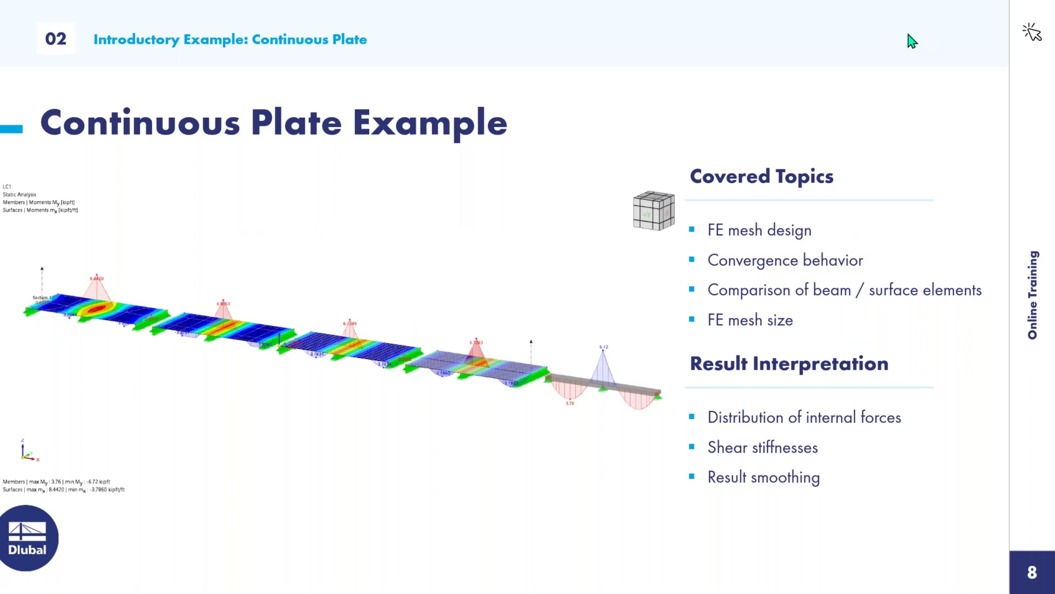
# - Switch to RFEM and collapse the Types for Surfaces and Load Cases & Combinations branches of the model data tree
pyautogui.press('super')
pyautogui.click(393, 583)
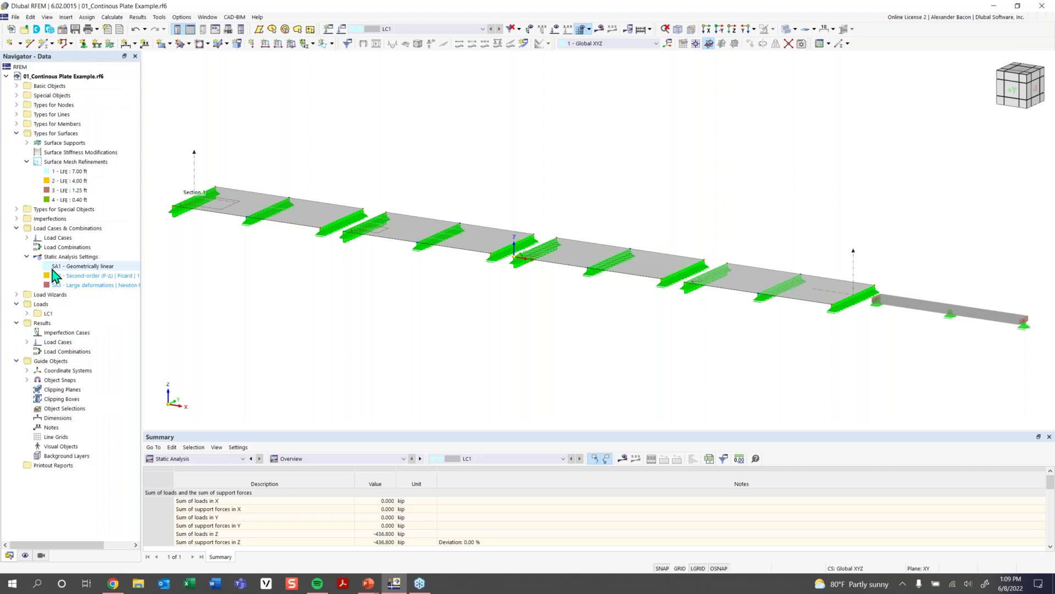
pyautogui.click(16, 133)
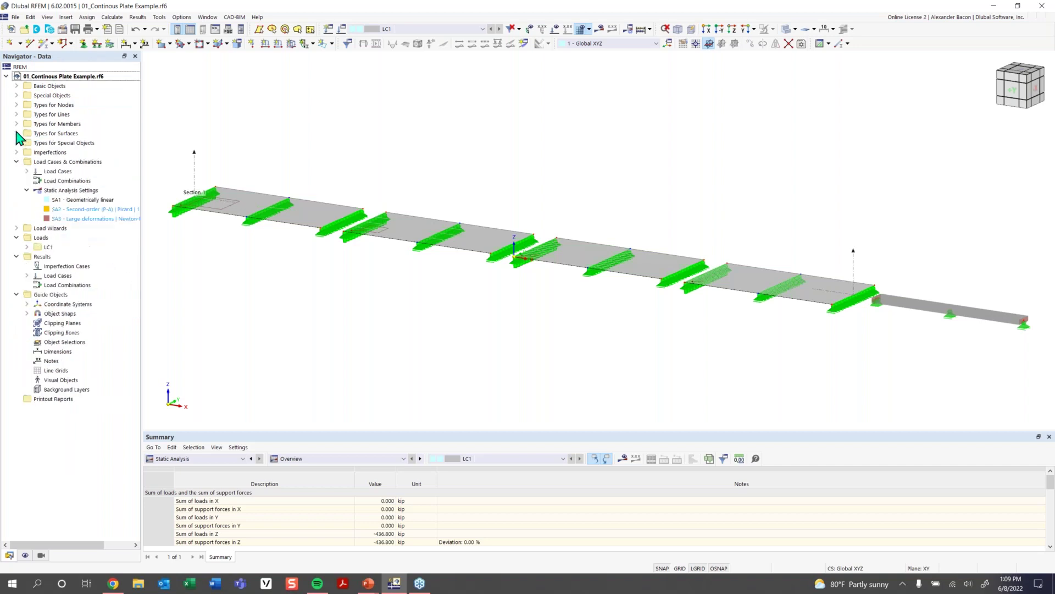
pyautogui.click(16, 162)
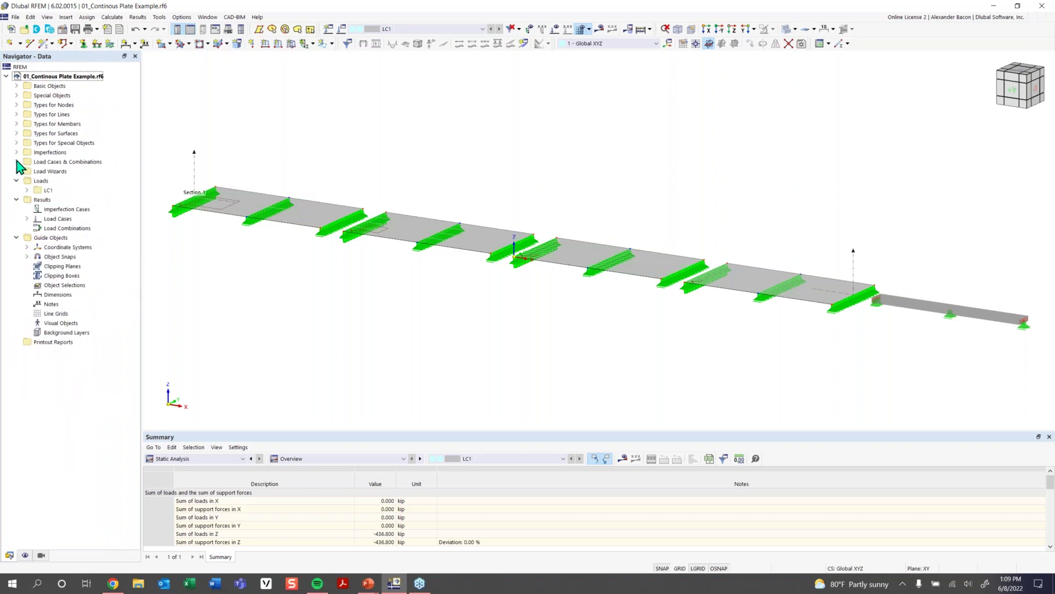
# - Expand the Basic Objects branch, look through its list of nodes and highlight node 7 in the model
pyautogui.click(16, 86)
pyautogui.click(16, 86)
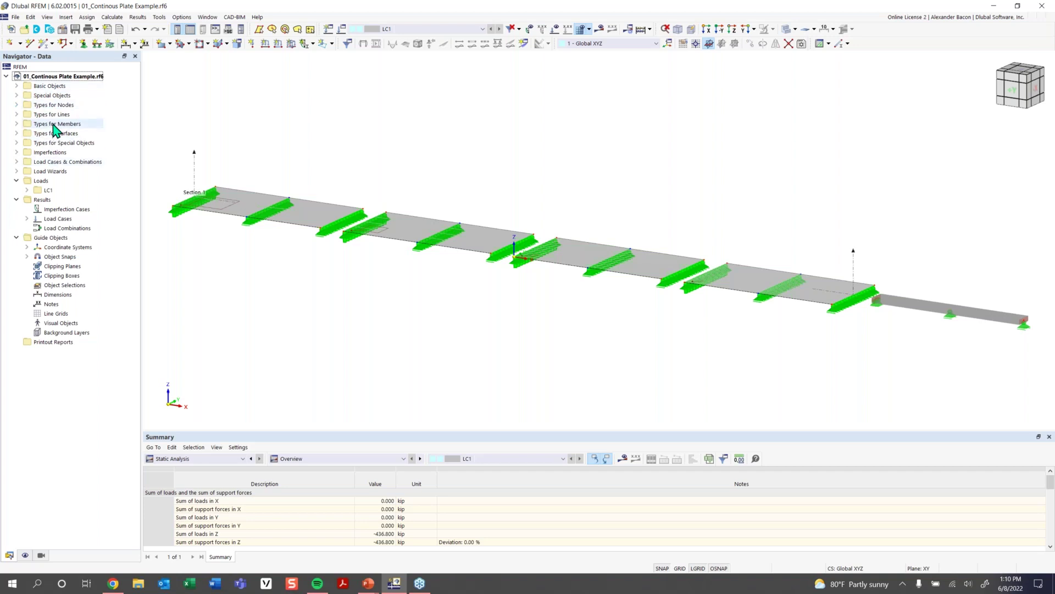
pyautogui.click(16, 85)
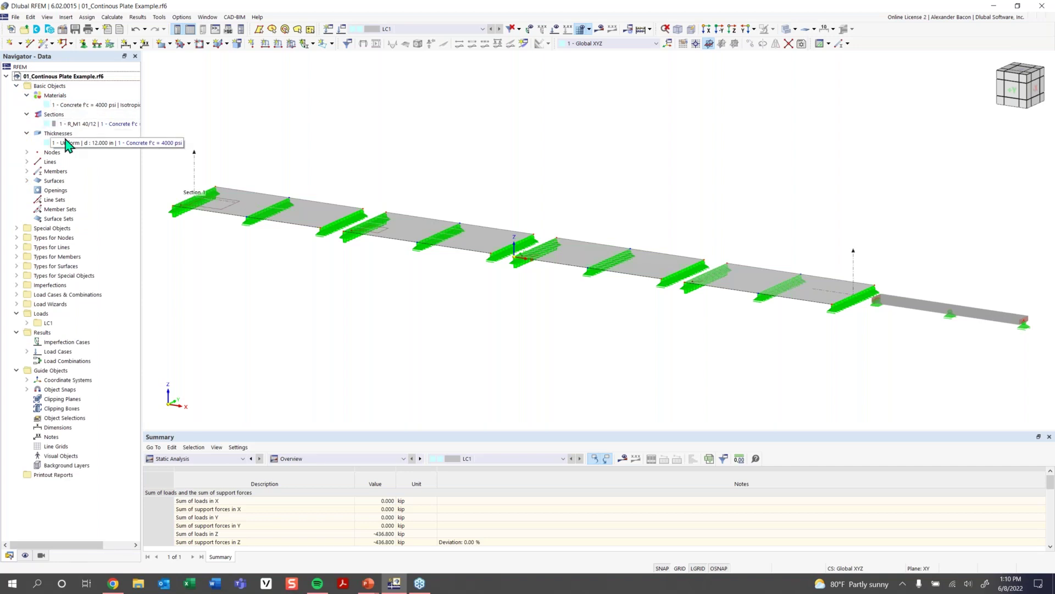
pyautogui.click(28, 153)
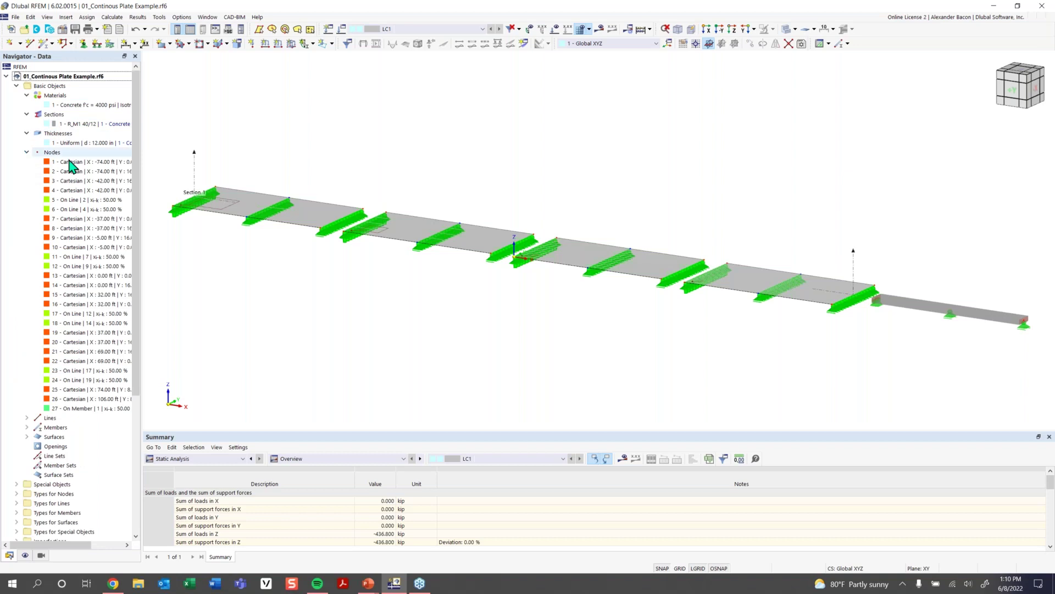
pyautogui.click(83, 210)
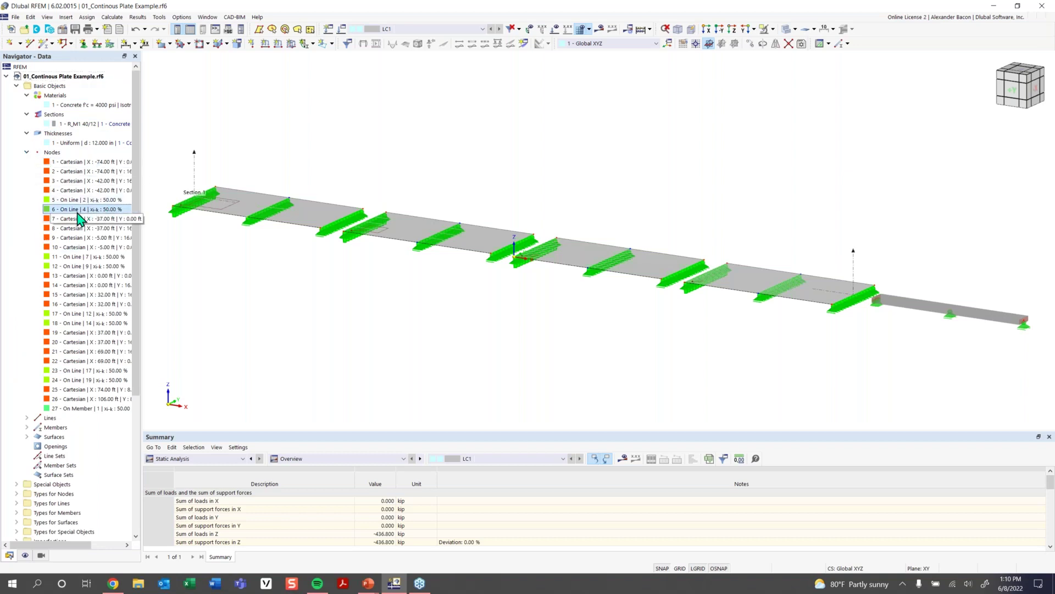
pyautogui.click(83, 218)
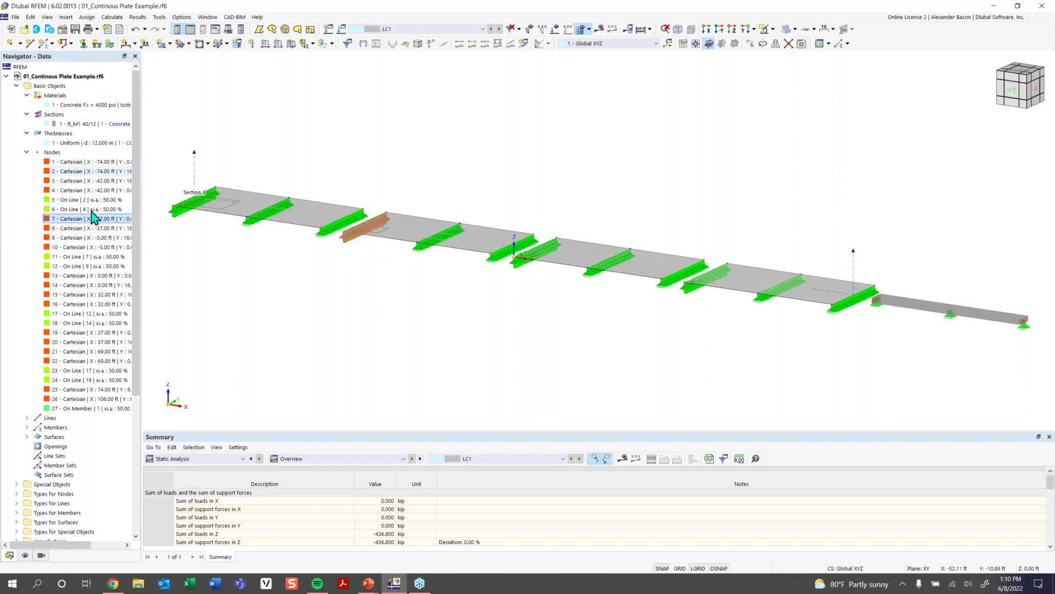
pyautogui.click(26, 152)
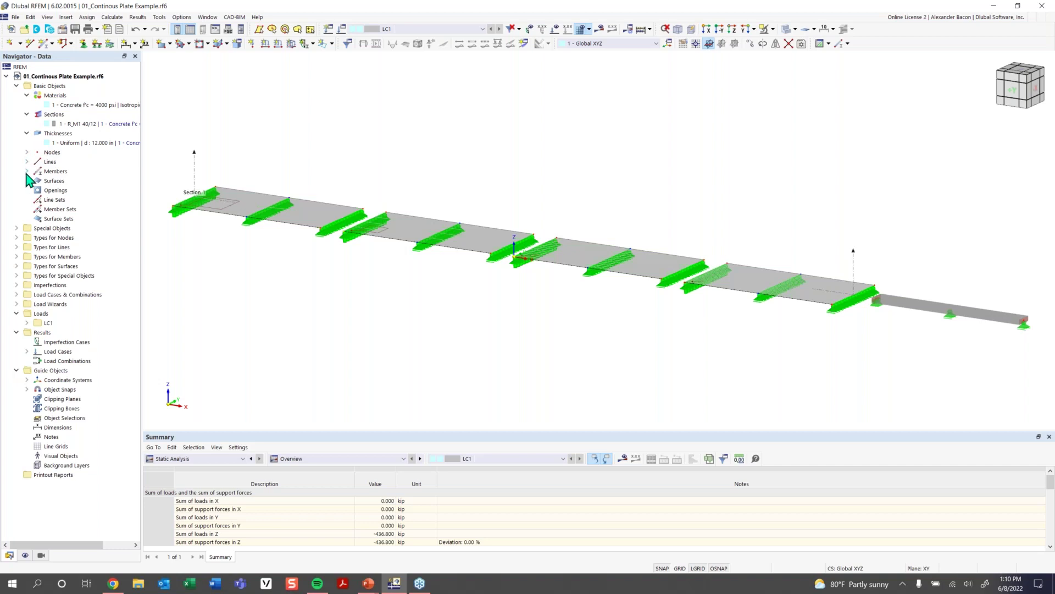
# - Examine the members and surfaces listed under Basic Objects, and collapse both lists again
pyautogui.click(27, 171)
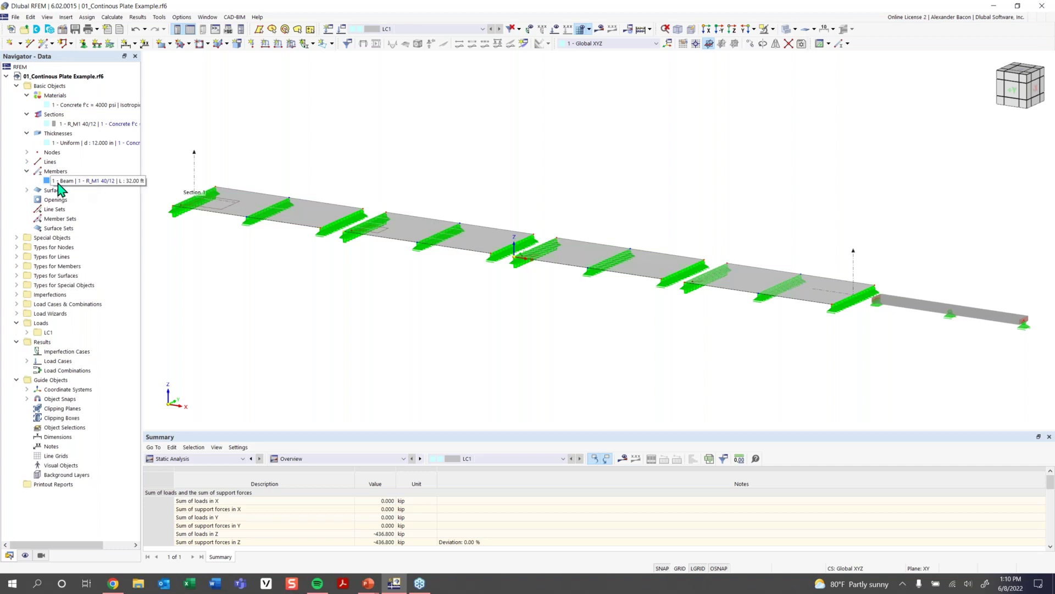
pyautogui.click(26, 190)
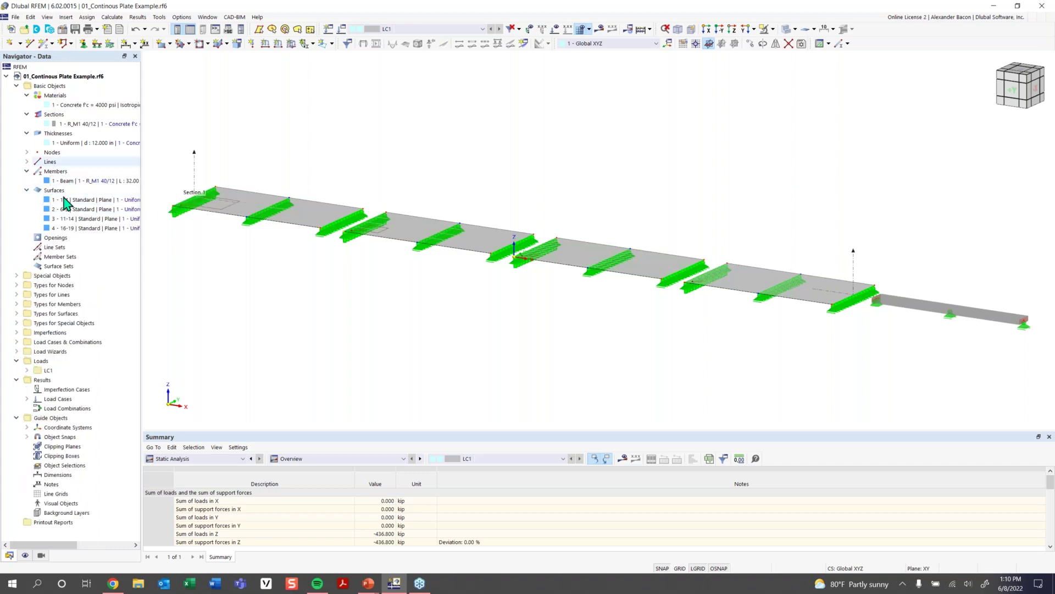
pyautogui.click(27, 189)
pyautogui.click(26, 171)
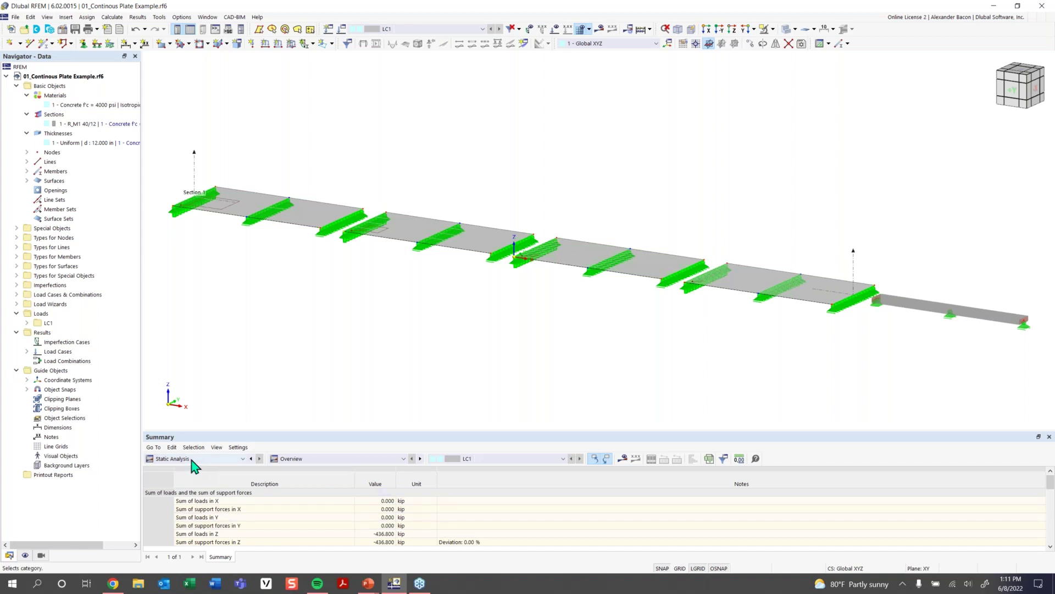
# - Switch the table from the Static Analysis results to the Structure category with the Basic Objects tables
pyautogui.click(316, 459)
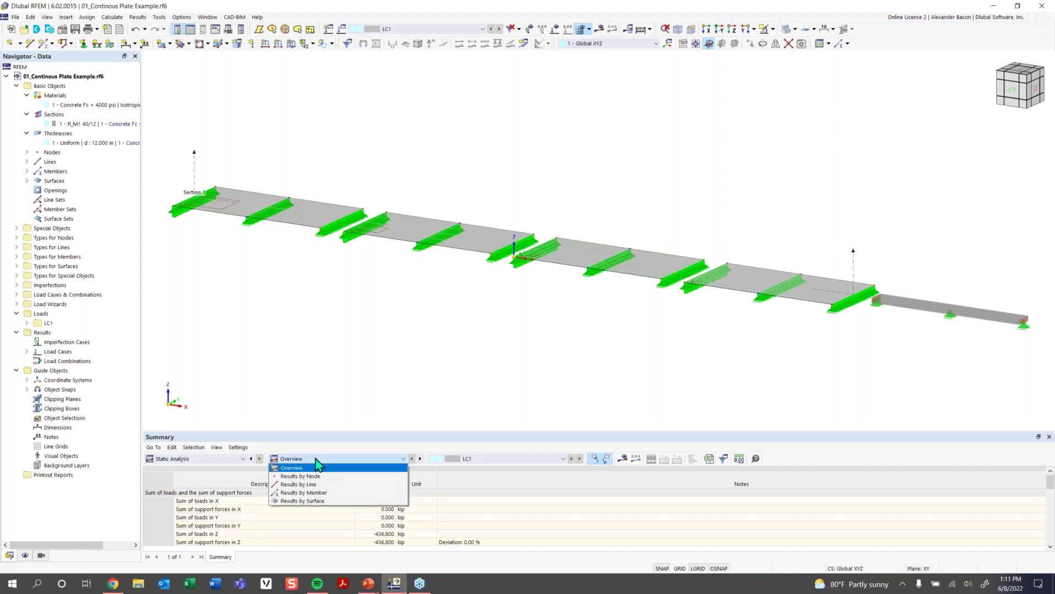
pyautogui.click(229, 461)
pyautogui.click(228, 469)
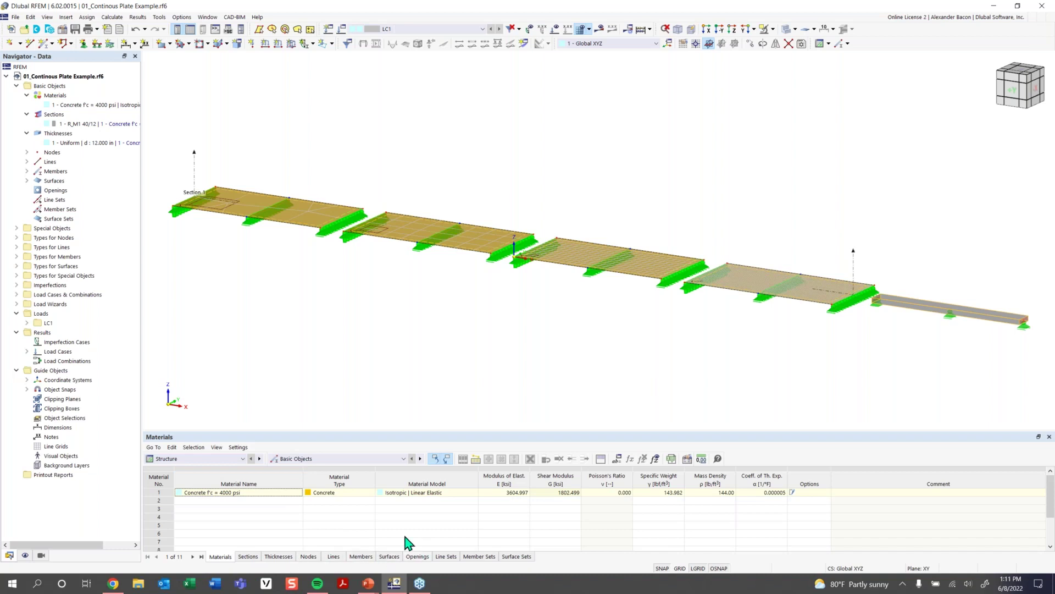
# - View the nodal supports in the Types for Nodes table and return to the Basic Objects tables
pyautogui.click(328, 460)
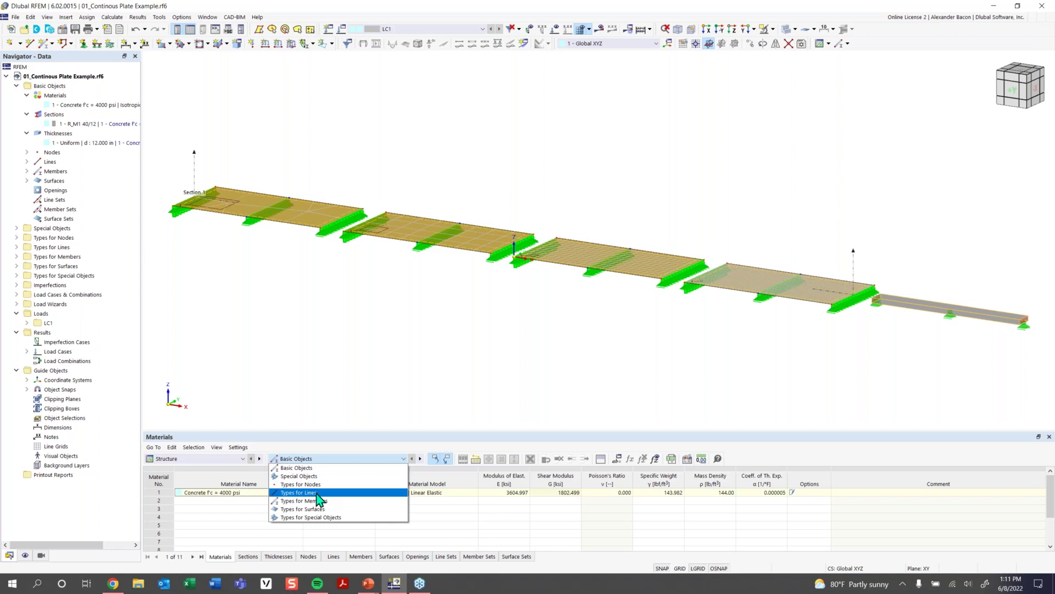
pyautogui.click(301, 484)
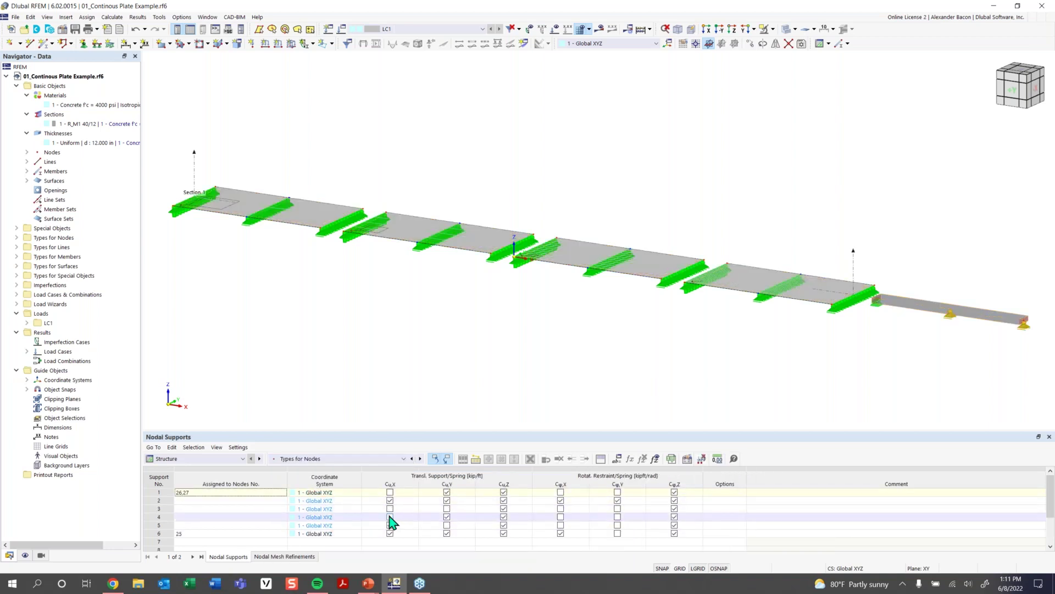
pyautogui.click(338, 459)
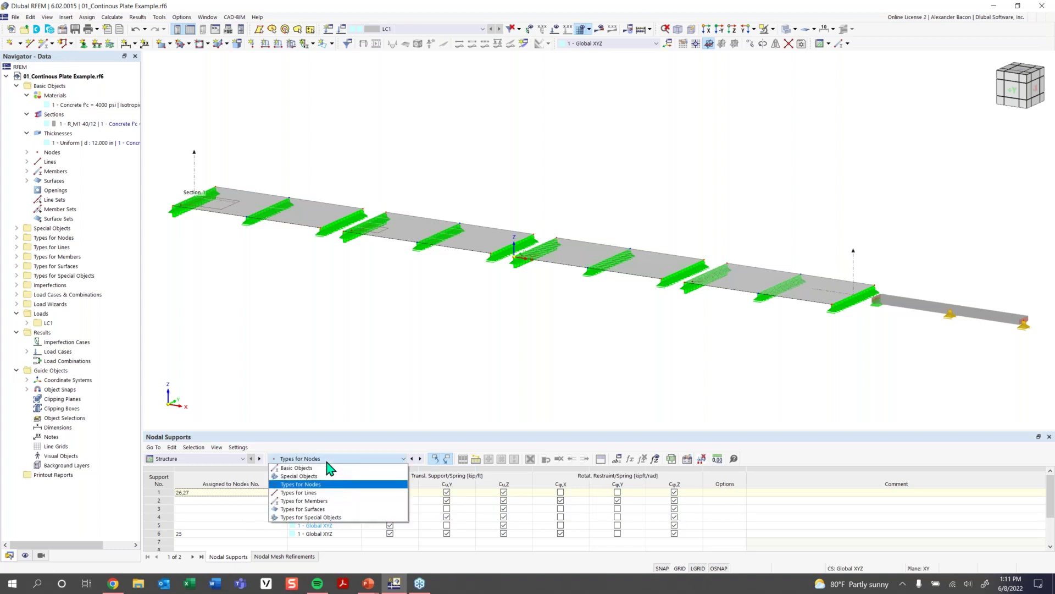
pyautogui.click(325, 468)
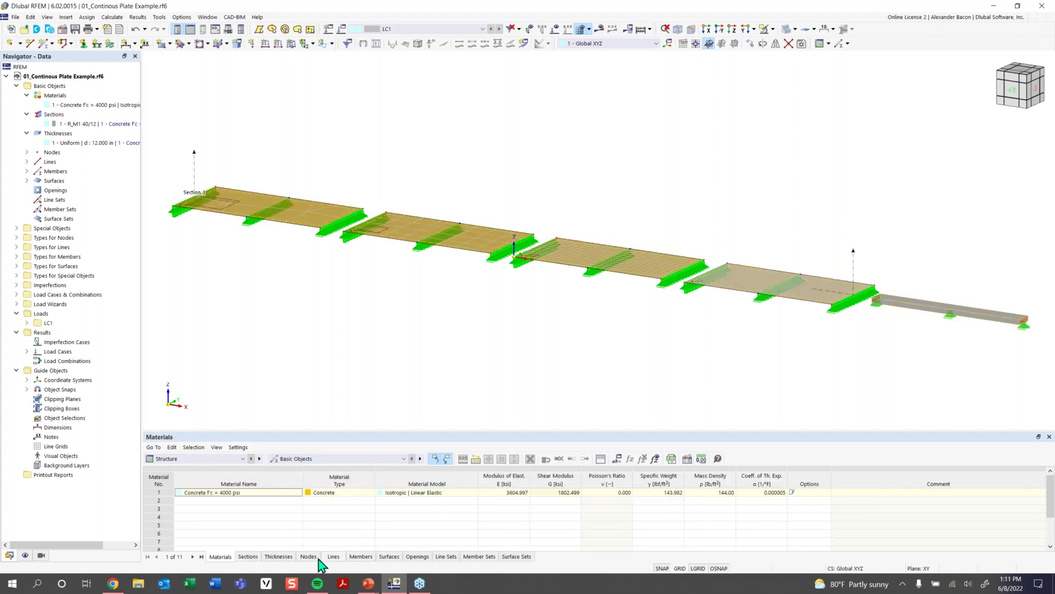
# - Show the Nodes table of the Structure category and enlarge the table area so that more rows fit
pyautogui.click(308, 557)
pyautogui.scroll(-2, 501, 507)
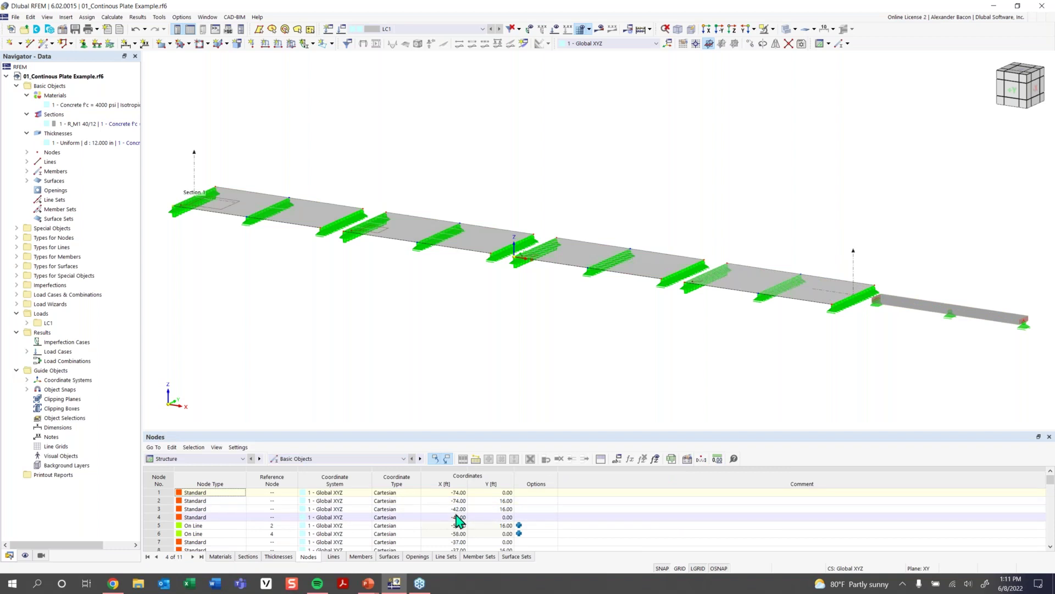
pyautogui.scroll(2, 461, 521)
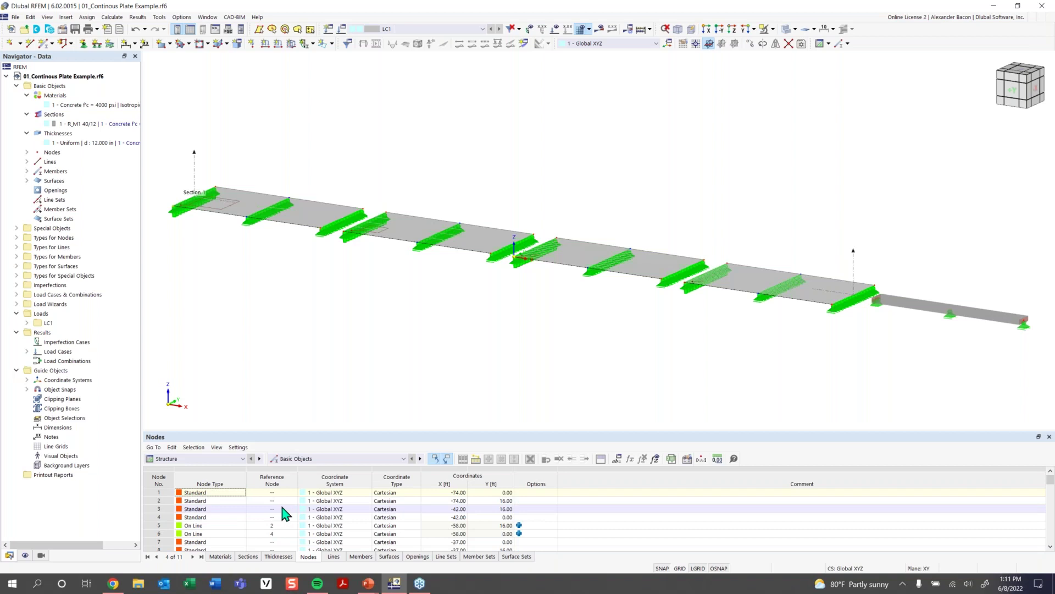
pyautogui.click(230, 461)
pyautogui.click(231, 467)
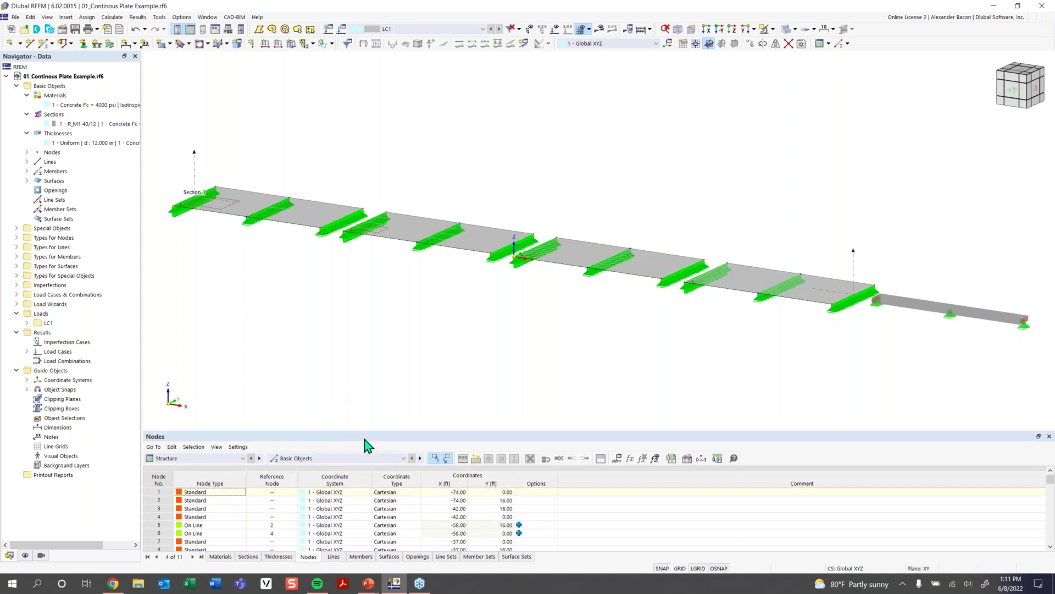
pyautogui.moveTo(354, 381); pyautogui.dragTo(353, 381)
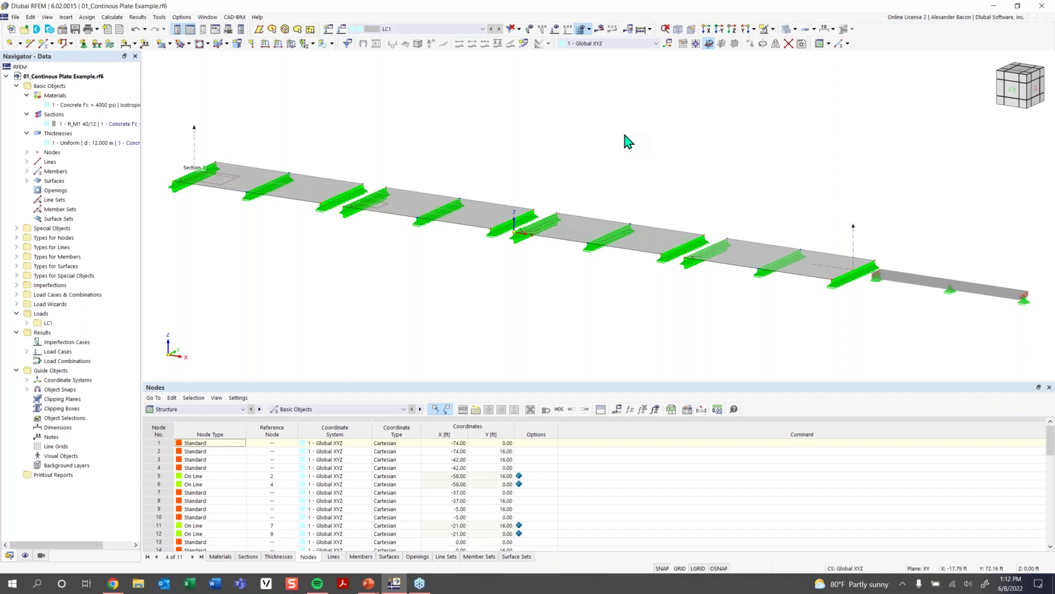
# - Look at the screen background colour choices in the display properties, keeping the white background
pyautogui.click(182, 18)
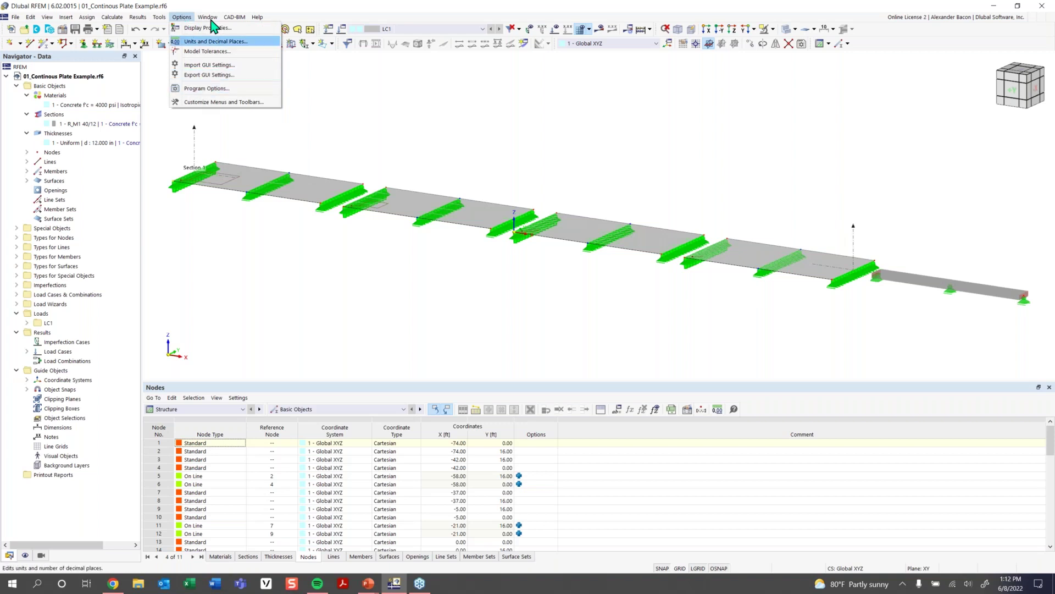
pyautogui.click(204, 28)
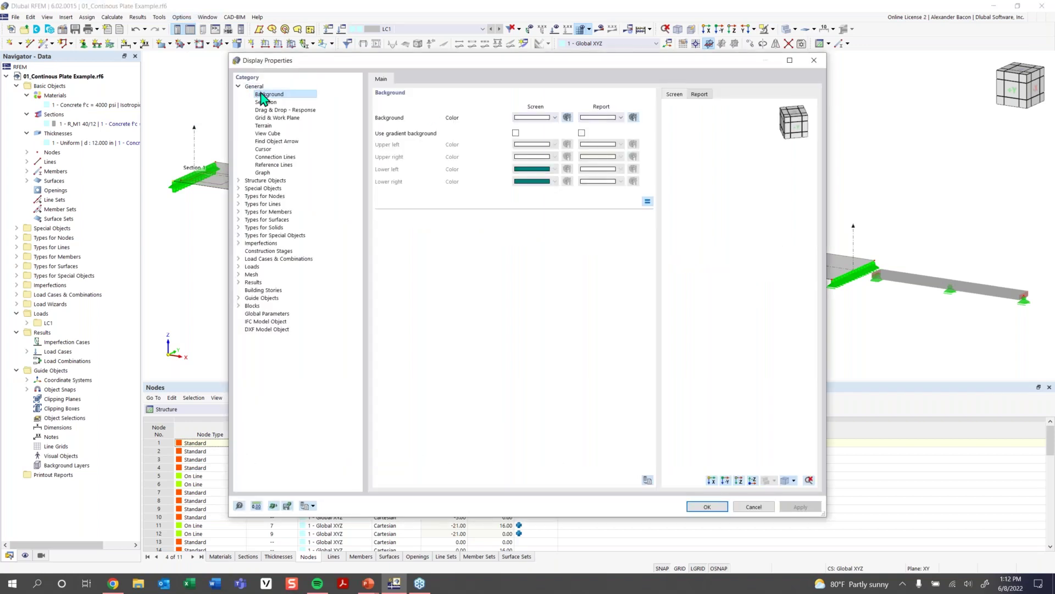
pyautogui.click(537, 118)
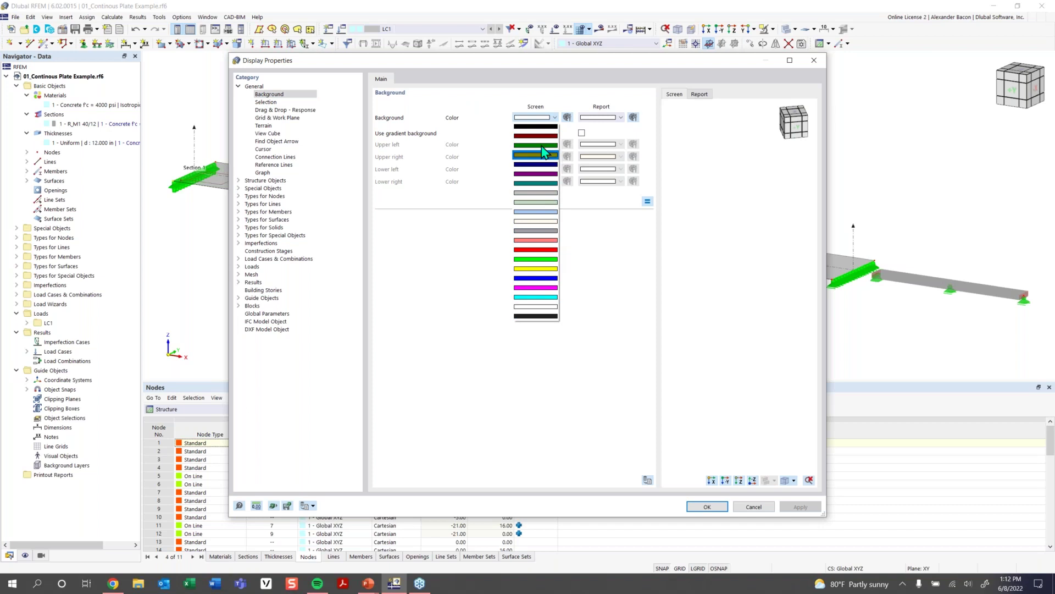
pyautogui.click(572, 104)
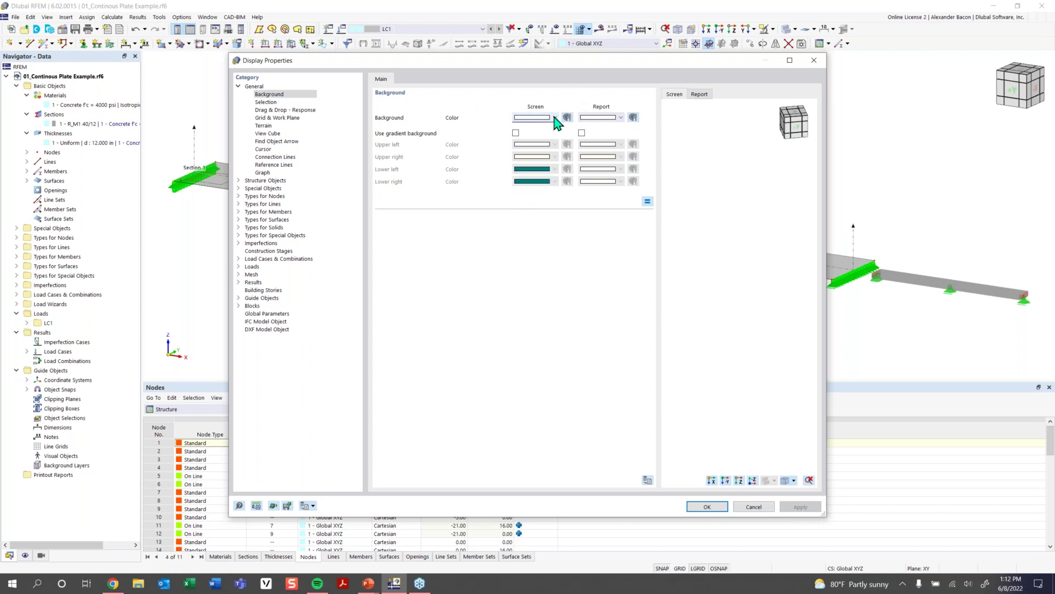
pyautogui.click(707, 506)
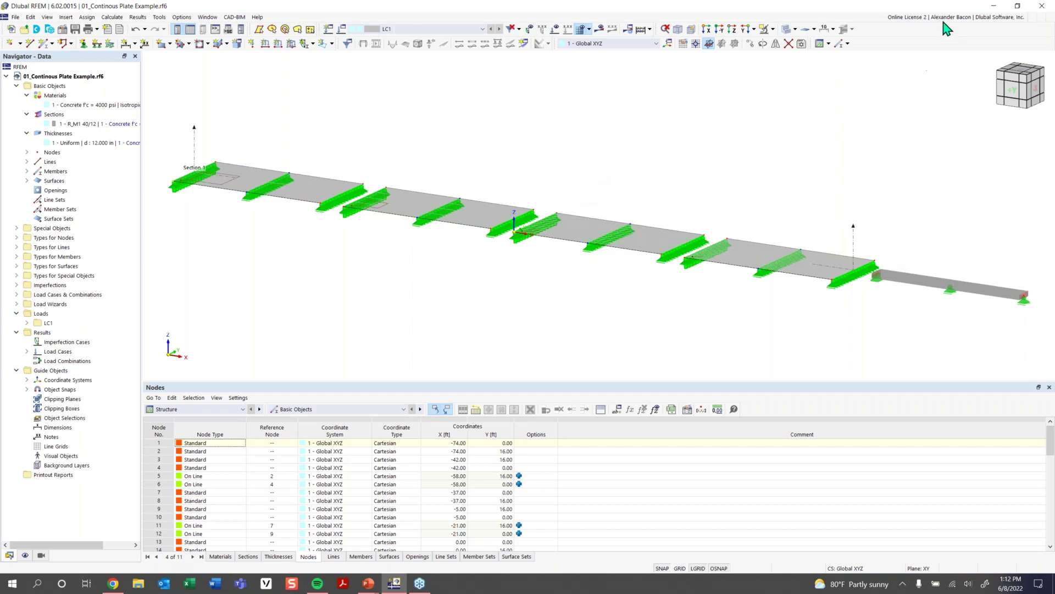
# - Turn on the work plane grid display in the model view
pyautogui.click(881, 44)
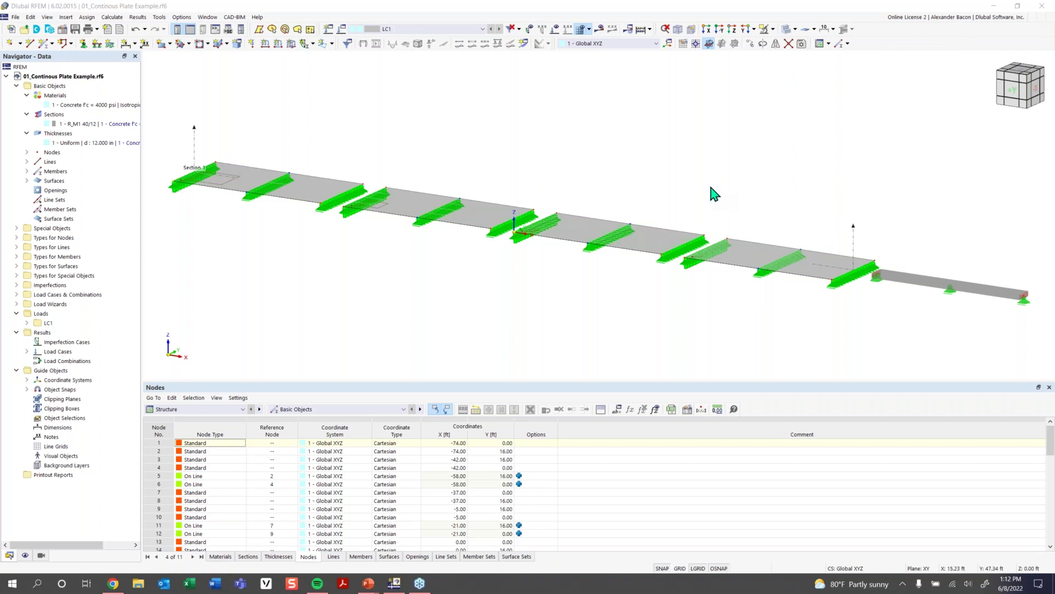
pyautogui.scroll(-1, 616, 280)
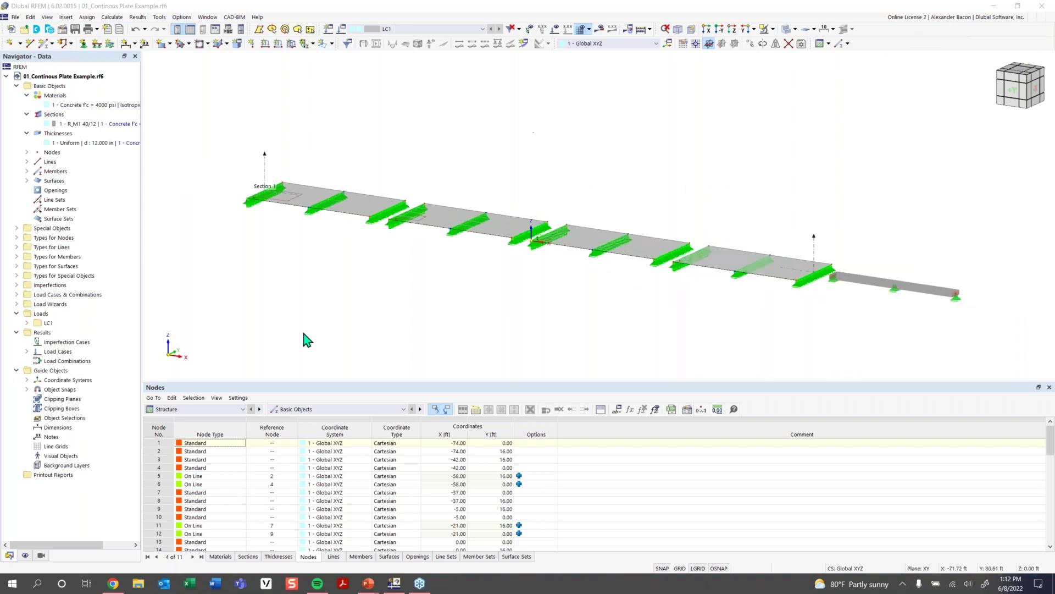
pyautogui.keyDown('ctrl'); pyautogui.moveTo(555, 187); pyautogui.dragTo(594, 149, button='middle'); pyautogui.keyUp('ctrl')
pyautogui.keyDown('ctrl'); pyautogui.moveTo(555, 250); pyautogui.dragTo(584, 264, button='middle'); pyautogui.keyUp('ctrl')
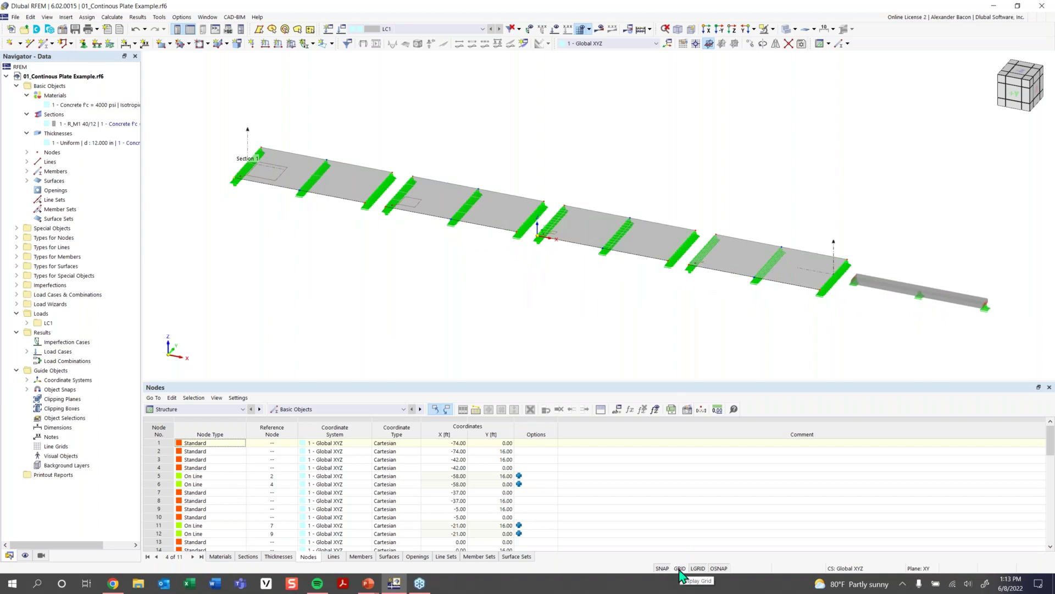
pyautogui.click(680, 568)
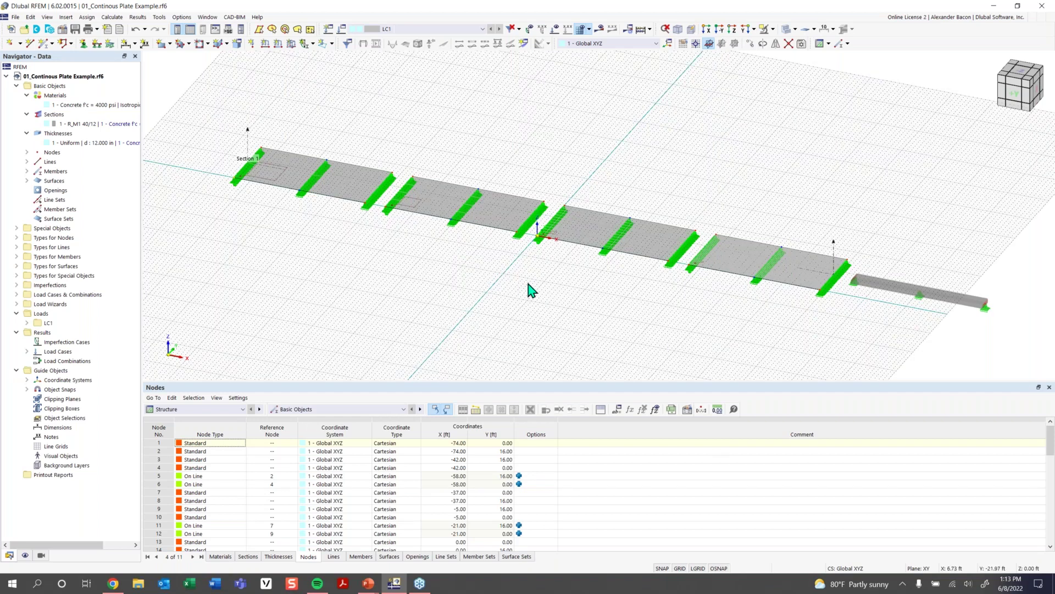
pyautogui.scroll(-2, 584, 281)
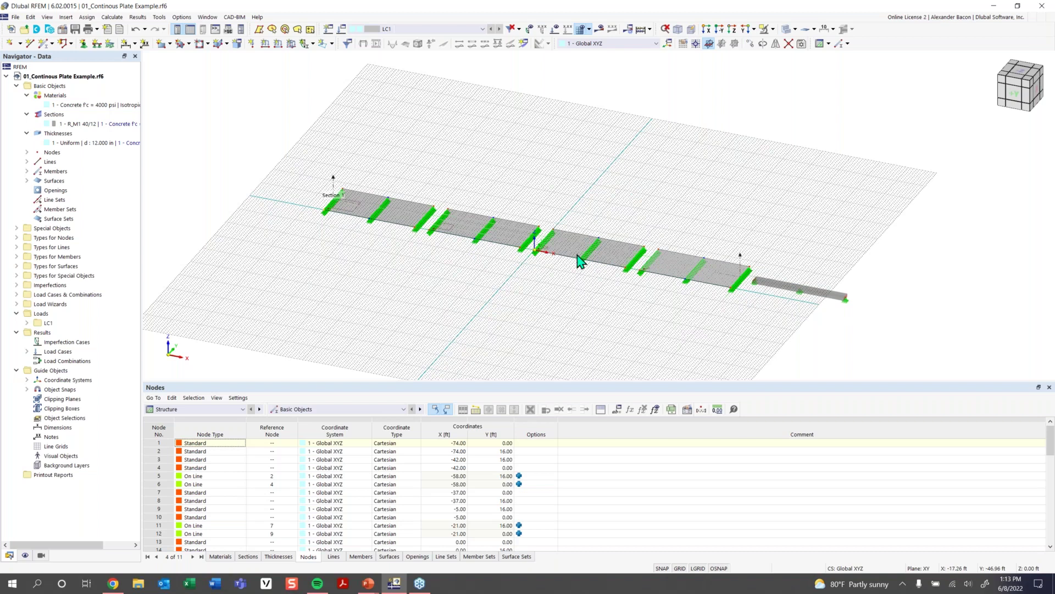
# - Reset all menus and toolbars to their default arrangement
pyautogui.moveTo(606, 254)
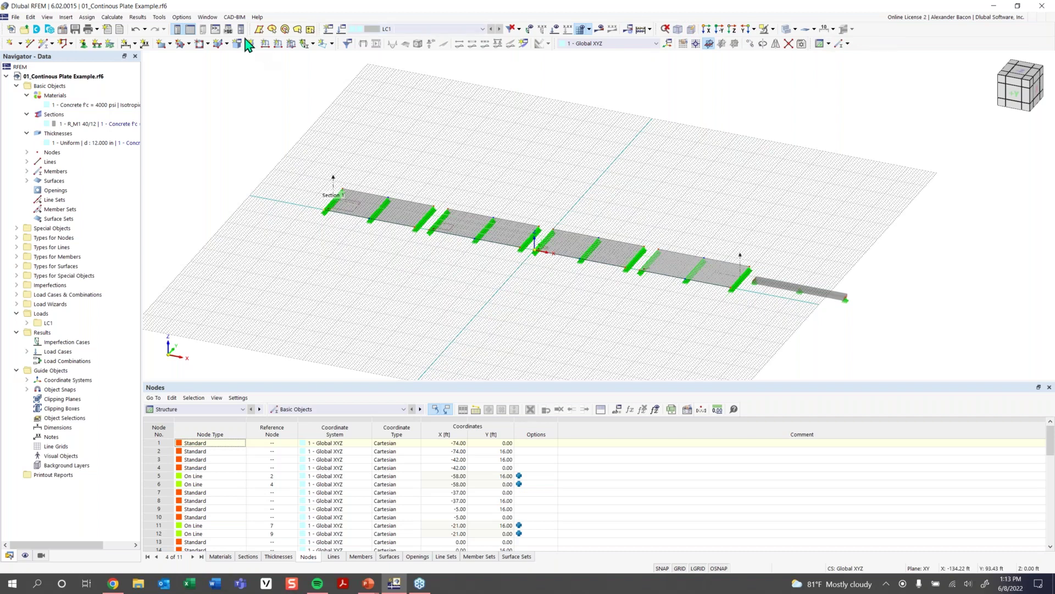
pyautogui.rightClick(863, 40)
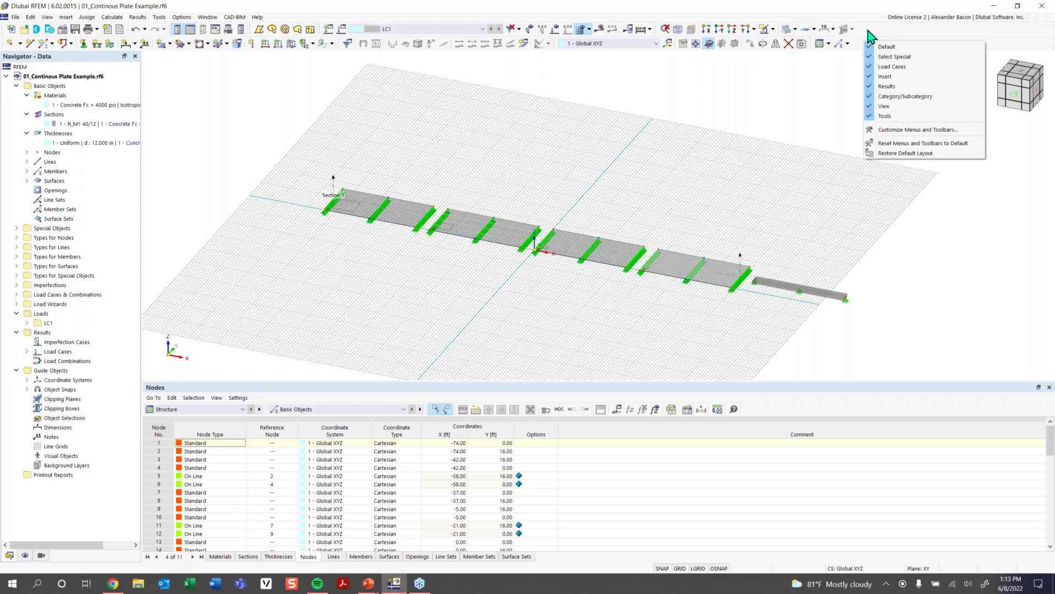
pyautogui.click(904, 144)
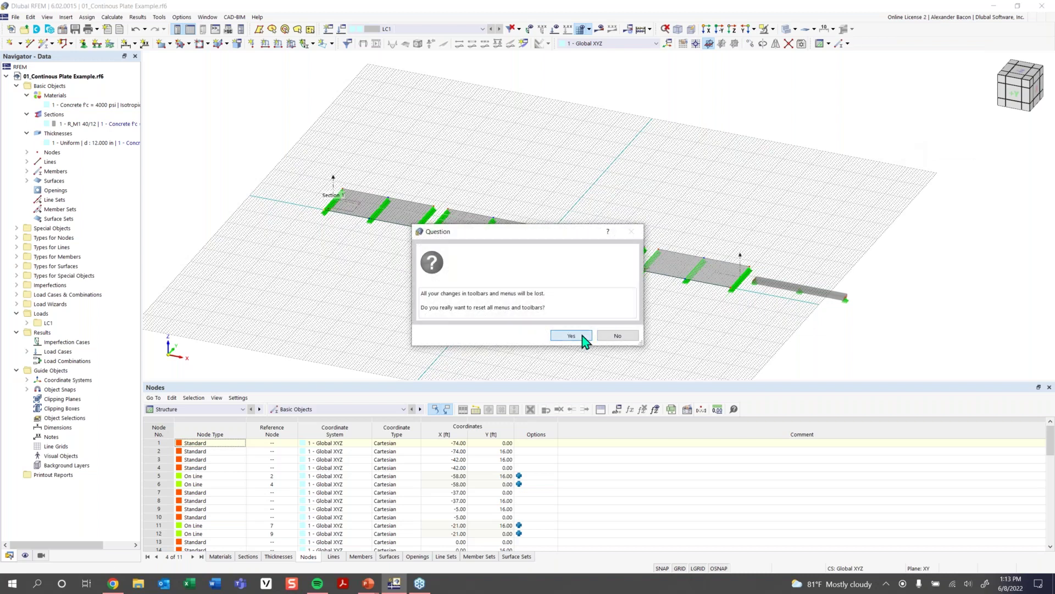
pyautogui.click(582, 337)
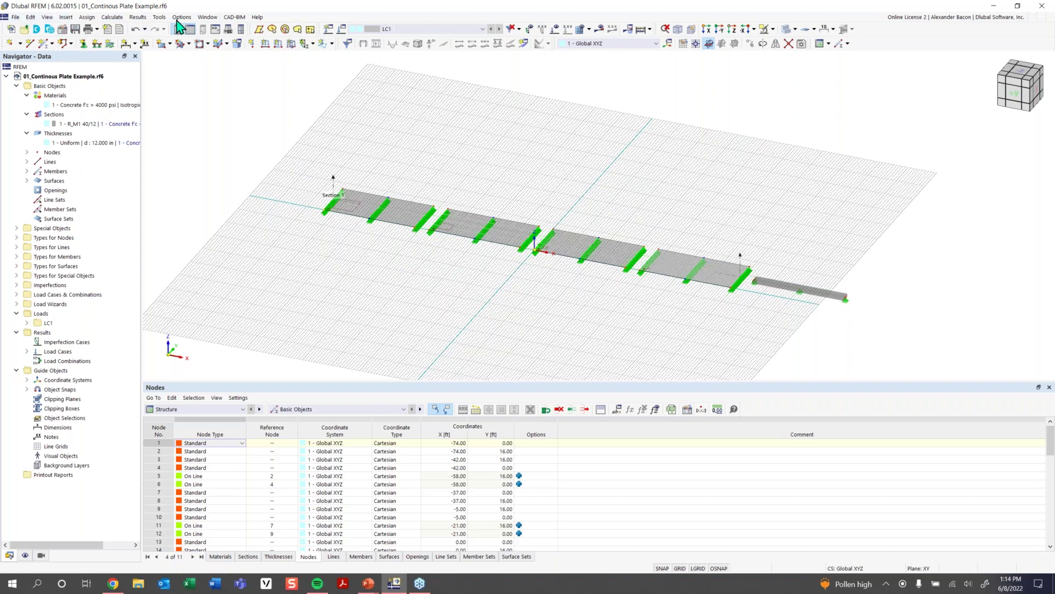
# - Look through the insertion commands for model objects, including the Basic Objects options for creating standard nodes
pyautogui.click(66, 18)
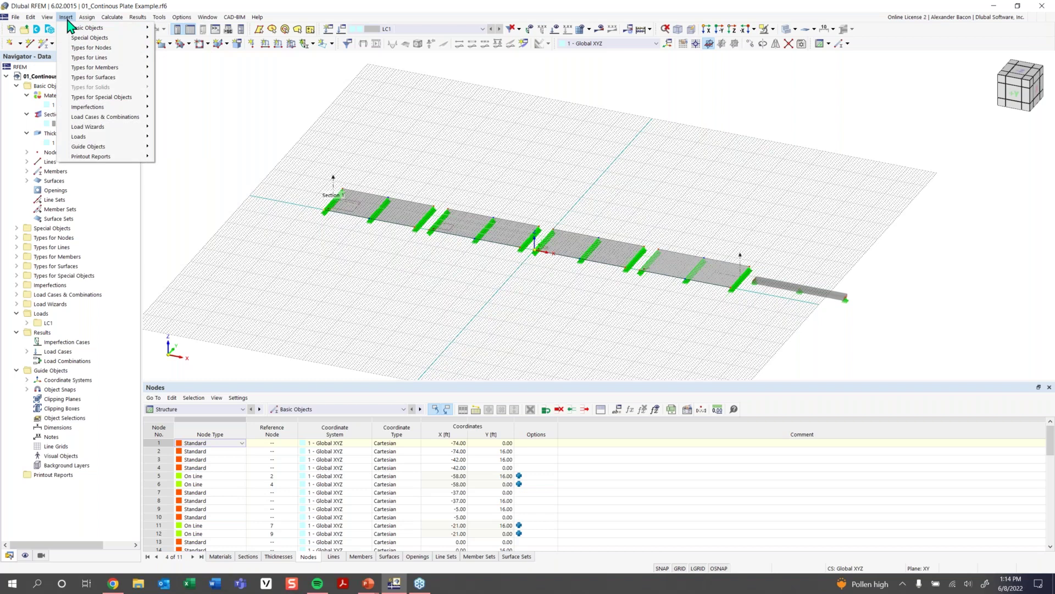
pyautogui.click(264, 67)
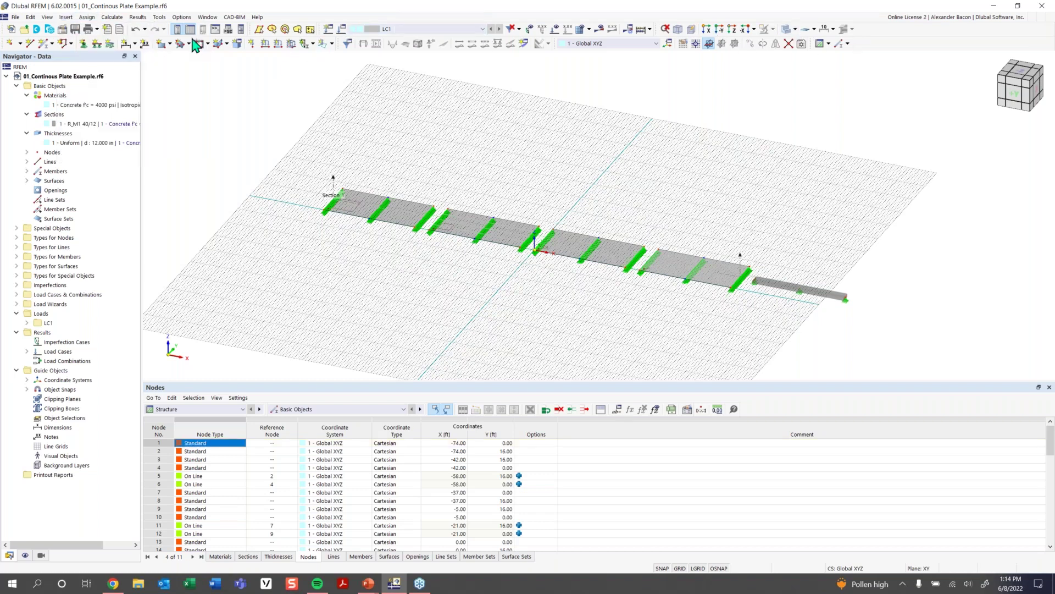
pyautogui.click(70, 17)
pyautogui.moveTo(77, 29)
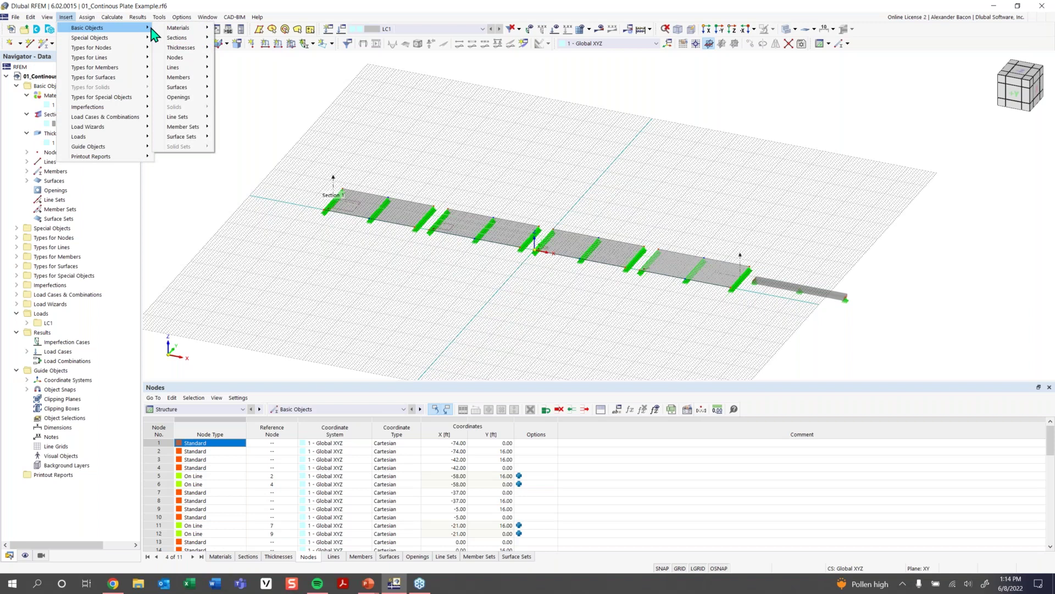
pyautogui.moveTo(185, 61)
pyautogui.moveTo(255, 58)
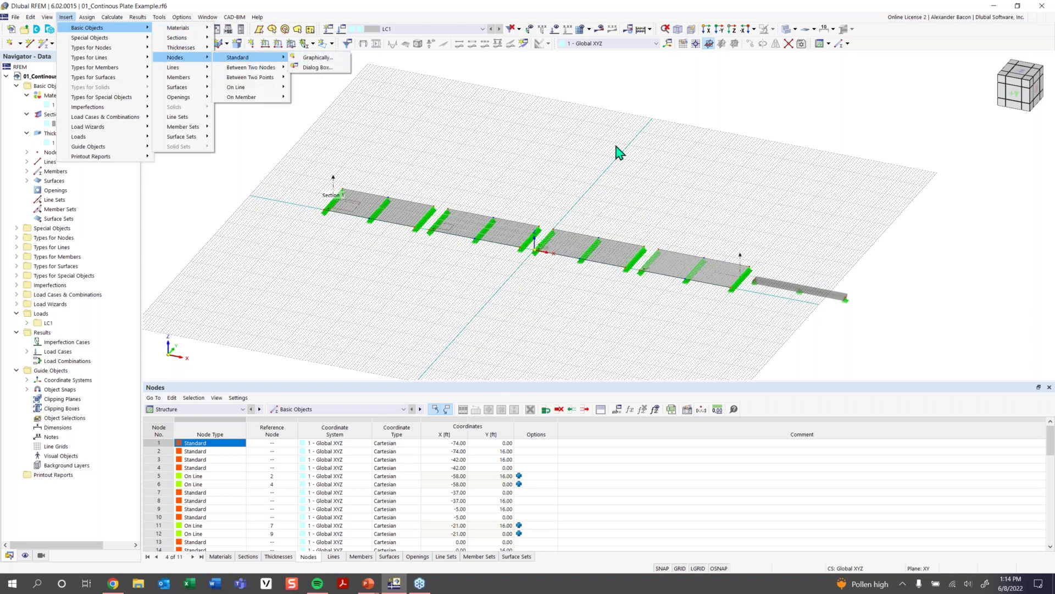
pyautogui.click(394, 121)
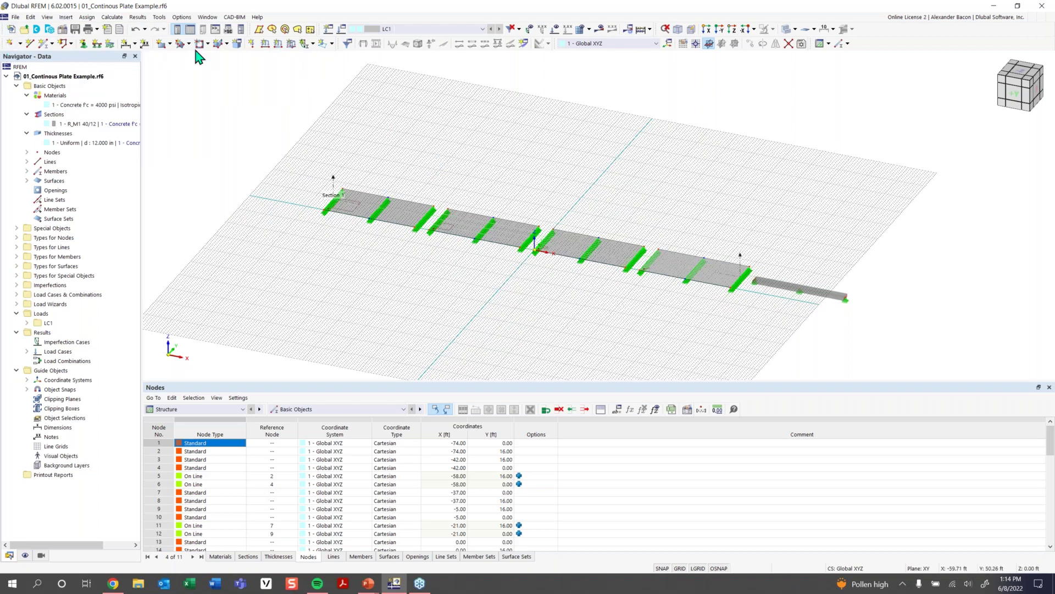
pyautogui.click(67, 18)
pyautogui.click(264, 103)
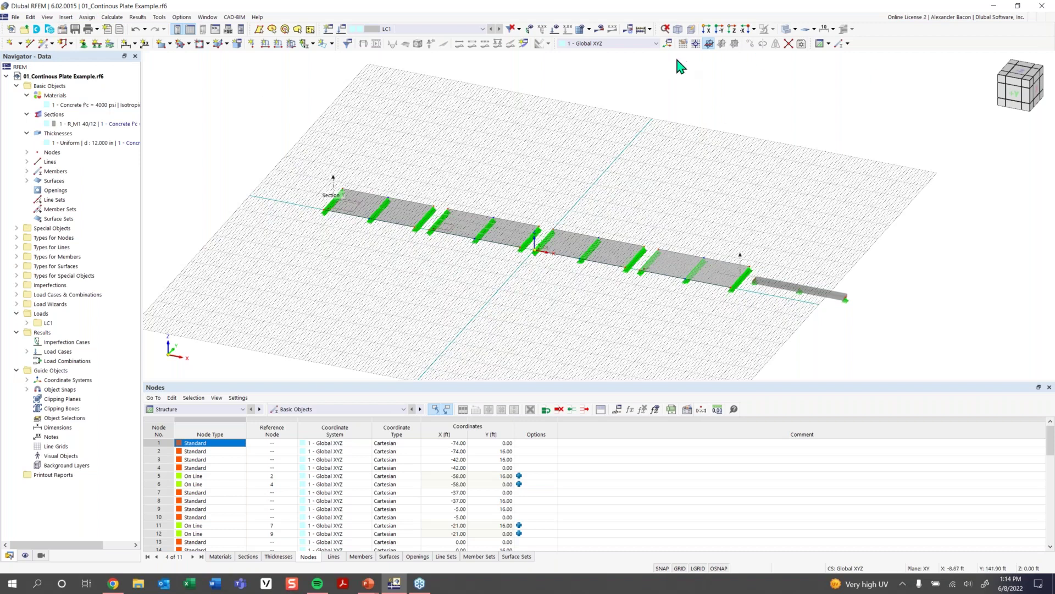
# - Examine the model from the Z-direction and several other sides with the view cube, finishing in the isometric view
pyautogui.click(719, 31)
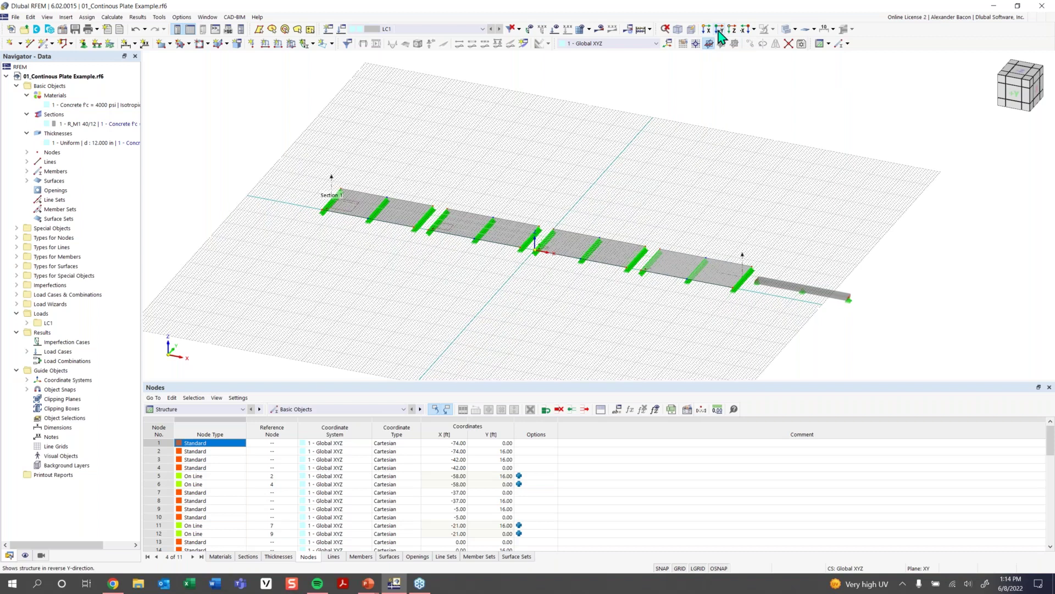
pyautogui.click(733, 32)
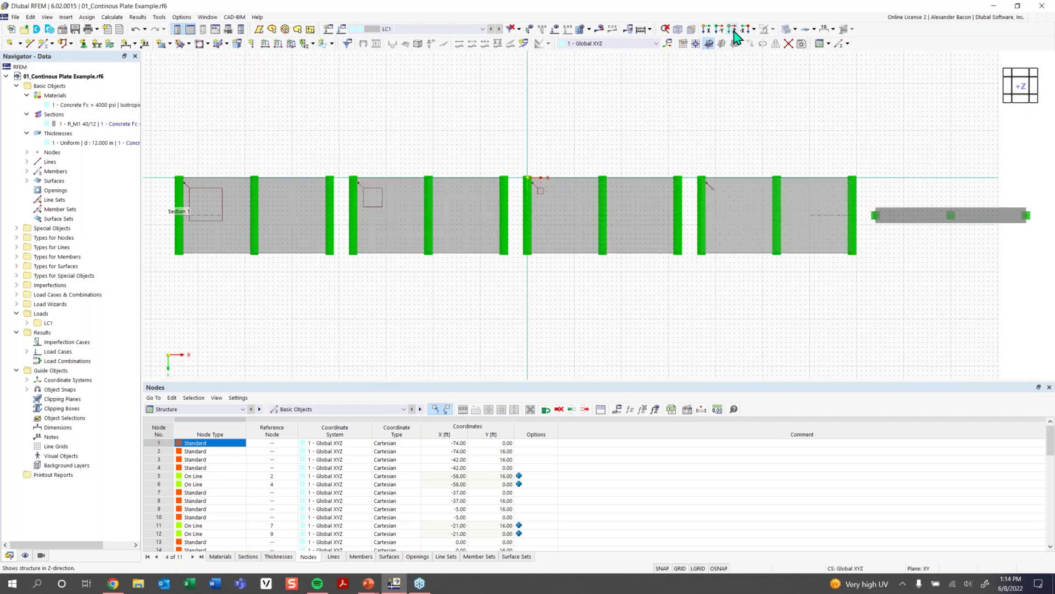
pyautogui.click(1027, 96)
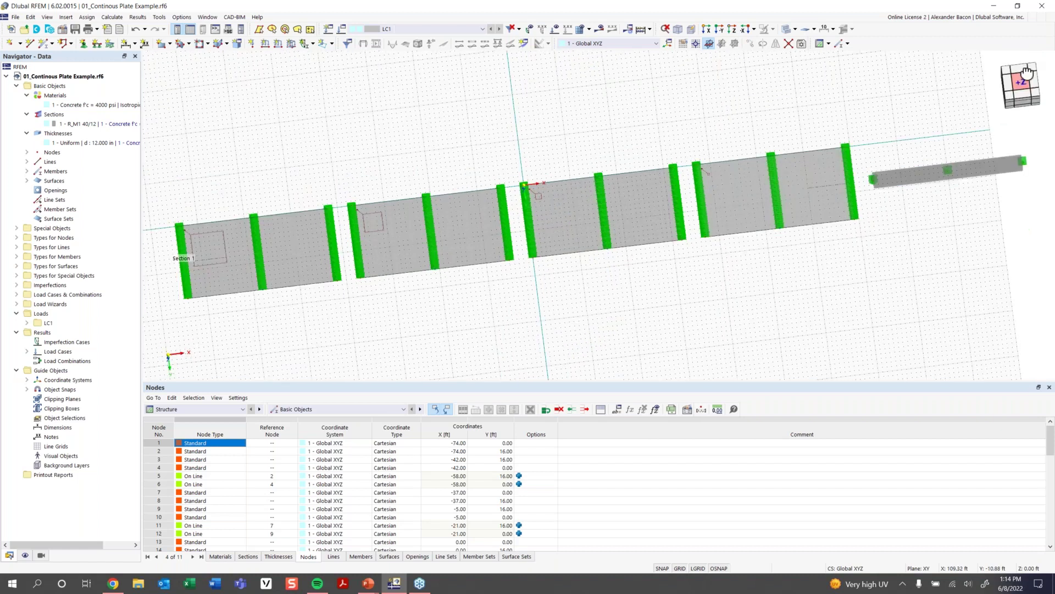
pyautogui.moveTo(1027, 68); pyautogui.dragTo(1027, 61)
pyautogui.moveTo(1028, 56); pyautogui.dragTo(1031, 46)
pyautogui.click(1026, 104)
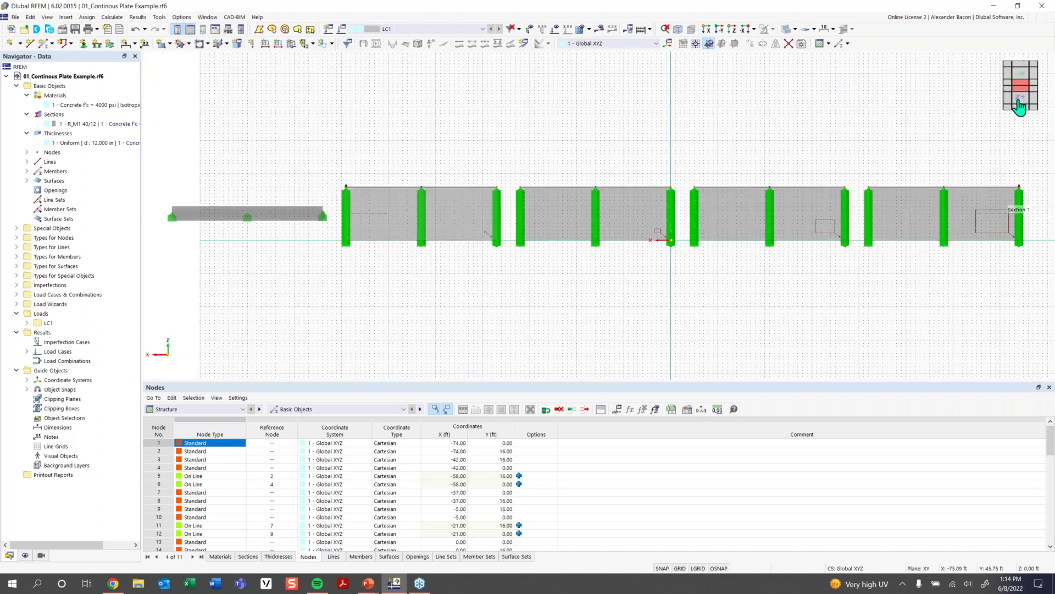
pyautogui.moveTo(1025, 84); pyautogui.dragTo(1026, 84)
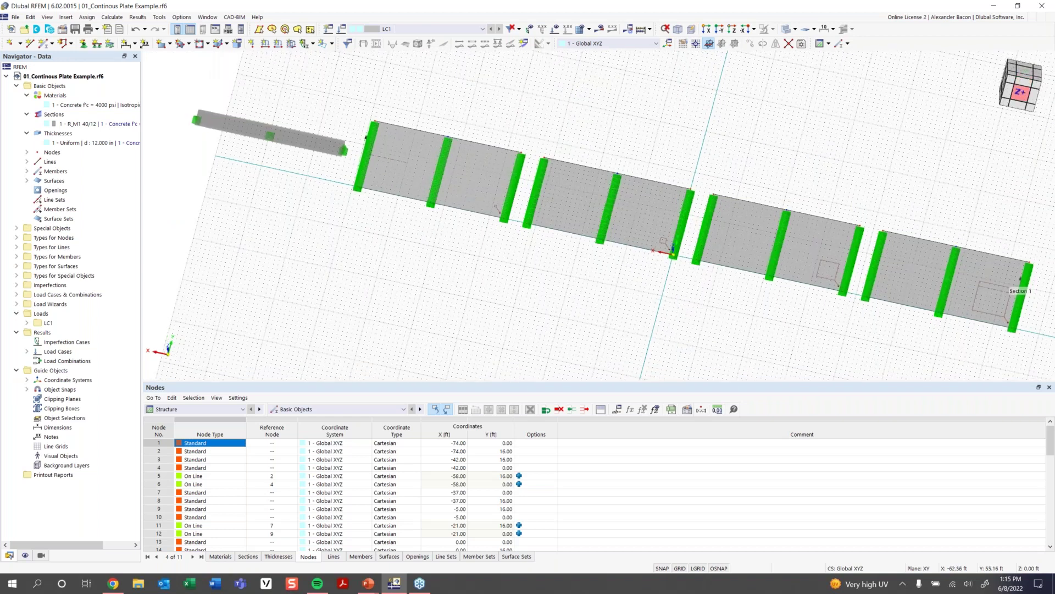
pyautogui.click(1023, 91)
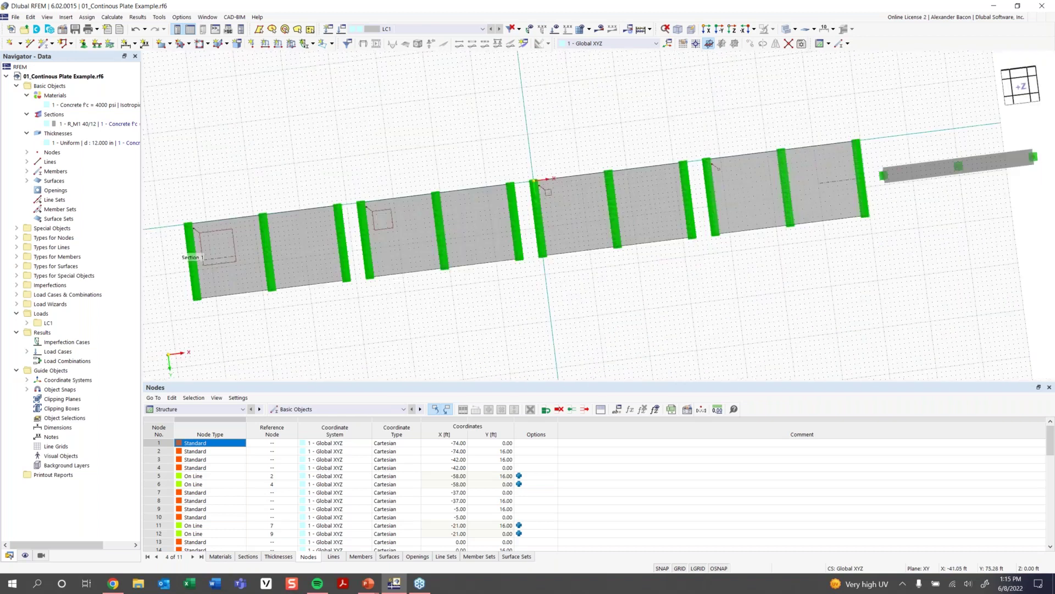
pyautogui.click(1019, 100)
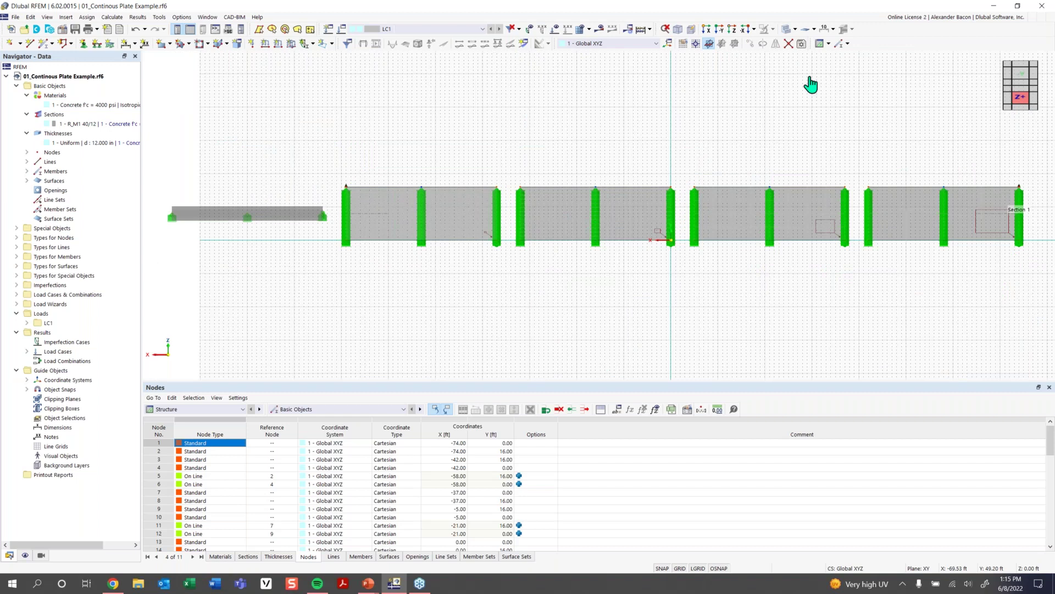
pyautogui.click(678, 30)
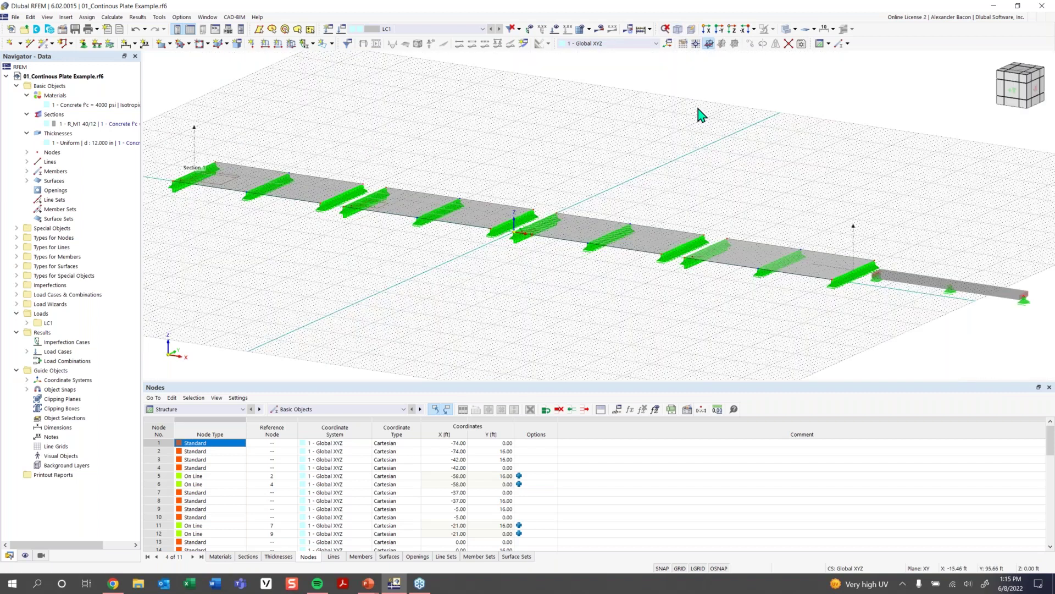
# - Compare the Data and Display navigators, then collapse all categories in the display tree
pyautogui.click(25, 555)
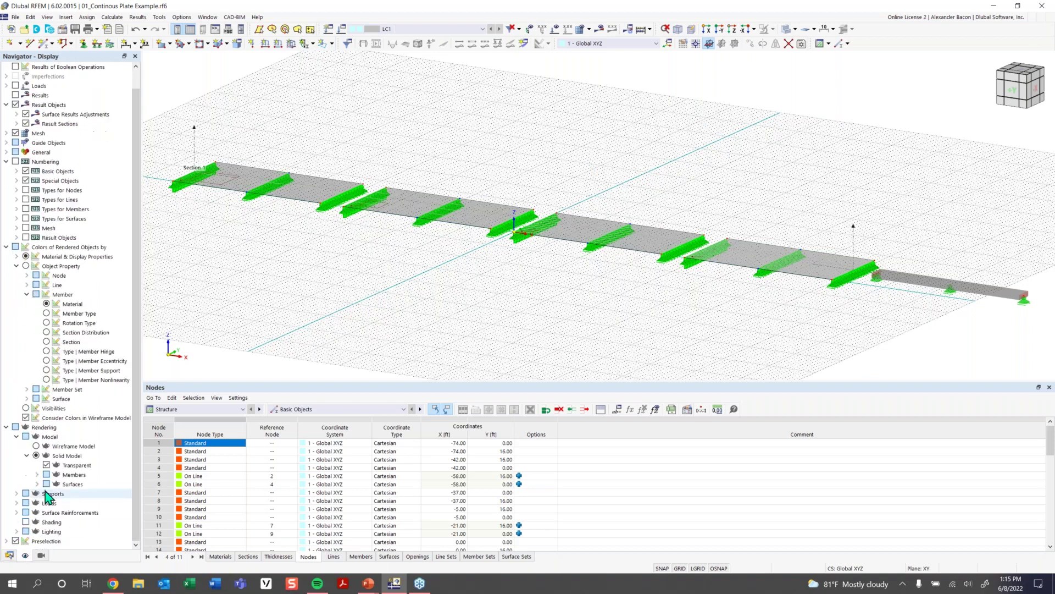
pyautogui.click(9, 555)
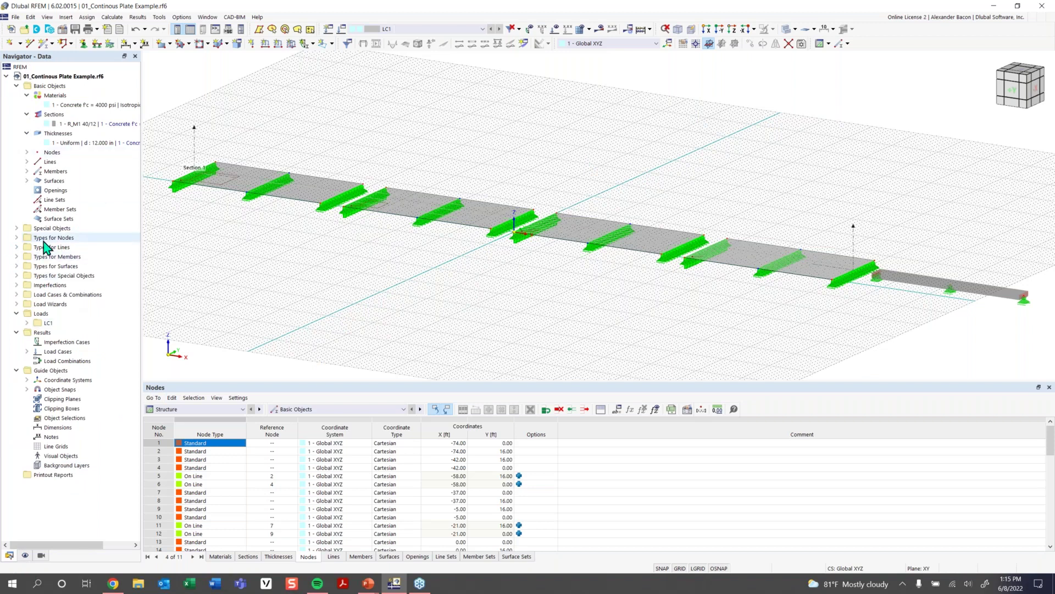
pyautogui.click(25, 556)
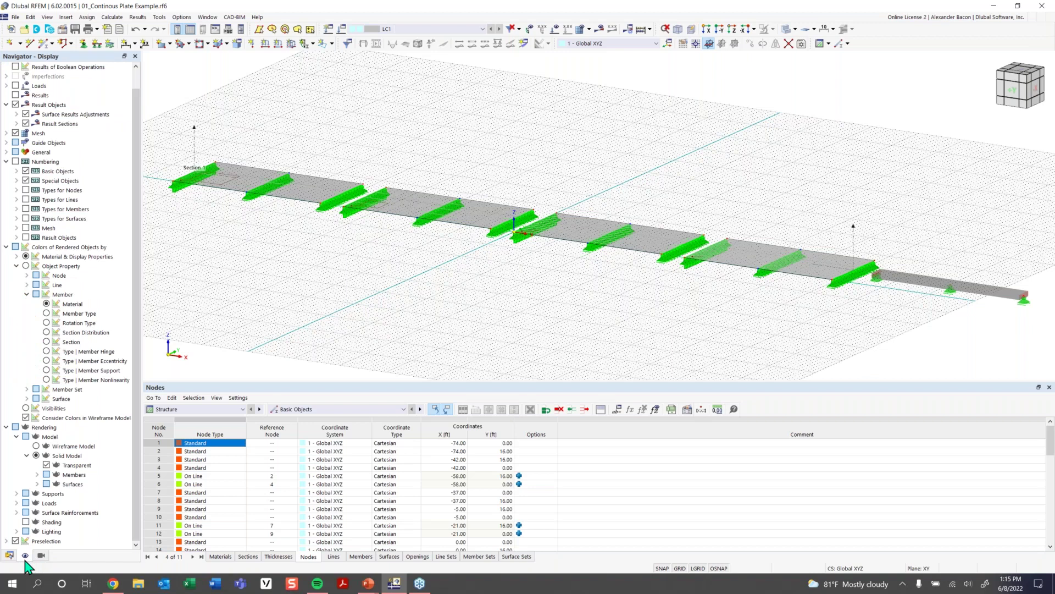
pyautogui.rightClick(103, 189)
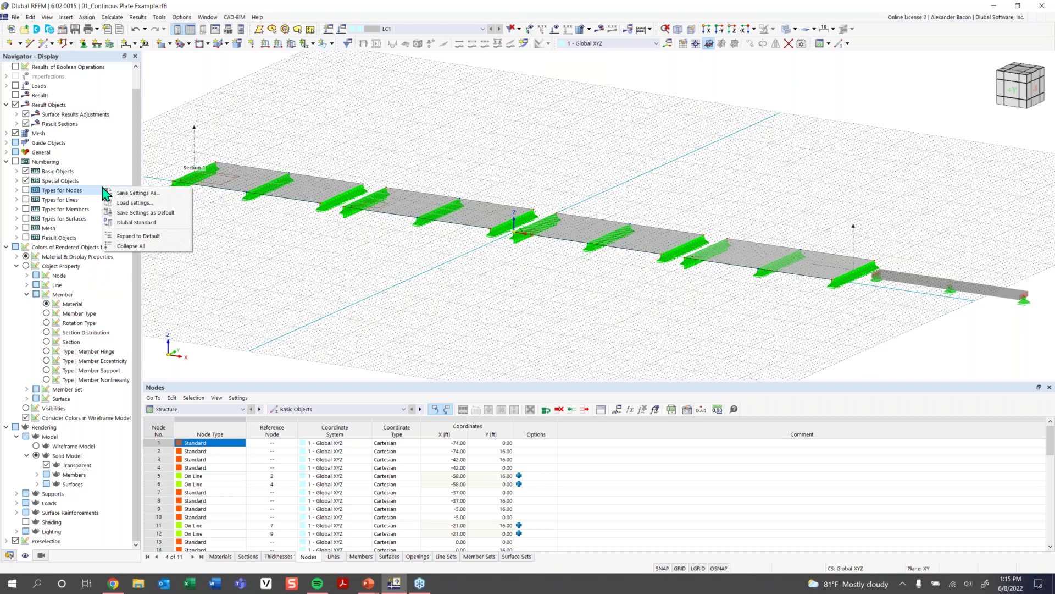
pyautogui.click(130, 245)
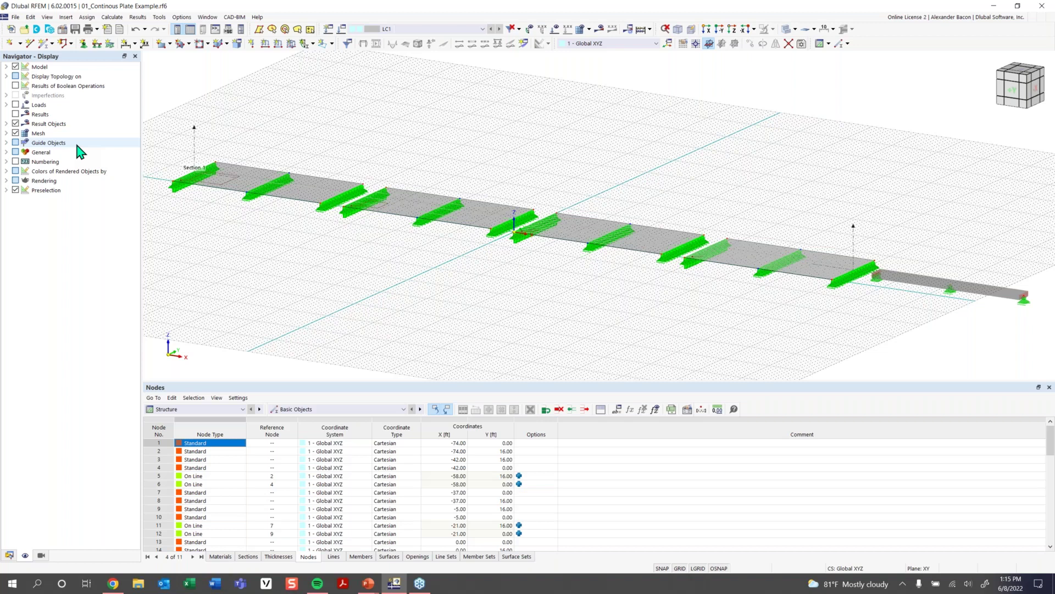
# - Turn off the work plane grid and switch the display of the basic object surfaces off and on again
pyautogui.click(6, 66)
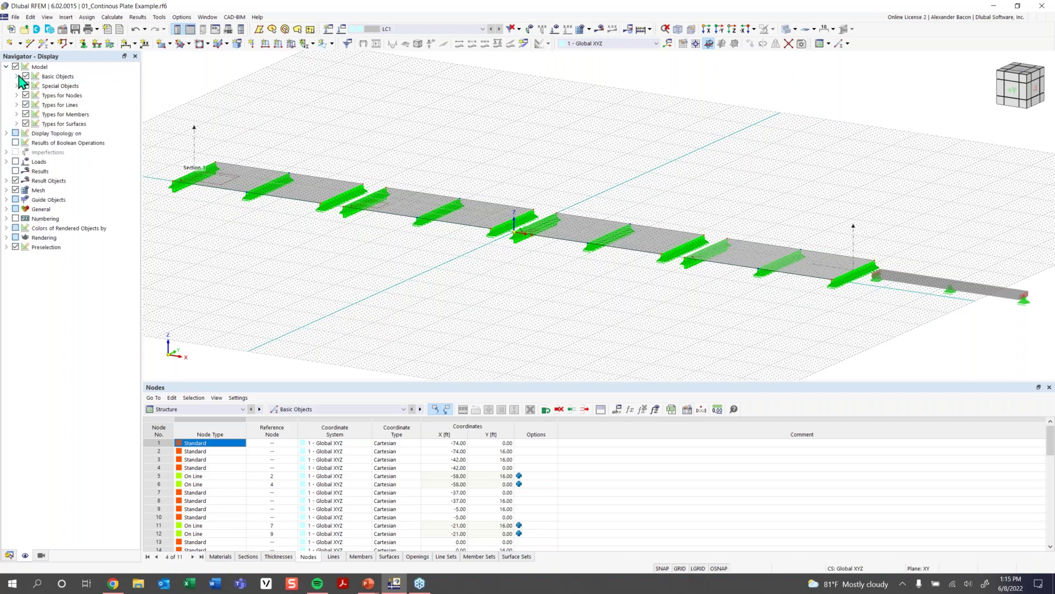
pyautogui.click(17, 76)
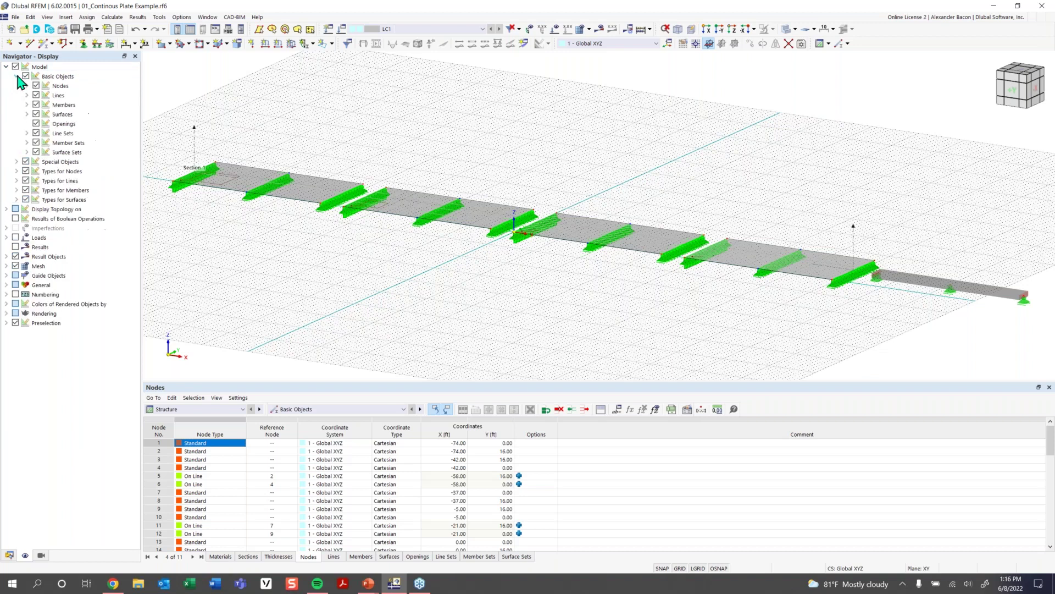
pyautogui.click(36, 114)
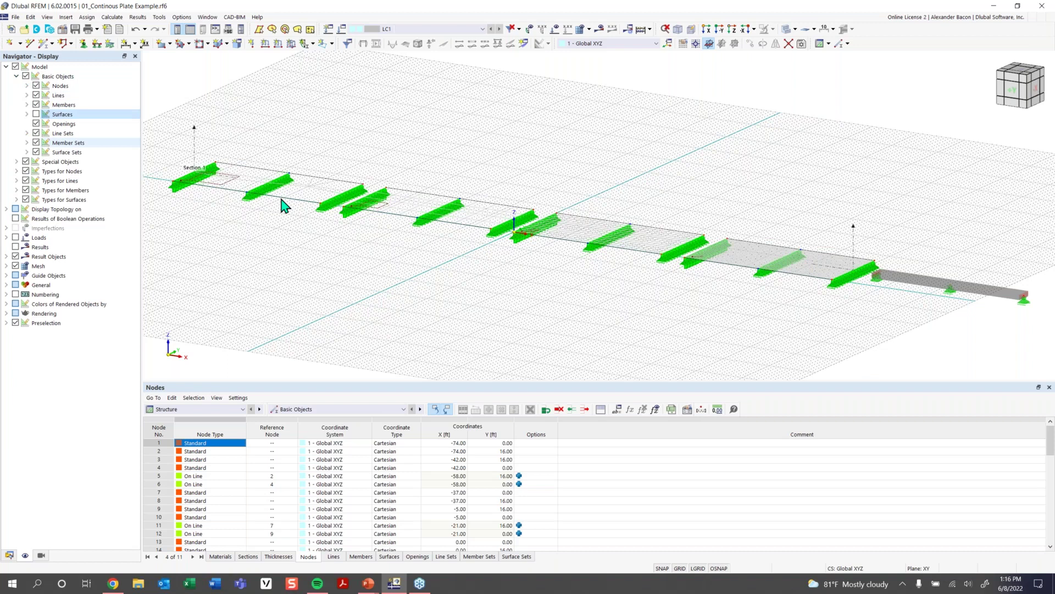
pyautogui.click(679, 567)
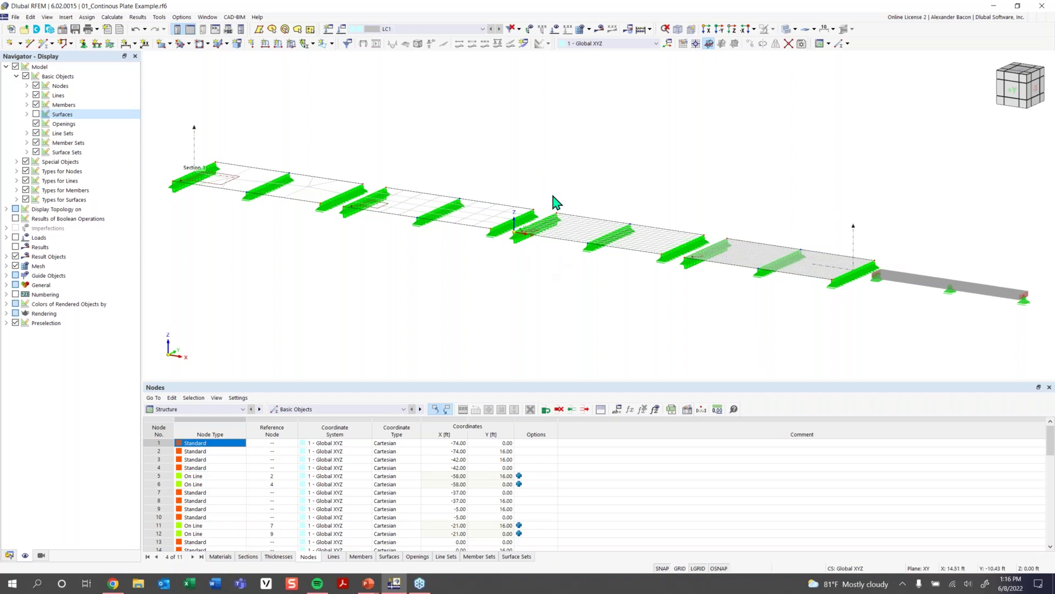
pyautogui.click(36, 113)
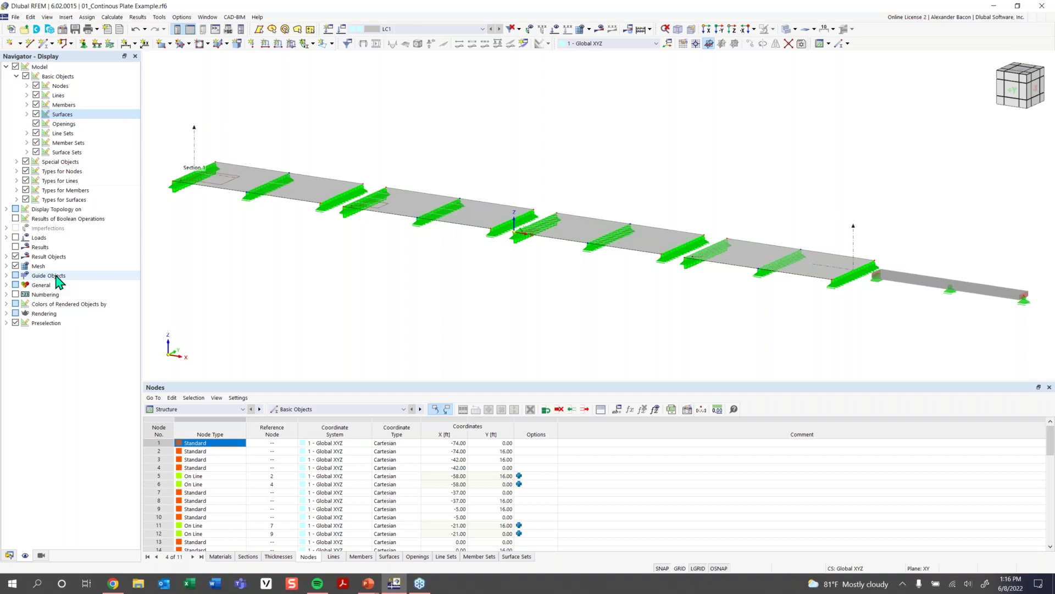
pyautogui.click(18, 297)
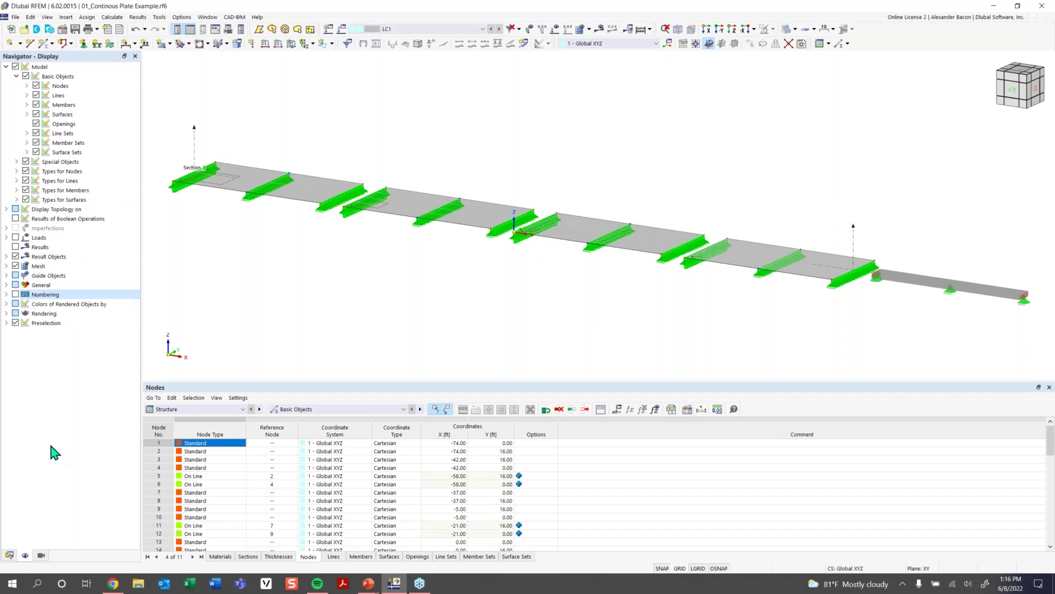
# - Open the Views navigator and activate the visibility mode for the model
pyautogui.click(41, 555)
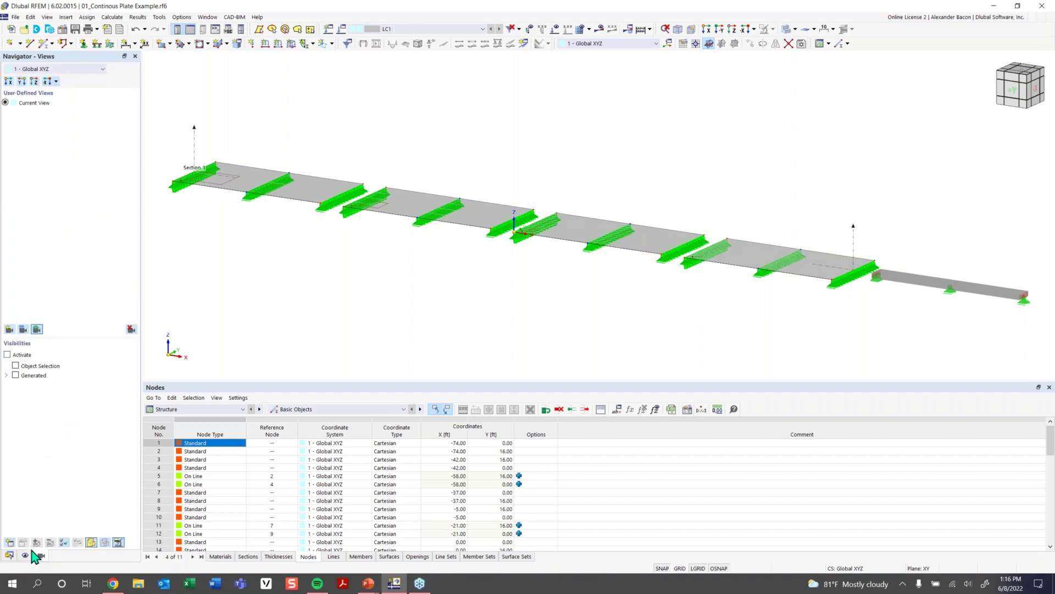
pyautogui.click(7, 354)
pyautogui.scroll(-2, 616, 279)
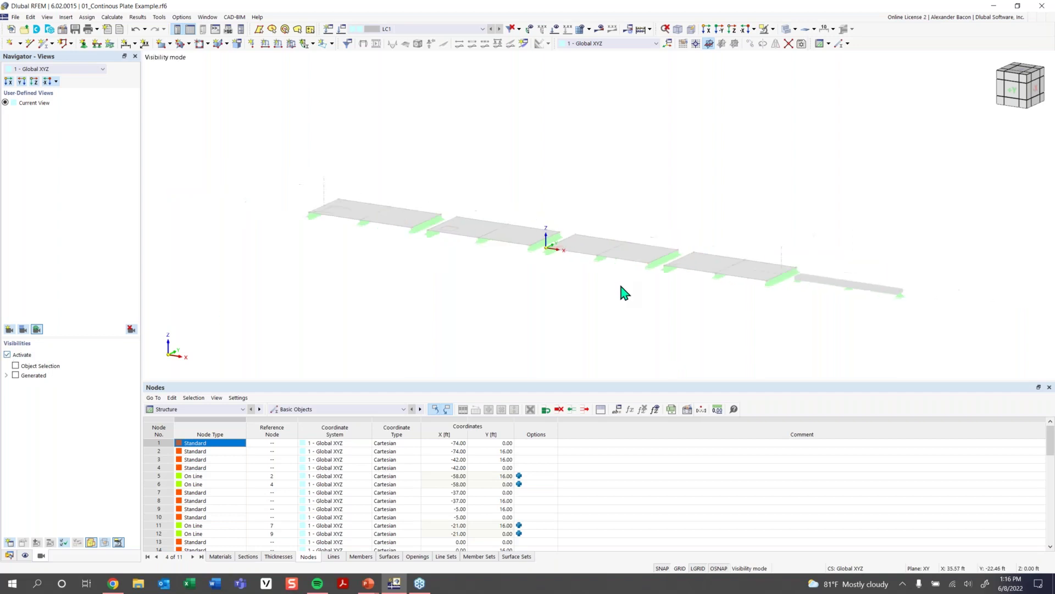
# - Try to apply the generated visibility for surfaces by material, choosing Concrete f'c = 4000 psi
pyautogui.click(6, 375)
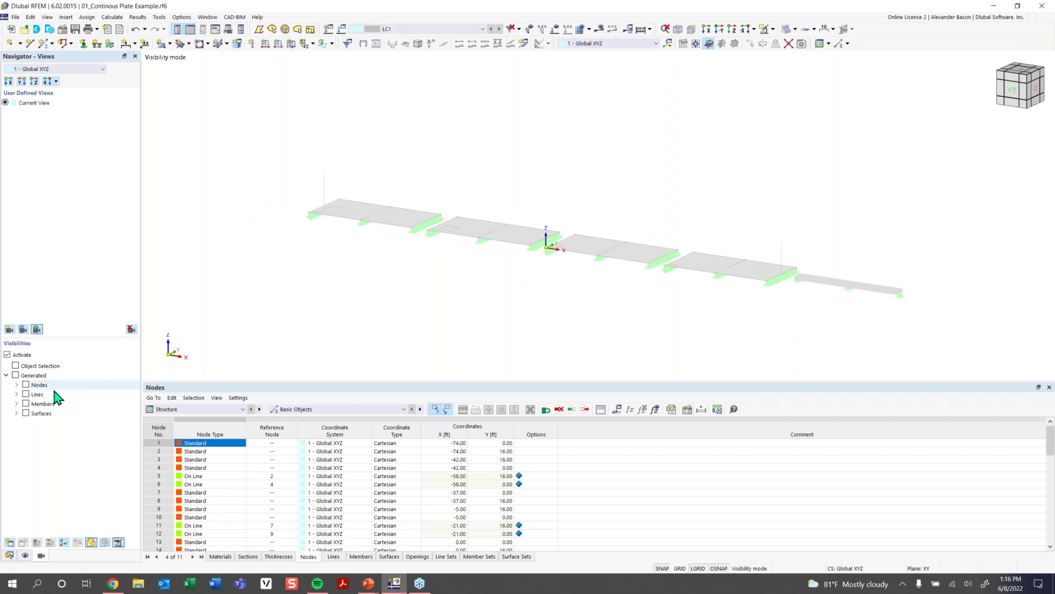
pyautogui.click(17, 413)
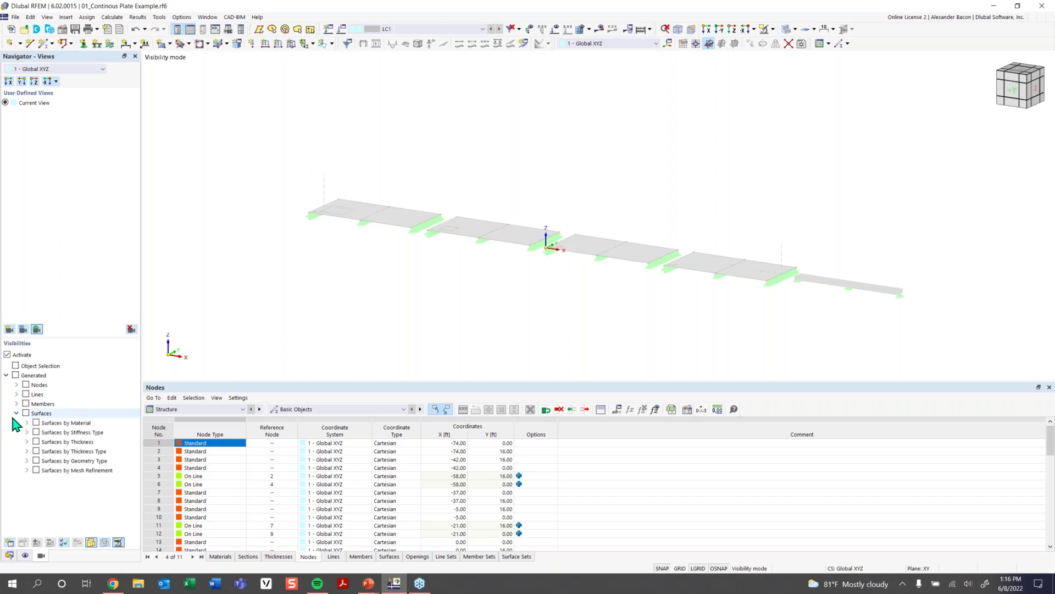
pyautogui.click(27, 422)
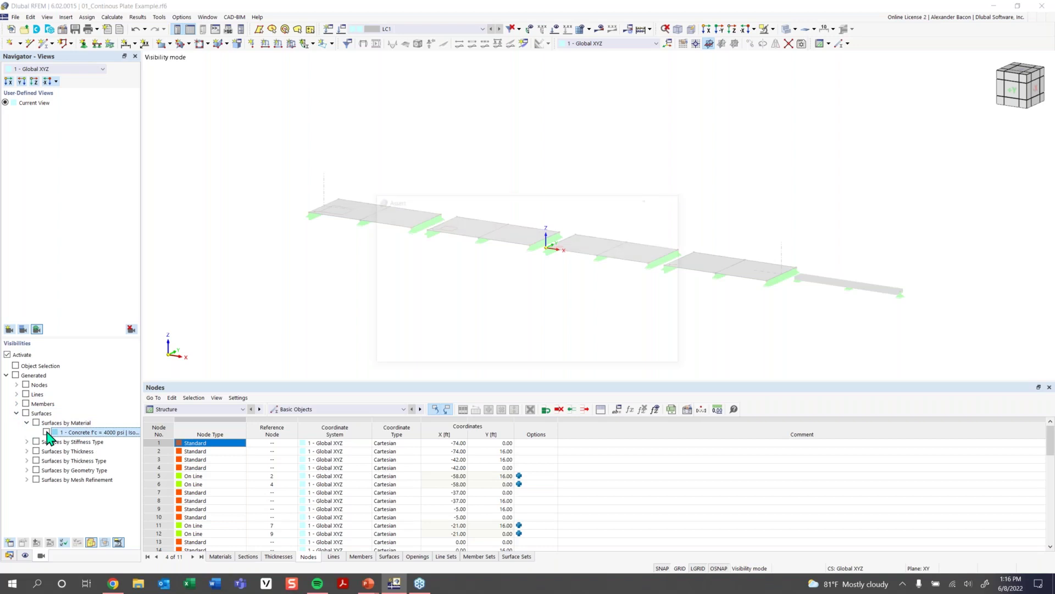
pyautogui.click(46, 432)
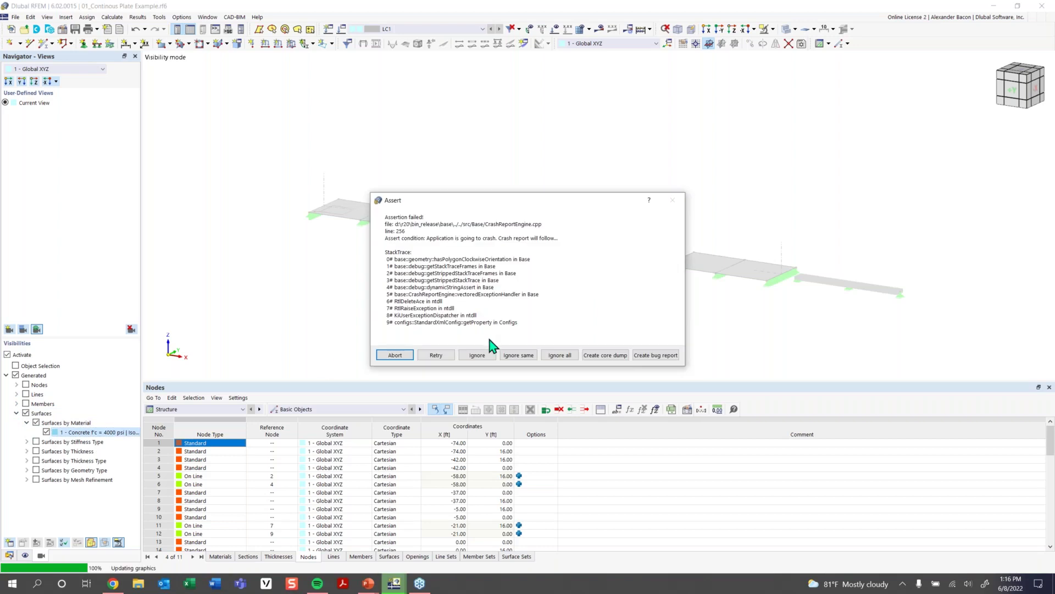
# - Ignore all failed assertions in the crash dialog and close the Dlubal Error Reporter without sending a report
pyautogui.click(559, 355)
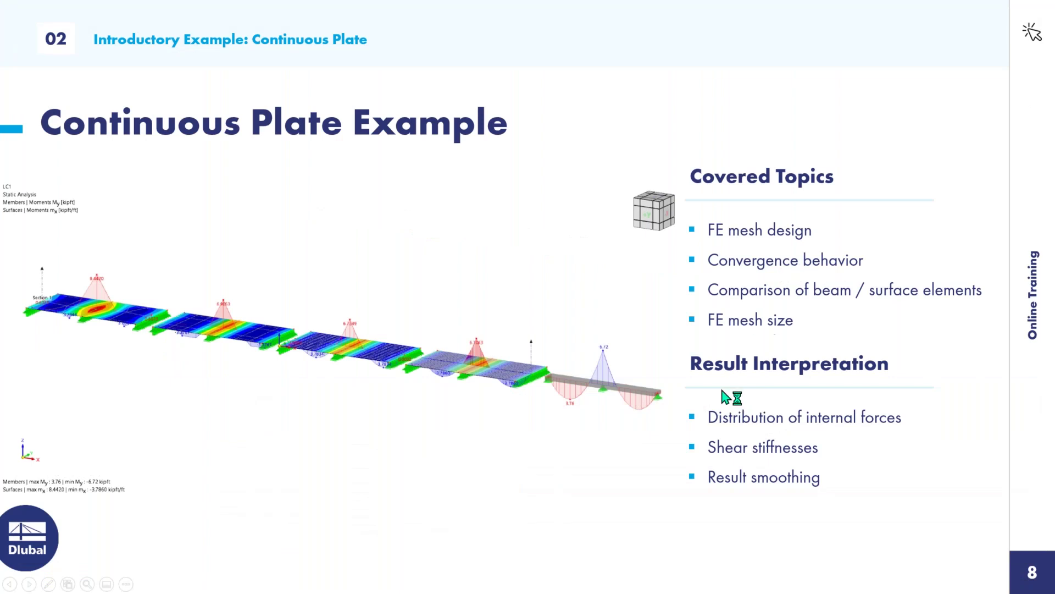
pyautogui.press('super')
pyautogui.press('super')
pyautogui.press('super')
pyautogui.press('super')
pyautogui.press('super')
pyautogui.press('super')
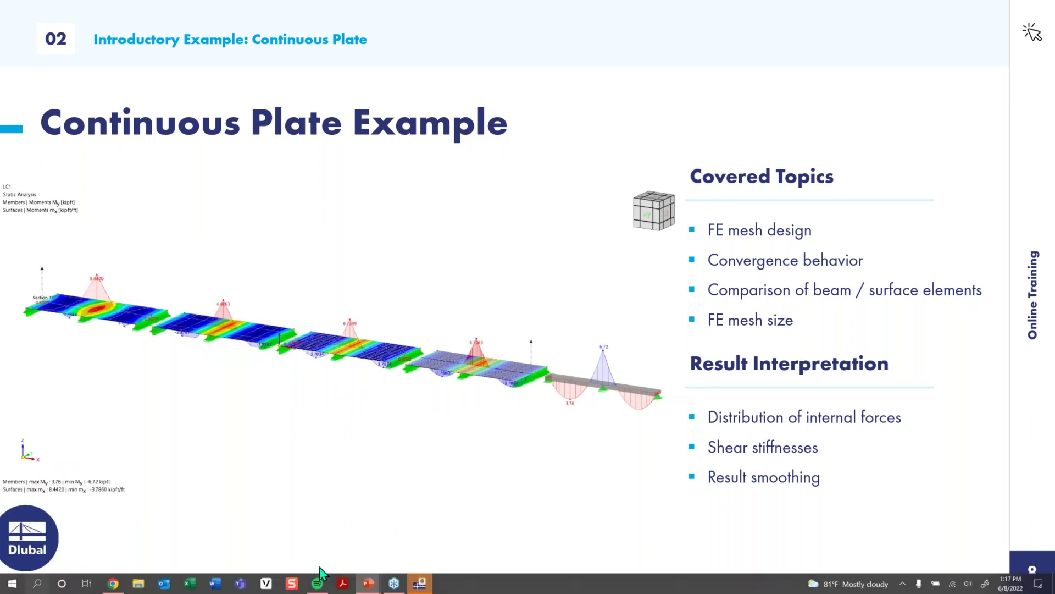
pyautogui.press('super')
pyautogui.click(419, 582)
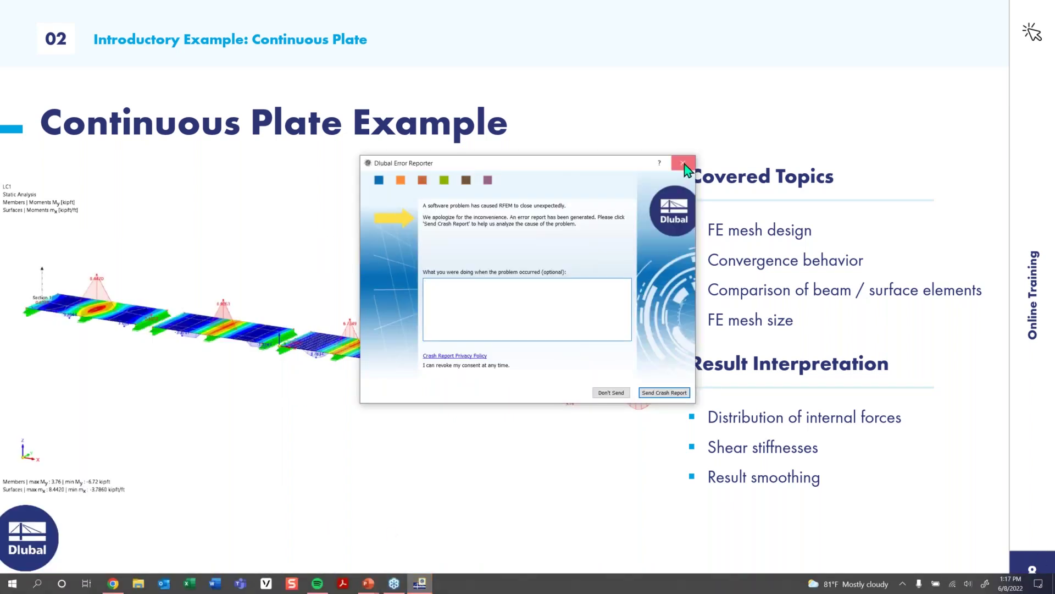
pyautogui.click(685, 165)
# - Show the desktop and start Dlubal RFEM 6.02 again
pyautogui.press('super')
pyautogui.press('super')
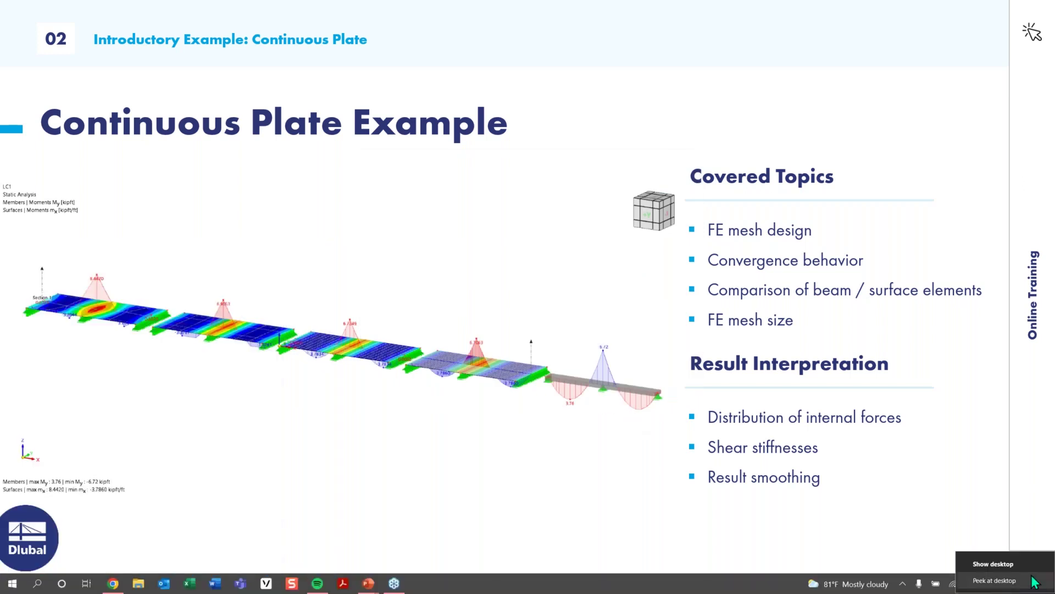
pyautogui.click(1036, 582)
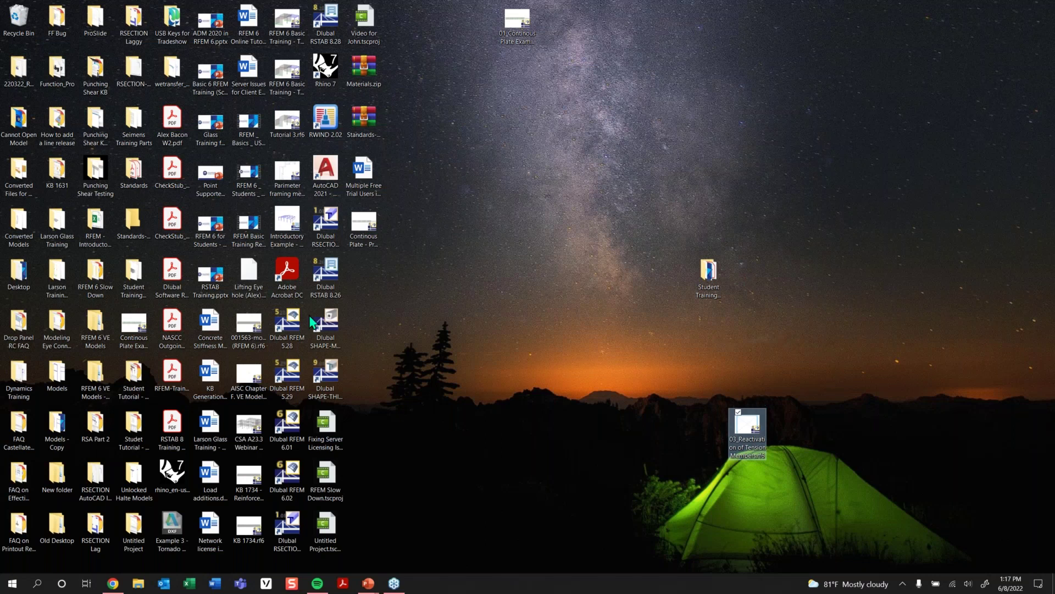
pyautogui.doubleClick(300, 479)
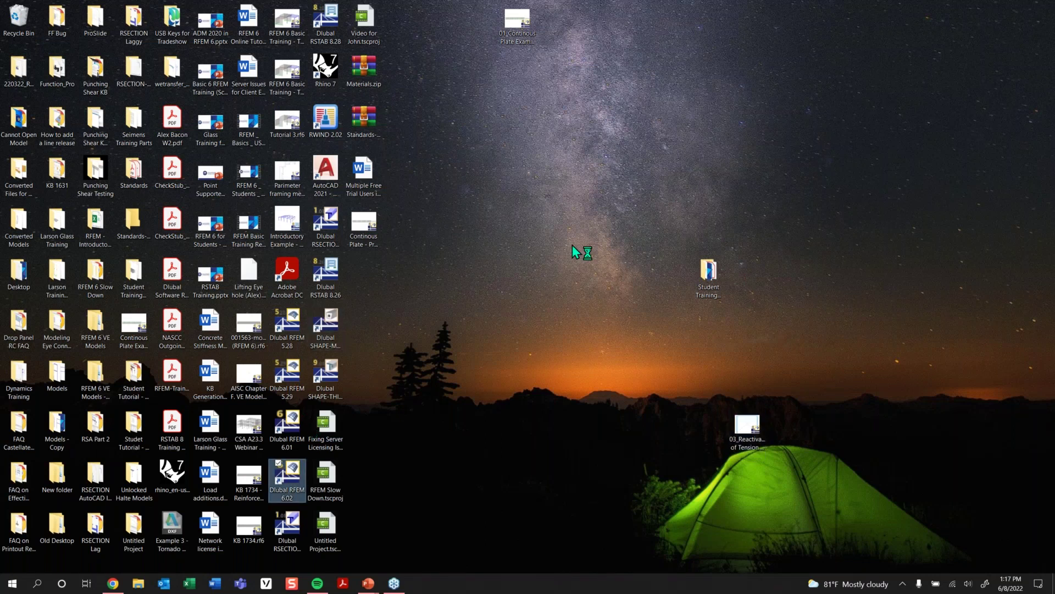
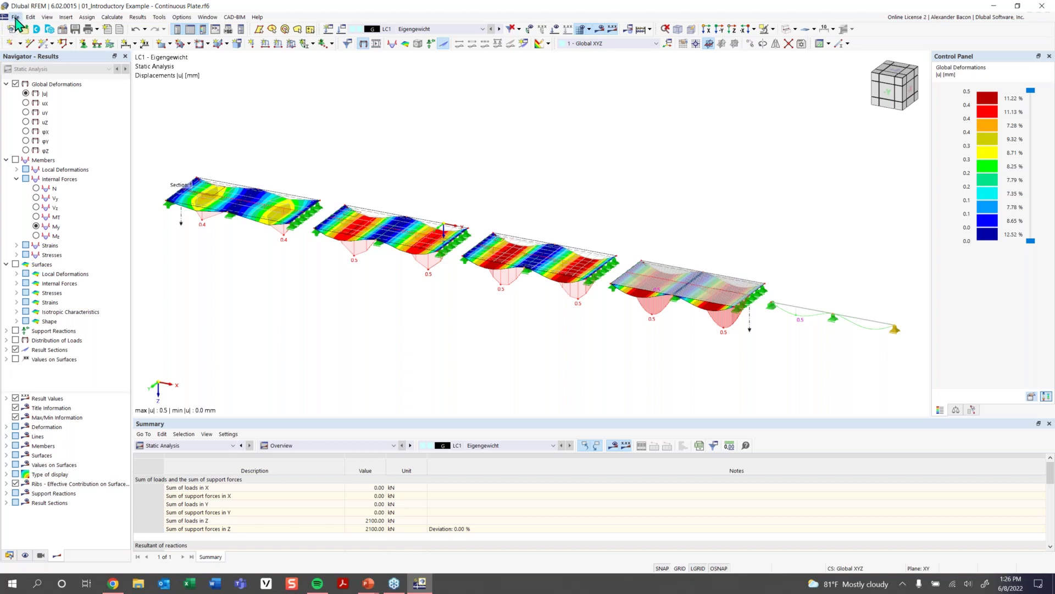
# - Start a new 3D model and name it Continous Plate Example
pyautogui.click(15, 17)
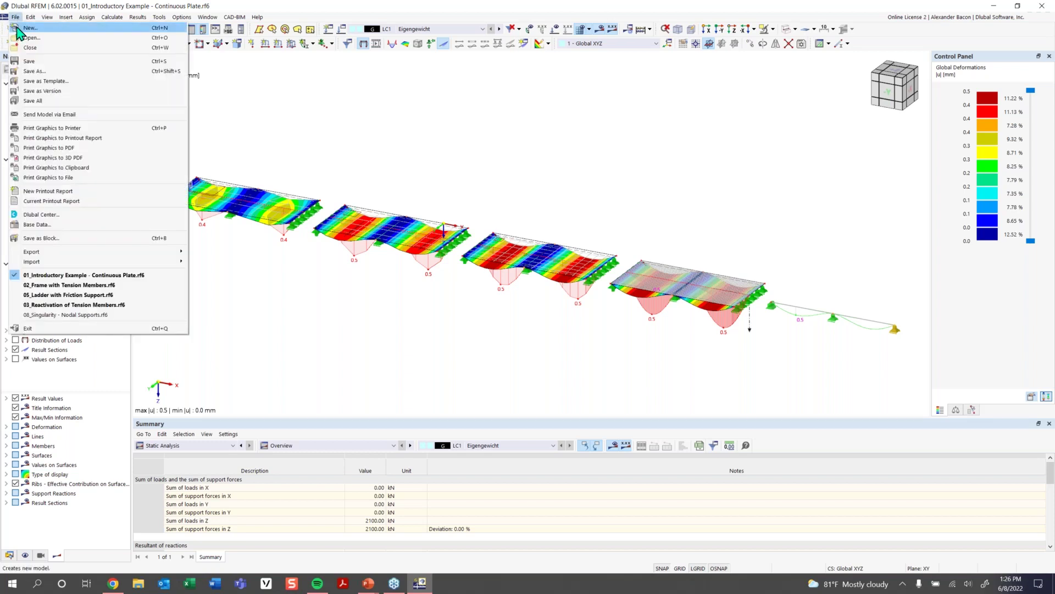
pyautogui.click(16, 28)
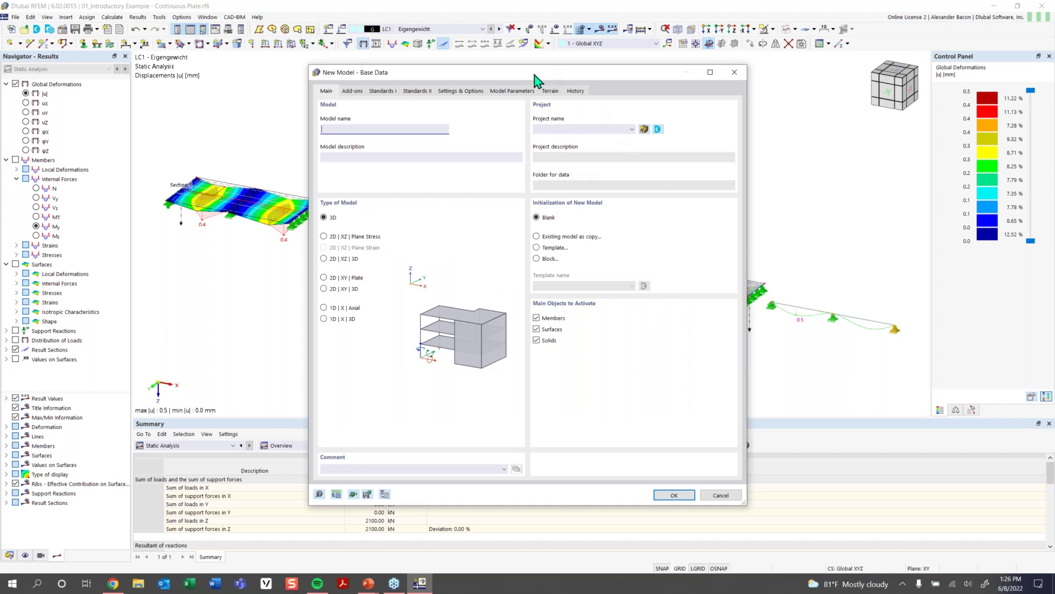
pyautogui.moveTo(534, 73); pyautogui.dragTo(513, 59)
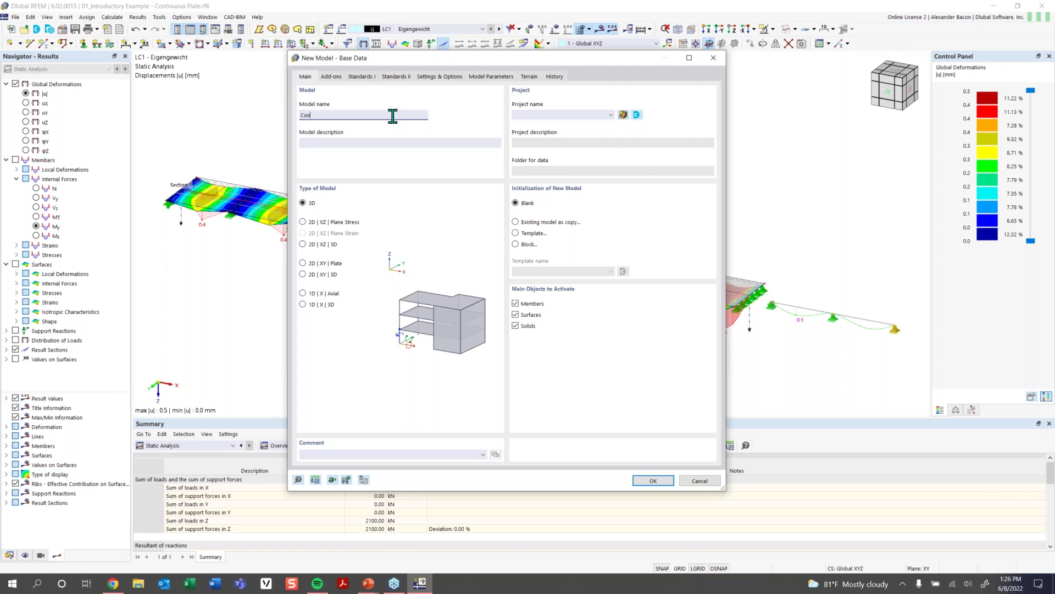
pyautogui.write('inous Plate Example')
pyautogui.click(352, 142)
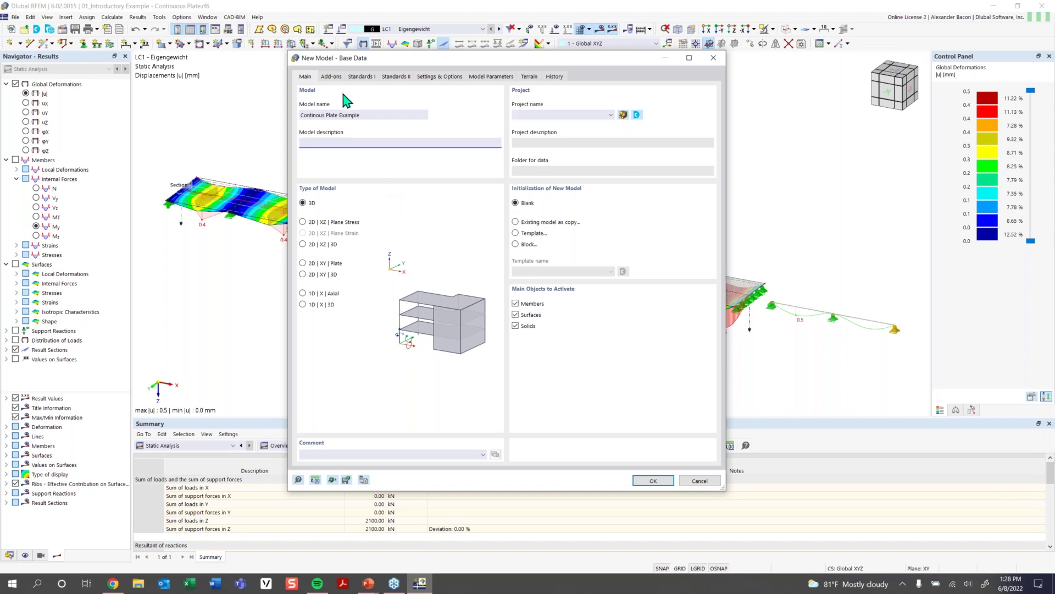
# - Deactivate the combination wizard and classification and the load wizards for the new model
pyautogui.click(331, 77)
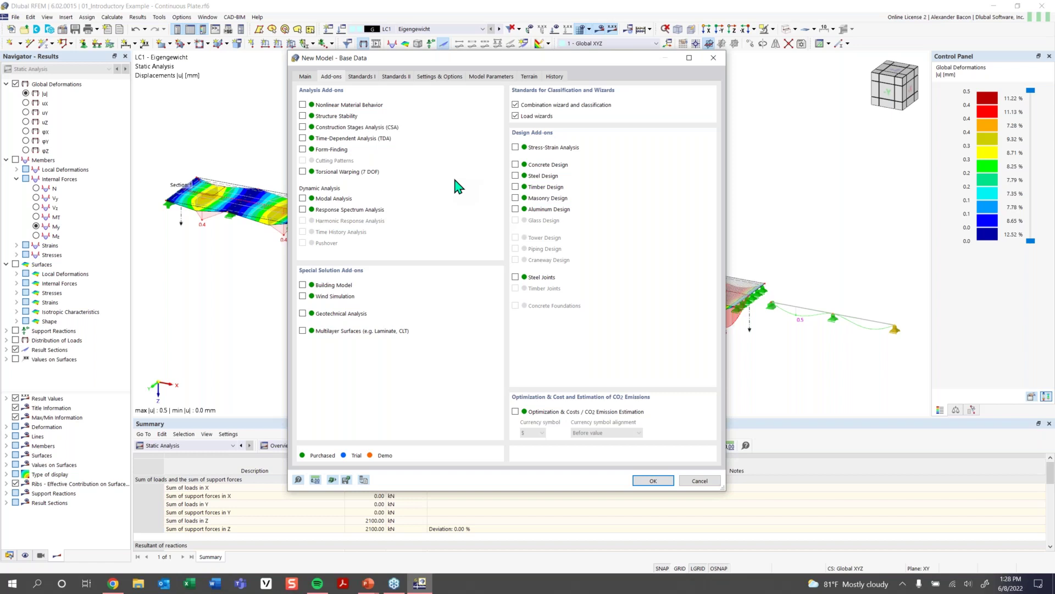
pyautogui.click(543, 106)
pyautogui.click(536, 117)
# - Review the new model's add-ons, both standards pages and the settings and options, and create the model
pyautogui.click(362, 78)
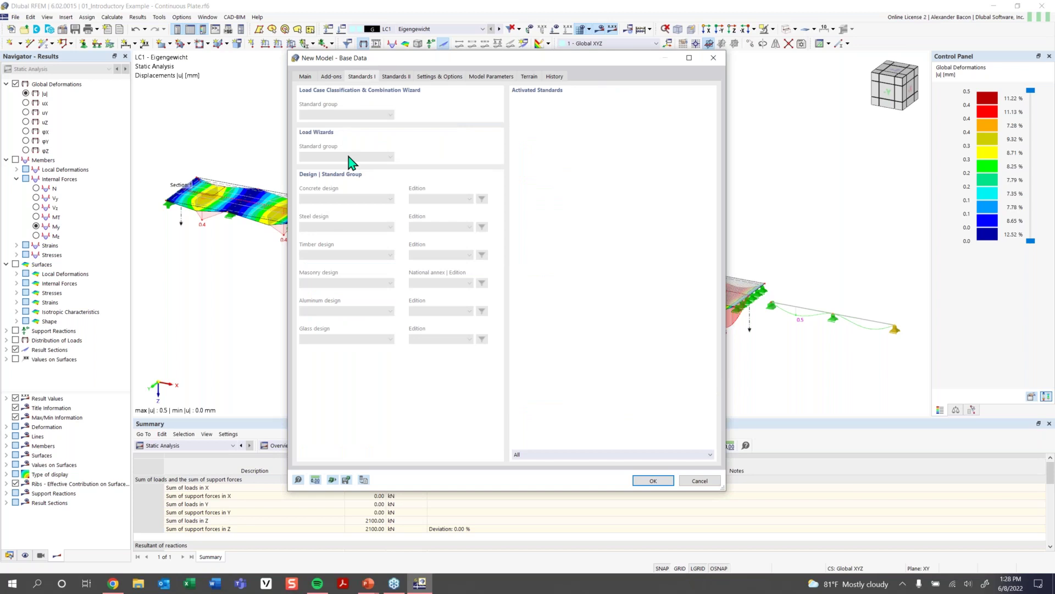
pyautogui.click(334, 77)
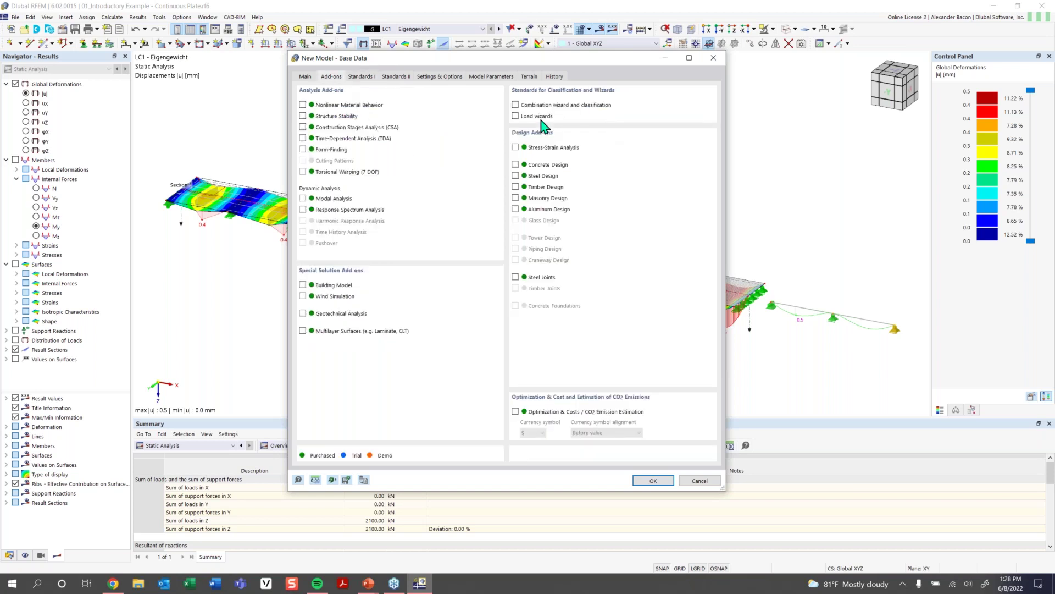
pyautogui.click(361, 78)
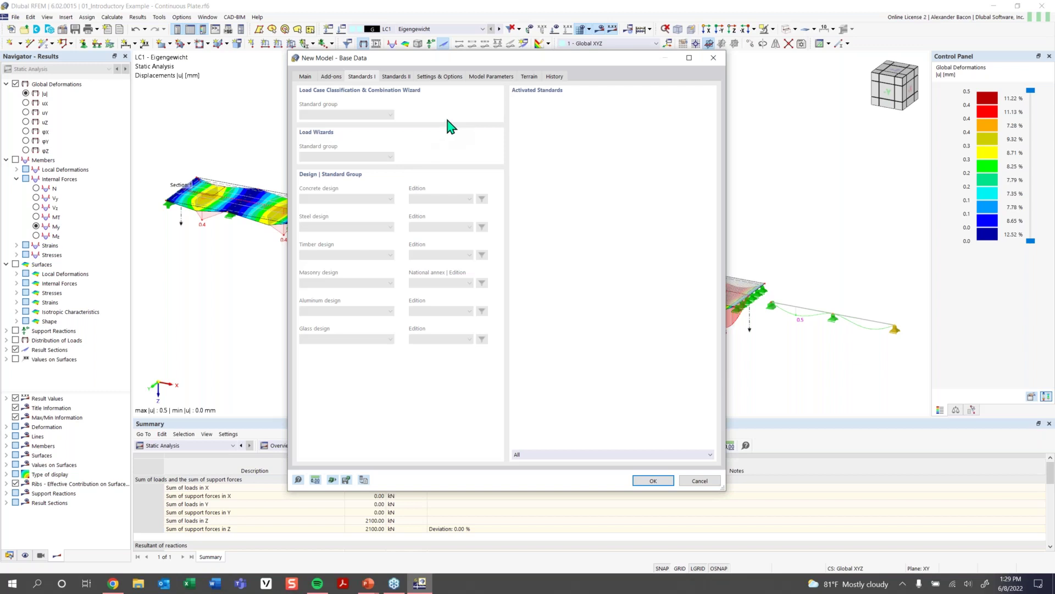
pyautogui.click(395, 77)
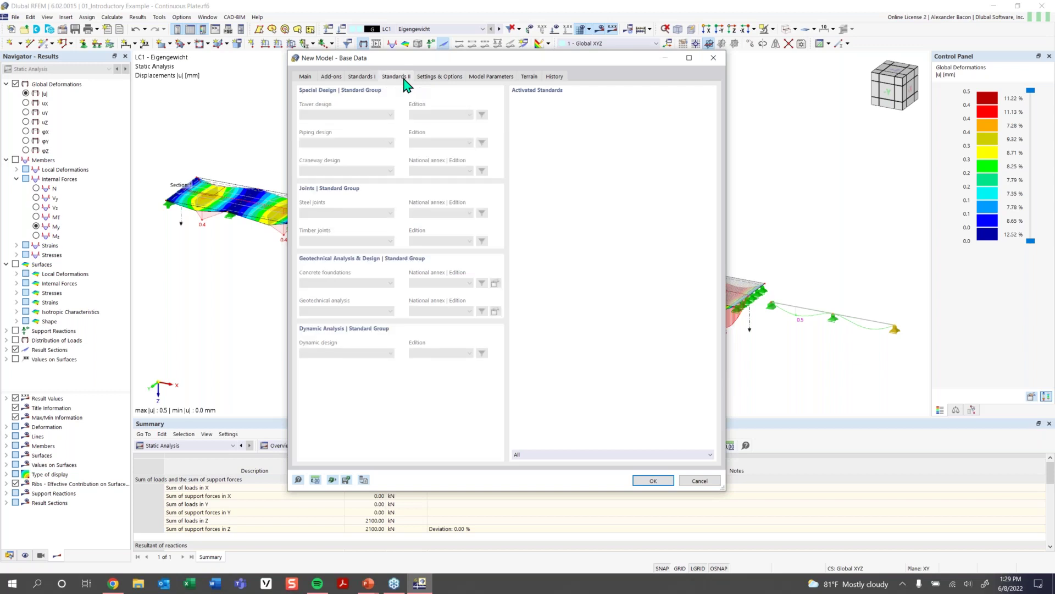
pyautogui.click(441, 78)
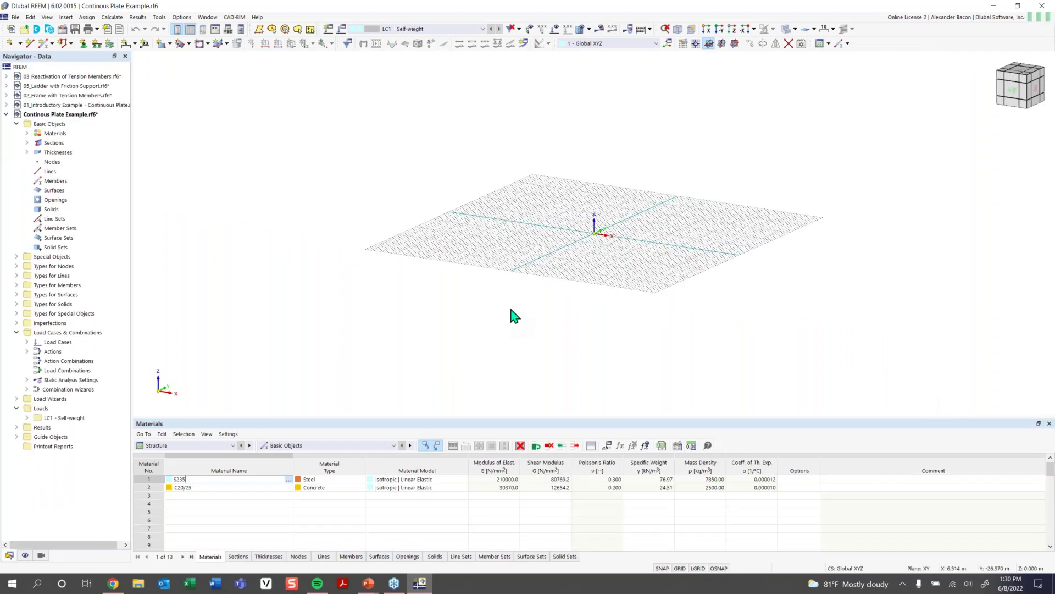
# - Delete the two default materials, S235 and C20/25, from the new model
pyautogui.click(27, 133)
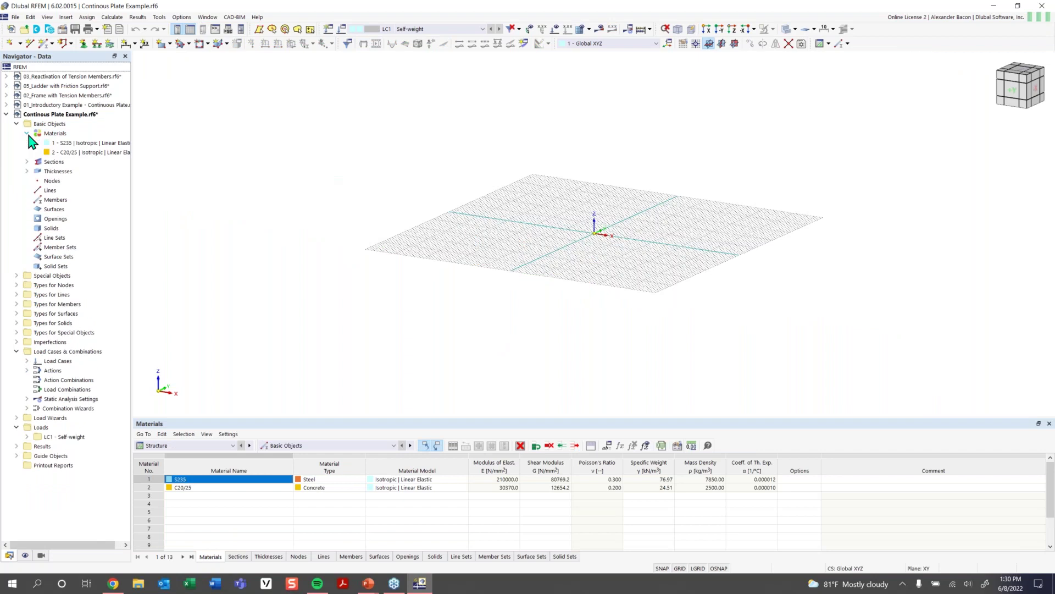
pyautogui.click(58, 144)
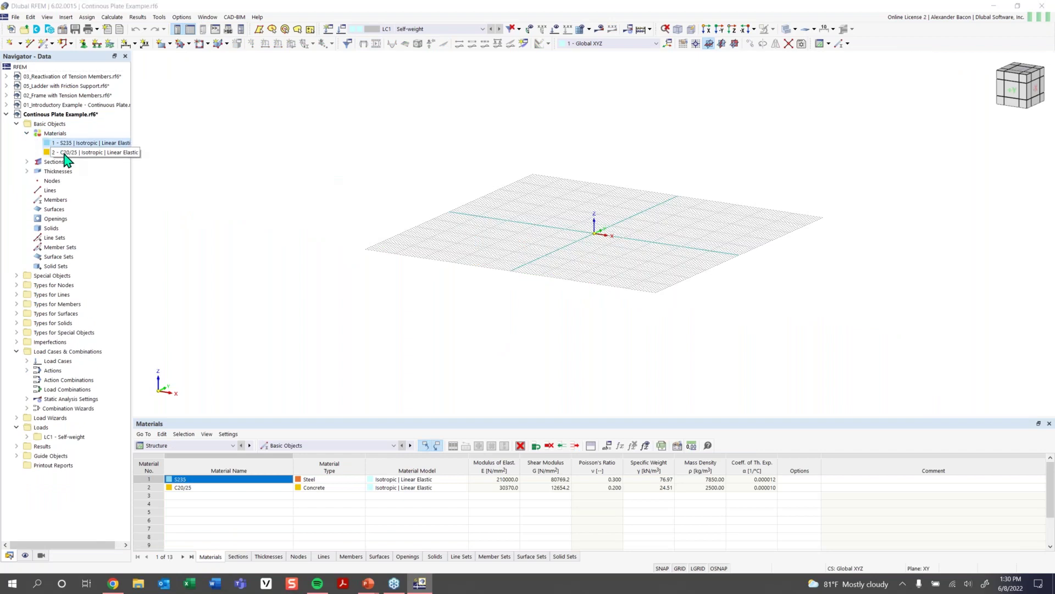
pyautogui.press('Delete')
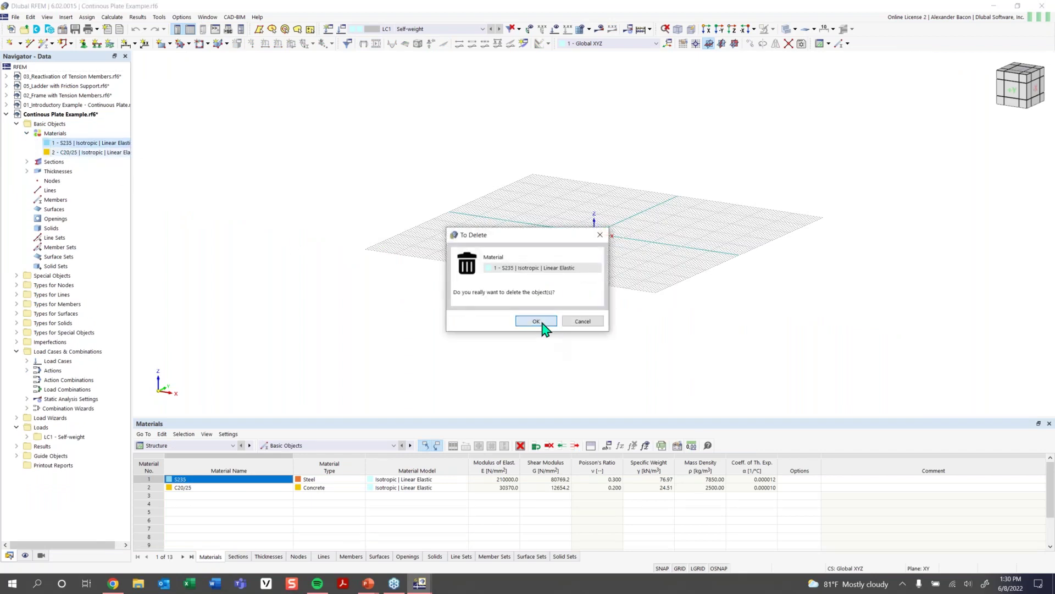
pyautogui.click(540, 323)
pyautogui.click(82, 144)
pyautogui.press('Delete')
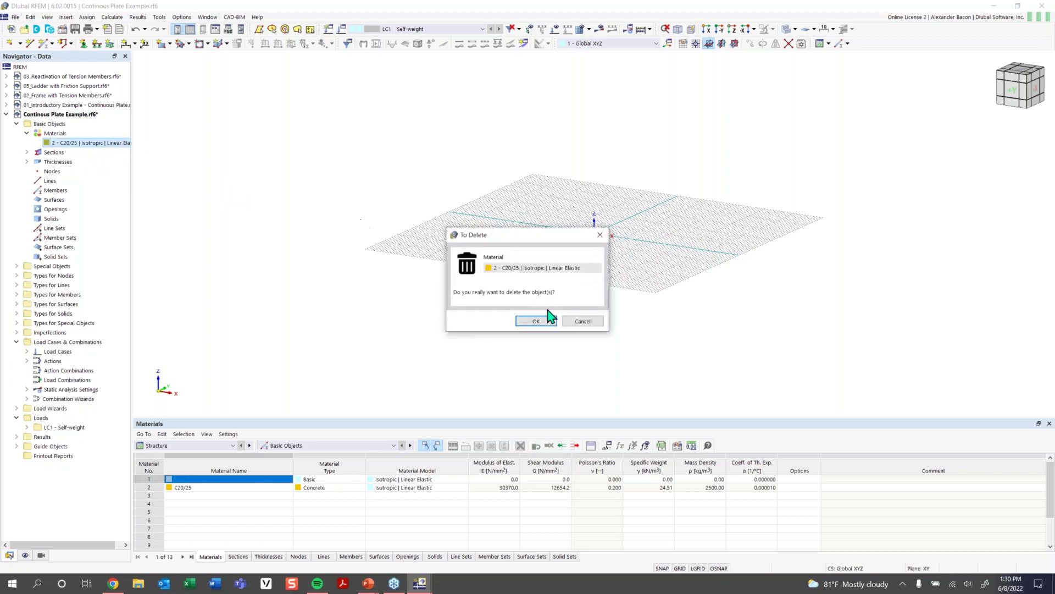
pyautogui.click(534, 323)
# - Delete both default sections, the IPE 200 and the second I-section, from the basic objects
pyautogui.click(27, 143)
pyautogui.click(71, 152)
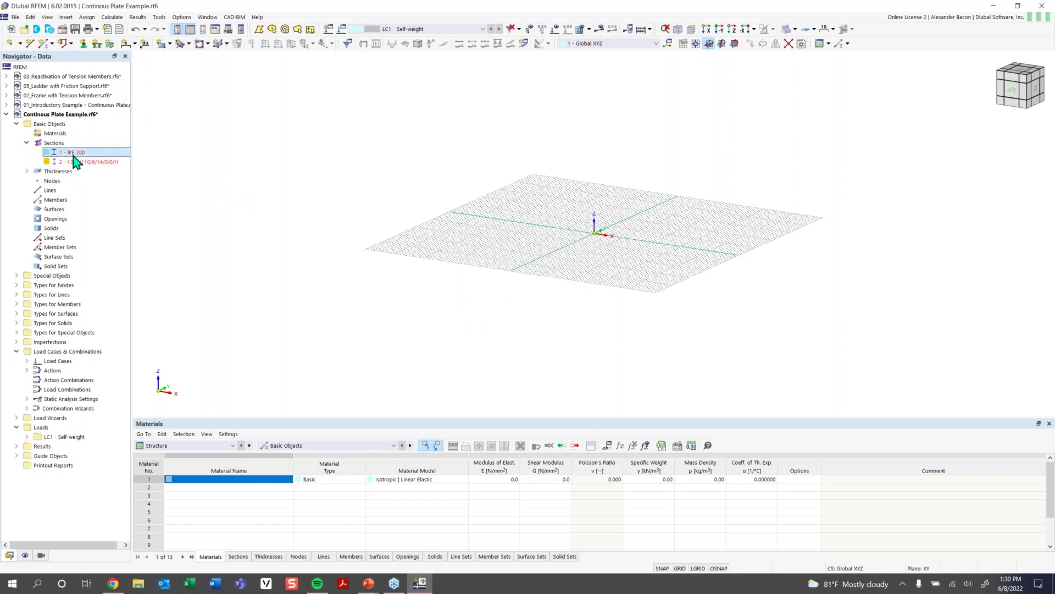
pyautogui.press('Delete')
pyautogui.click(540, 323)
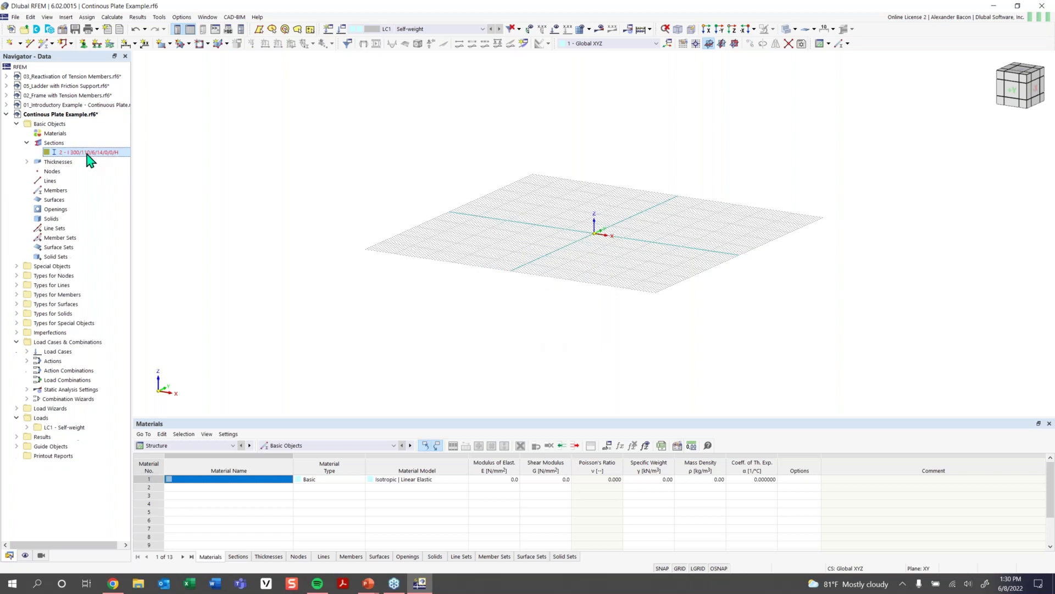
pyautogui.click(90, 153)
pyautogui.press('Delete')
pyautogui.click(538, 324)
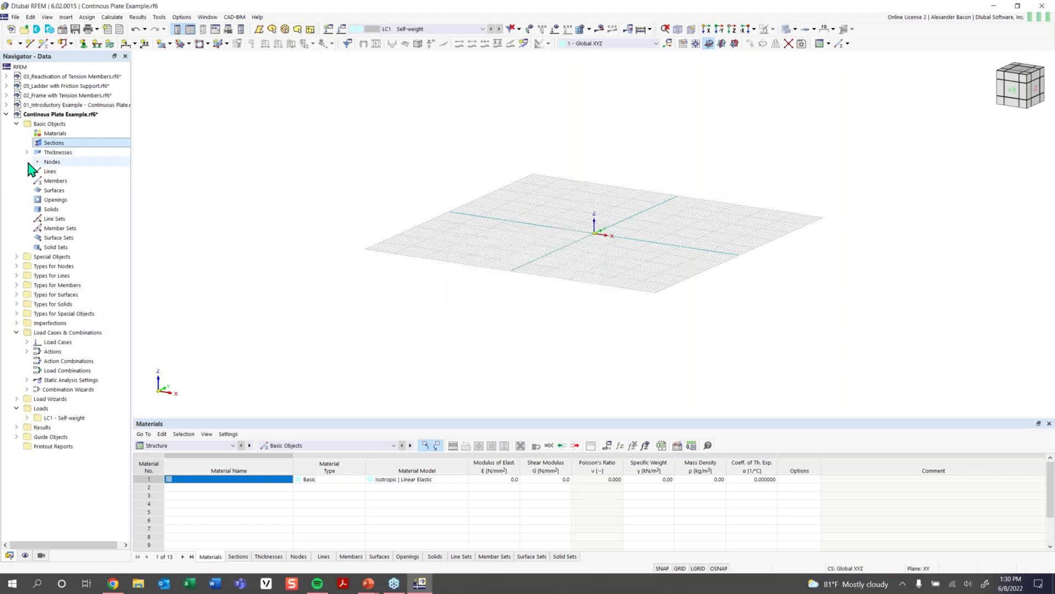
# - Delete the two default thicknesses from the basic objects
pyautogui.click(26, 152)
pyautogui.click(72, 161)
pyautogui.press('Delete')
pyautogui.click(540, 322)
pyautogui.press('Delete')
pyautogui.click(539, 323)
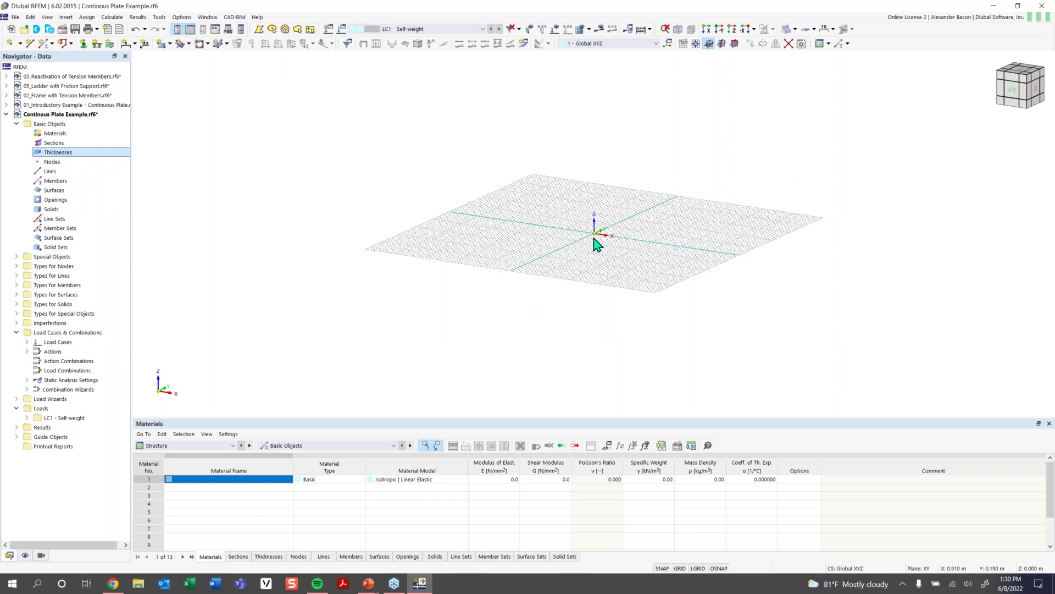
# - Set the view direction to -Z for a plan view of the XY work plane
pyautogui.keyDown('ctrl'); pyautogui.moveTo(598, 224); pyautogui.dragTo(569, 273, button='middle'); pyautogui.keyUp('ctrl')
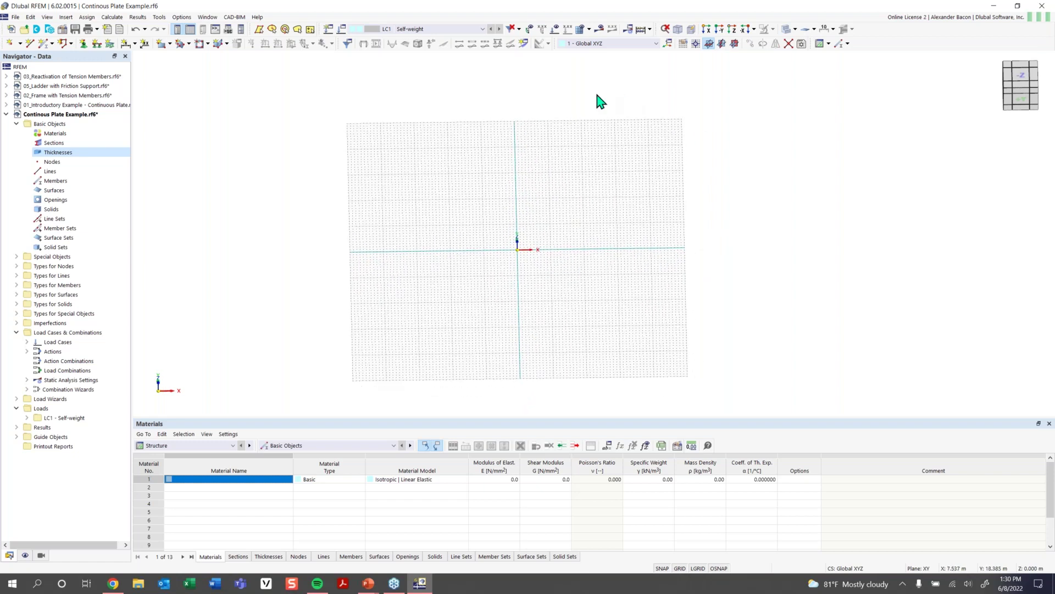
pyautogui.click(721, 30)
pyautogui.keyDown('ctrl'); pyautogui.moveTo(672, 77); pyautogui.dragTo(632, 165, button='middle'); pyautogui.keyUp('ctrl')
pyautogui.click(762, 45)
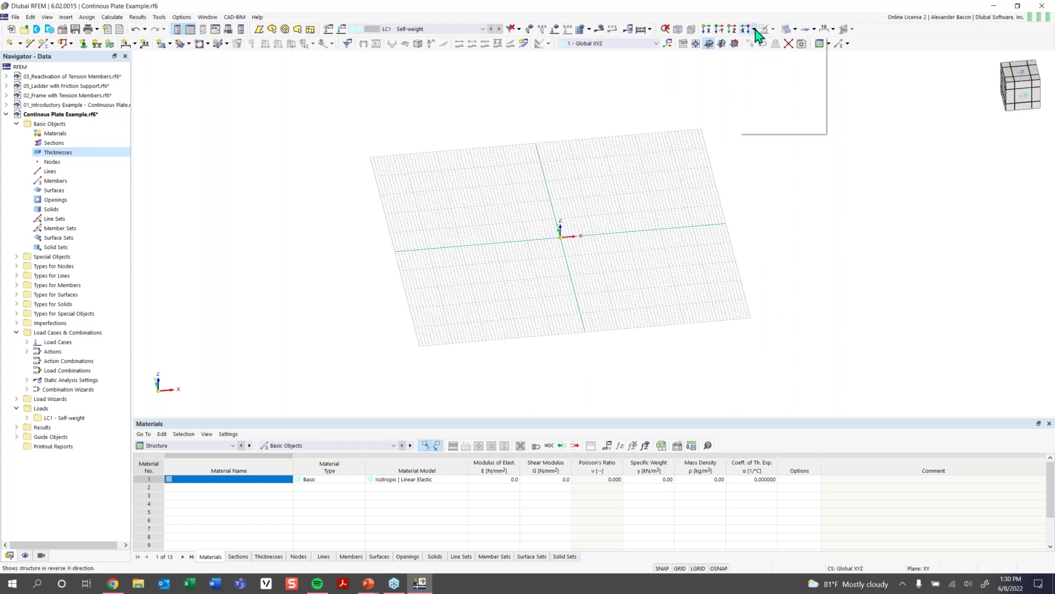
pyautogui.click(760, 57)
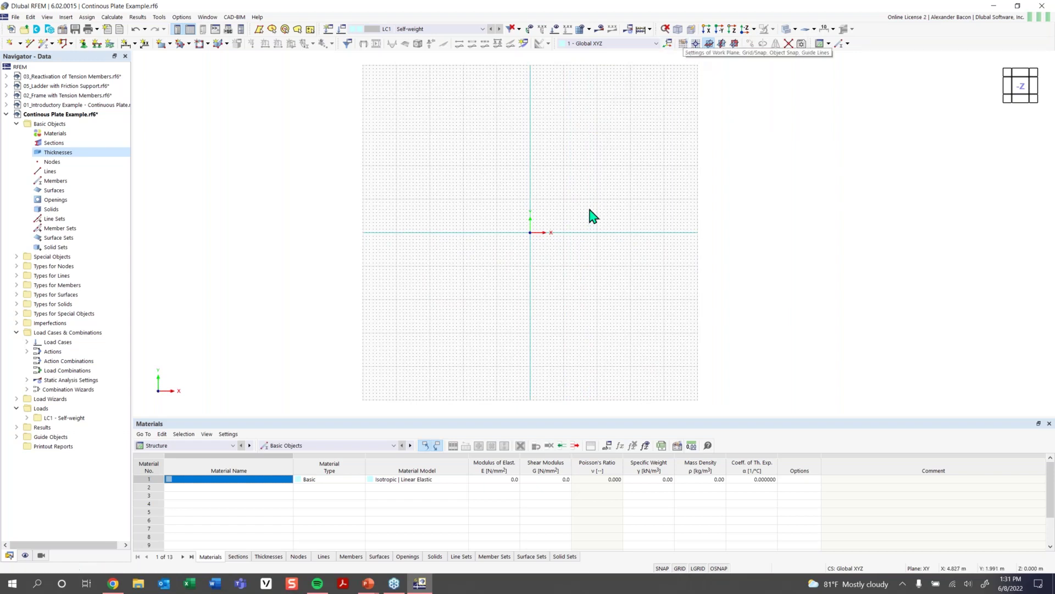
# - Open the work plane and grid settings and load the Imperial template for the units and decimal places
pyautogui.click(684, 46)
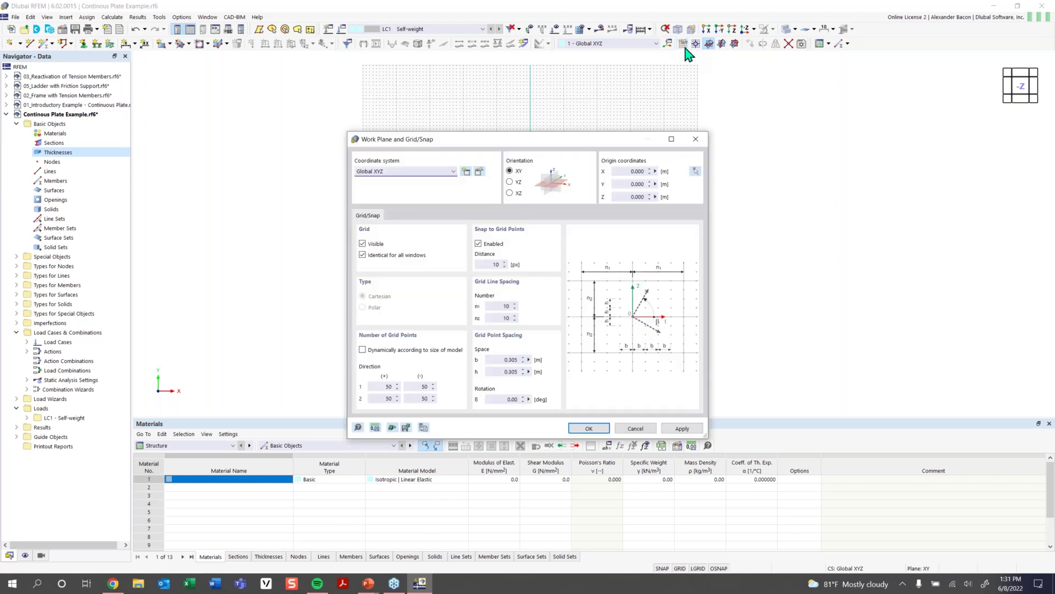
pyautogui.moveTo(499, 143); pyautogui.dragTo(462, 109)
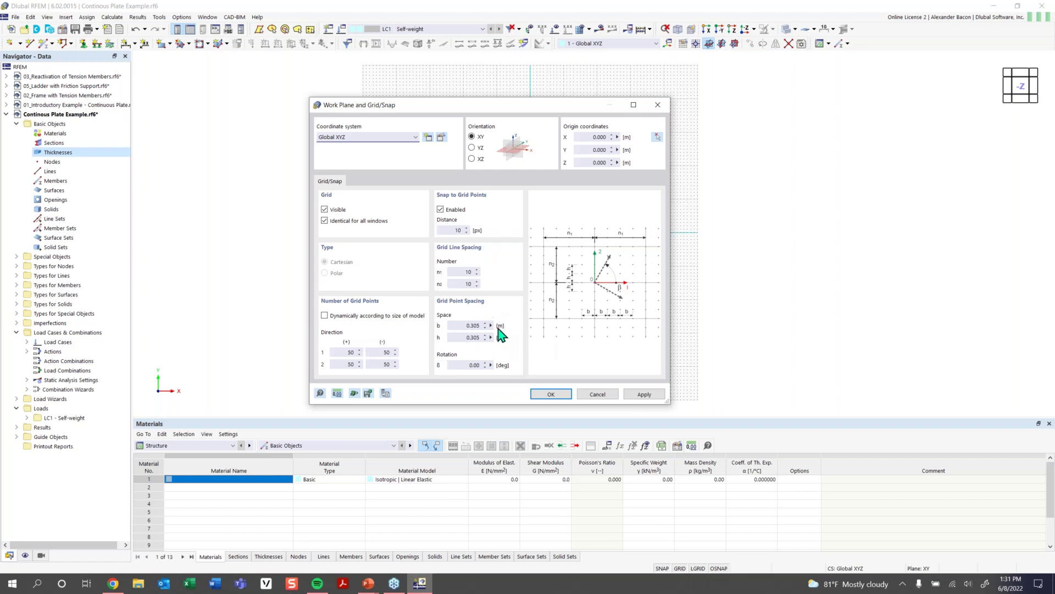
pyautogui.doubleClick(461, 326)
pyautogui.click(337, 393)
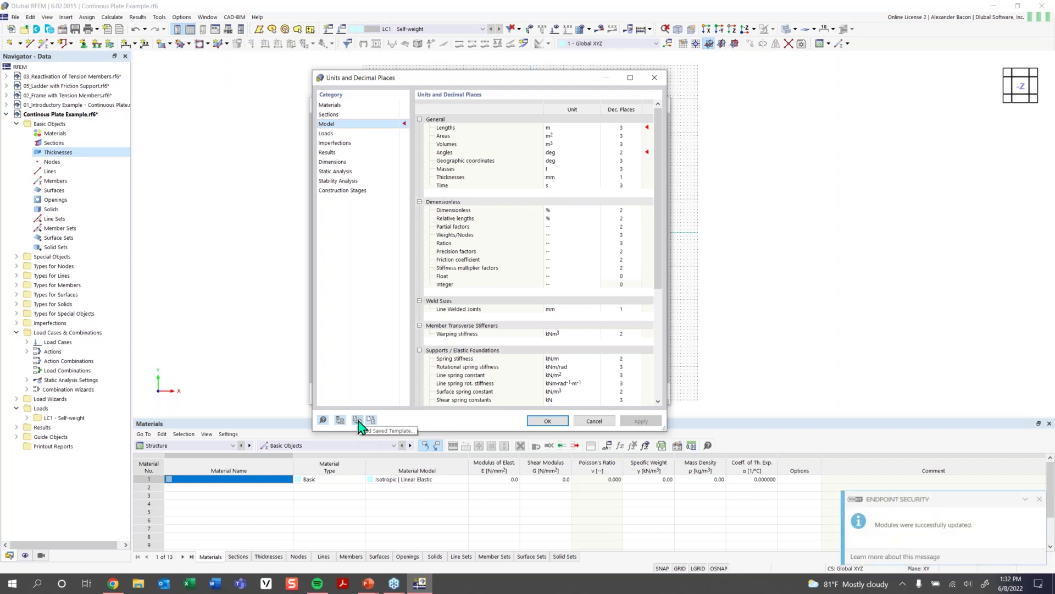
pyautogui.click(357, 420)
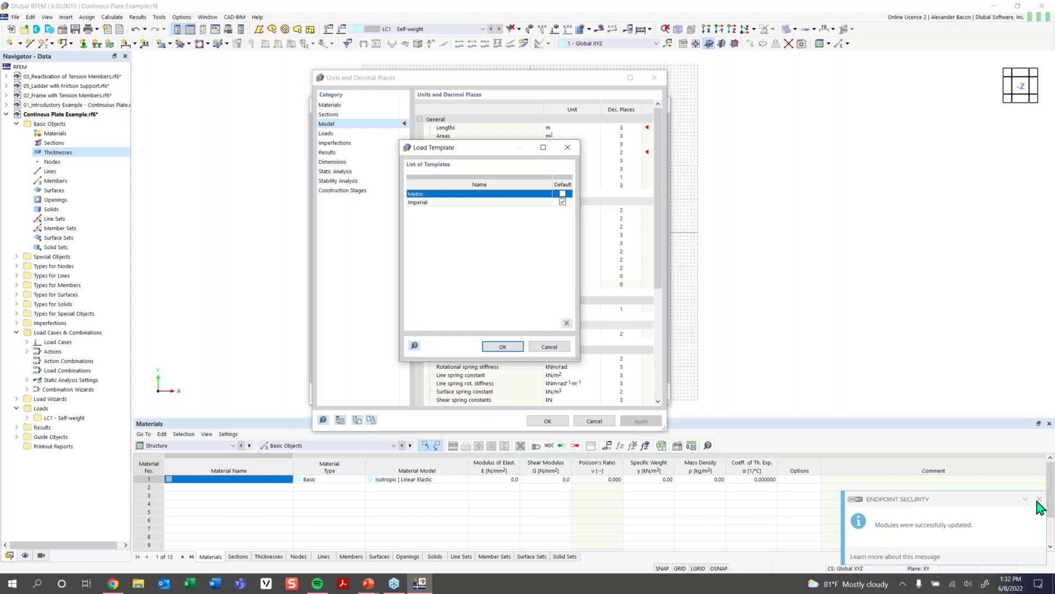
pyautogui.click(444, 203)
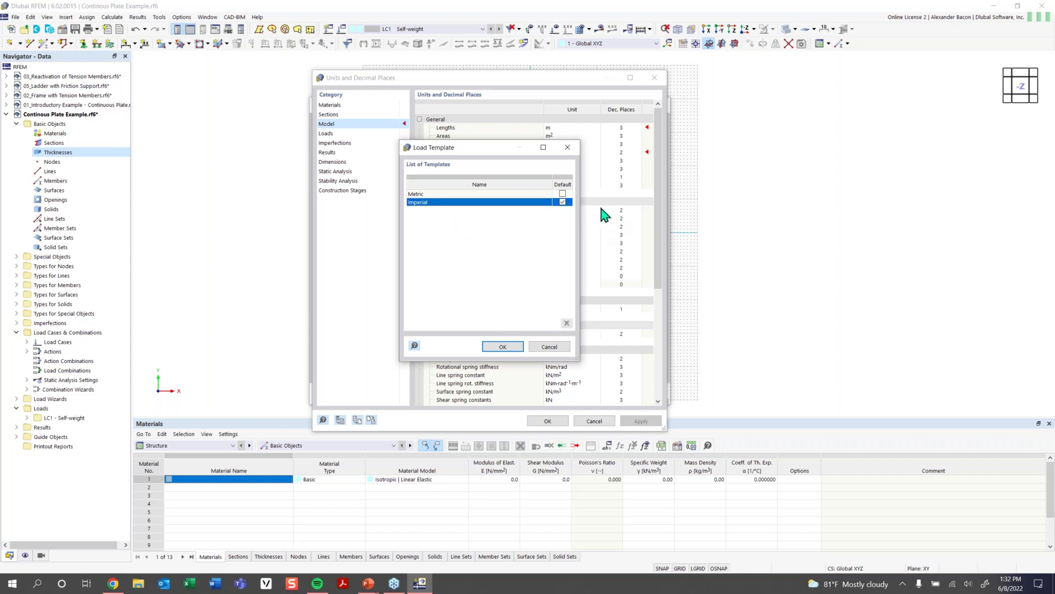
pyautogui.click(510, 348)
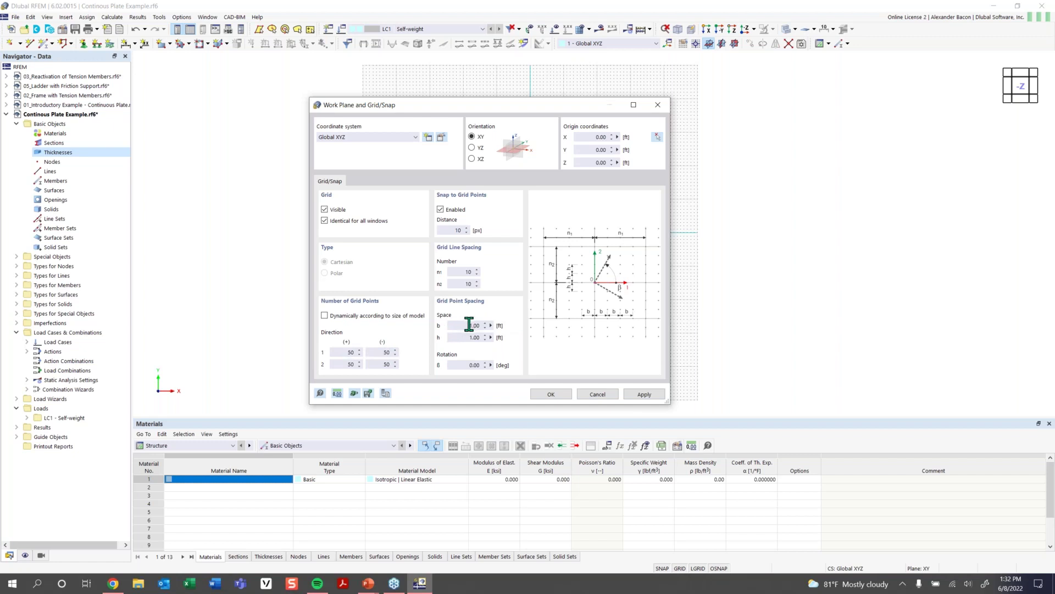
# - Set the number of grid points to 100 on the positive and negative sides of both directions and apply the work plane settings
pyautogui.click(343, 352)
pyautogui.doubleClick(356, 354)
pyautogui.write('1')
pyautogui.doubleClick(387, 352)
pyautogui.doubleClick(405, 352)
pyautogui.click(343, 367)
pyautogui.doubleClick(343, 365)
pyautogui.write('100')
pyautogui.doubleClick(380, 364)
pyautogui.write('100')
pyautogui.click(561, 396)
pyautogui.scroll(-4, 591, 333)
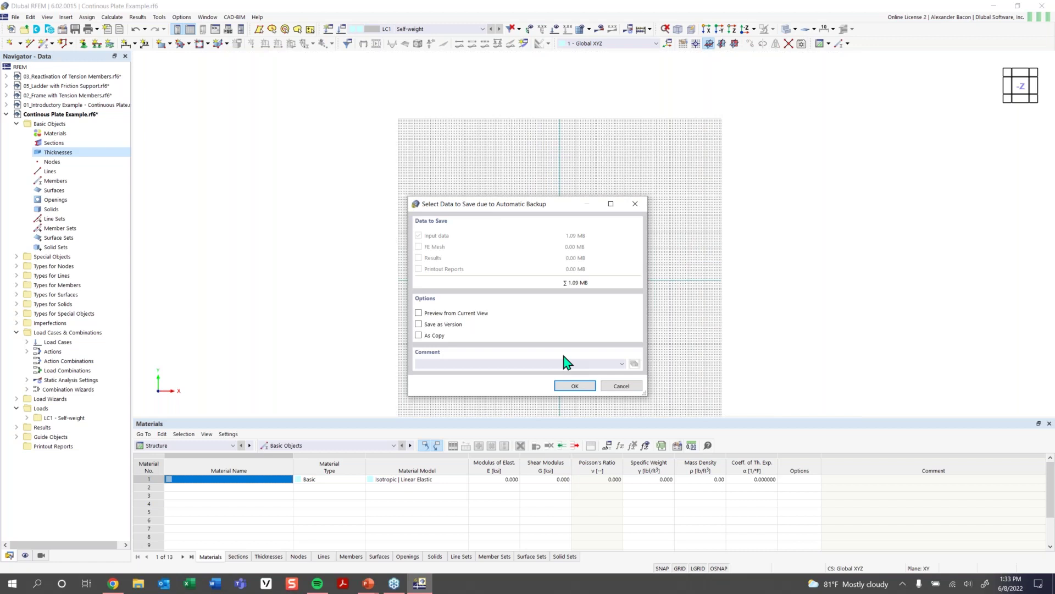
# - Complete the automatic backup by saving the model as Continous Plate Example.rf6 in the Student Training - RFEM 6 folder
pyautogui.click(572, 387)
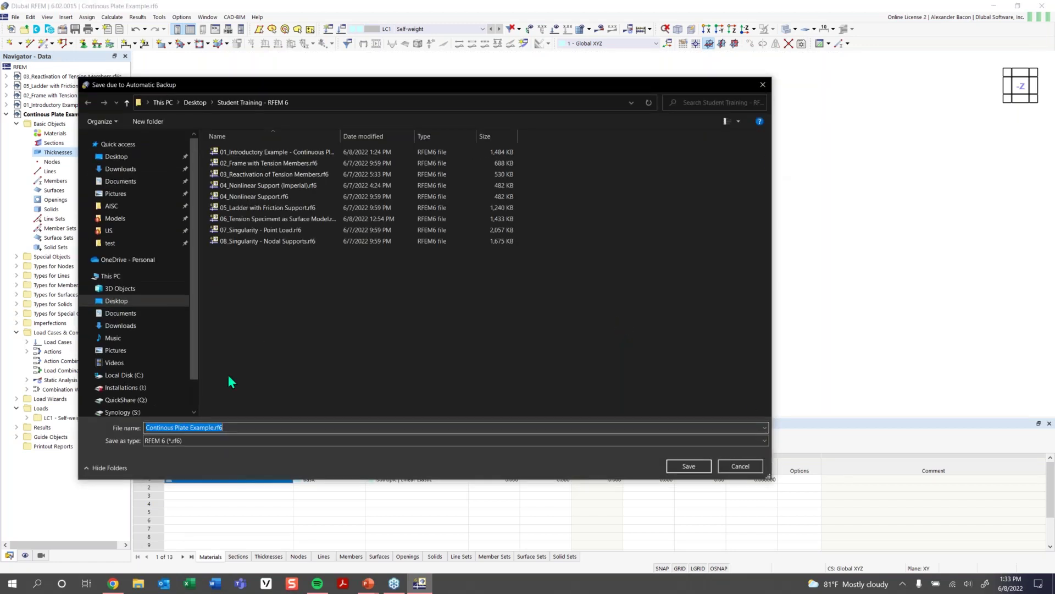
pyautogui.click(688, 466)
pyautogui.click(554, 293)
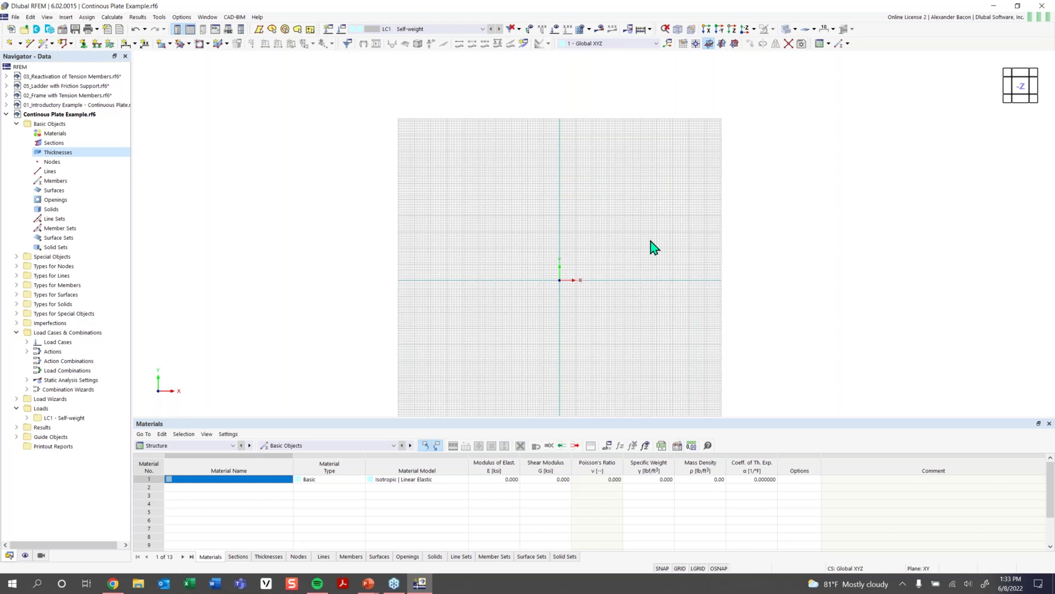
# - Start a new rectangular surface with standard stiffness and create a uniform thickness of 12 in for it
pyautogui.scroll(2, 593, 276)
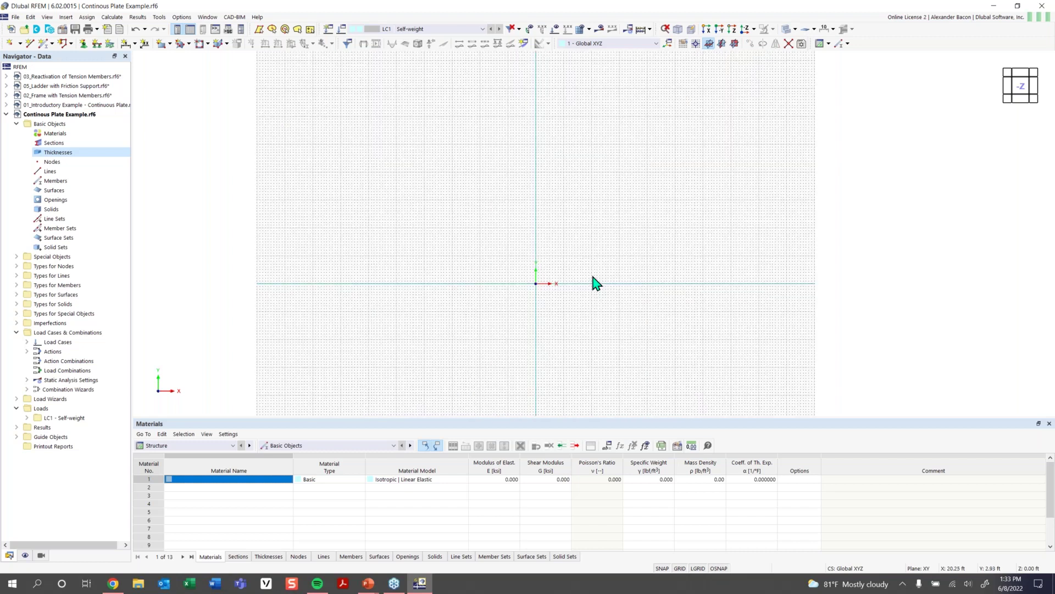
pyautogui.moveTo(602, 282); pyautogui.dragTo(497, 327, button='middle')
pyautogui.scroll(2, 498, 327)
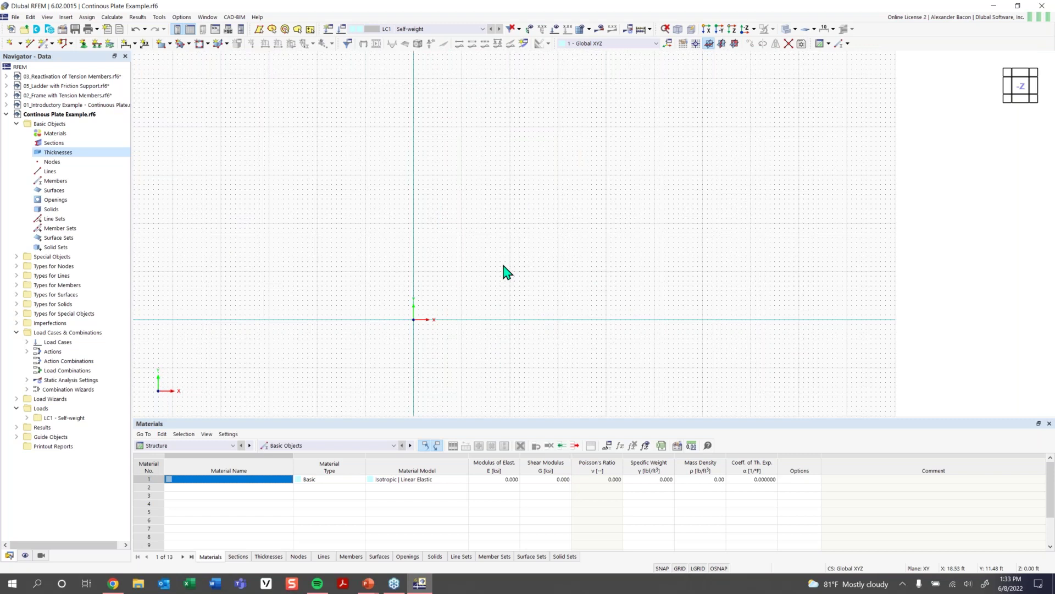
pyautogui.click(161, 44)
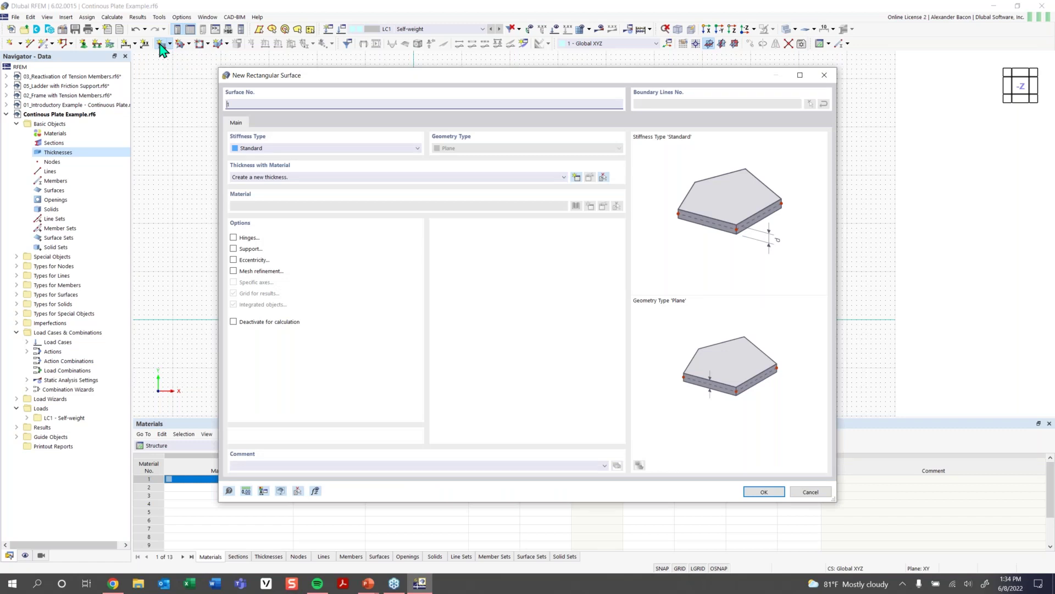
pyautogui.moveTo(391, 78); pyautogui.dragTo(352, 65)
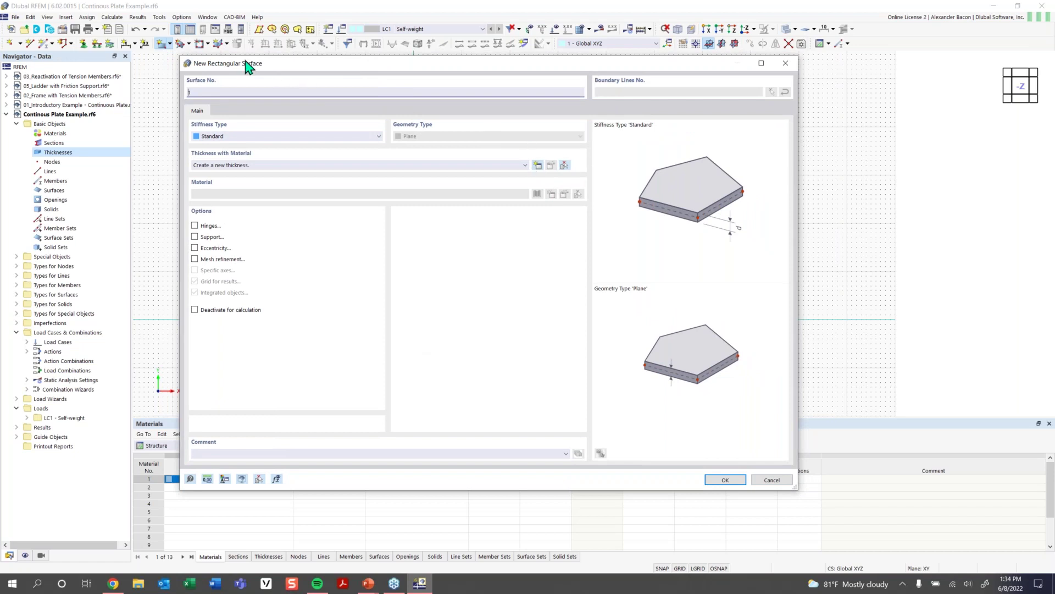
pyautogui.click(348, 165)
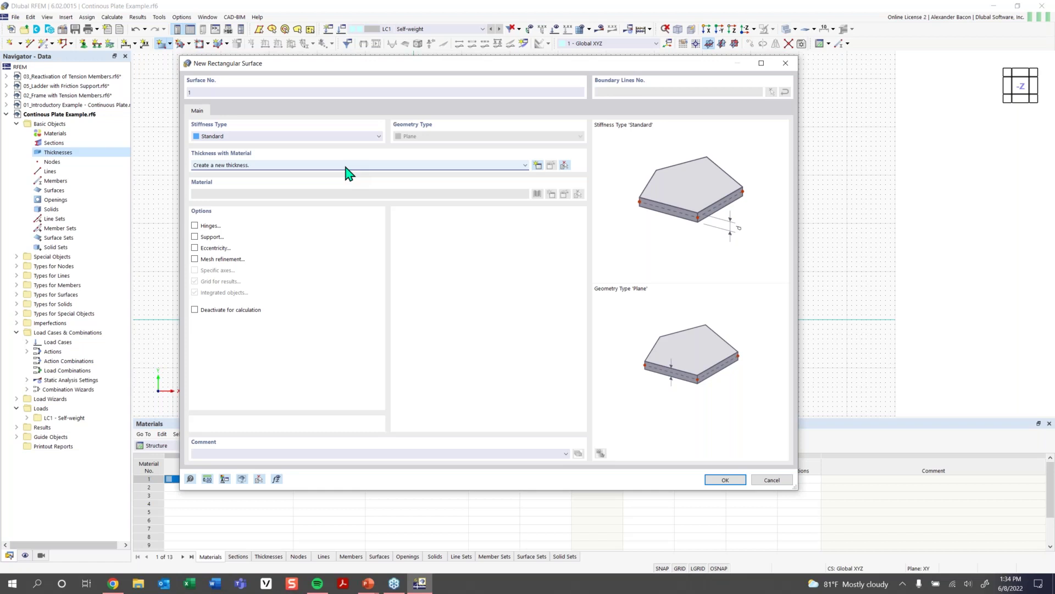
pyautogui.click(346, 166)
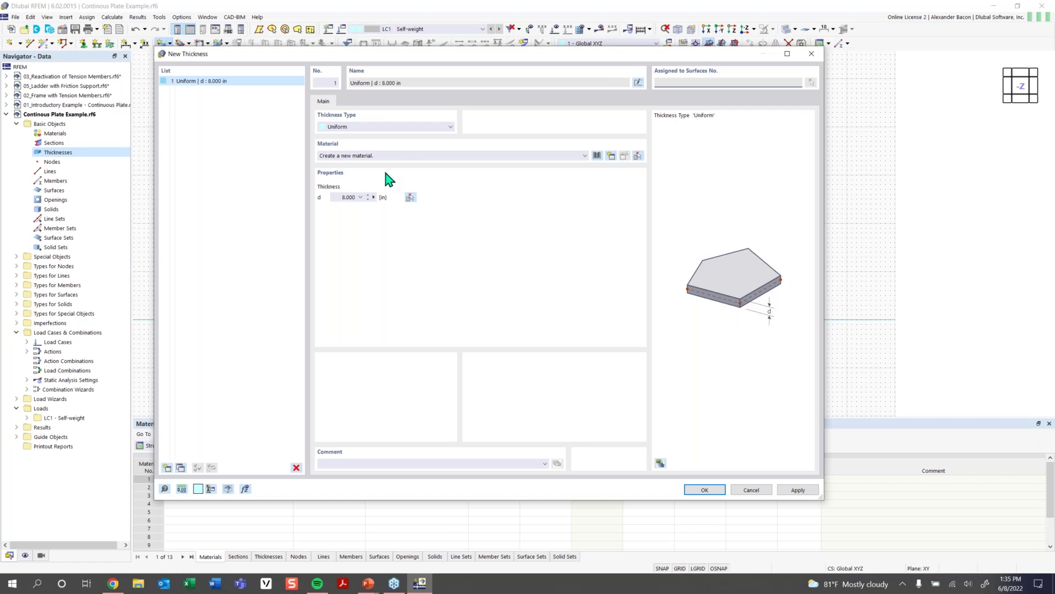
pyautogui.moveTo(331, 198); pyautogui.dragTo(380, 198)
pyautogui.write('12')
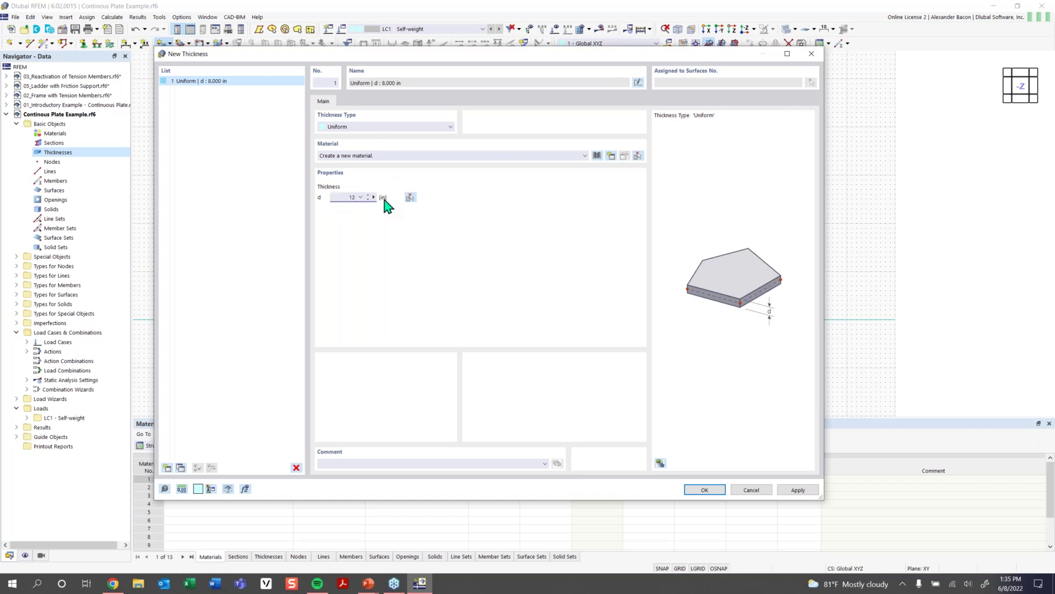
# - Filter the material library to United States and Concrete for type and subtype, and select Concrete f'c = 4000 psi under ACI 318-19
pyautogui.click(598, 157)
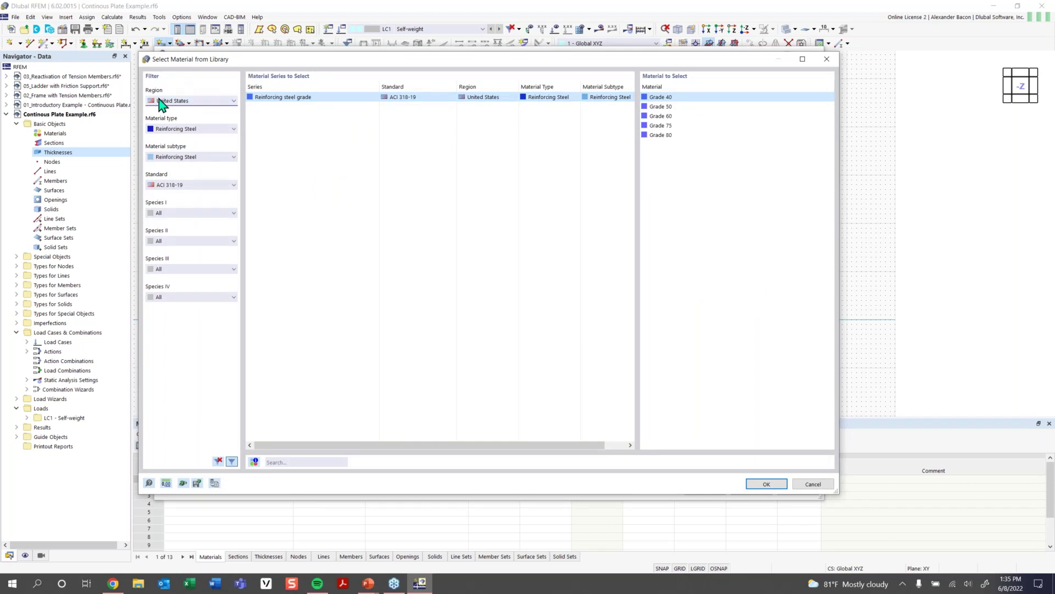
pyautogui.click(201, 101)
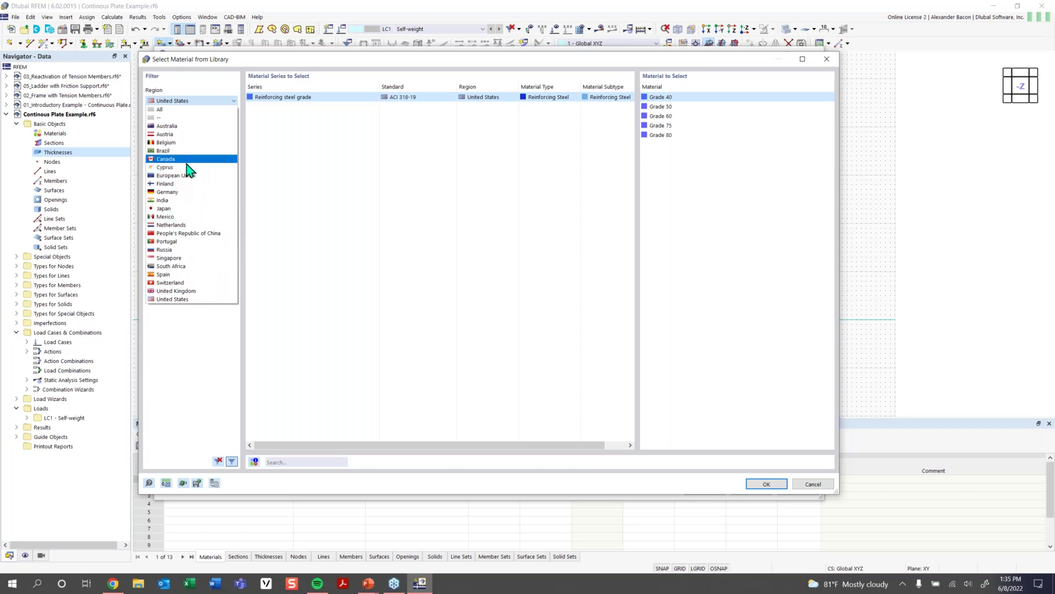
pyautogui.click(186, 300)
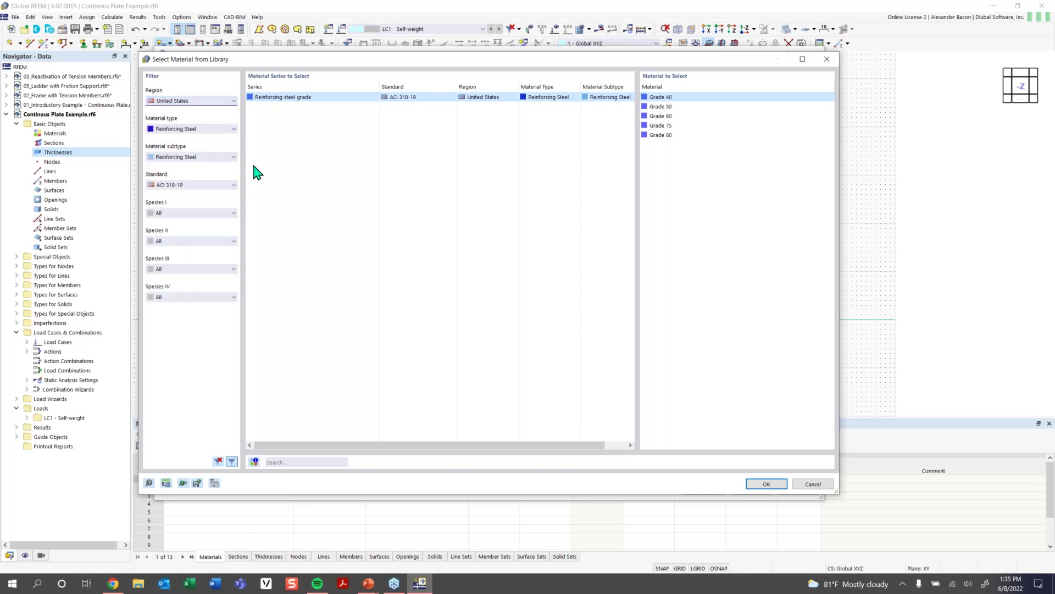
pyautogui.click(185, 135)
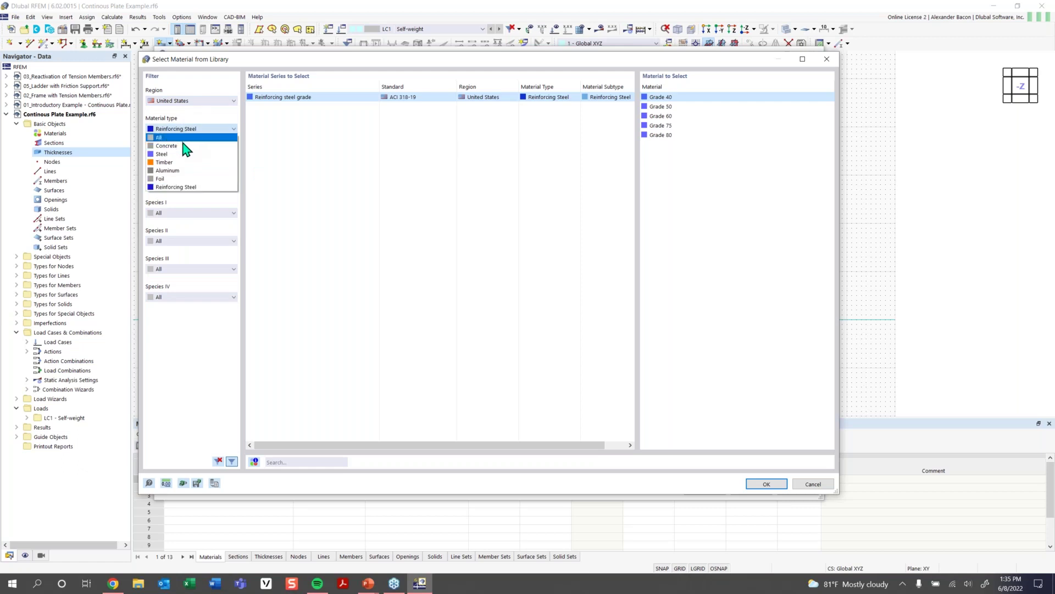
pyautogui.click(187, 154)
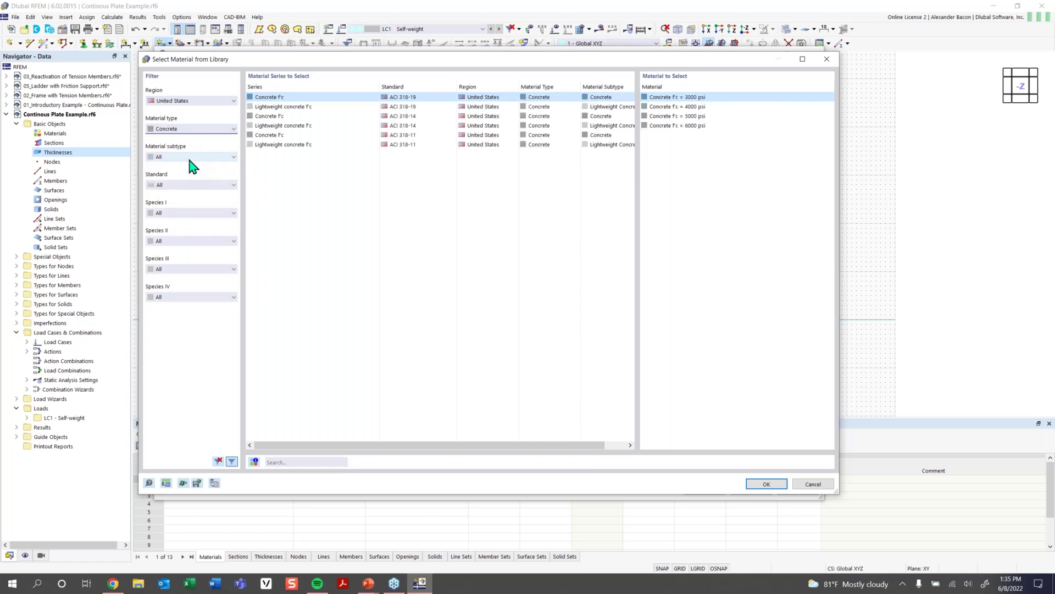
pyautogui.click(193, 131)
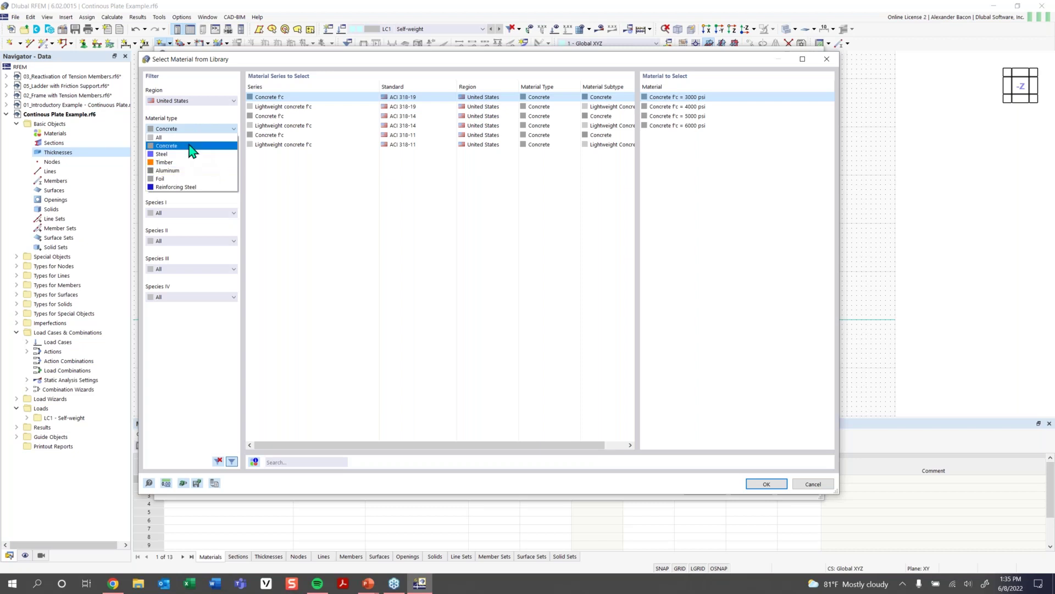
pyautogui.click(192, 146)
pyautogui.click(194, 158)
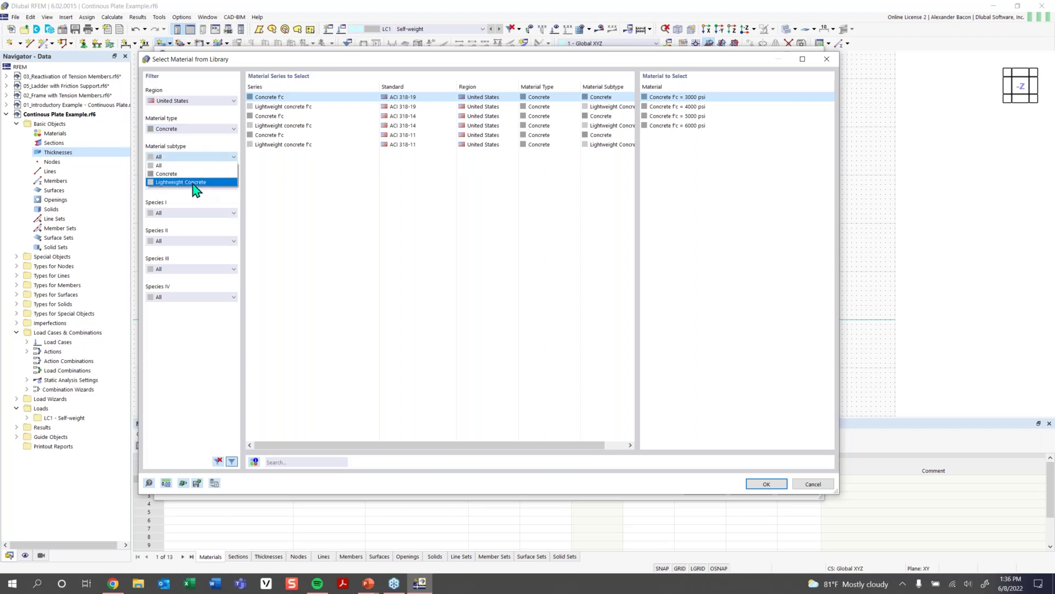
pyautogui.click(165, 174)
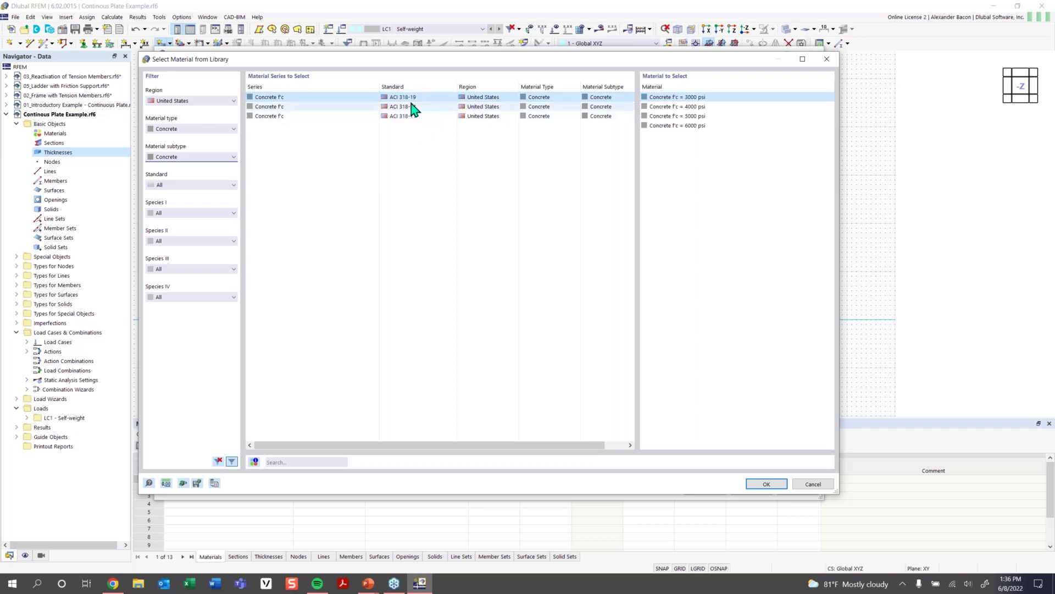
pyautogui.click(449, 94)
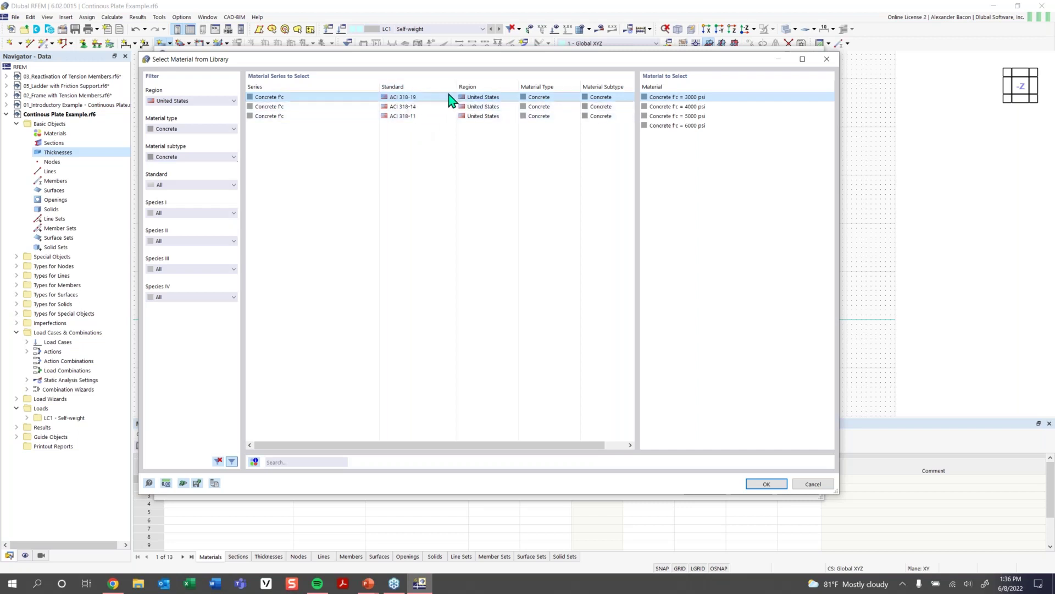
pyautogui.click(705, 107)
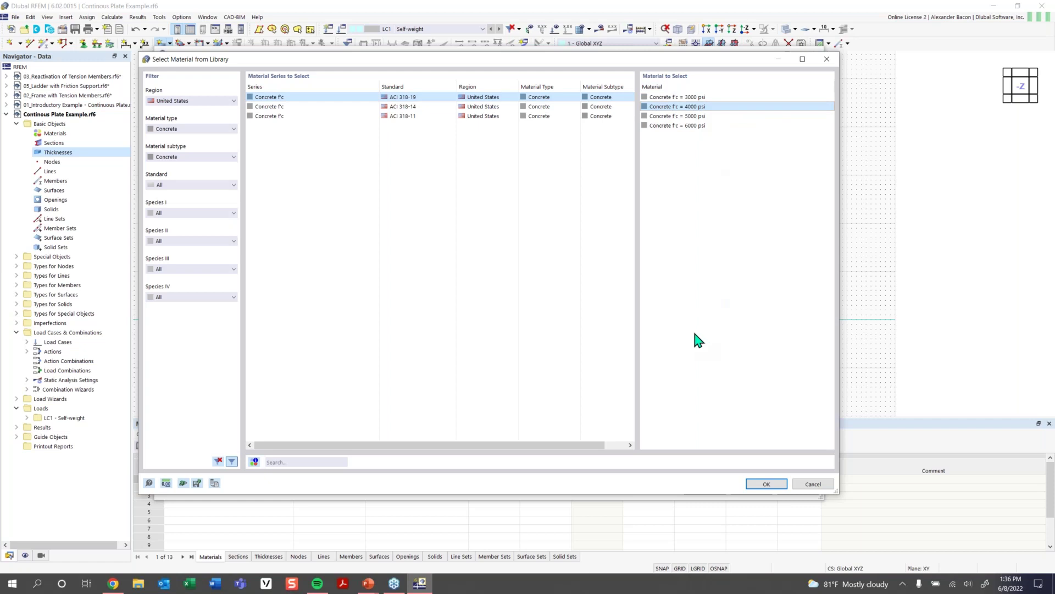
# - Clear the material library filters, search for Concrete, and assign the ACI 318-19 Concrete f'c = 4000 psi to the thickness
pyautogui.click(295, 463)
pyautogui.click(213, 103)
pyautogui.click(318, 357)
pyautogui.click(218, 460)
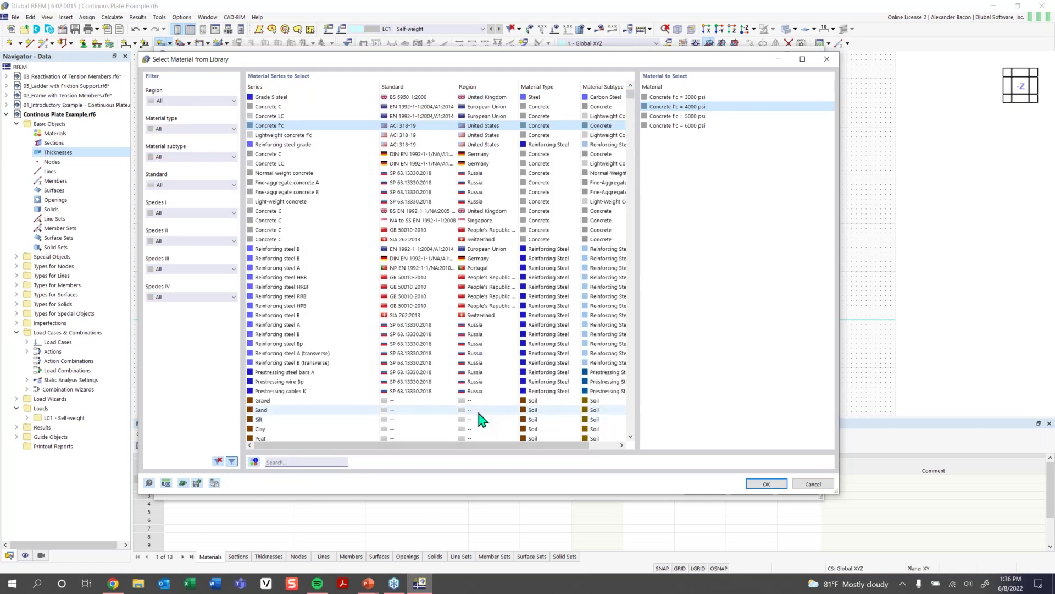
pyautogui.write('Co')
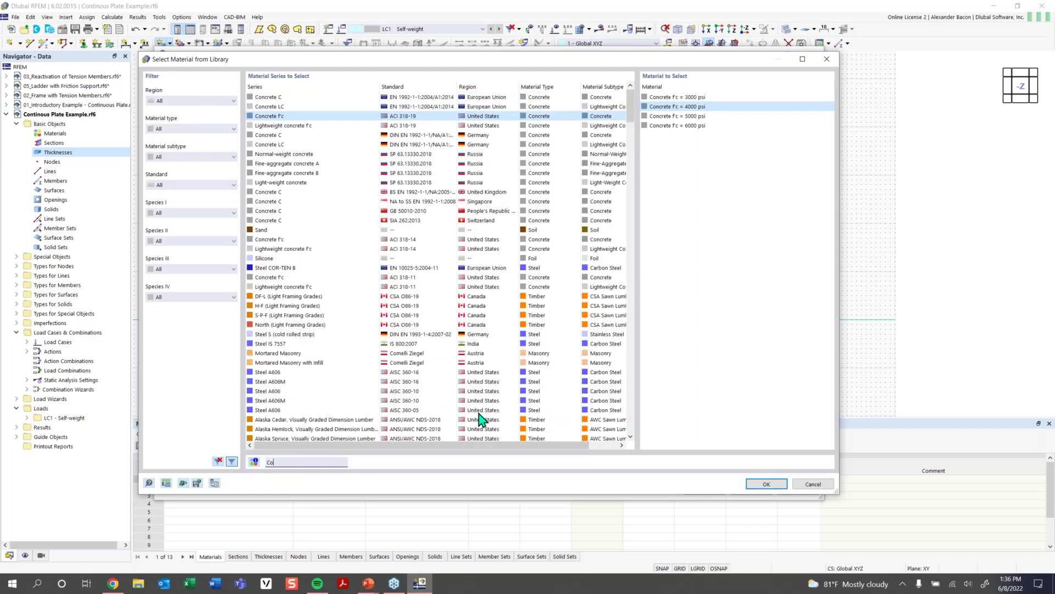
pyautogui.write('ncrete')
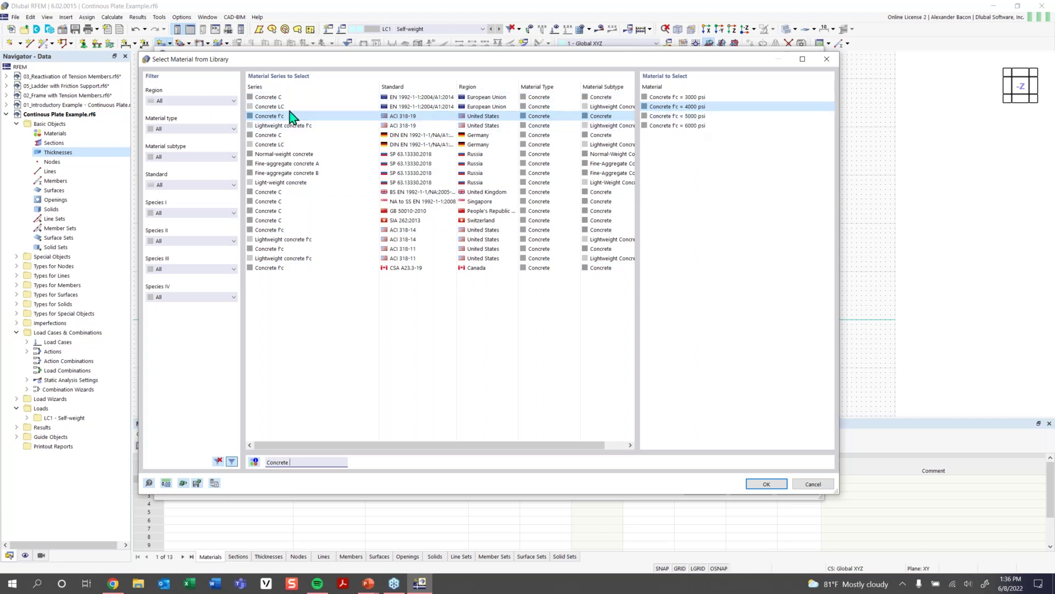
pyautogui.click(766, 484)
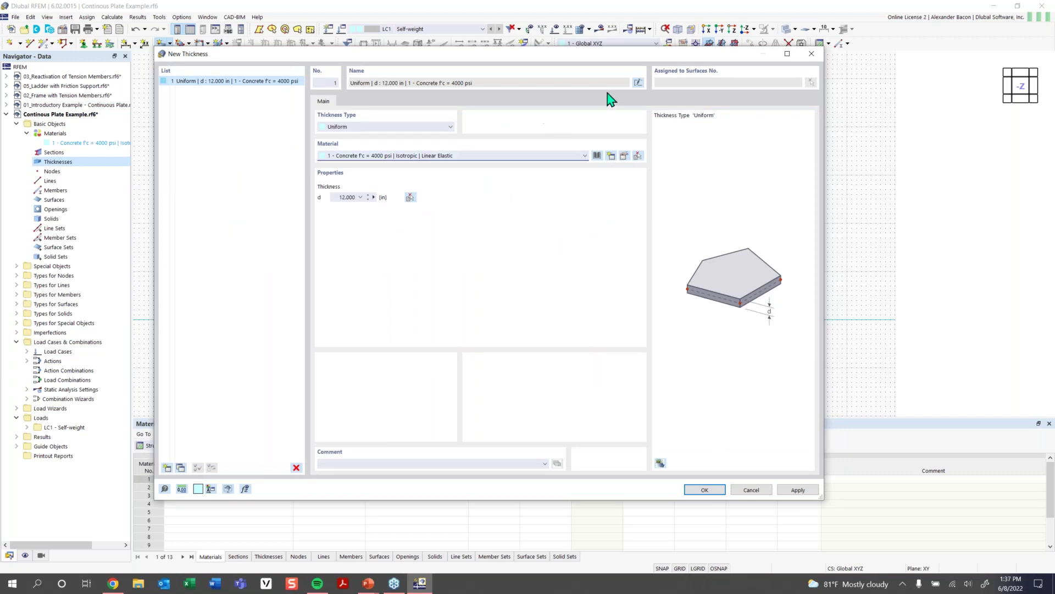
# - Make the 4000 psi concrete user-defined with a Poisson's ratio of 0, and accept the thickness and rectangular surface settings
pyautogui.click(625, 156)
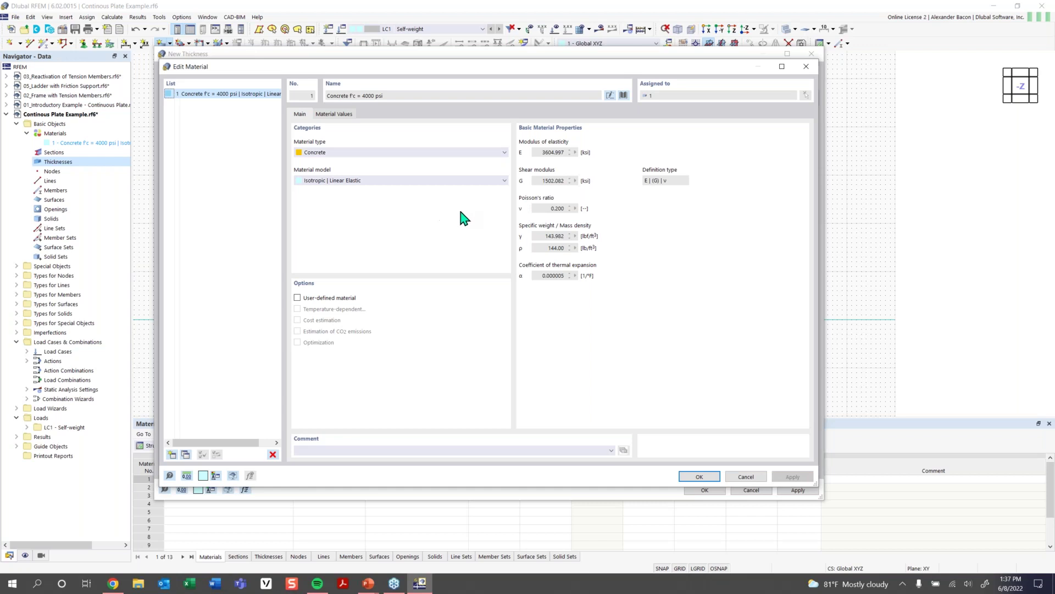
pyautogui.click(310, 300)
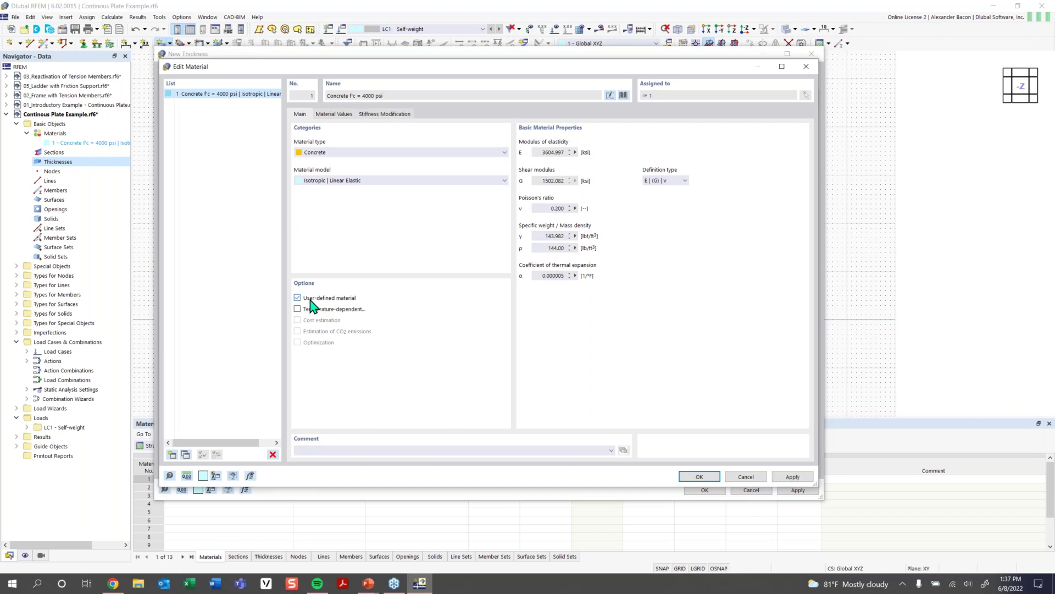
pyautogui.doubleClick(550, 210)
pyautogui.write('0')
pyautogui.click(696, 477)
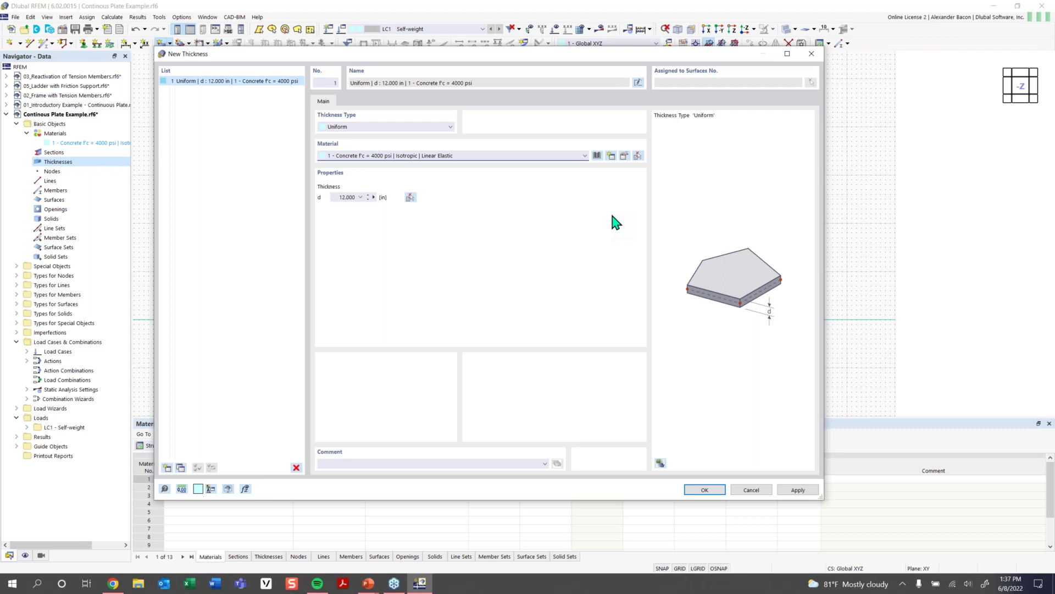
pyautogui.click(705, 489)
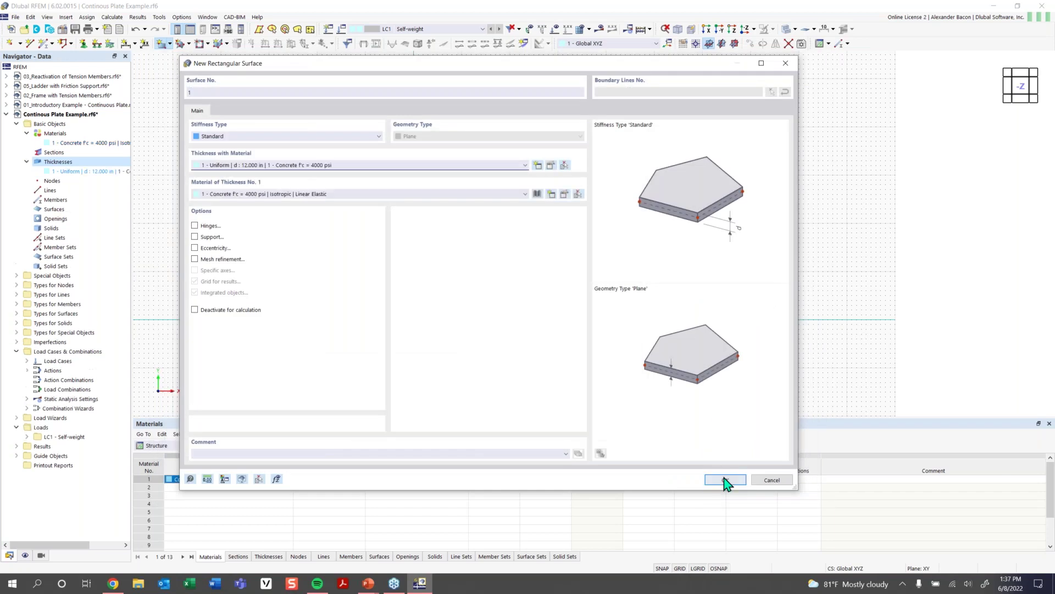
pyautogui.click(725, 480)
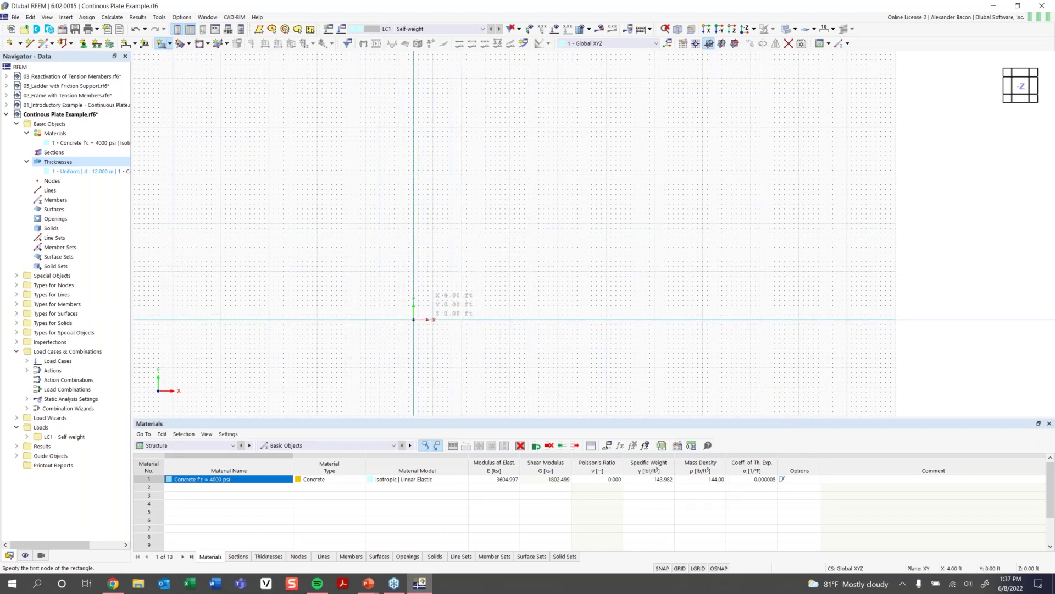
# - Draw the rectangular surface from the origin to X 32 ft, Y 16 ft in the XY plane, saving the model along the way
pyautogui.scroll(2, 415, 291)
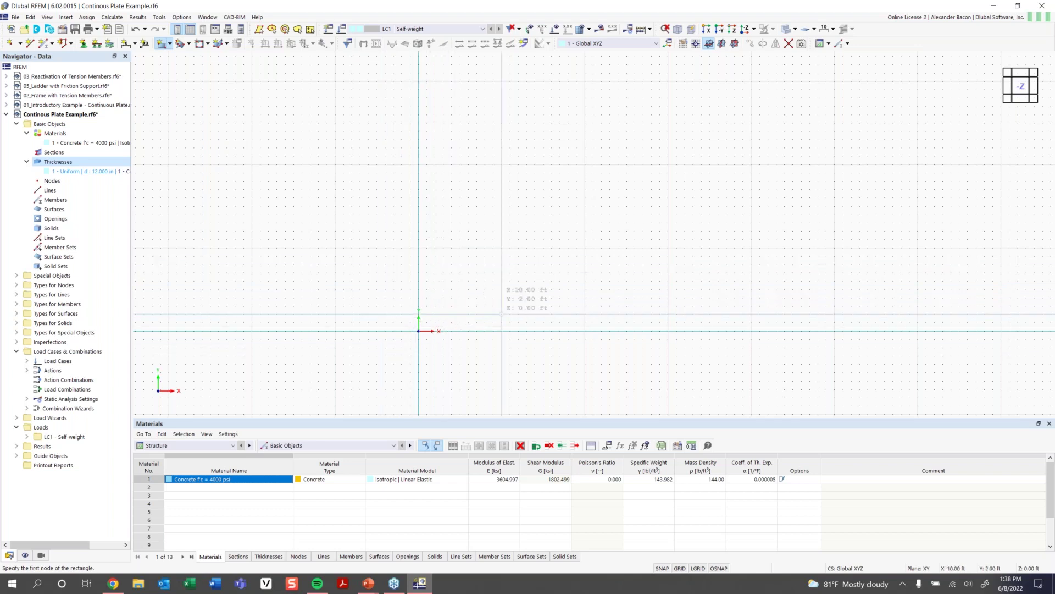
pyautogui.moveTo(501, 316); pyautogui.dragTo(413, 316, button='middle')
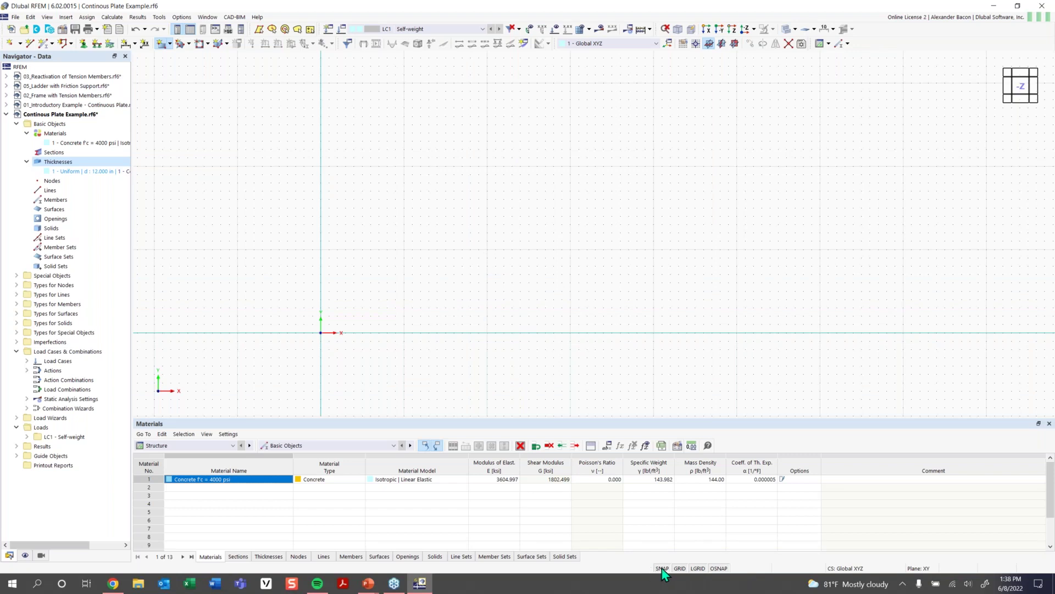
pyautogui.rightClick(718, 569)
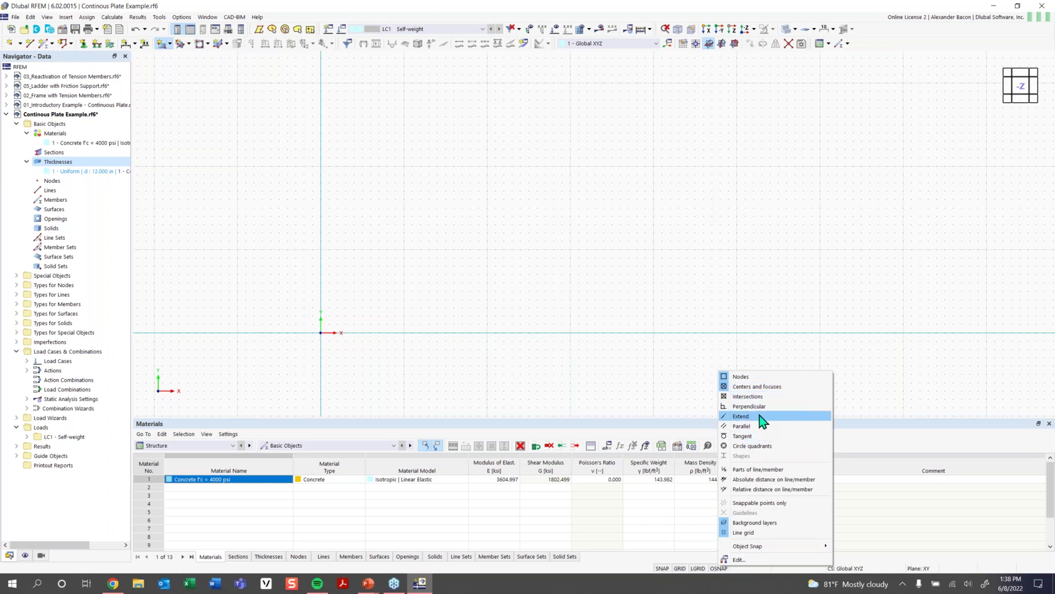
pyautogui.click(566, 316)
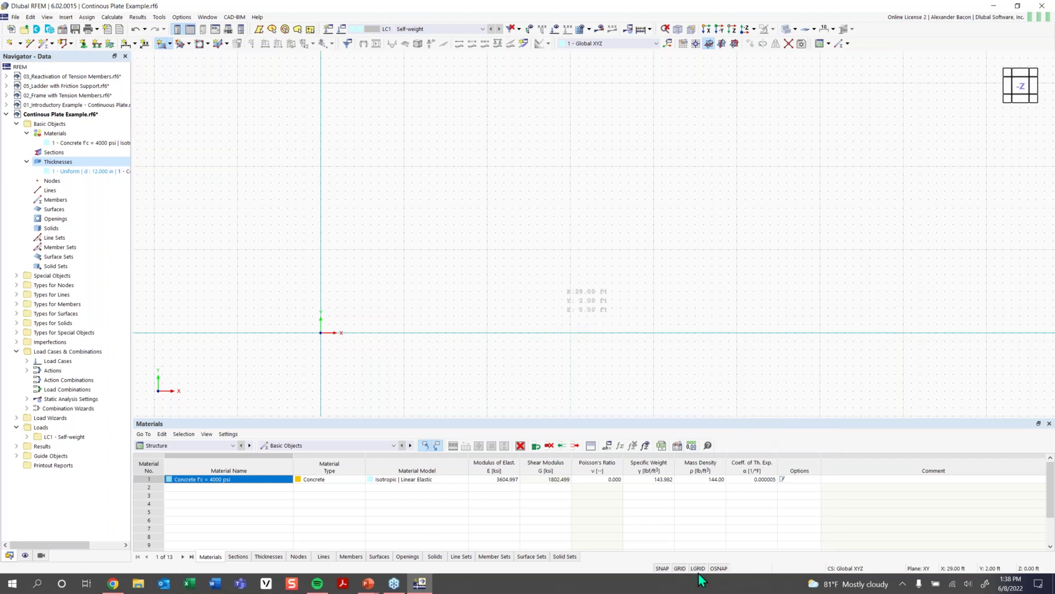
pyautogui.press('Escape')
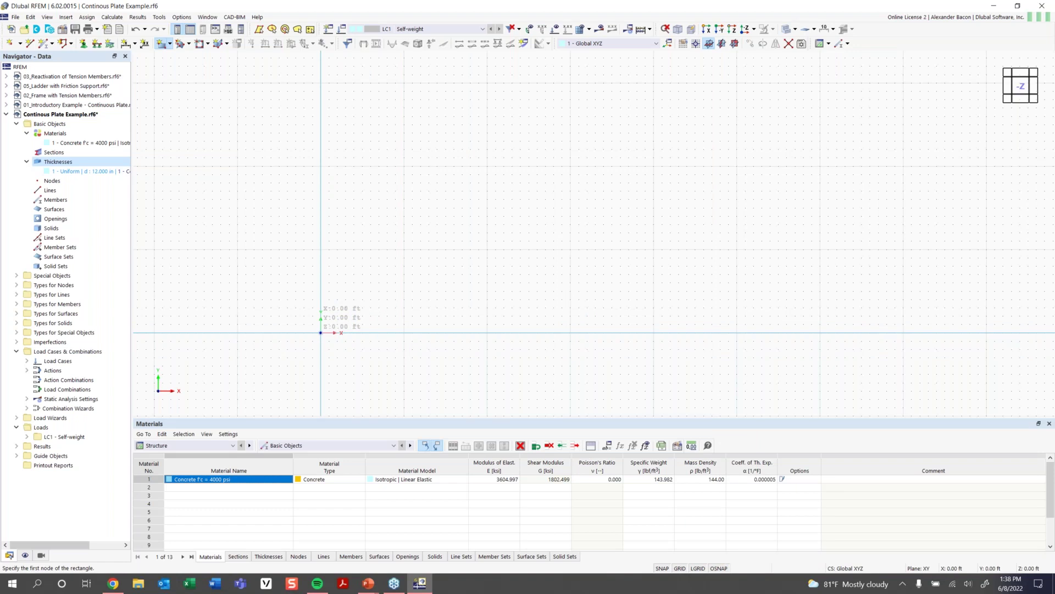
pyautogui.click(320, 333)
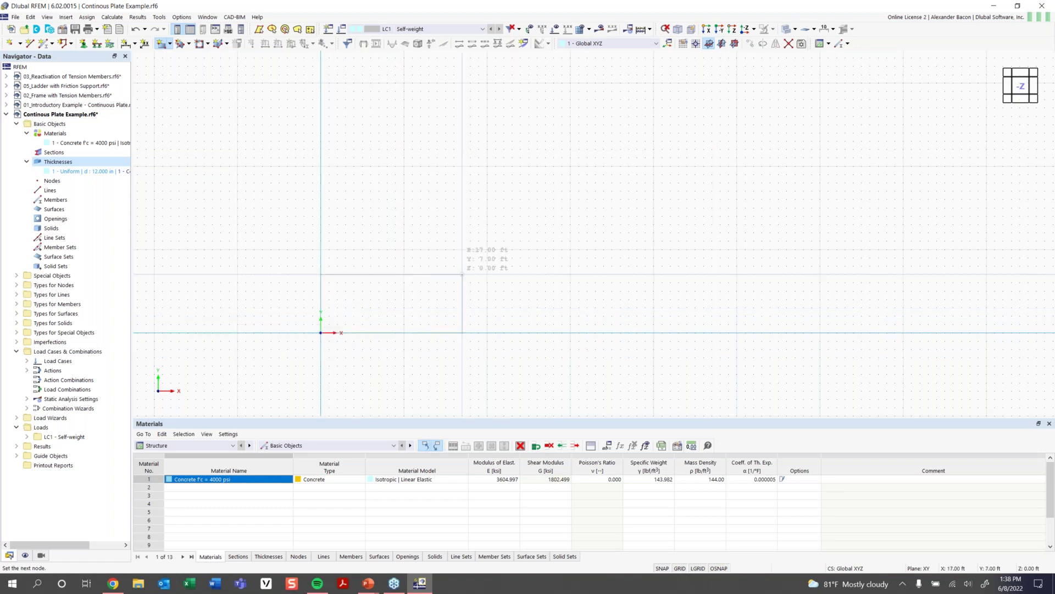
pyautogui.hotkey('ctrl', 's')
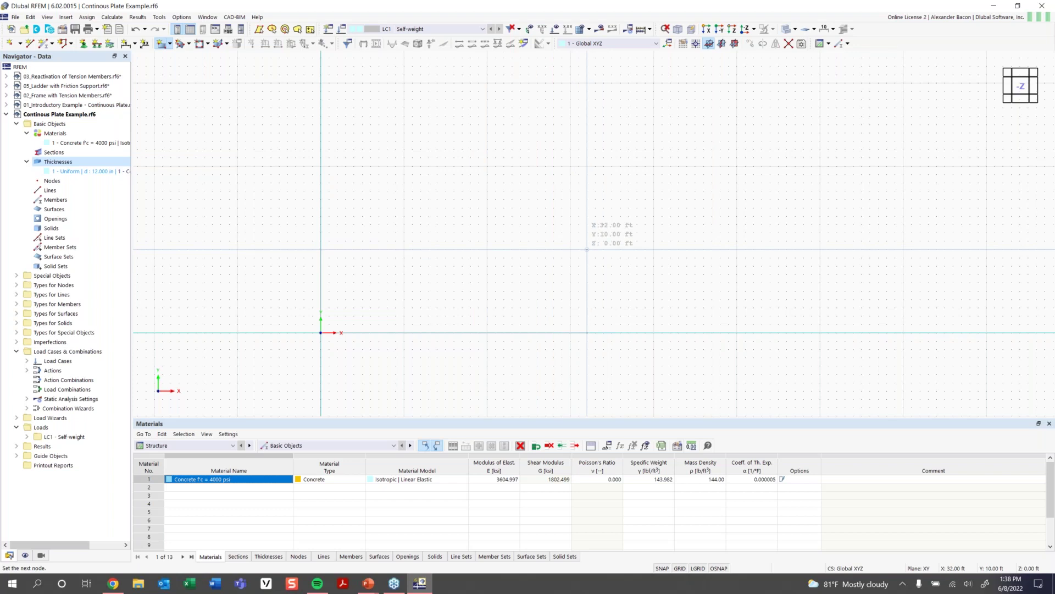
pyautogui.click(587, 199)
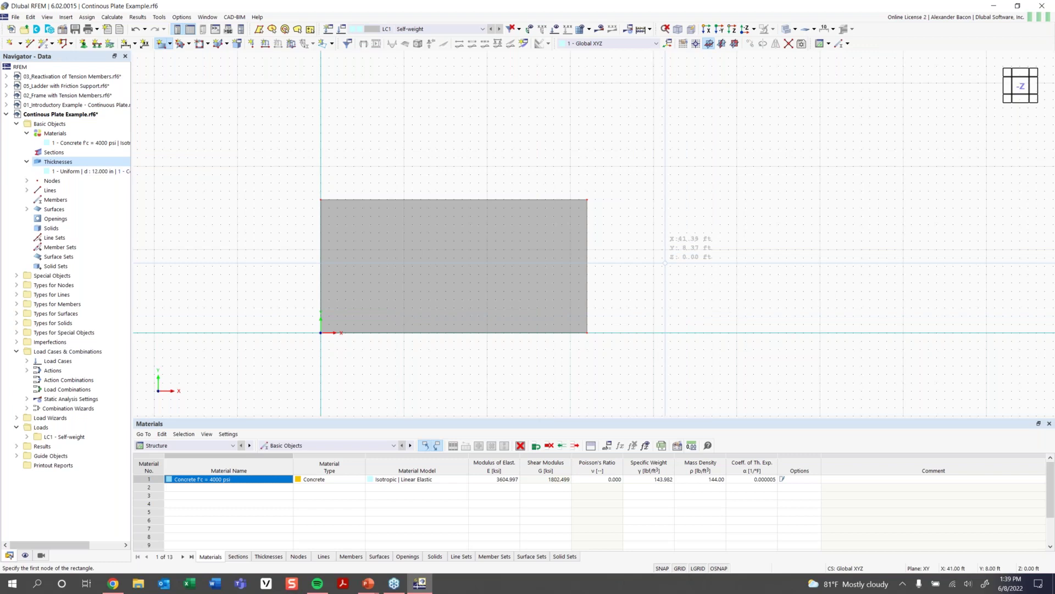
pyautogui.press('Escape')
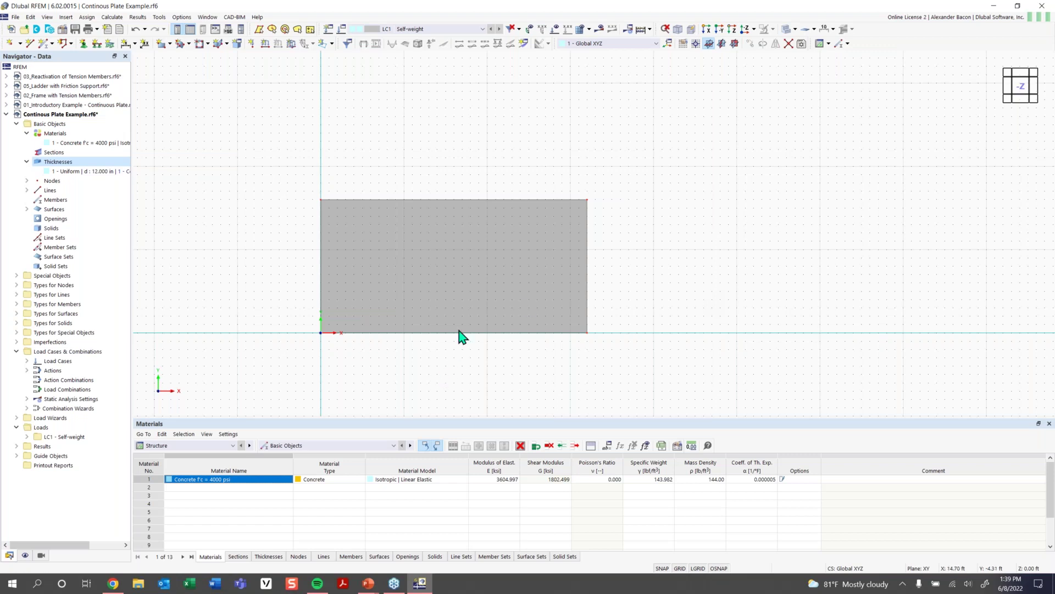
# - Draw a single line across the plate's middle from X 16 ft, Y 16 ft to X 16 ft, Y 0 ft
pyautogui.scroll(2, 471, 294)
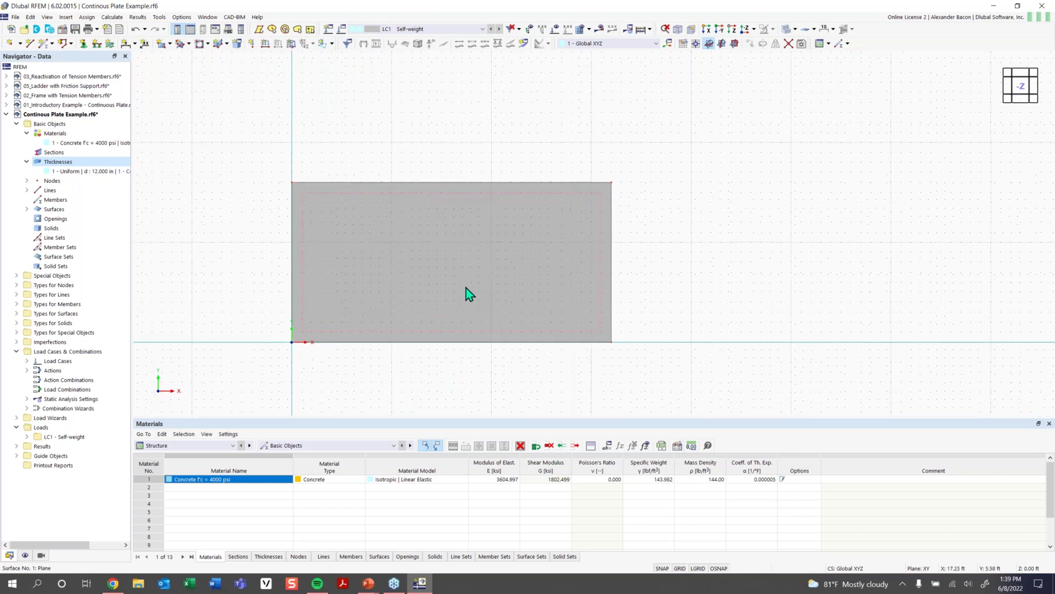
pyautogui.moveTo(474, 284); pyautogui.dragTo(514, 279, button='middle')
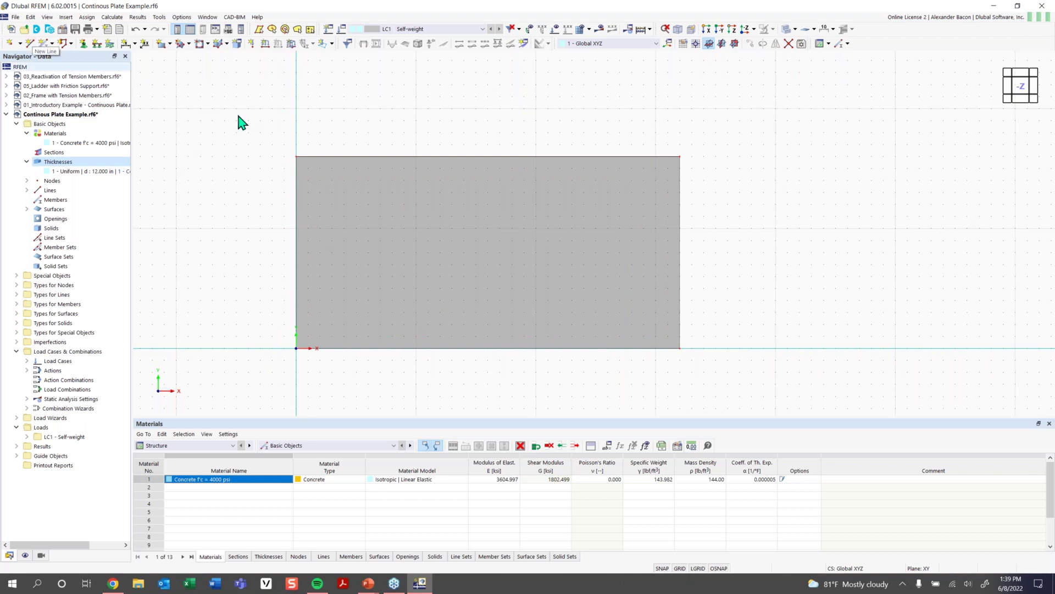
pyautogui.click(30, 44)
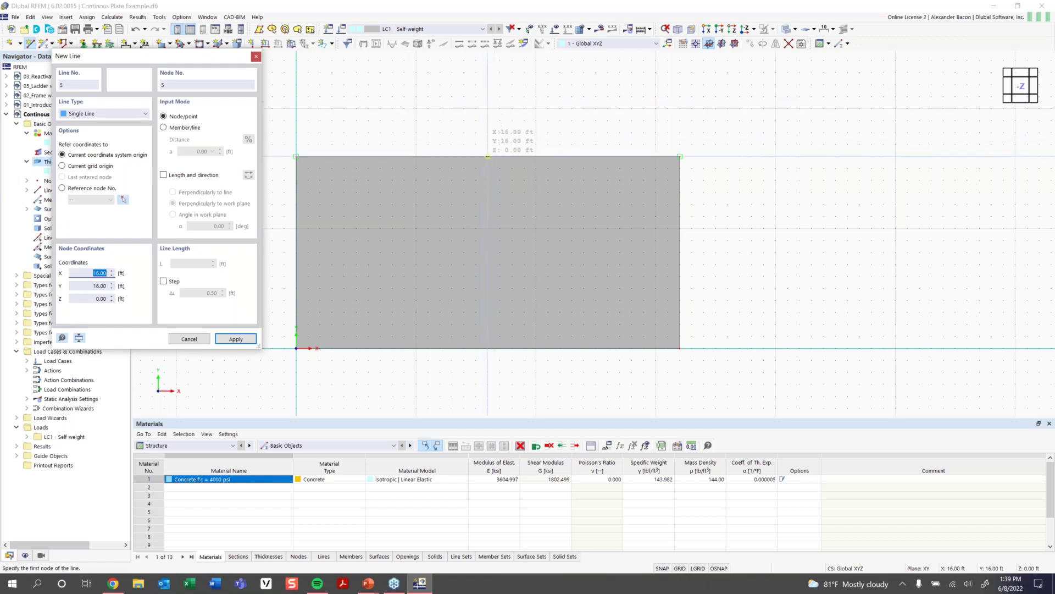
pyautogui.click(487, 156)
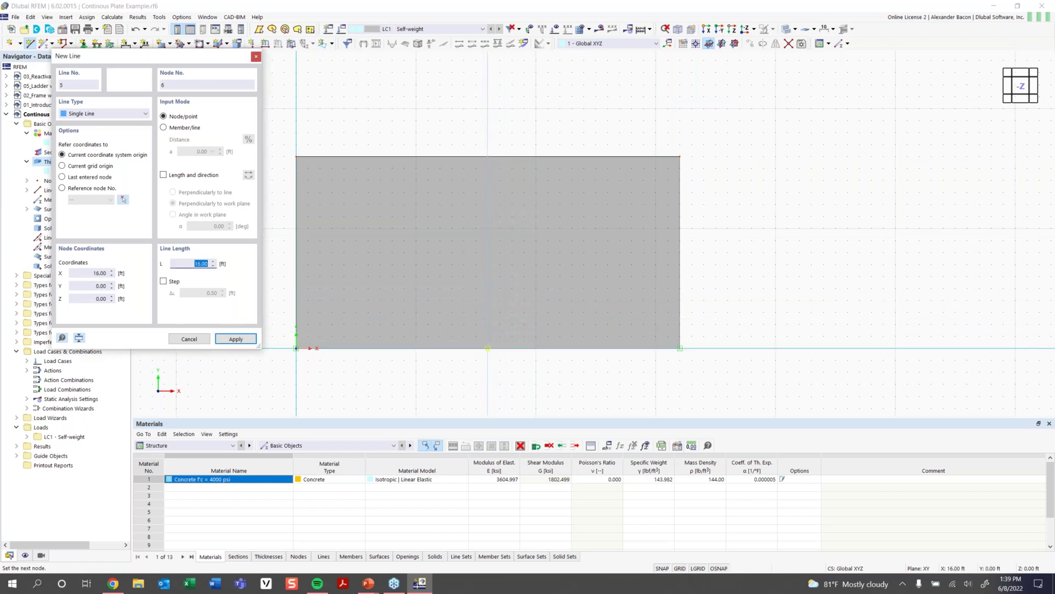
pyautogui.click(488, 348)
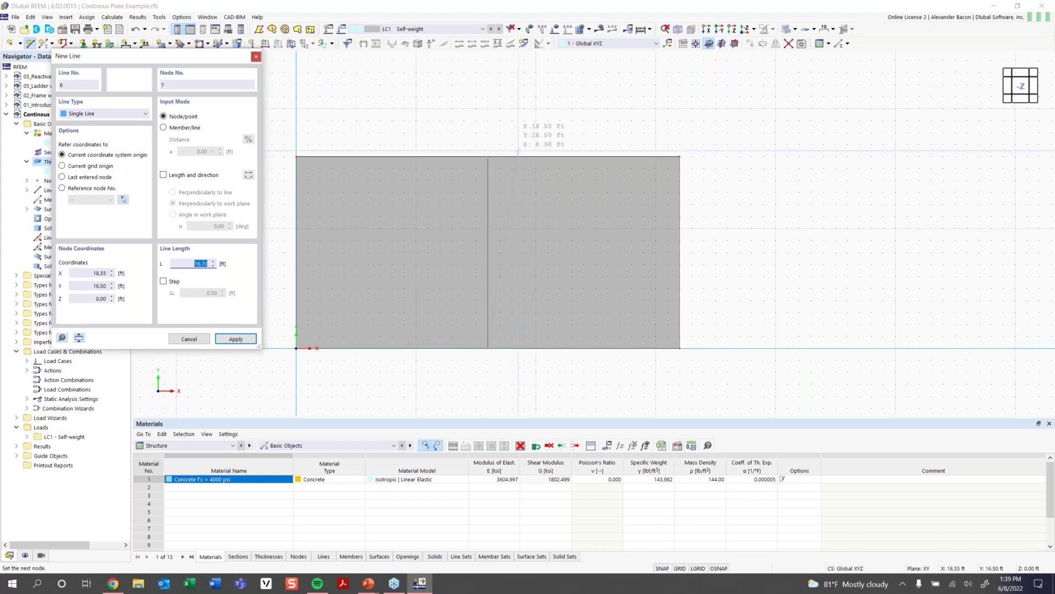
pyautogui.rightClick(737, 174)
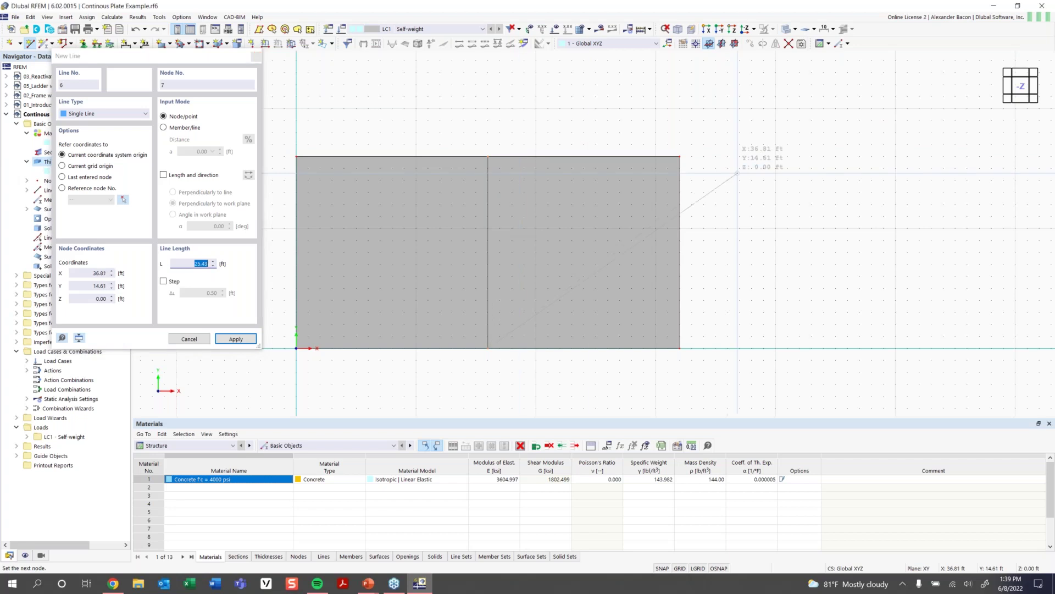
pyautogui.press('Escape')
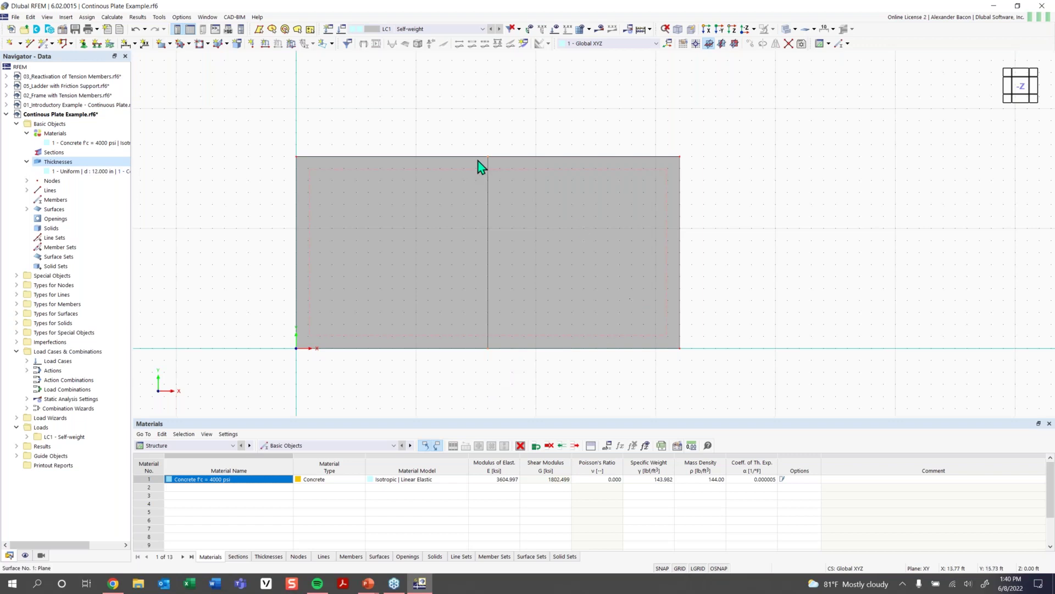
# - Examine the node type and on-line parameters of the node at the dividing line's upper end
pyautogui.scroll(2, 488, 160)
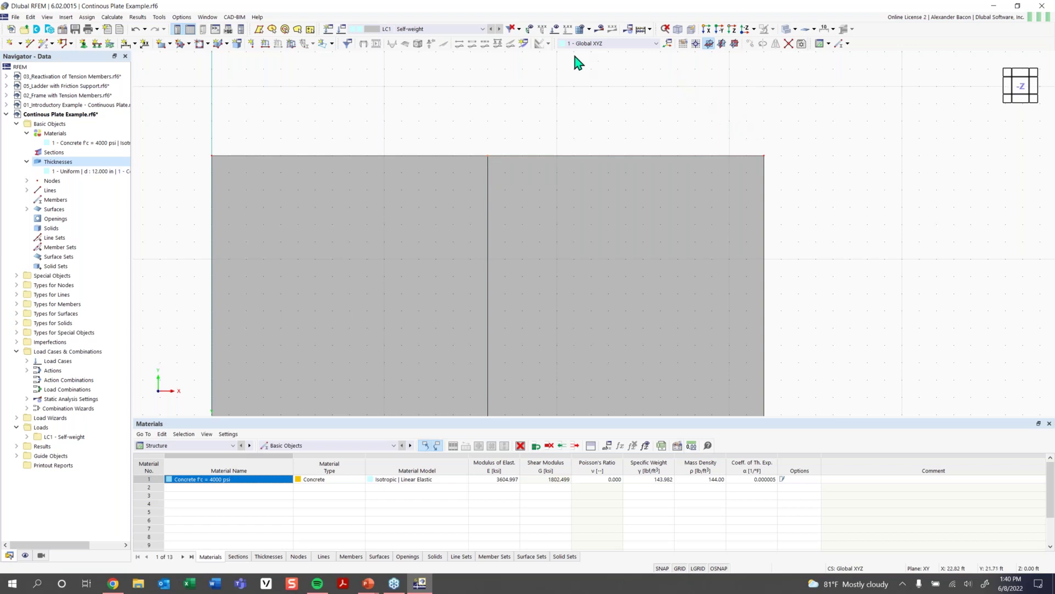
pyautogui.doubleClick(488, 156)
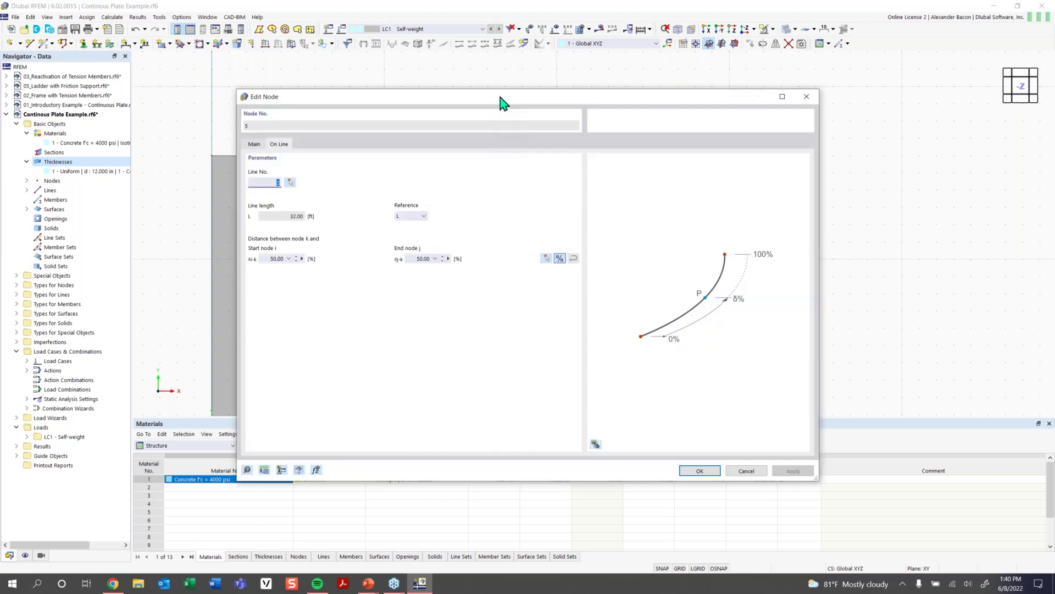
pyautogui.moveTo(501, 102); pyautogui.dragTo(462, 84)
pyautogui.click(214, 126)
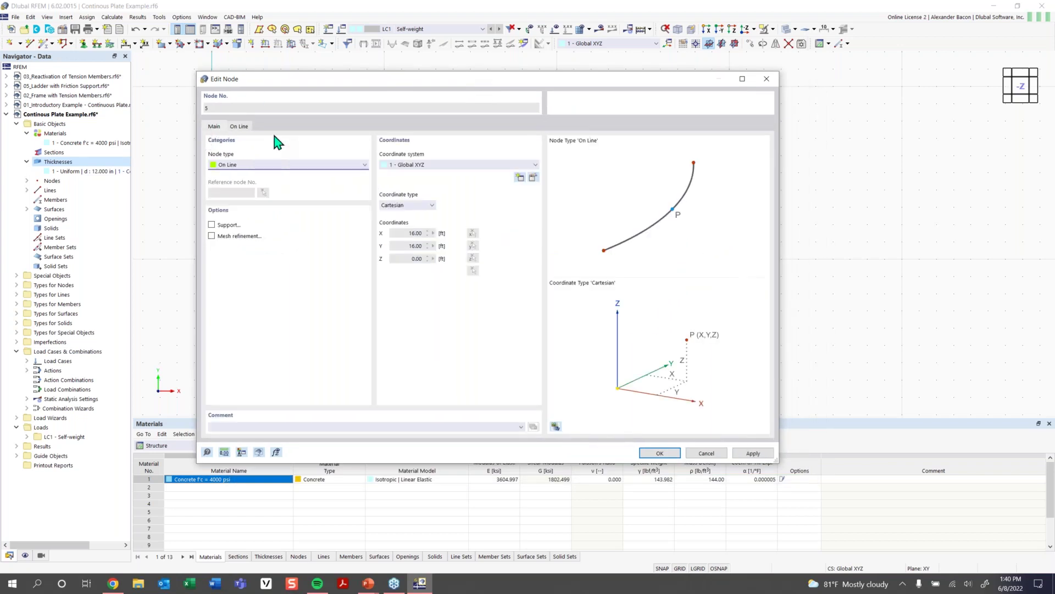
pyautogui.click(233, 165)
pyautogui.click(233, 166)
pyautogui.click(660, 452)
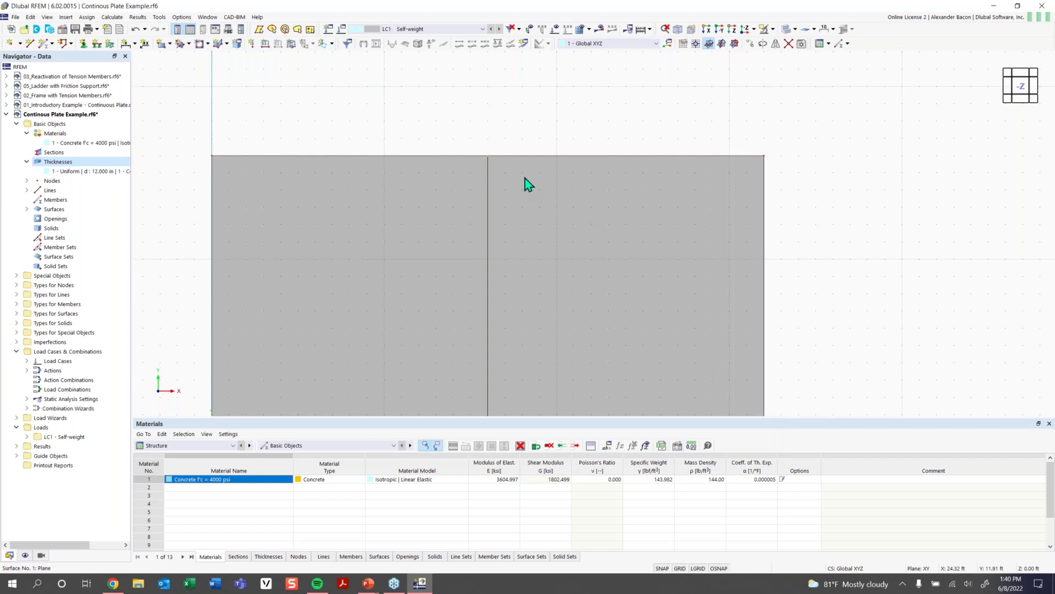
# - Examine the nodes assigned to the plate's upper edge line and the node type of its upper-left corner
pyautogui.doubleClick(503, 156)
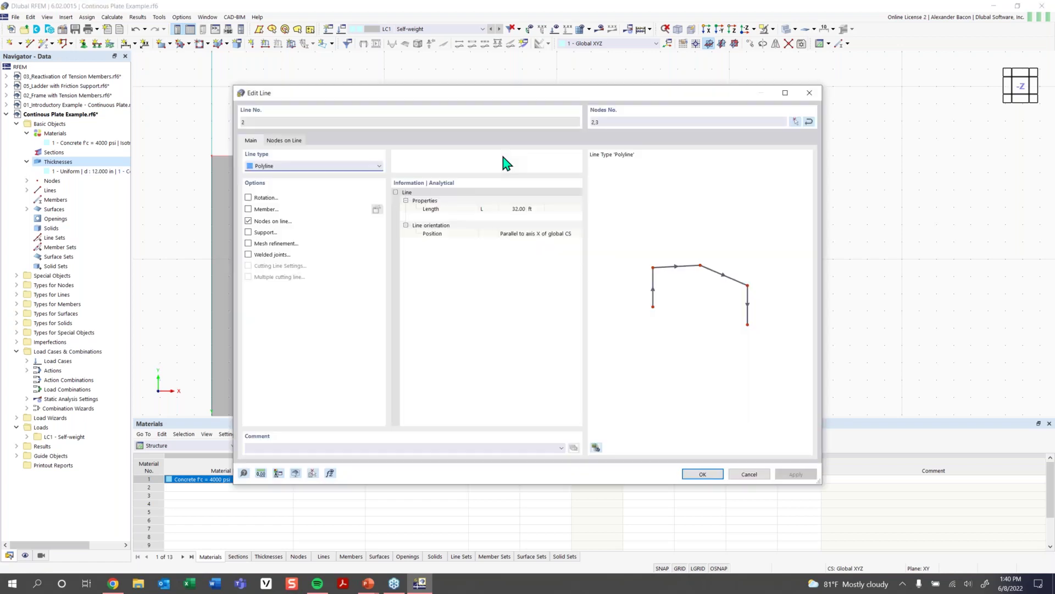
pyautogui.click(288, 144)
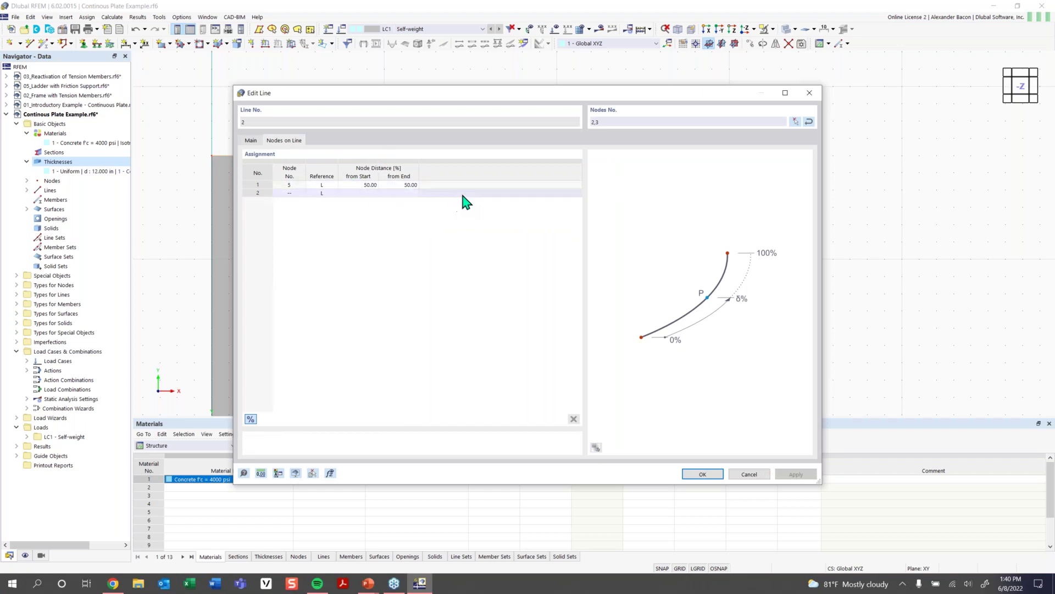
pyautogui.click(808, 97)
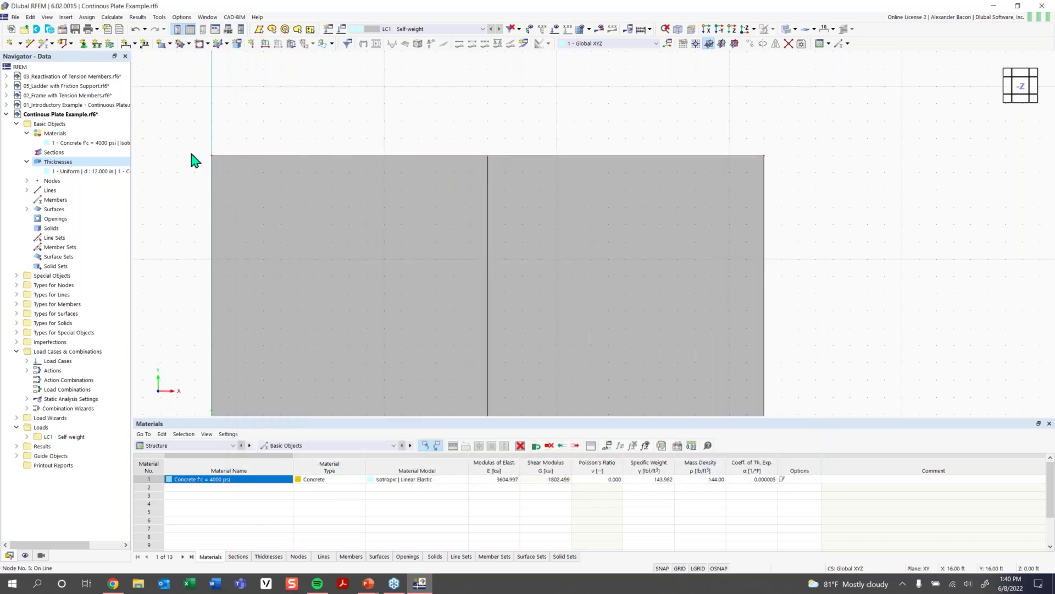
pyautogui.doubleClick(213, 162)
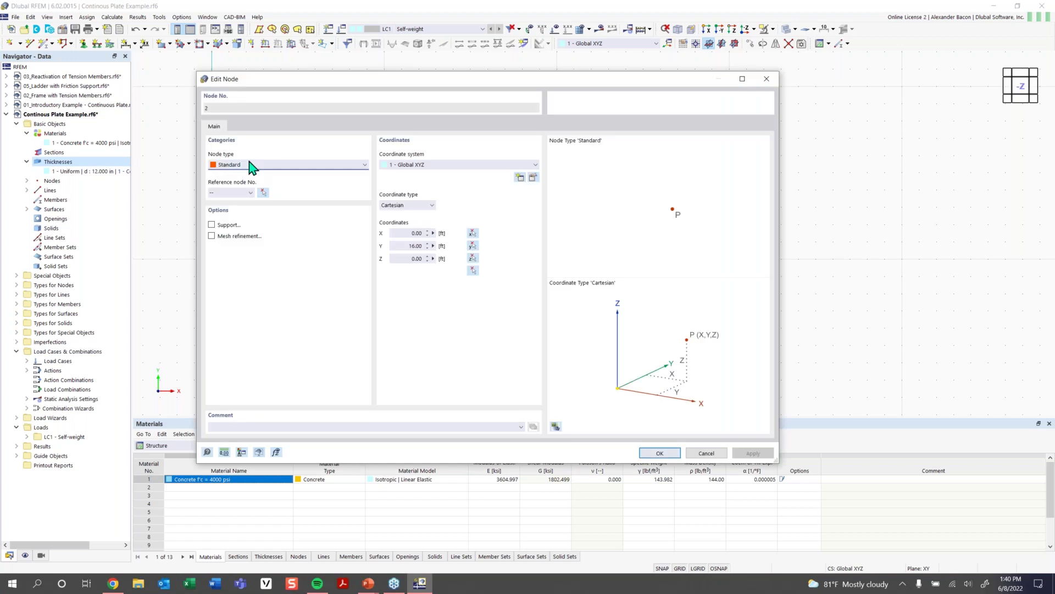
pyautogui.click(256, 164)
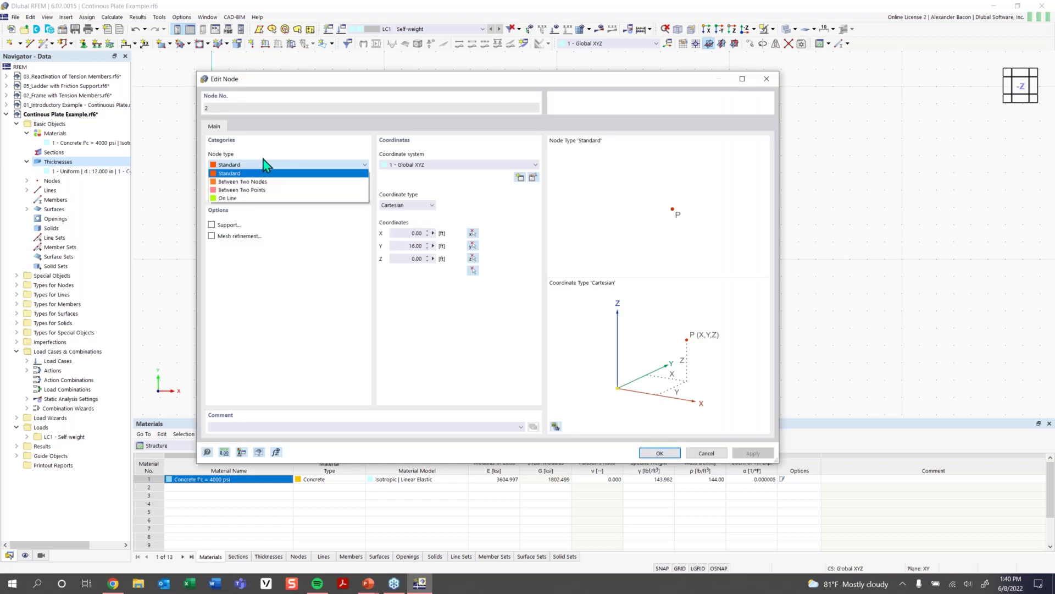
pyautogui.click(267, 172)
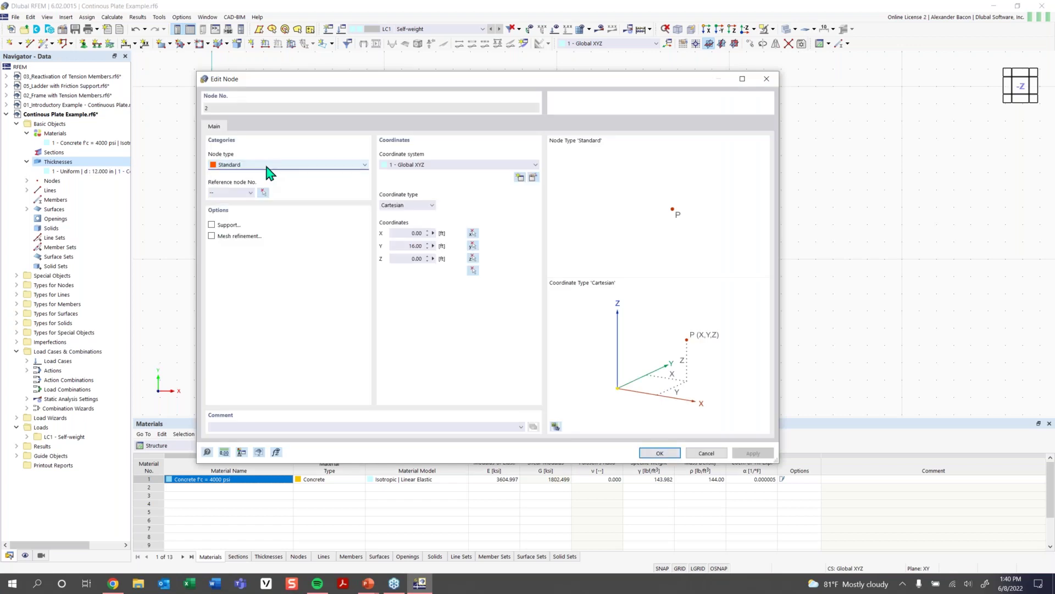
pyautogui.click(768, 81)
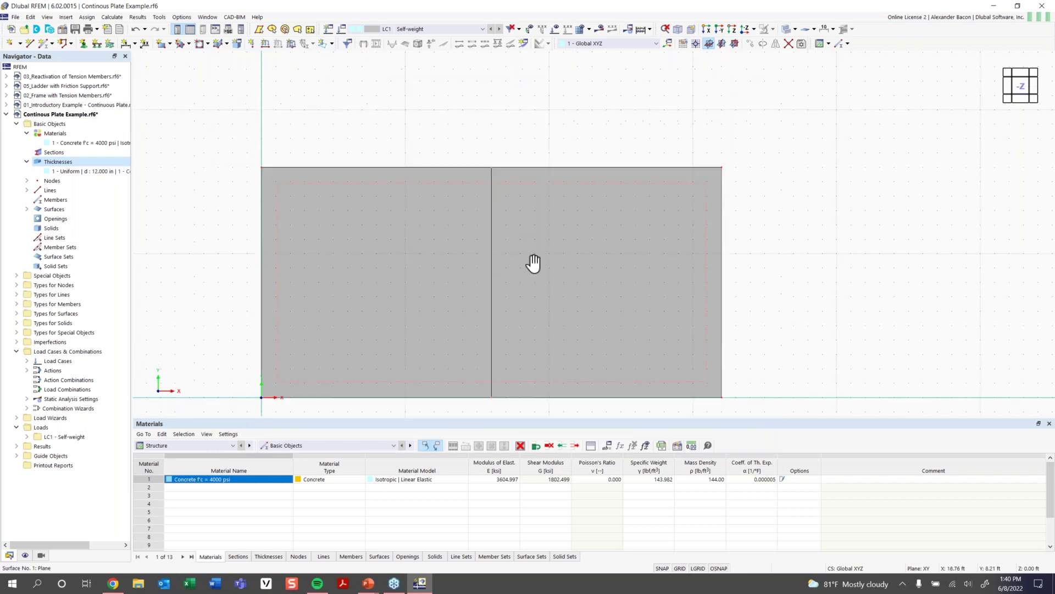
# - Enable a support on the plate's edge line along the Y axis and choose the Hinged line support for it
pyautogui.moveTo(531, 279); pyautogui.dragTo(533, 253, button='middle')
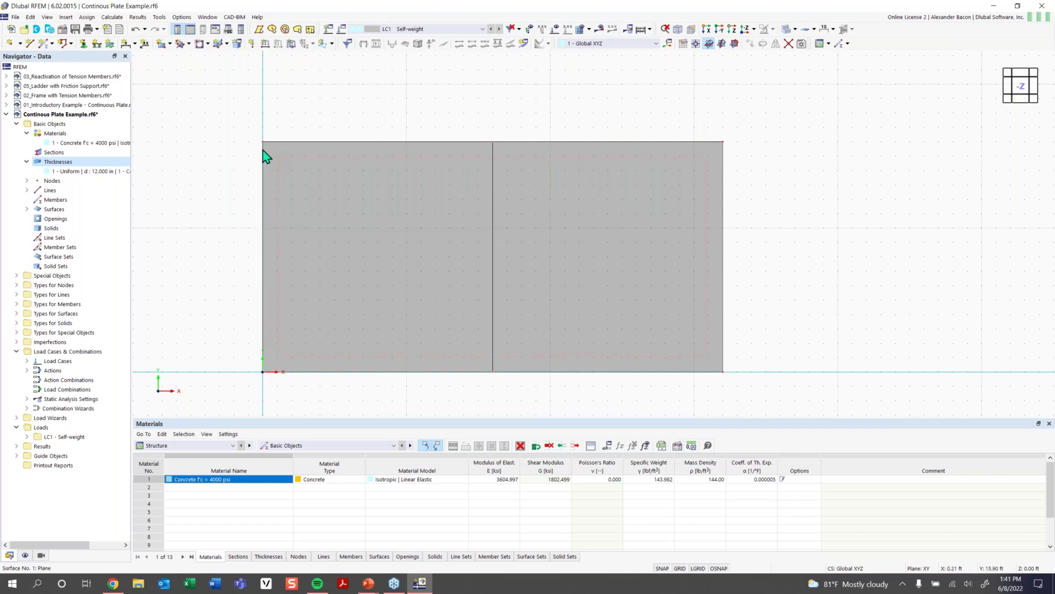
pyautogui.doubleClick(262, 177)
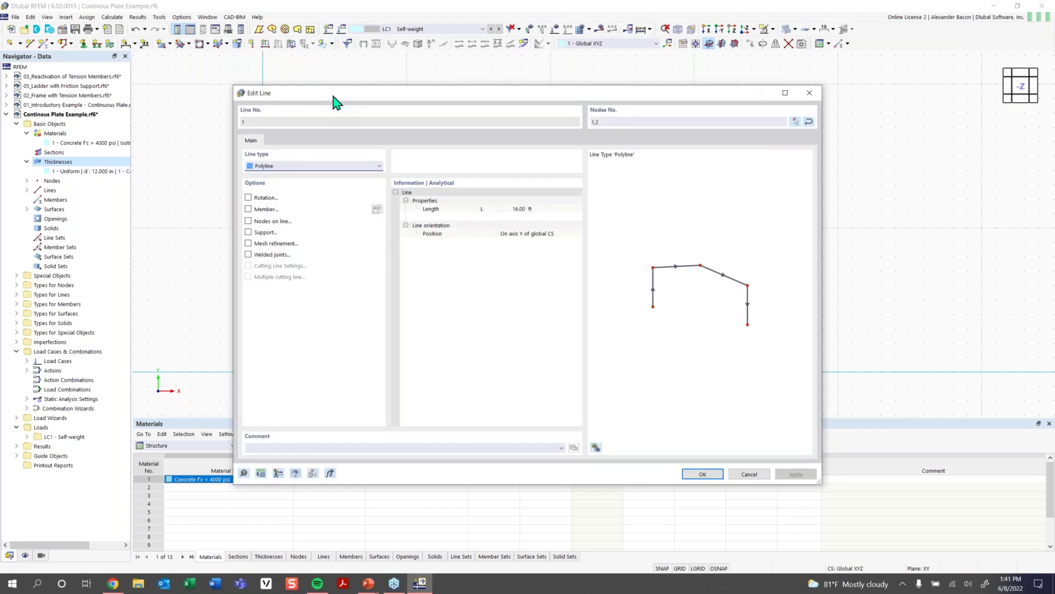
pyautogui.moveTo(349, 99); pyautogui.dragTo(402, 94)
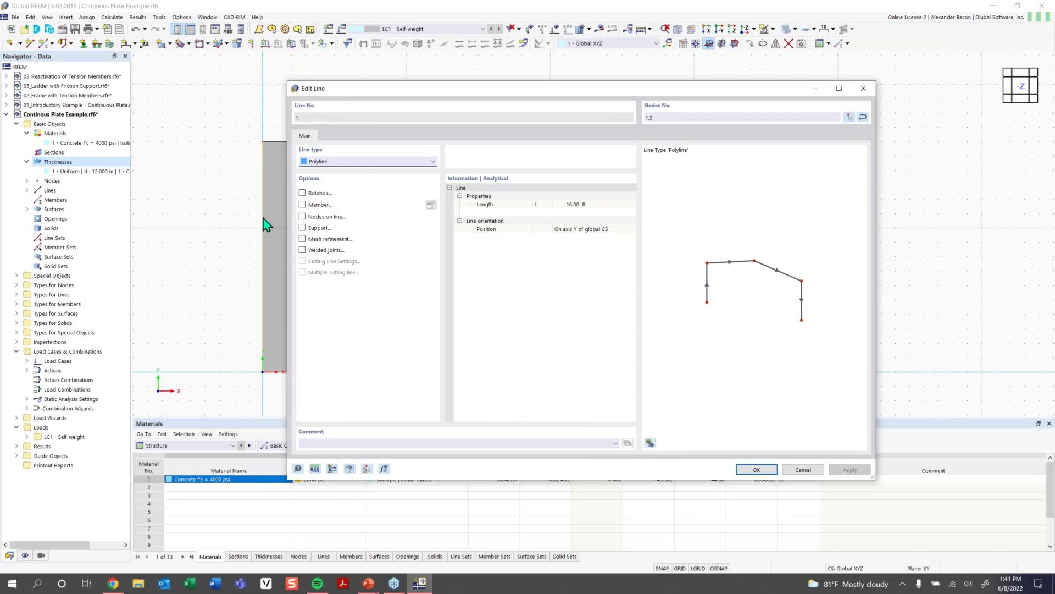
pyautogui.click(303, 227)
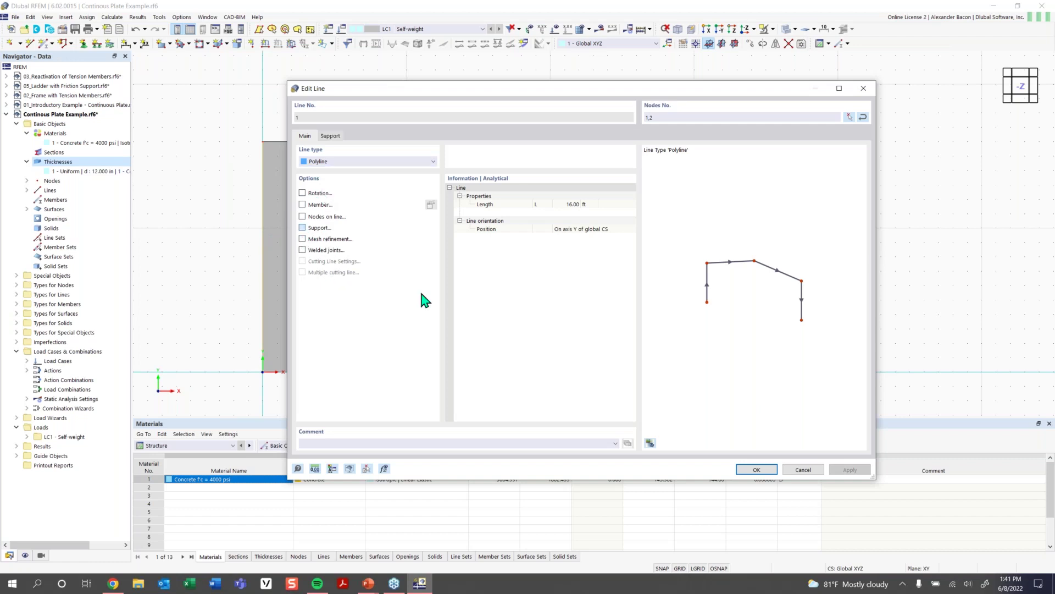
pyautogui.click(330, 137)
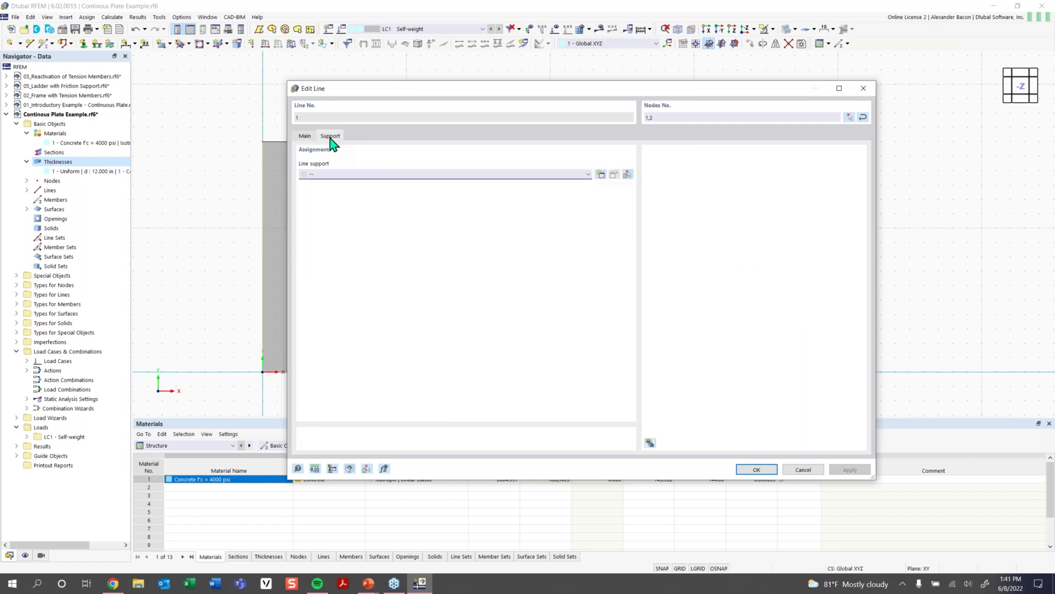
pyautogui.click(341, 175)
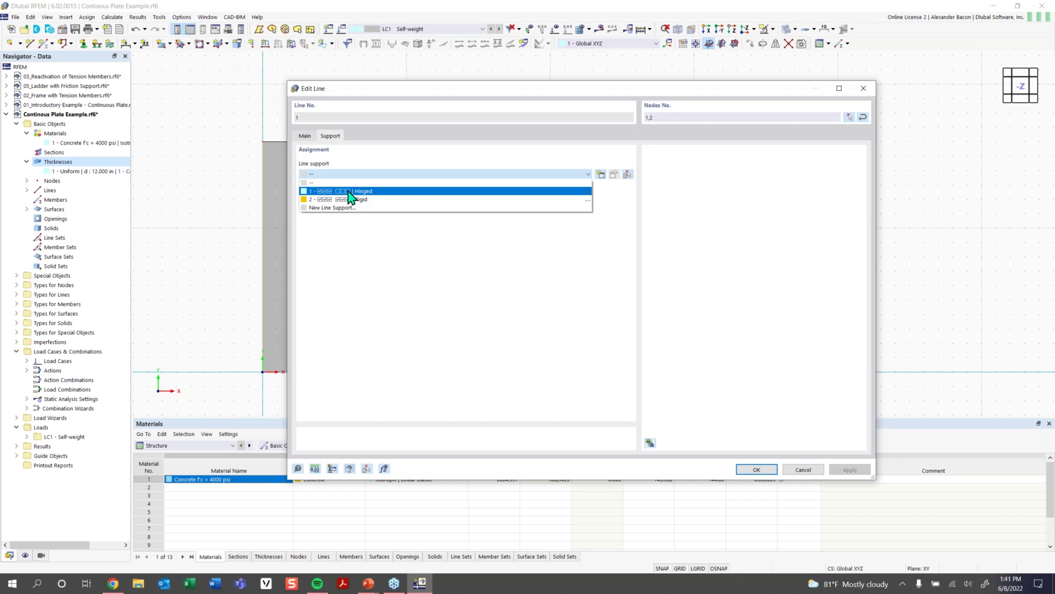
pyautogui.click(349, 192)
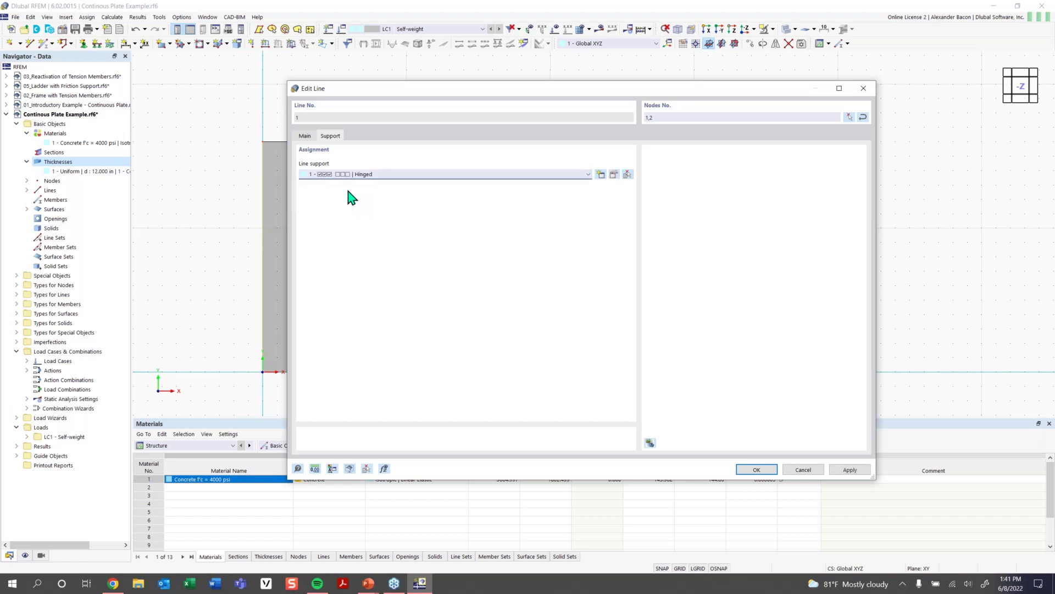
# - Review the Hinged support's translational and rotational conditions and apply it to the edge line on the Y axis
pyautogui.click(615, 174)
pyautogui.click(614, 174)
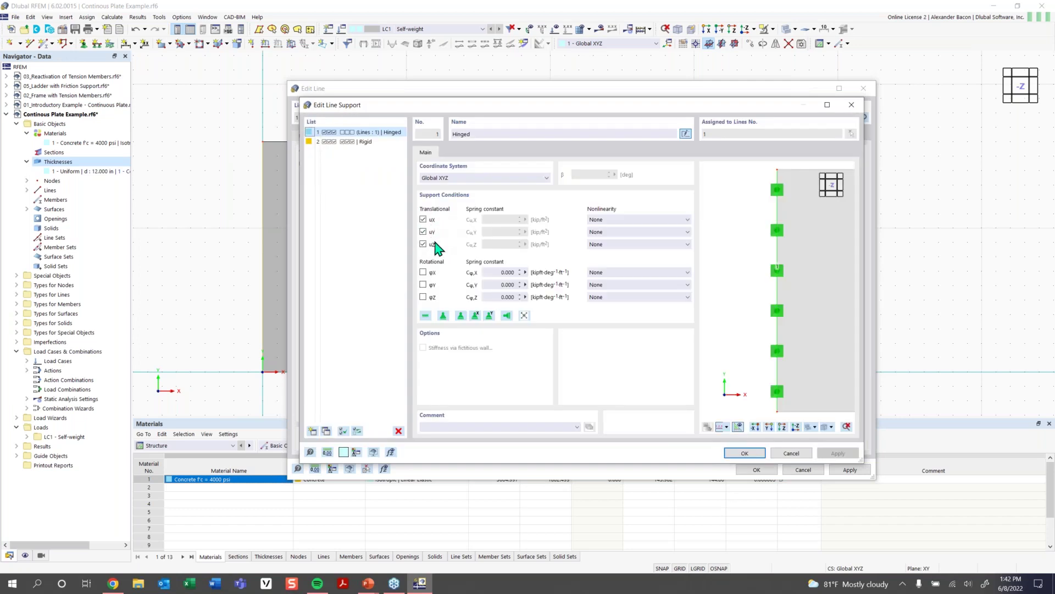
pyautogui.click(424, 232)
pyautogui.moveTo(791, 298); pyautogui.dragTo(767, 287, button='middle')
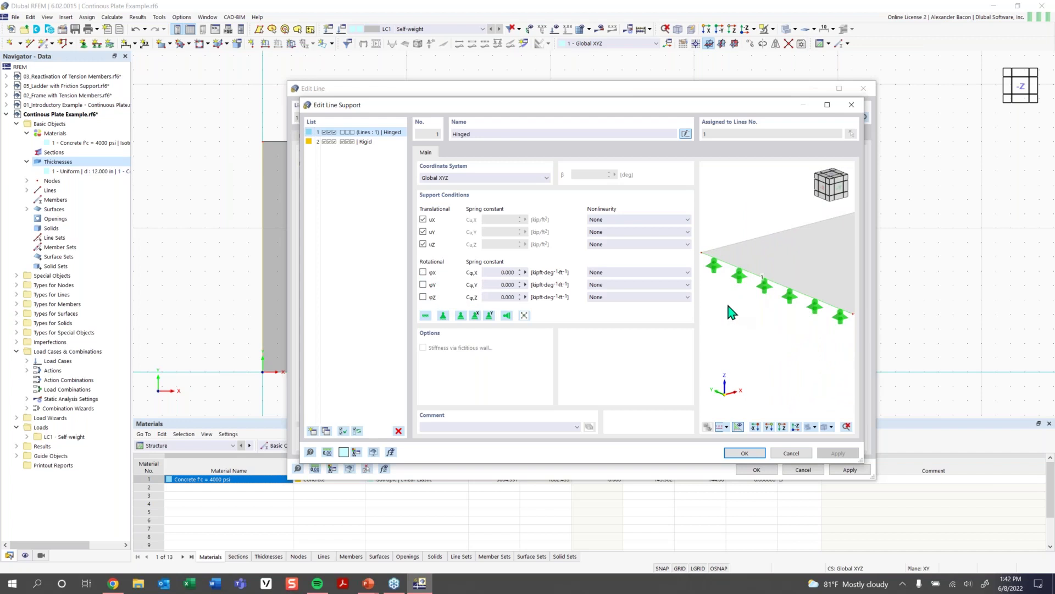
pyautogui.click(746, 453)
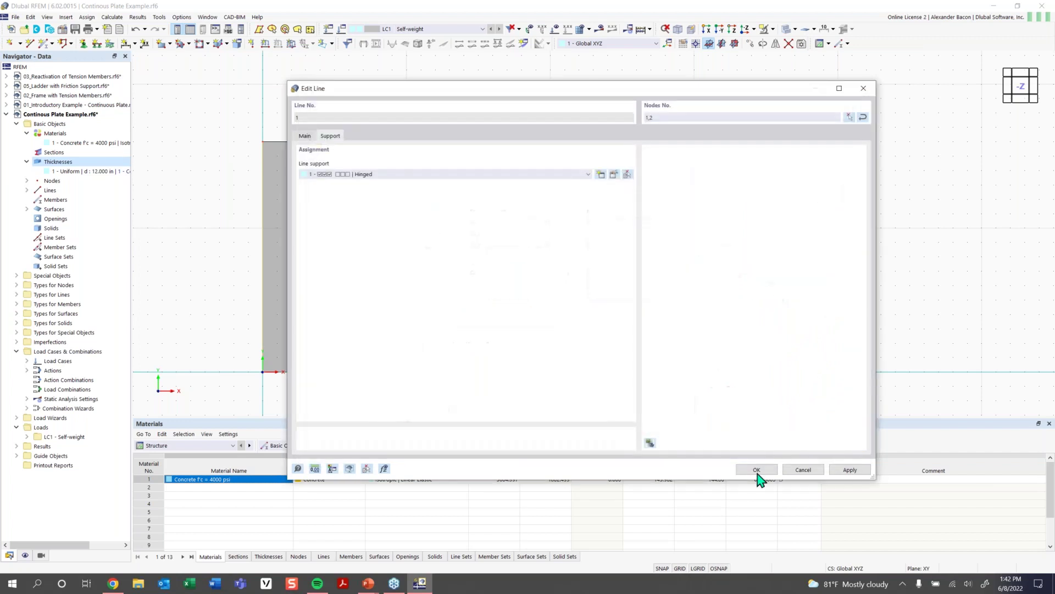
pyautogui.click(758, 471)
# - Examine the hinged line support on the plate's origin edge in 3D and recheck its support conditions
pyautogui.keyDown('ctrl'); pyautogui.moveTo(522, 376); pyautogui.dragTo(543, 276, button='middle'); pyautogui.keyUp('ctrl')
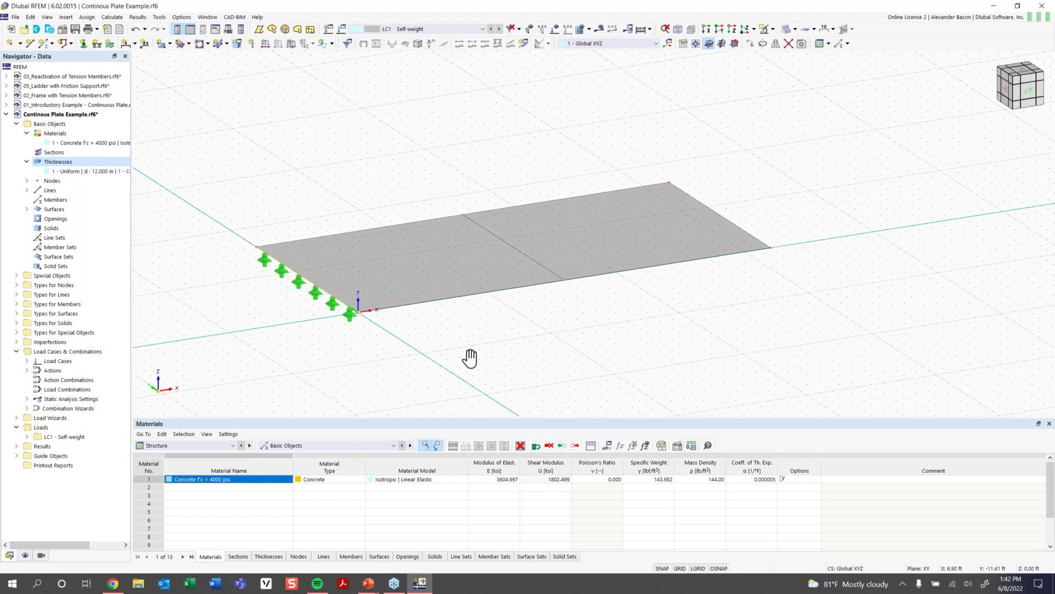
pyautogui.moveTo(470, 358); pyautogui.dragTo(391, 379, button='middle')
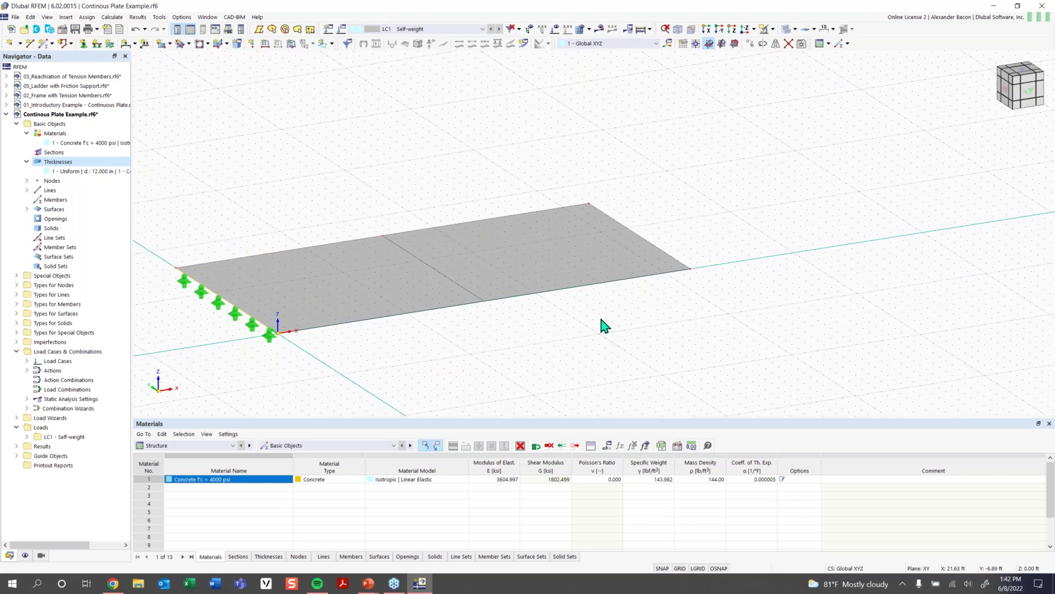
pyautogui.doubleClick(243, 318)
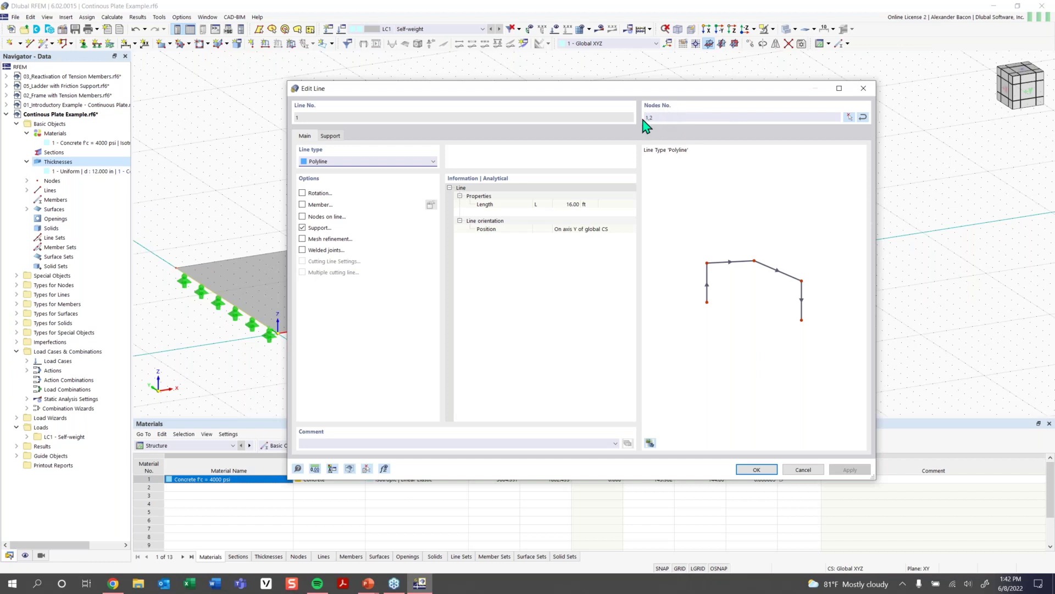
pyautogui.click(333, 136)
pyautogui.click(614, 175)
pyautogui.click(614, 175)
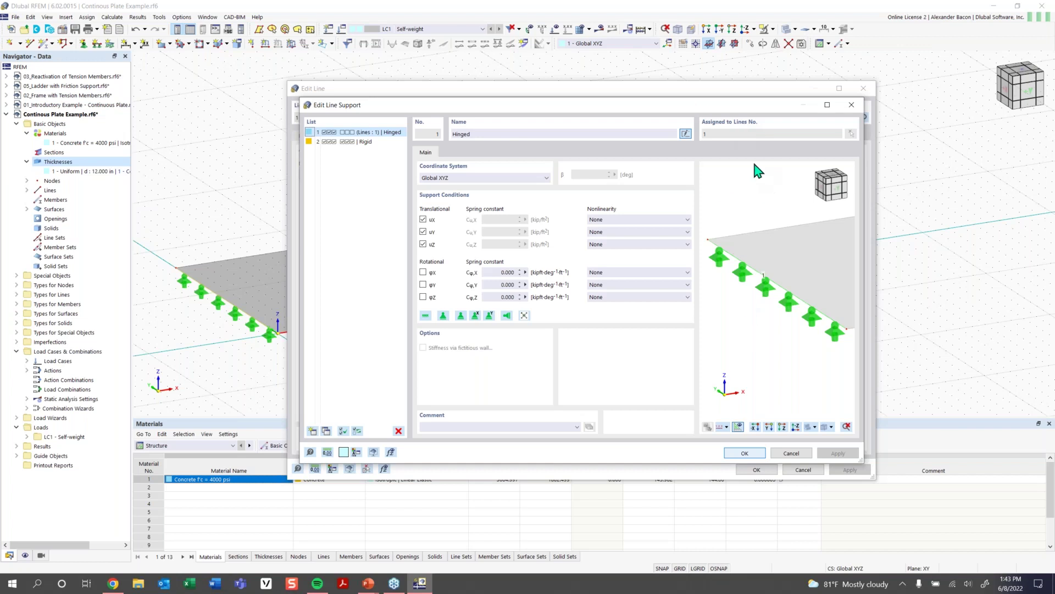
pyautogui.click(852, 104)
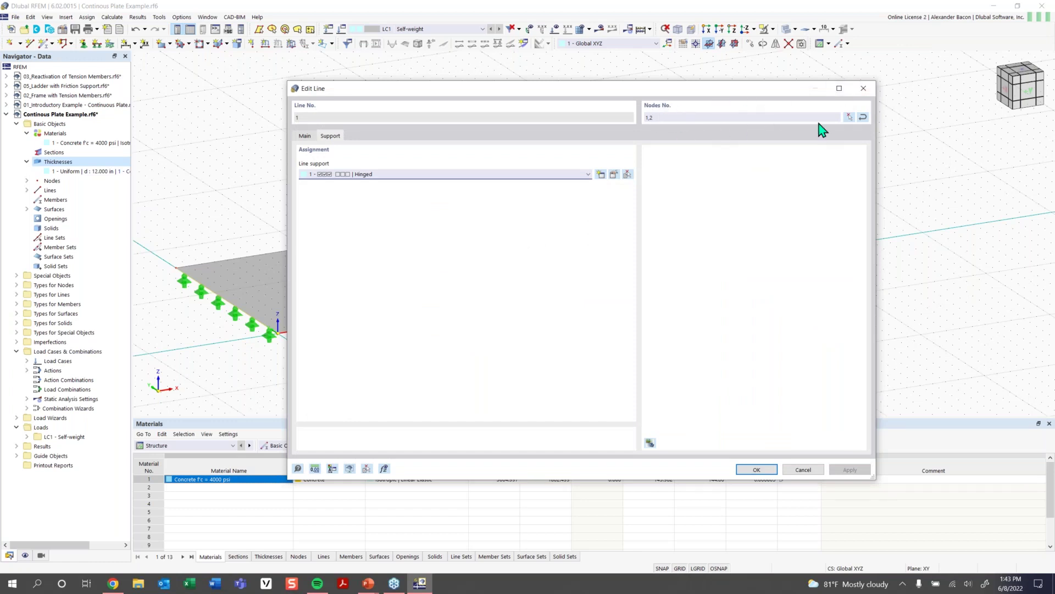
pyautogui.click(864, 88)
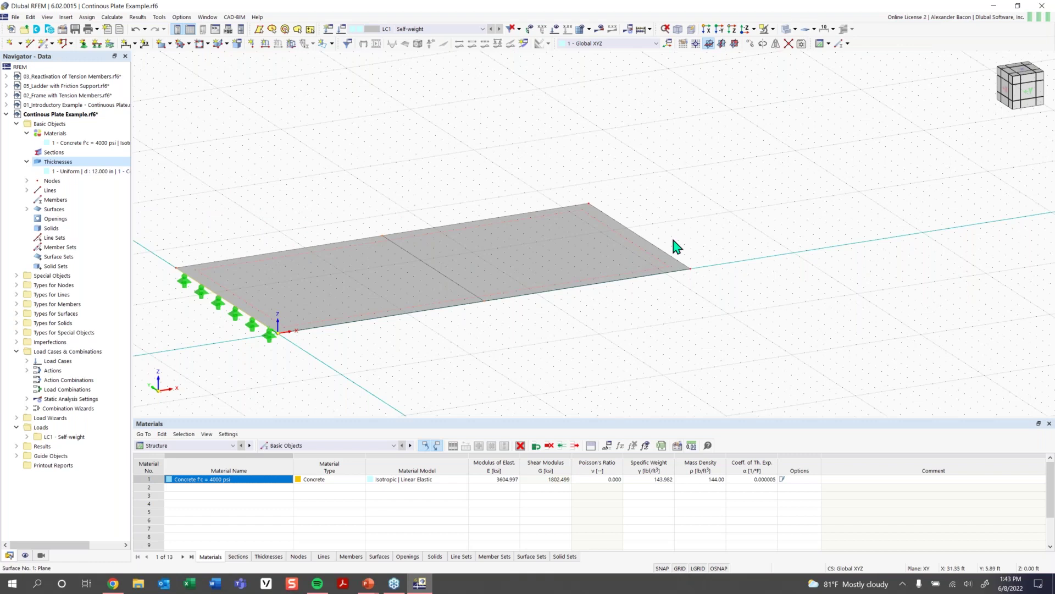
# - Assign a new line support with uX released to the plate's middle line and the edge opposite the origin
pyautogui.click(447, 278)
pyautogui.click(97, 45)
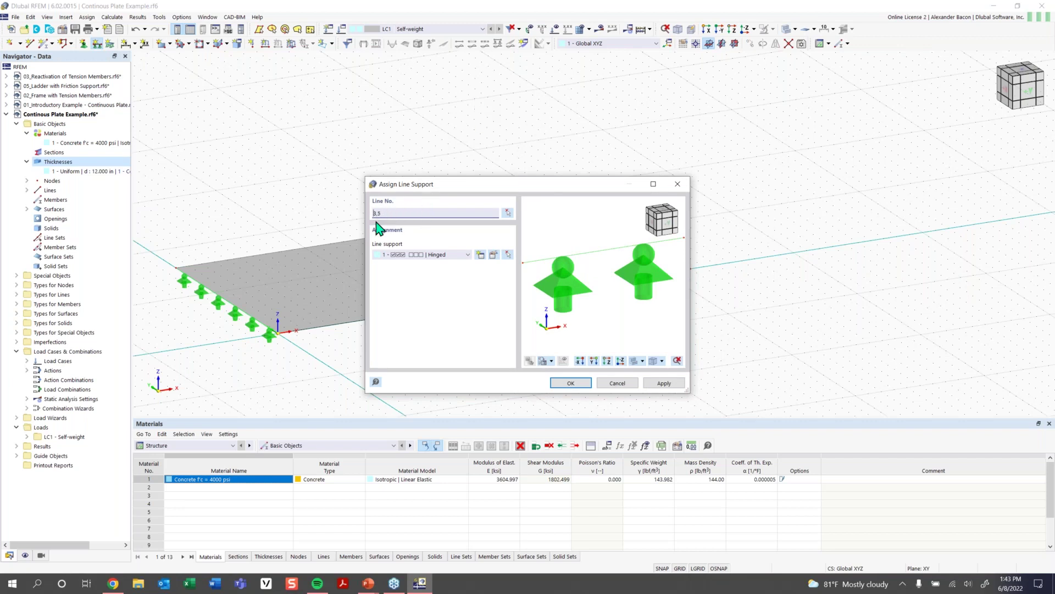
pyautogui.click(462, 255)
pyautogui.click(463, 265)
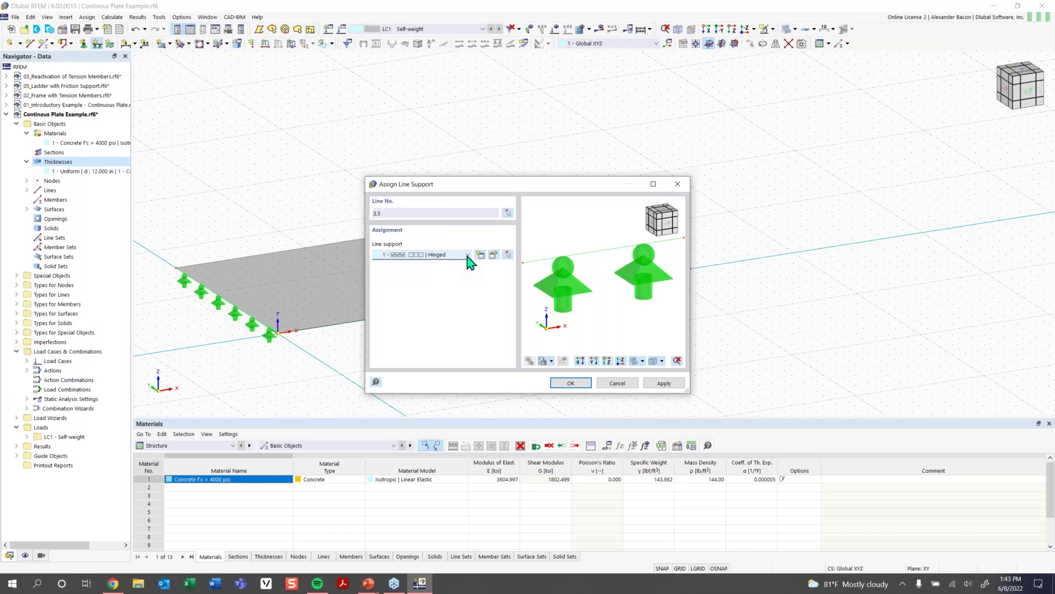
pyautogui.click(458, 256)
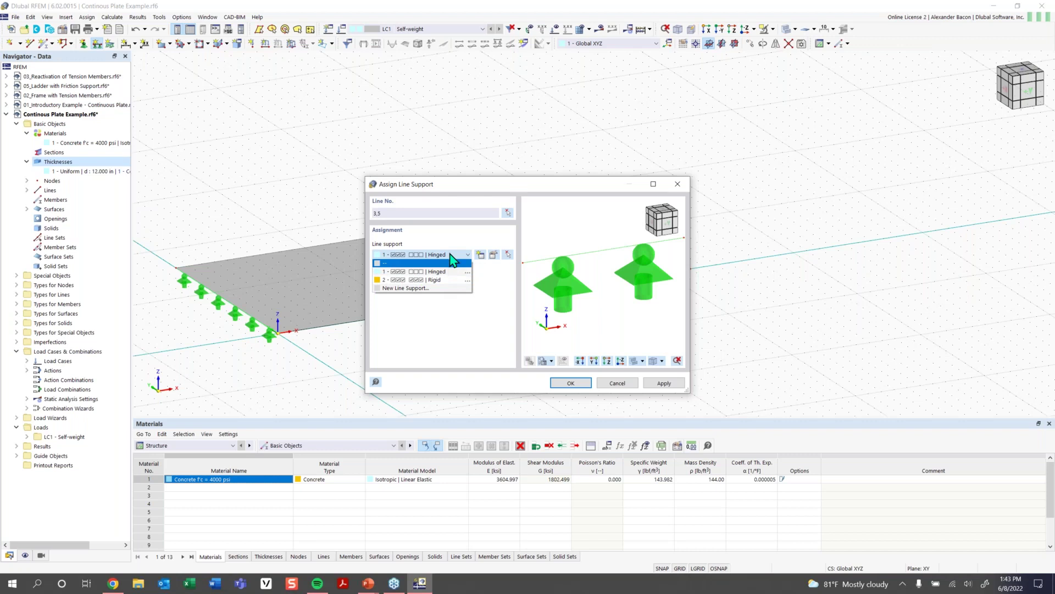
pyautogui.click(479, 256)
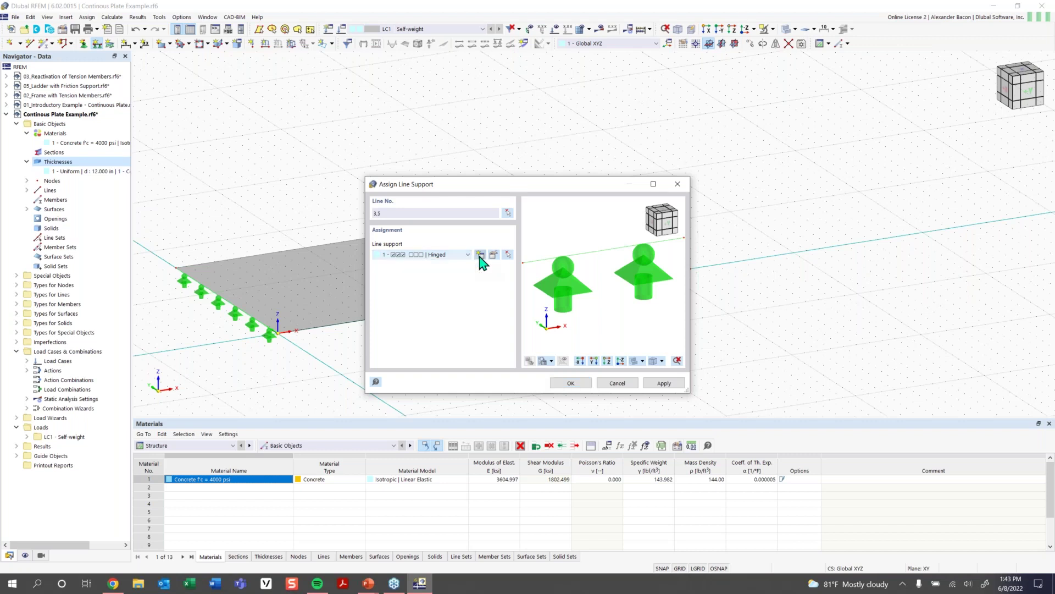
pyautogui.click(480, 255)
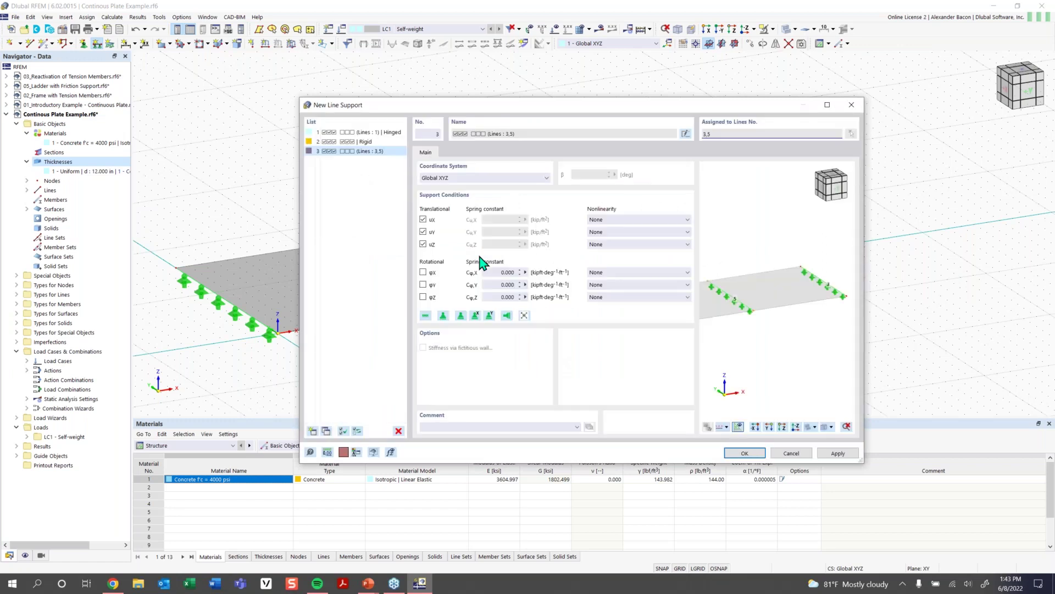
pyautogui.click(424, 221)
pyautogui.click(745, 453)
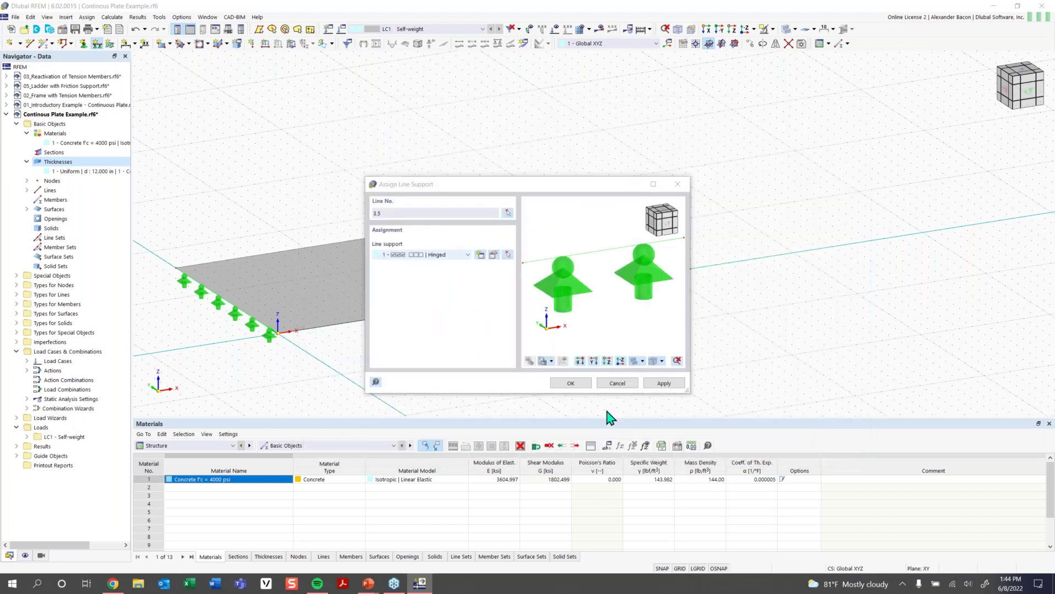
pyautogui.click(572, 384)
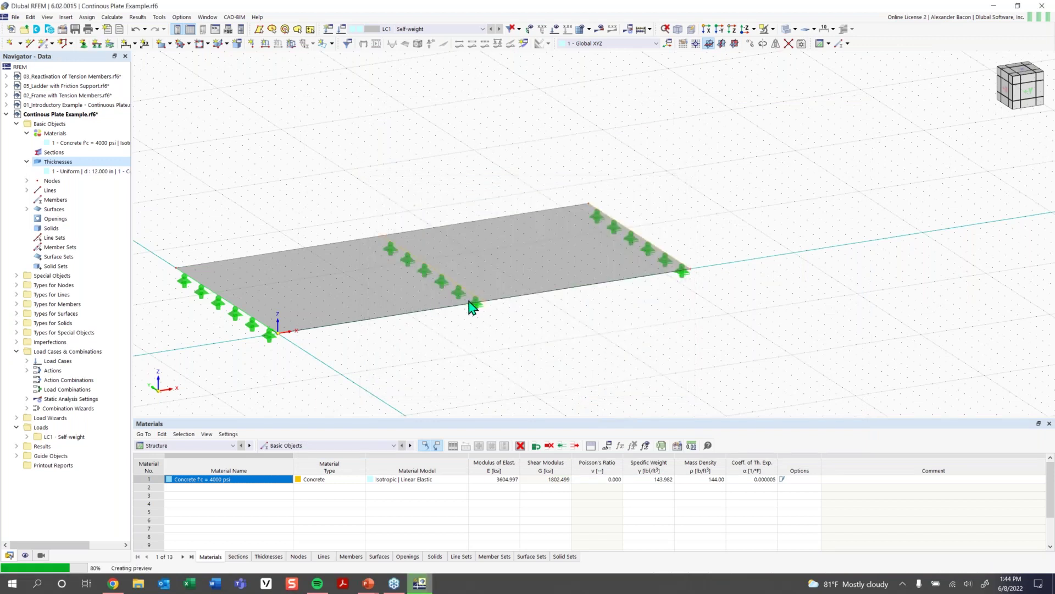
pyautogui.scroll(2, 472, 307)
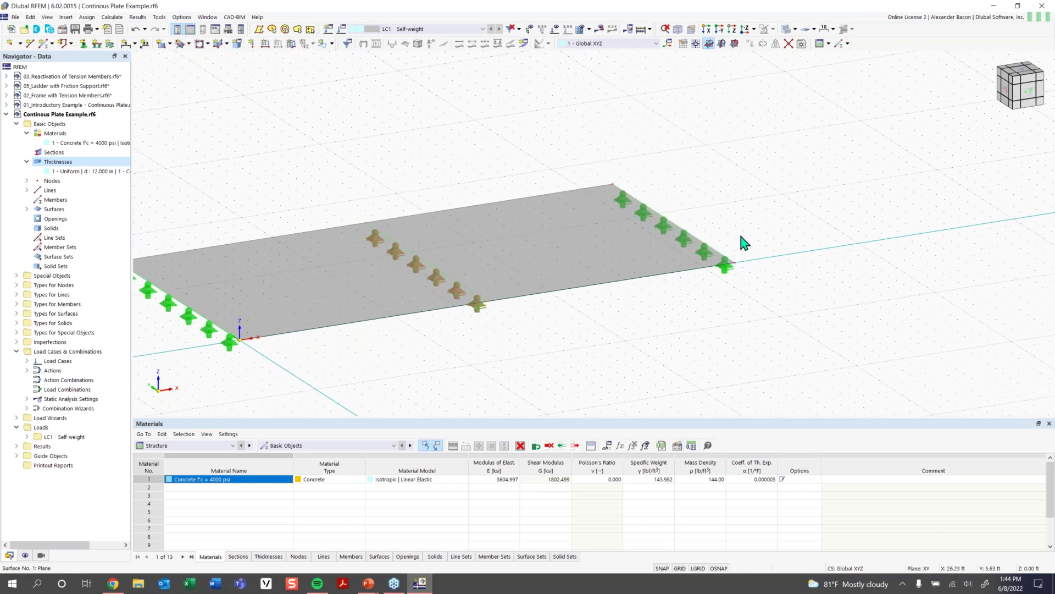
pyautogui.scroll(-1, 500, 339)
pyautogui.moveTo(528, 339); pyautogui.dragTo(544, 342, button='middle')
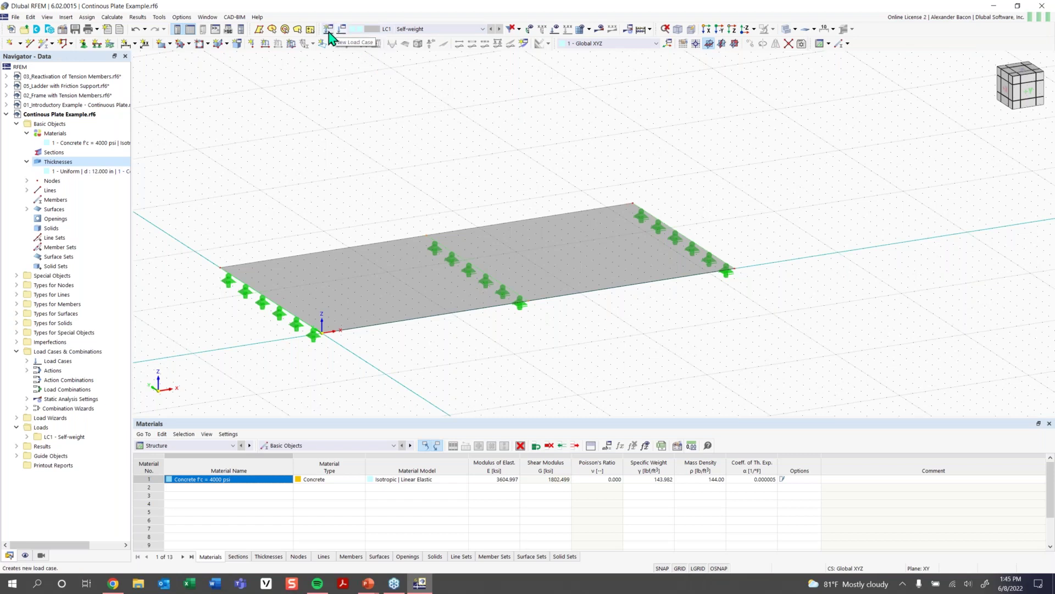
pyautogui.click(410, 29)
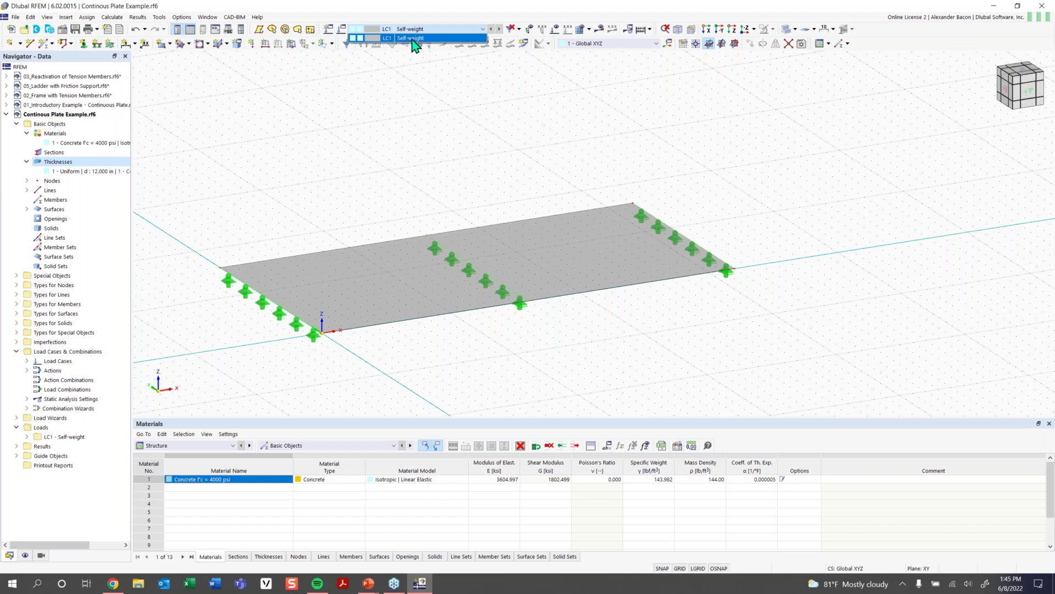
pyautogui.click(412, 38)
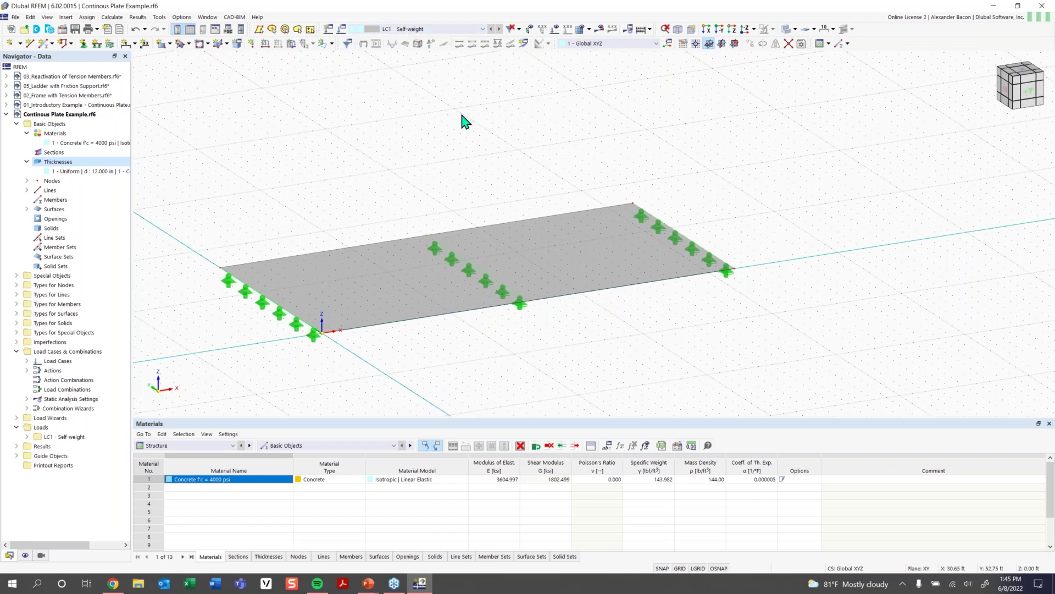
pyautogui.click(395, 31)
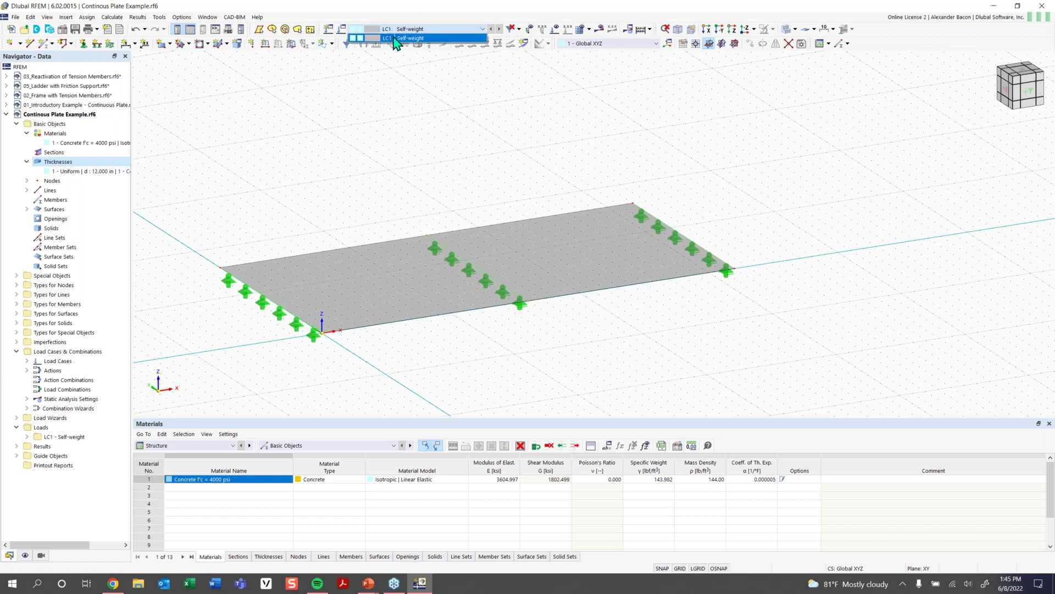
pyautogui.click(391, 38)
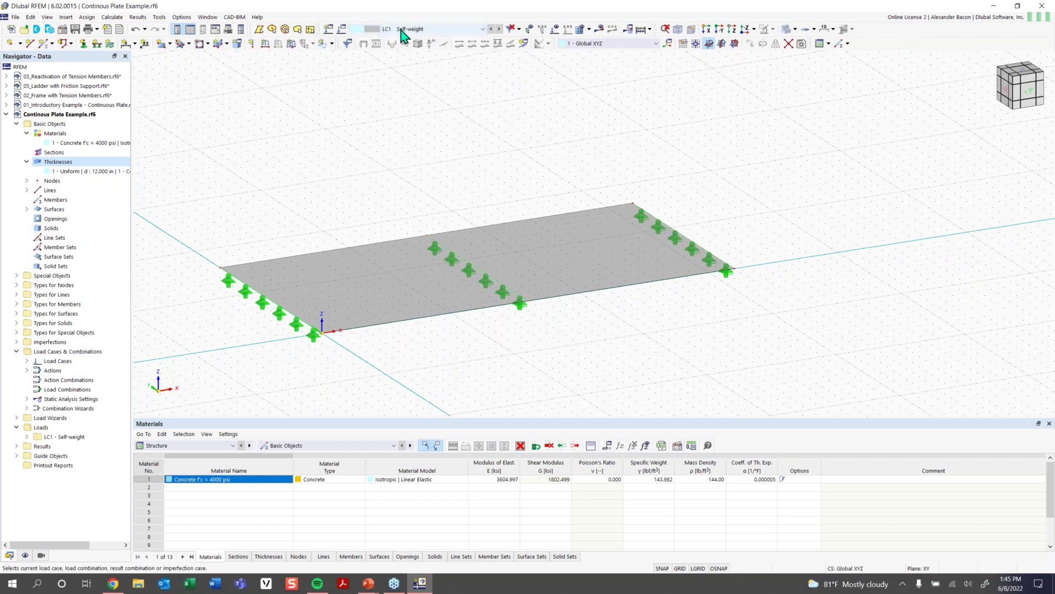
# - Deactivate self-weight in load case LC1 and clear its load case name
pyautogui.click(342, 30)
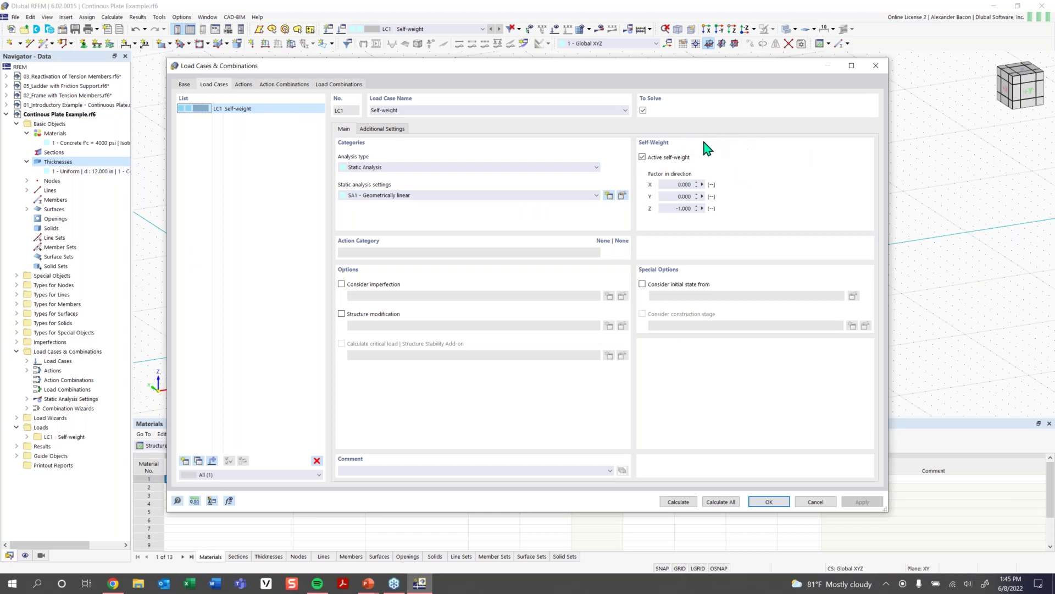
pyautogui.click(670, 159)
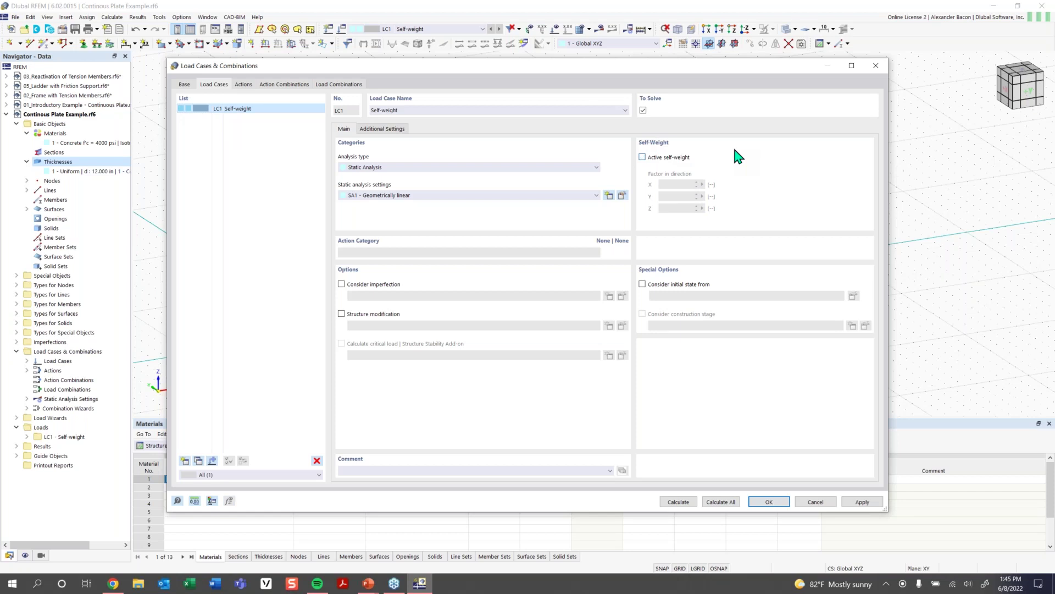
pyautogui.moveTo(437, 110); pyautogui.dragTo(331, 101)
pyautogui.press('BackSpace')
pyautogui.click(279, 153)
pyautogui.click(770, 502)
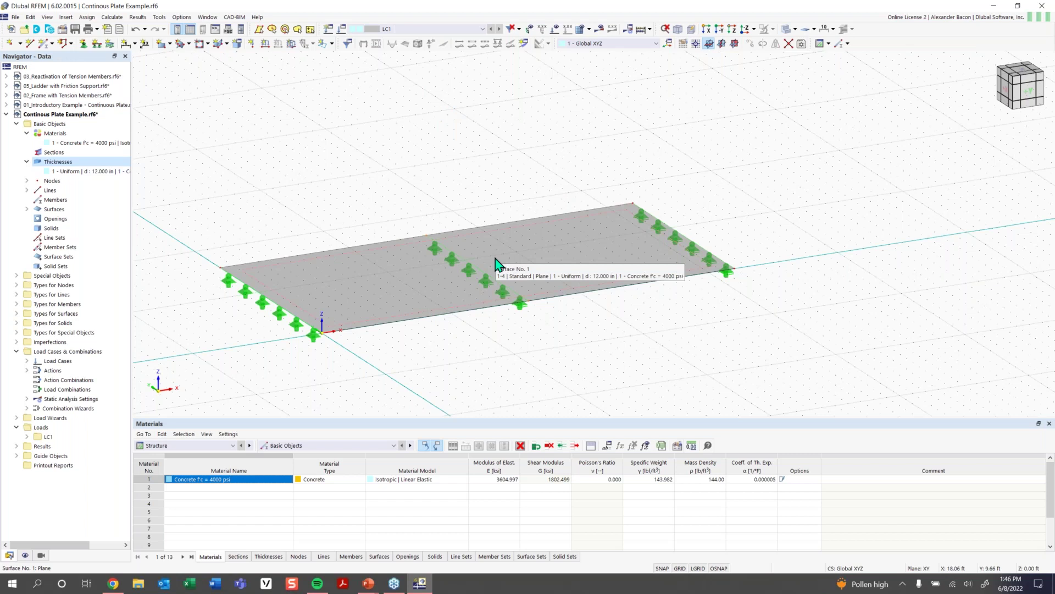
# - Start a new surface load in LC1 as a uniform force acting in global Z on true area
pyautogui.click(293, 46)
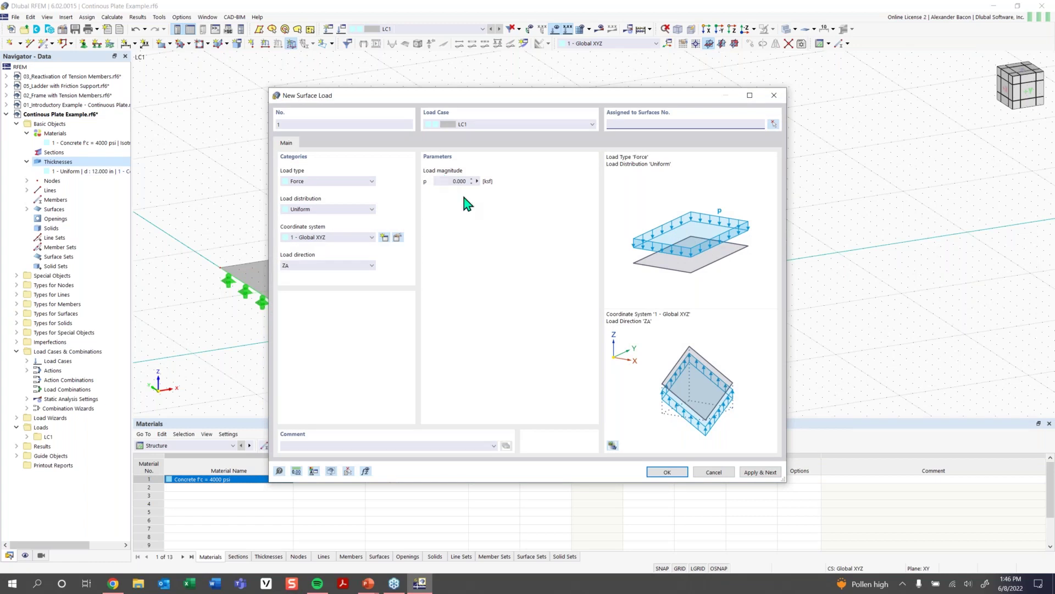
pyautogui.click(333, 184)
pyautogui.click(330, 182)
pyautogui.click(330, 208)
pyautogui.click(336, 215)
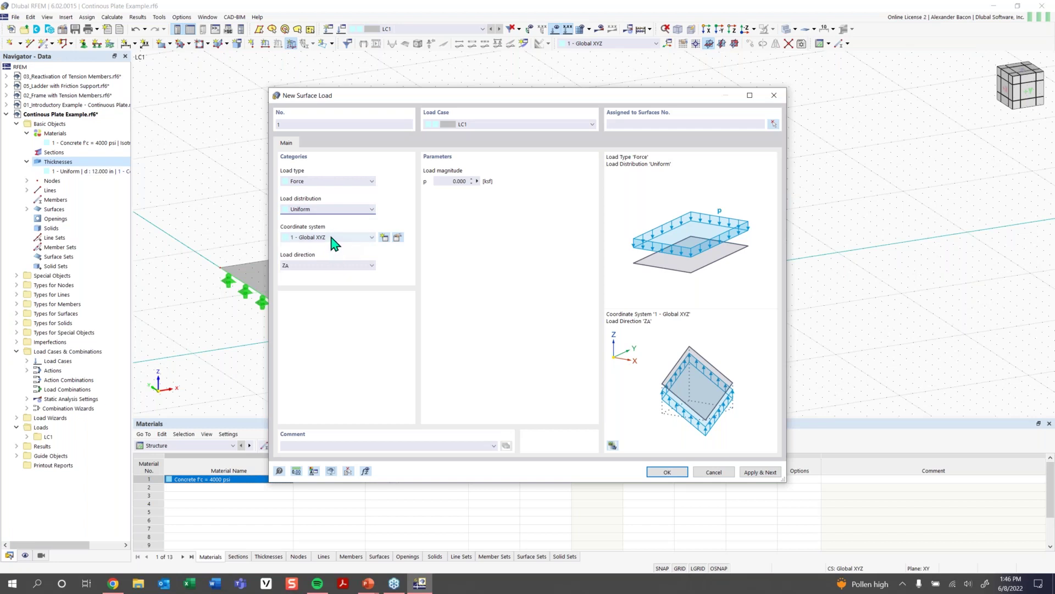
pyautogui.click(326, 266)
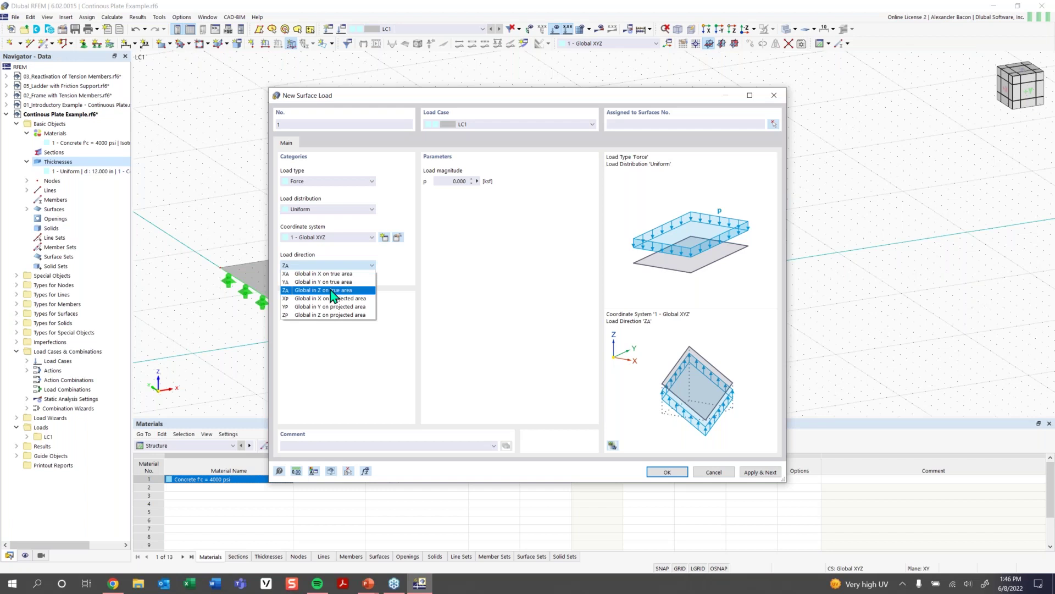
pyautogui.click(332, 290)
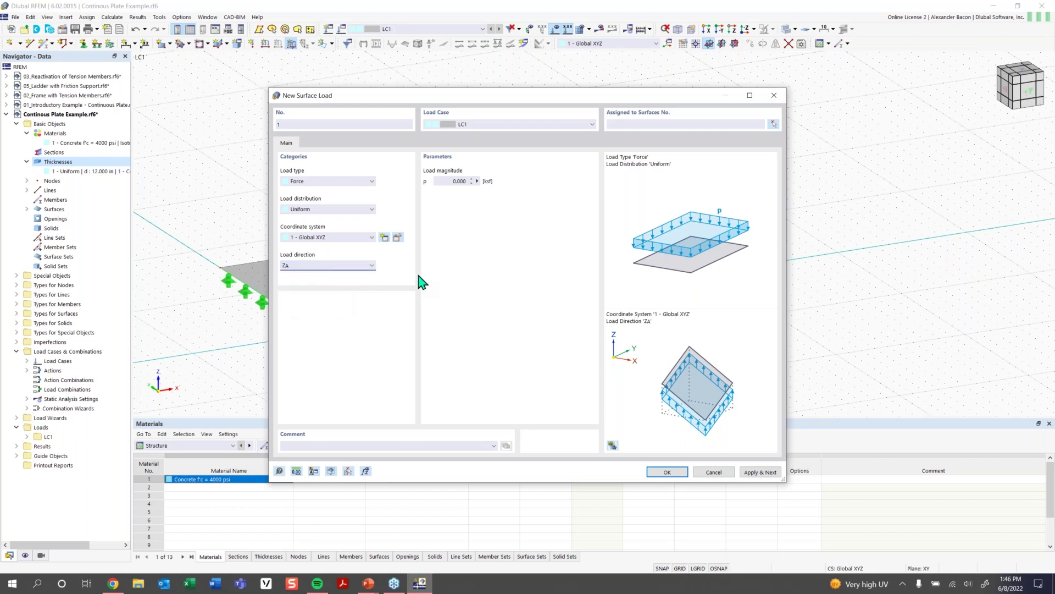
# - Set the load magnitude to -0.250 ksf and assign the surface load to surface 1
pyautogui.click(446, 182)
pyautogui.press('BackSpace')
pyautogui.write('-0.250')
pyautogui.press('Return')
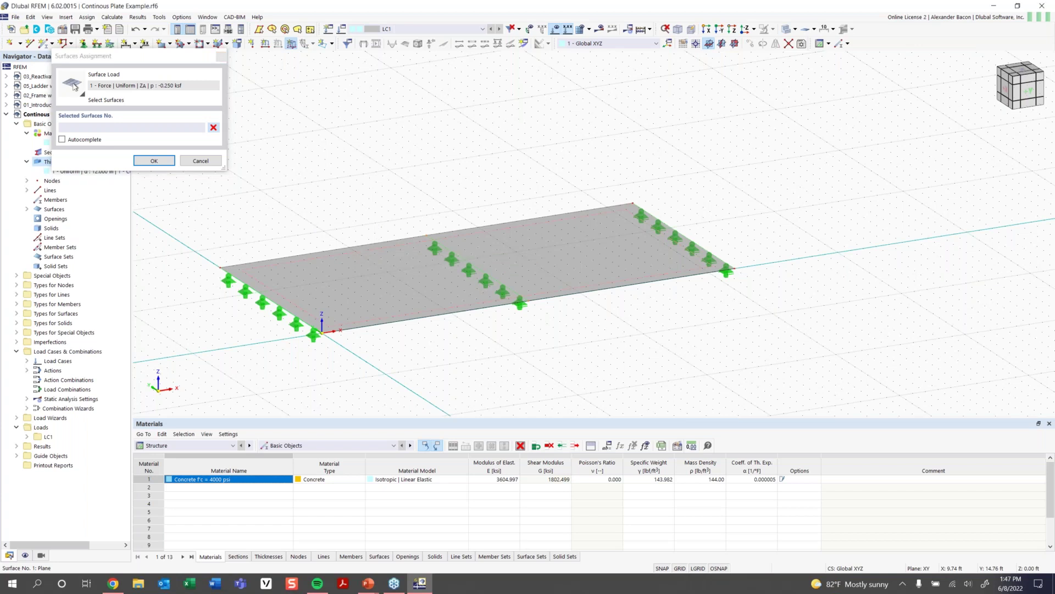
pyautogui.click(352, 255)
pyautogui.click(160, 161)
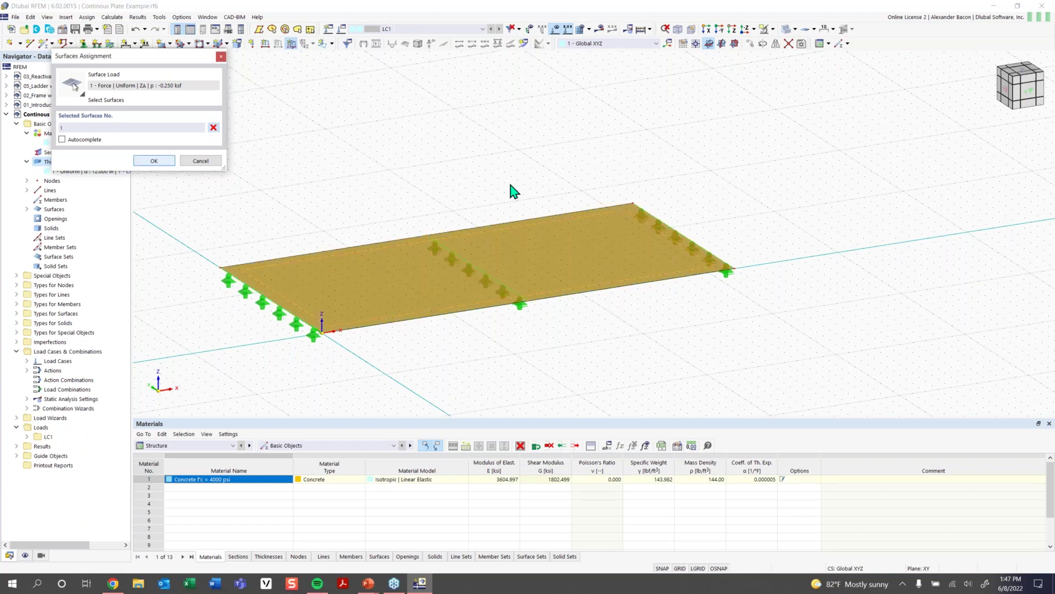
pyautogui.scroll(-1, 402, 240)
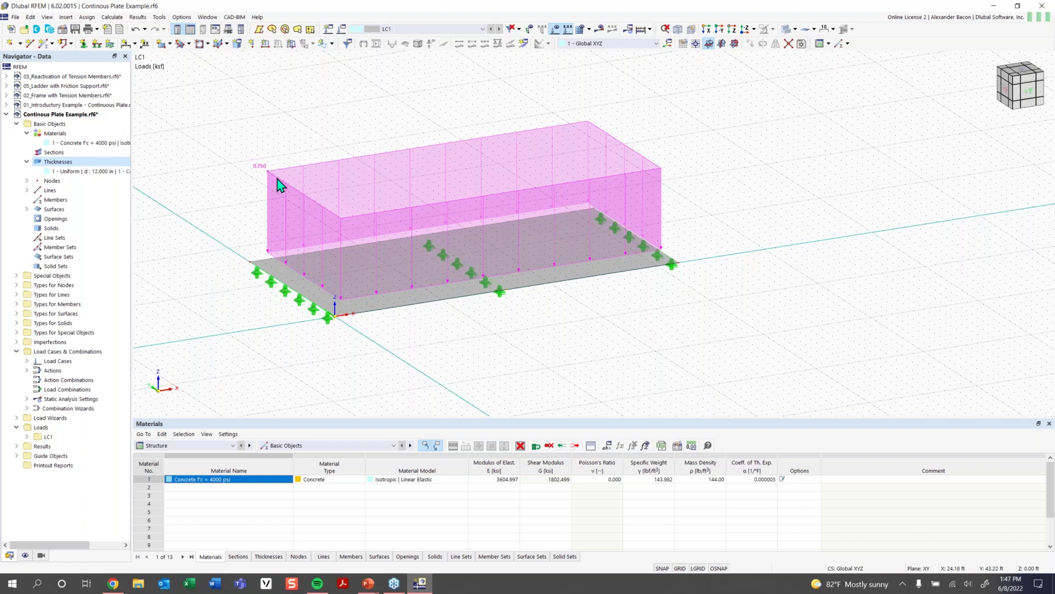
pyautogui.rightClick(310, 205)
pyautogui.moveTo(397, 269); pyautogui.dragTo(366, 264)
pyautogui.click(358, 126)
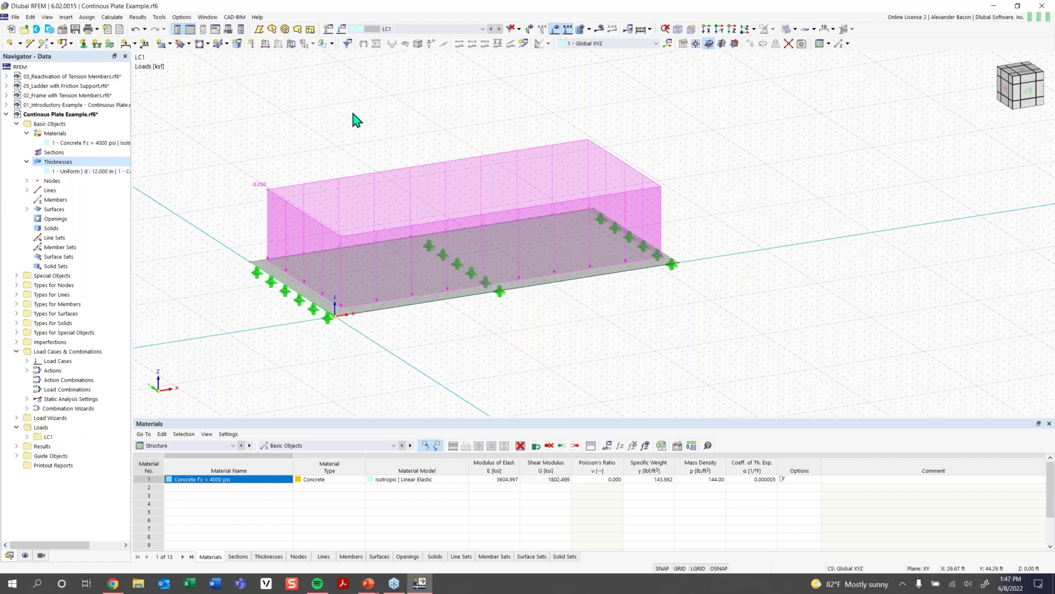
pyautogui.keyDown('ctrl'); pyautogui.moveTo(356, 120); pyautogui.dragTo(352, 146, button='middle'); pyautogui.keyUp('ctrl')
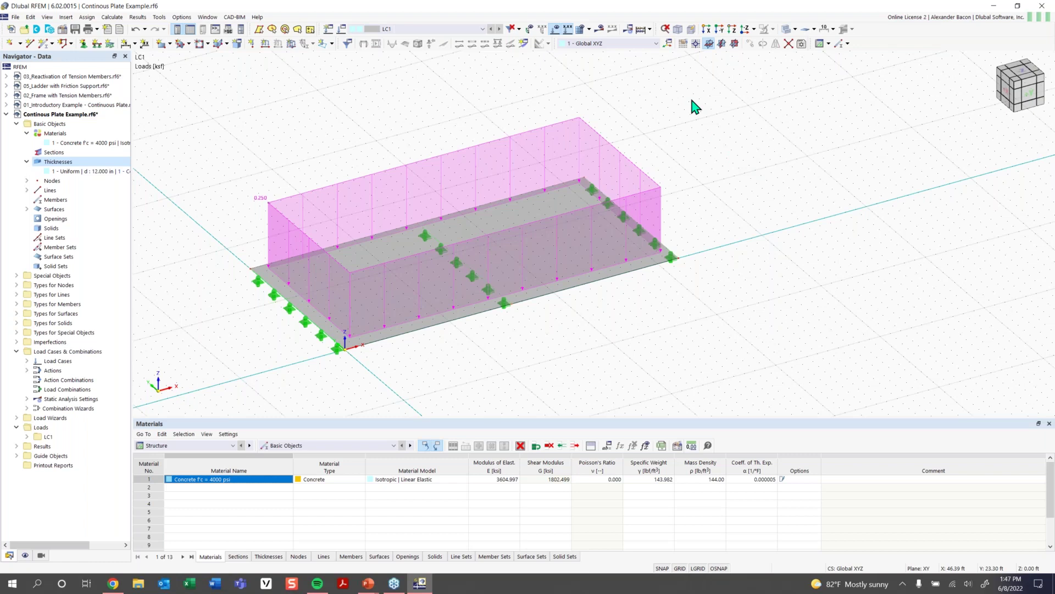
# - Review the global mesh settings, especially the target length of finite elements
pyautogui.click(589, 31)
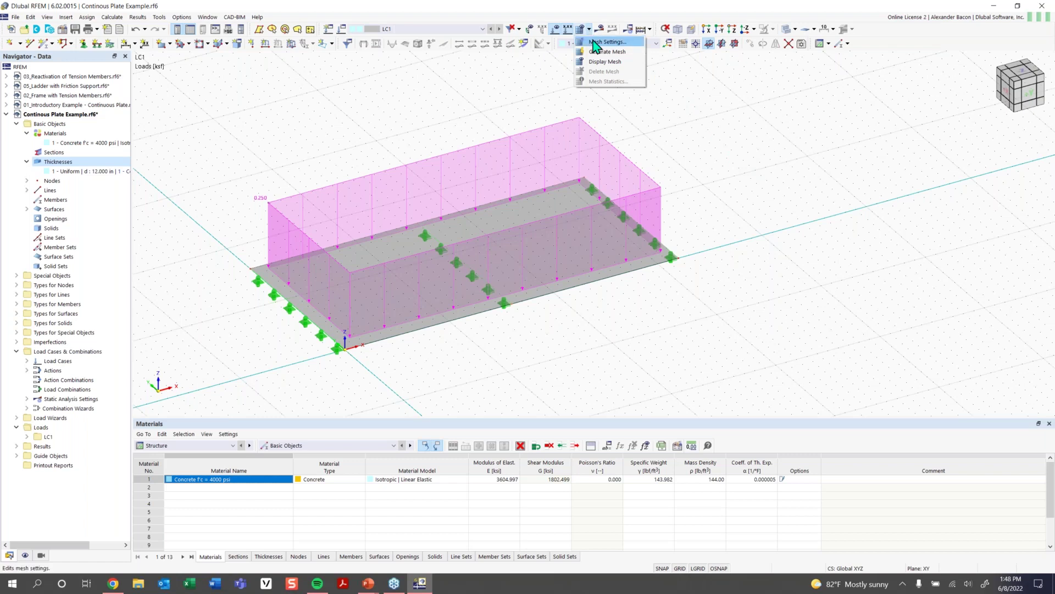
pyautogui.click(599, 44)
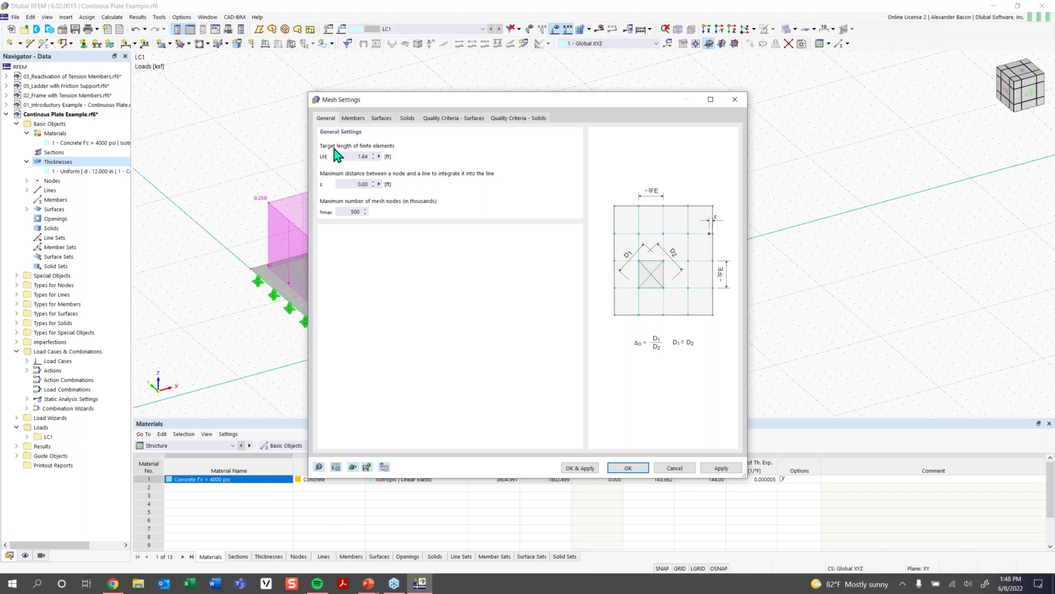
pyautogui.doubleClick(357, 156)
pyautogui.click(364, 157)
pyautogui.click(628, 468)
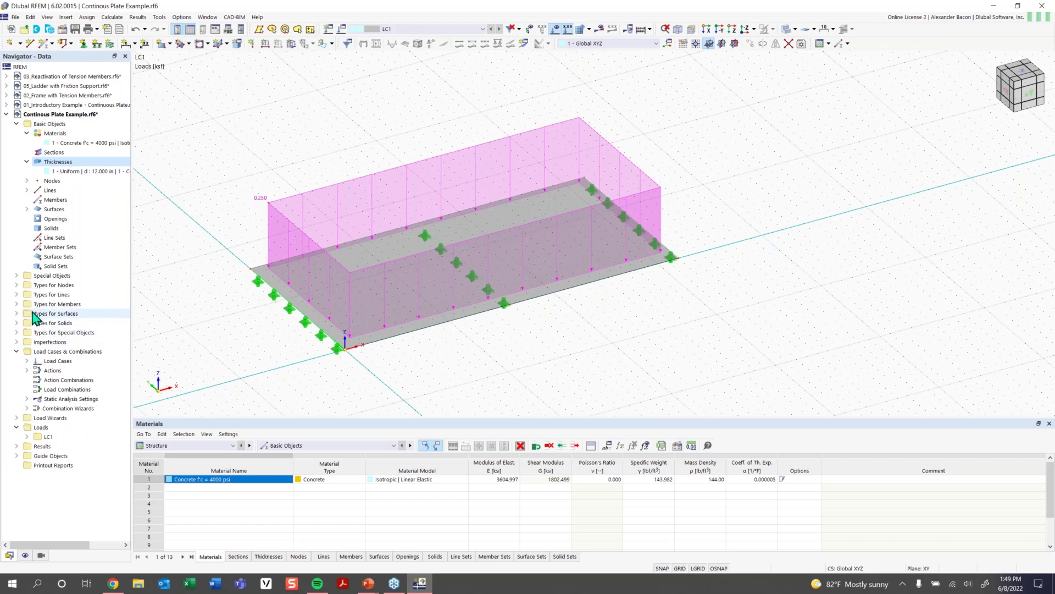
# - Create a surface mesh refinement with a target FE length of 7 ft
pyautogui.click(16, 314)
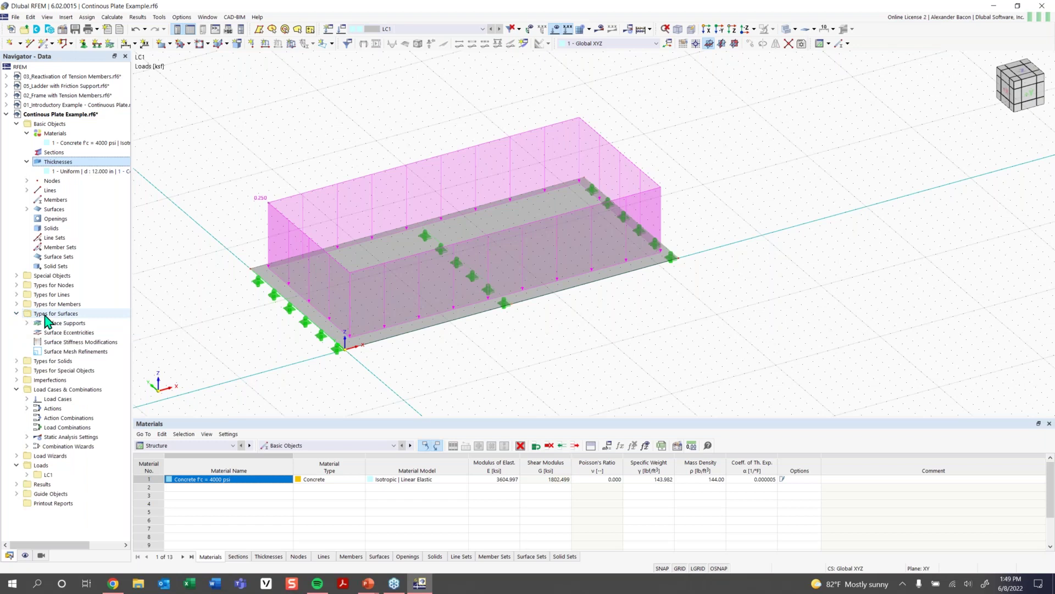
pyautogui.rightClick(65, 355)
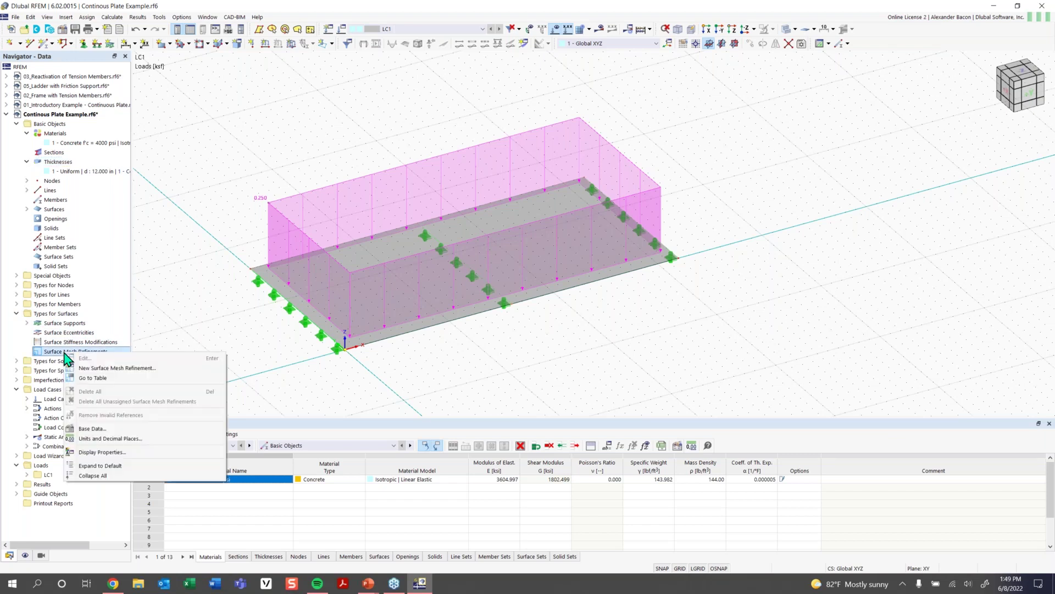
pyautogui.click(125, 368)
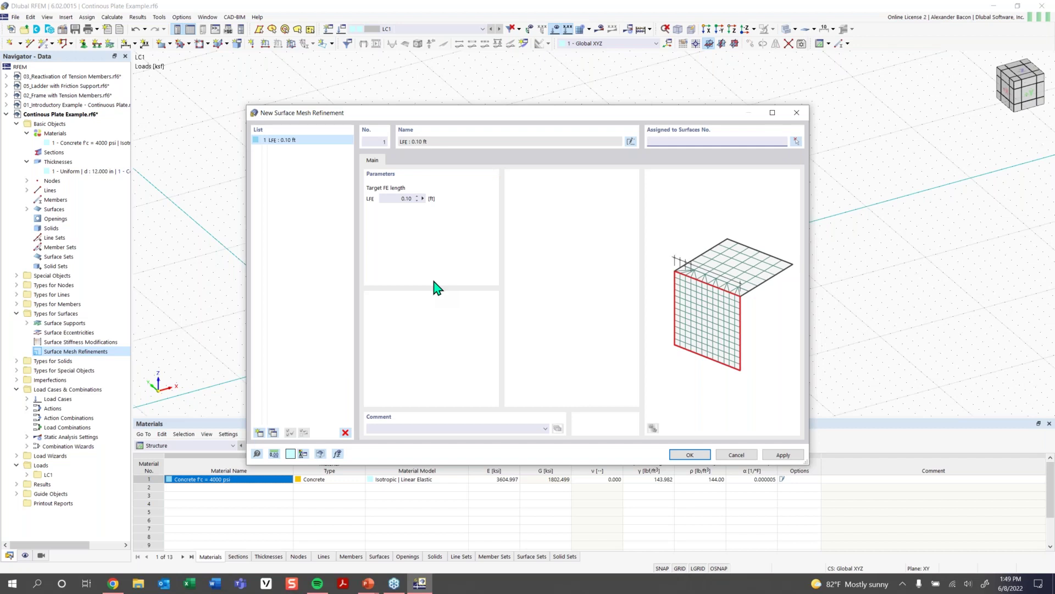
pyautogui.click(402, 198)
pyautogui.press('BackSpace')
pyautogui.press('BackSpace')
# - Add two more surface mesh refinements with target FE lengths of 4 ft and 1.25 ft
pyautogui.click(261, 434)
pyautogui.click(259, 434)
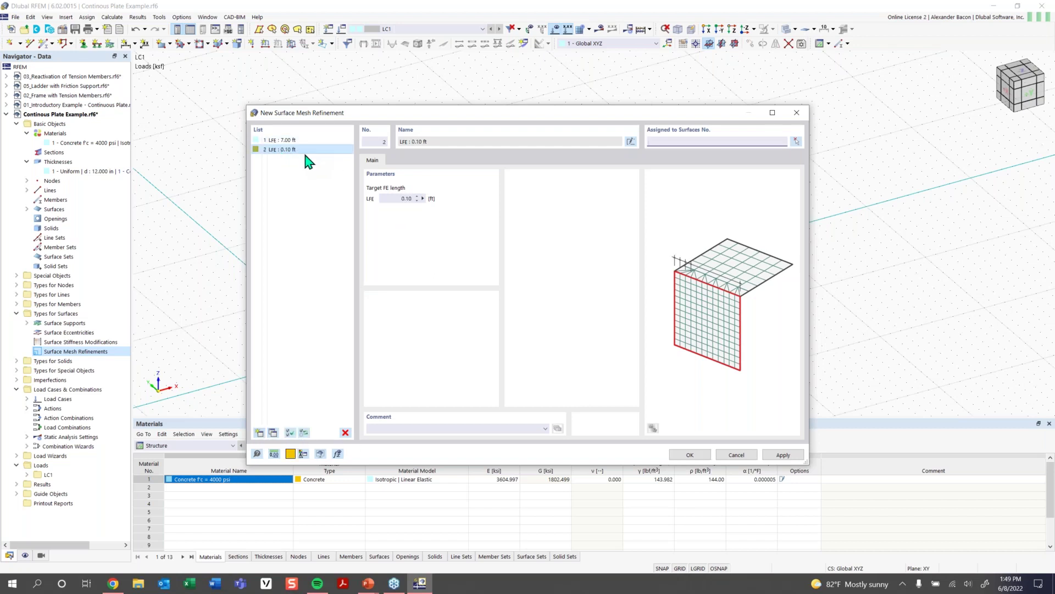
pyautogui.doubleClick(405, 198)
pyautogui.write('4')
pyautogui.click(260, 434)
pyautogui.doubleClick(405, 199)
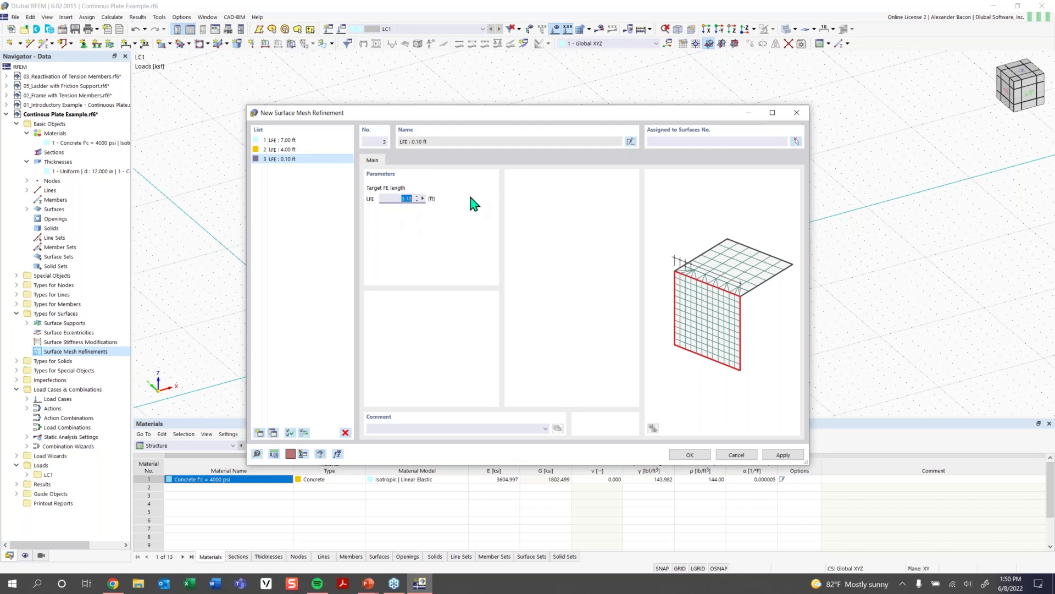
pyautogui.write('1.25')
# - Add a fourth surface mesh refinement with a target FE length of 0.4 ft and save the refinement list
pyautogui.click(259, 433)
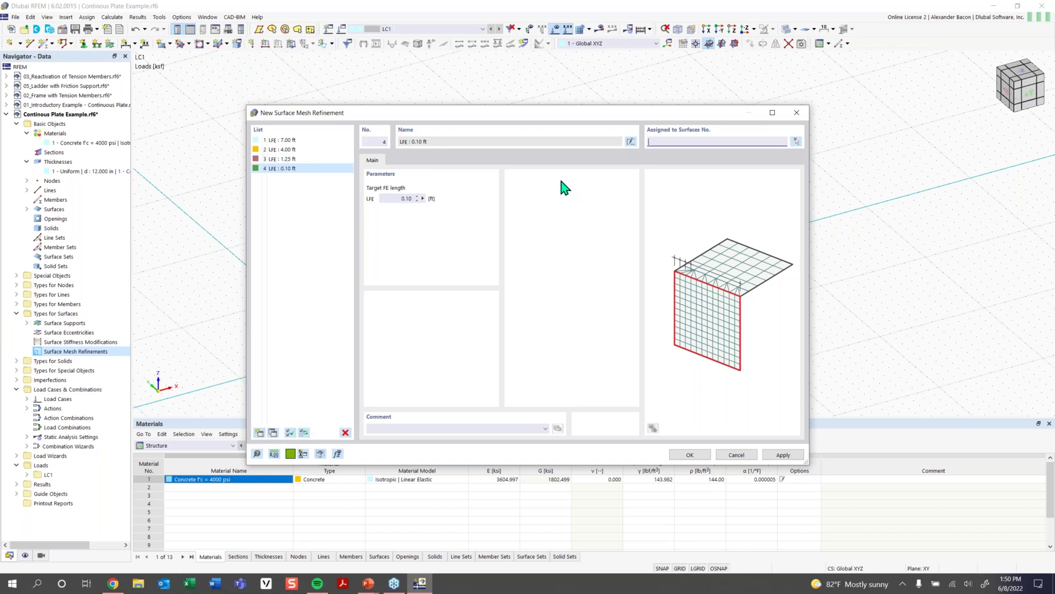
pyautogui.doubleClick(403, 197)
pyautogui.write('0.4')
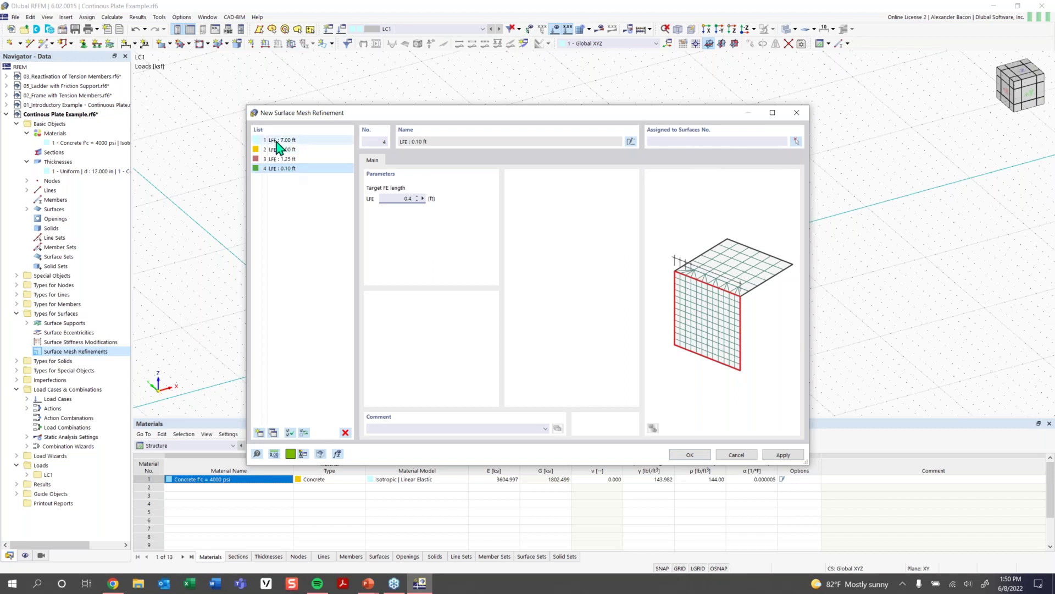
pyautogui.click(692, 455)
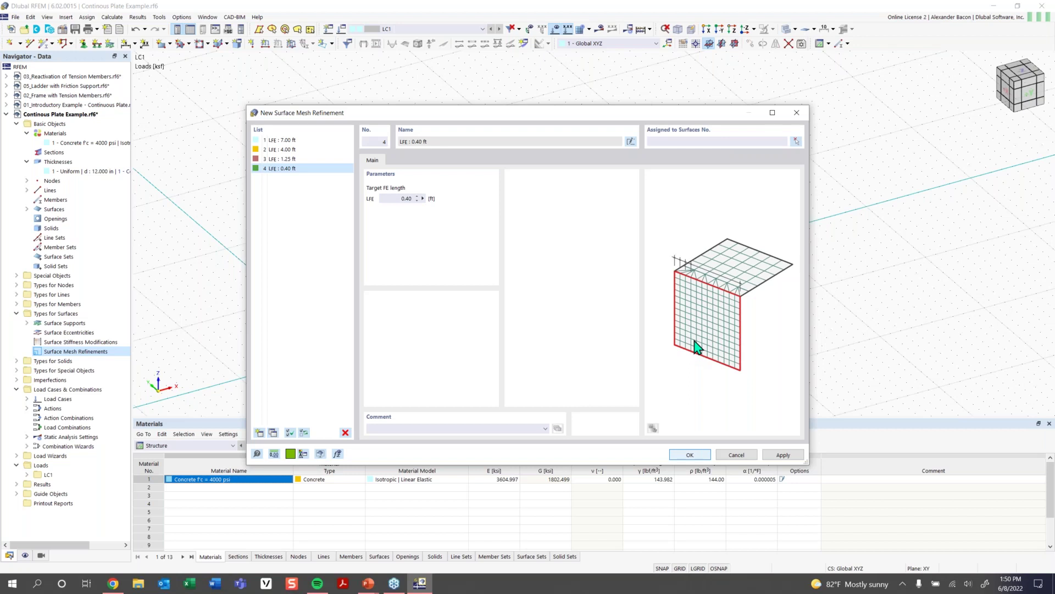
# - Copy the whole plate with its supports and load three times, spaced 37 ft apart along X
pyautogui.keyDown('ctrl'); pyautogui.moveTo(610, 346); pyautogui.dragTo(540, 352, button='middle'); pyautogui.keyUp('ctrl')
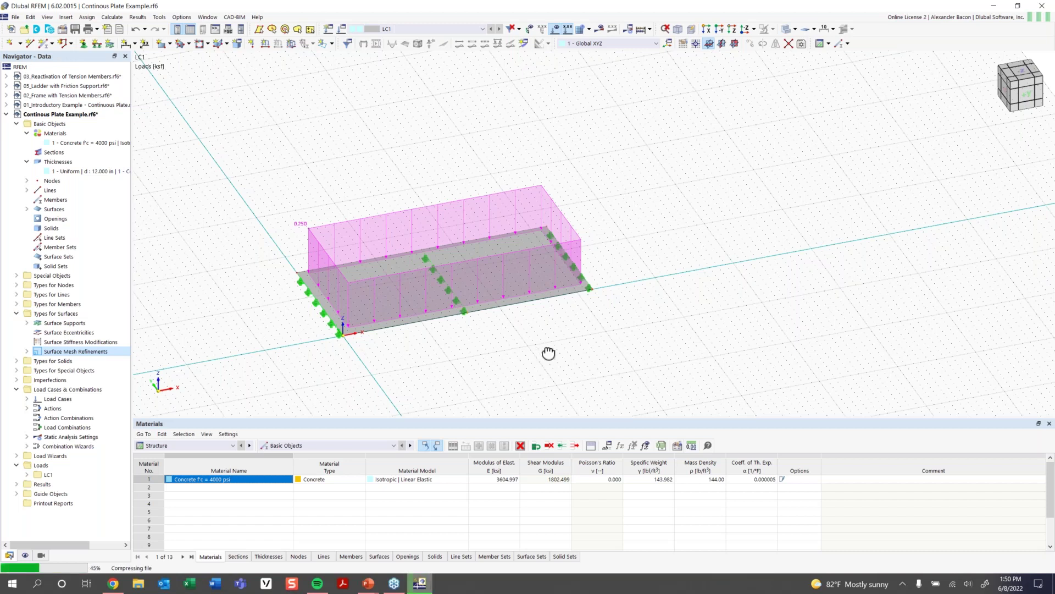
pyautogui.moveTo(545, 358)
pyautogui.keyDown('ctrl'); pyautogui.mouseDown(button='middle')
pyautogui.moveTo(544, 368)
pyautogui.moveTo(550, 351)
pyautogui.mouseUp(button='middle'); pyautogui.keyUp('ctrl')
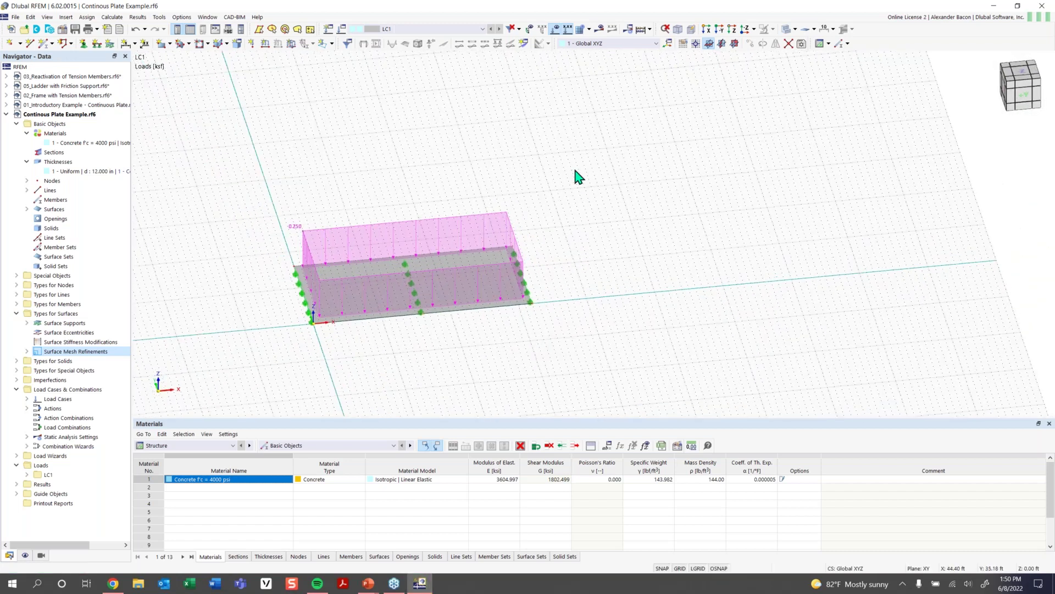
pyautogui.moveTo(584, 179); pyautogui.dragTo(222, 367)
pyautogui.scroll(-1, 632, 265)
pyautogui.moveTo(632, 266); pyautogui.dragTo(498, 298, button='middle')
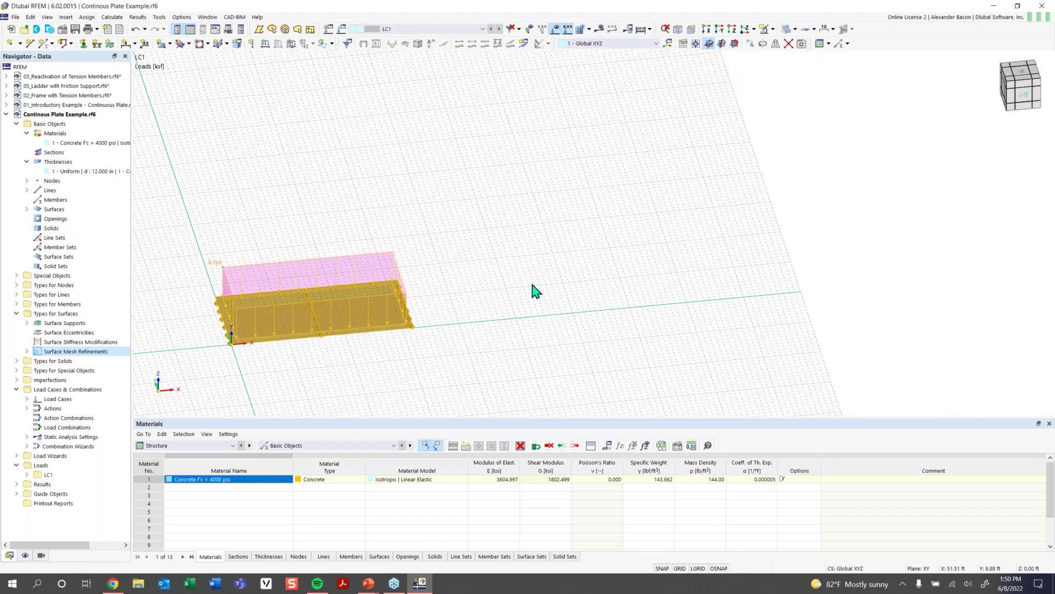
pyautogui.click(751, 47)
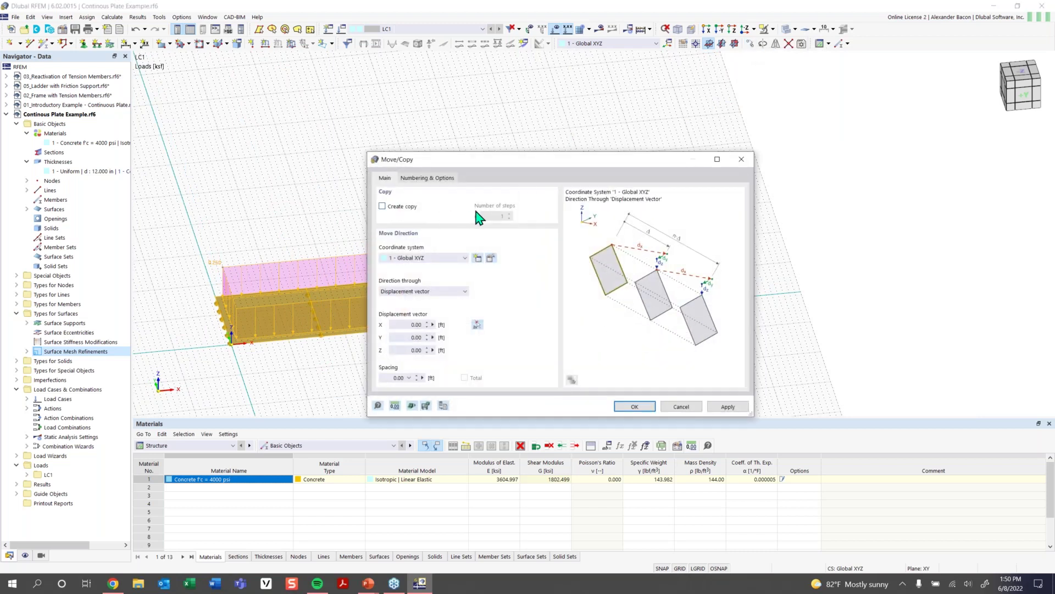
pyautogui.click(394, 212)
pyautogui.doubleClick(502, 216)
pyautogui.write('3')
pyautogui.doubleClick(406, 325)
pyautogui.write('3')
pyautogui.click(637, 408)
pyautogui.click(636, 407)
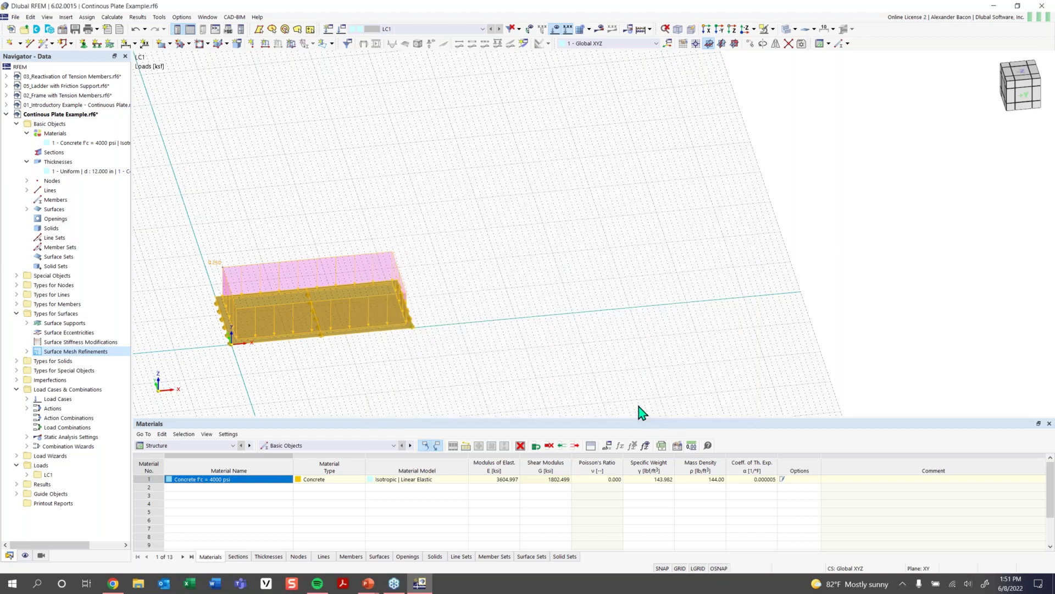
# - Move all four plates along X so that the third plate's front starting corner sits at the origin
pyautogui.scroll(-2, 662, 383)
pyautogui.moveTo(637, 371); pyautogui.dragTo(478, 374, button='middle')
pyautogui.click(722, 329)
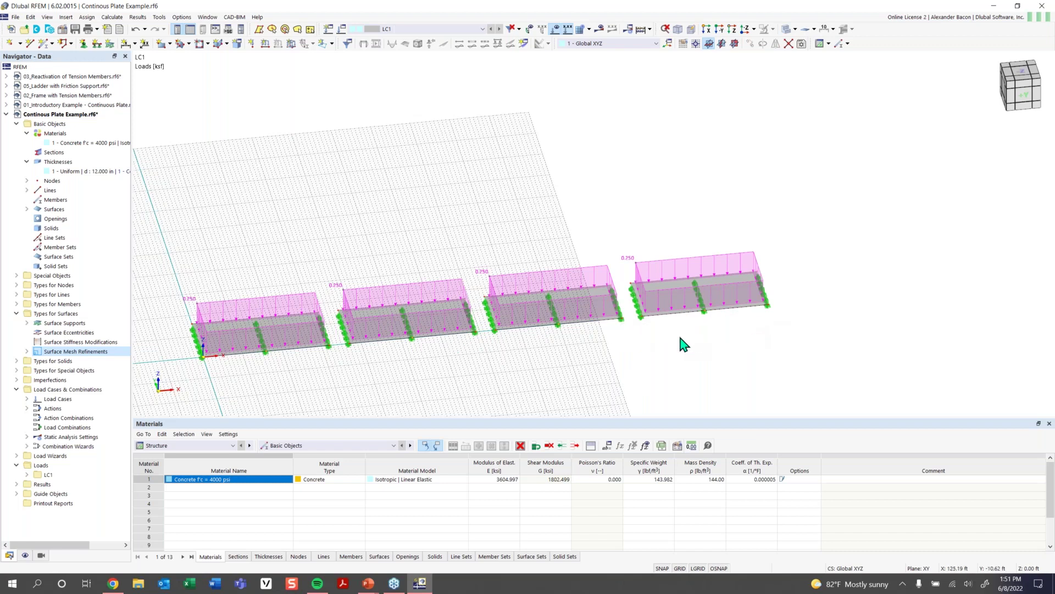
pyautogui.scroll(-1, 684, 342)
pyautogui.moveTo(639, 392); pyautogui.dragTo(595, 341, button='middle')
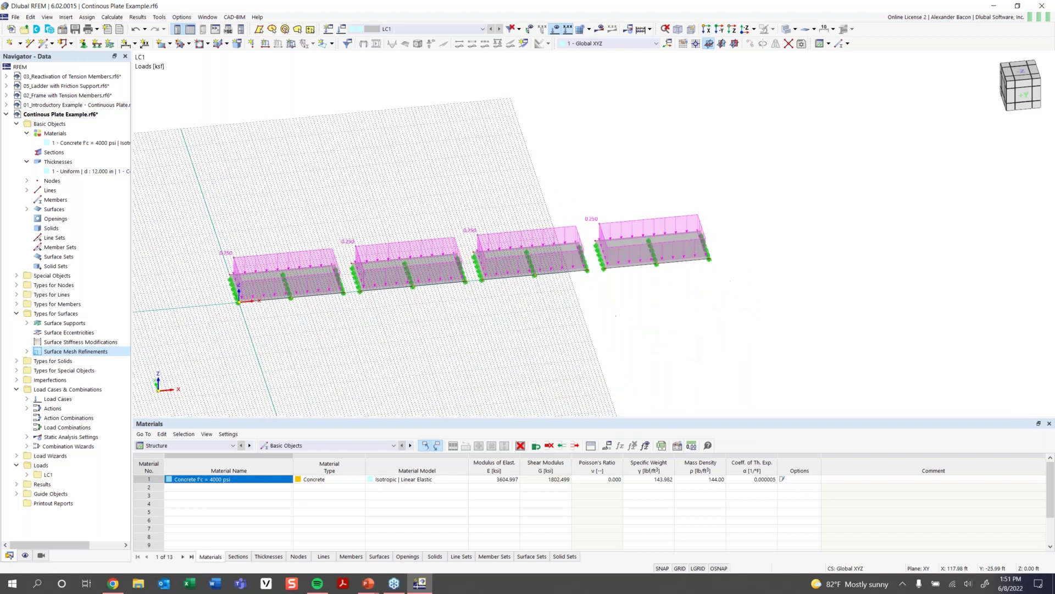
pyautogui.keyDown('ctrl'); pyautogui.moveTo(639, 312); pyautogui.dragTo(621, 311, button='middle'); pyautogui.keyUp('ctrl')
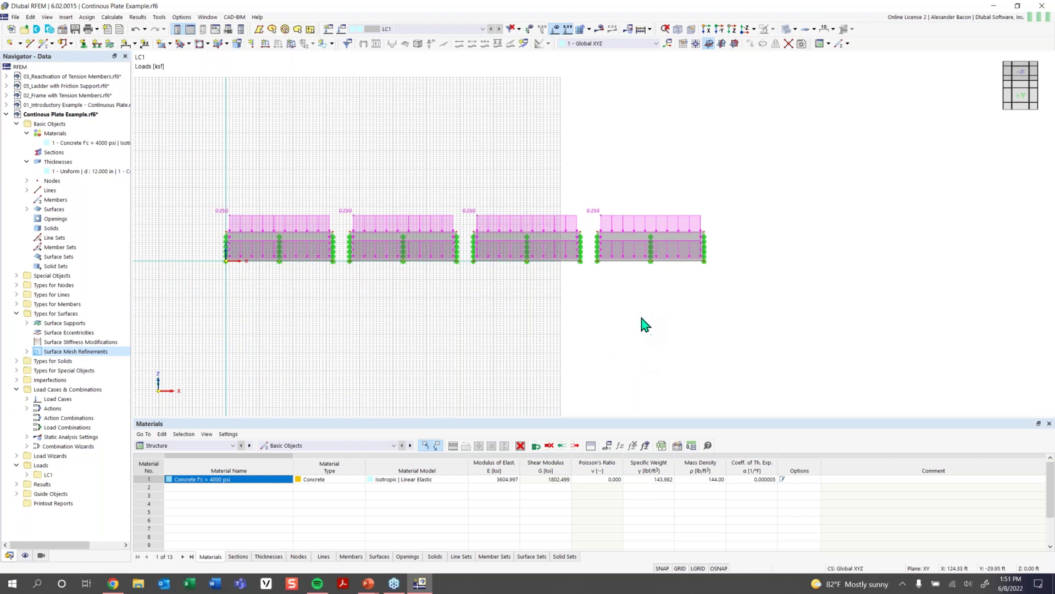
pyautogui.moveTo(632, 320); pyautogui.dragTo(589, 327, button='middle')
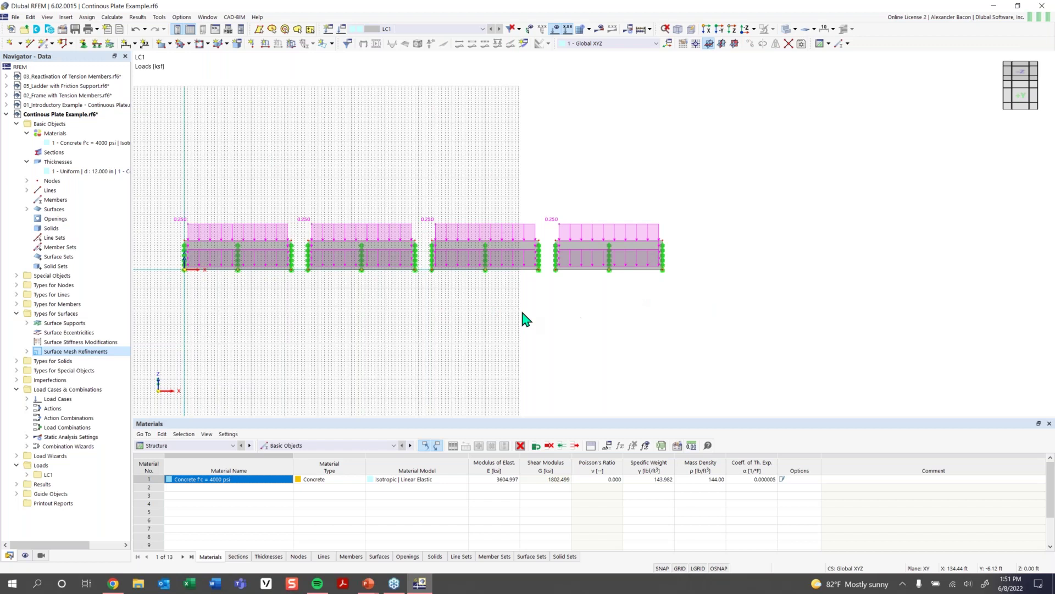
pyautogui.scroll(-1, 431, 311)
pyautogui.moveTo(431, 311); pyautogui.dragTo(543, 310, button='middle')
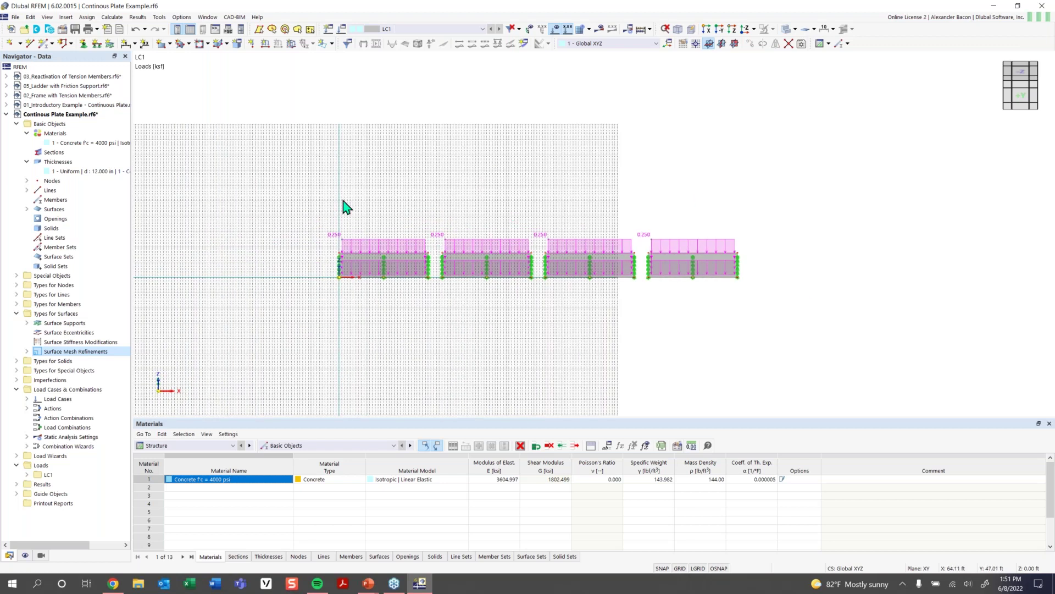
pyautogui.moveTo(797, 191); pyautogui.dragTo(207, 358)
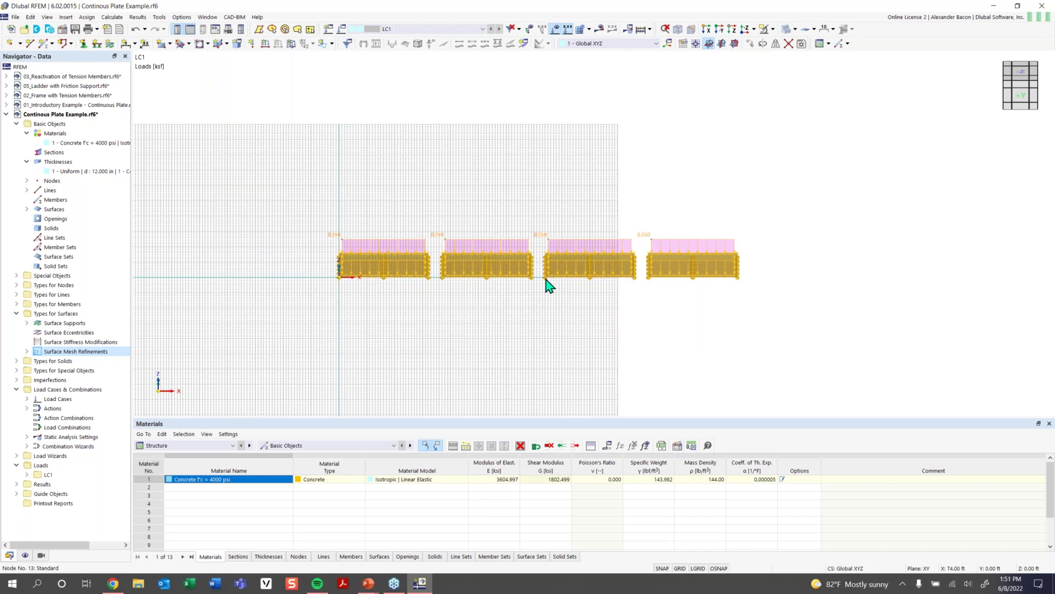
pyautogui.moveTo(546, 289); pyautogui.dragTo(342, 278)
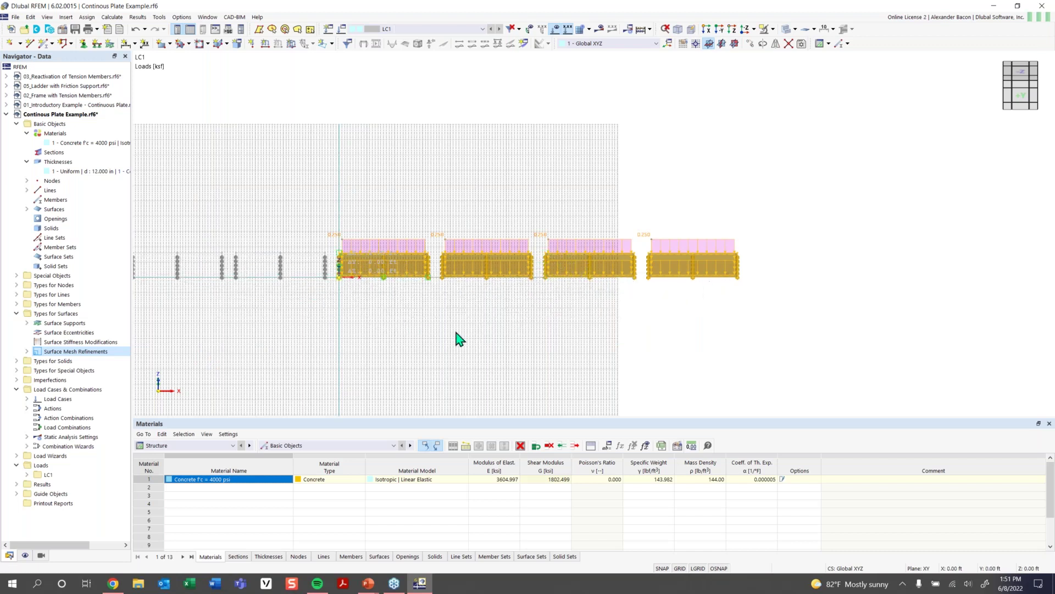
pyautogui.click(456, 332)
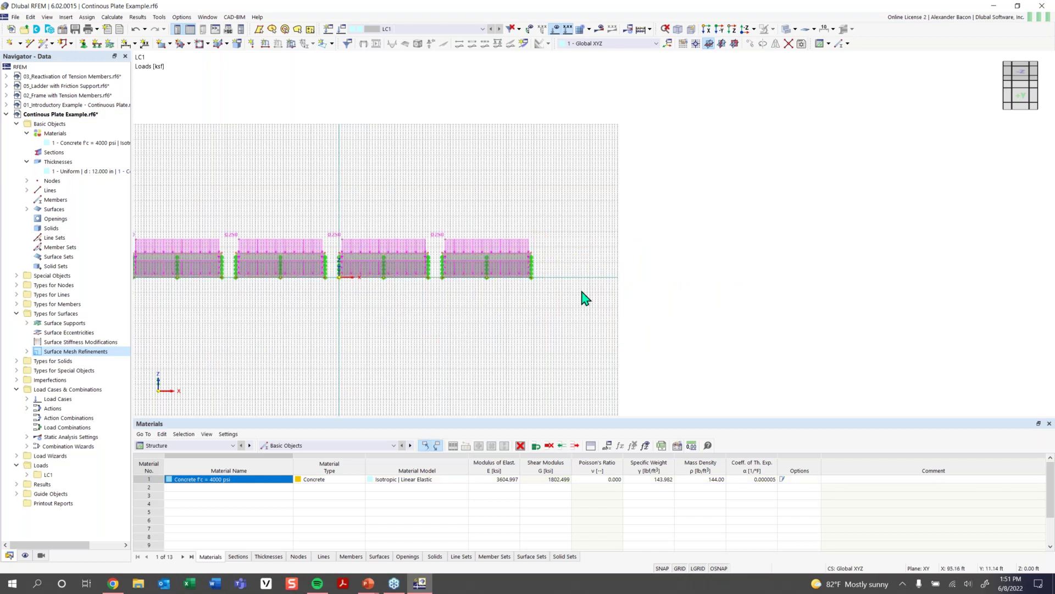
# - View the row of plates in plan, looking straight down along -Z
pyautogui.scroll(3, 592, 263)
pyautogui.scroll(1, 595, 269)
pyautogui.keyDown('ctrl'); pyautogui.moveTo(533, 273); pyautogui.dragTo(618, 236, button='middle'); pyautogui.keyUp('ctrl')
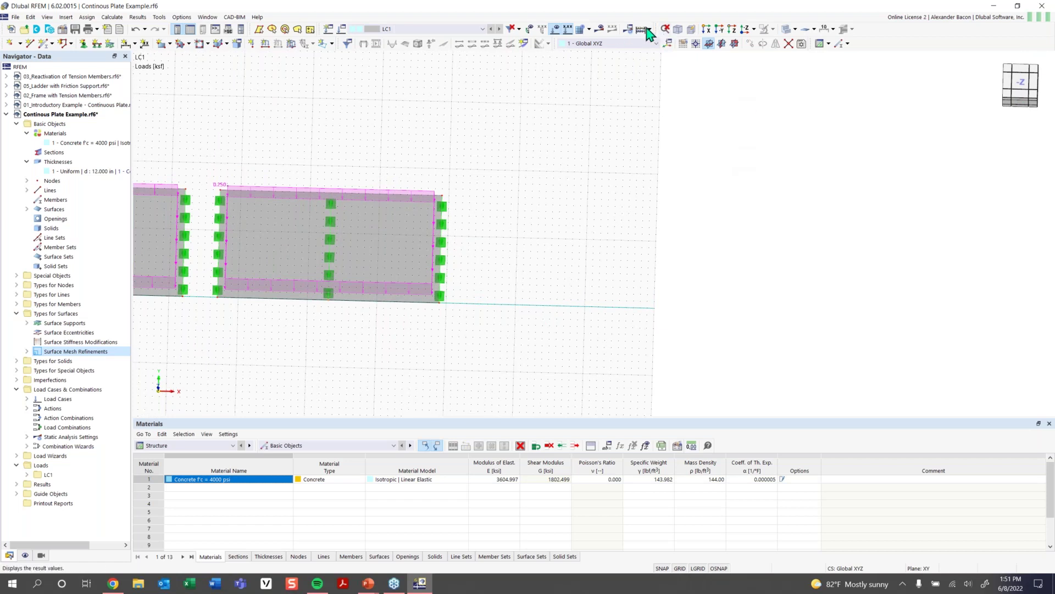
pyautogui.click(749, 37)
pyautogui.moveTo(651, 317); pyautogui.dragTo(439, 323, button='middle')
pyautogui.moveTo(671, 329); pyautogui.dragTo(510, 337, button='middle')
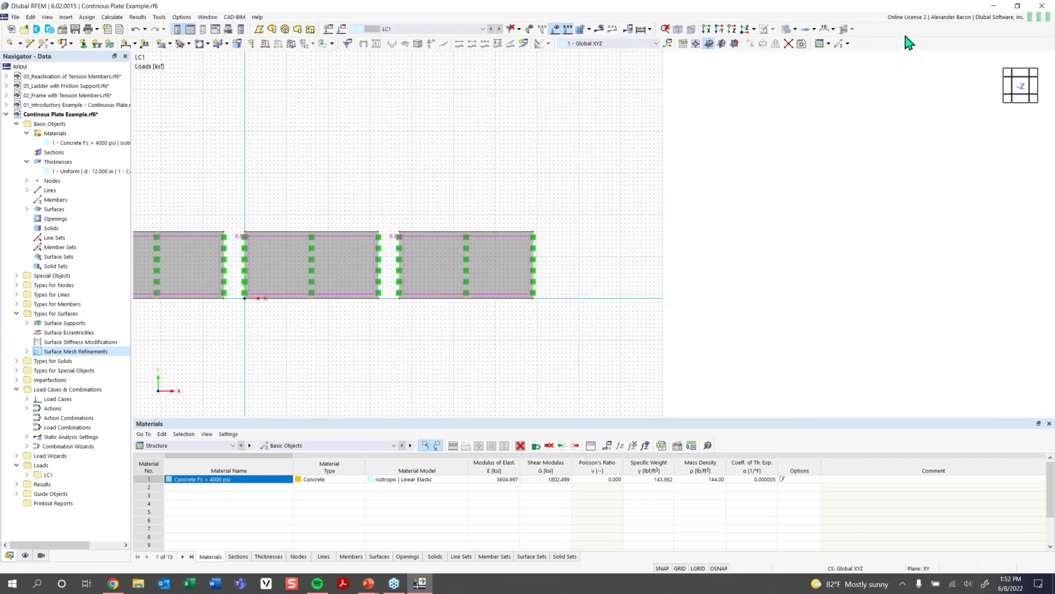
# - Start a new single beam member with a massive rectangular section from the library, using the Concrete f'c = 4000 psi material
pyautogui.click(41, 44)
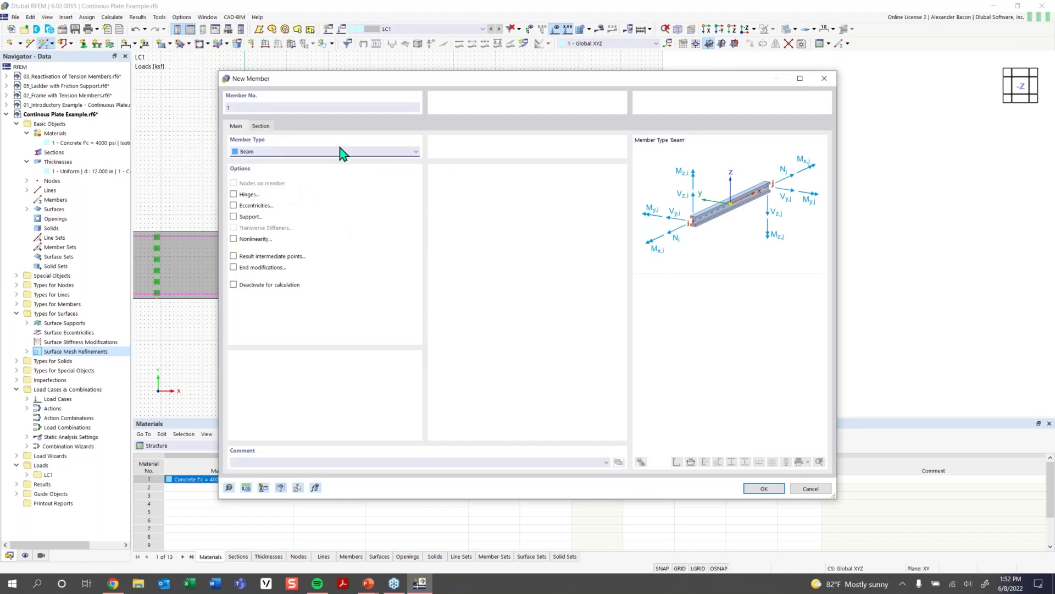
pyautogui.click(265, 130)
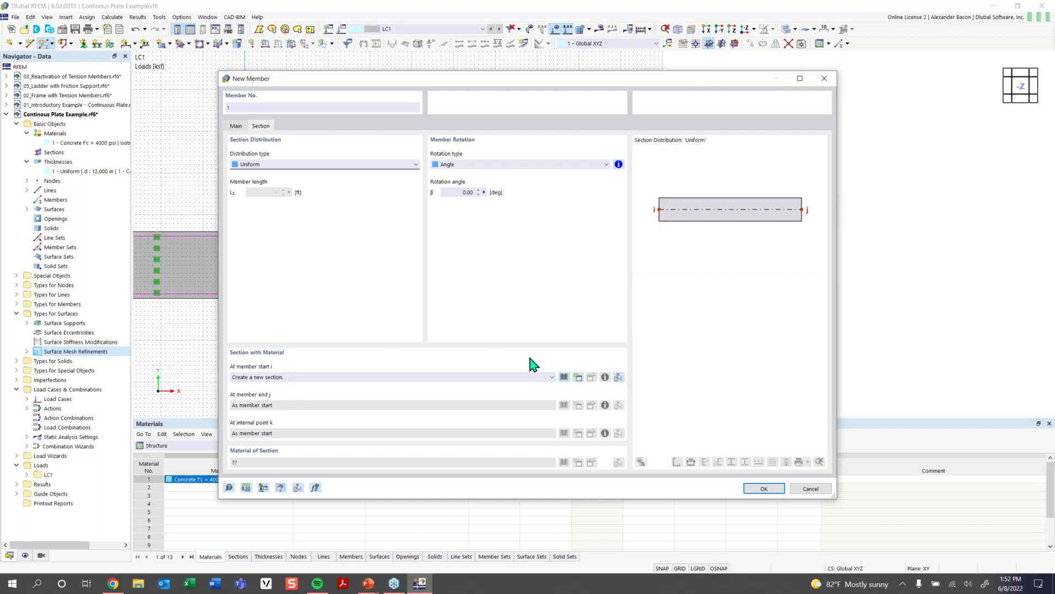
pyautogui.click(564, 377)
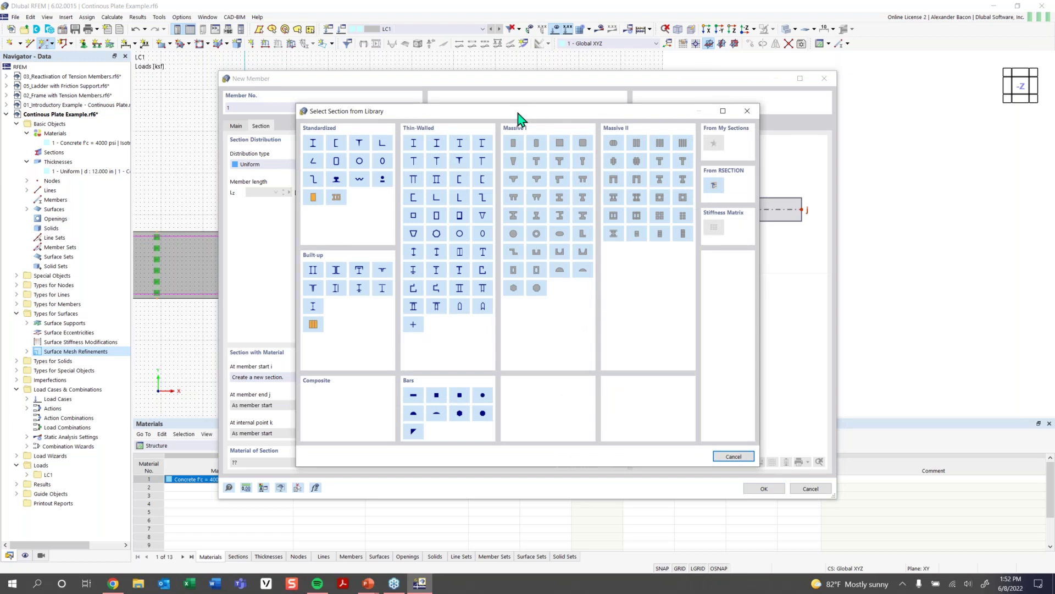
pyautogui.moveTo(530, 120); pyautogui.dragTo(500, 117)
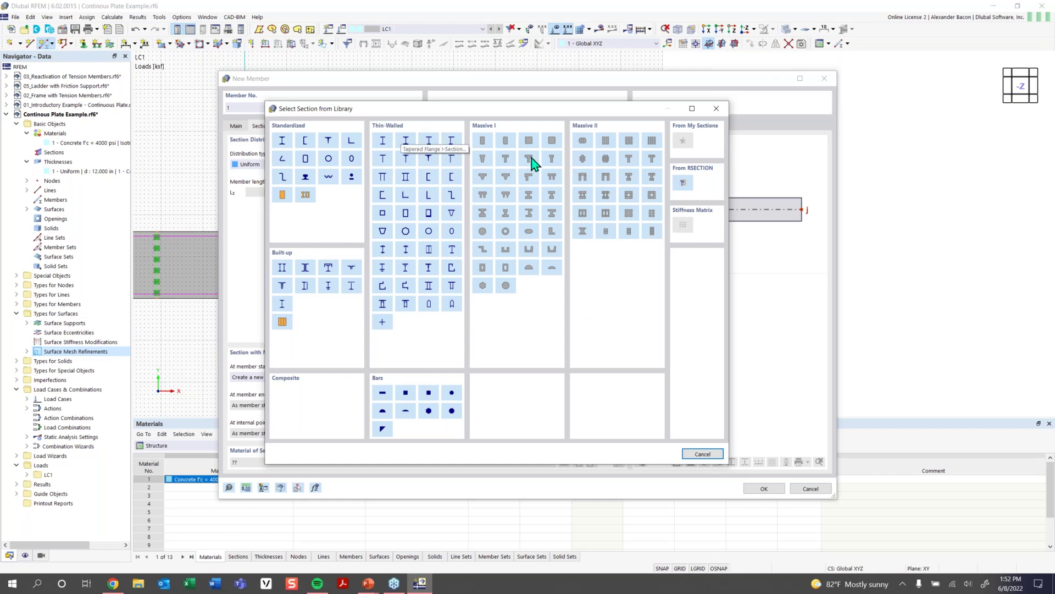
pyautogui.click(483, 144)
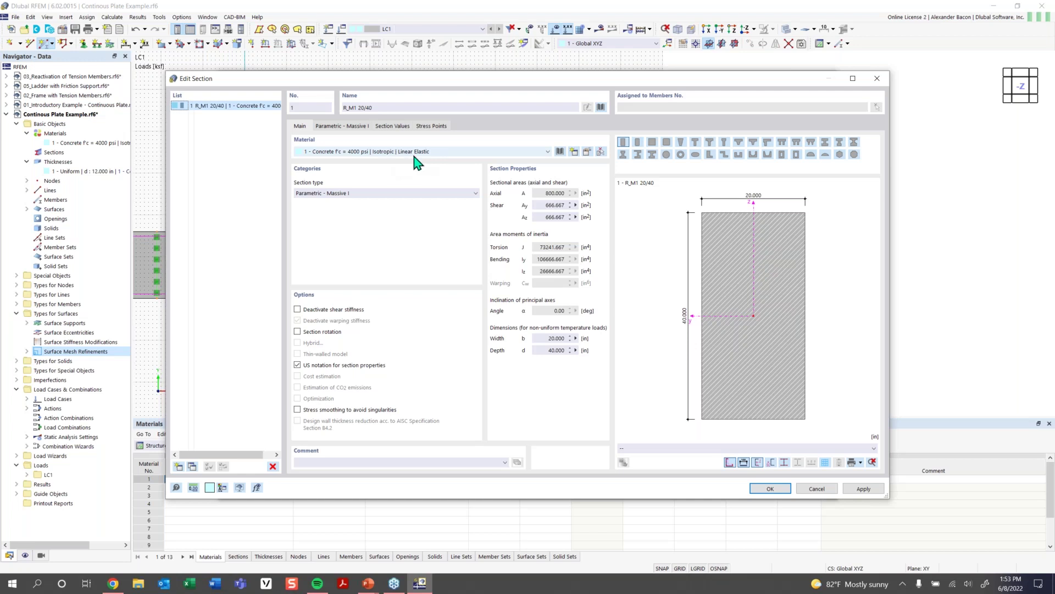
pyautogui.click(561, 151)
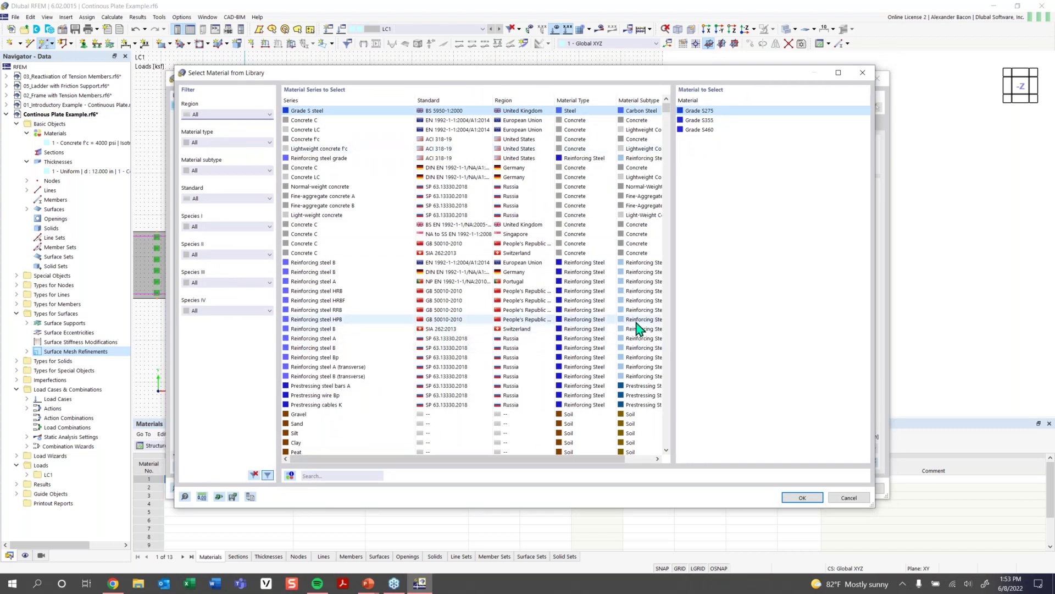
pyautogui.click(862, 74)
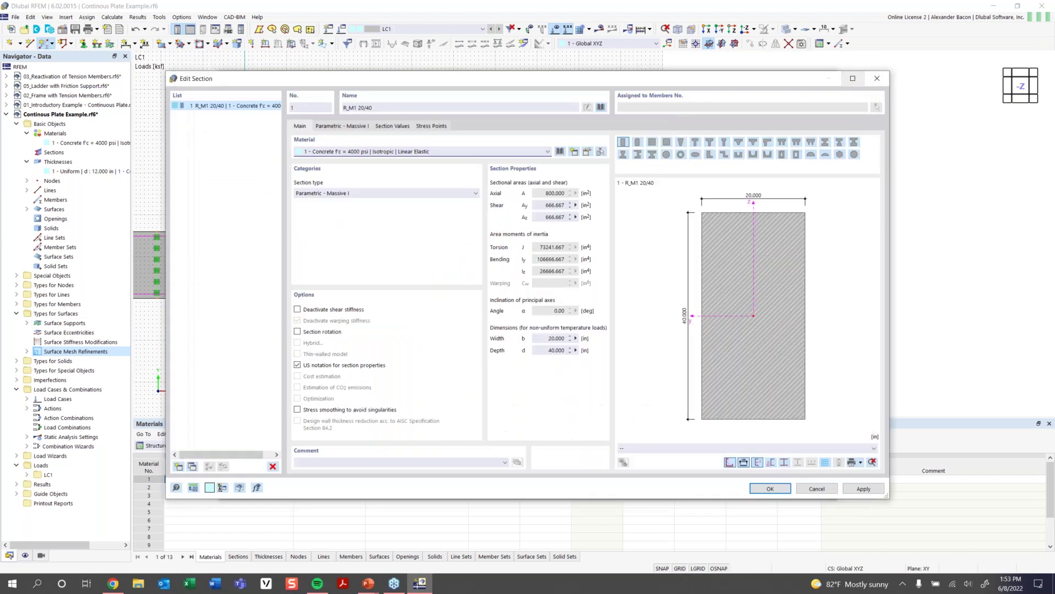
# - Set the rectangular section's width b to 40 in and depth d to 12 in
pyautogui.click(352, 126)
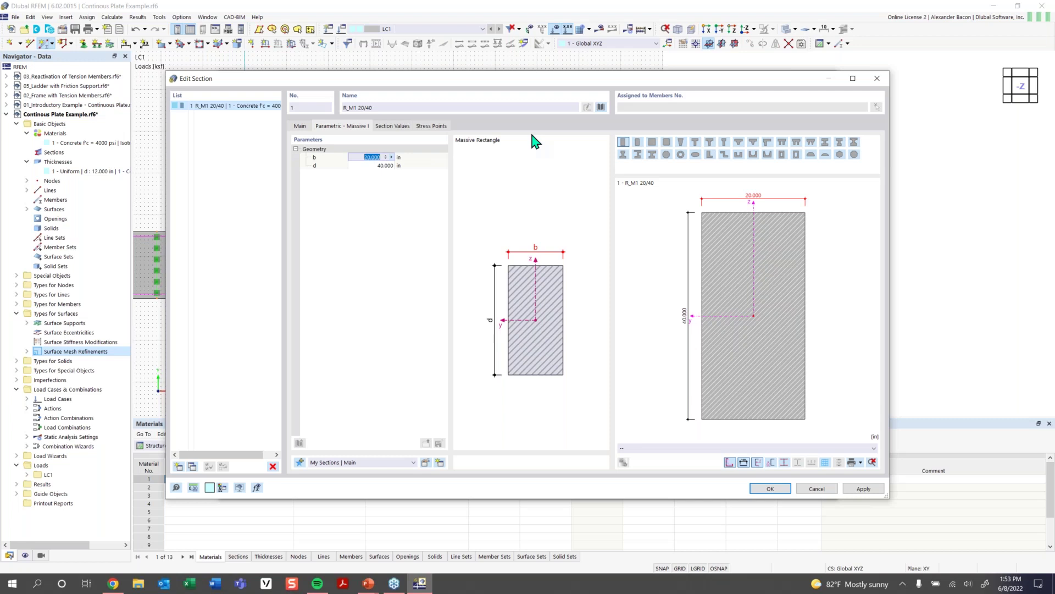
pyautogui.write('40')
pyautogui.click(372, 166)
pyautogui.write('12')
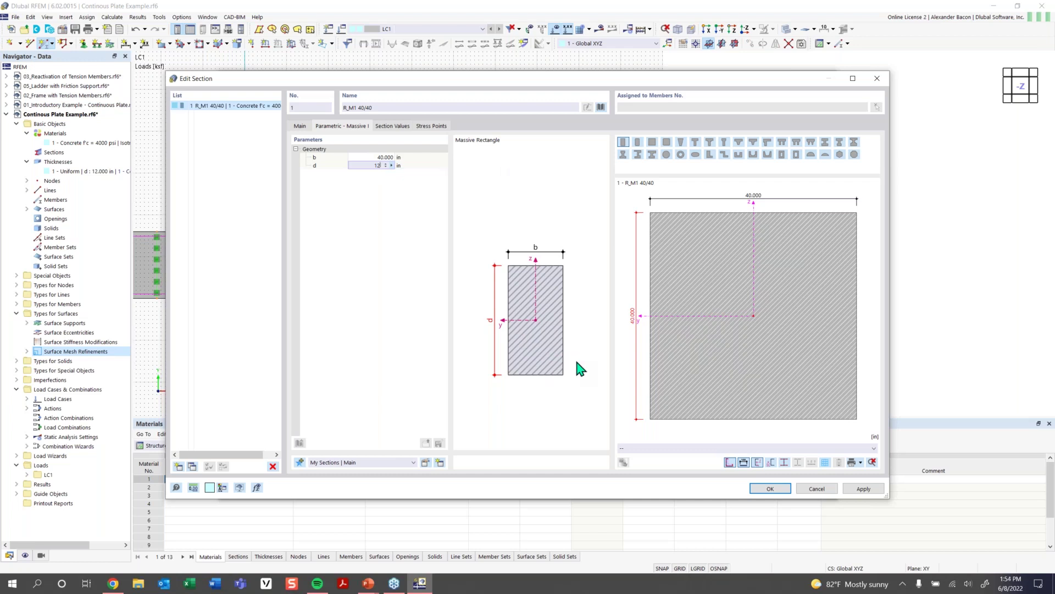
pyautogui.click(769, 488)
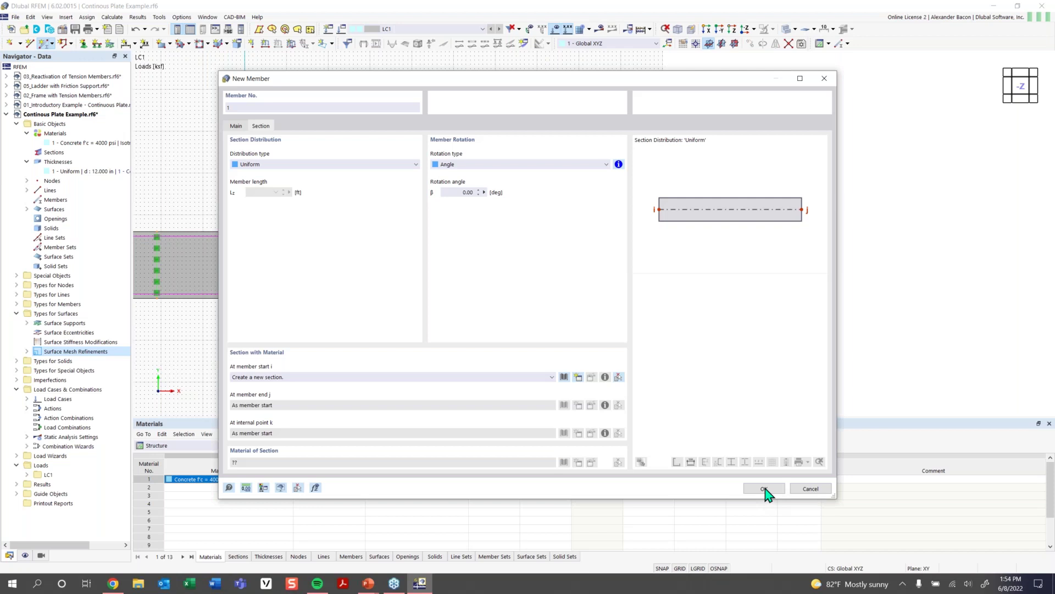
# - Try to draw a 16 ft beam along X beyond the last plate, starting at X 74 ft, Y 8 ft
pyautogui.click(766, 489)
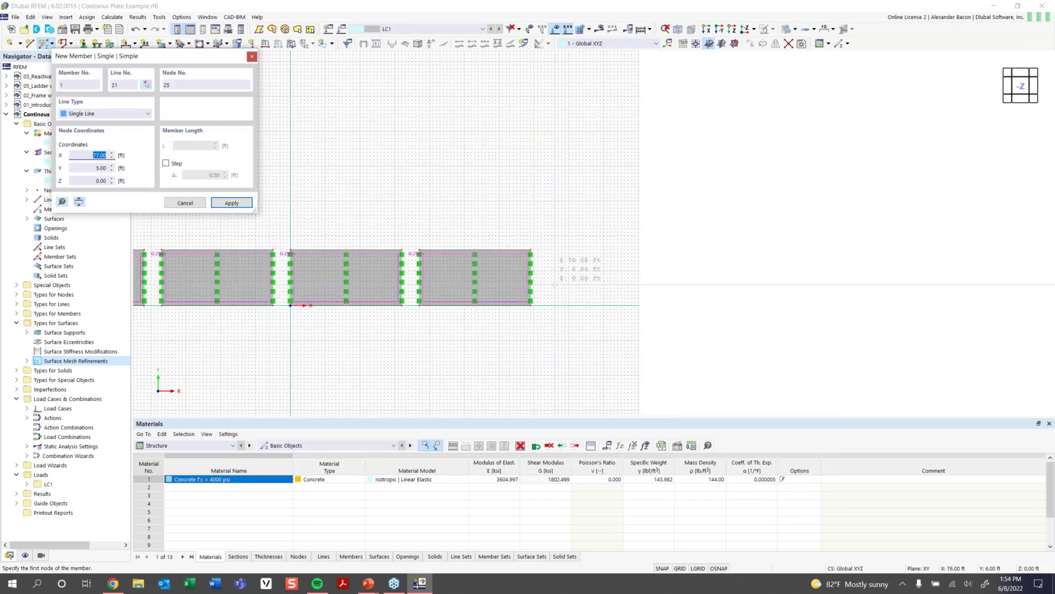
pyautogui.scroll(2, 554, 283)
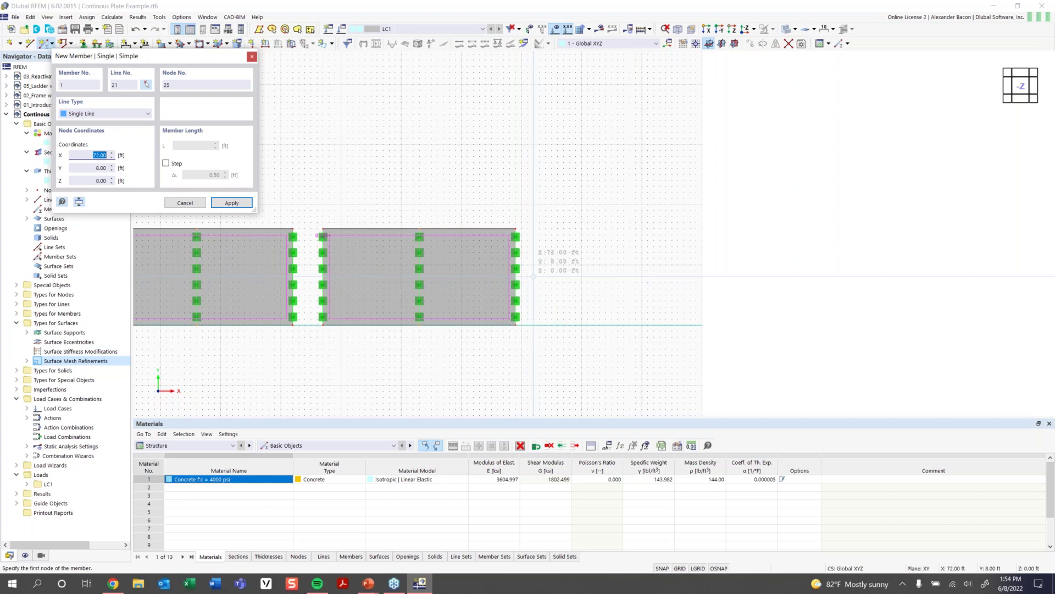
pyautogui.click(545, 277)
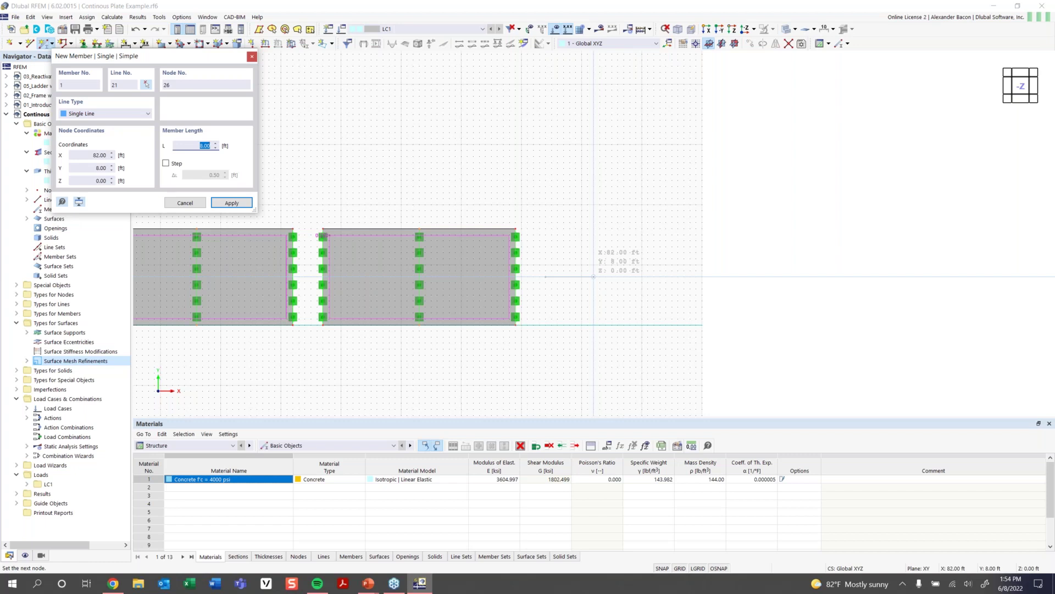
pyautogui.write('16')
pyautogui.press('Return')
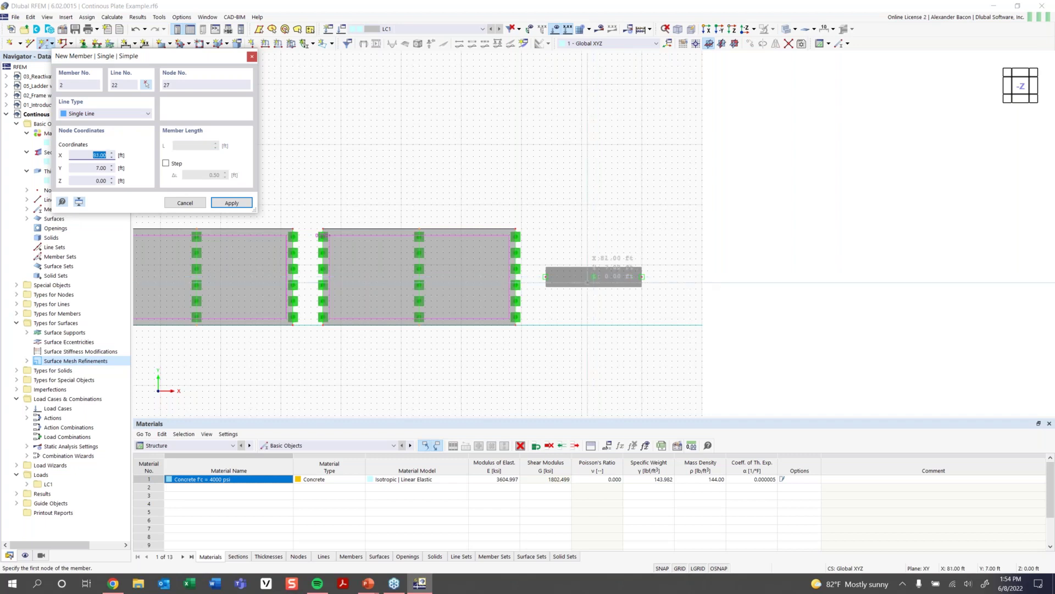
pyautogui.press('Escape')
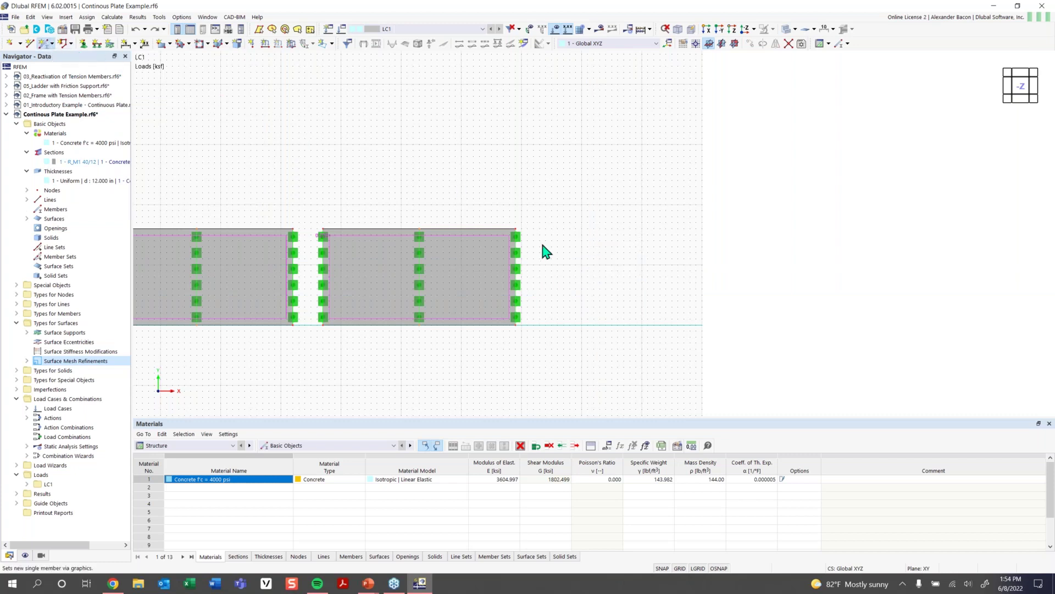
# - Draw a 32 ft beam along X beyond the last plate, starting at X 74 ft, Y 8 ft, Z 0 ft
pyautogui.click(765, 489)
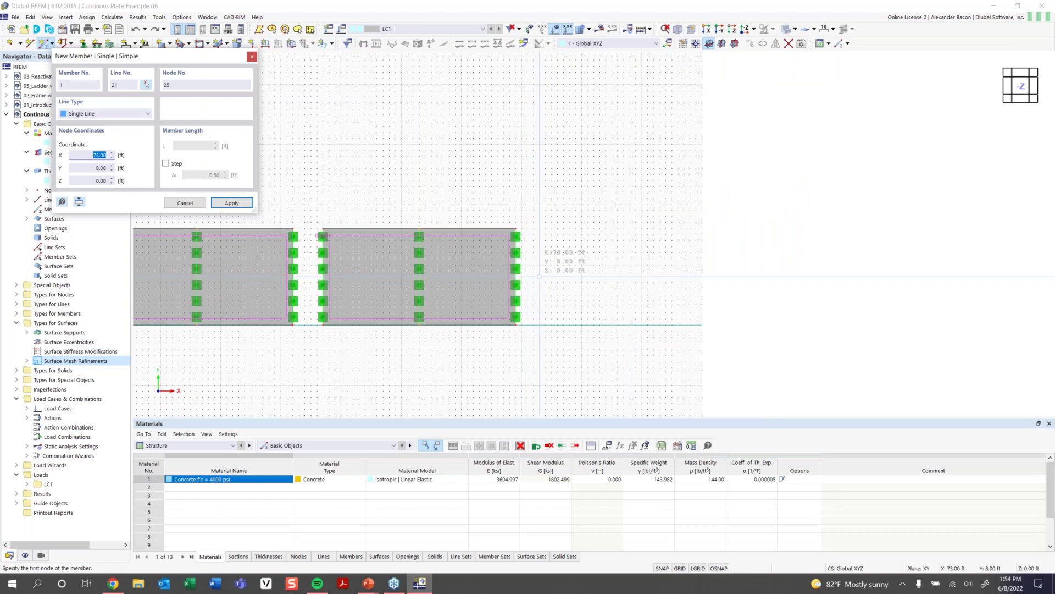
pyautogui.click(545, 277)
pyautogui.write('32')
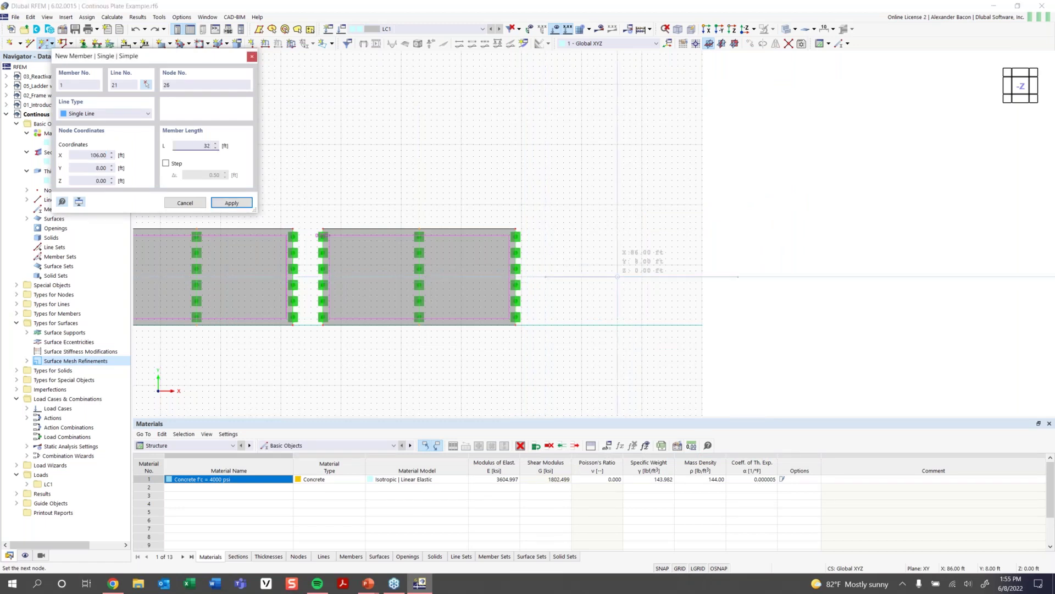
pyautogui.click(617, 277)
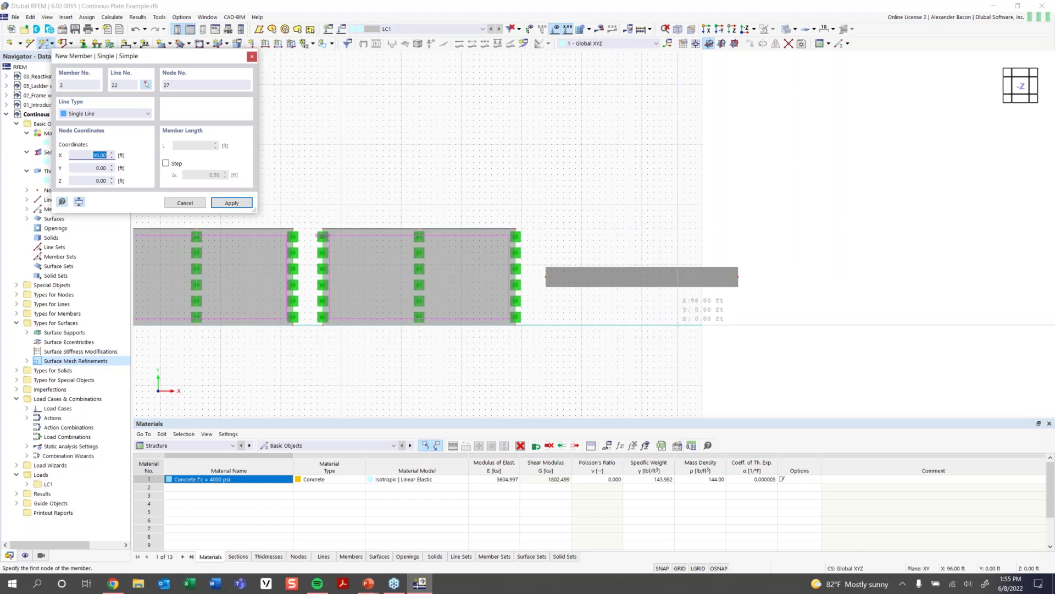
pyautogui.press('Escape')
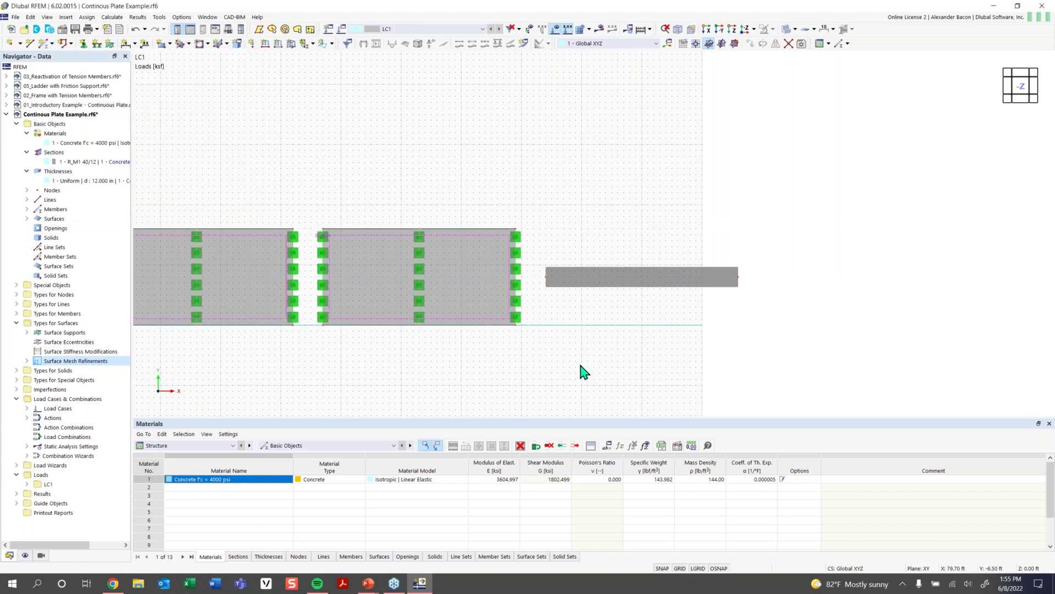
# - Add one intermediate node on the 32 ft beam, using the option that creates 'On Member' nodes without dividing the member
pyautogui.keyDown('ctrl'); pyautogui.moveTo(604, 330); pyautogui.dragTo(587, 281, button='middle'); pyautogui.keyUp('ctrl')
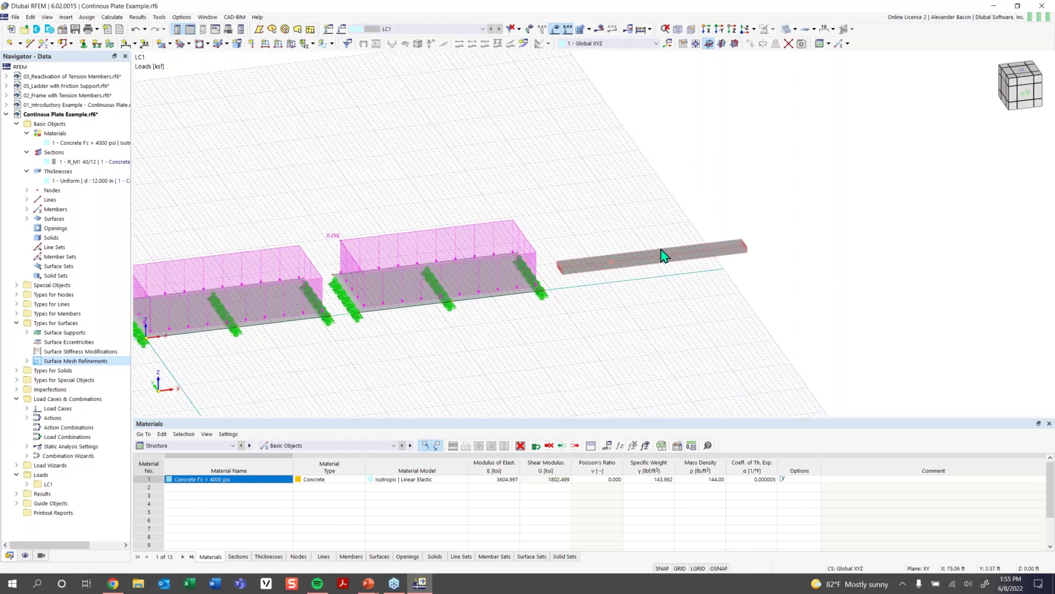
pyautogui.scroll(5, 638, 264)
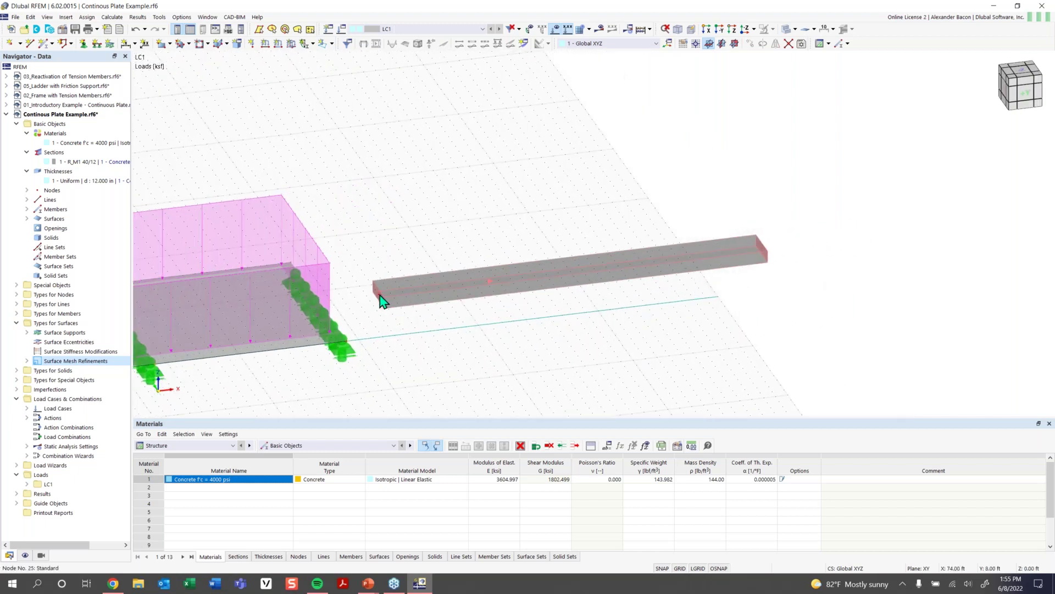
pyautogui.scroll(-3, 737, 254)
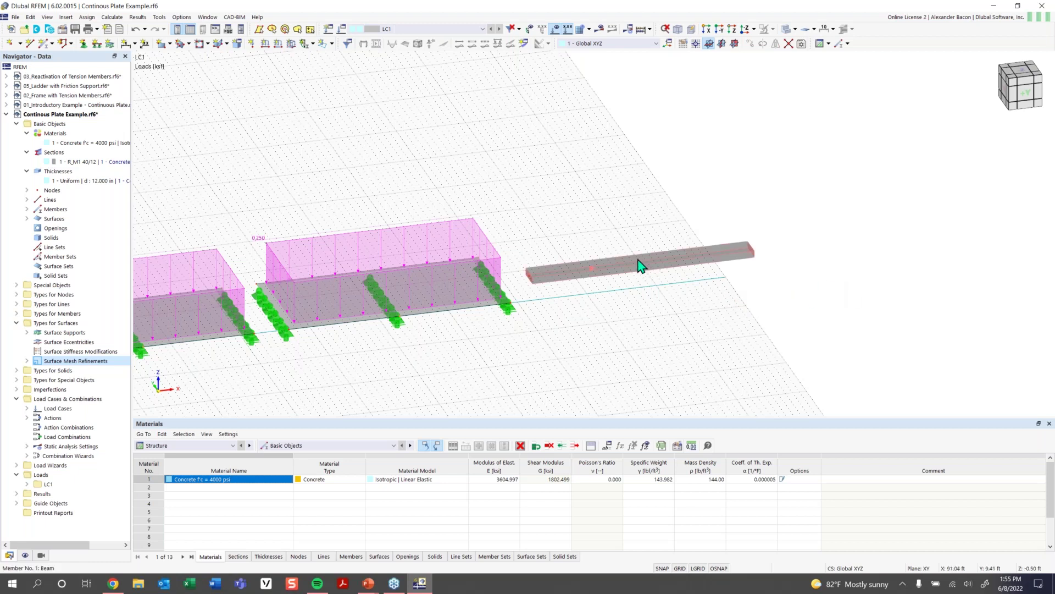
pyautogui.moveTo(639, 273)
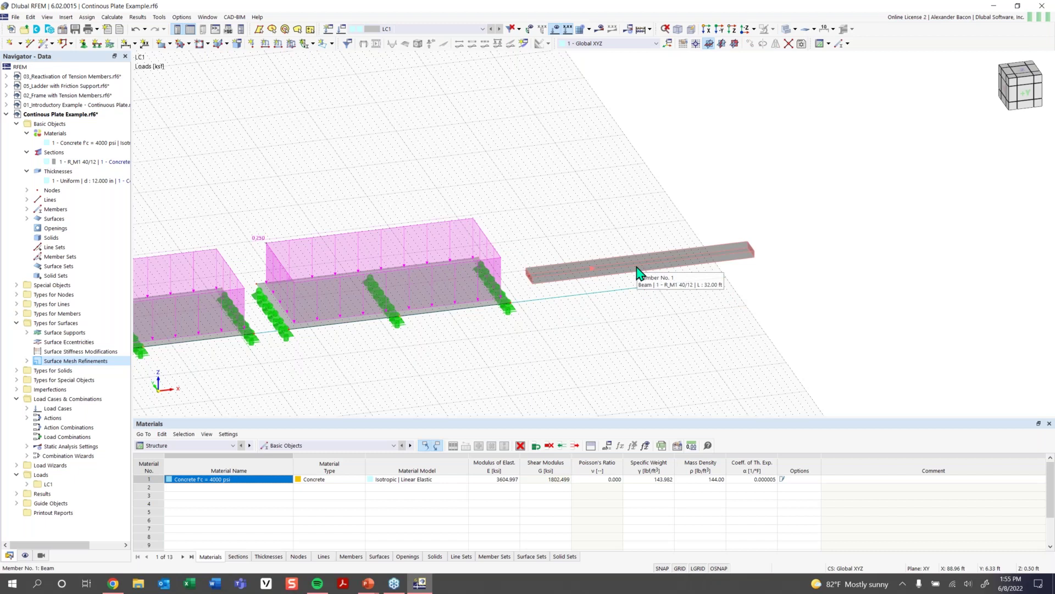
pyautogui.rightClick(640, 273)
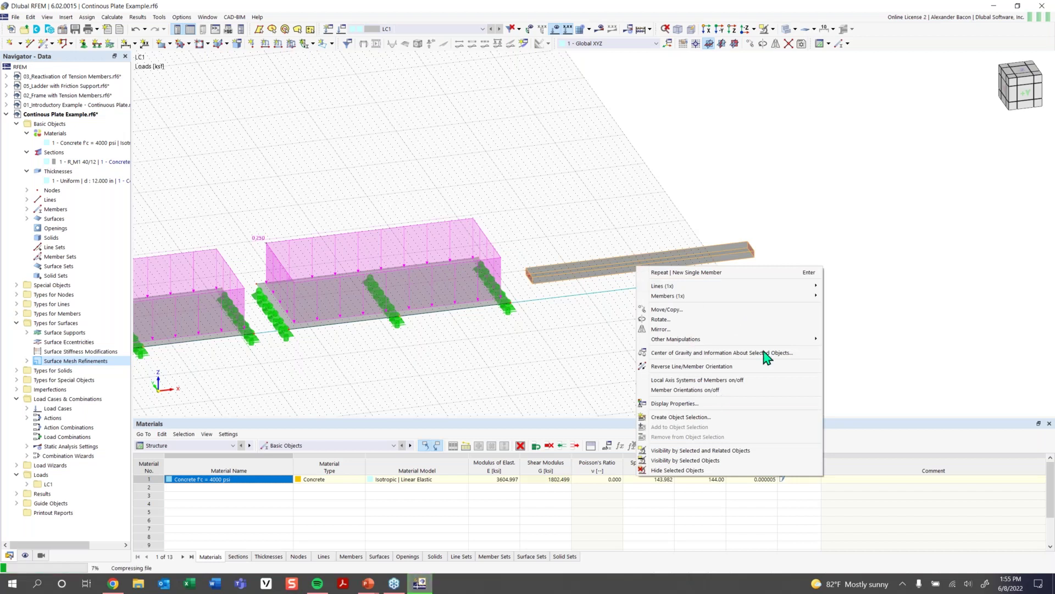
pyautogui.moveTo(752, 342)
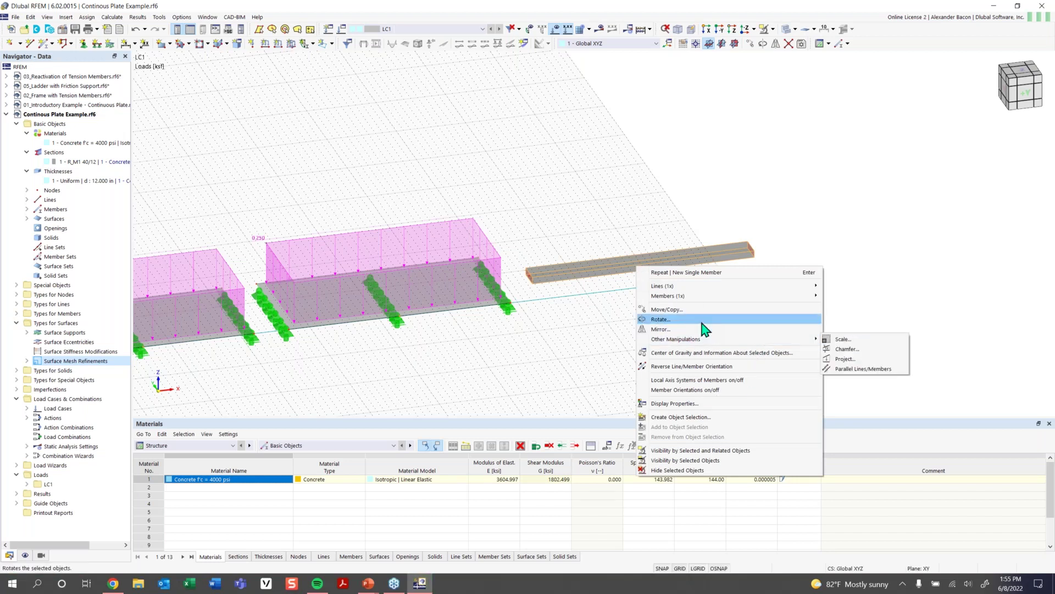
pyautogui.moveTo(682, 301)
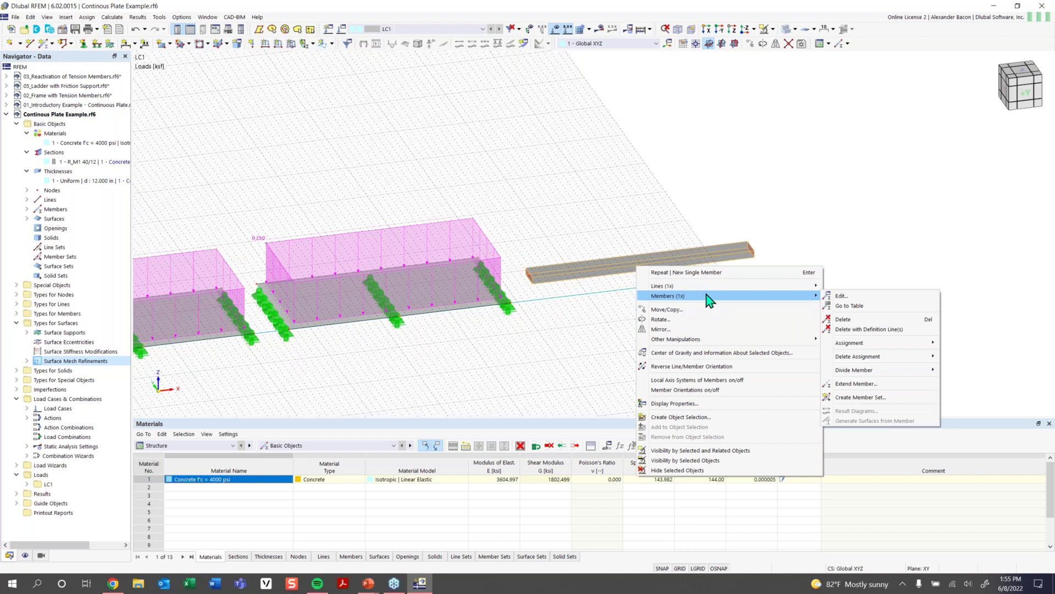
pyautogui.moveTo(870, 372)
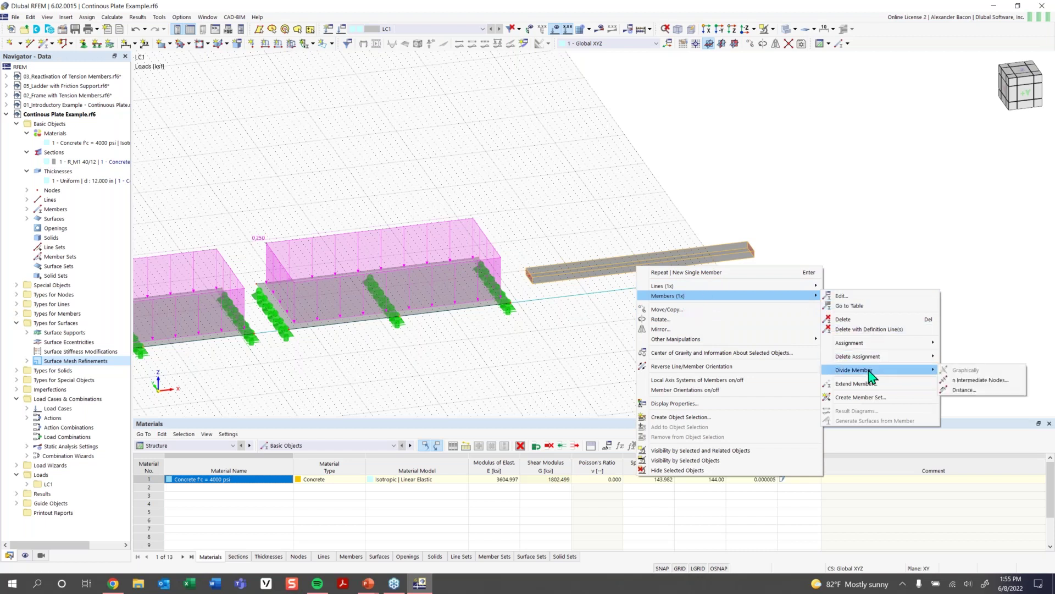
pyautogui.click(968, 380)
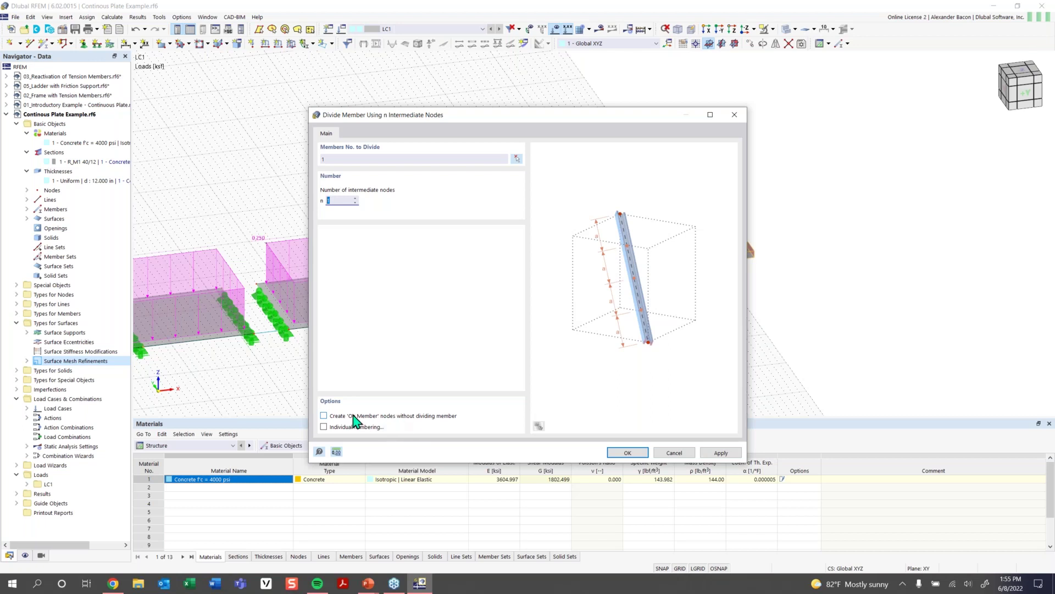
pyautogui.click(324, 416)
pyautogui.click(337, 200)
pyautogui.click(628, 452)
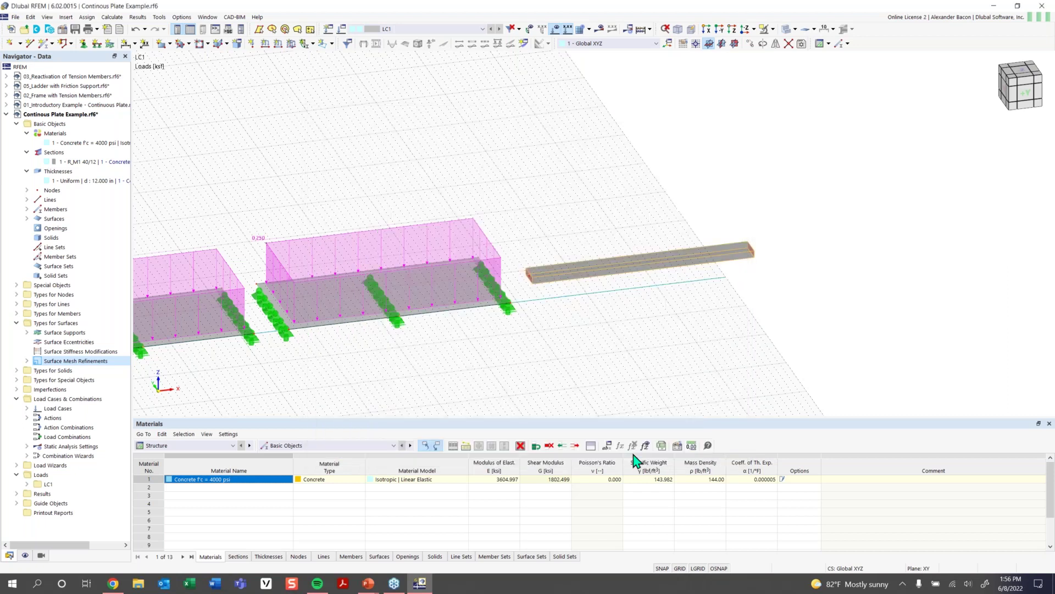
# - Assign a new nodal support to the beam's start node, restraining uX, uY, uZ, φX and φZ and leaving φY free
pyautogui.scroll(5, 643, 268)
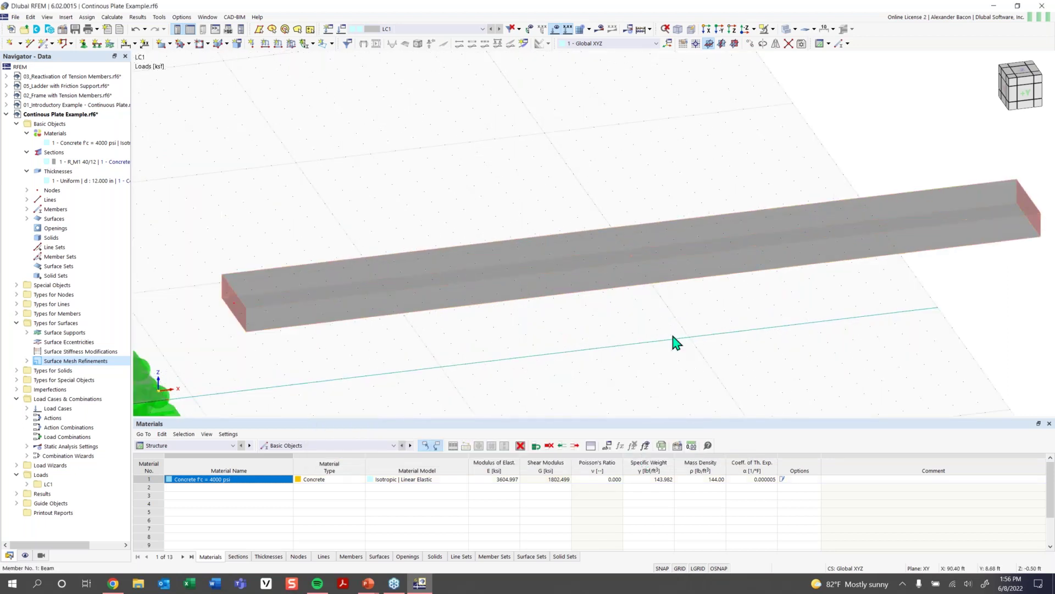
pyautogui.scroll(-5, 676, 340)
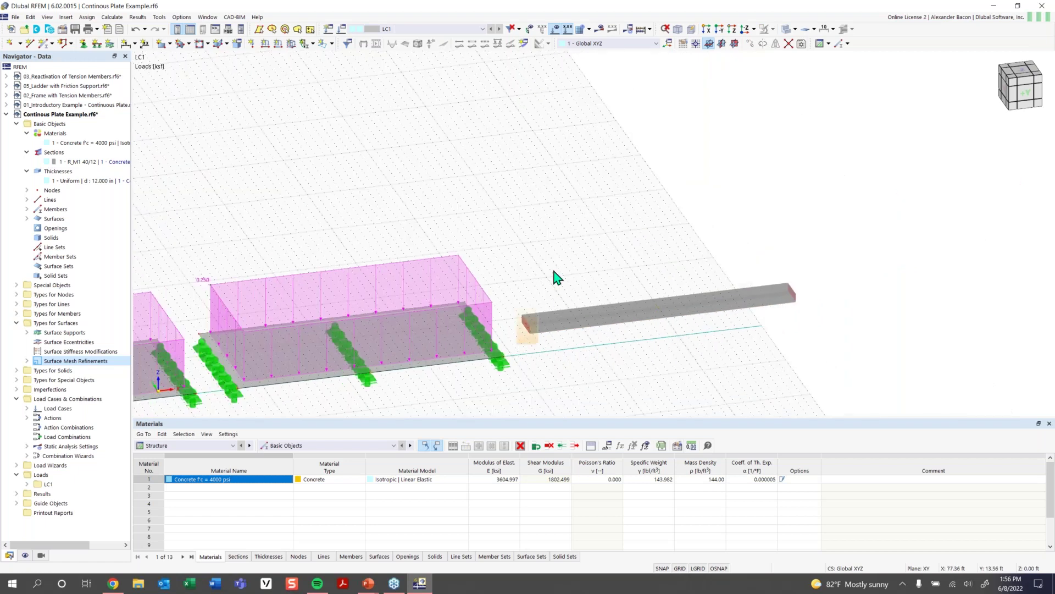
pyautogui.moveTo(533, 326)
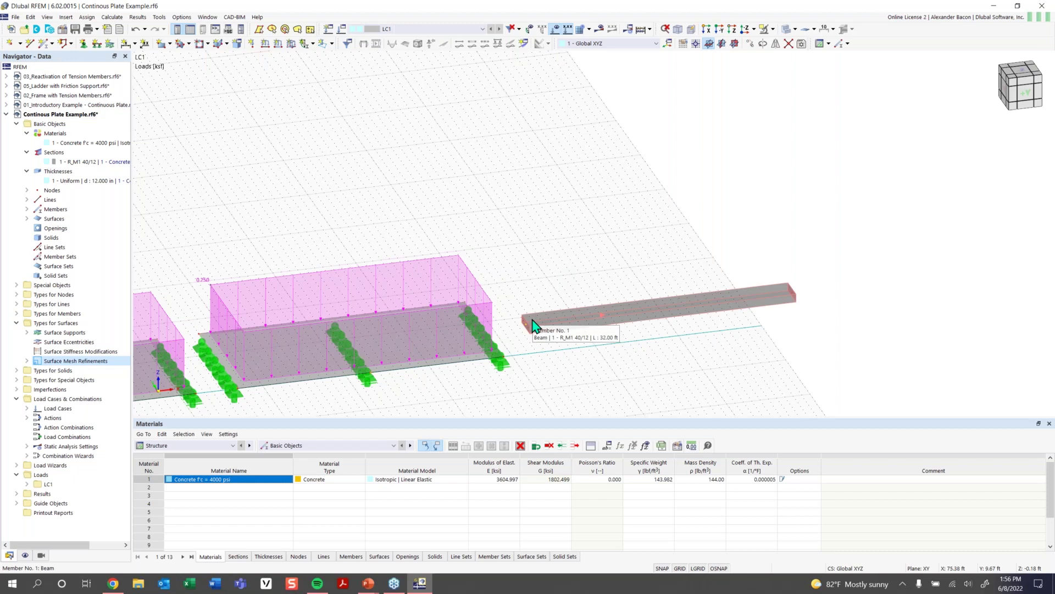
pyautogui.click(84, 43)
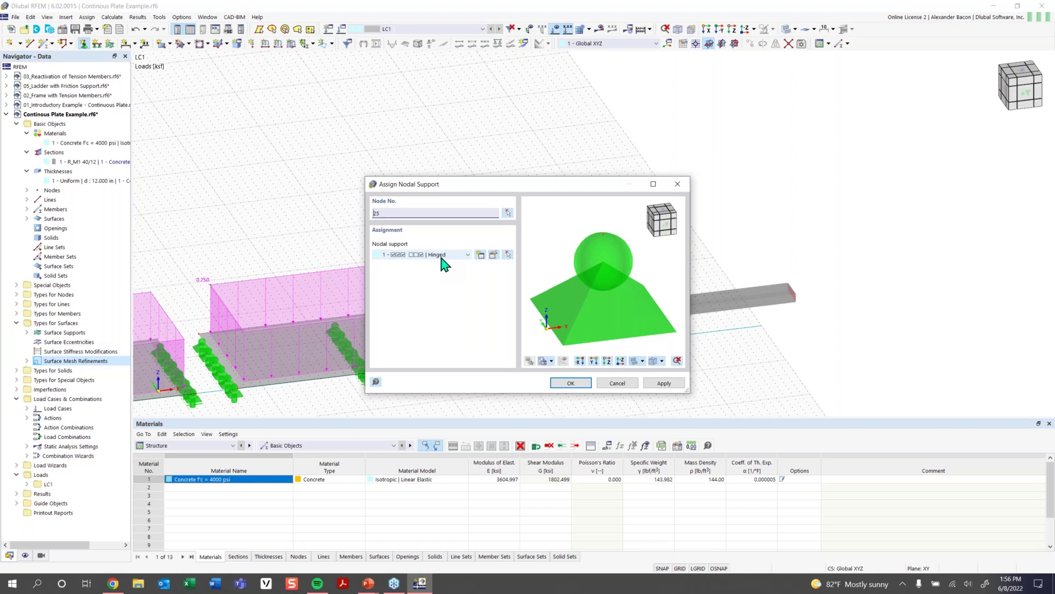
pyautogui.click(442, 255)
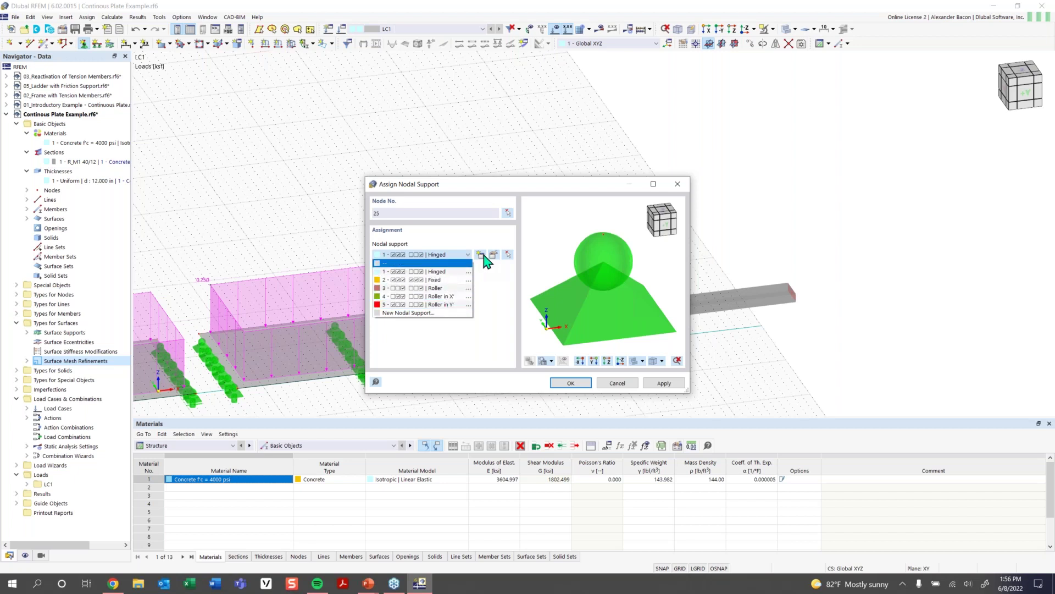
pyautogui.click(482, 256)
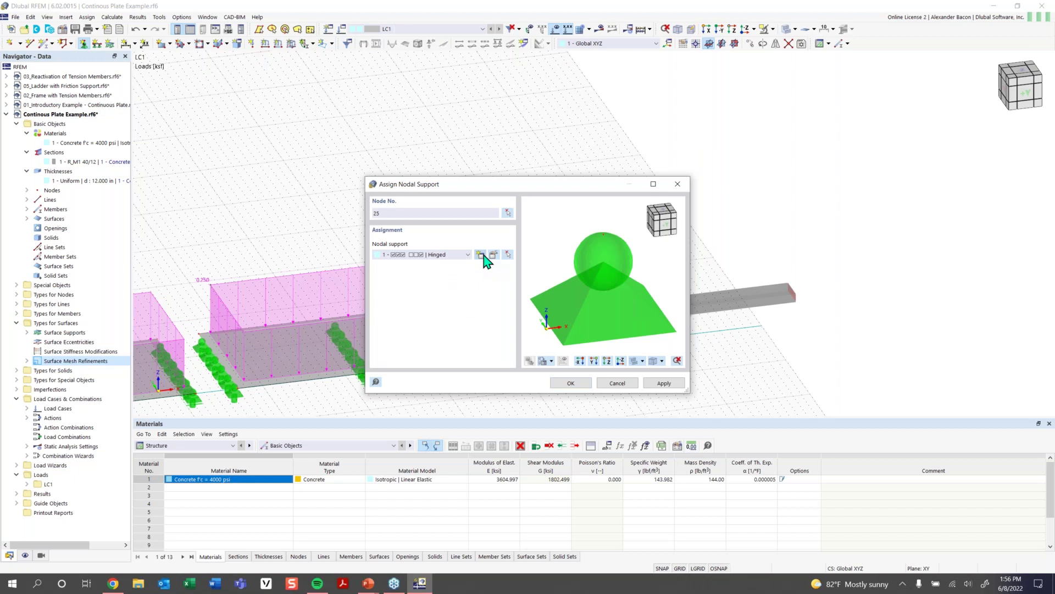
pyautogui.click(482, 255)
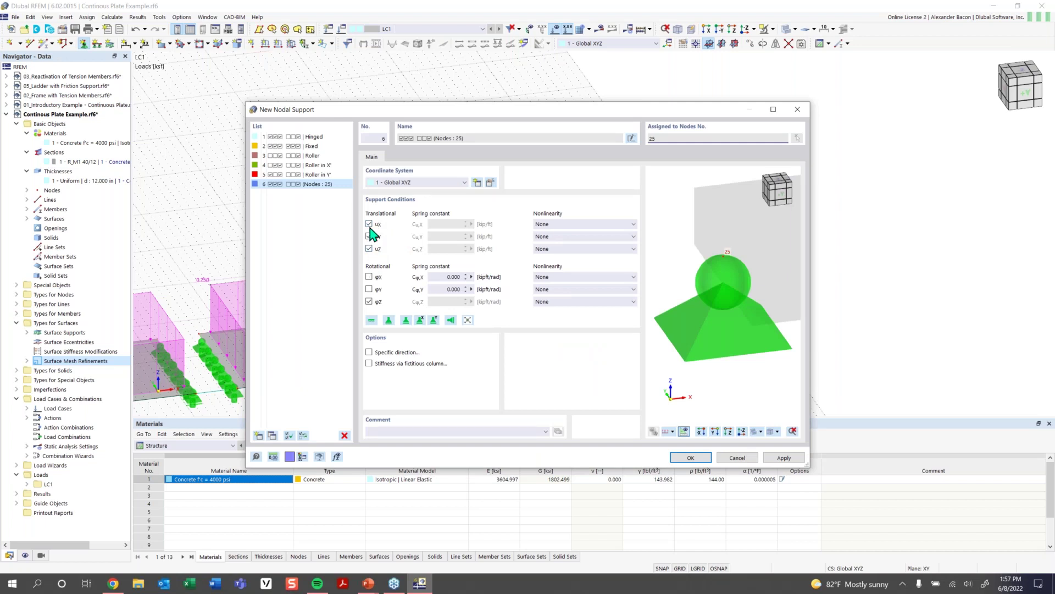
pyautogui.click(370, 277)
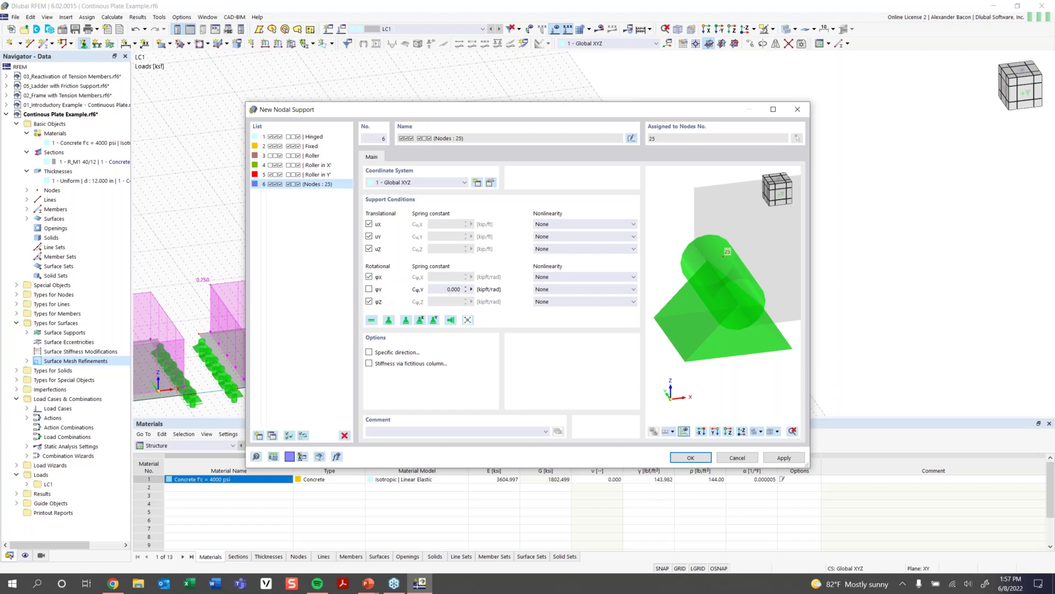
pyautogui.click(690, 457)
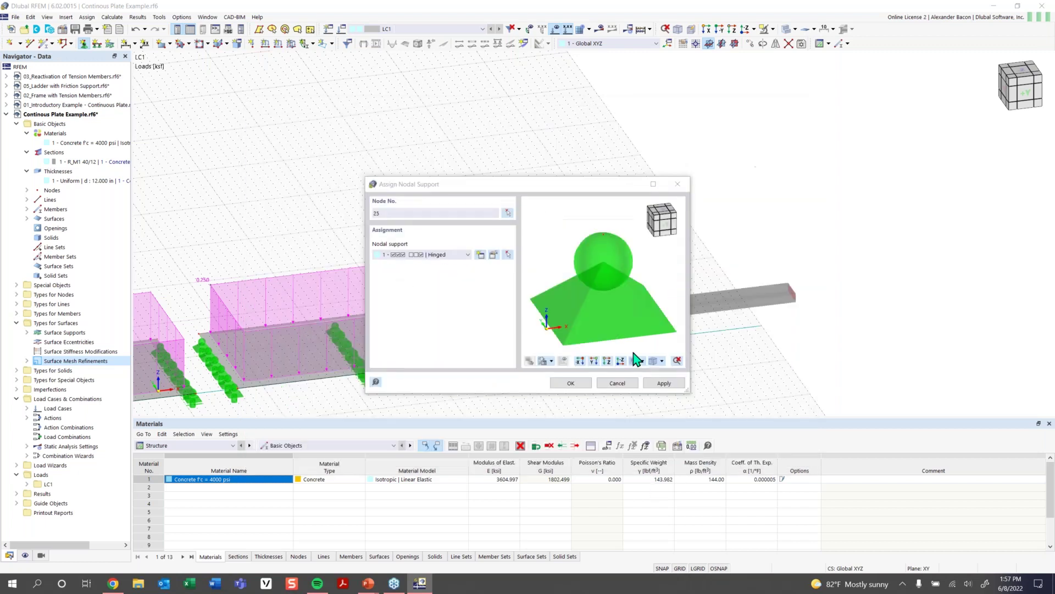
pyautogui.click(571, 383)
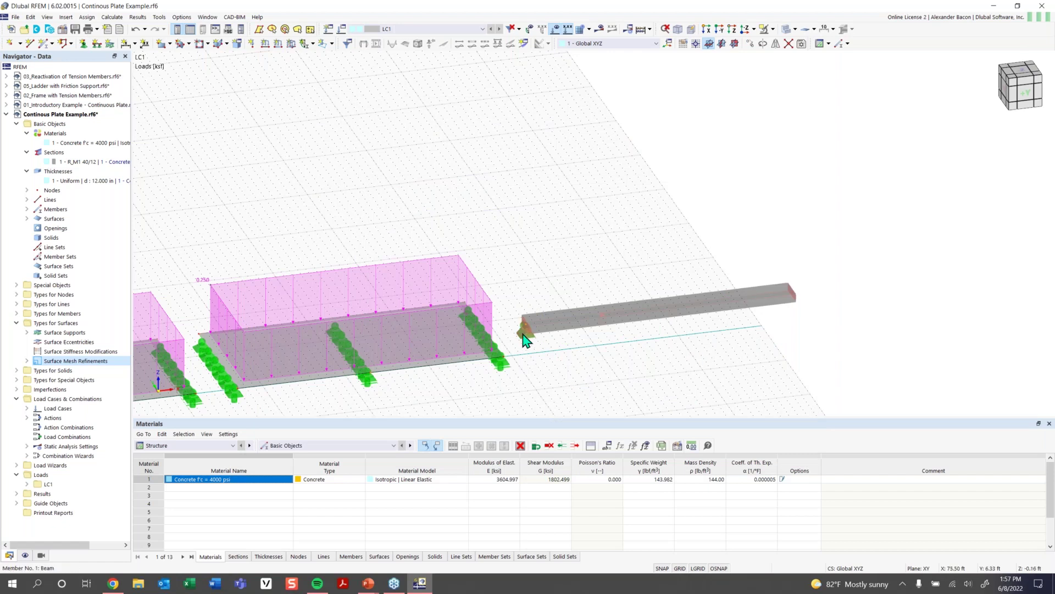
# - Try to assign the predefined 'Roller in X'' nodal support with node 25, the beam's start node, as the target
pyautogui.scroll(1, 527, 341)
pyautogui.scroll(1, 528, 342)
pyautogui.scroll(-1, 567, 346)
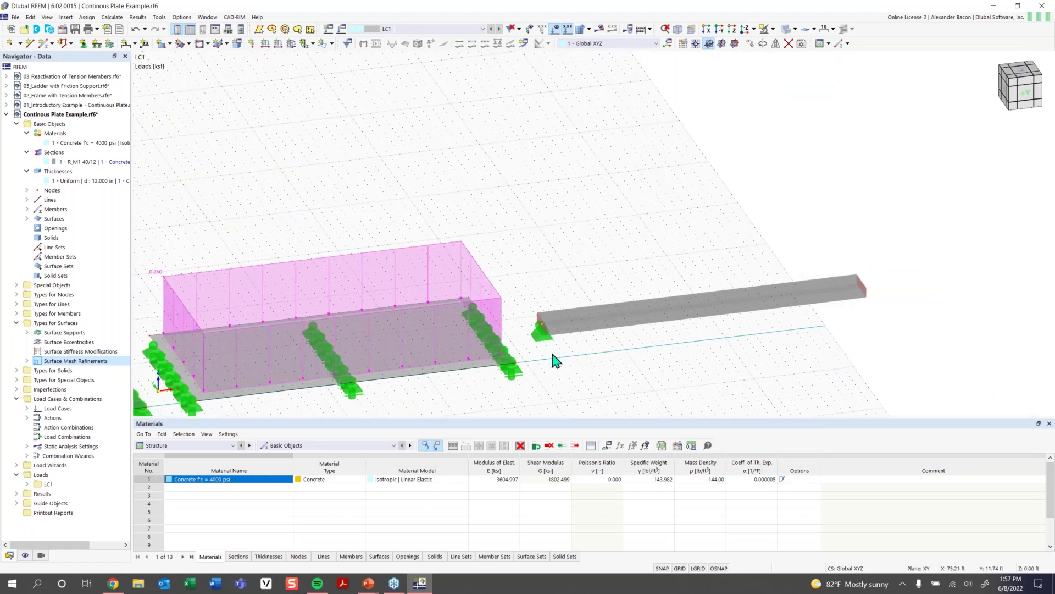
pyautogui.moveTo(632, 349); pyautogui.dragTo(485, 358, button='middle')
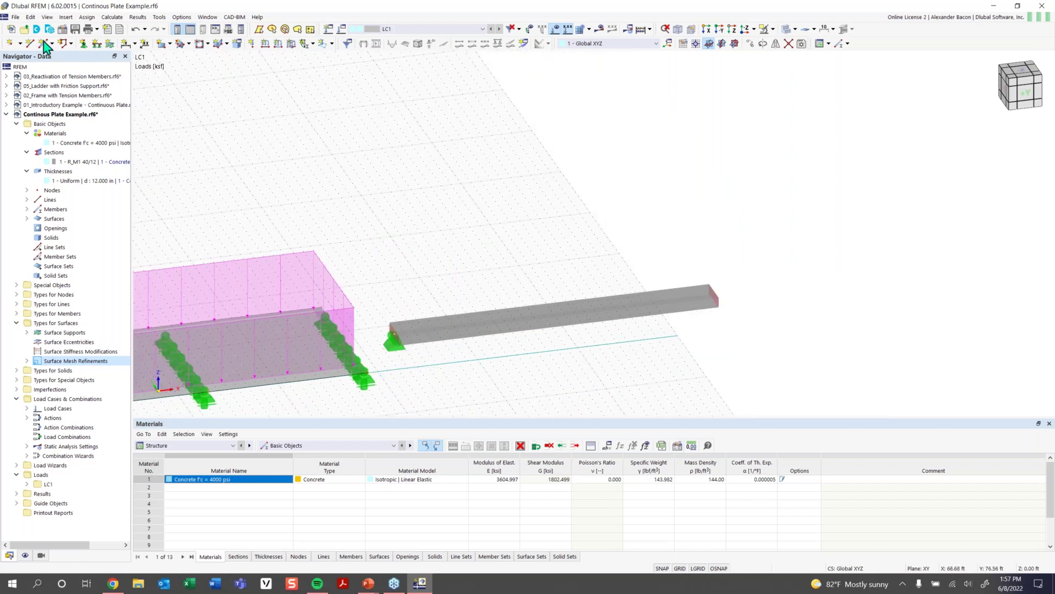
pyautogui.click(83, 43)
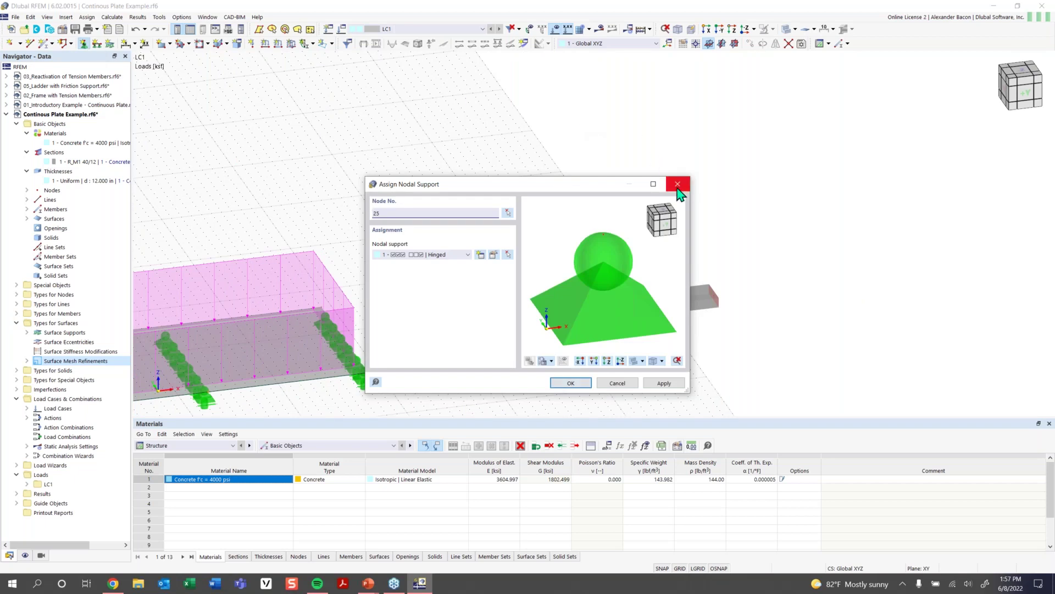
pyautogui.click(467, 255)
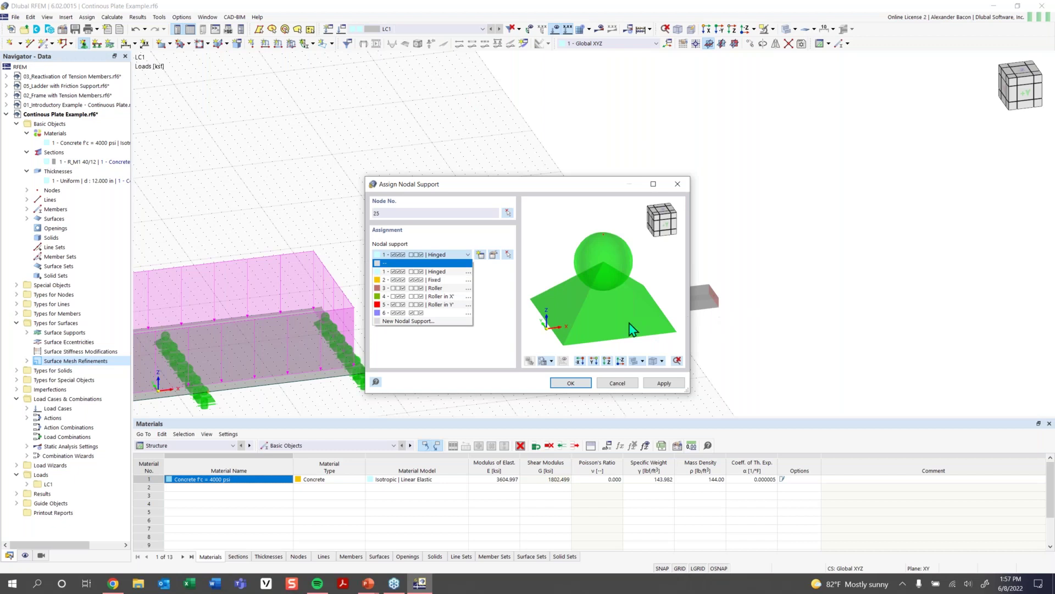
pyautogui.click(448, 297)
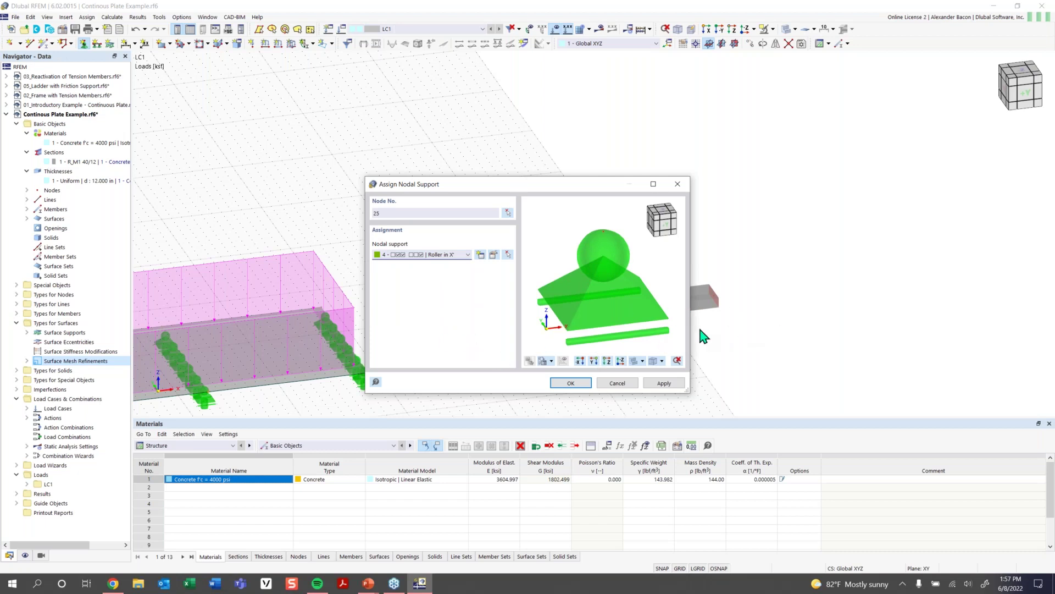
pyautogui.click(571, 383)
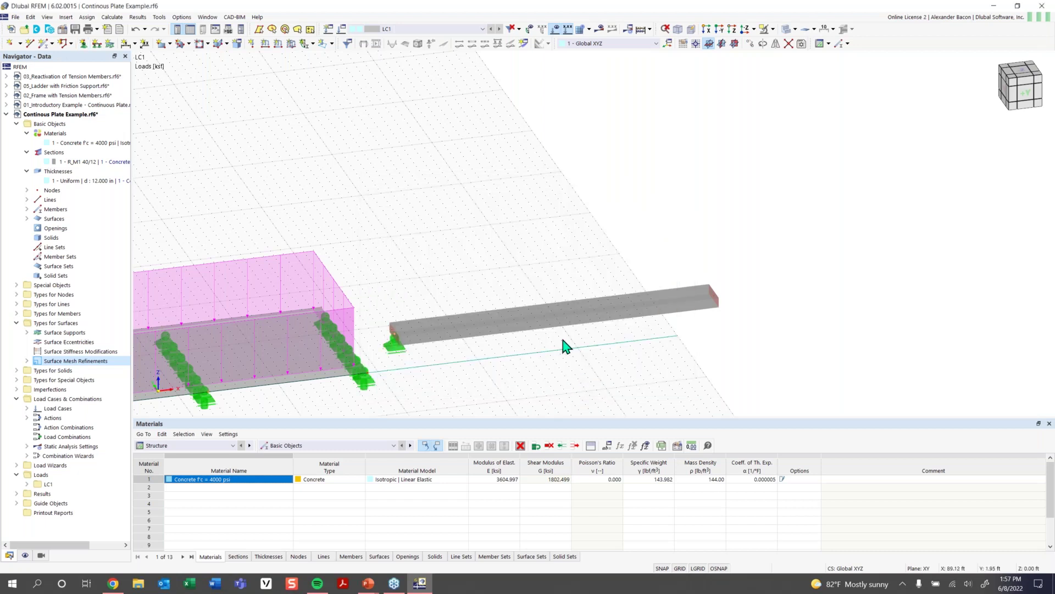
# - Change the nodal support of the beam's start node back to the custom support no. 6
pyautogui.doubleClick(398, 352)
pyautogui.click(421, 164)
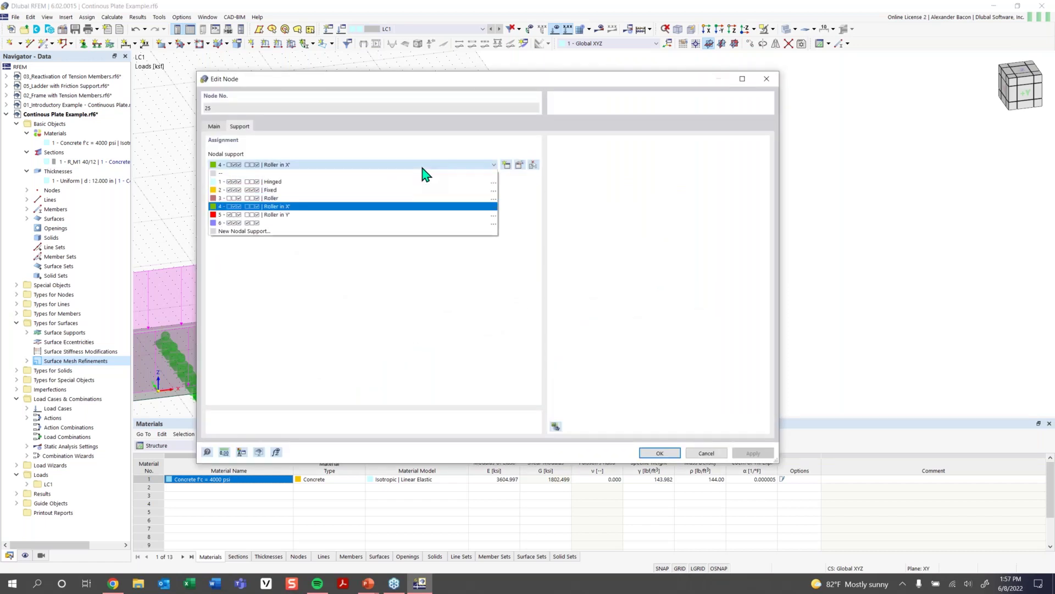
pyautogui.click(370, 223)
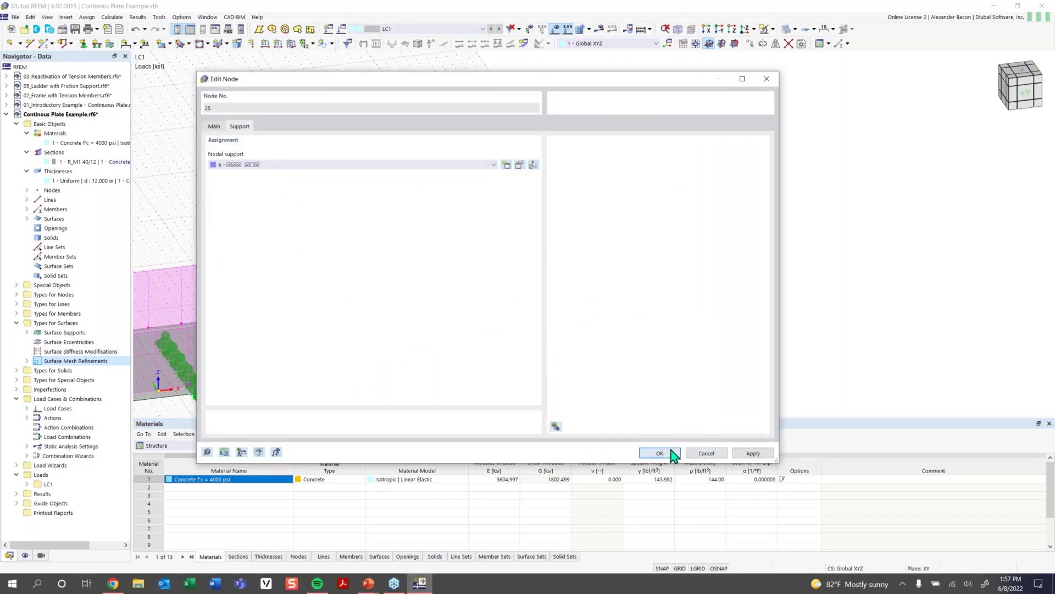
pyautogui.press('Return')
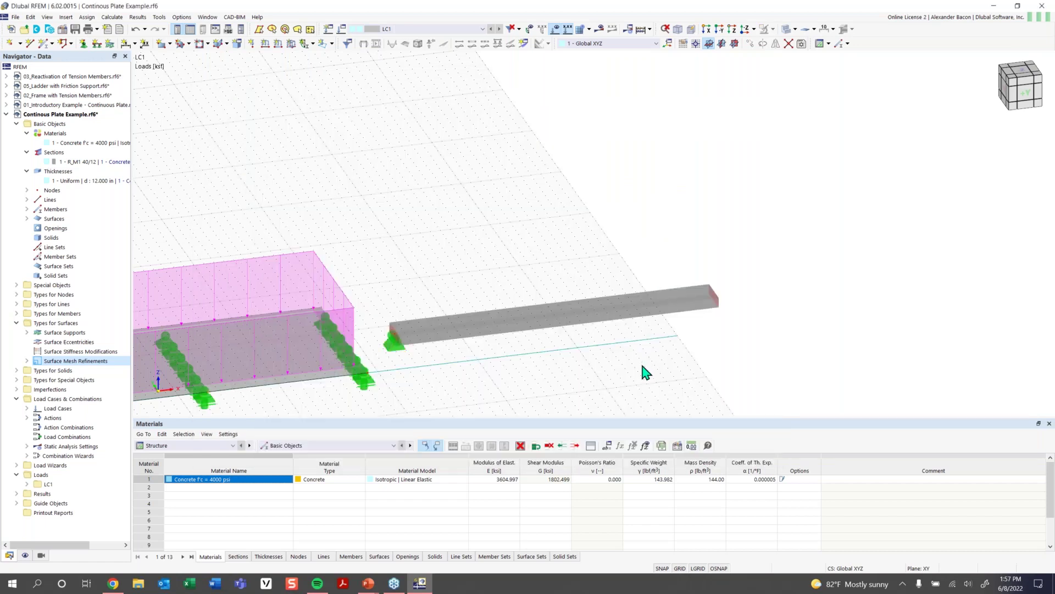
# - Assign the 'Roller in X'' nodal support to the beam's intermediate node and its far end node
pyautogui.click(83, 44)
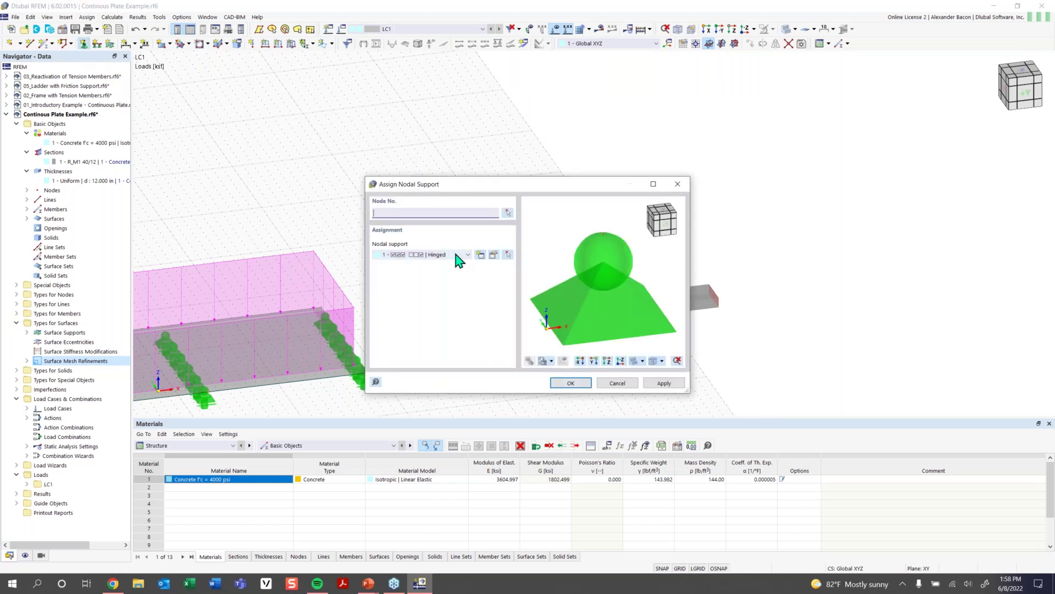
pyautogui.click(456, 255)
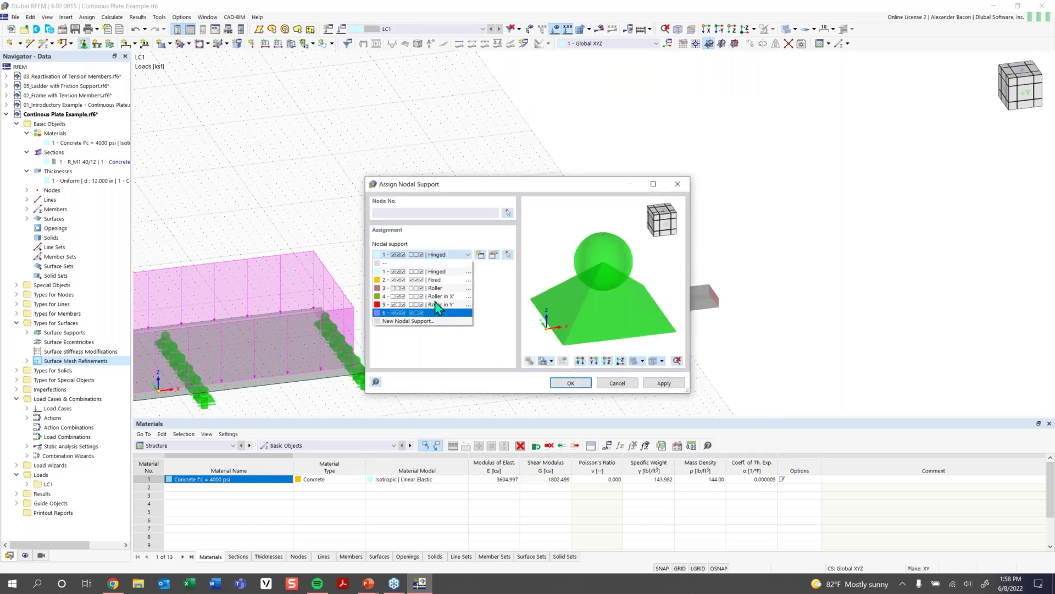
pyautogui.click(434, 297)
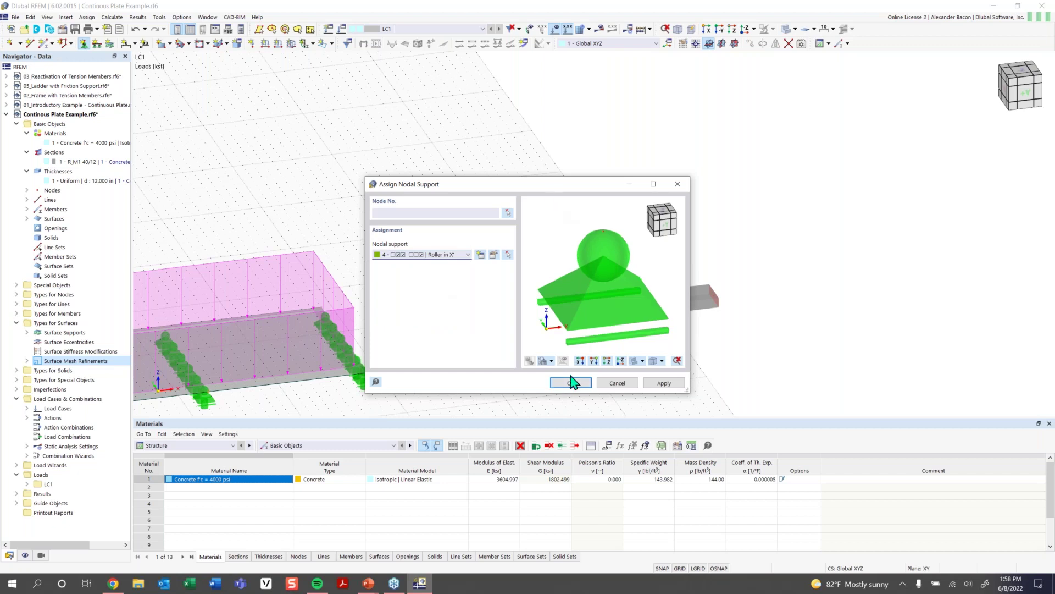
pyautogui.click(571, 383)
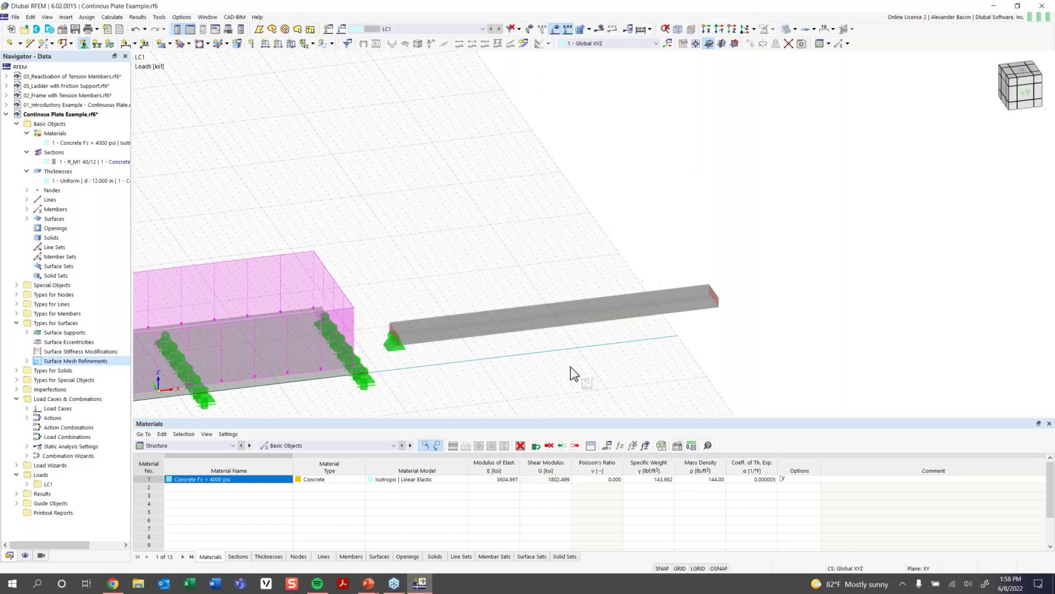
pyautogui.click(555, 317)
pyautogui.click(713, 295)
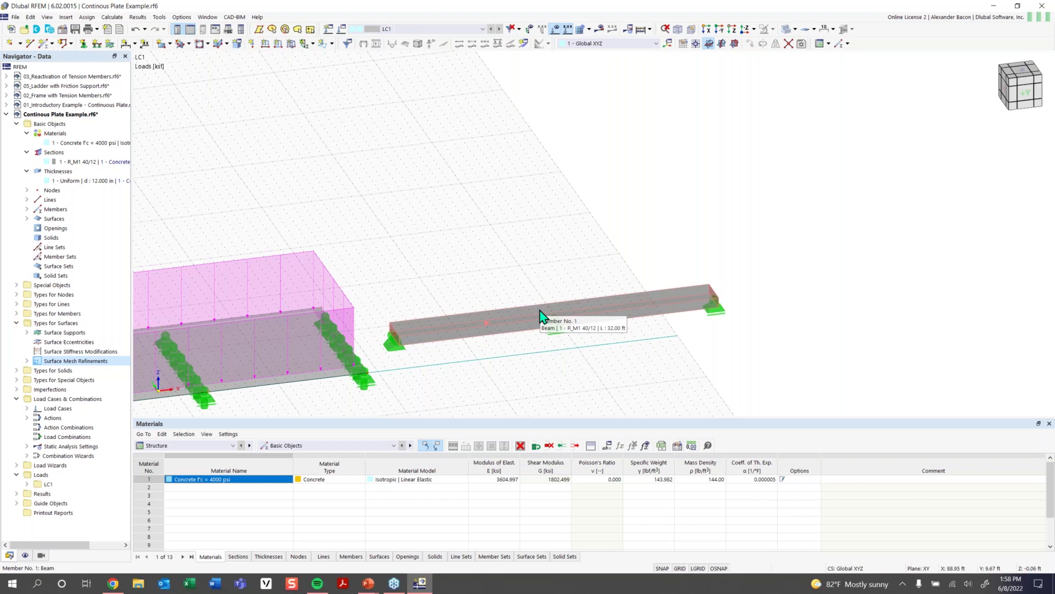
# - Apply a uniform member force of -0.210 kip/ft in load case LC1 to the beam, acting in global Z on true length (ZL)
pyautogui.scroll(-3, 531, 310)
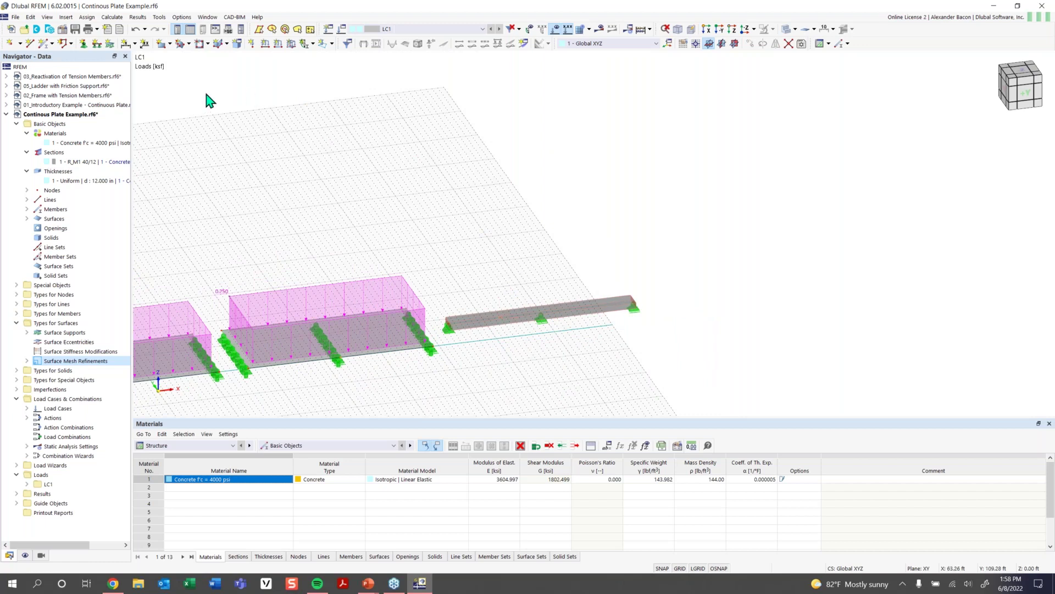
pyautogui.click(279, 45)
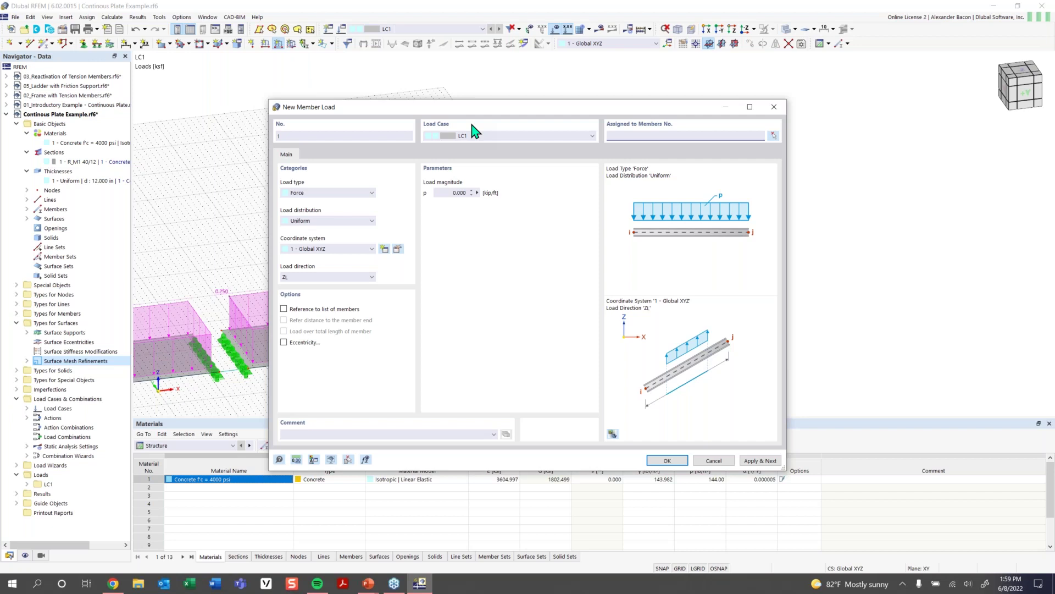
pyautogui.click(449, 193)
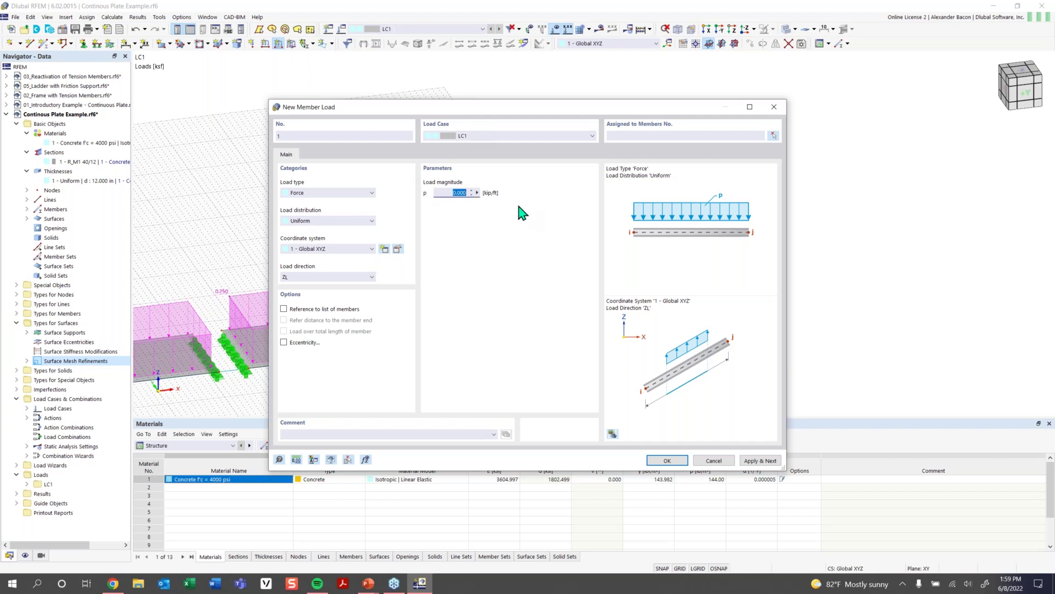
pyautogui.press('BackSpace')
pyautogui.write('-0.210')
pyautogui.click(334, 279)
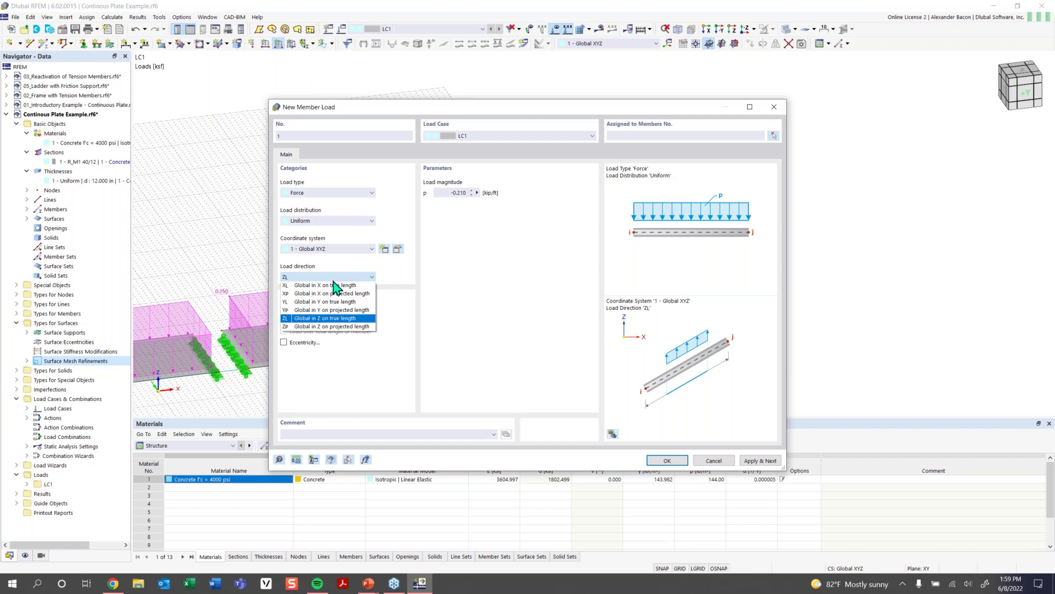
pyautogui.click(332, 318)
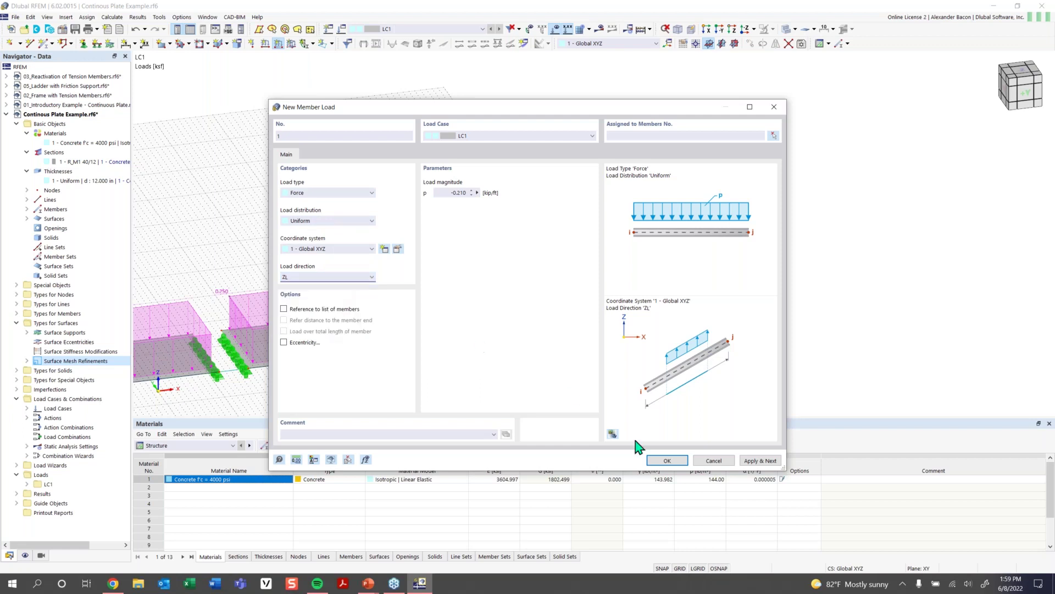
pyautogui.click(667, 460)
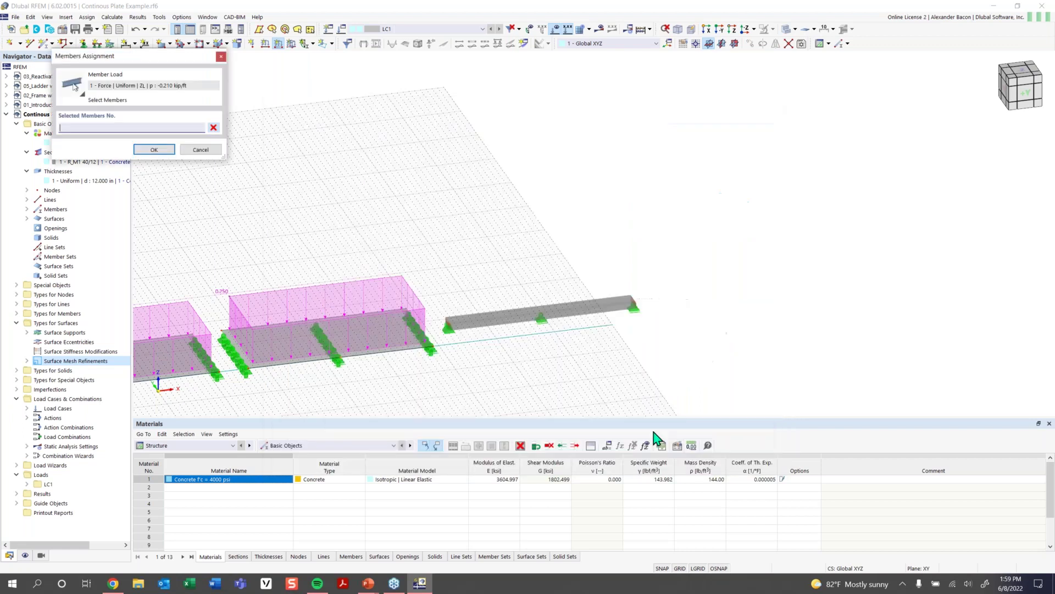
pyautogui.click(519, 319)
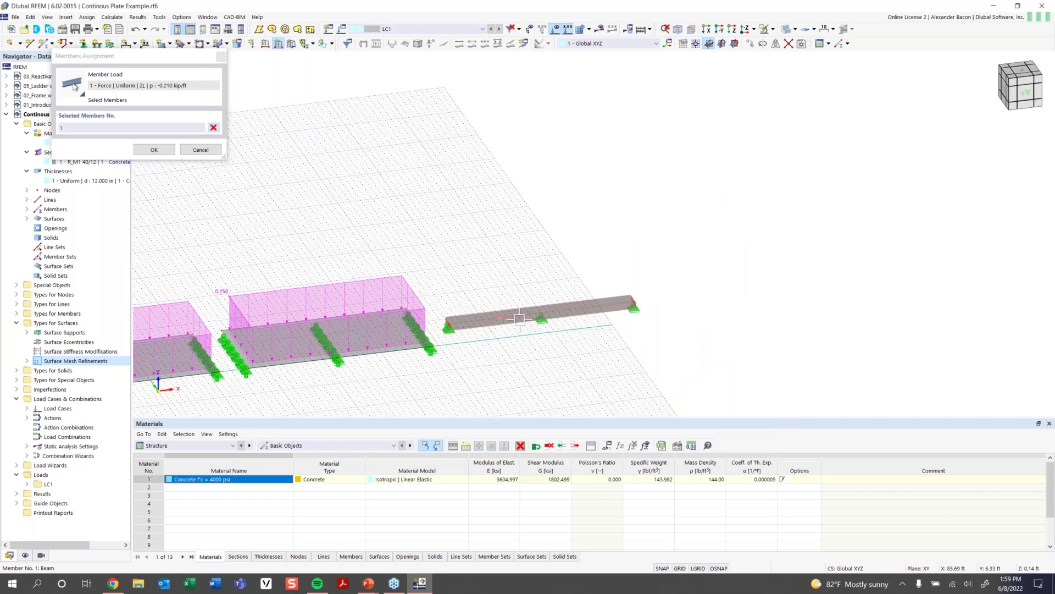
pyautogui.click(164, 155)
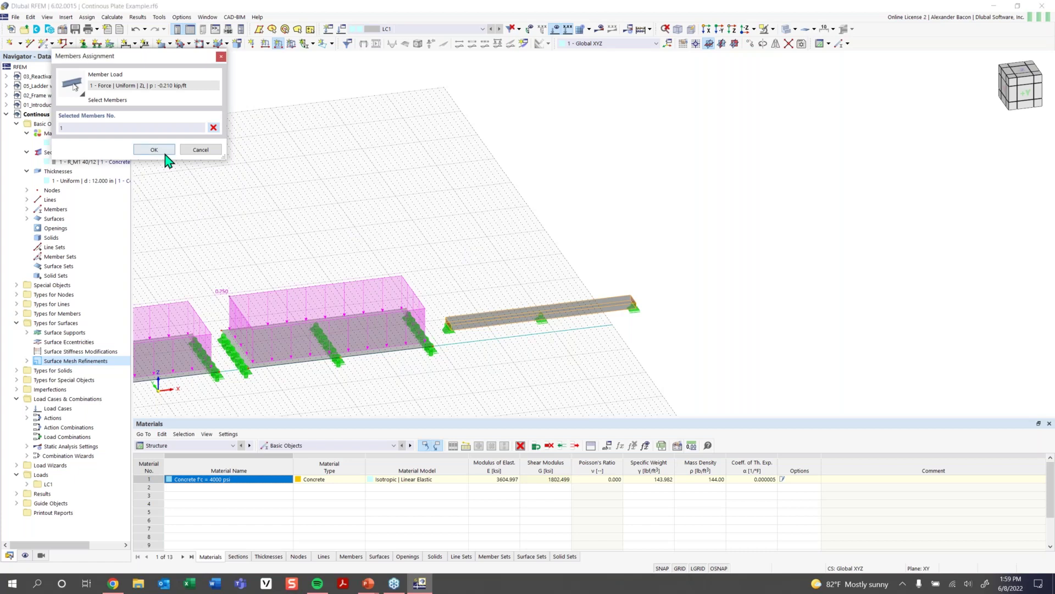
pyautogui.click(154, 149)
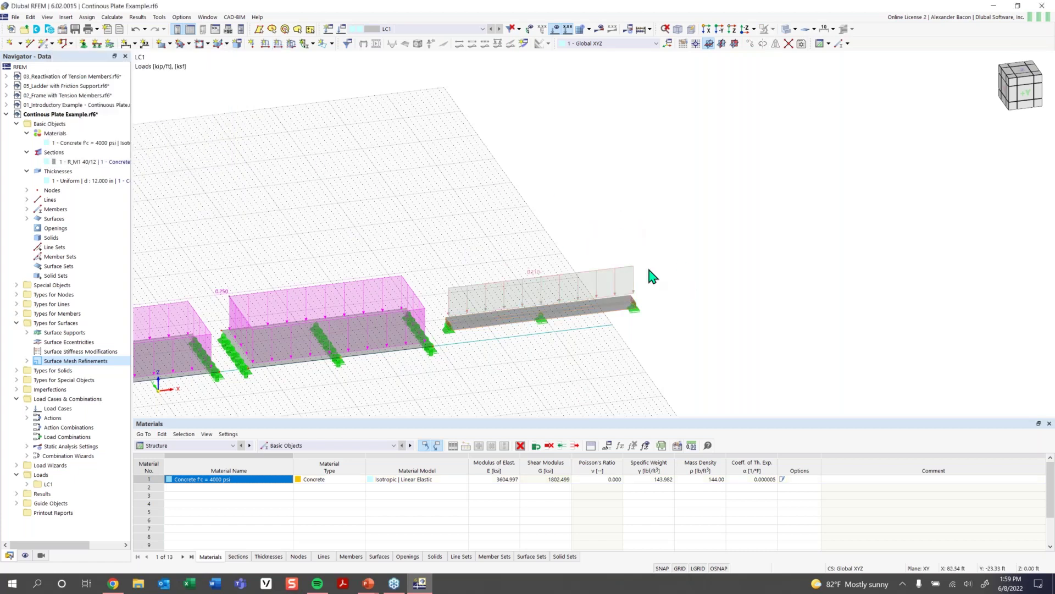
pyautogui.scroll(-2, 505, 382)
pyautogui.moveTo(505, 383); pyautogui.dragTo(621, 295, button='middle')
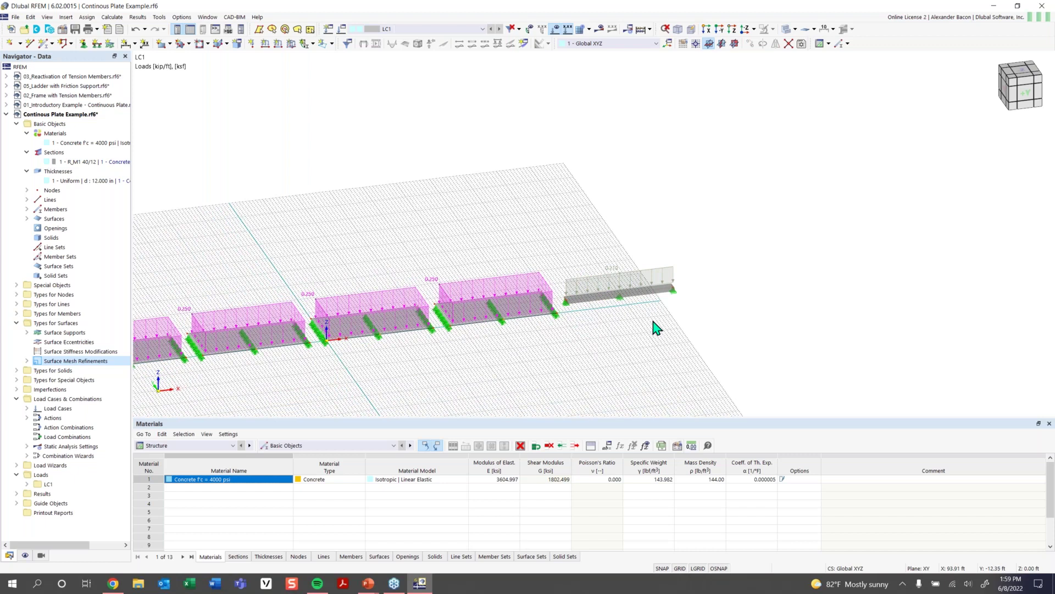
pyautogui.moveTo(549, 358); pyautogui.dragTo(582, 349, button='middle')
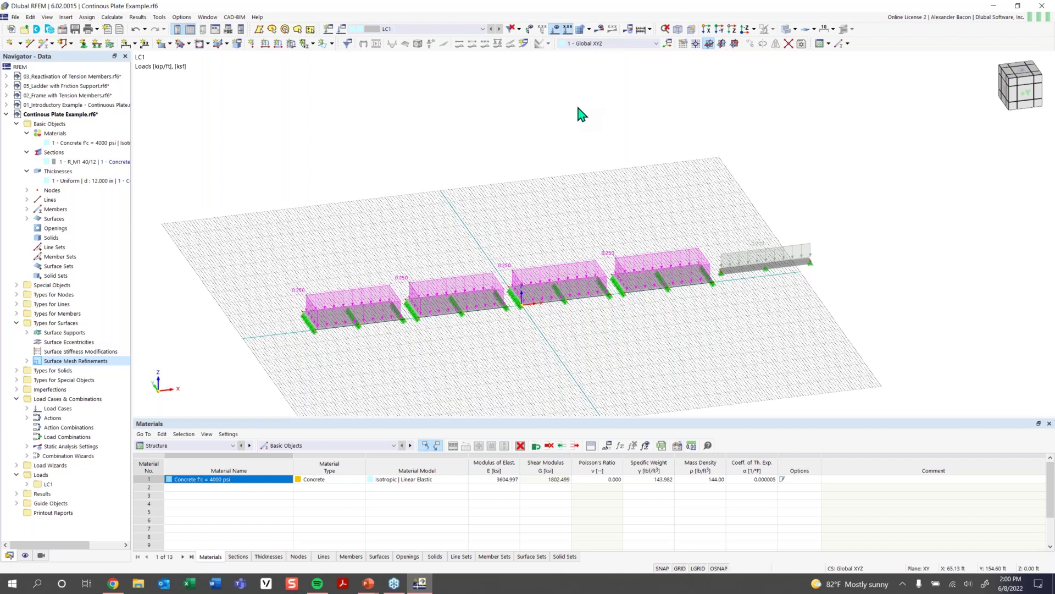
# - Switch to the running PowerPoint slide show and advance to the 'Any Questions' slide
pyautogui.moveTo(369, 582)
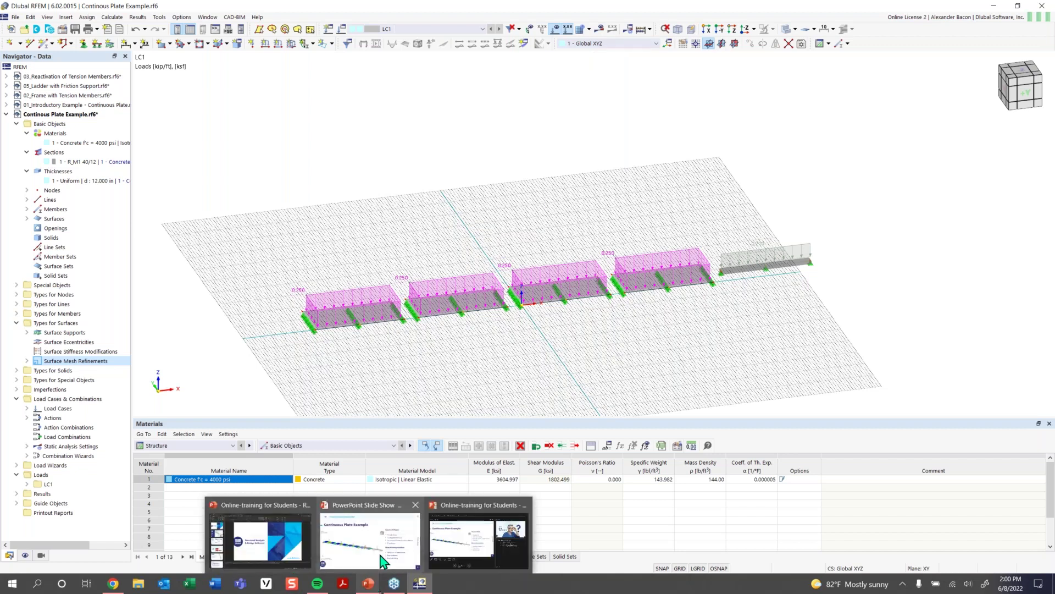
pyautogui.click(378, 572)
pyautogui.click(654, 430)
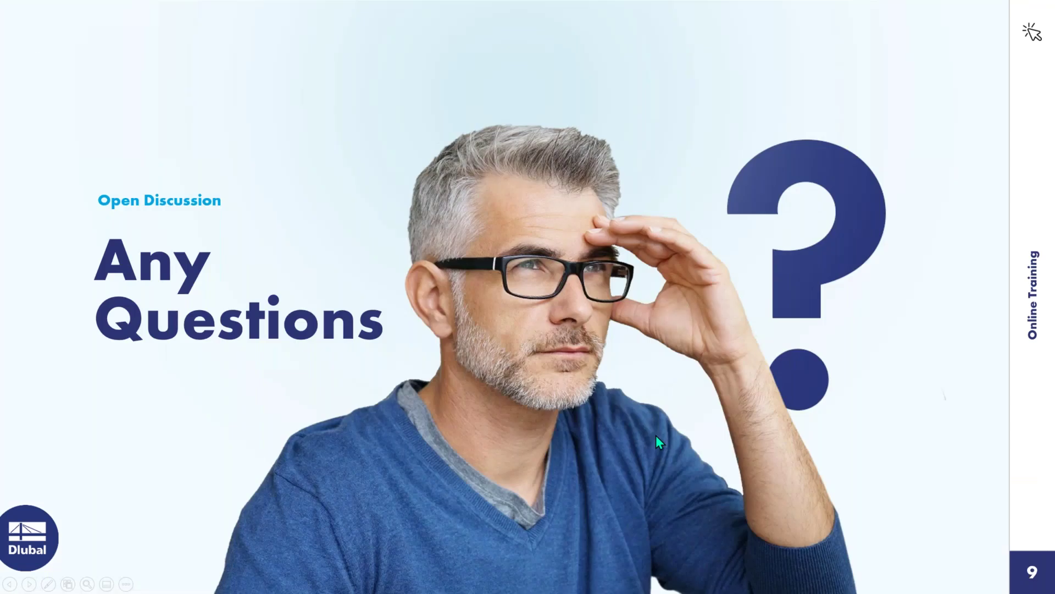
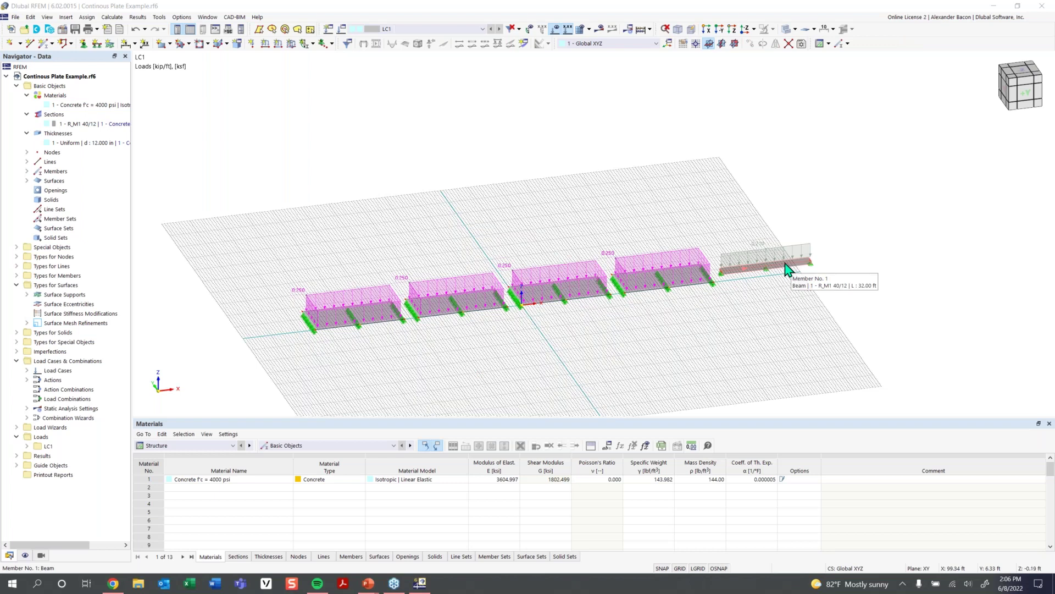
# - Hide the load display so that only the plates, the beam and their supports are shown
pyautogui.scroll(2, 748, 307)
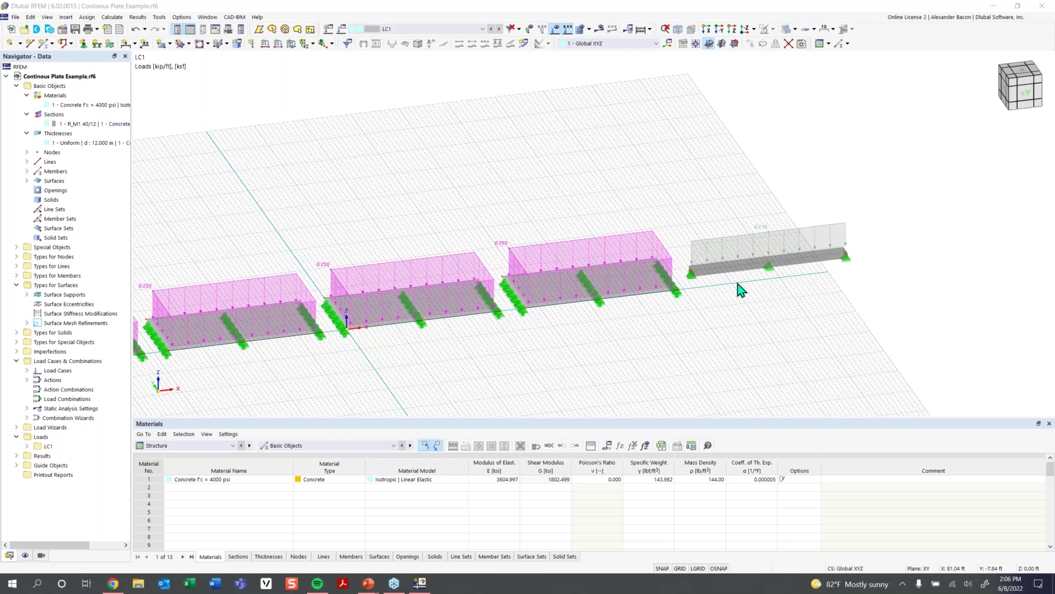
pyautogui.moveTo(698, 321); pyautogui.dragTo(749, 308, button='middle')
pyautogui.scroll(-2, 749, 308)
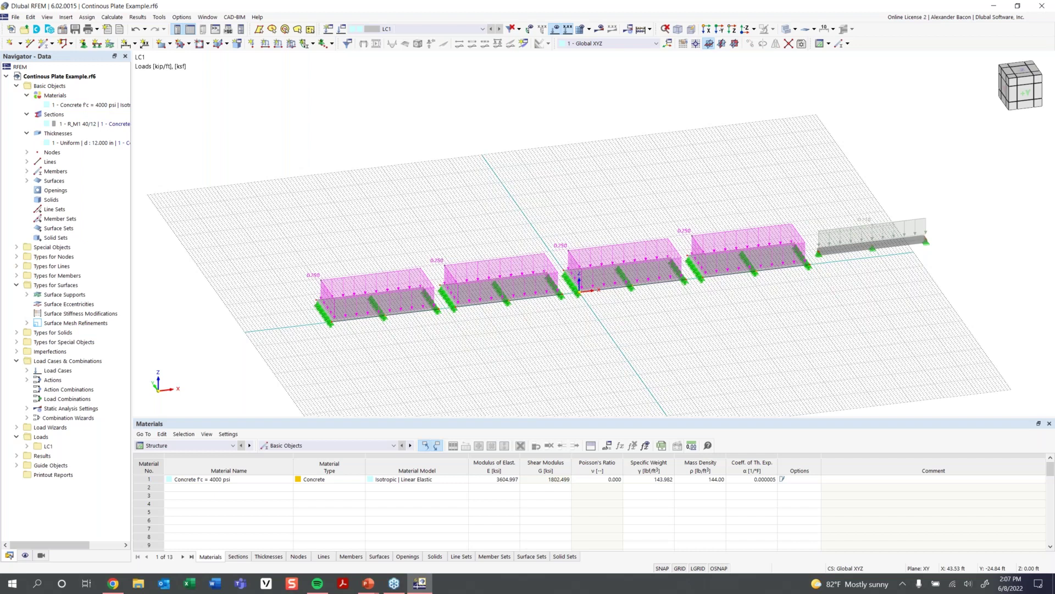
pyautogui.click(555, 30)
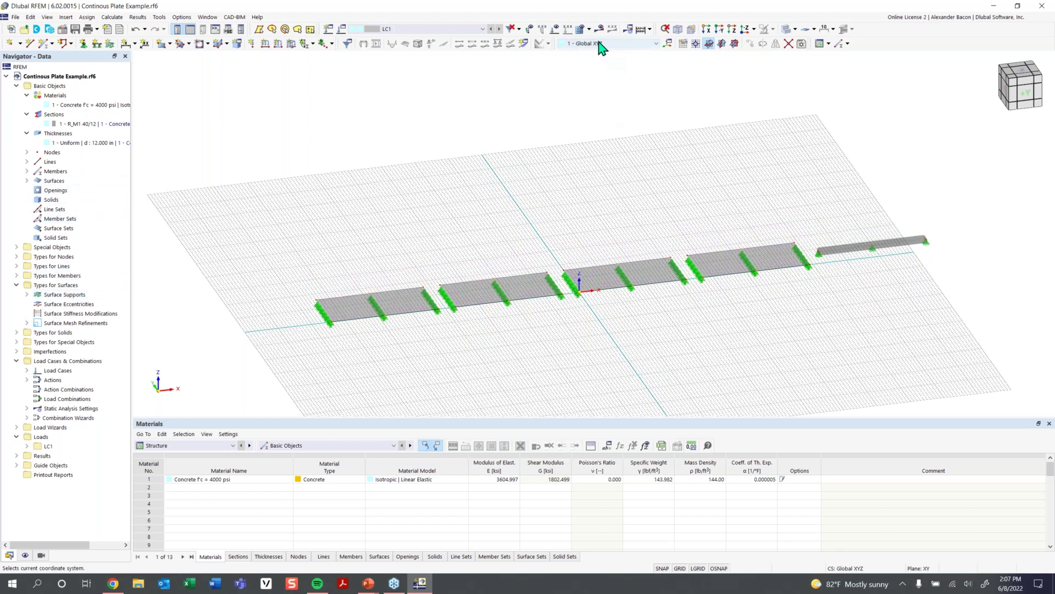
# - Assign the 7.00 ft surface mesh refinement to surface no. 1, the plate farthest from the beam
pyautogui.click(26, 323)
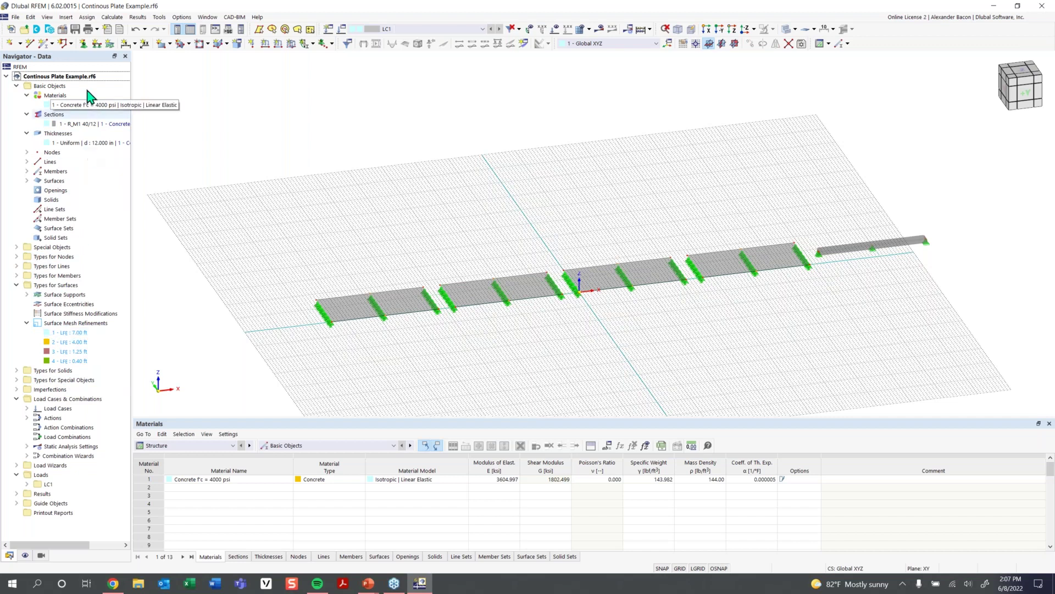
pyautogui.rightClick(67, 328)
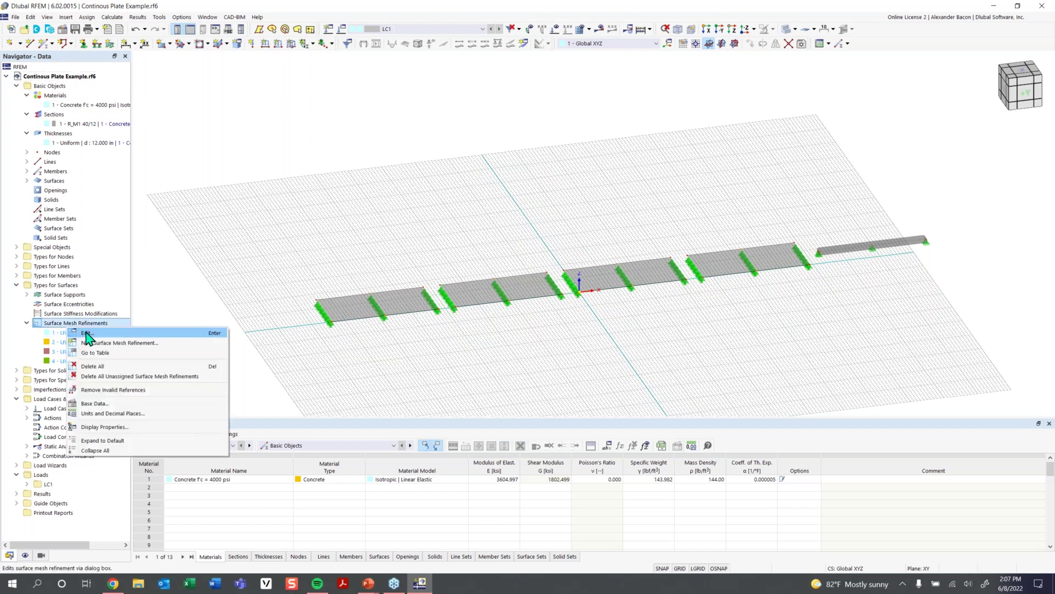
pyautogui.click(87, 334)
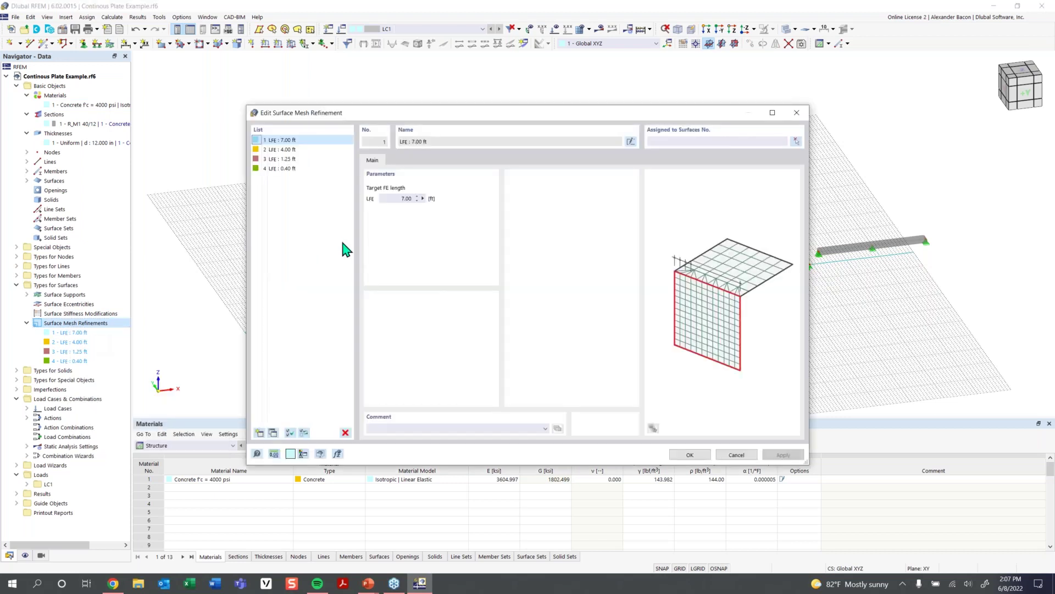
pyautogui.click(724, 140)
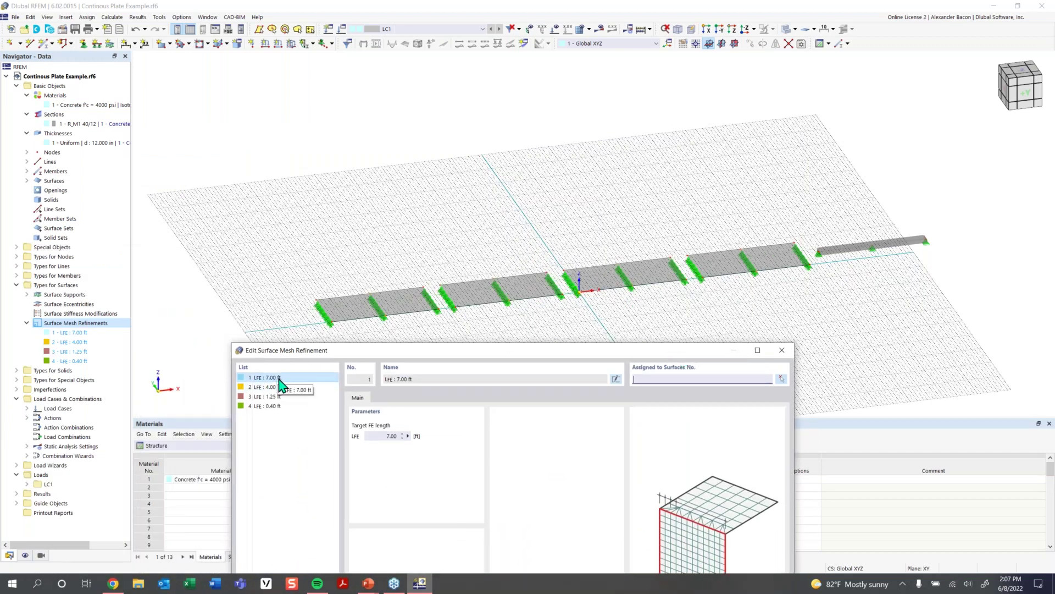
pyautogui.click(782, 379)
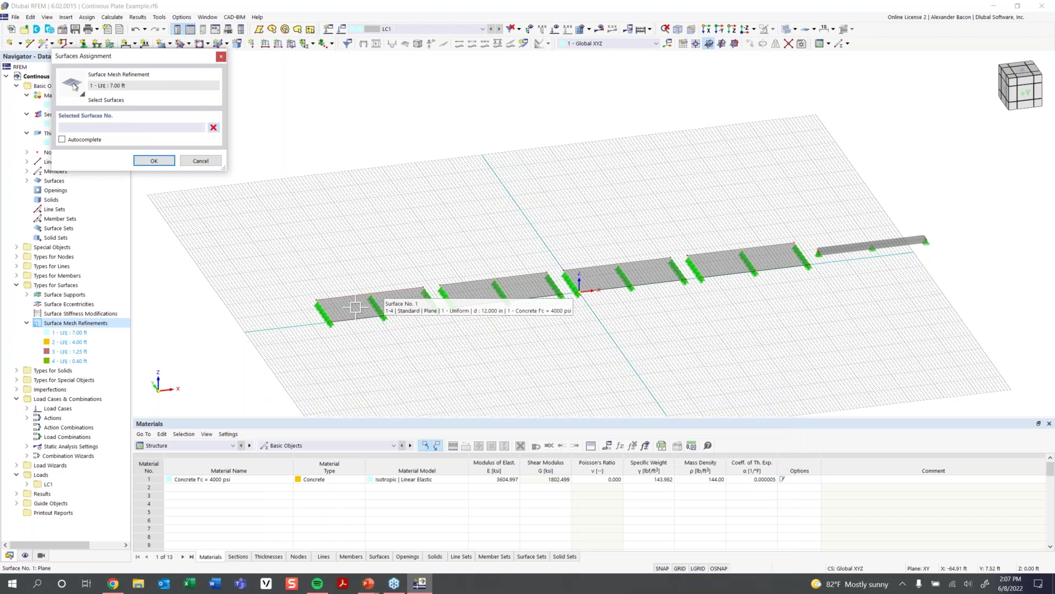
pyautogui.click(355, 308)
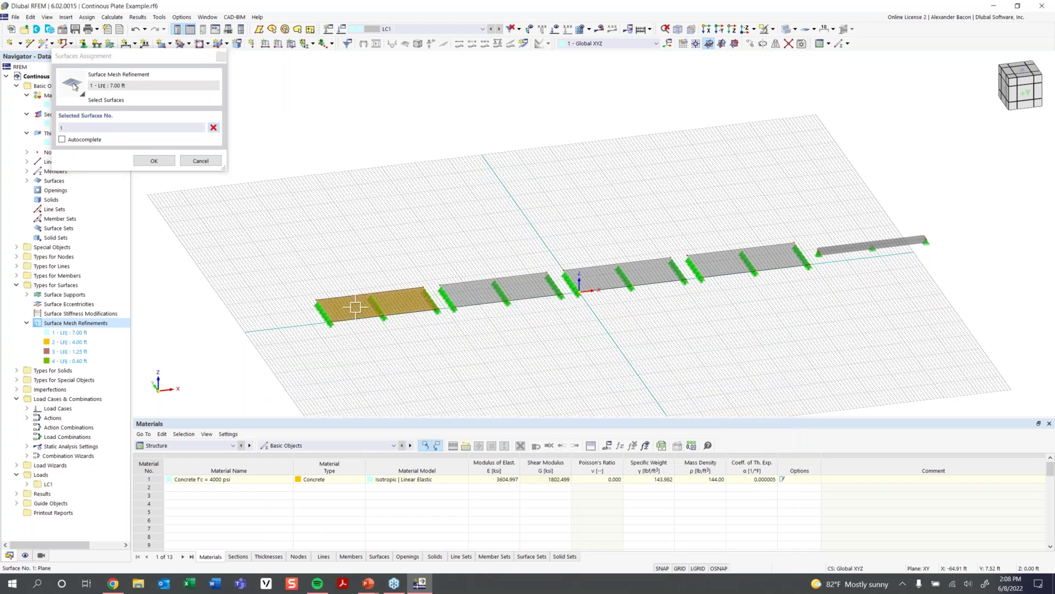
# - Confirm surface 1 for the 7.00 ft surface mesh refinement and assign the 4.00 ft refinement to surface 2
pyautogui.click(153, 161)
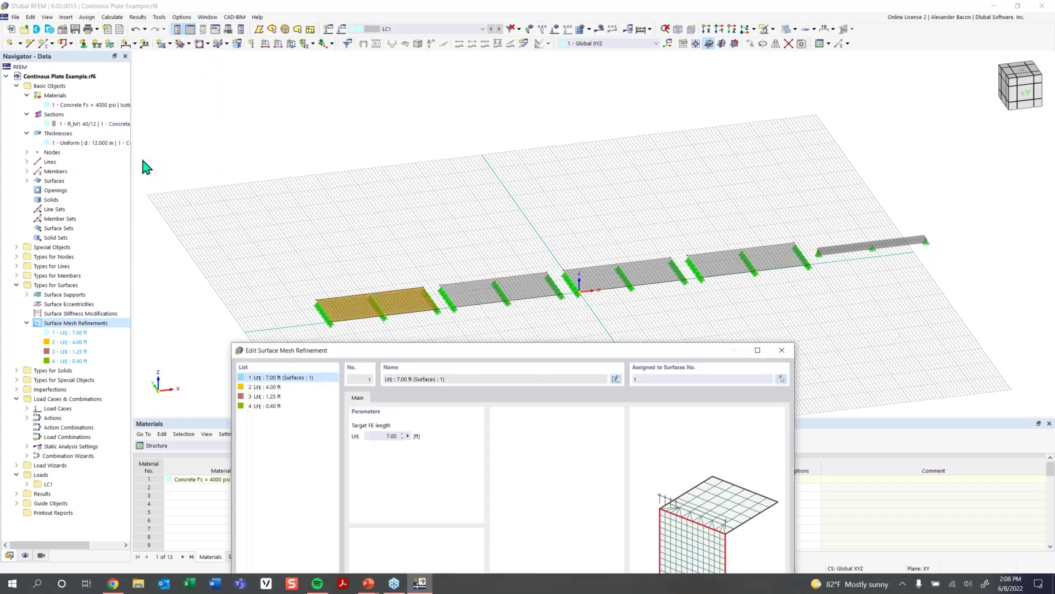
pyautogui.click(271, 387)
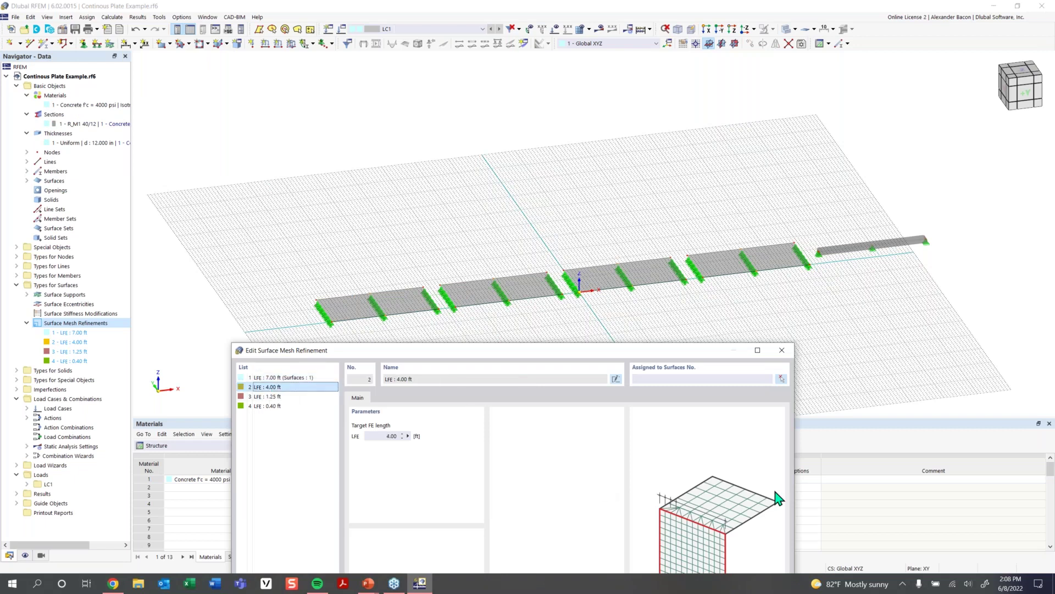
pyautogui.click(783, 386)
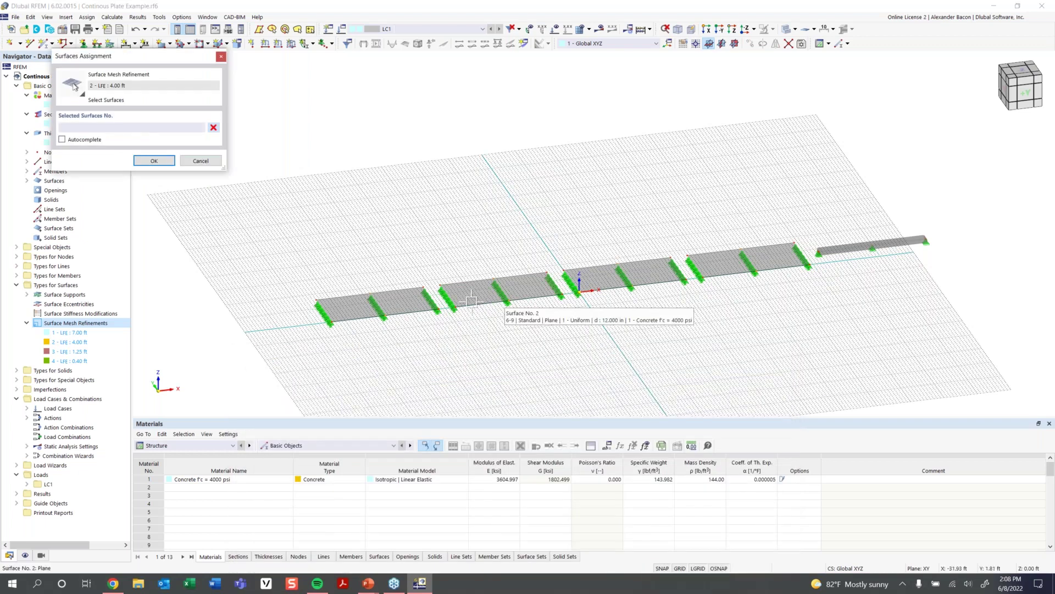
pyautogui.click(471, 271)
pyautogui.click(159, 160)
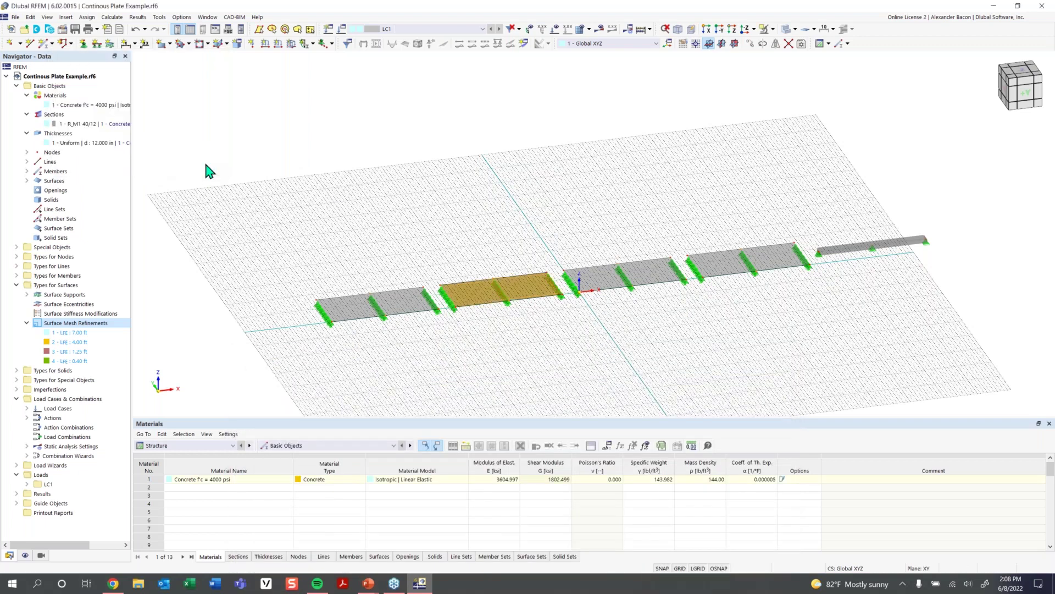
# - Assign the 1.25 ft surface mesh refinement to surface 3, the third plate in the row
pyautogui.moveTo(550, 350); pyautogui.dragTo(451, 127)
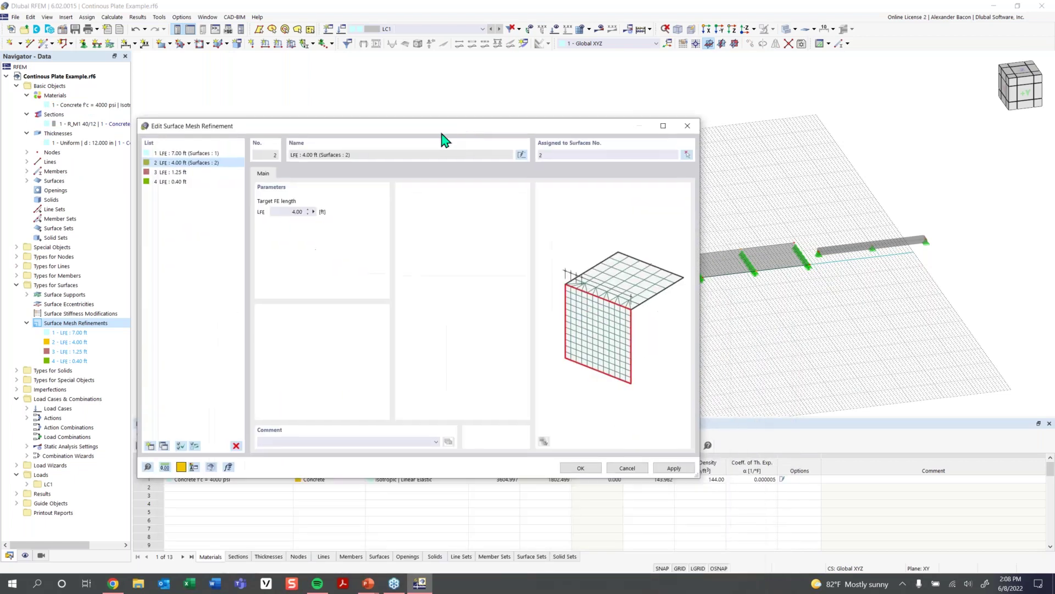
pyautogui.click(189, 173)
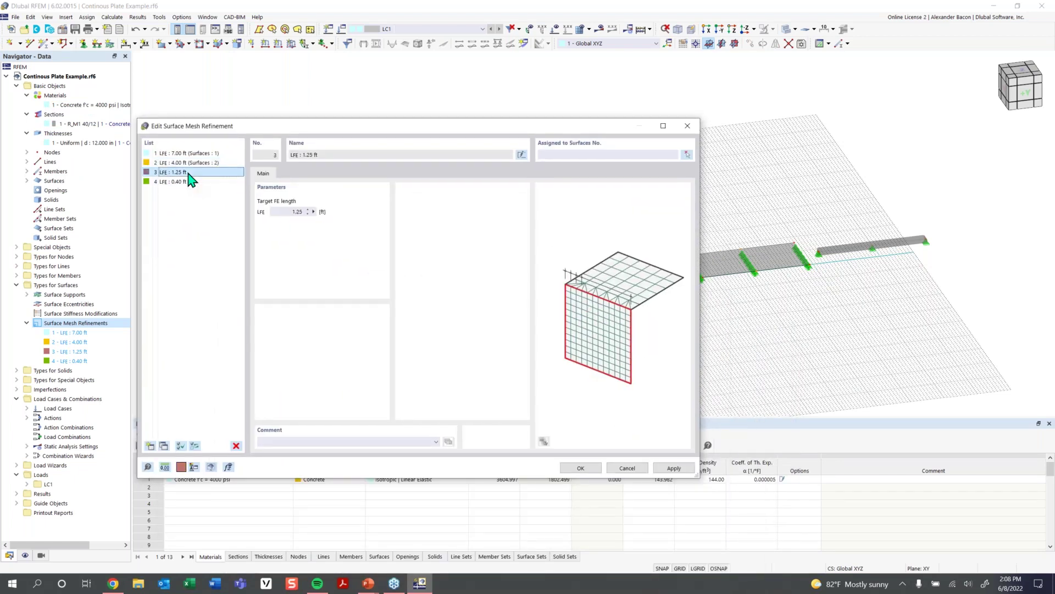
pyautogui.moveTo(591, 131); pyautogui.dragTo(563, 320)
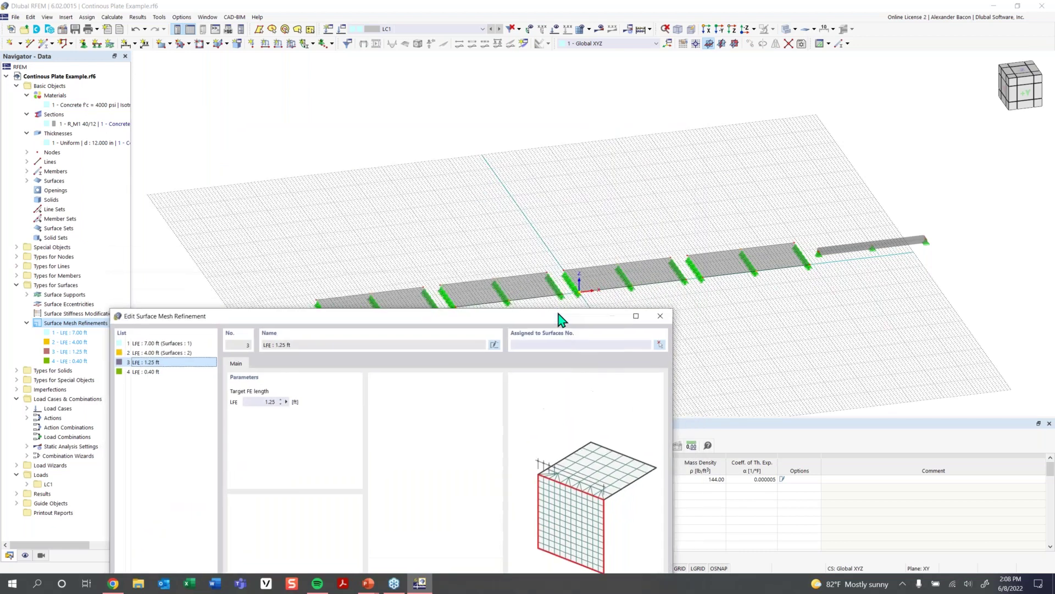
pyautogui.click(572, 345)
pyautogui.click(555, 251)
# - Assign the 0.40 ft surface mesh refinement to surface 4 and accept the mesh refinement settings
pyautogui.click(172, 370)
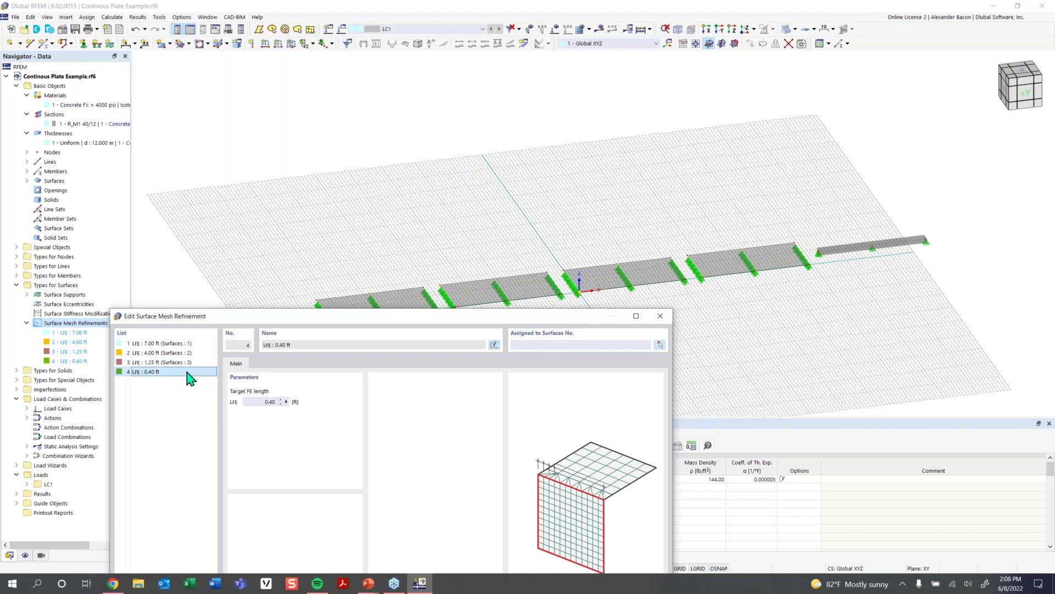
pyautogui.click(598, 346)
pyautogui.moveTo(572, 320); pyautogui.dragTo(535, 177)
pyautogui.click(515, 513)
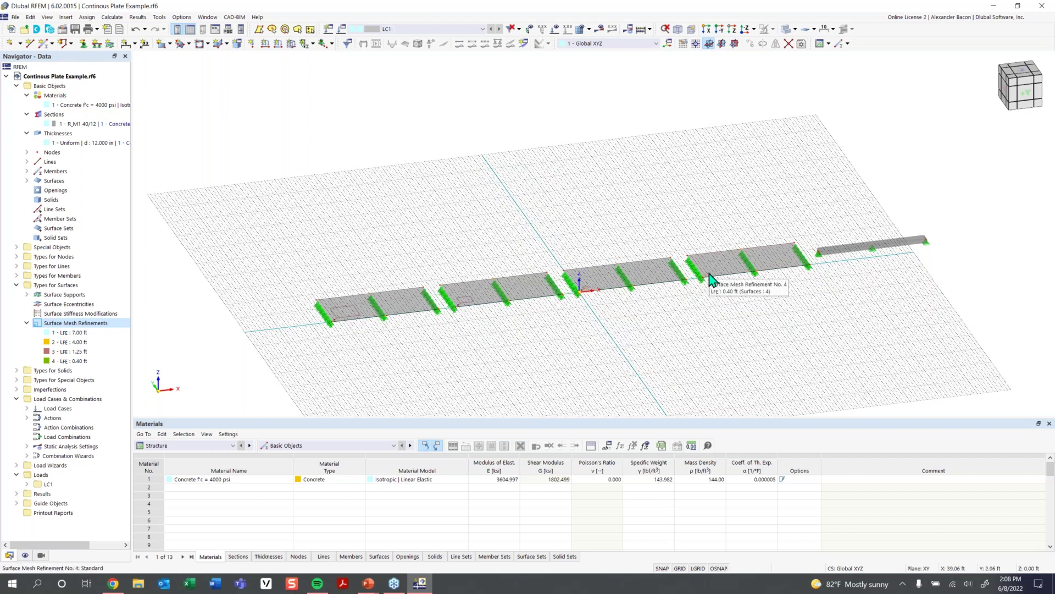
# - Generate the finite element mesh for the model with the assigned surface refinements
pyautogui.scroll(3, 428, 300)
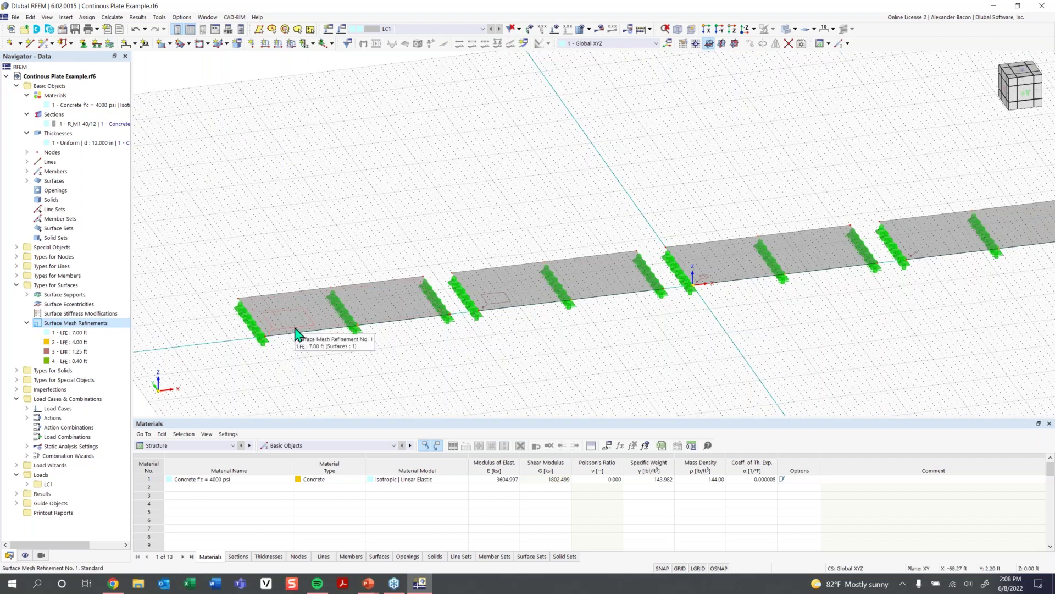
pyautogui.scroll(-2, 635, 316)
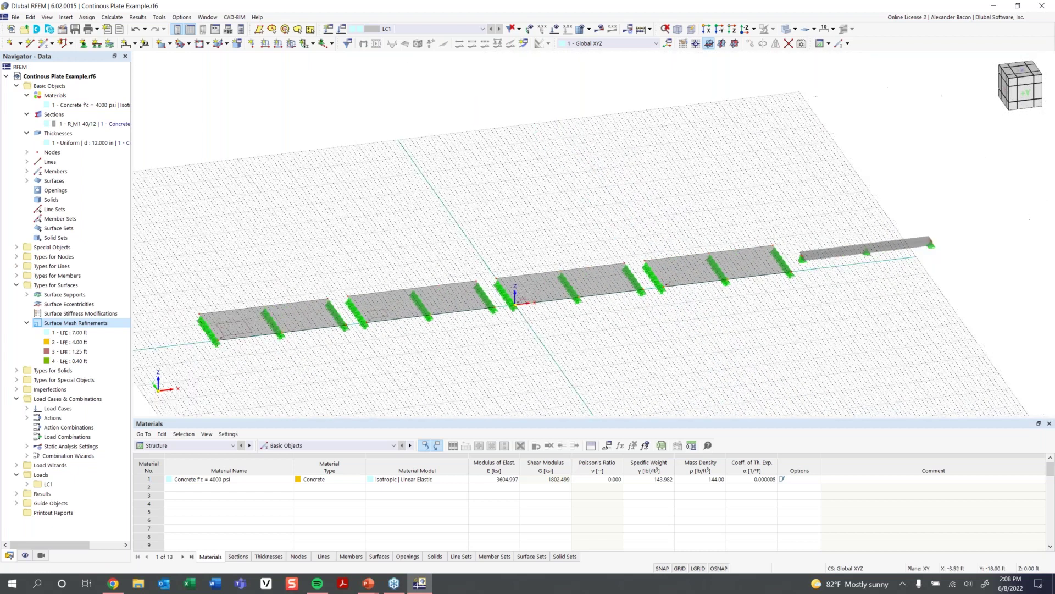
pyautogui.scroll(-1, 556, 224)
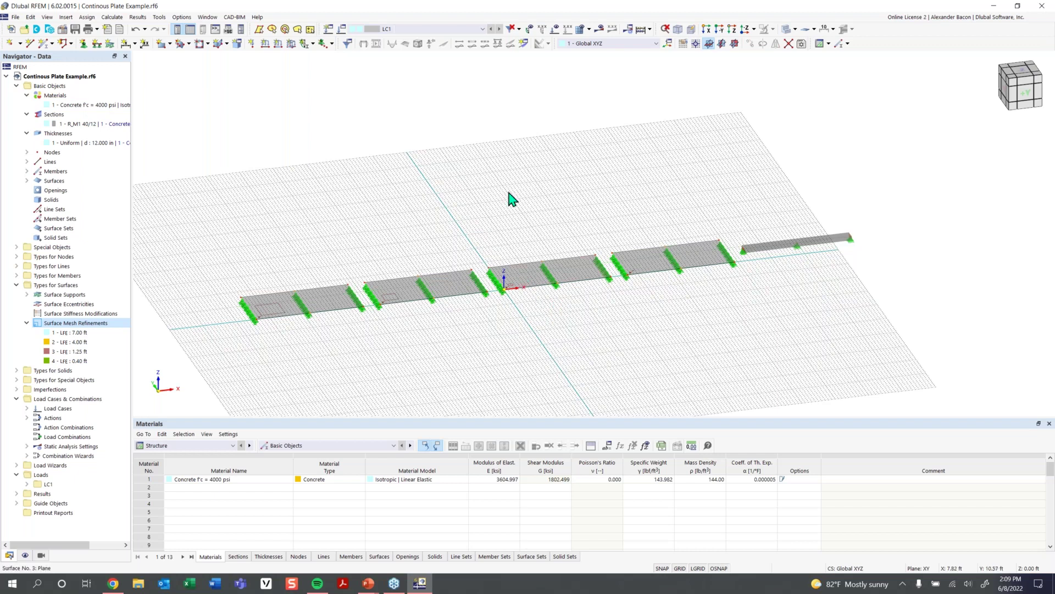
pyautogui.click(588, 29)
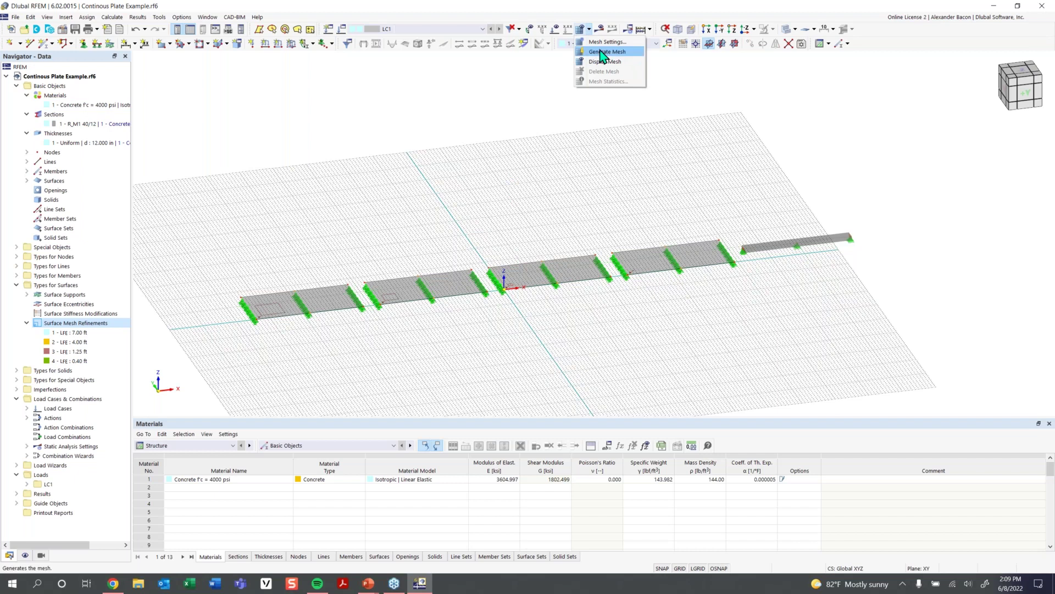
pyautogui.click(605, 52)
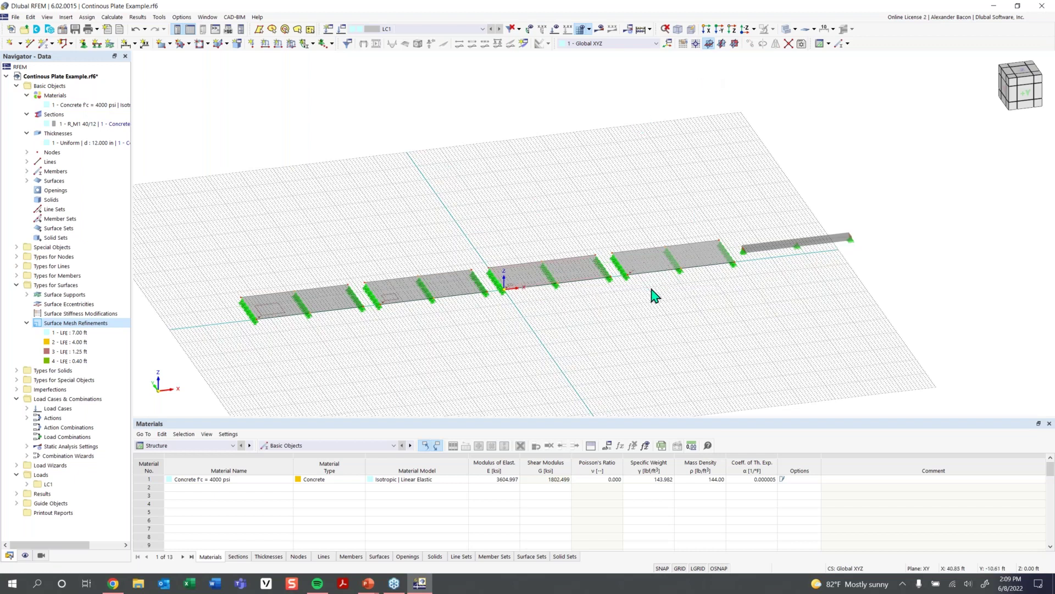
# - Hide the work plane grid and display the model as a wireframe
pyautogui.click(684, 570)
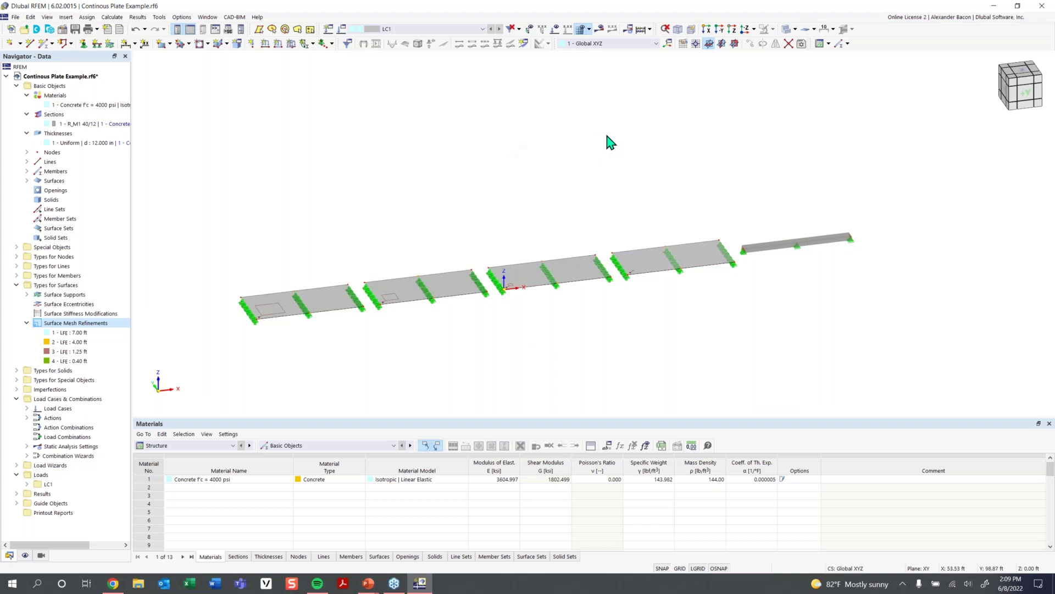
pyautogui.click(795, 30)
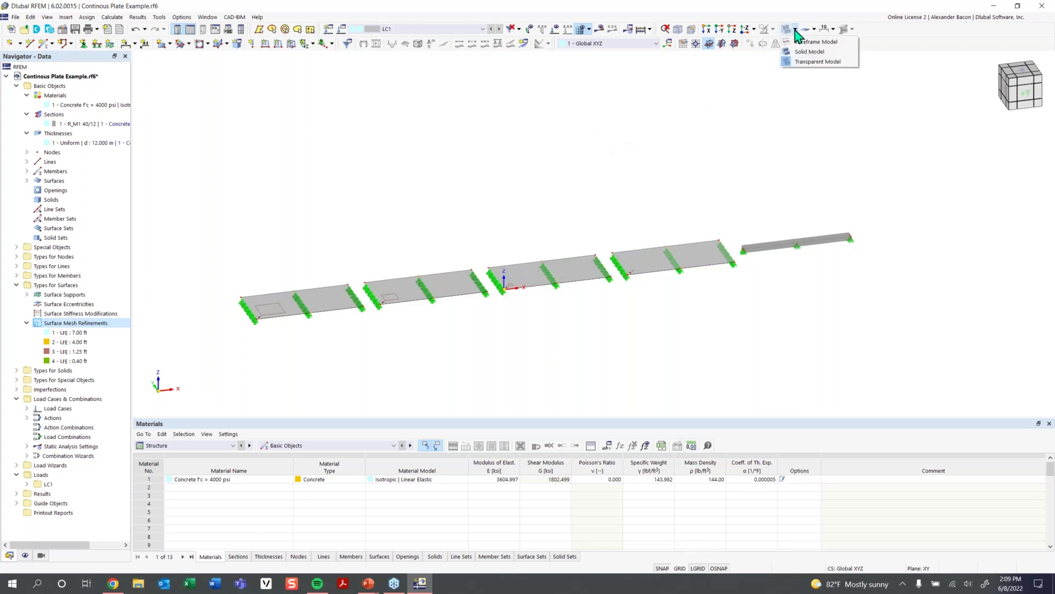
pyautogui.click(813, 62)
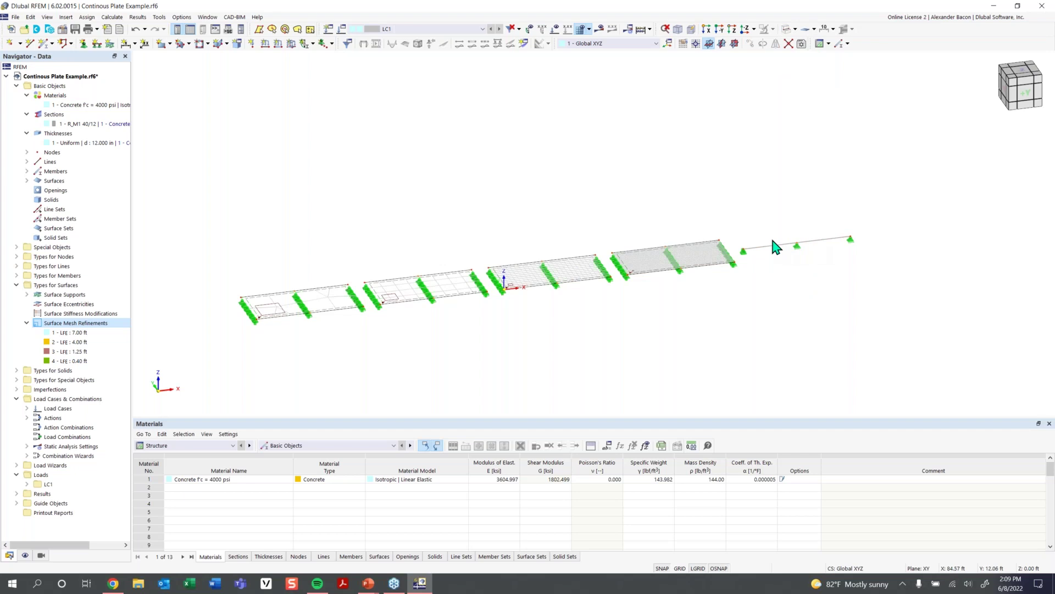
# - Compare the mesh density of the four plates in plan view, from the 7.00 ft to the 0.40 ft refinement
pyautogui.scroll(2, 763, 256)
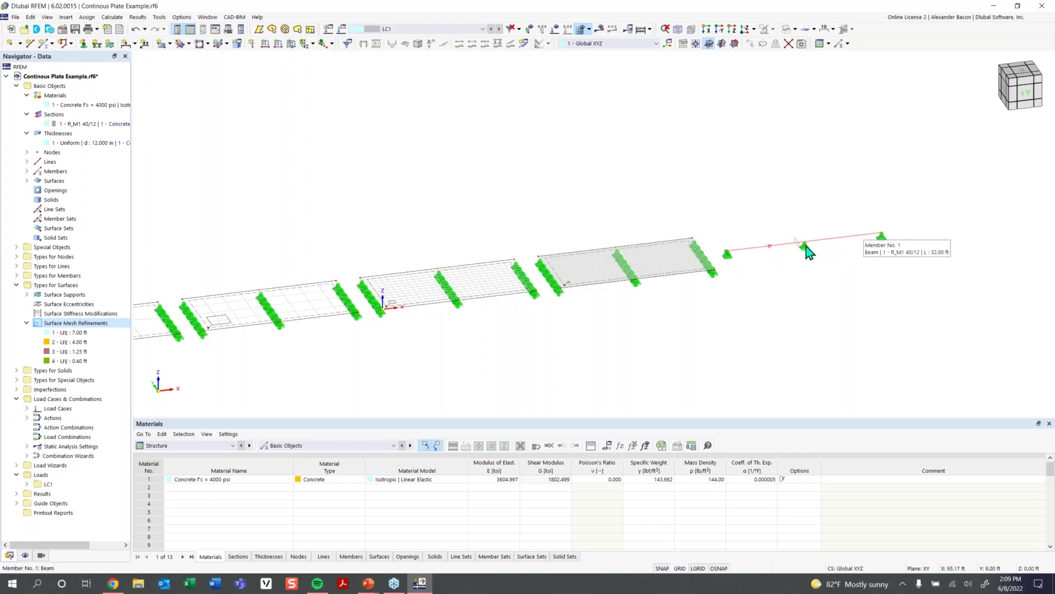
pyautogui.moveTo(667, 335); pyautogui.dragTo(827, 323, button='middle')
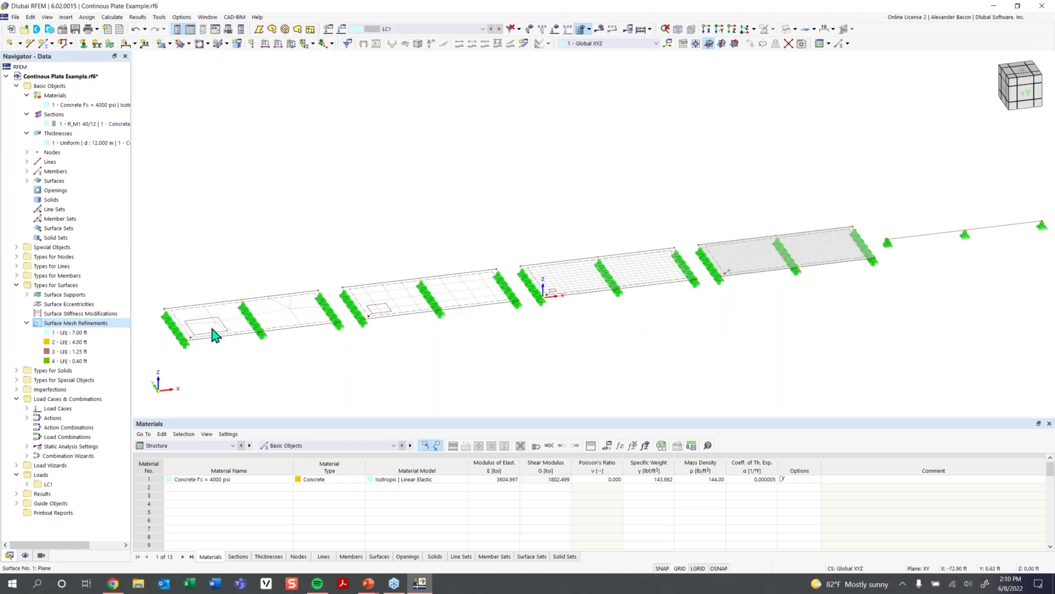
pyautogui.scroll(2, 209, 340)
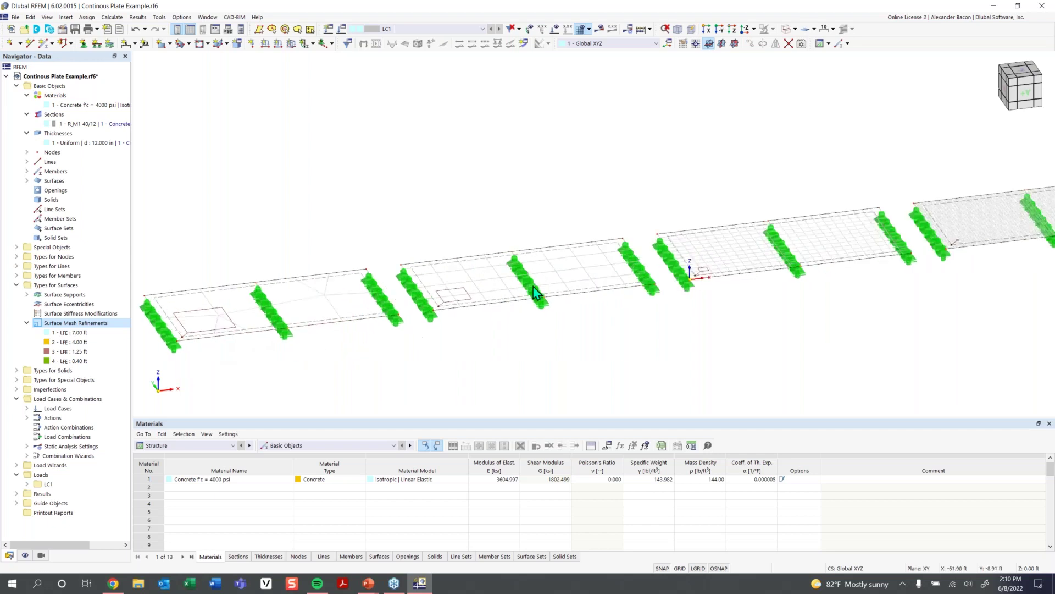
pyautogui.click(1023, 72)
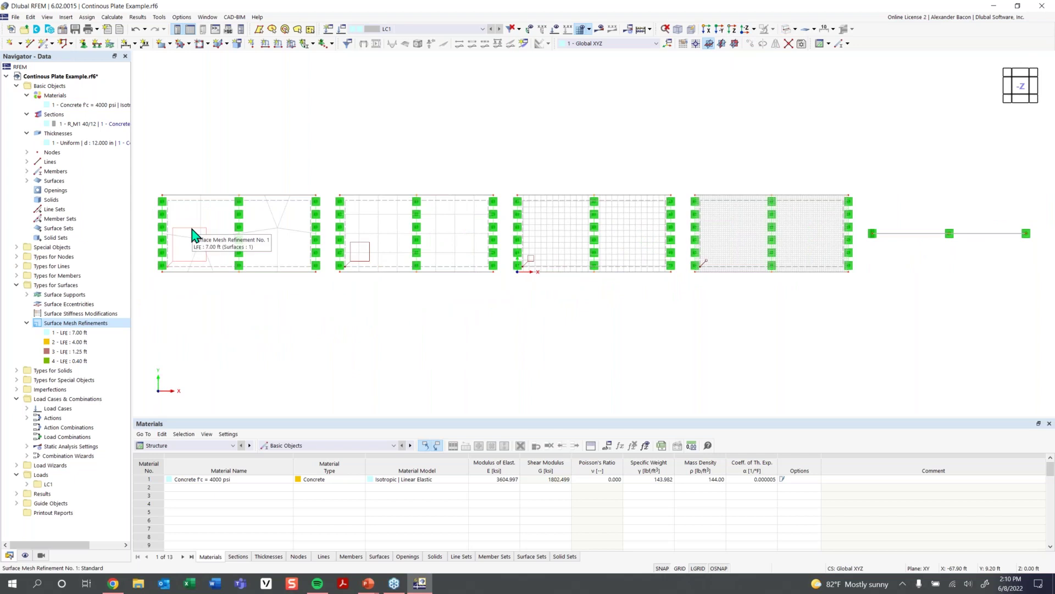
pyautogui.scroll(4, 207, 259)
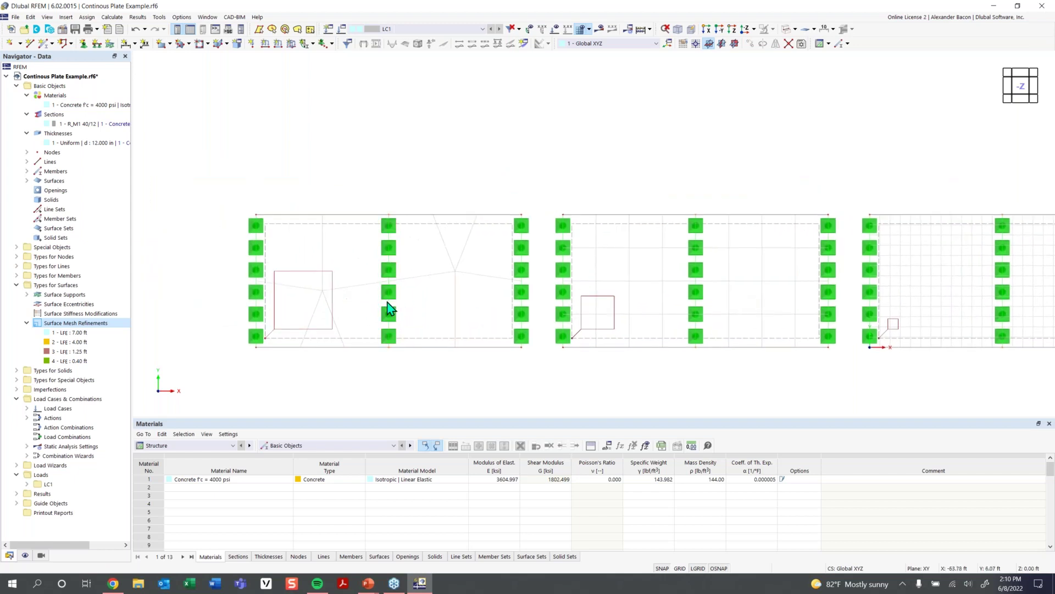
pyautogui.scroll(-1, 407, 298)
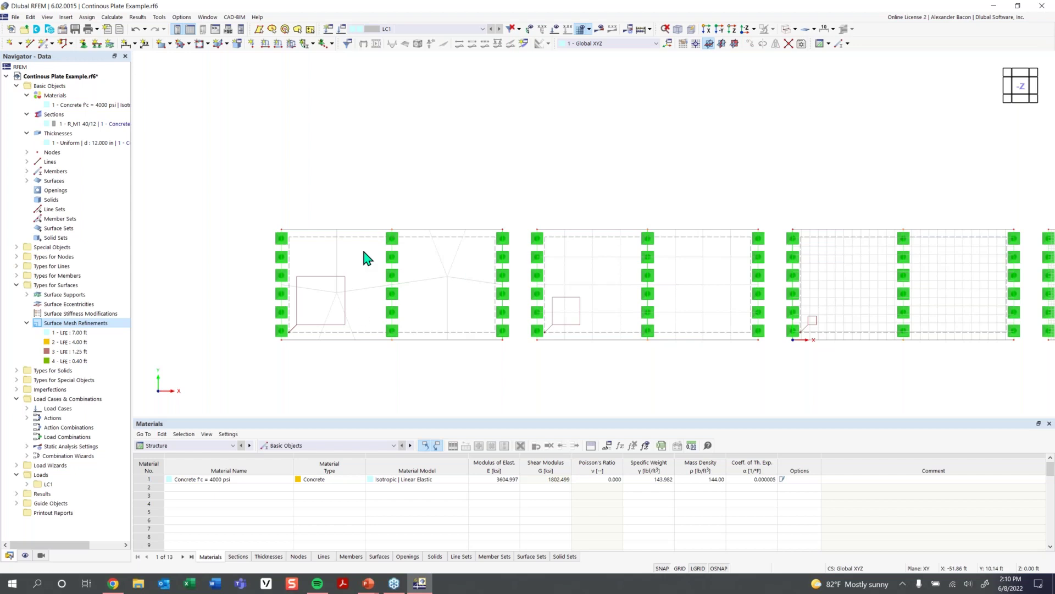
pyautogui.moveTo(633, 300); pyautogui.dragTo(459, 306, button='middle')
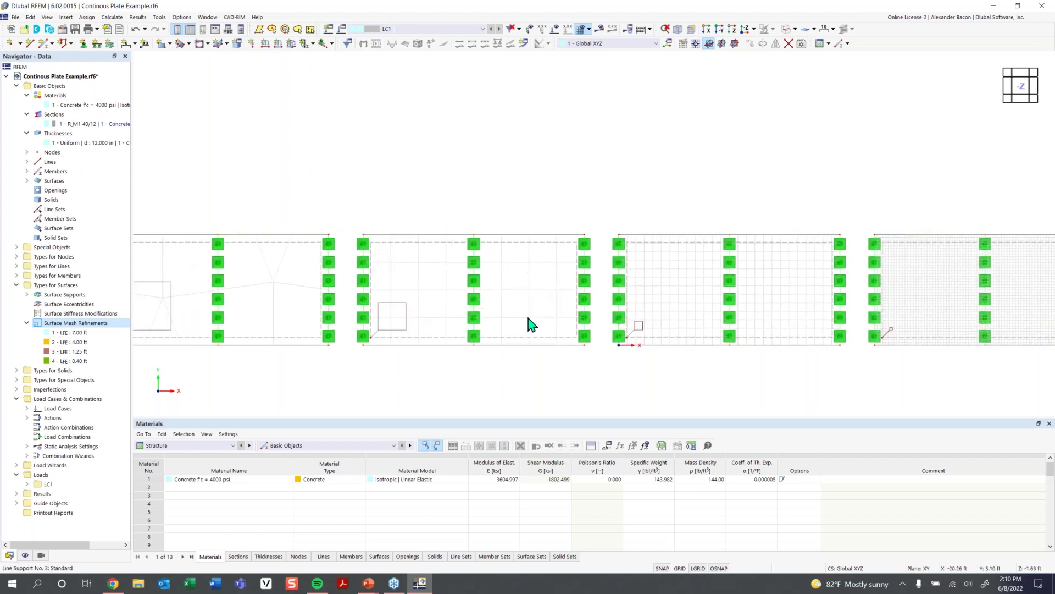
pyautogui.moveTo(475, 299); pyautogui.dragTo(441, 301, button='middle')
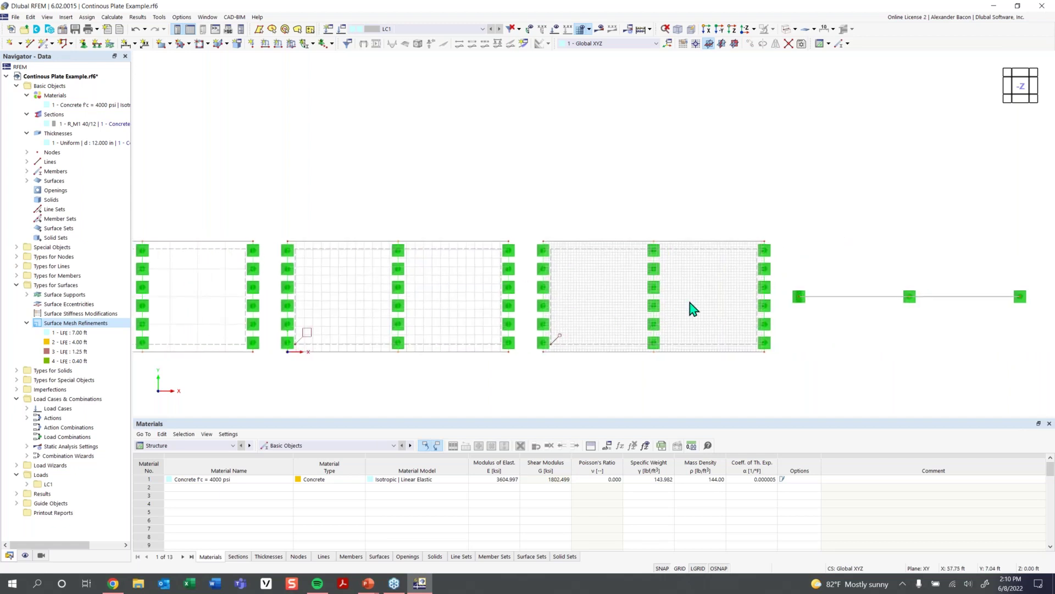
pyautogui.scroll(1, 690, 302)
pyautogui.scroll(-1, 383, 324)
pyautogui.moveTo(400, 324); pyautogui.dragTo(645, 310, button='middle')
pyautogui.moveTo(363, 322); pyautogui.dragTo(511, 322, button='middle')
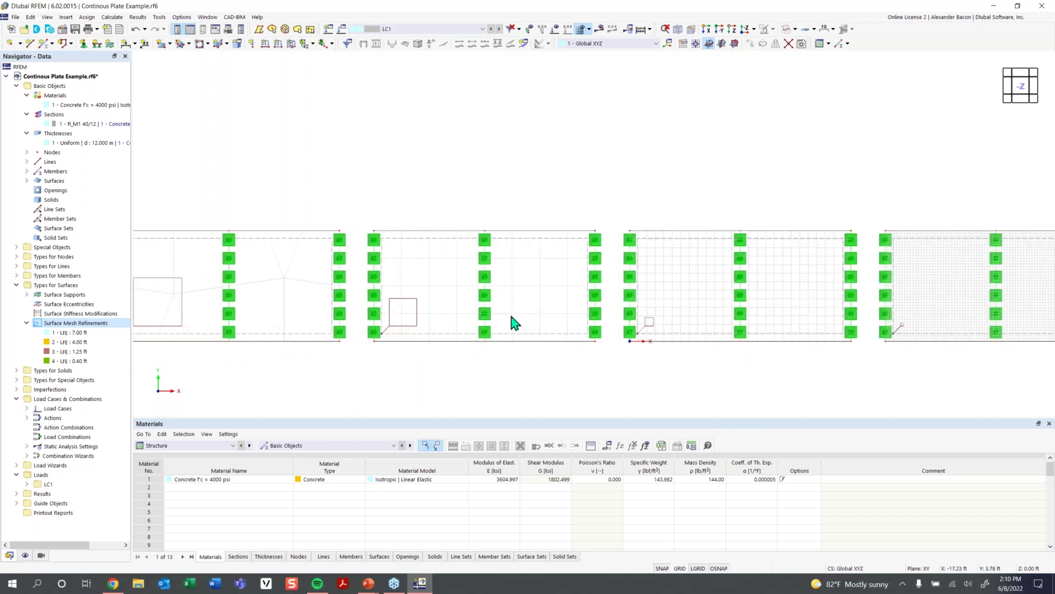
pyautogui.moveTo(254, 297); pyautogui.dragTo(297, 302, button='middle')
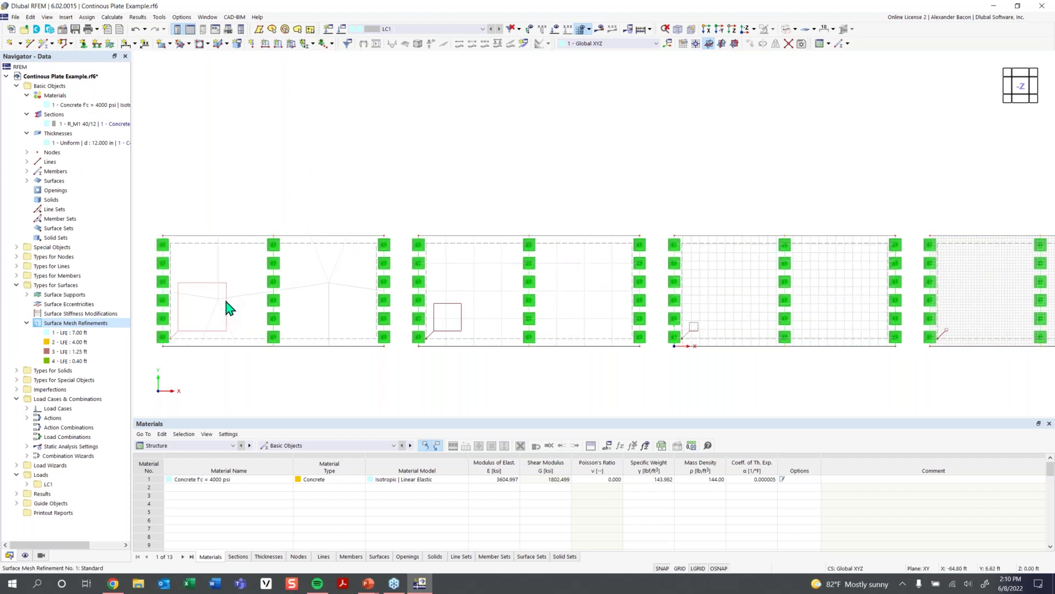
pyautogui.click(226, 301)
pyautogui.moveTo(733, 327); pyautogui.dragTo(715, 337, button='middle')
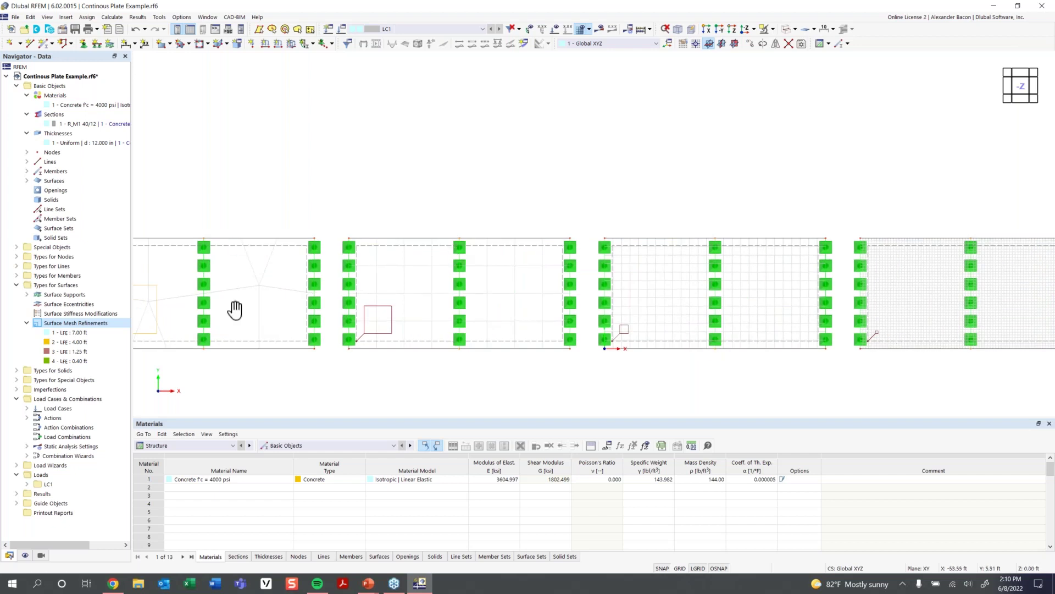
pyautogui.moveTo(233, 307); pyautogui.dragTo(327, 317, button='middle')
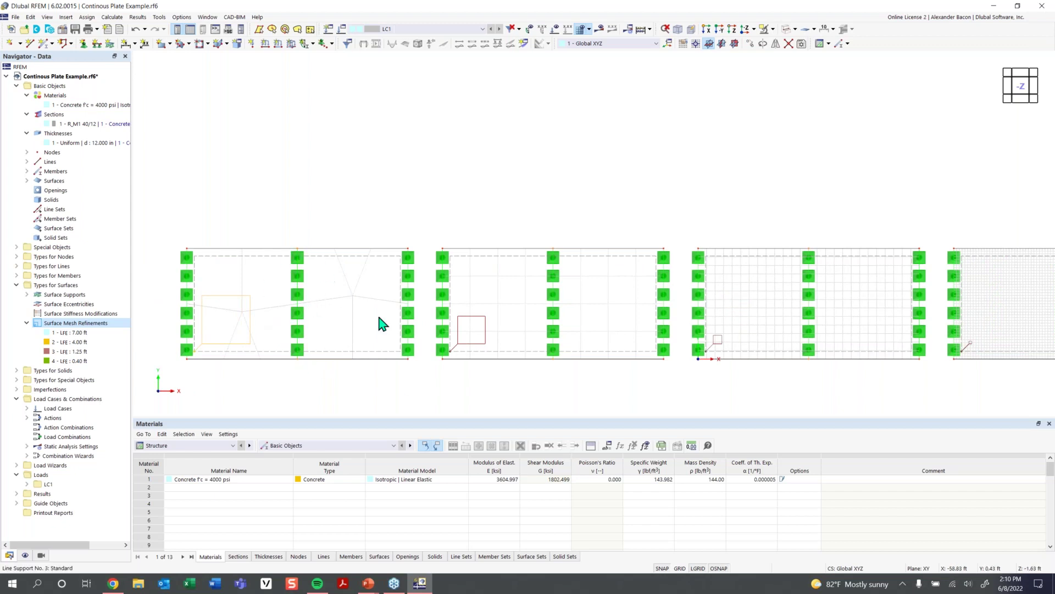
pyautogui.moveTo(539, 342); pyautogui.dragTo(378, 350, button='middle')
pyautogui.moveTo(501, 344); pyautogui.dragTo(353, 356, button='middle')
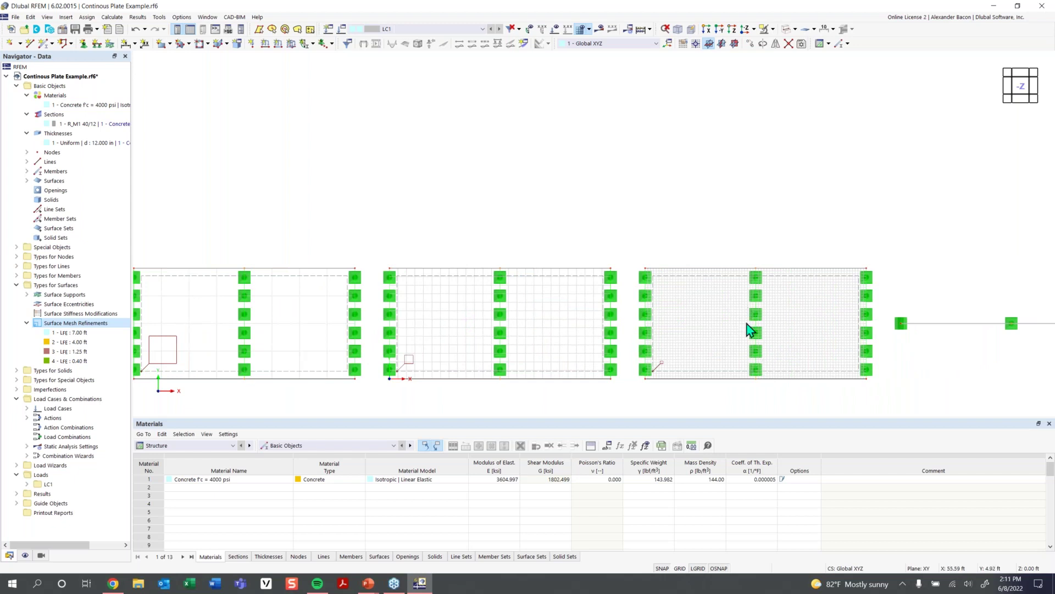
pyautogui.click(759, 343)
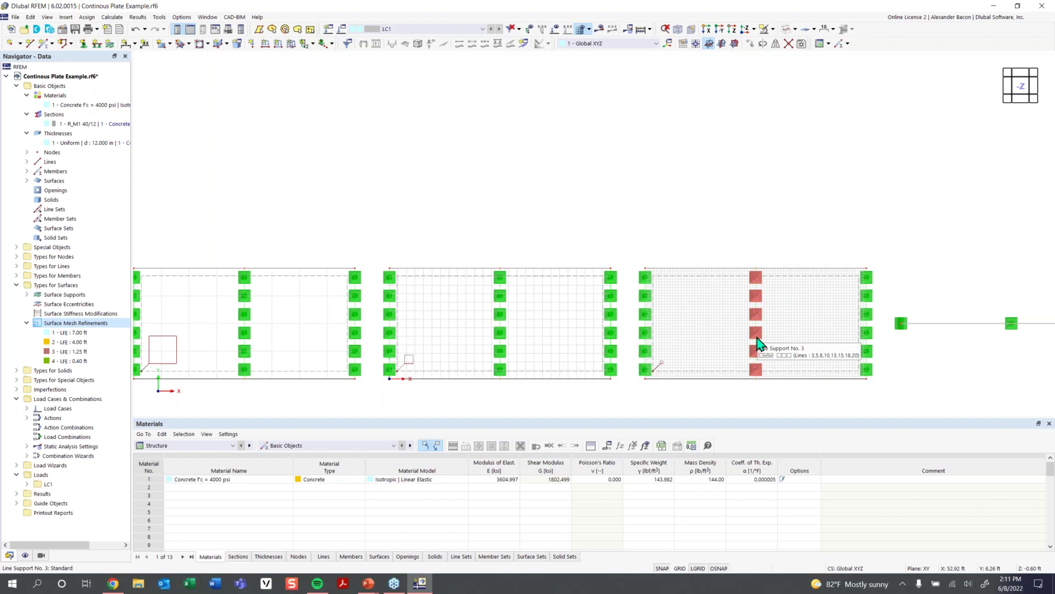
pyautogui.press('Escape')
pyautogui.scroll(-3, 583, 348)
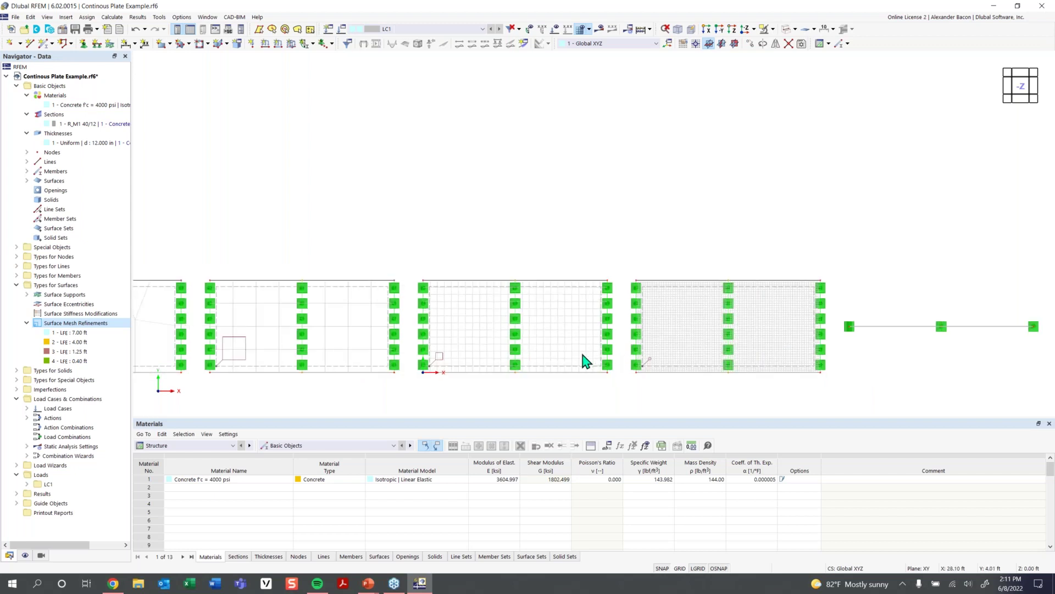
# - Create a result section through all four plates, picking its end points at X = -74 ft and X = 69 ft on the outer plate edges
pyautogui.keyDown('ctrl'); pyautogui.moveTo(631, 342); pyautogui.dragTo(598, 214, button='middle'); pyautogui.keyUp('ctrl')
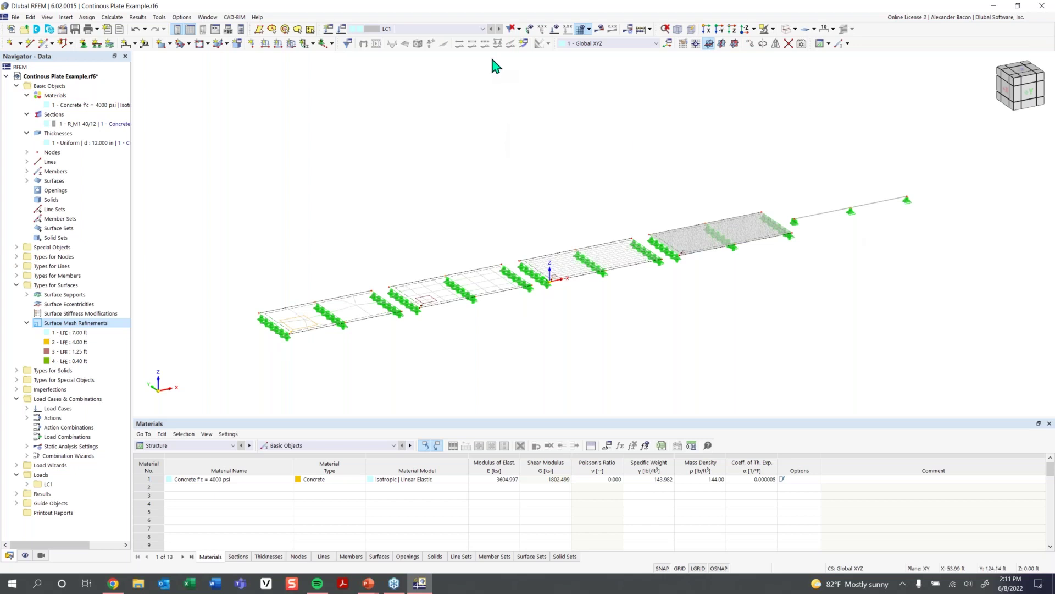
pyautogui.click(523, 44)
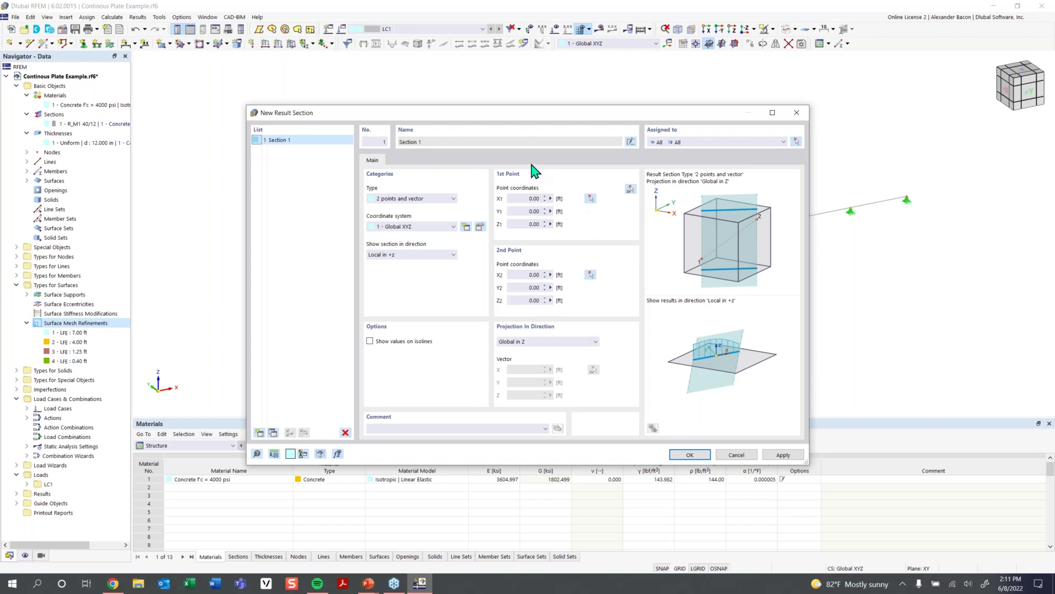
pyautogui.click(630, 189)
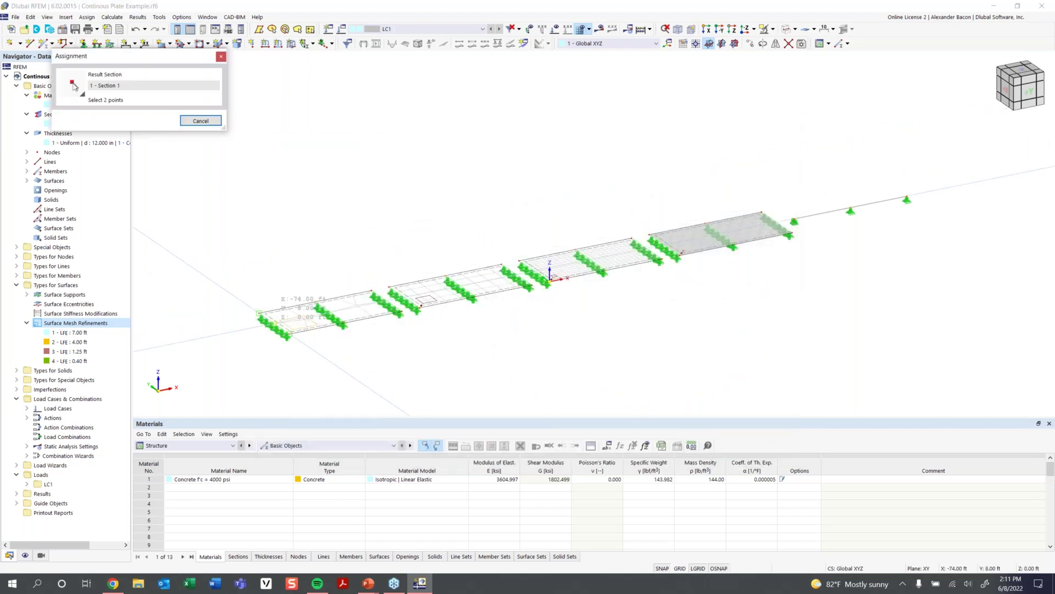
pyautogui.scroll(2, 259, 313)
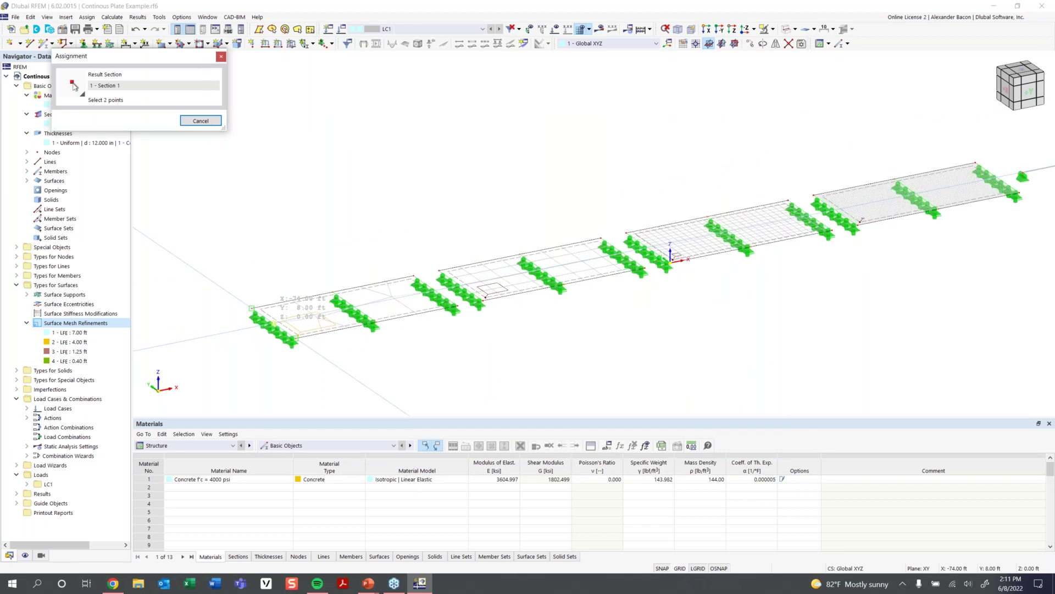
pyautogui.click(274, 323)
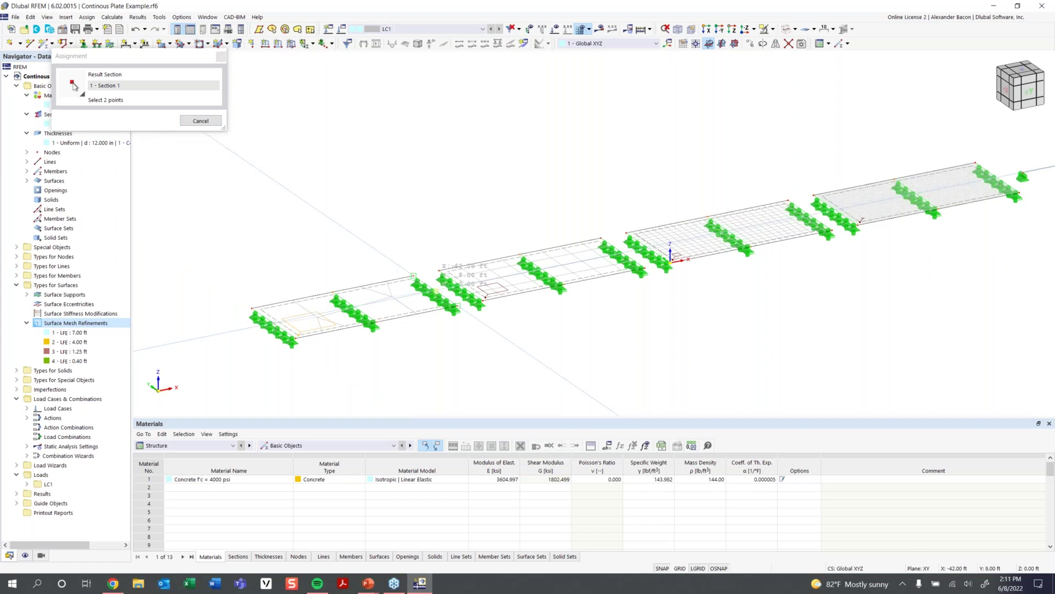
pyautogui.scroll(-1, 696, 256)
pyautogui.moveTo(698, 255); pyautogui.dragTo(437, 363, button='middle')
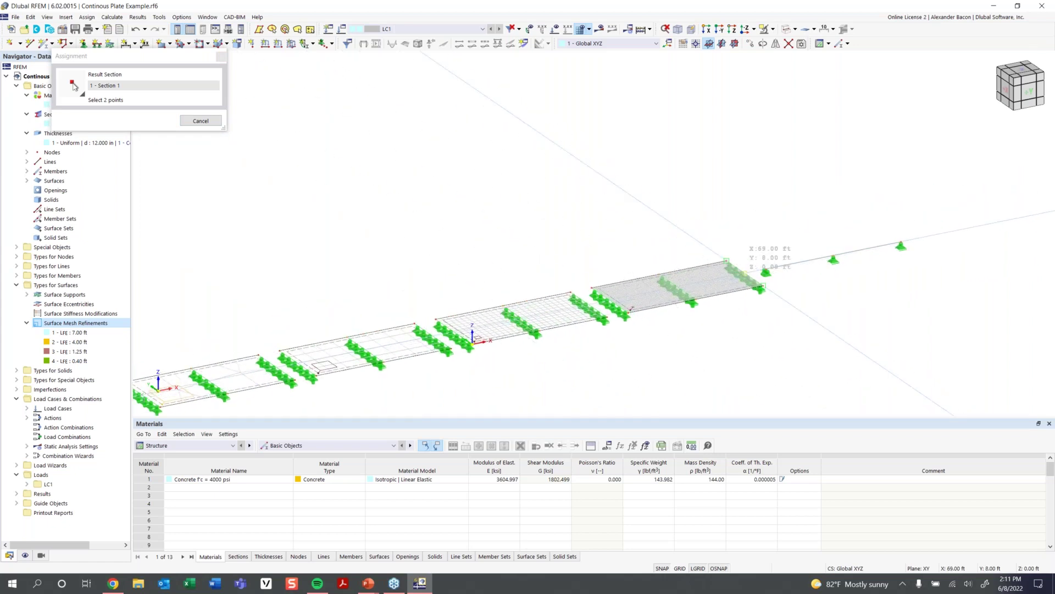
pyautogui.click(745, 274)
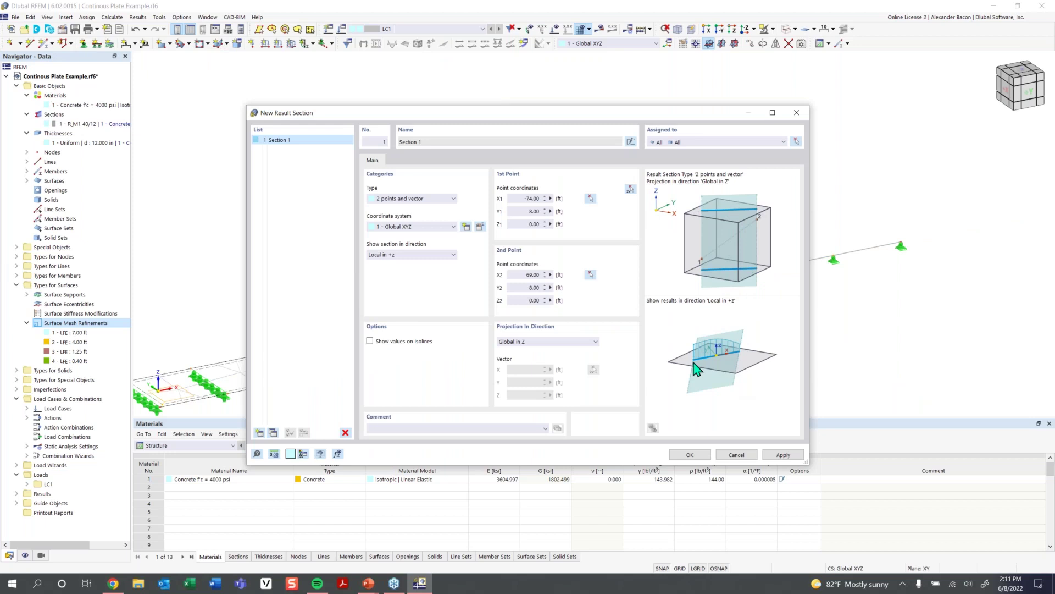
# - Keep the result section as 2 points and vector with direction Local in +z, and accept it
pyautogui.click(409, 202)
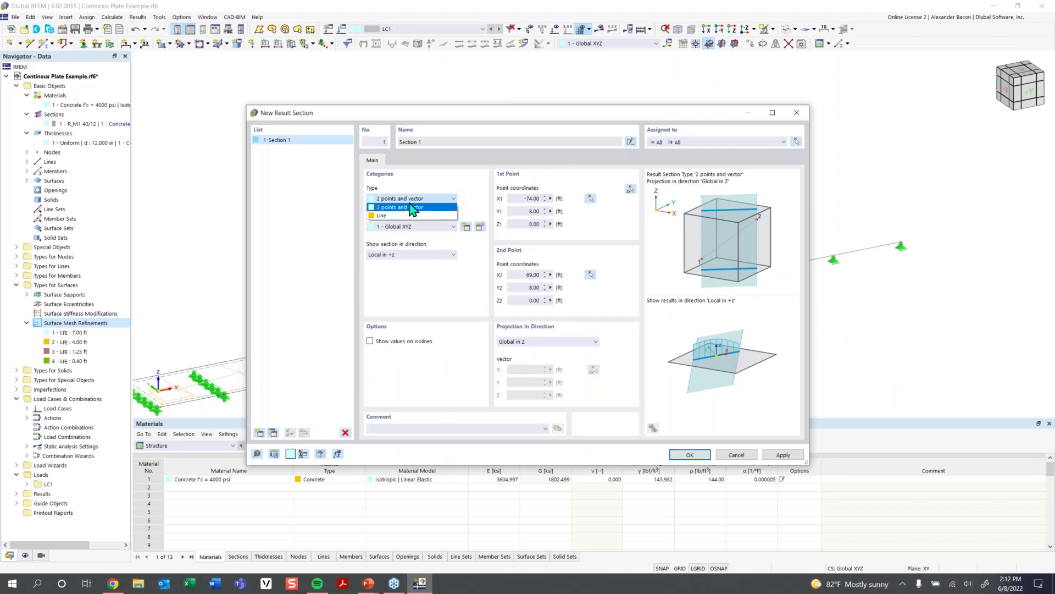
pyautogui.click(409, 221)
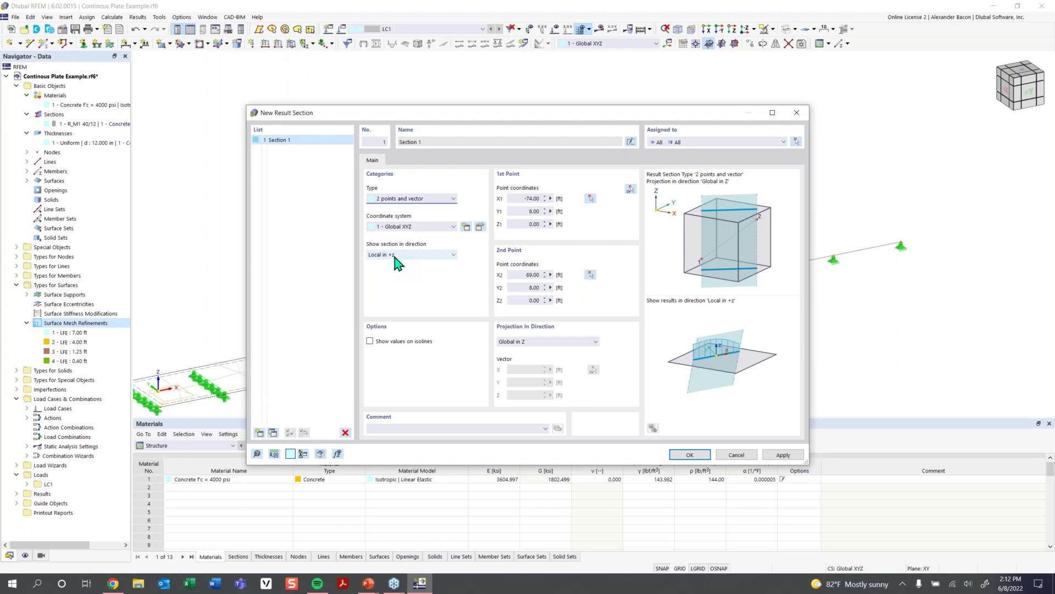
pyautogui.click(398, 264)
pyautogui.click(394, 264)
pyautogui.click(692, 455)
# - Examine the displacement diagrams along the result section across the four plates, in side elevation and in 3D
pyautogui.scroll(-1, 631, 368)
pyautogui.moveTo(648, 365); pyautogui.dragTo(722, 334, button='middle')
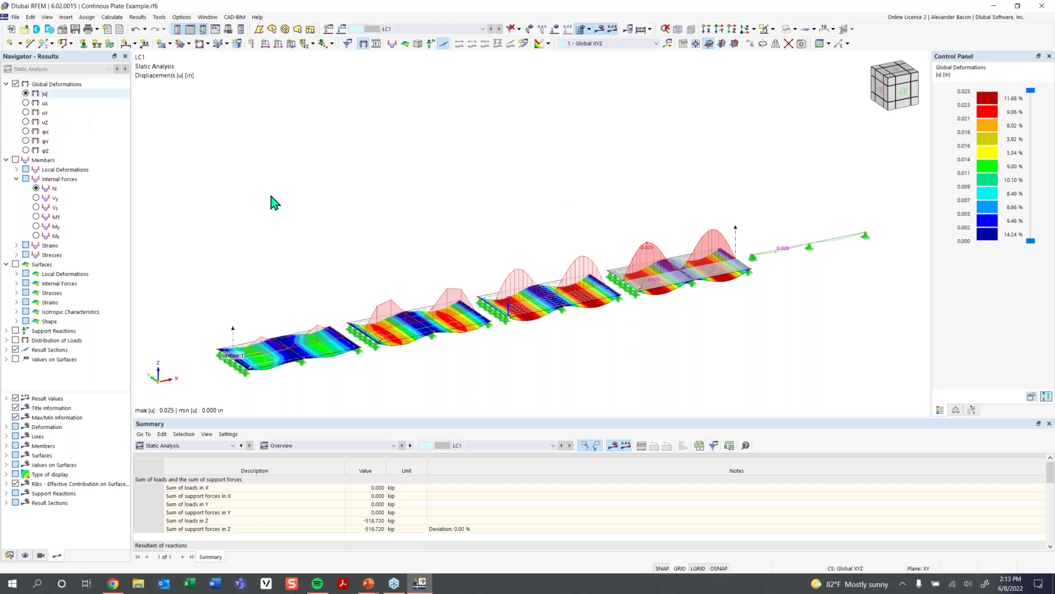
pyautogui.moveTo(530, 340); pyautogui.dragTo(545, 313, button='middle')
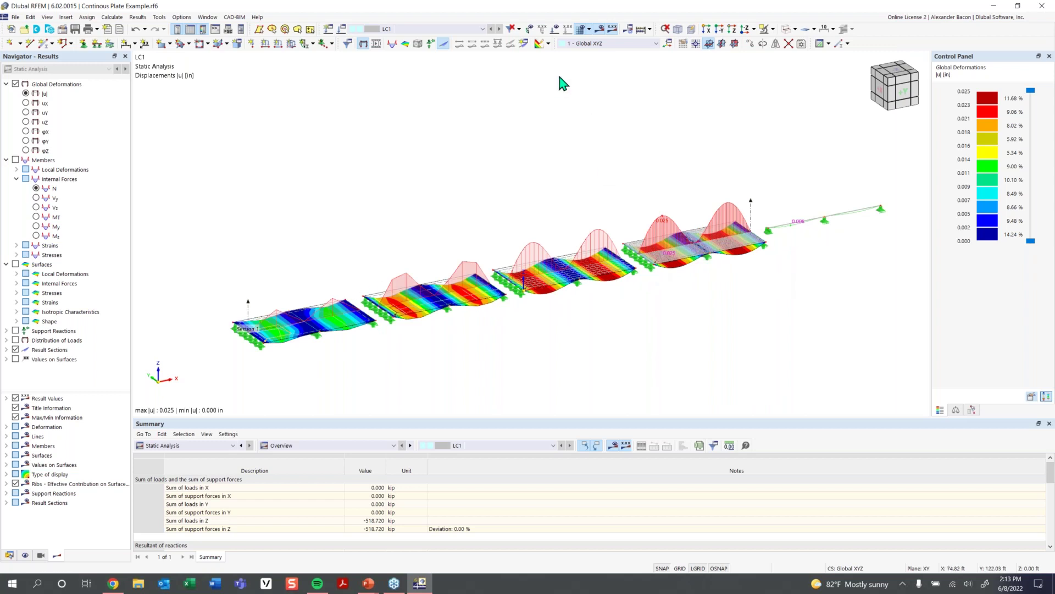
pyautogui.click(902, 95)
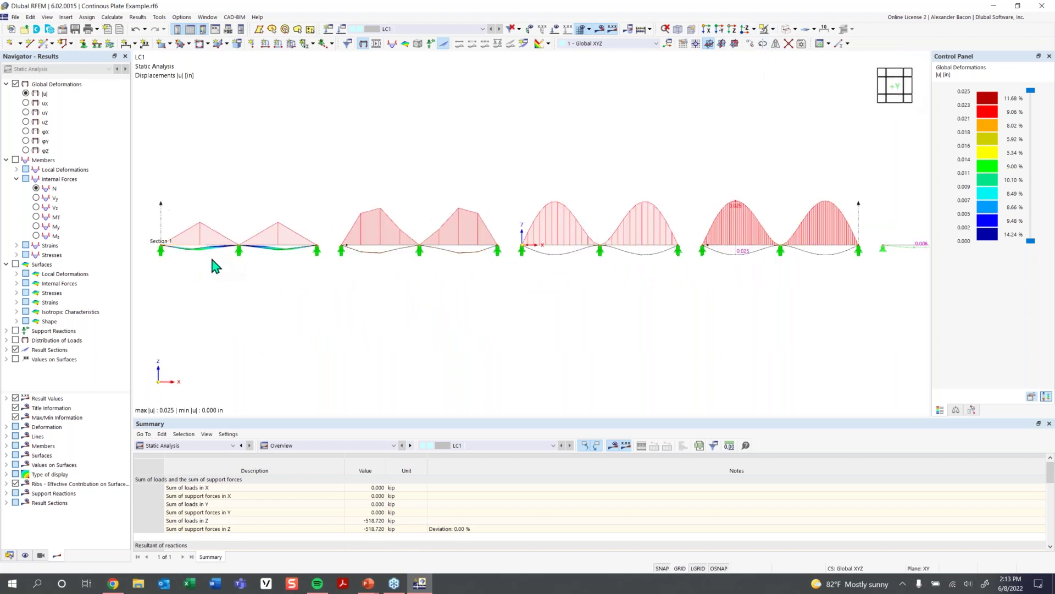
pyautogui.scroll(1, 225, 256)
pyautogui.moveTo(651, 296); pyautogui.dragTo(614, 293, button='middle')
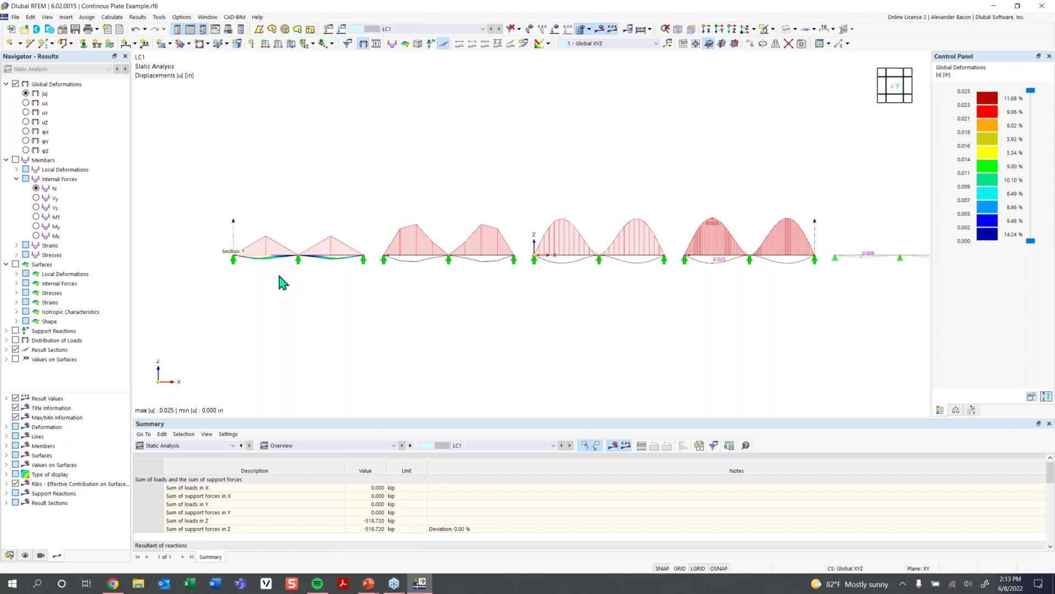
pyautogui.moveTo(277, 271); pyautogui.dragTo(228, 259, button='middle')
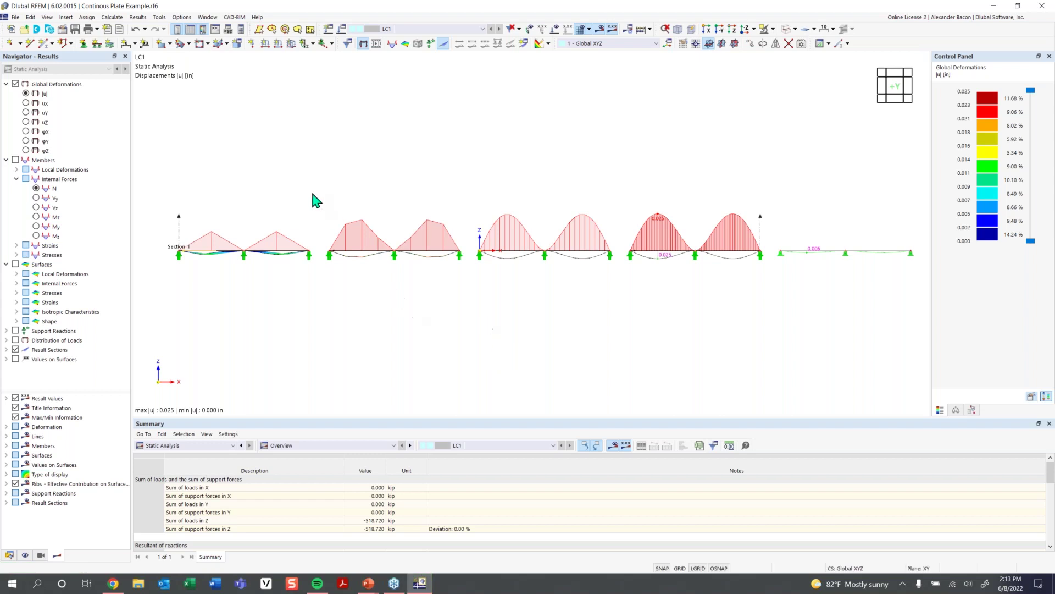
pyautogui.keyDown('ctrl'); pyautogui.moveTo(308, 191); pyautogui.dragTo(375, 214, button='middle'); pyautogui.keyUp('ctrl')
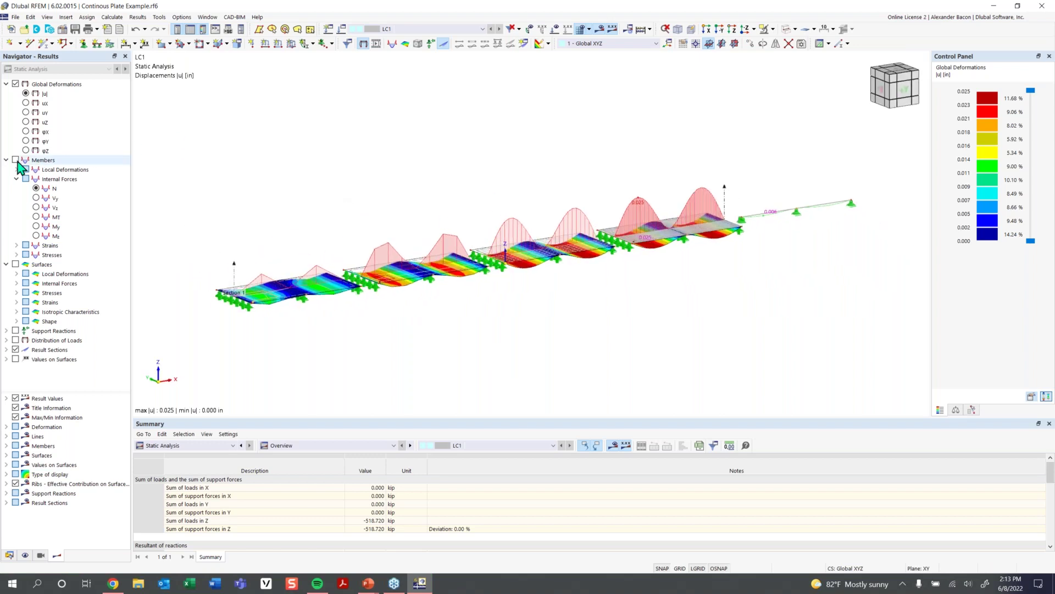
# - Turn off the global deformation results and leave member results off, keeping the result section diagrams displayed
pyautogui.click(16, 85)
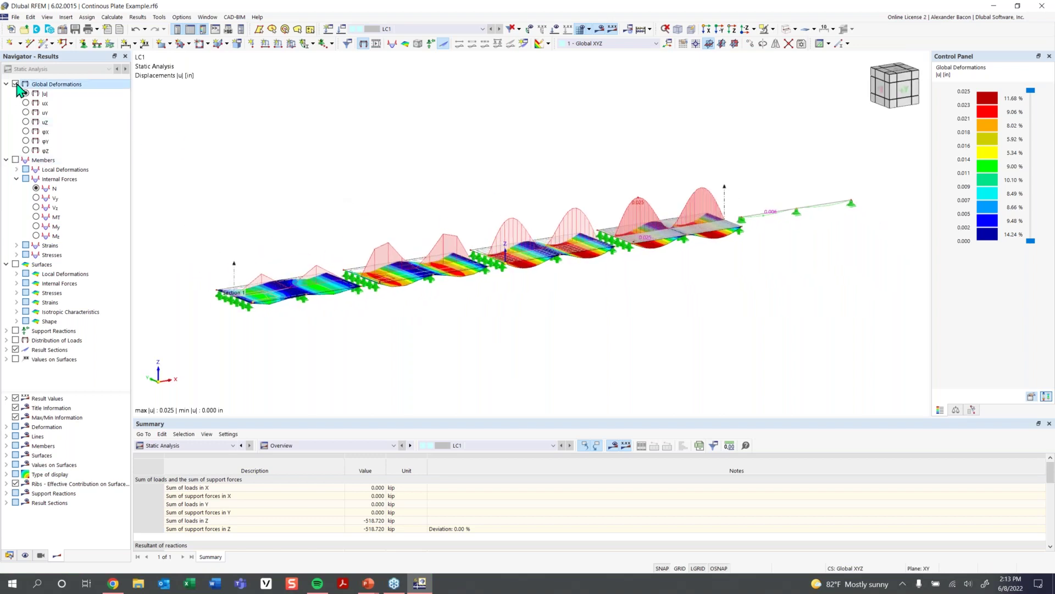
pyautogui.click(16, 160)
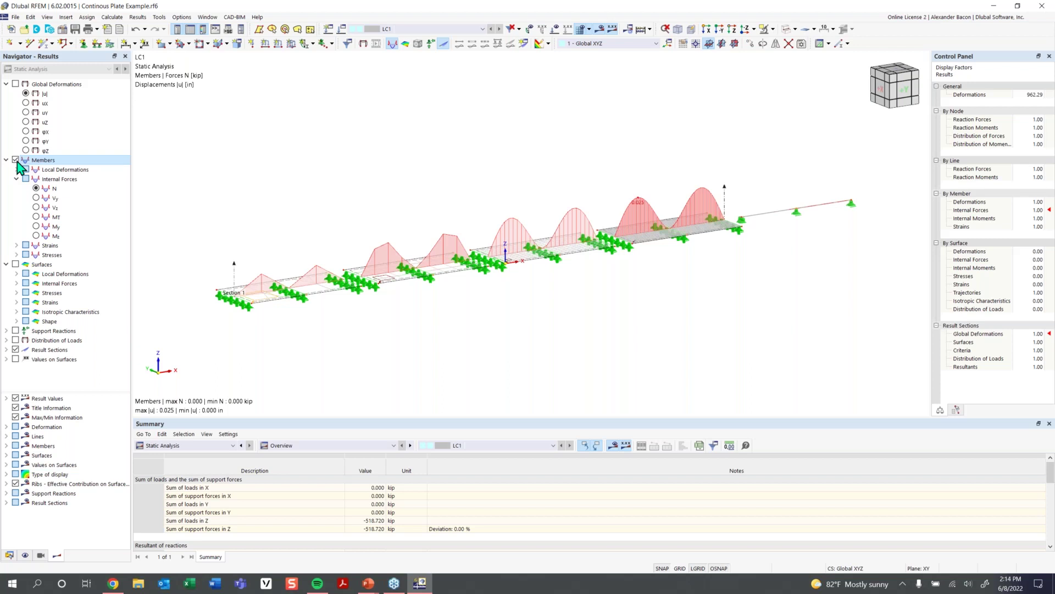
pyautogui.click(15, 160)
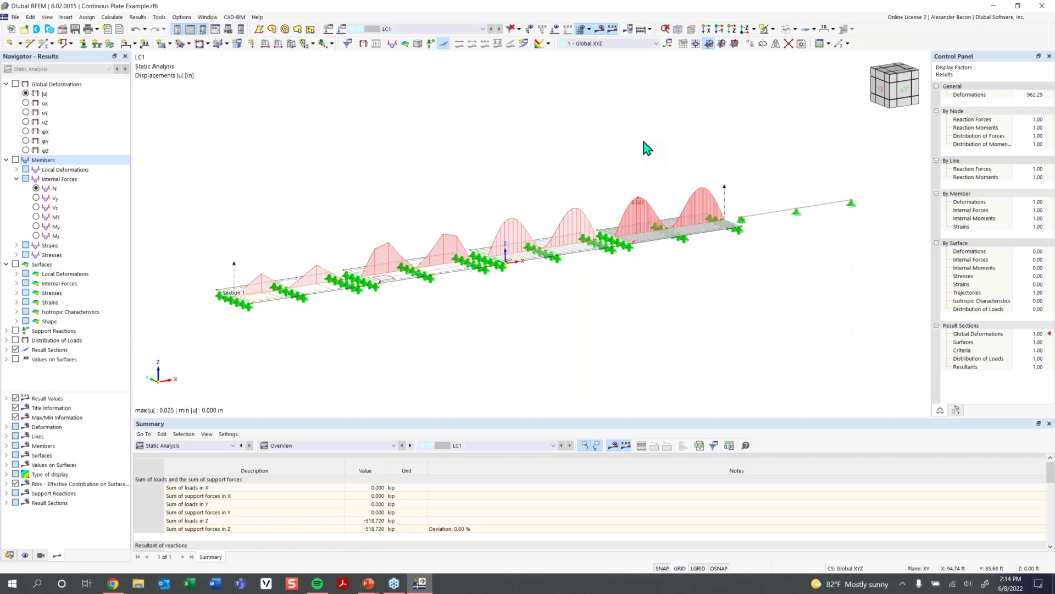
# - Restrict the visibility to the plate with the 0.40 ft mesh refinement and the neighbouring continuous beam
pyautogui.moveTo(751, 177); pyautogui.dragTo(658, 212, button='middle')
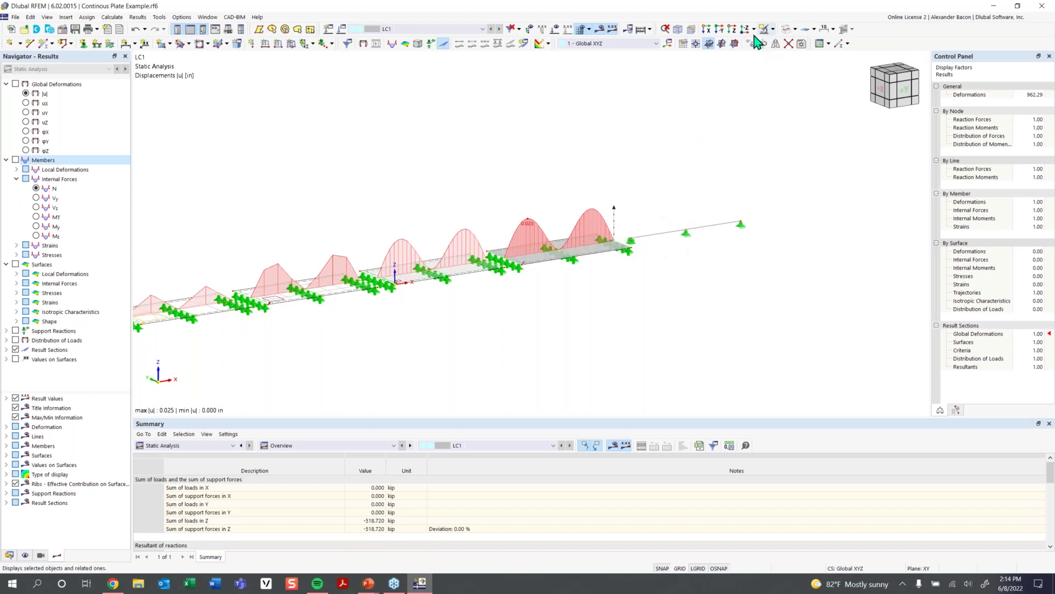
pyautogui.scroll(3, 542, 271)
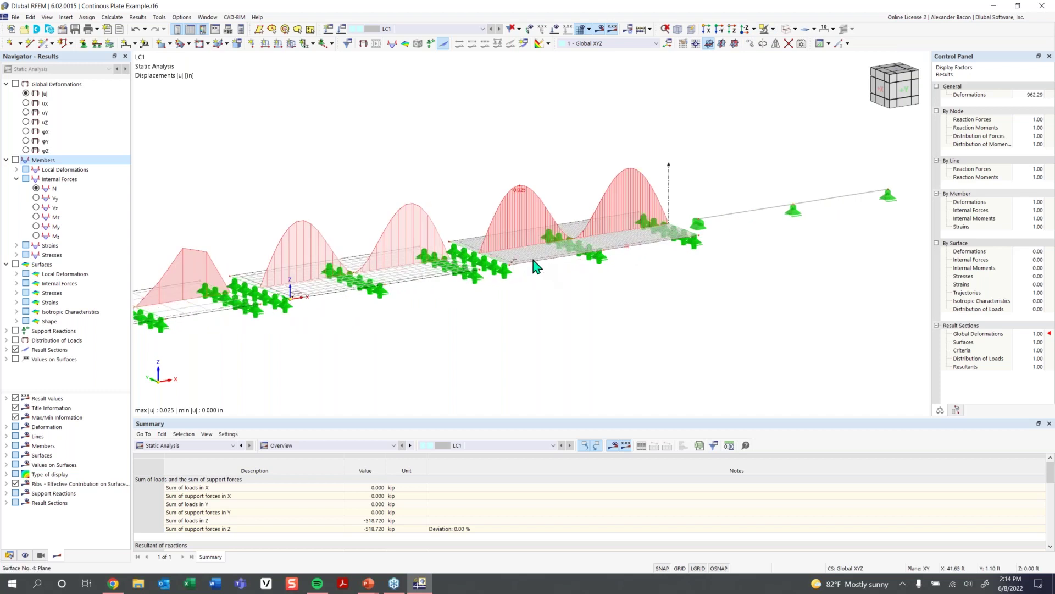
pyautogui.scroll(-1, 668, 136)
pyautogui.moveTo(666, 136); pyautogui.dragTo(611, 158, button='middle')
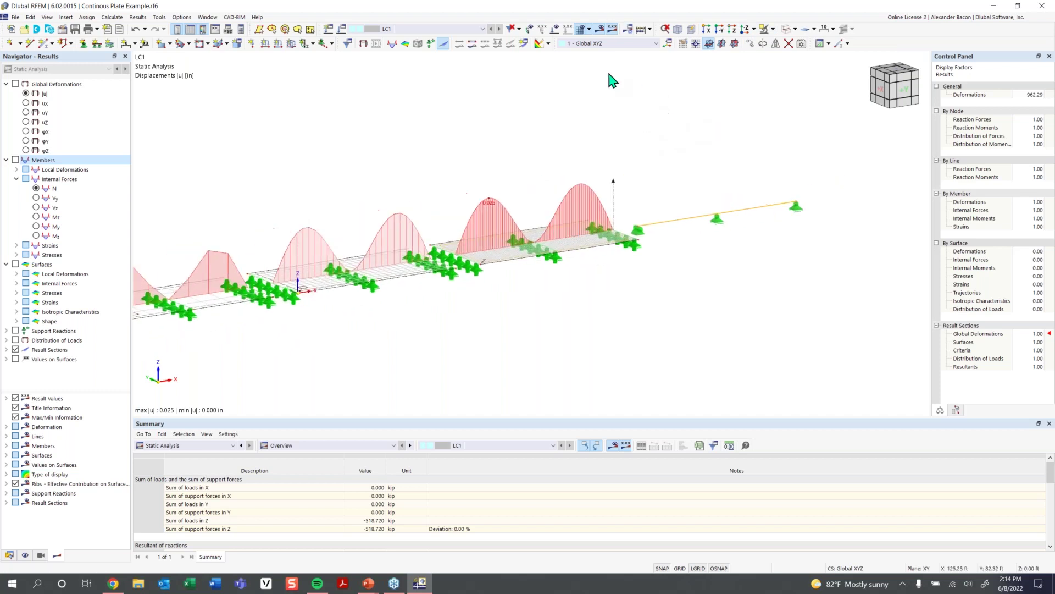
pyautogui.click(766, 36)
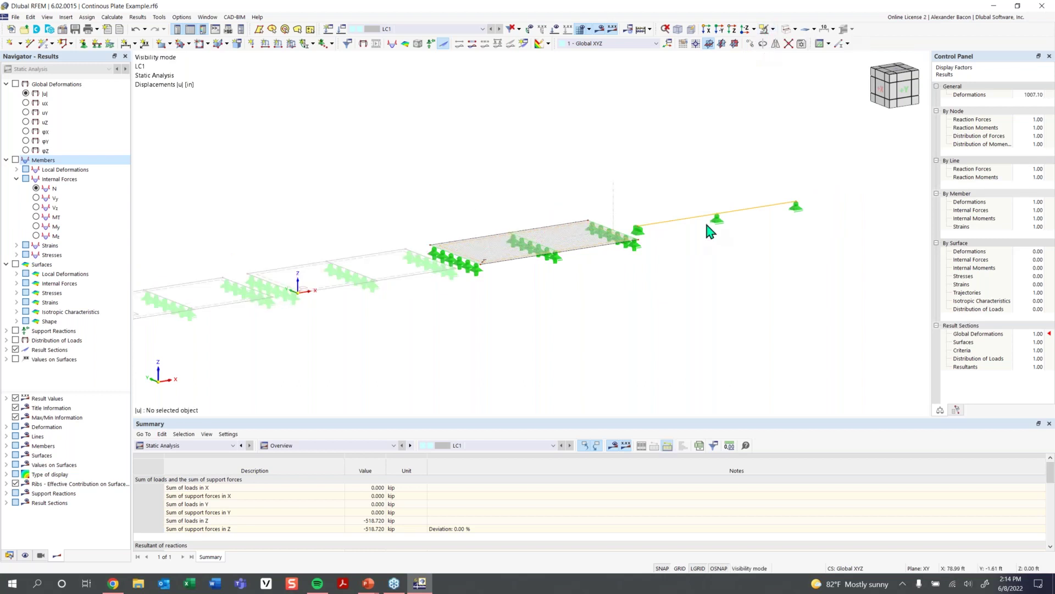
# - Turn on the member results for the continuous beam beside the isolated plate
pyautogui.moveTo(728, 283); pyautogui.dragTo(640, 311, button='middle')
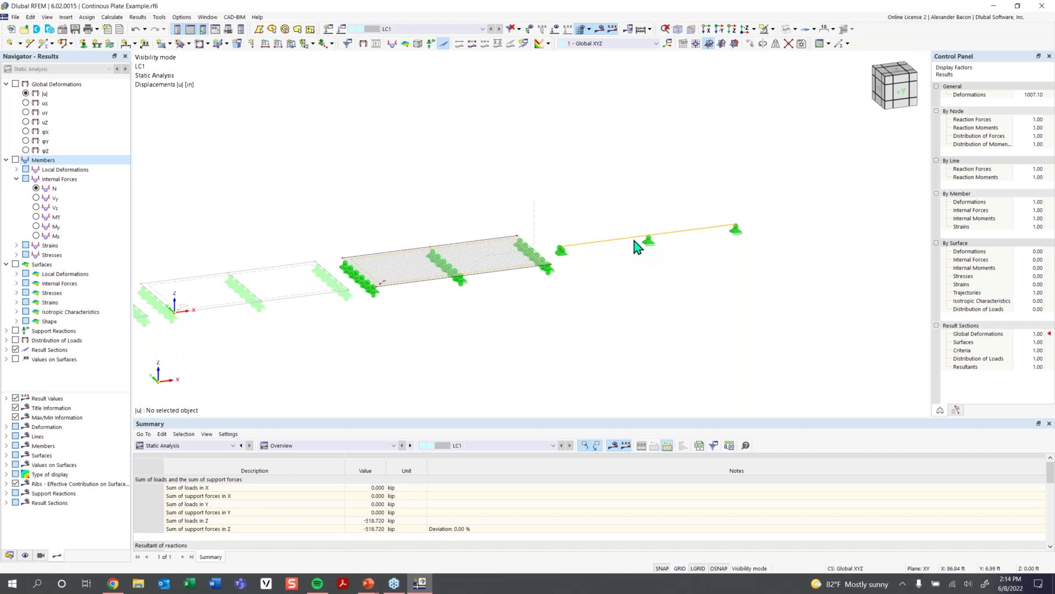
pyautogui.click(15, 160)
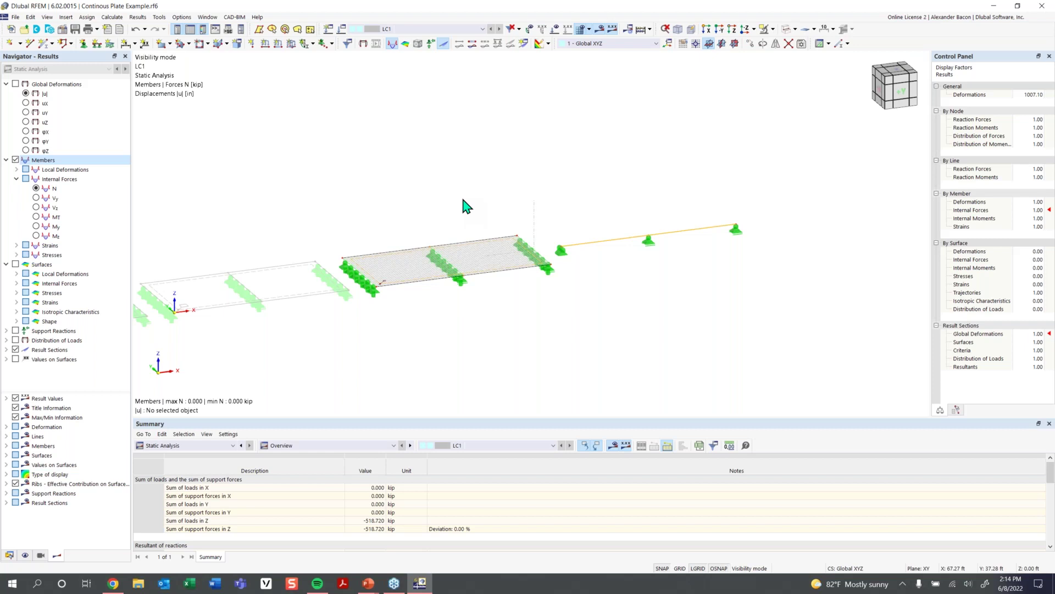
pyautogui.scroll(3, 619, 239)
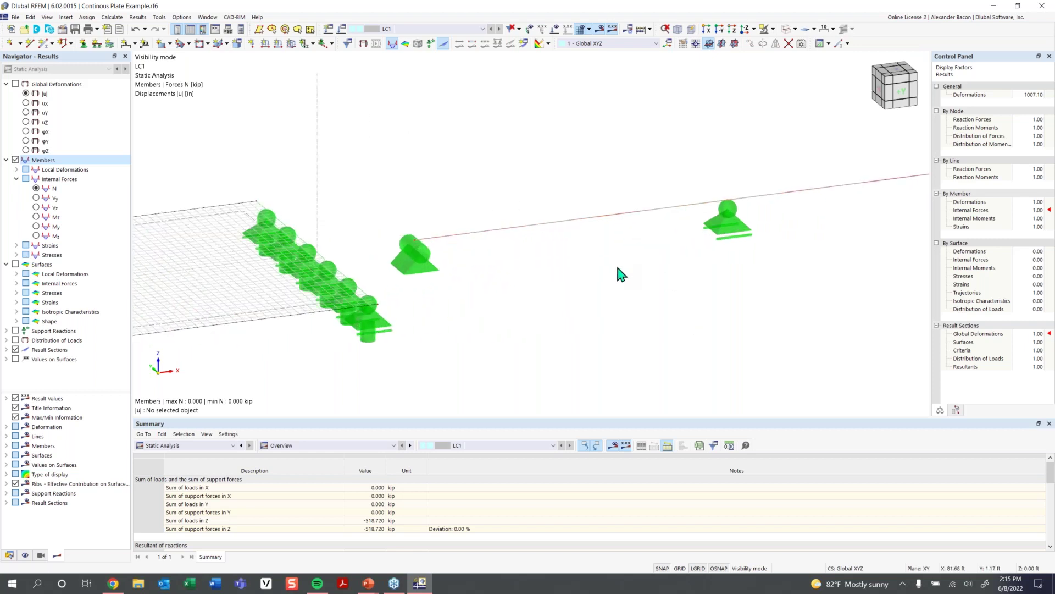
pyautogui.scroll(-1, 616, 269)
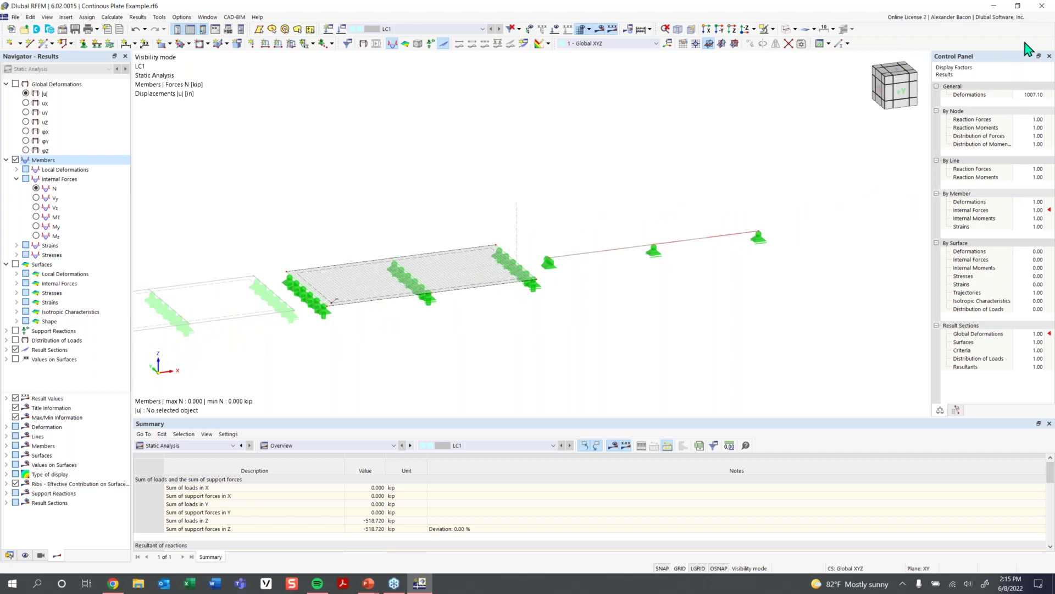
# - Set the display factor for member internal forces to 2.00 and close the Control Panel
pyautogui.moveTo(967, 57); pyautogui.dragTo(803, 64)
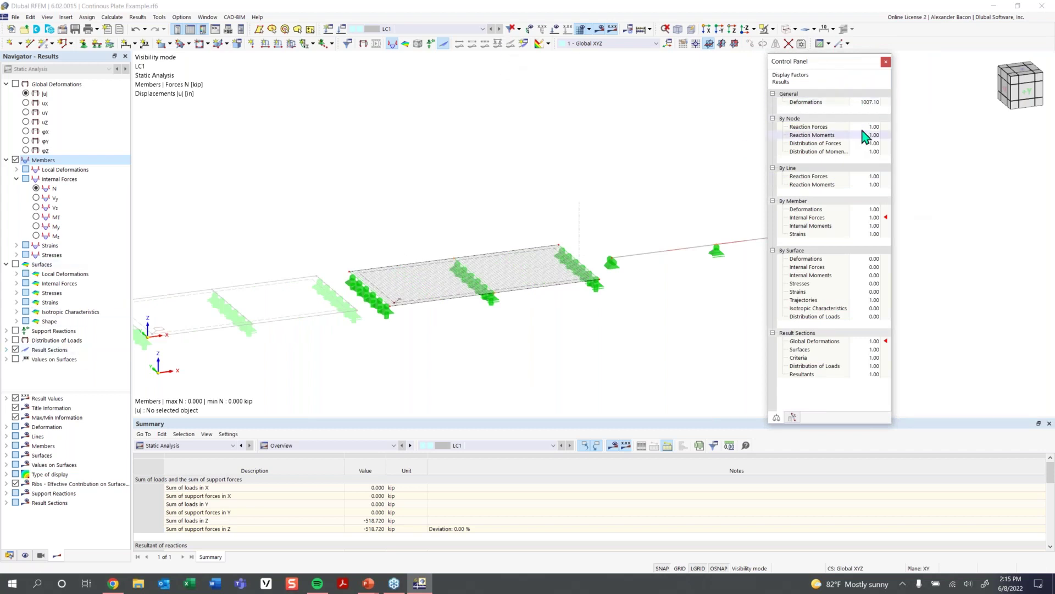
pyautogui.click(869, 103)
pyautogui.click(876, 218)
pyautogui.click(878, 216)
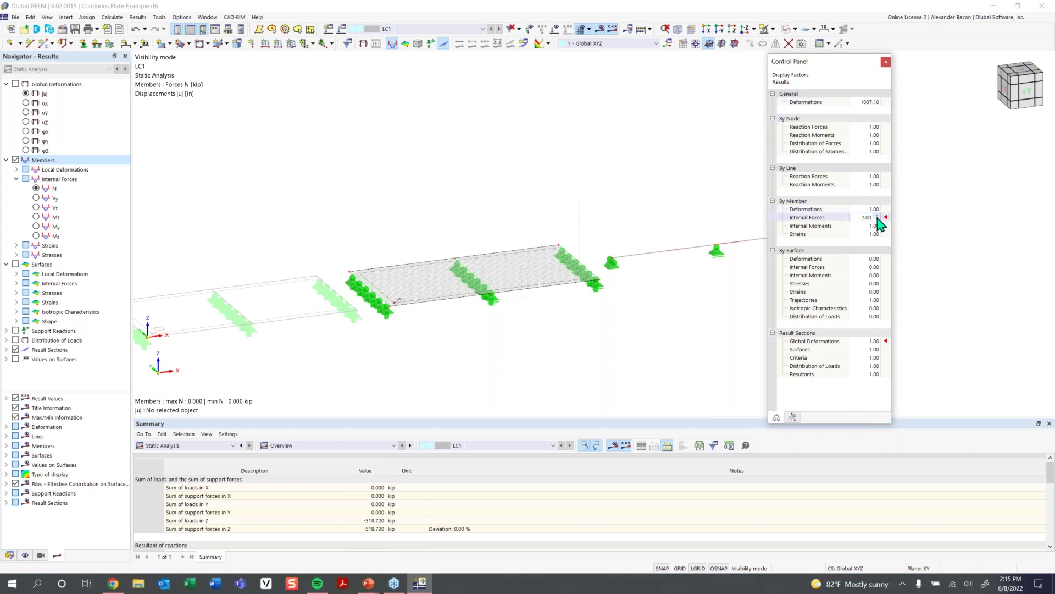
pyautogui.click(885, 61)
# - Display the bending moments My of the continuous beam and show its local axis system
pyautogui.click(40, 226)
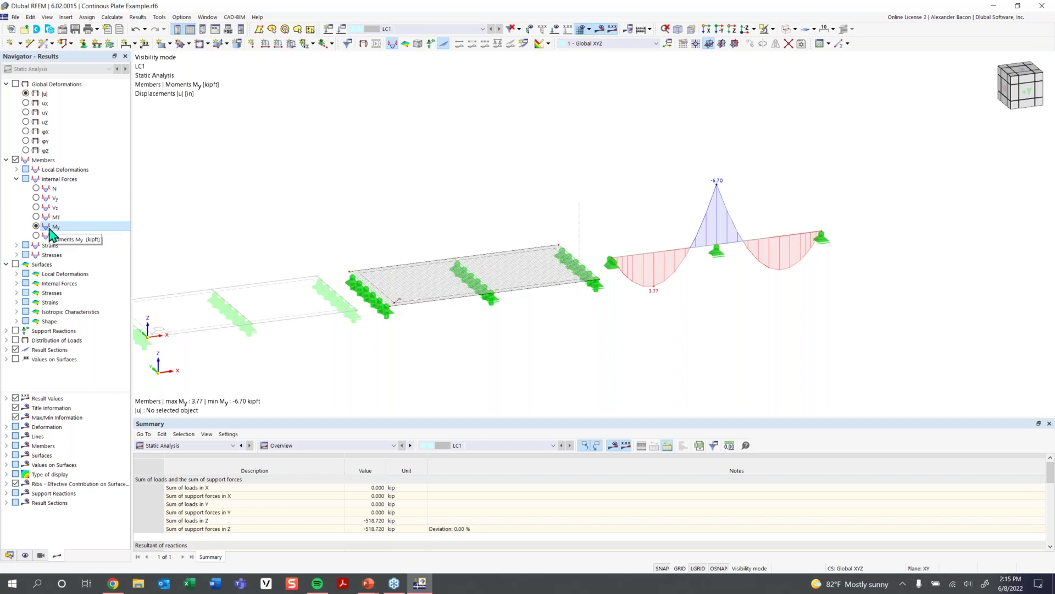
pyautogui.rightClick(677, 258)
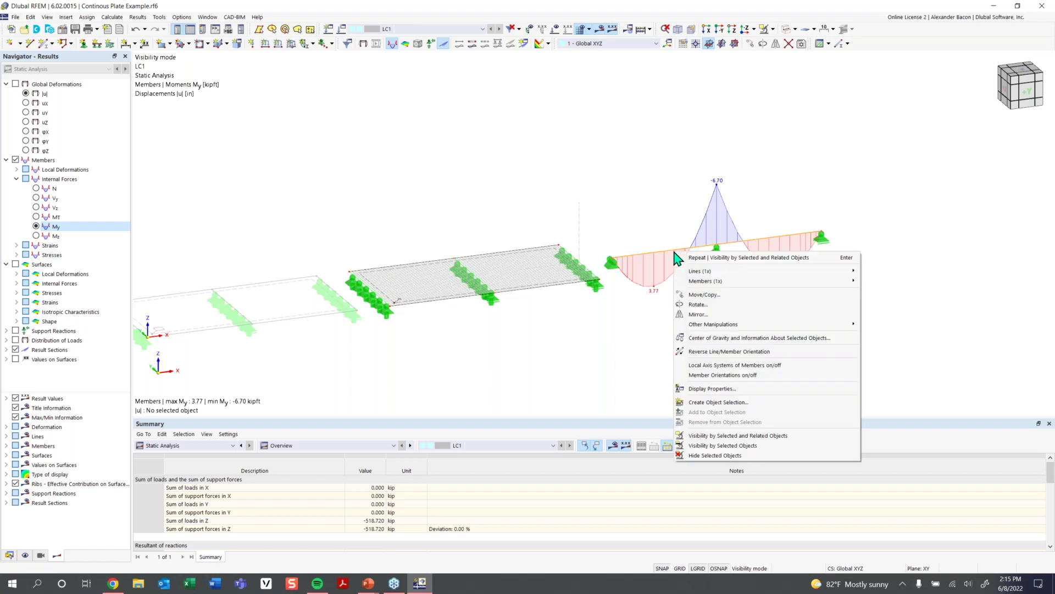
pyautogui.click(738, 366)
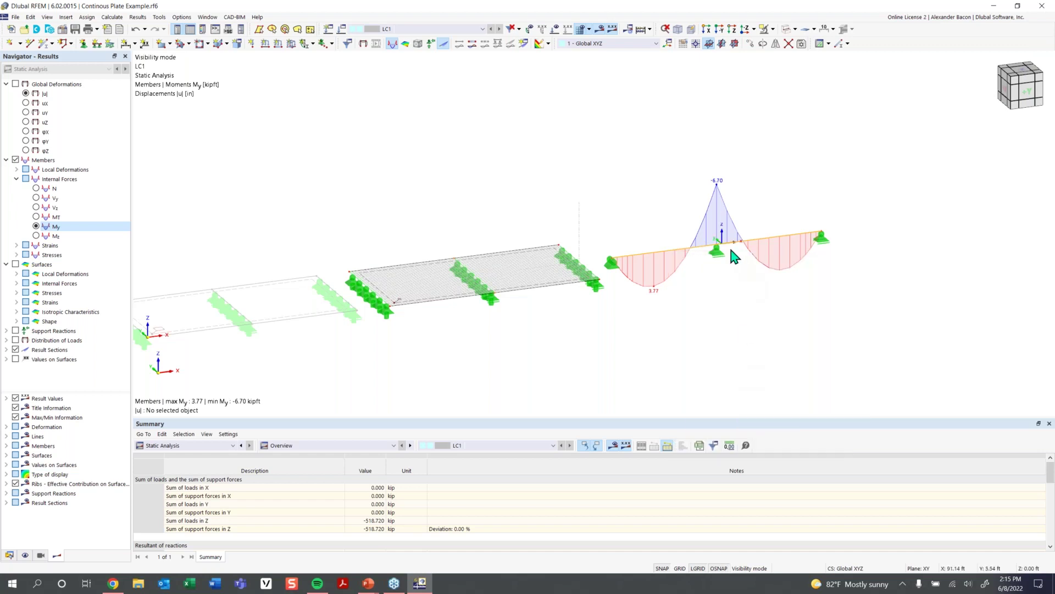
pyautogui.scroll(2, 729, 246)
pyautogui.scroll(1, 731, 251)
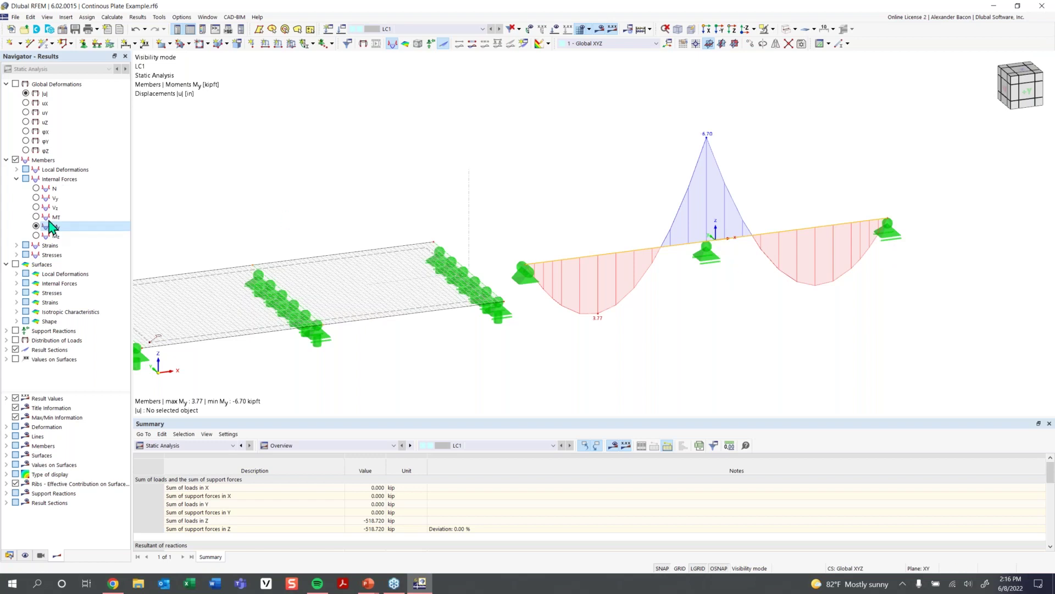
# - Display the surface moments mx on the isolated plate and show the surface's local axis system
pyautogui.scroll(-2, 434, 312)
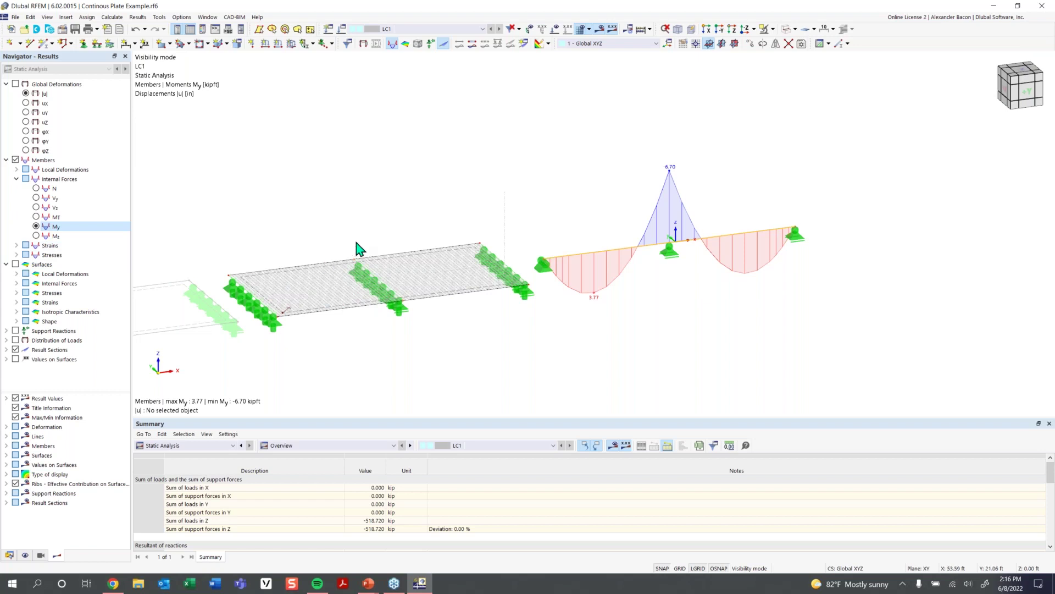
pyautogui.click(15, 265)
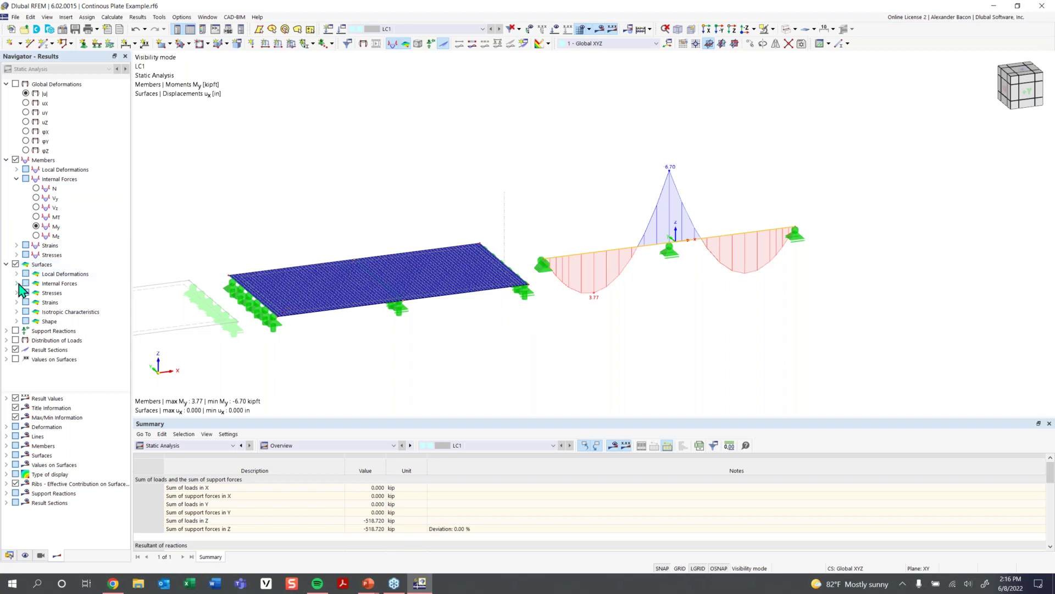
pyautogui.click(16, 284)
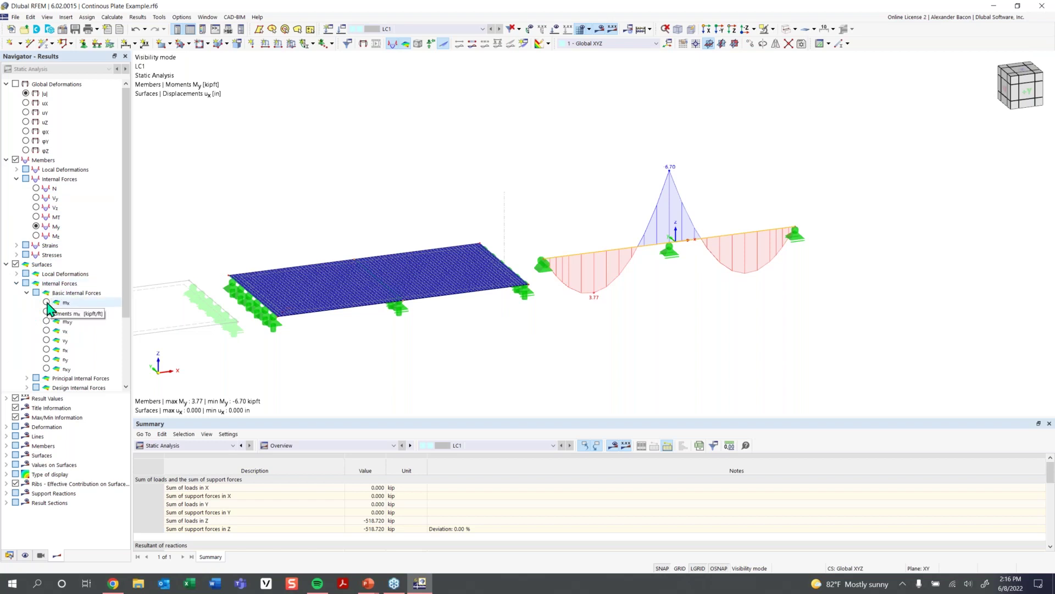
pyautogui.click(47, 302)
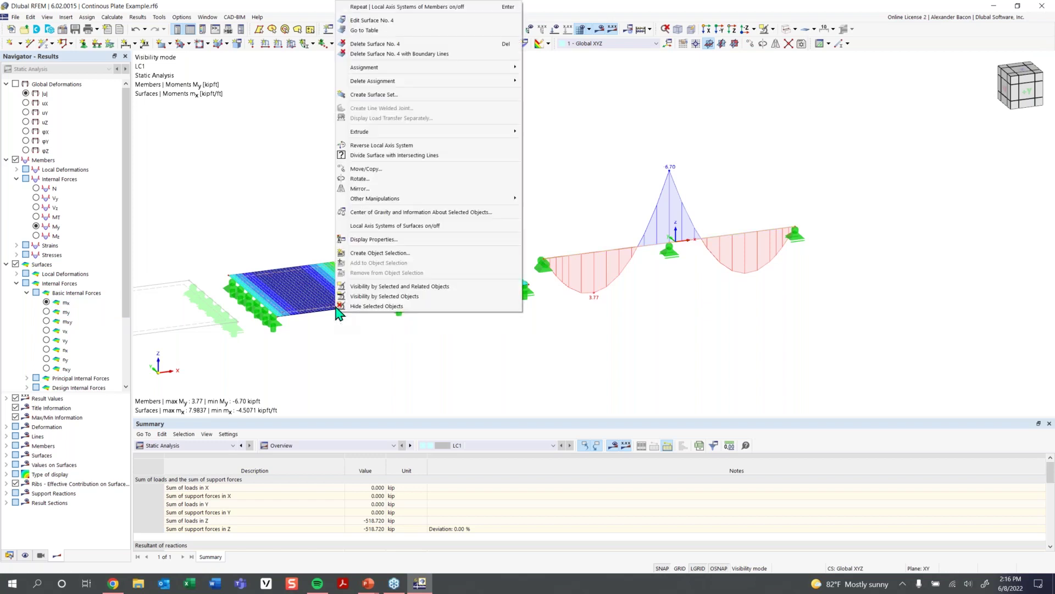
pyautogui.click(388, 233)
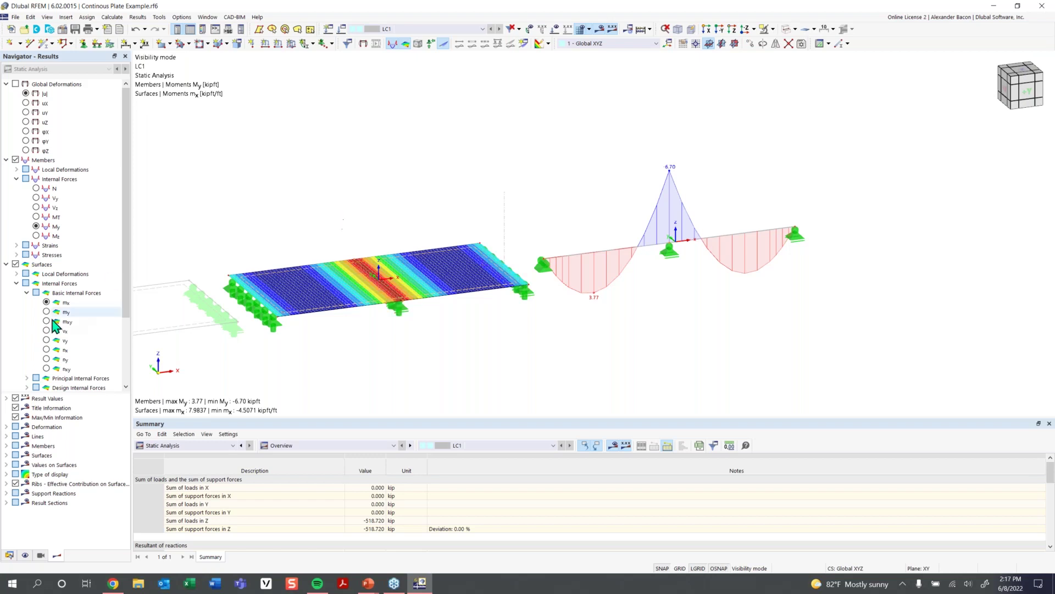
# - Cancel the visibility mode with result sections active, so all plates and their section diagrams are displayed
pyautogui.click(7, 265)
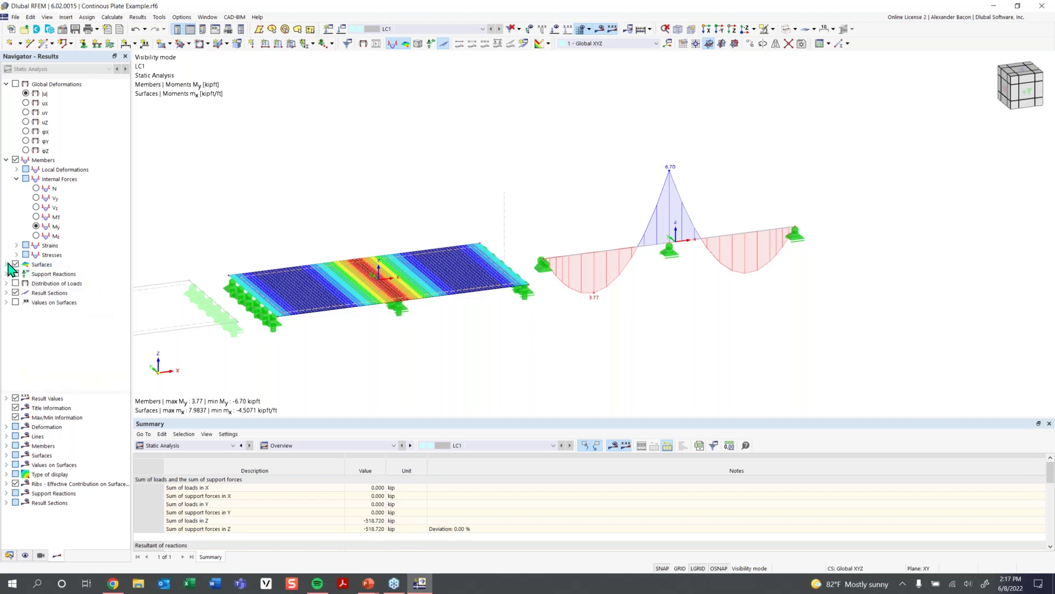
pyautogui.click(15, 293)
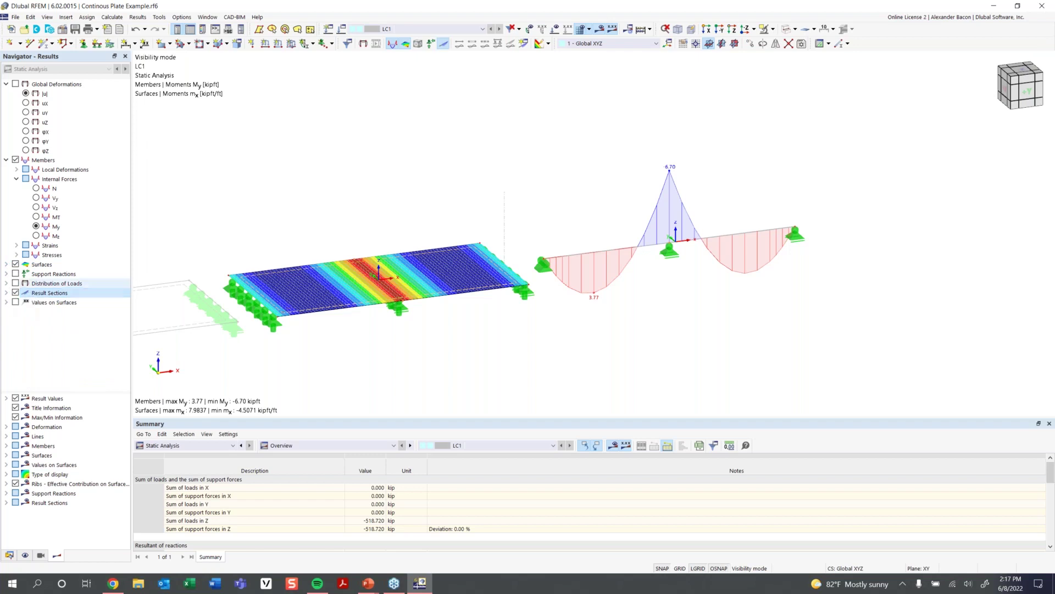
pyautogui.rightClick(544, 146)
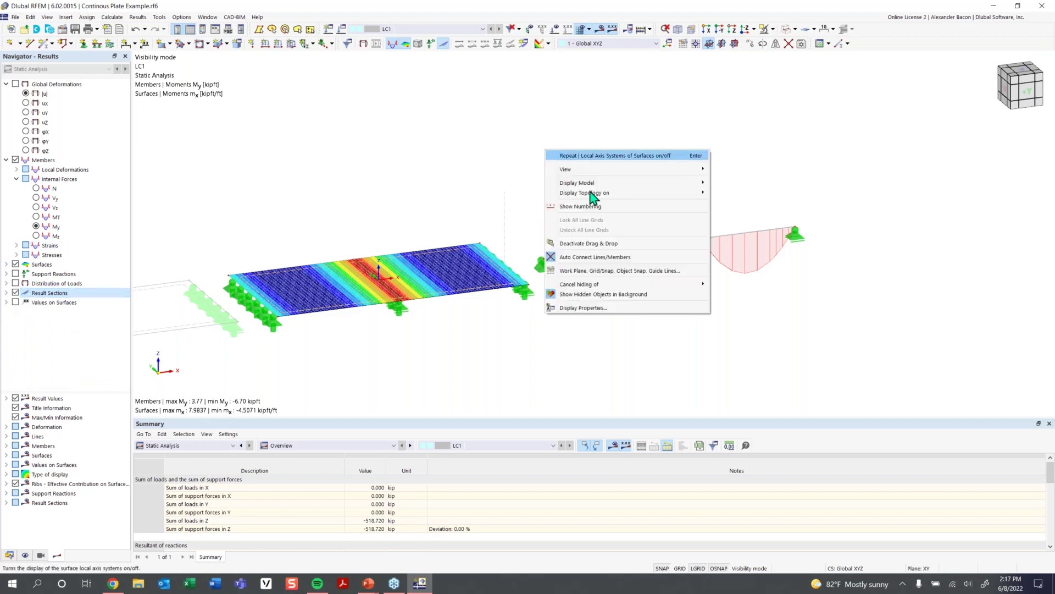
pyautogui.click(731, 284)
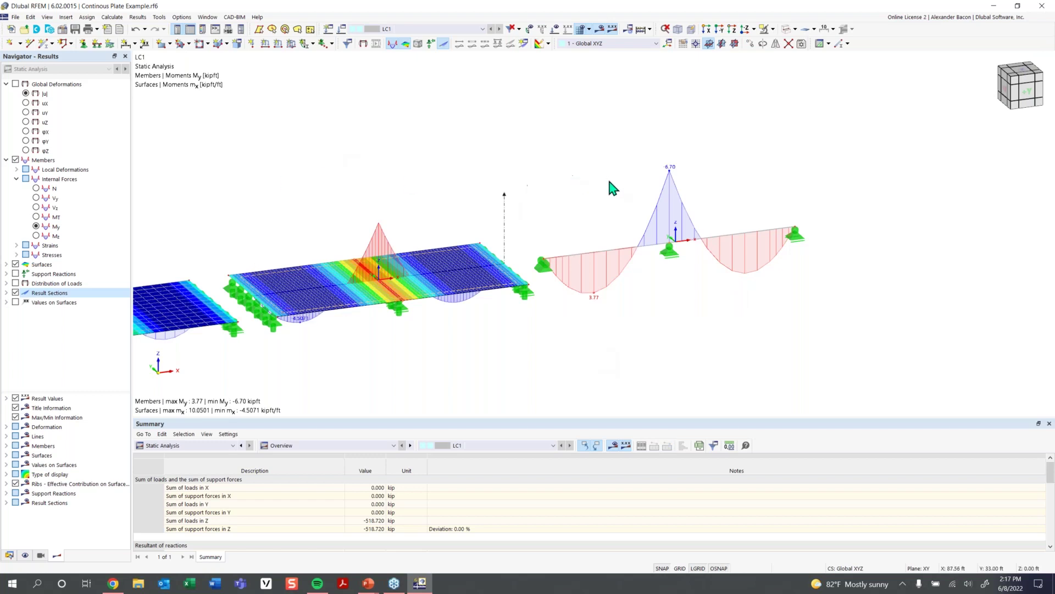
# - Restrict the visibility to the finest plate with its result section and the continuous beam to compare their moment diagrams
pyautogui.scroll(-1, 797, 184)
pyautogui.moveTo(874, 161); pyautogui.dragTo(346, 347)
pyautogui.keyDown('ctrl'); pyautogui.moveTo(700, 334); pyautogui.dragTo(692, 286, button='middle'); pyautogui.keyUp('ctrl')
pyautogui.click(926, 176)
pyautogui.moveTo(929, 187); pyautogui.dragTo(375, 353)
pyautogui.click(709, 43)
pyautogui.keyDown('ctrl'); pyautogui.moveTo(558, 315); pyautogui.dragTo(523, 316, button='middle'); pyautogui.keyUp('ctrl')
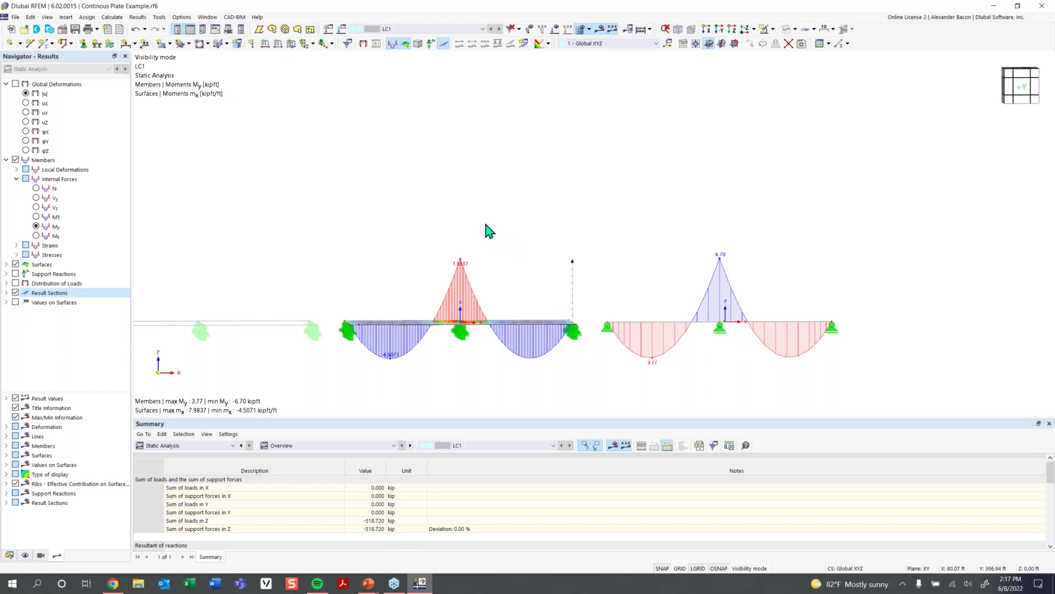
pyautogui.keyDown('ctrl'); pyautogui.moveTo(486, 226); pyautogui.dragTo(536, 241, button='middle'); pyautogui.keyUp('ctrl')
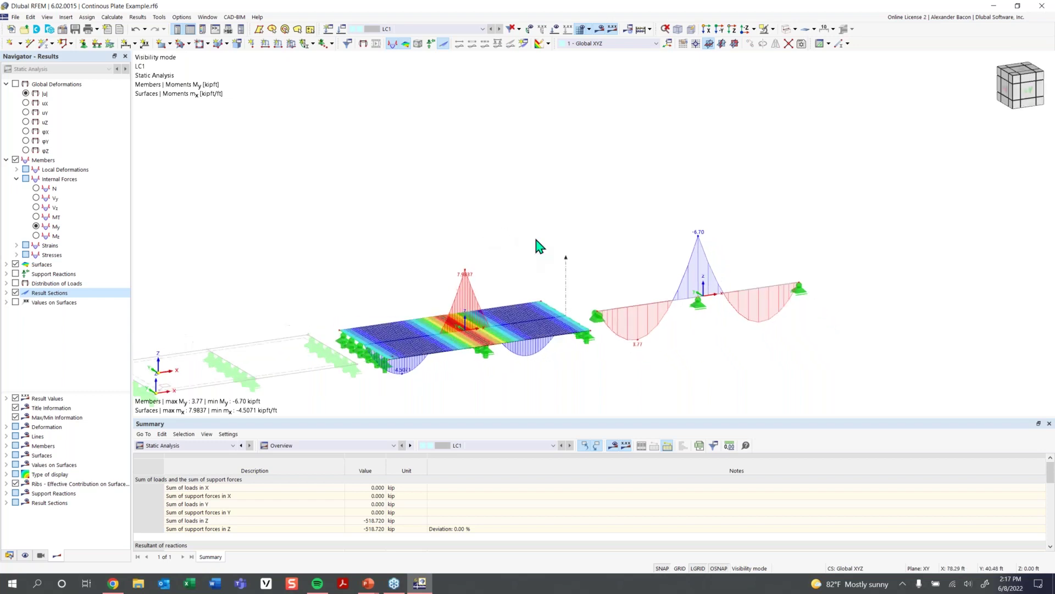
# - Cancel the hiding of objects to bring back the other plates beside the beam
pyautogui.rightClick(599, 120)
pyautogui.click(755, 236)
pyautogui.keyDown('ctrl'); pyautogui.moveTo(540, 251); pyautogui.dragTo(521, 242, button='middle'); pyautogui.keyUp('ctrl')
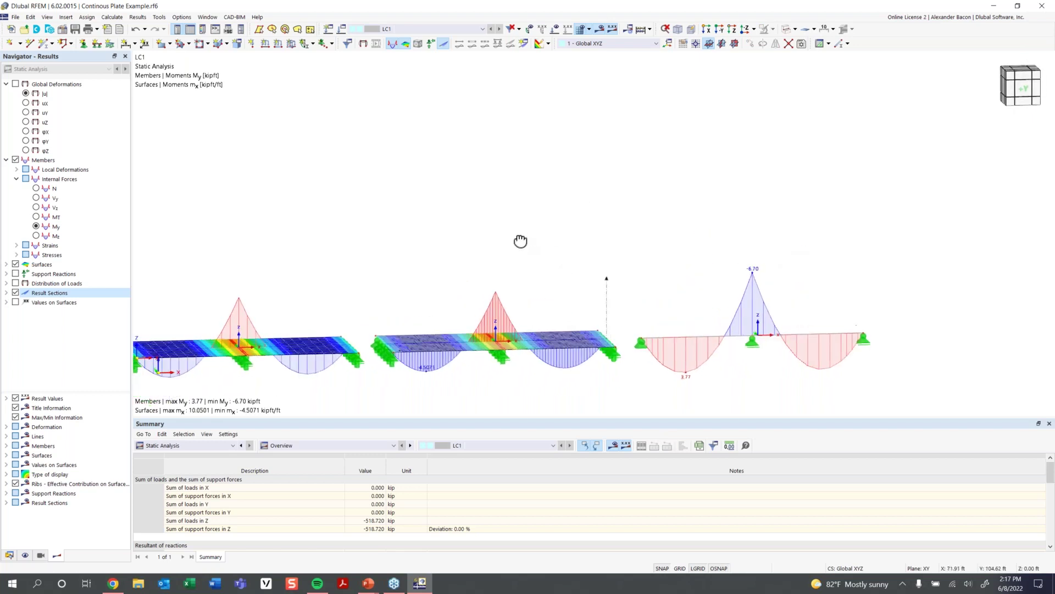
# - Label the result section diagrams of the plates with their local extremes
pyautogui.click(6, 502)
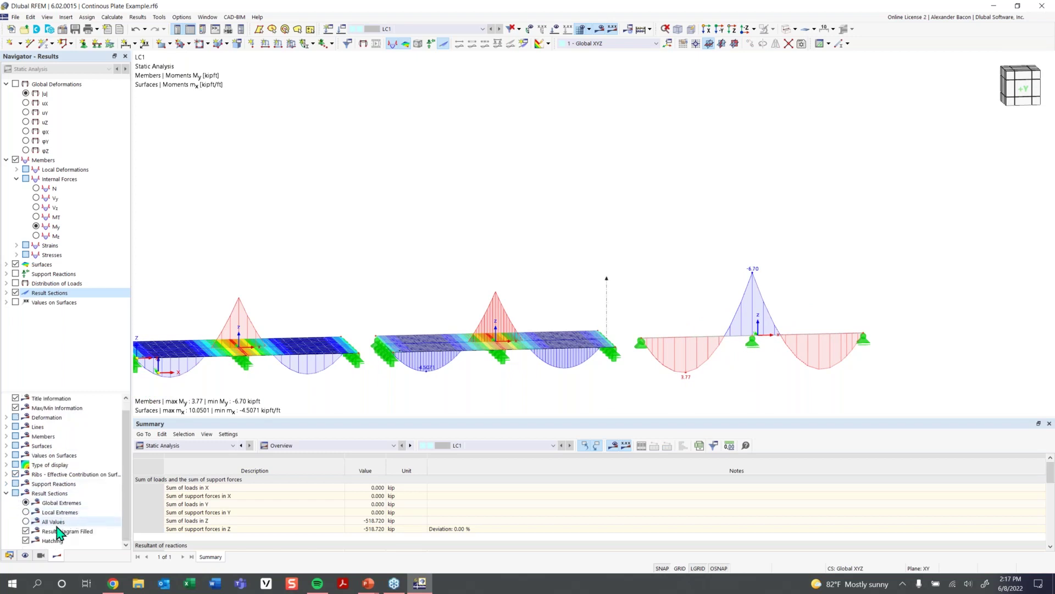
pyautogui.click(25, 513)
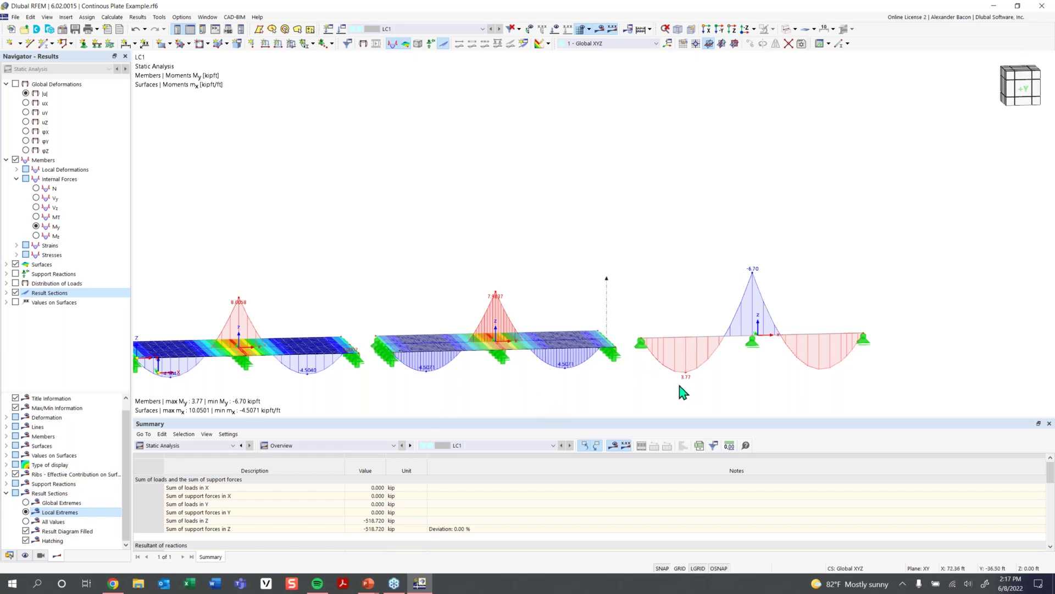
pyautogui.keyDown('ctrl'); pyautogui.moveTo(667, 381); pyautogui.dragTo(665, 335, button='middle'); pyautogui.keyUp('ctrl')
pyautogui.scroll(-2, 628, 374)
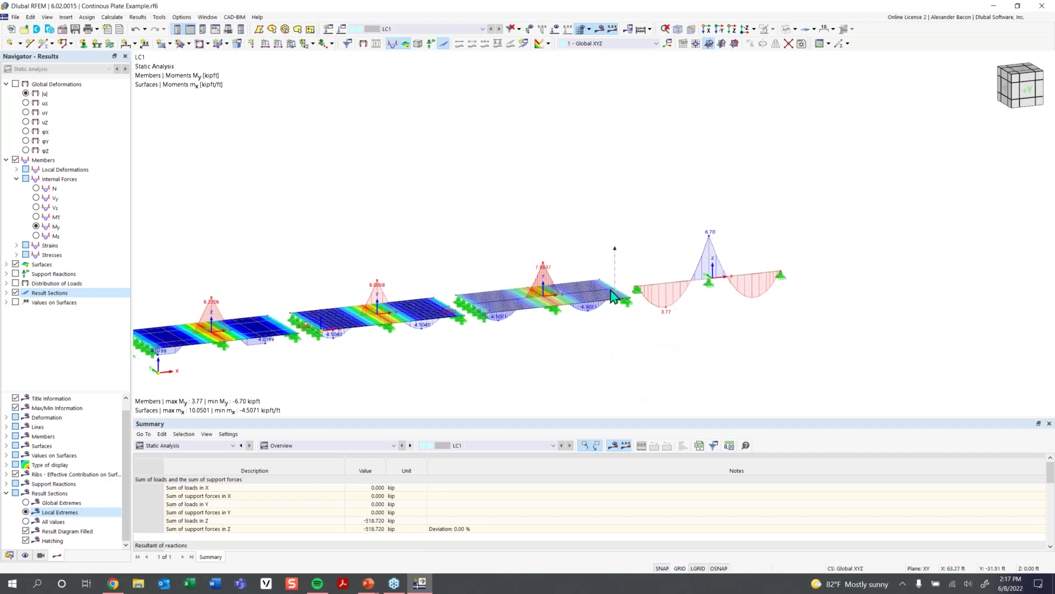
pyautogui.scroll(-1, 299, 324)
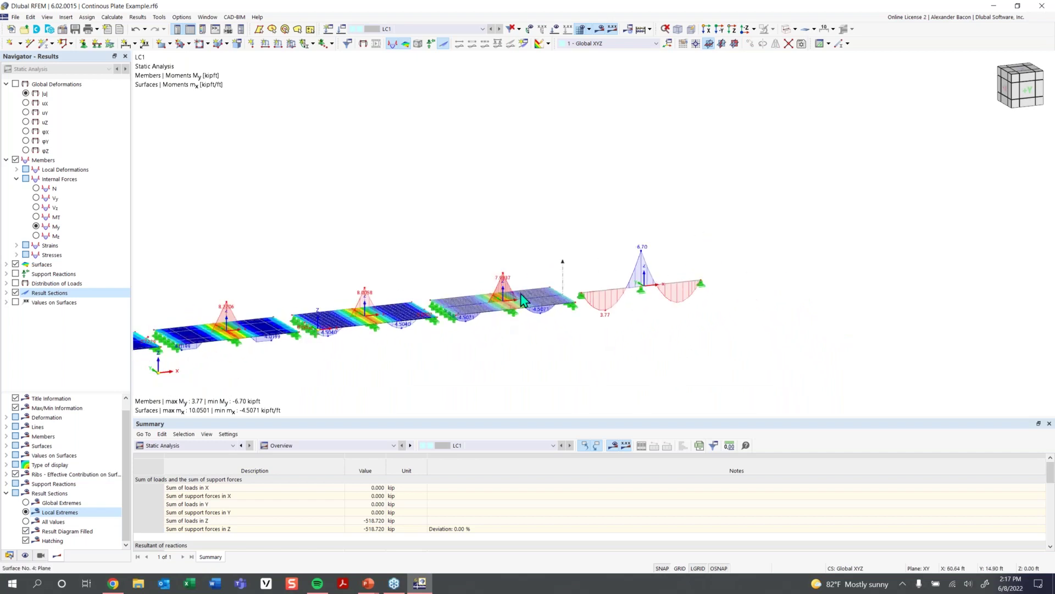
pyautogui.scroll(2, 519, 299)
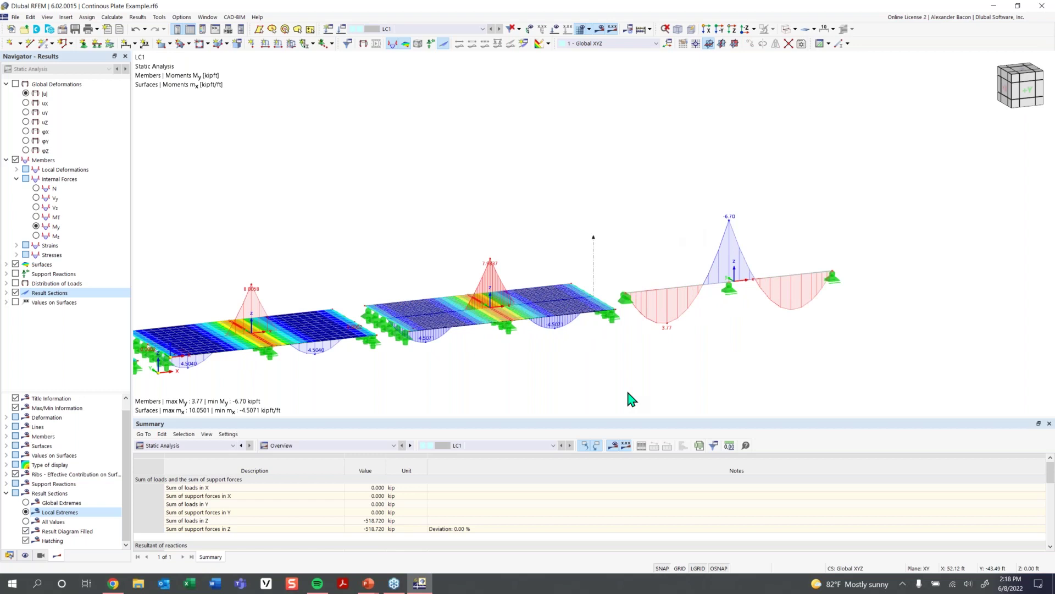
# - Switch the beam results to shear forces Vz and the surface results to shear forces vx
pyautogui.click(40, 209)
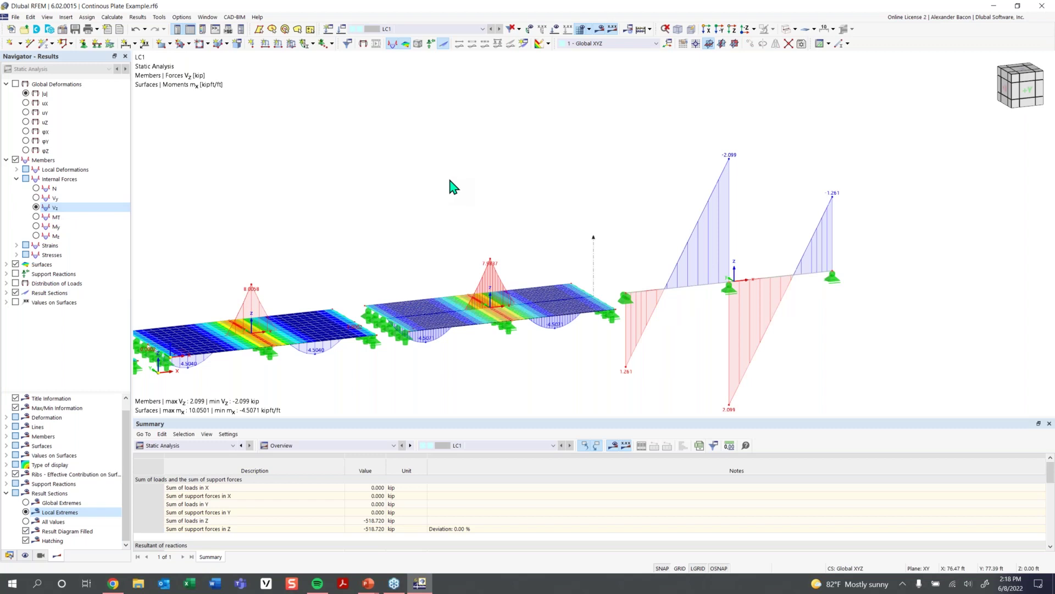
pyautogui.doubleClick(42, 265)
pyautogui.scroll(-1, 85, 314)
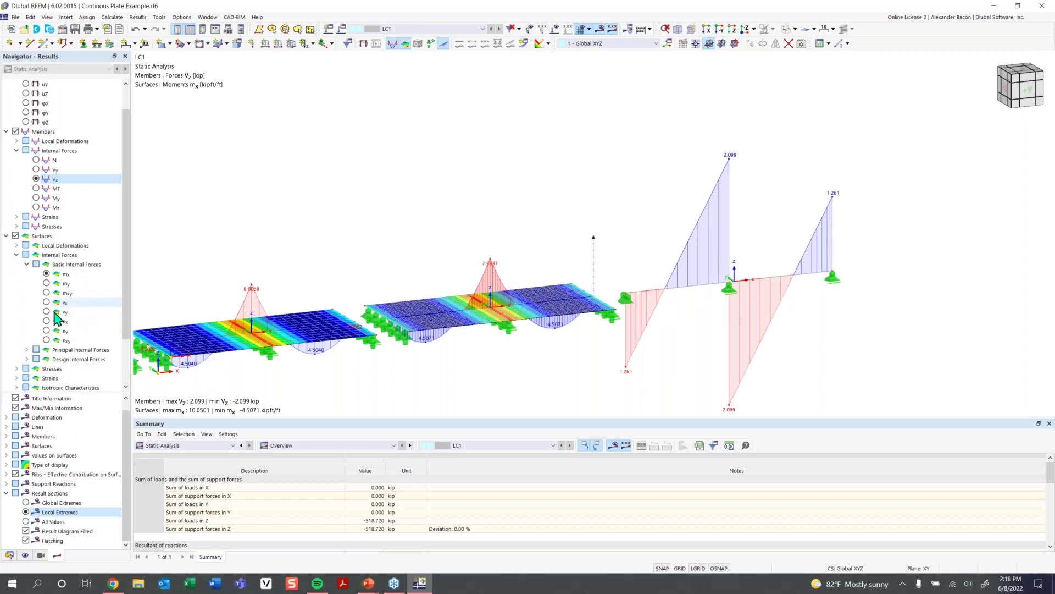
pyautogui.click(46, 303)
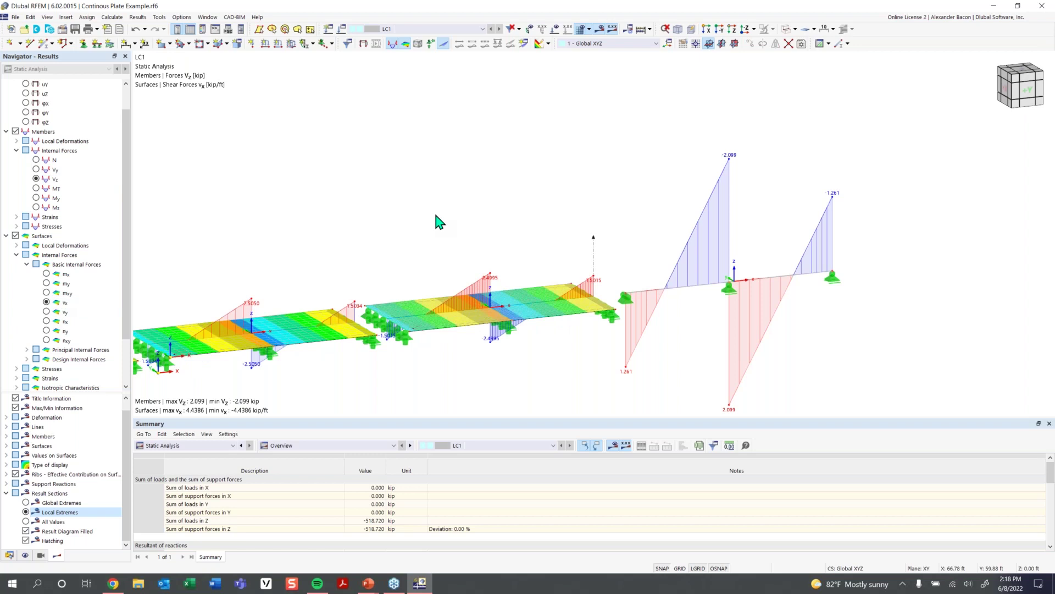
# - Show the loads, match the continuous beam's uniform member load magnitude to the plates' 0.250 surface load, and recalculate the results
pyautogui.click(556, 29)
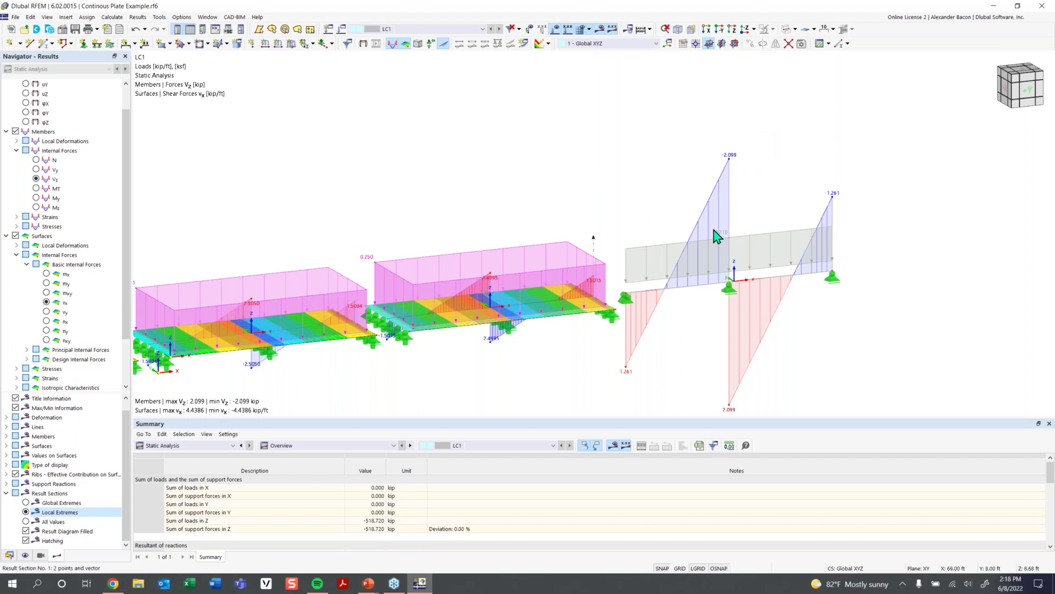
pyautogui.doubleClick(744, 235)
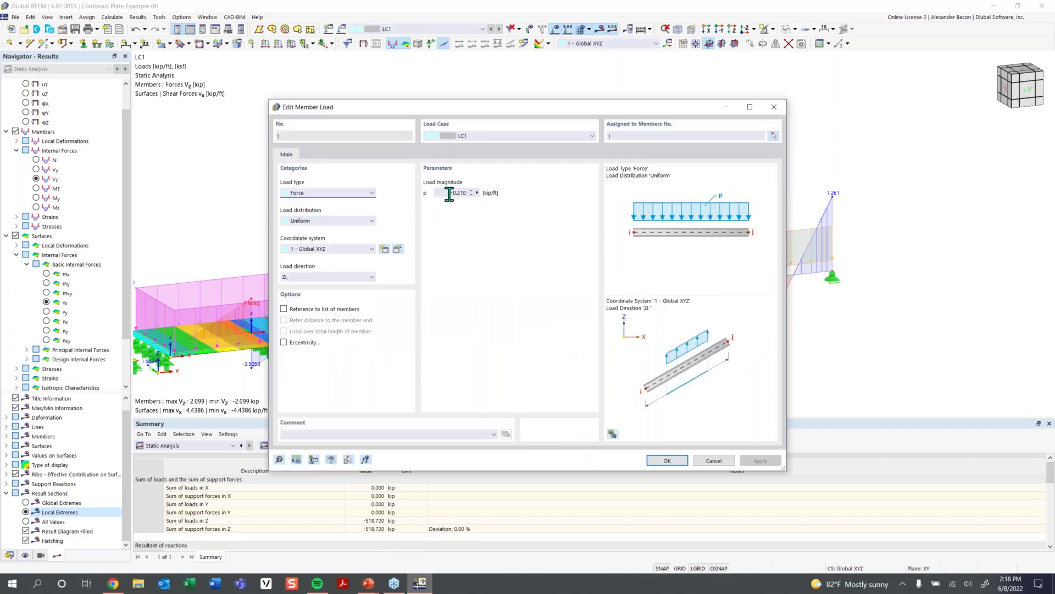
pyautogui.moveTo(459, 108); pyautogui.dragTo(526, 352)
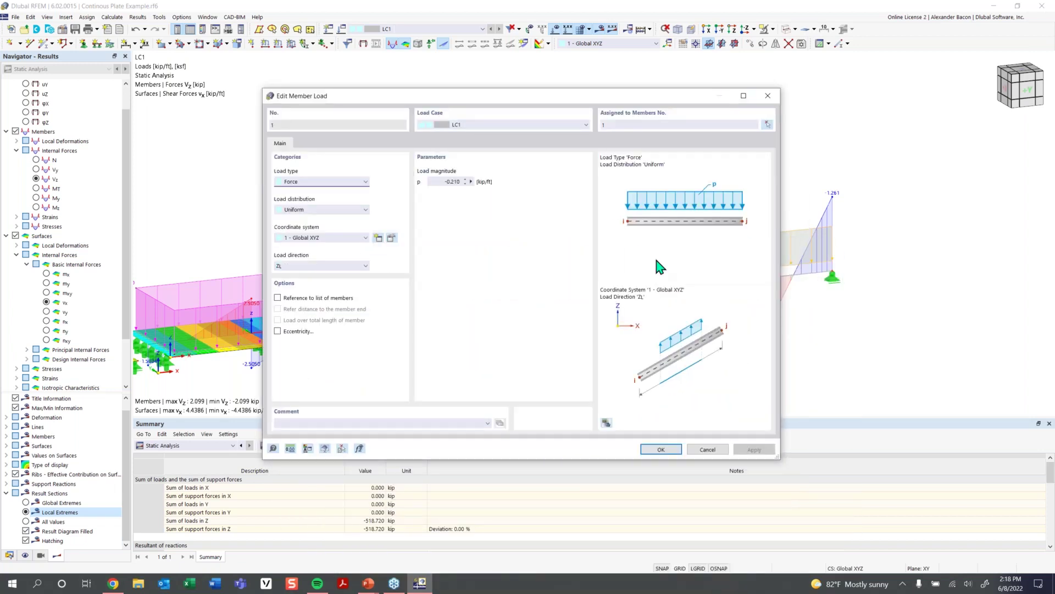
pyautogui.doubleClick(452, 181)
pyautogui.click(661, 449)
pyautogui.click(570, 337)
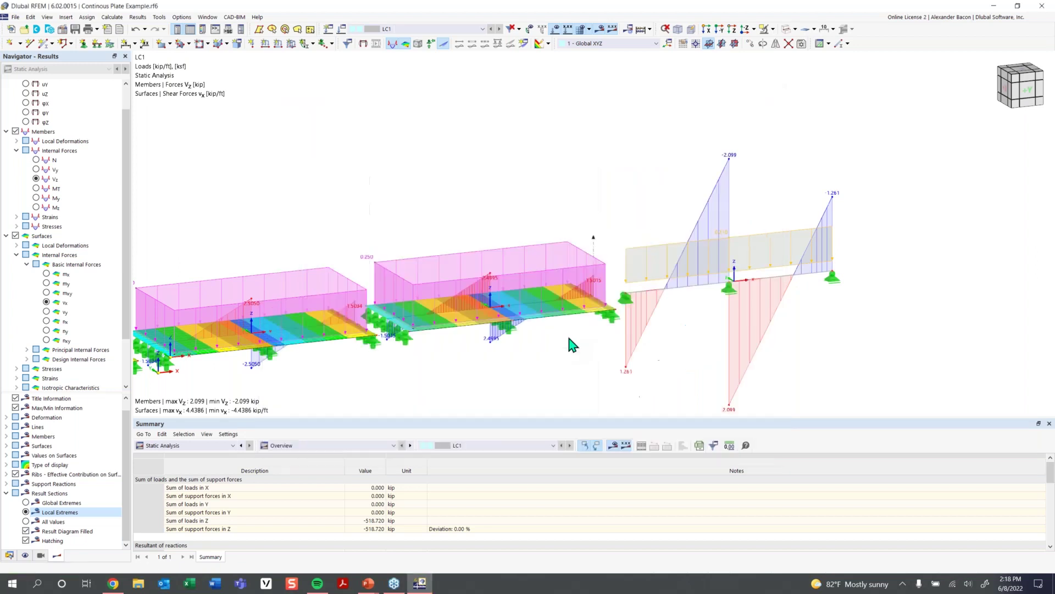
pyautogui.click(584, 335)
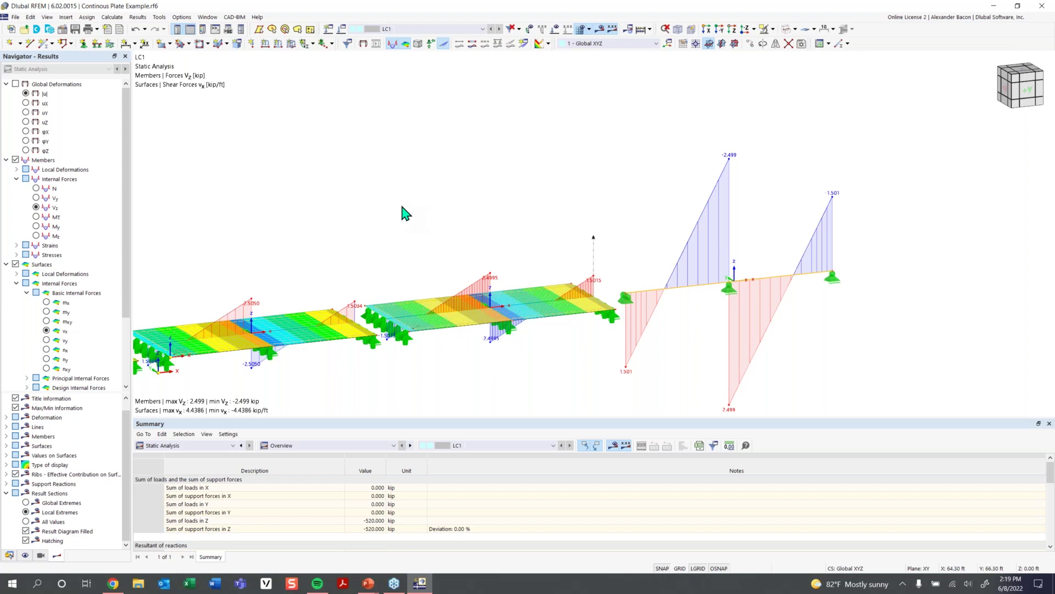
# - Compare the shear forces vx along the result sections of all four plates with the continuous beam's Vz
pyautogui.scroll(-2, 478, 242)
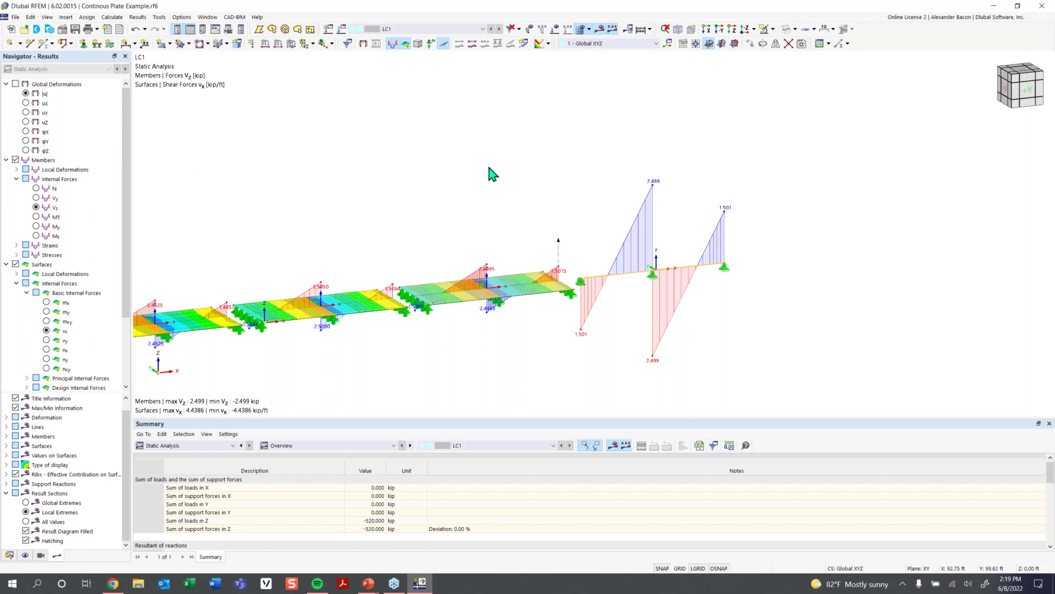
pyautogui.moveTo(443, 174); pyautogui.dragTo(541, 151, button='middle')
pyautogui.keyDown('ctrl'); pyautogui.moveTo(541, 151); pyautogui.dragTo(542, 132, button='middle'); pyautogui.keyUp('ctrl')
pyautogui.keyDown('ctrl'); pyautogui.moveTo(440, 201); pyautogui.dragTo(424, 204, button='middle'); pyautogui.keyUp('ctrl')
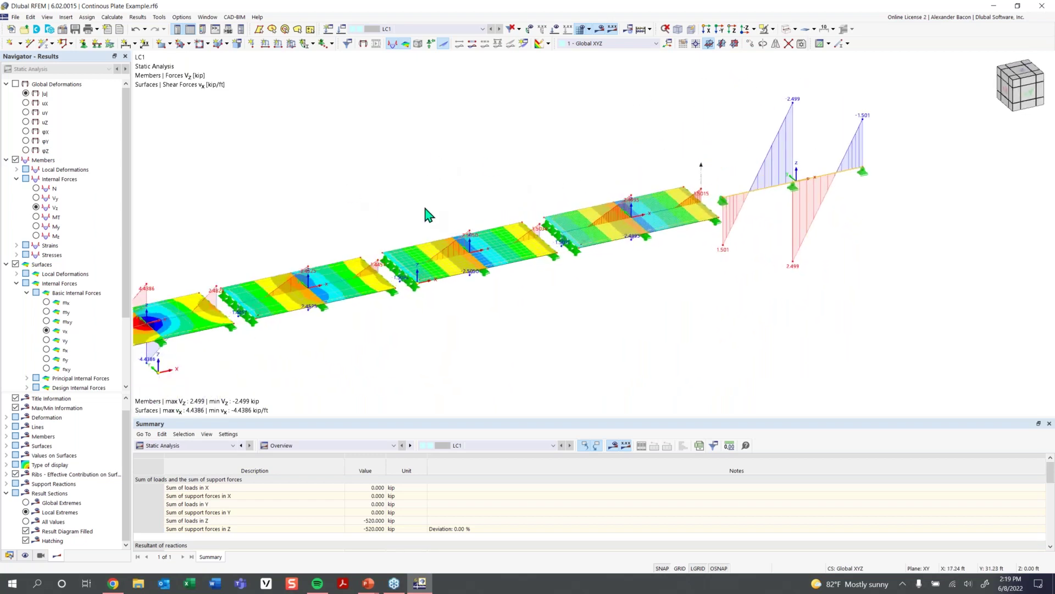
pyautogui.scroll(-1, 292, 315)
pyautogui.moveTo(391, 319); pyautogui.dragTo(488, 304, button='middle')
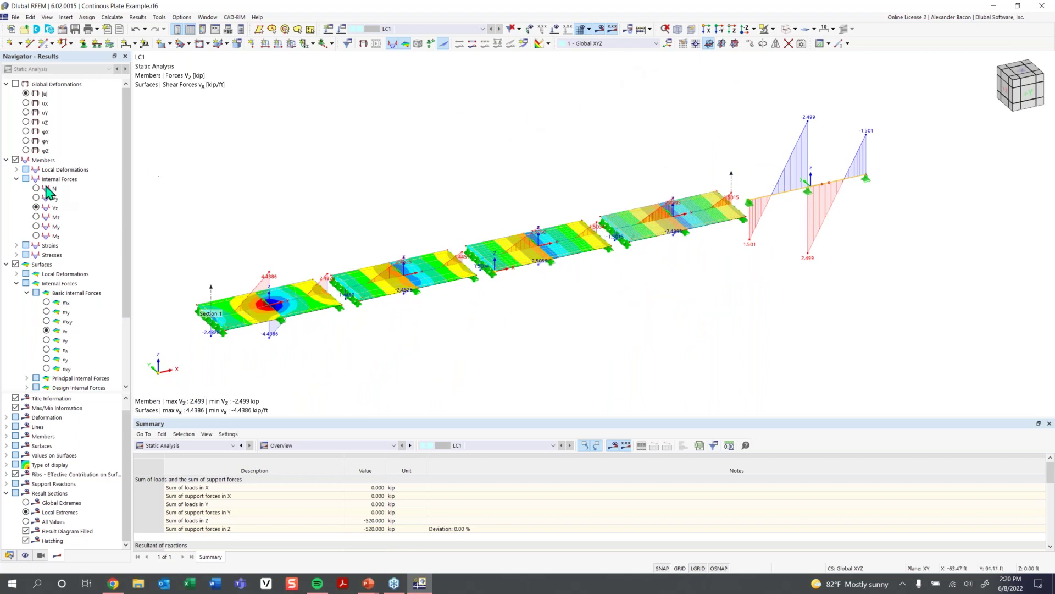
# - Turn on the values on surfaces for the shear forces vx and examine them on a plate close up
pyautogui.scroll(-1, 64, 300)
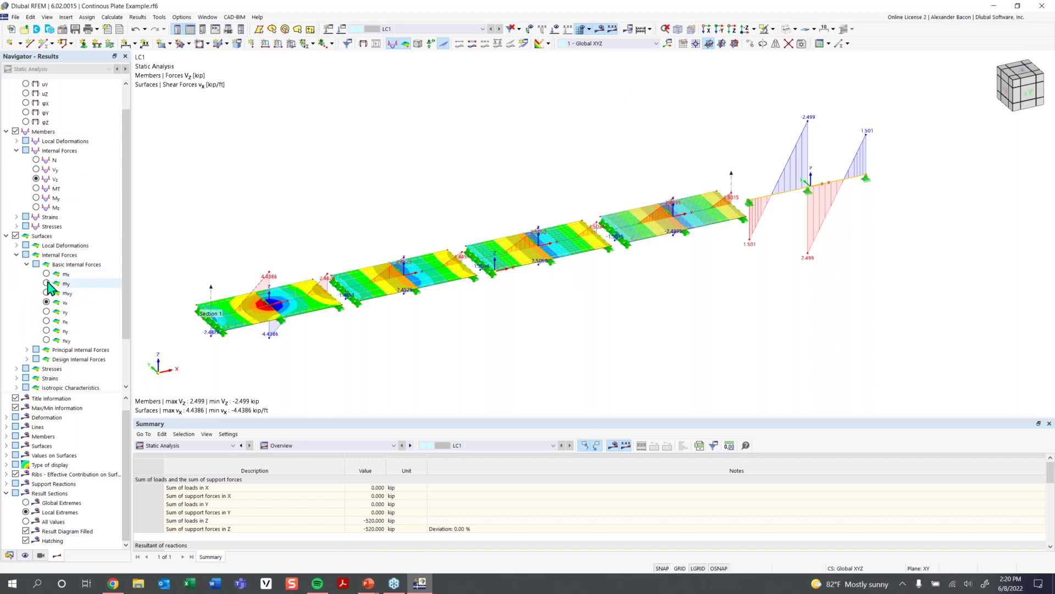
pyautogui.scroll(-2, 69, 344)
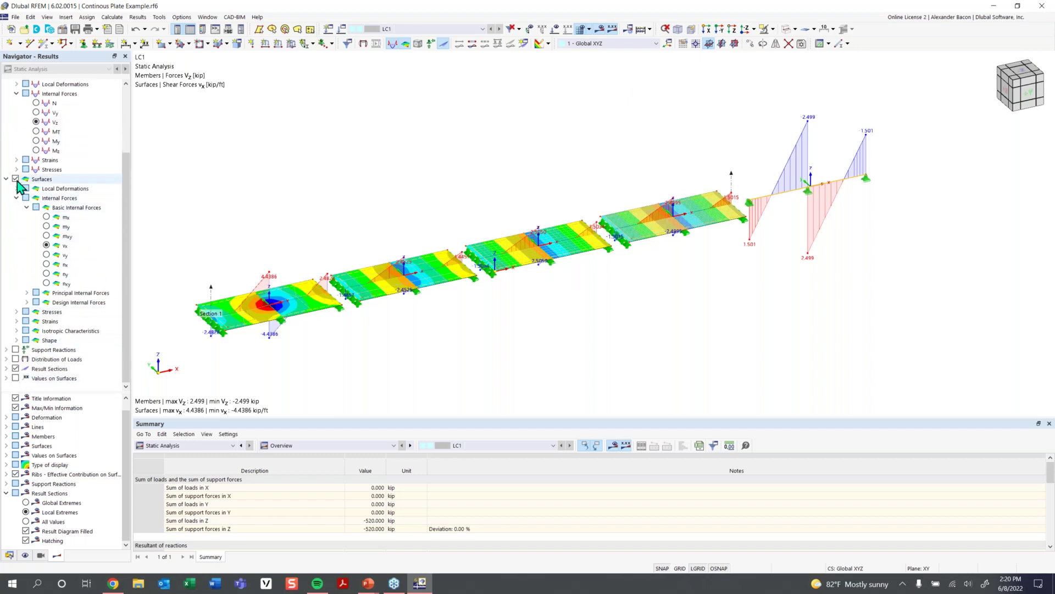
pyautogui.click(16, 379)
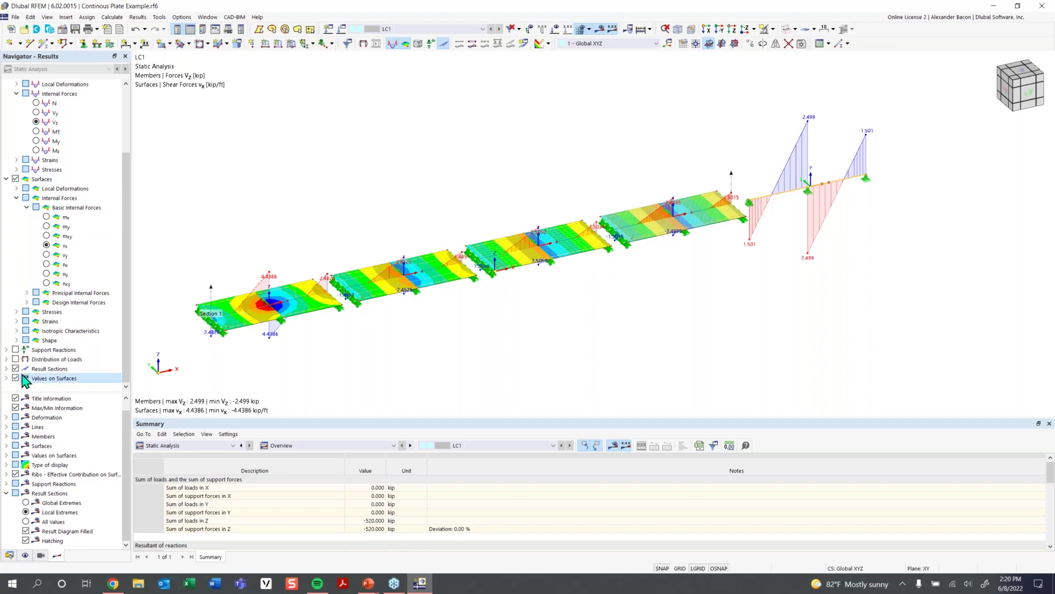
pyautogui.scroll(-1, 29, 378)
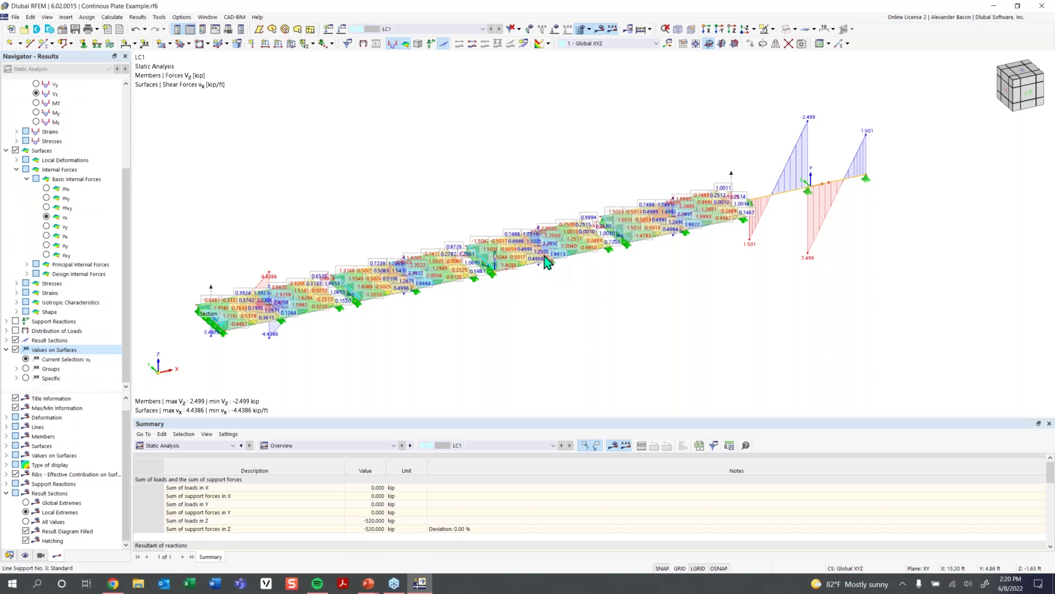
pyautogui.scroll(5, 544, 264)
pyautogui.scroll(3, 478, 256)
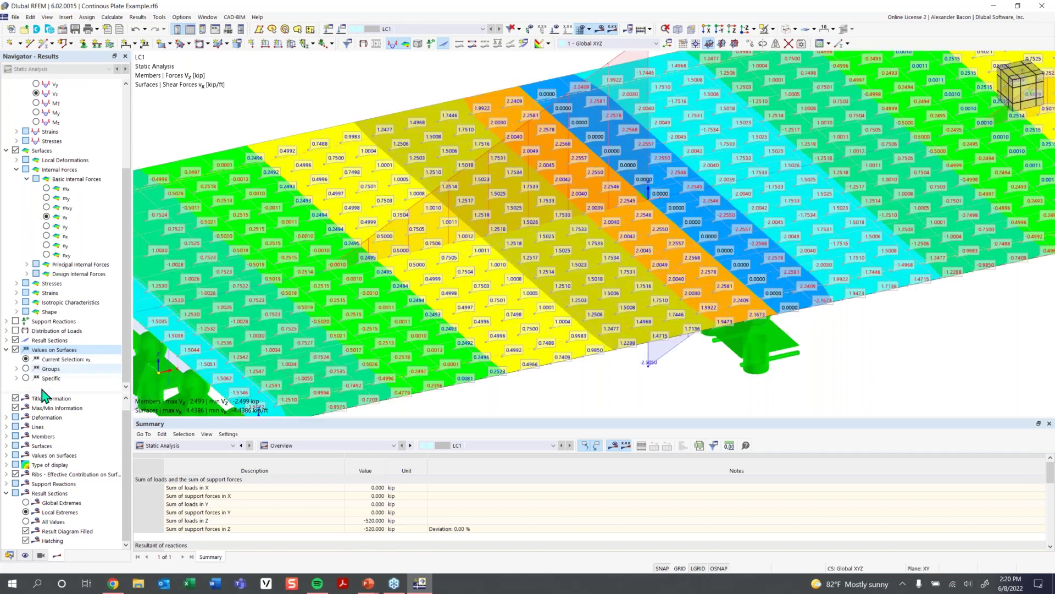
pyautogui.scroll(1, 76, 457)
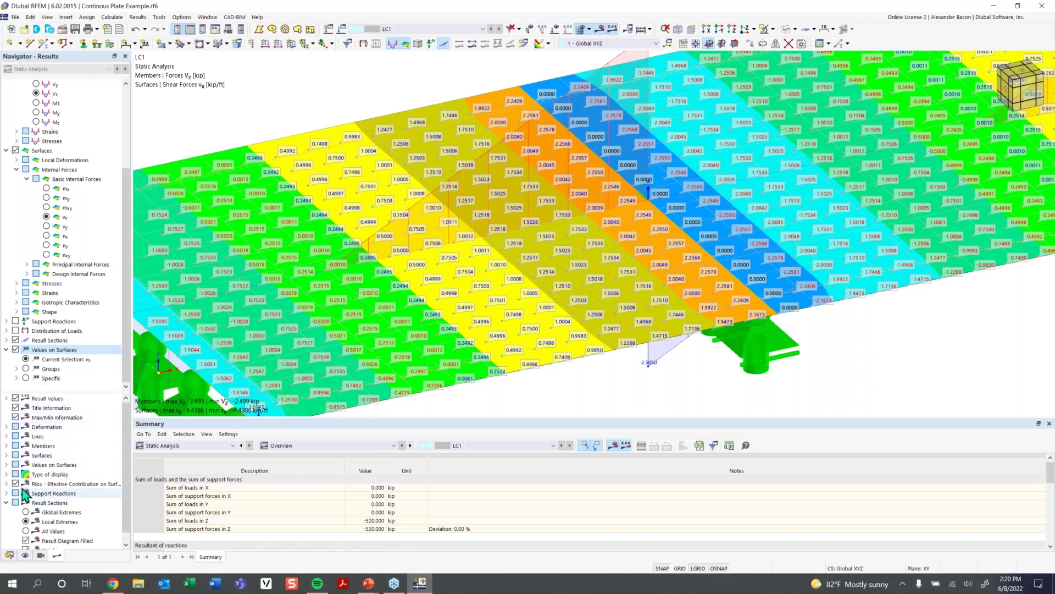
pyautogui.scroll(-1, 17, 511)
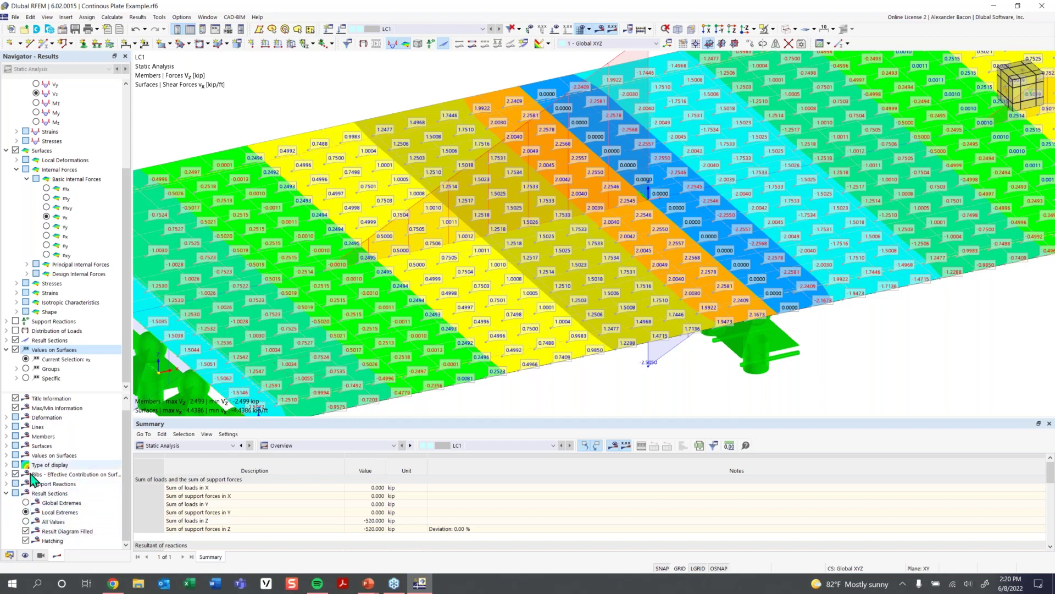
# - Compare the surface values shown on FE mesh points with those on grid and user-defined points, ending on the grid points
pyautogui.scroll(1, 56, 458)
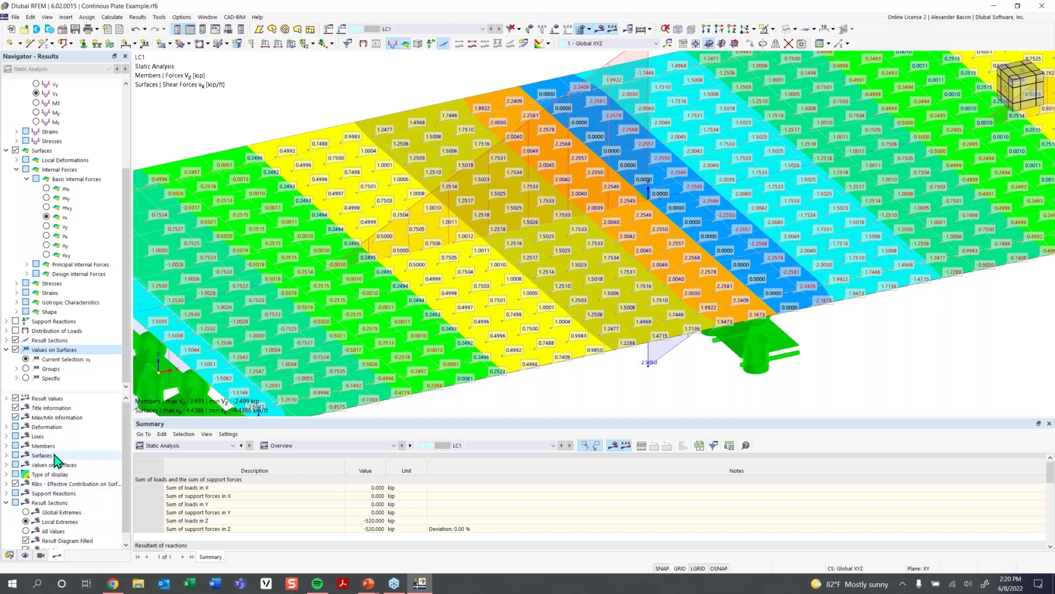
pyautogui.click(5, 399)
pyautogui.click(5, 399)
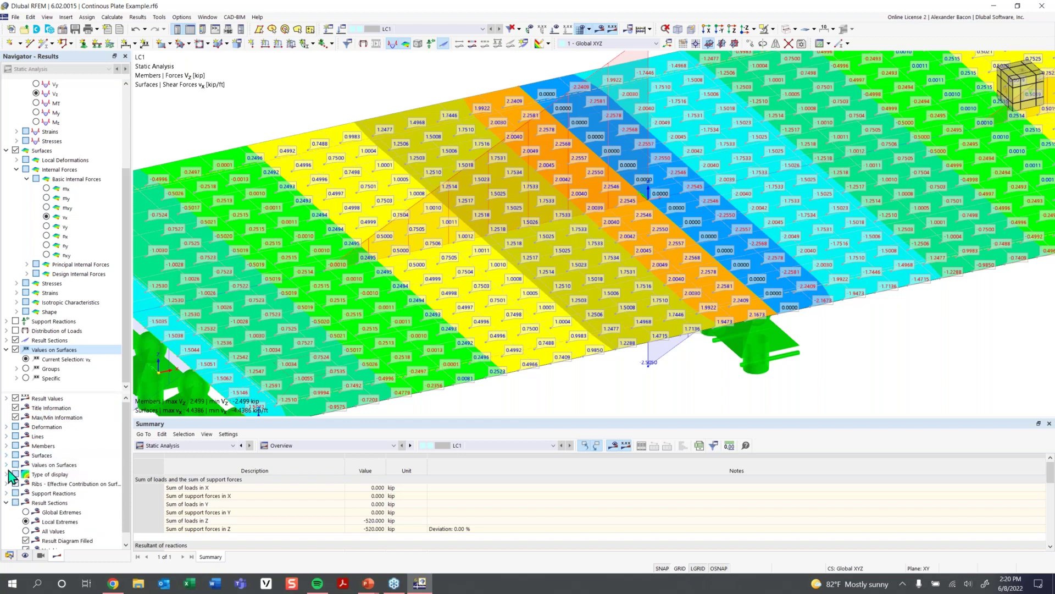
pyautogui.scroll(-1, 17, 497)
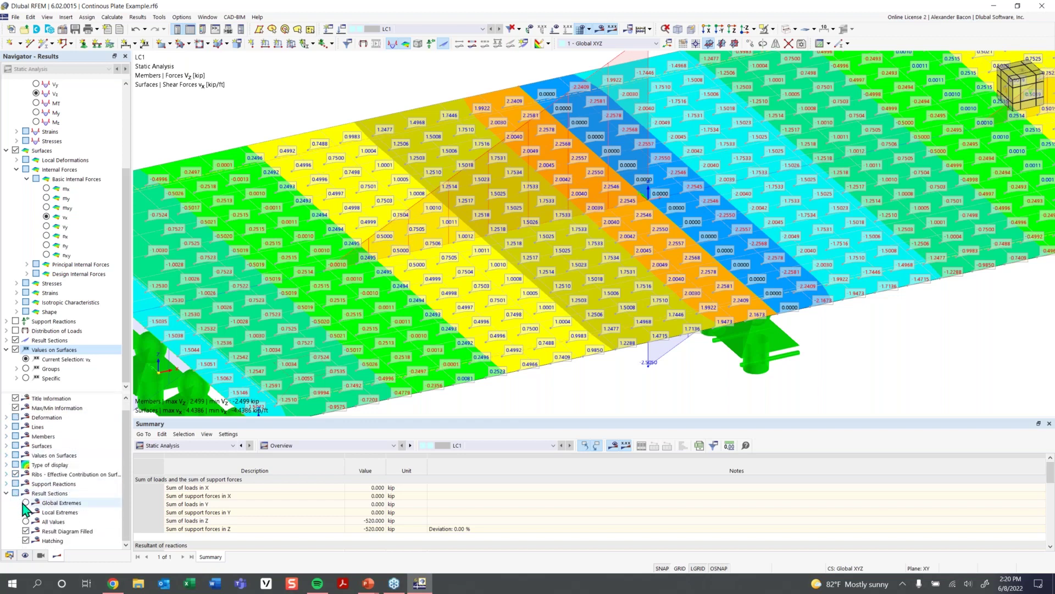
pyautogui.scroll(1, 23, 504)
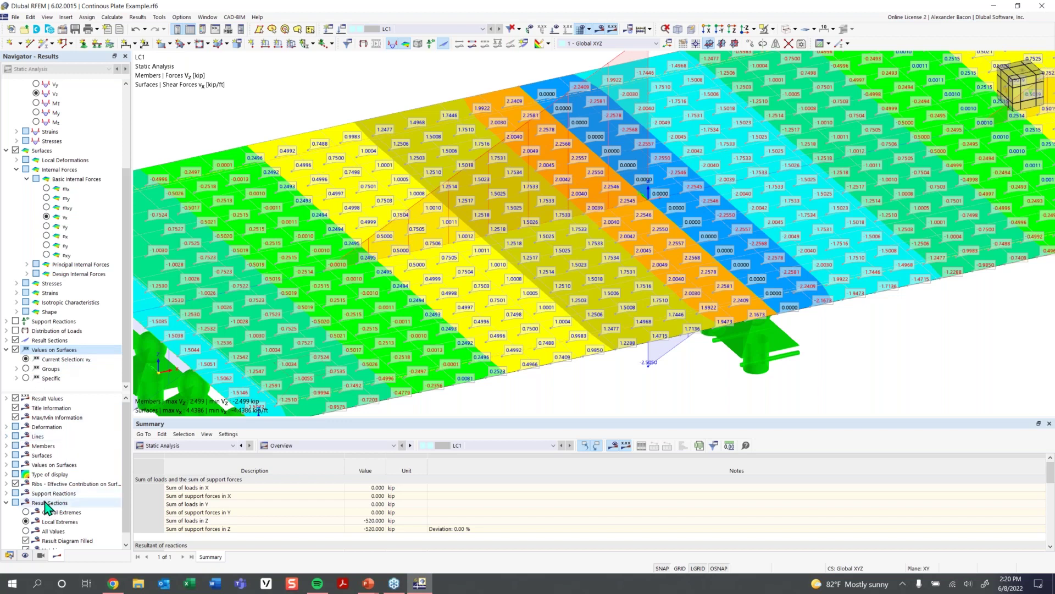
pyautogui.click(6, 465)
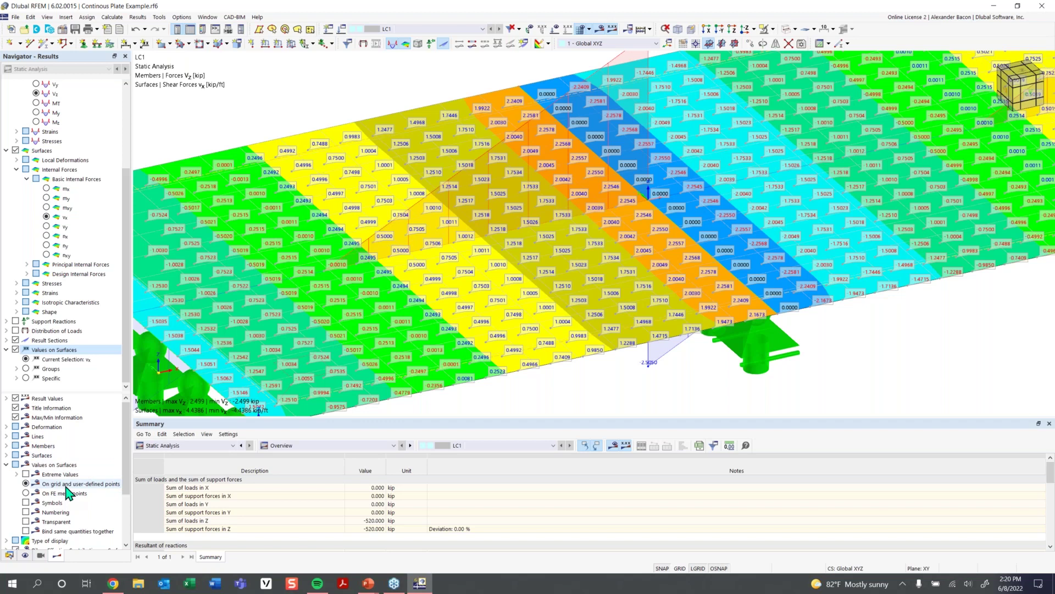
pyautogui.click(26, 493)
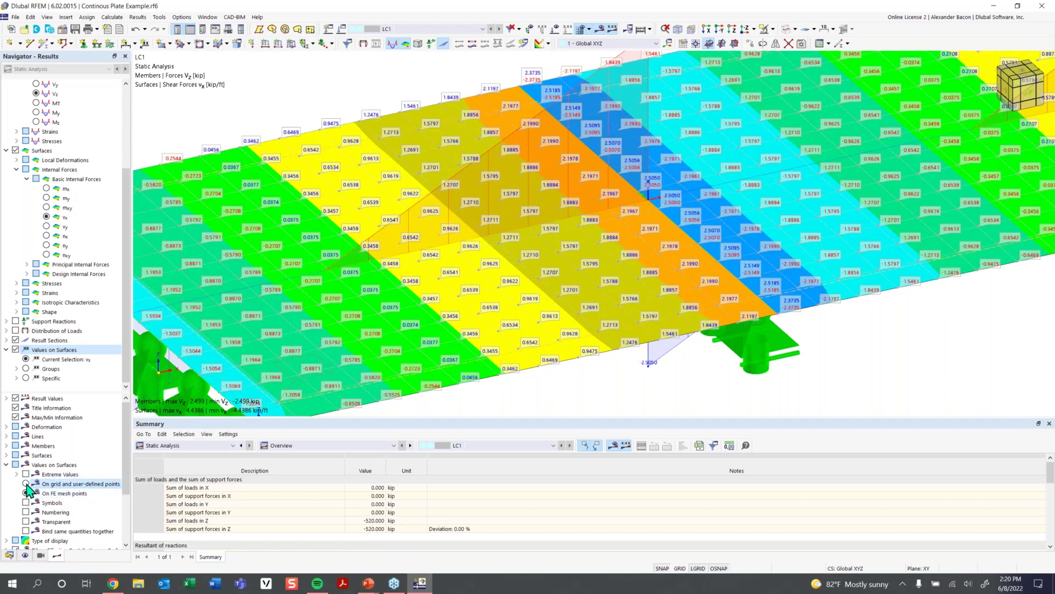
pyautogui.click(26, 484)
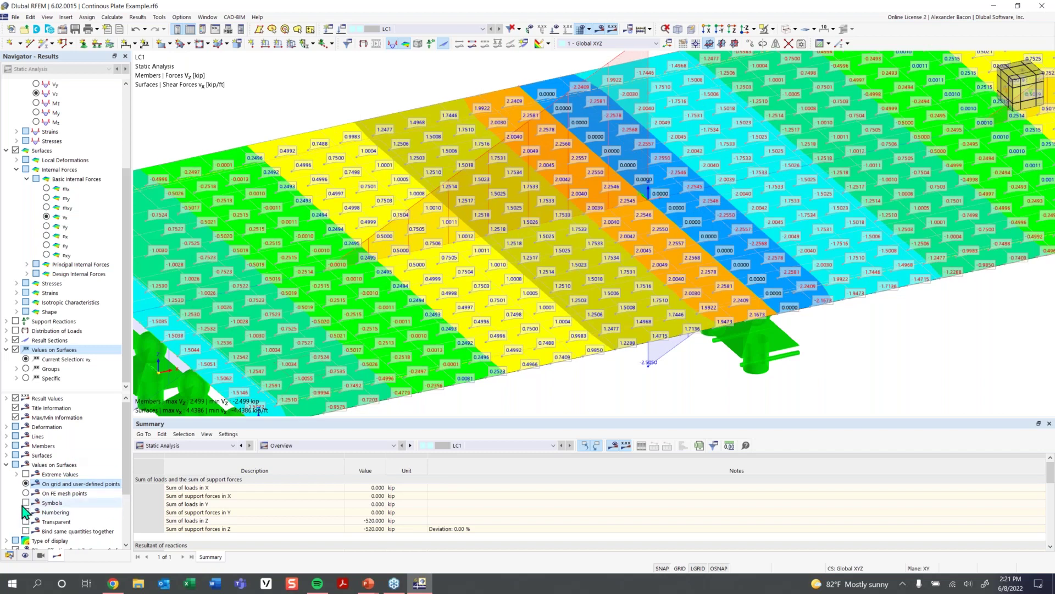
# - Review the vx values at the grid points across the neighbouring plates, and turn off the values on surfaces
pyautogui.scroll(-2, 362, 334)
pyautogui.scroll(1, 715, 221)
pyautogui.moveTo(719, 224); pyautogui.dragTo(641, 231, button='middle')
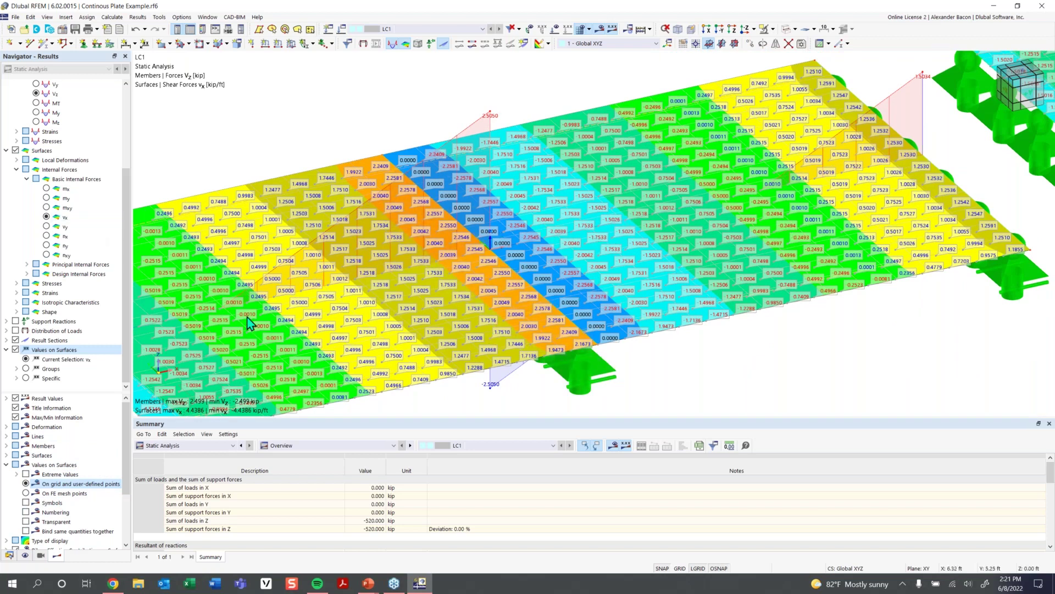
pyautogui.scroll(-2, 692, 217)
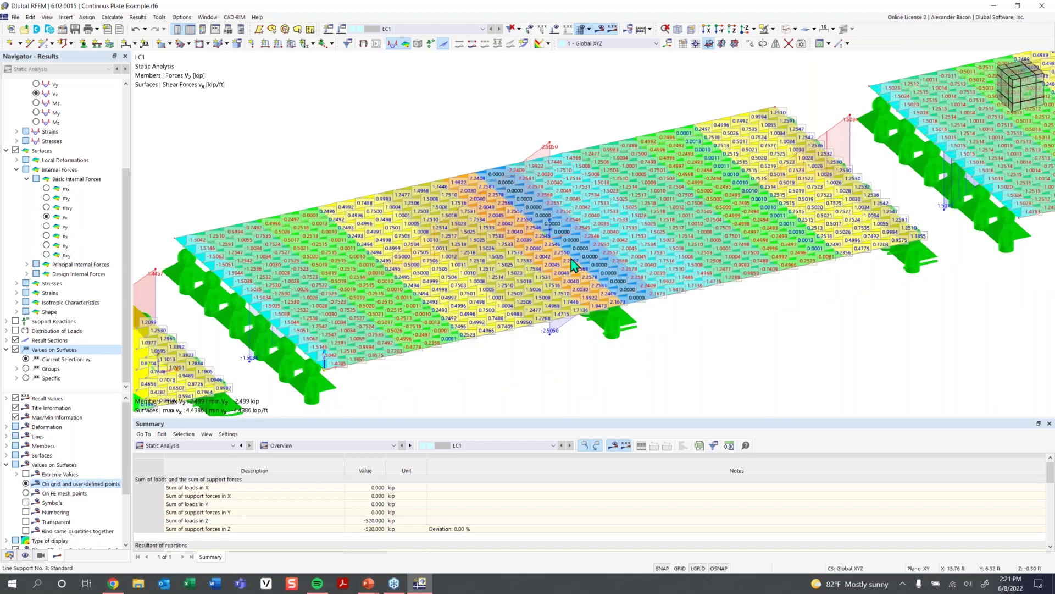
pyautogui.scroll(-2, 693, 261)
pyautogui.scroll(1, 704, 266)
pyautogui.scroll(-2, 704, 265)
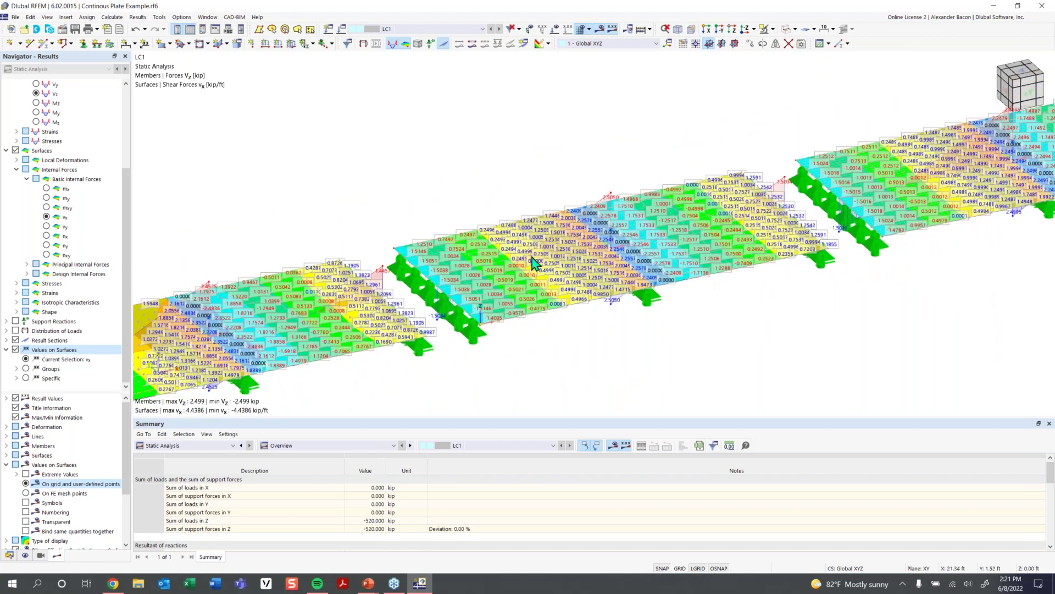
pyautogui.scroll(-1, 574, 308)
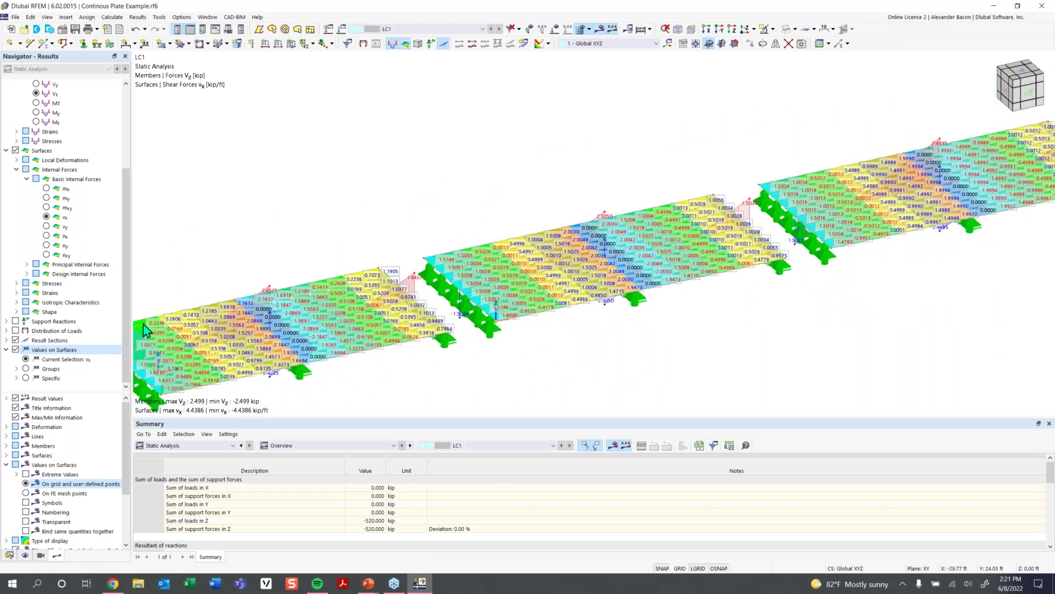
pyautogui.click(6, 349)
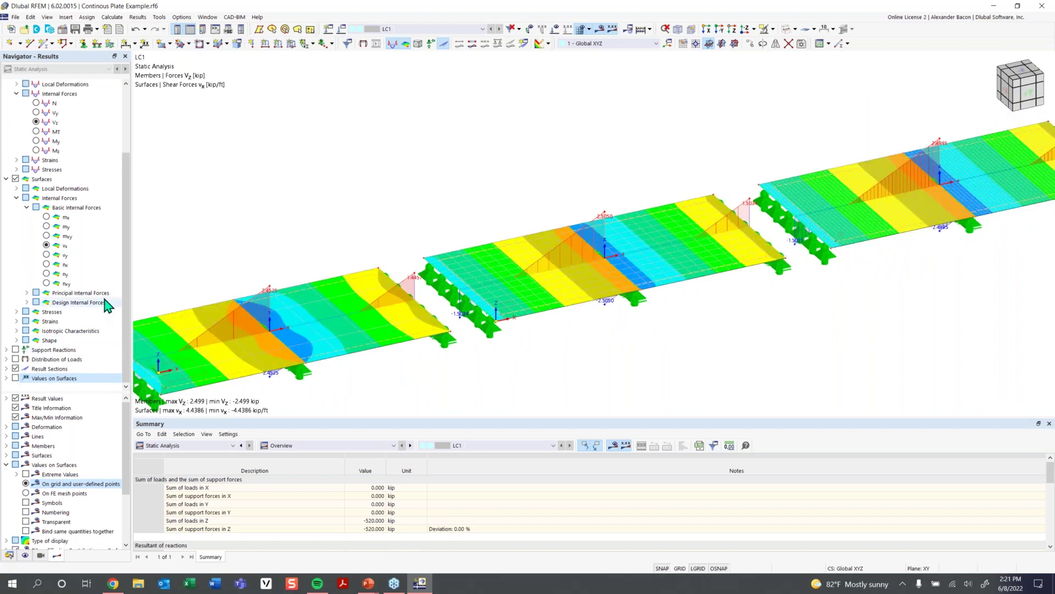
# - Switch the surface results of the plates from shear forces to moments mx
pyautogui.scroll(-1, 469, 172)
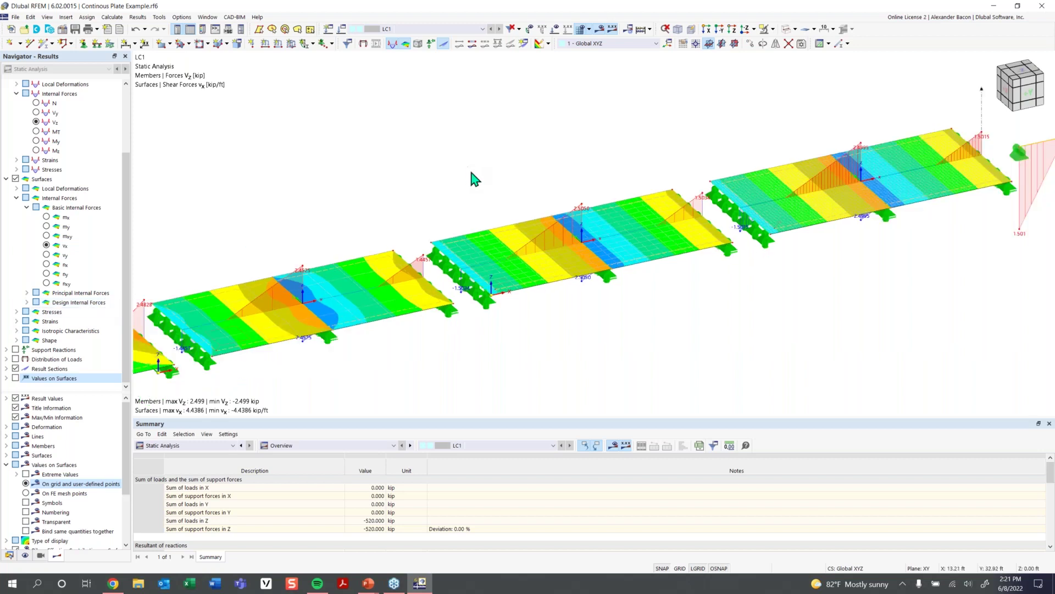
pyautogui.scroll(-2, 470, 166)
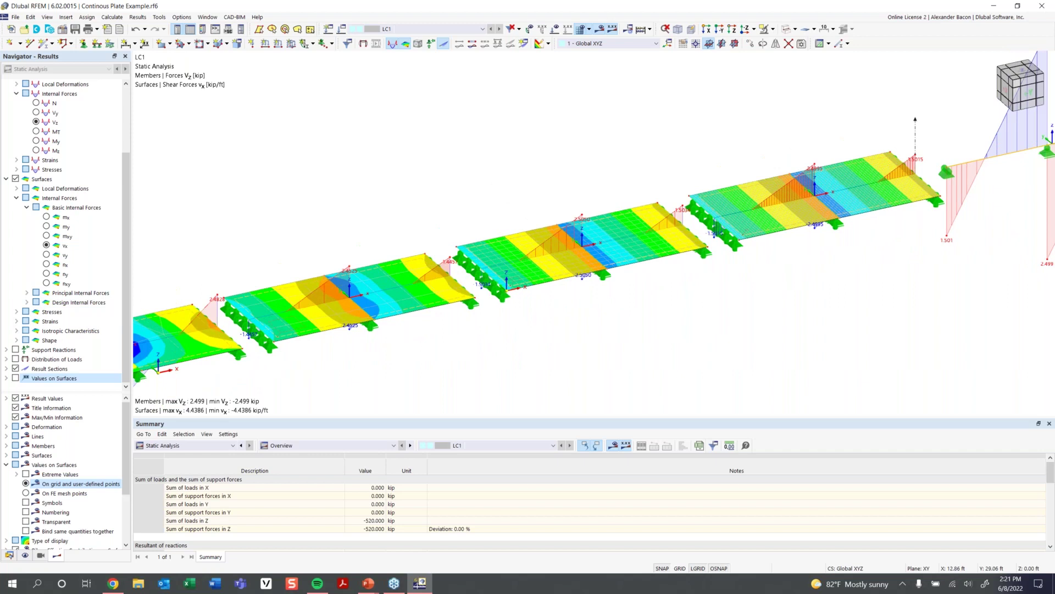
pyautogui.scroll(-1, 526, 210)
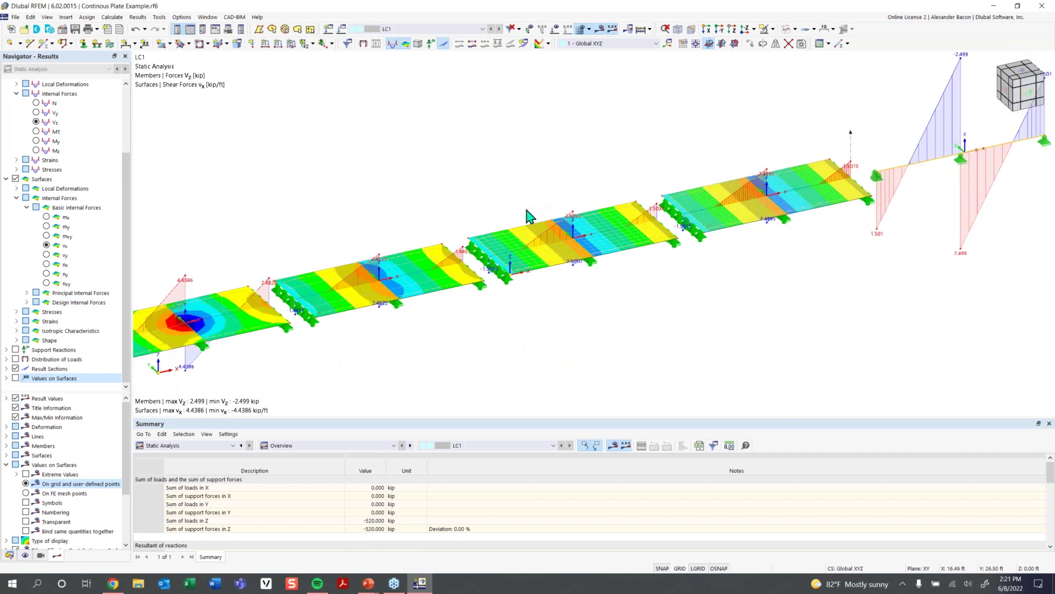
pyautogui.moveTo(615, 323); pyautogui.dragTo(638, 319, button='middle')
pyautogui.keyDown('ctrl'); pyautogui.moveTo(638, 319); pyautogui.dragTo(601, 303, button='middle'); pyautogui.keyUp('ctrl')
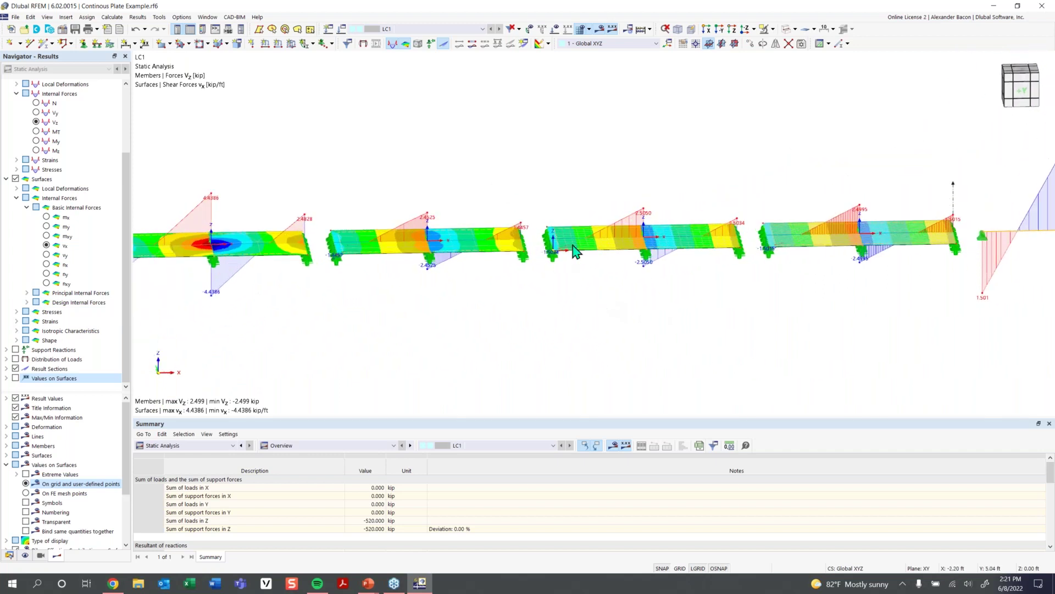
pyautogui.scroll(-1, 573, 246)
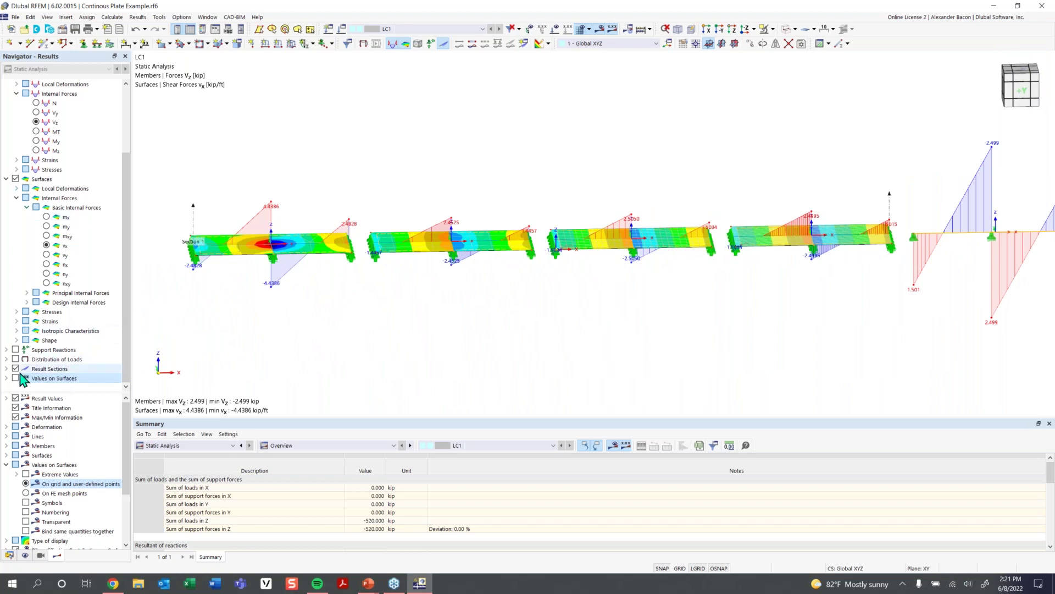
pyautogui.scroll(3, 58, 252)
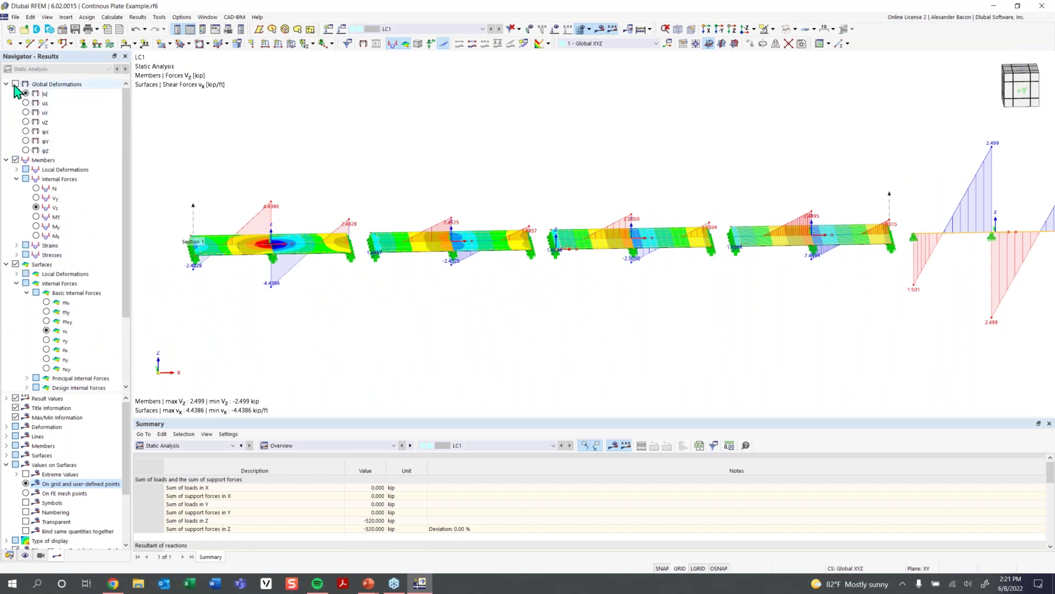
pyautogui.click(47, 303)
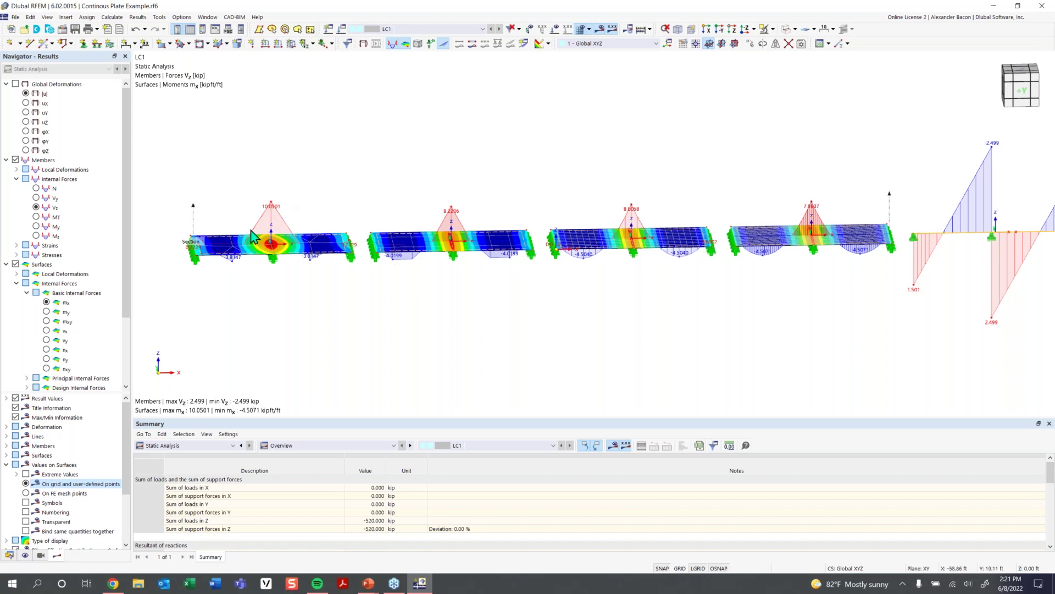
# - Examine the moments mx along the result sections of the four plates one after another in side view
pyautogui.scroll(3, 261, 237)
pyautogui.moveTo(259, 231); pyautogui.dragTo(285, 238, button='middle')
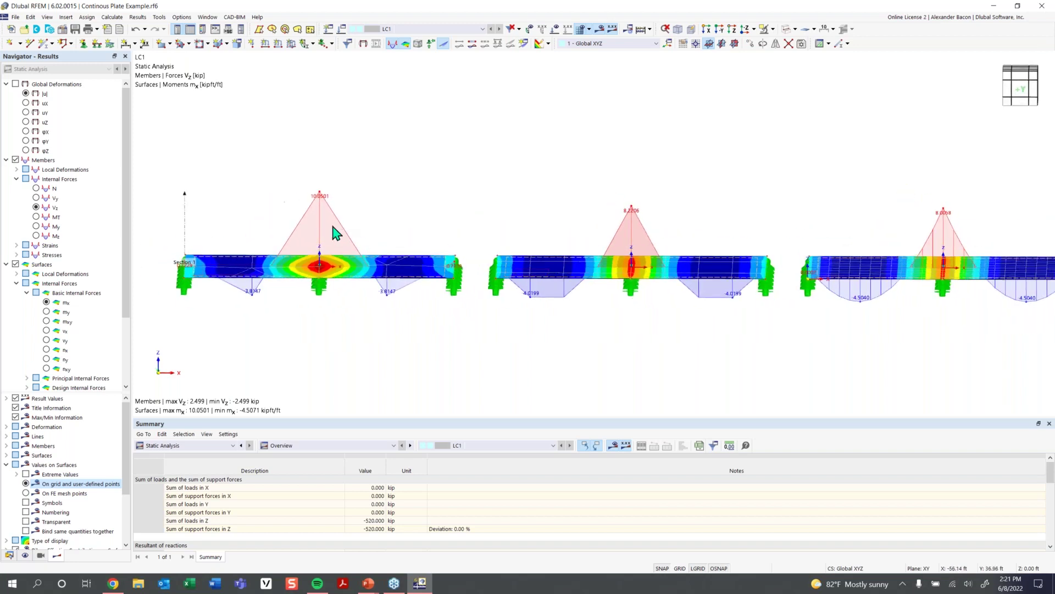
pyautogui.scroll(-2, 393, 218)
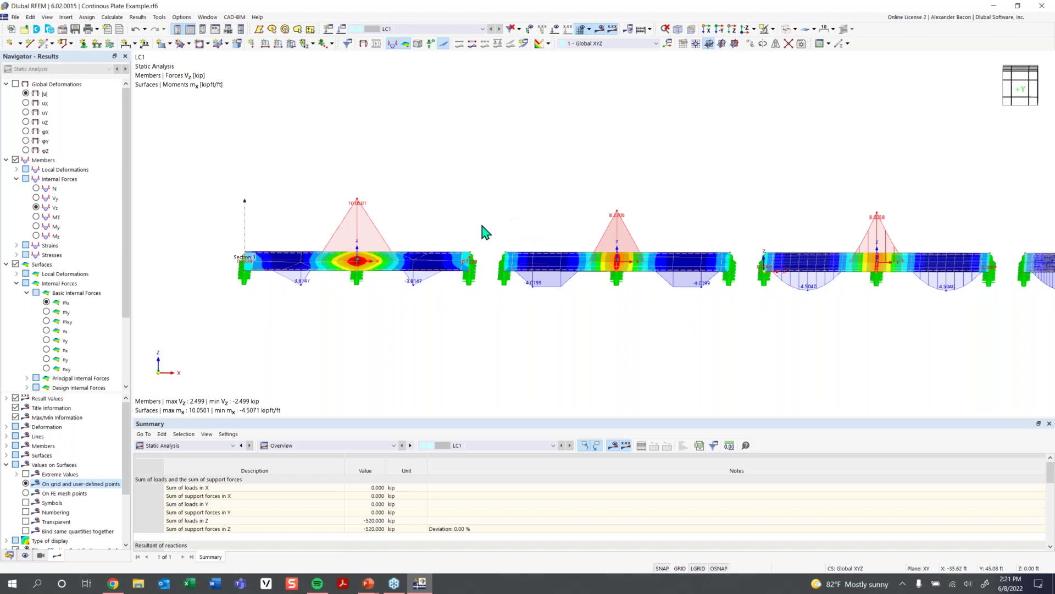
pyautogui.moveTo(482, 225); pyautogui.dragTo(405, 235, button='middle')
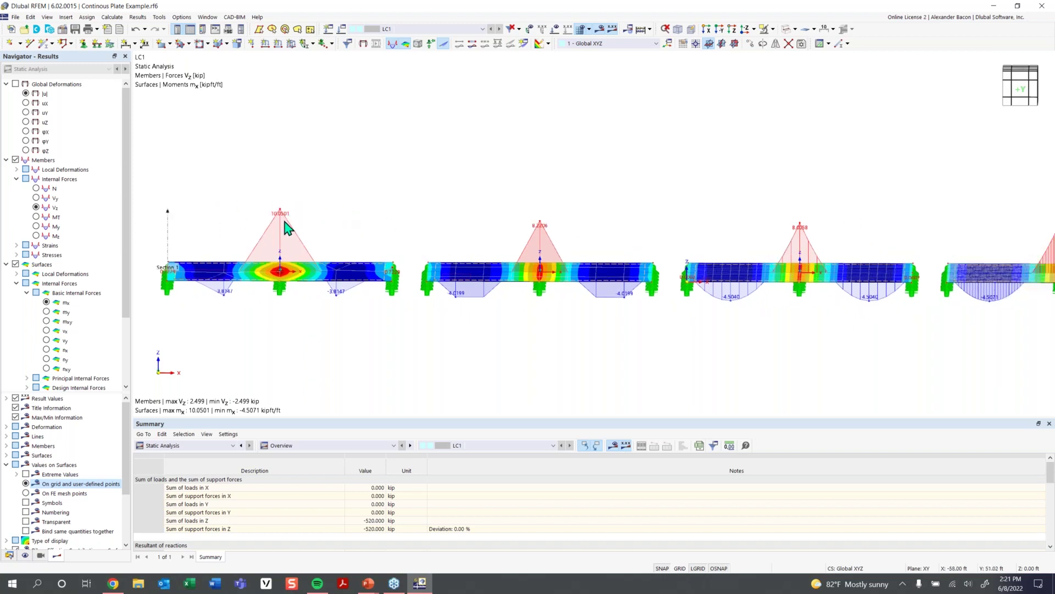
pyautogui.moveTo(556, 231); pyautogui.dragTo(471, 230, button='middle')
pyautogui.moveTo(656, 243); pyautogui.dragTo(557, 258, button='middle')
pyautogui.moveTo(638, 267); pyautogui.dragTo(592, 271, button='middle')
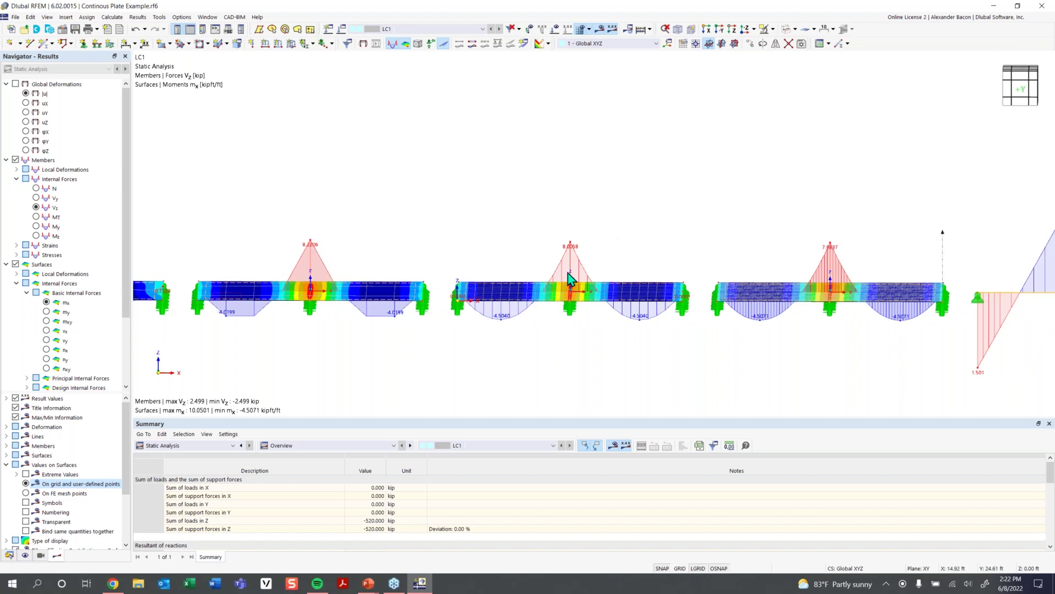
pyautogui.moveTo(649, 265); pyautogui.dragTo(447, 269, button='middle')
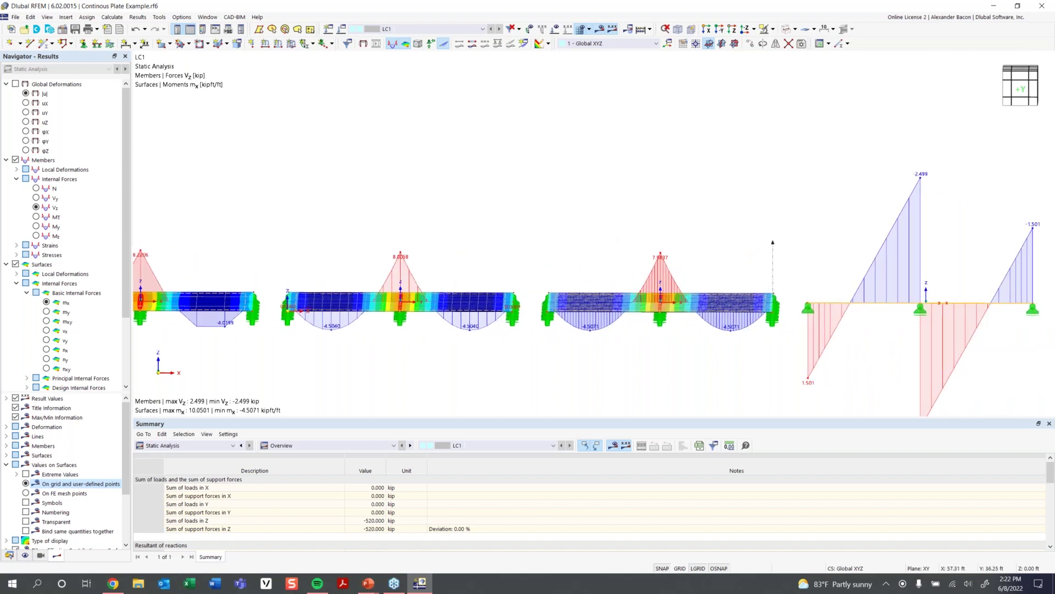
pyautogui.moveTo(539, 268); pyautogui.dragTo(373, 266, button='middle')
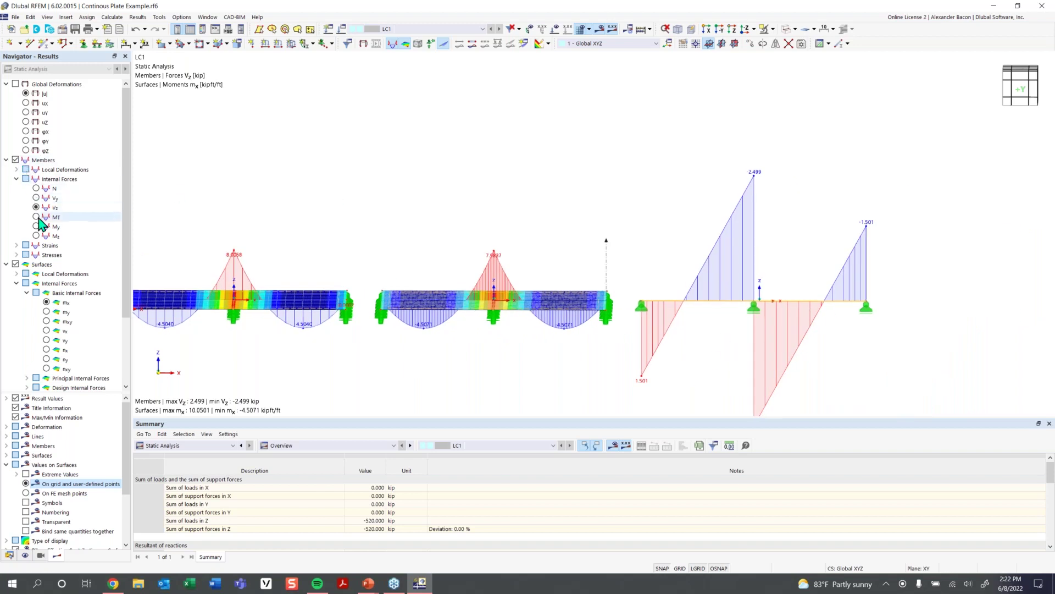
# - Switch the member results to moments My and compare the continuous beam's diagram with the plates' result sections
pyautogui.click(35, 226)
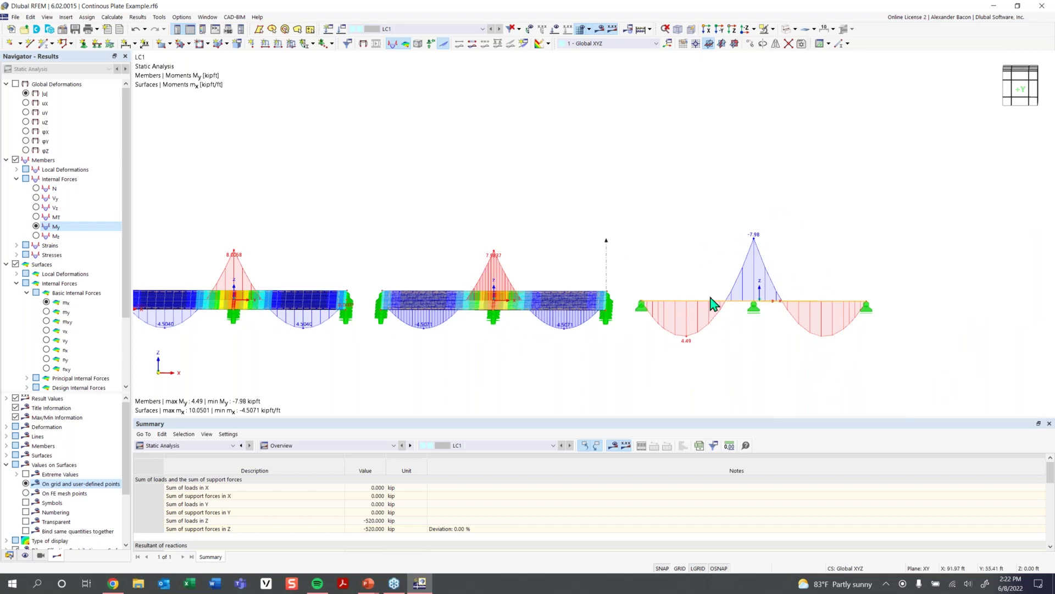
pyautogui.scroll(-1, 374, 319)
pyautogui.moveTo(397, 321); pyautogui.dragTo(680, 304, button='middle')
pyautogui.moveTo(256, 286); pyautogui.dragTo(399, 299, button='middle')
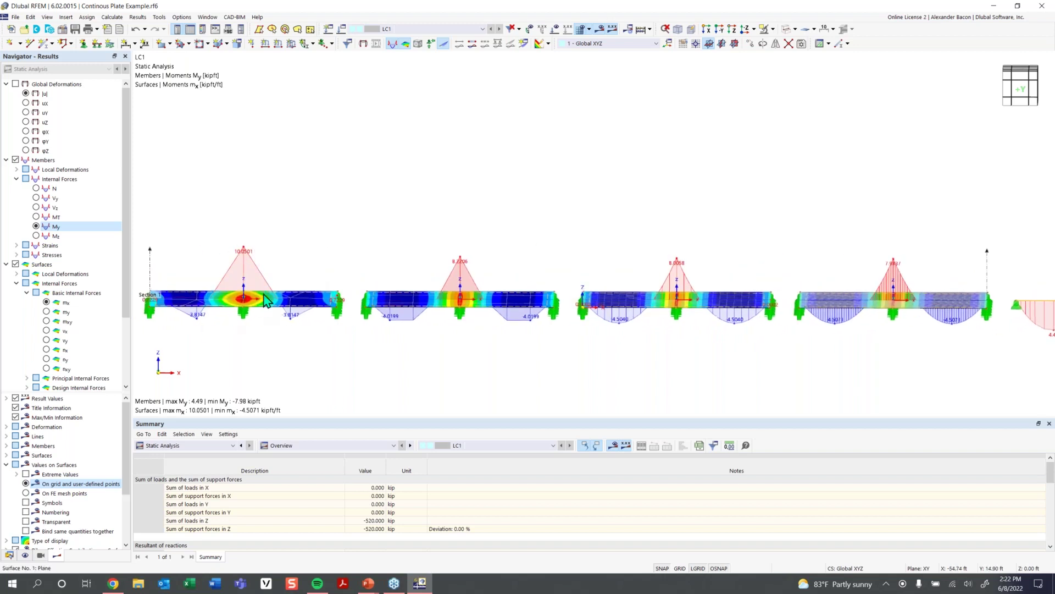
# - Examine the mx distribution and mesh density of the plates in a tilted view against the continuous beam's My
pyautogui.keyDown('ctrl'); pyautogui.moveTo(250, 277); pyautogui.dragTo(240, 329, button='middle'); pyautogui.keyUp('ctrl')
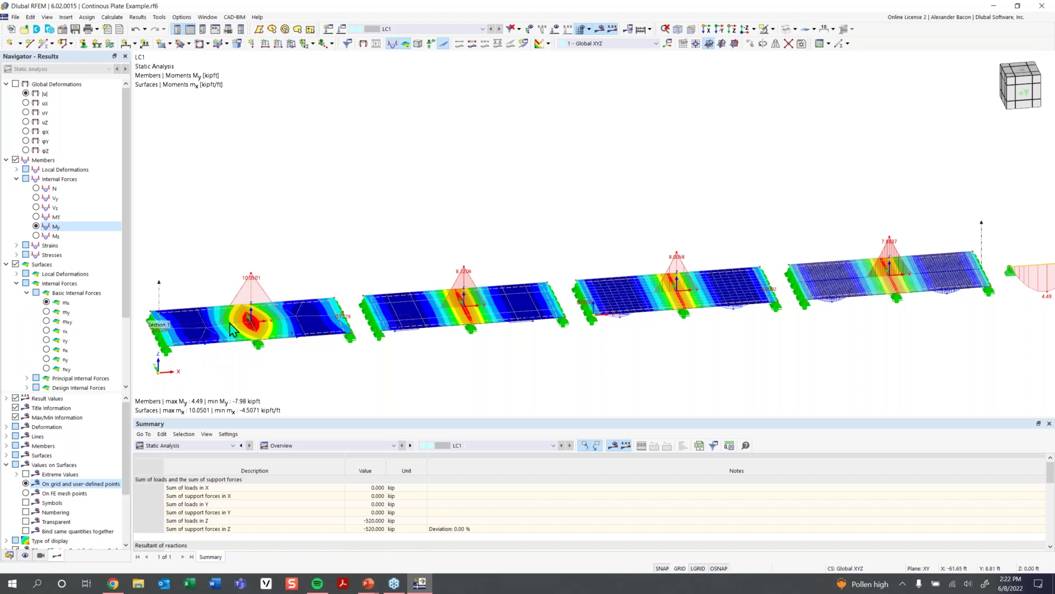
pyautogui.scroll(-2, 237, 325)
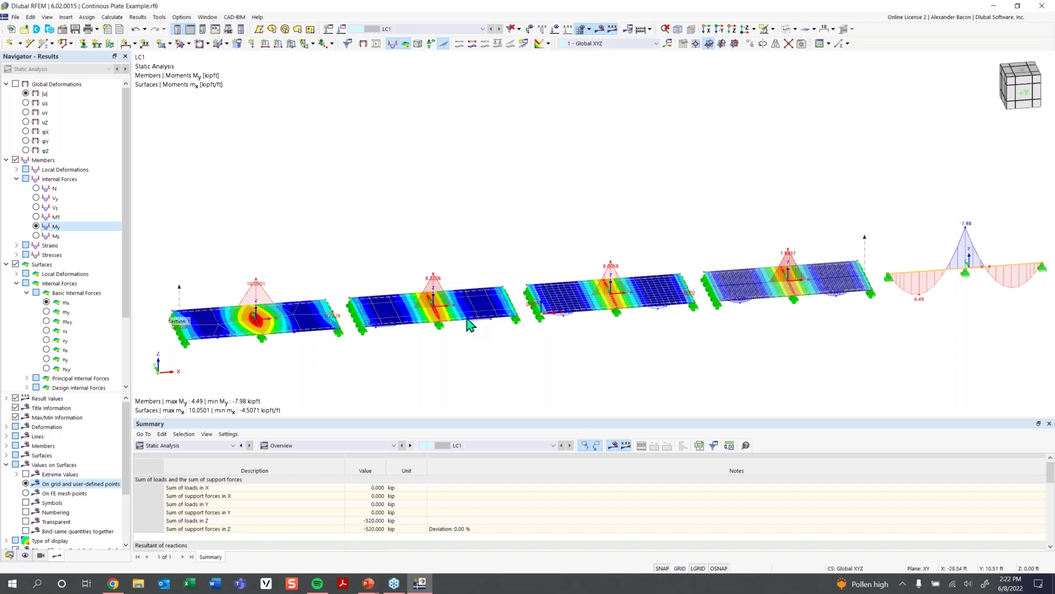
pyautogui.scroll(-2, 472, 325)
pyautogui.moveTo(629, 353); pyautogui.dragTo(453, 385, button='middle')
pyautogui.scroll(3, 547, 343)
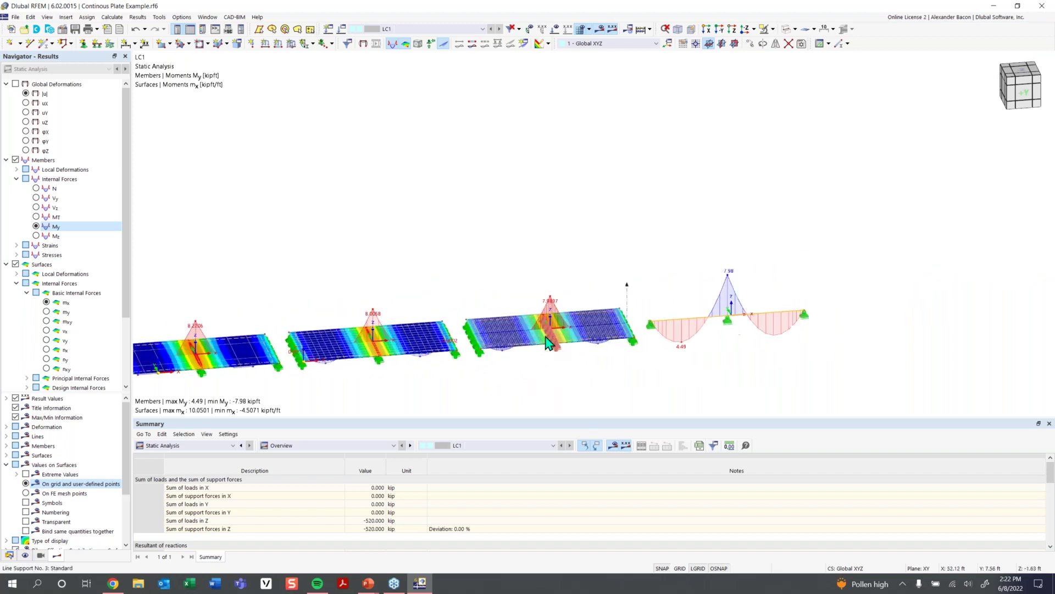
pyautogui.scroll(2, 516, 345)
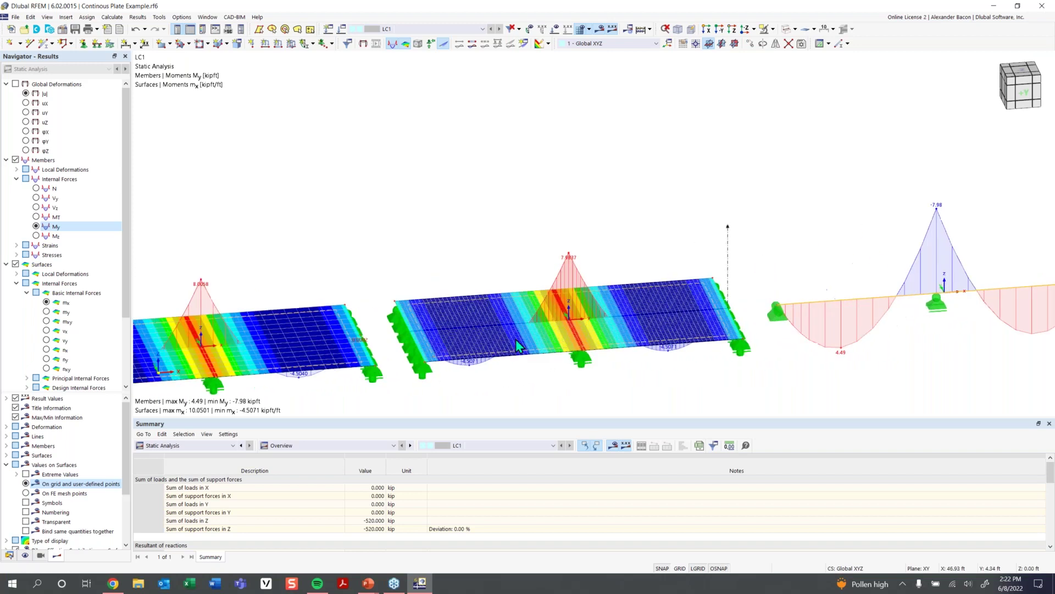
pyautogui.scroll(1, 515, 338)
pyautogui.moveTo(504, 333); pyautogui.dragTo(527, 300, button='middle')
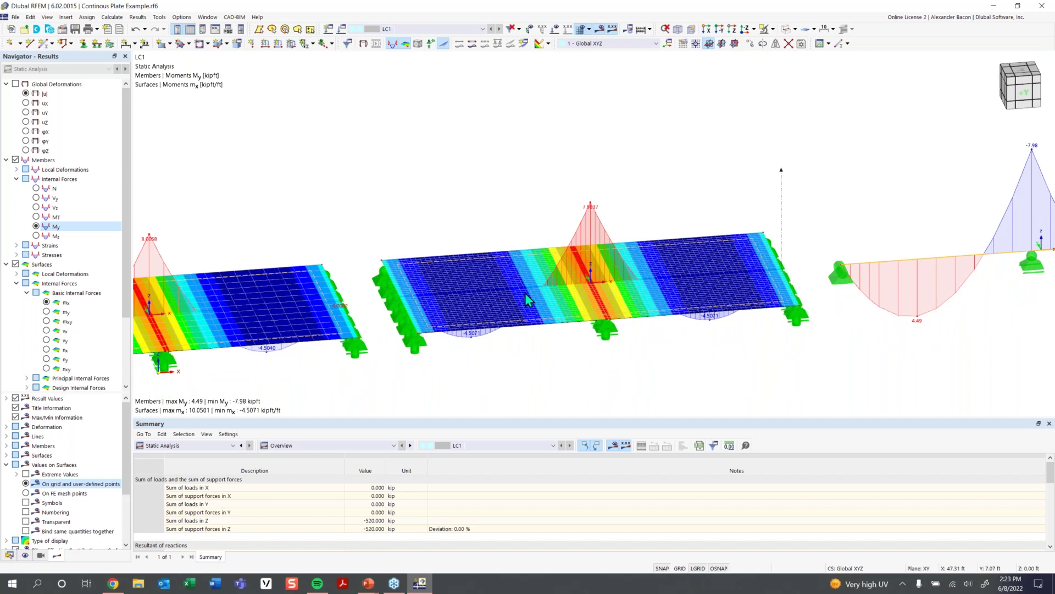
pyautogui.scroll(-1, 376, 315)
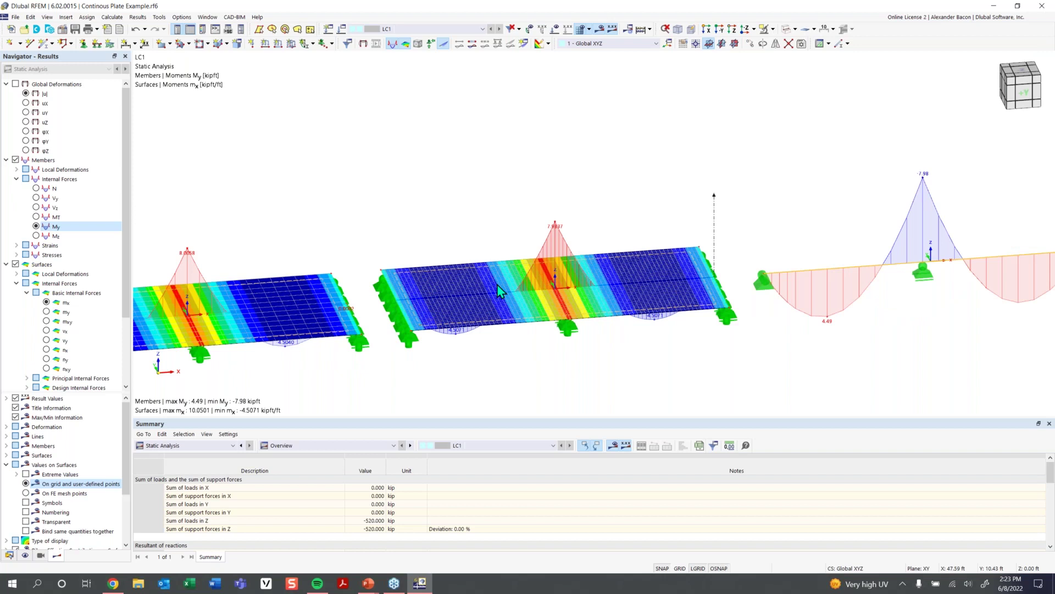
pyautogui.scroll(-1, 509, 291)
pyautogui.moveTo(358, 225); pyautogui.dragTo(524, 197, button='middle')
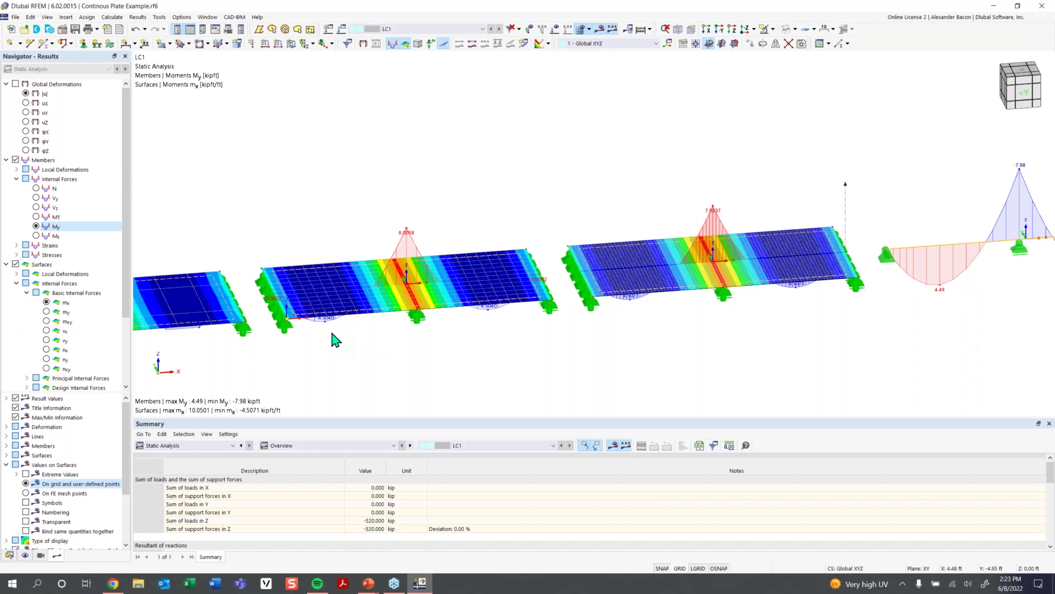
pyautogui.scroll(-3, 354, 348)
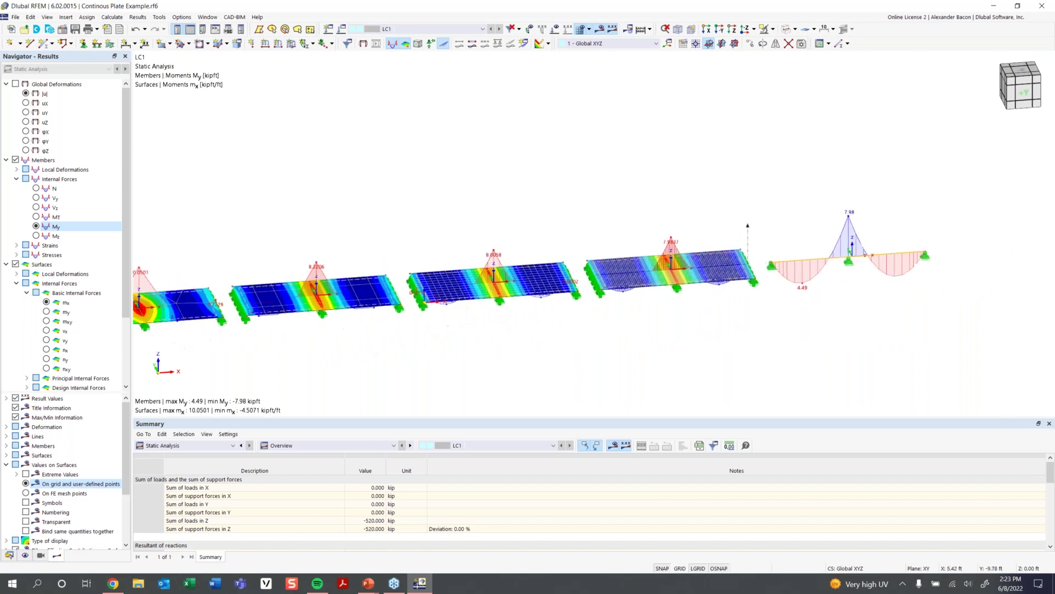
# - Compare the mx contours over the middle support of the plates up close, from the coarse to the finer meshes
pyautogui.scroll(3, 258, 300)
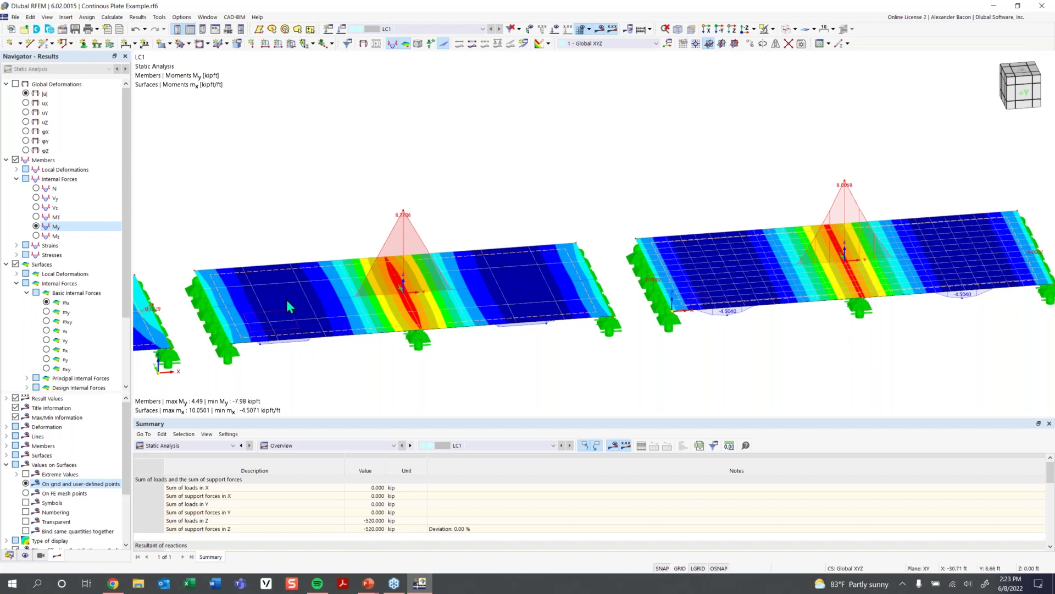
pyautogui.scroll(2, 286, 299)
pyautogui.scroll(-2, 286, 274)
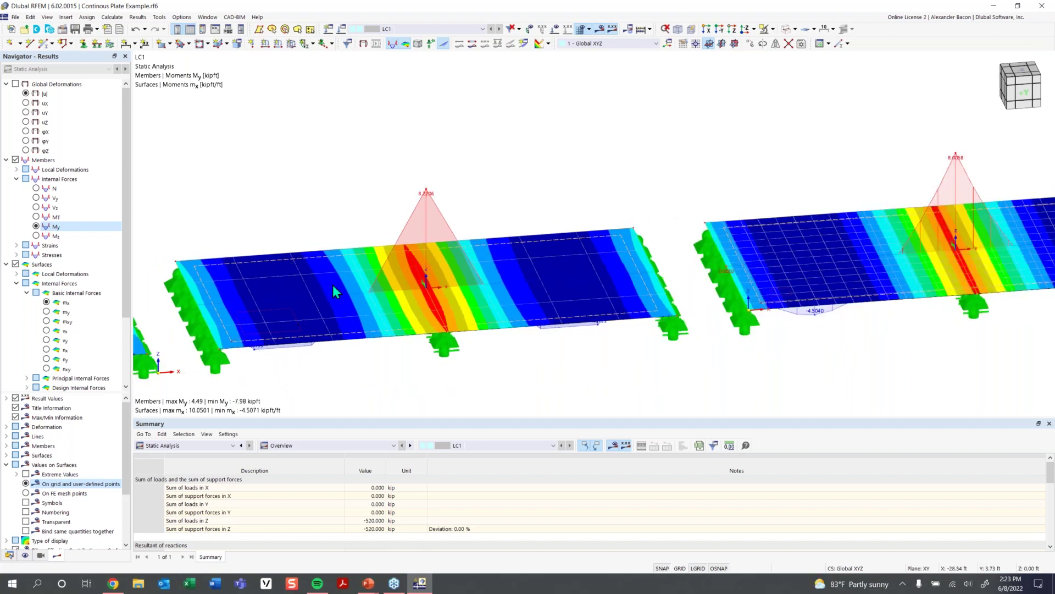
pyautogui.scroll(-1, 304, 295)
pyautogui.scroll(-1, 417, 298)
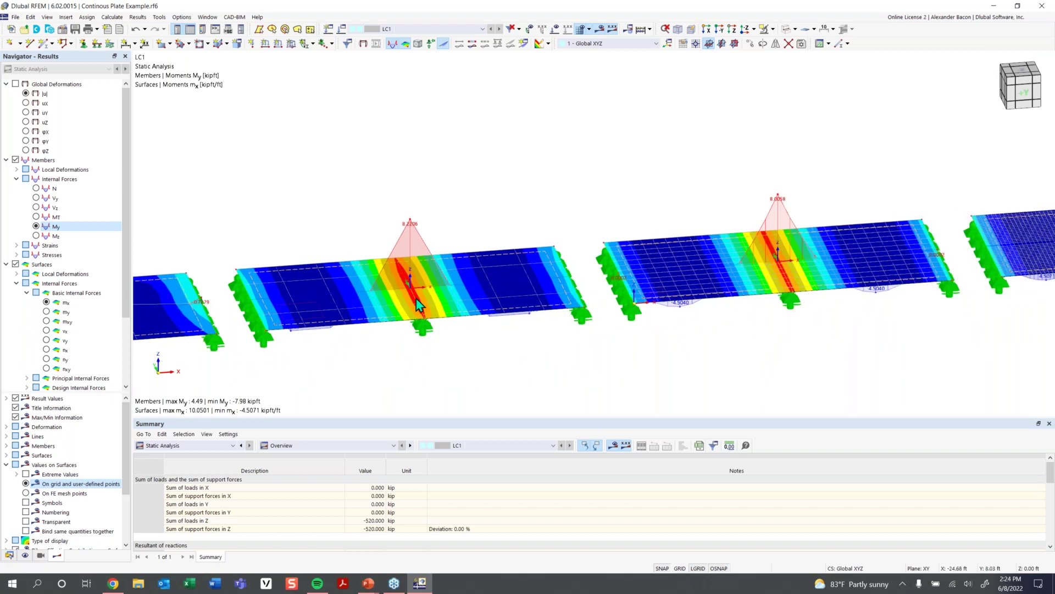
pyautogui.scroll(-1, 444, 285)
pyautogui.scroll(2, 420, 301)
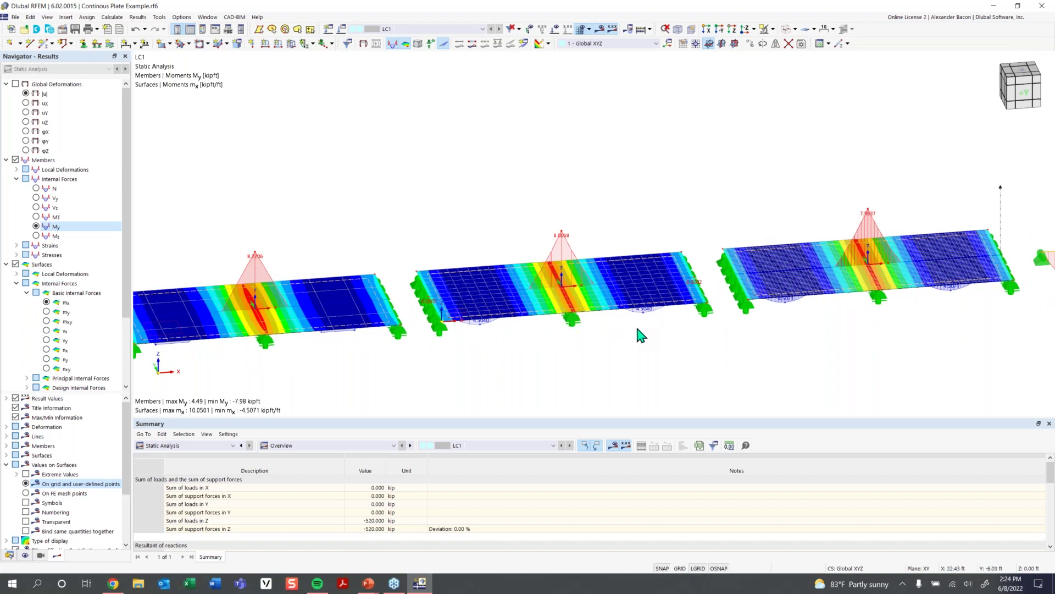
pyautogui.scroll(-1, 553, 349)
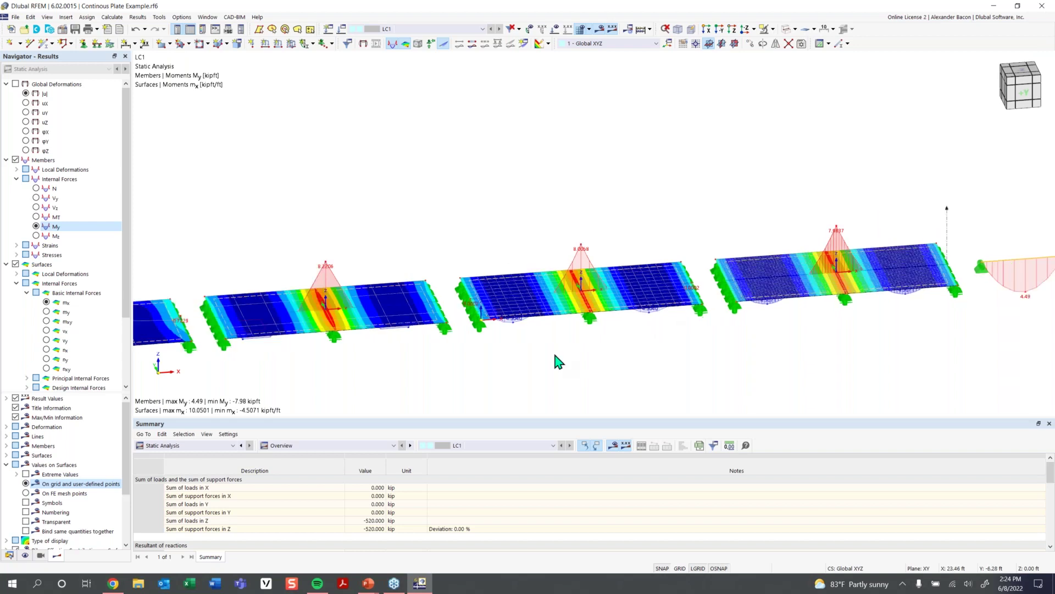
pyautogui.scroll(-1, 529, 353)
pyautogui.moveTo(561, 346); pyautogui.dragTo(591, 334, button='middle')
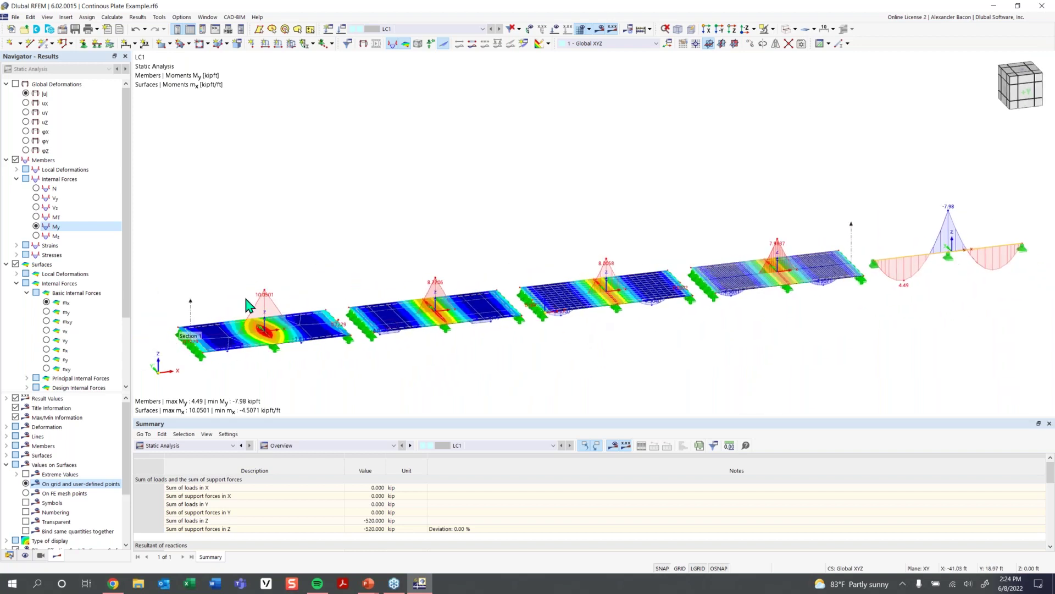
# - Examine the mx result diagram along result section No. 1 of the plates and compare it with the continuous beam's My
pyautogui.rightClick(192, 315)
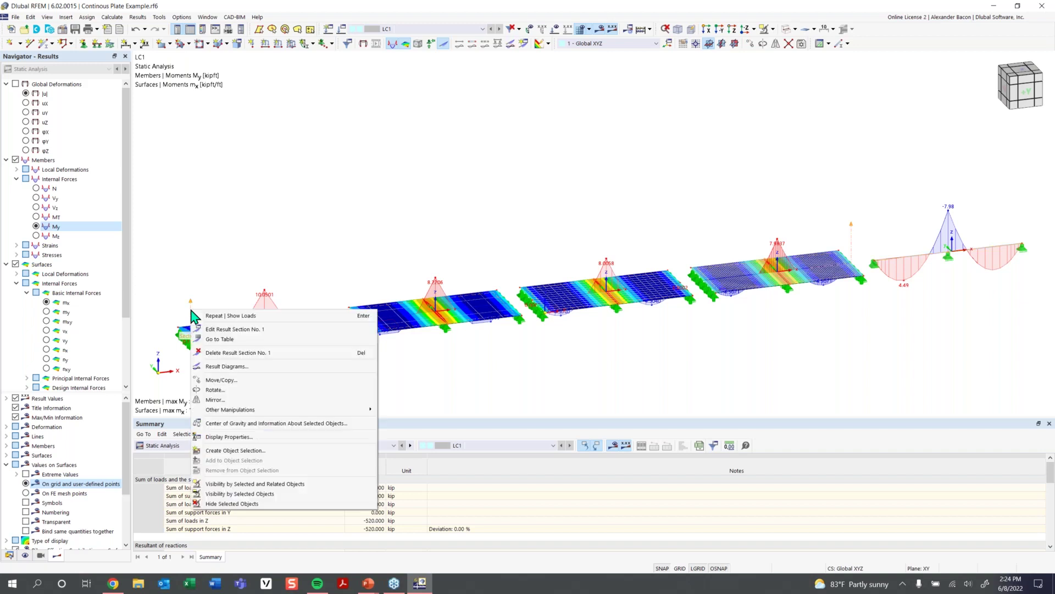
pyautogui.click(278, 363)
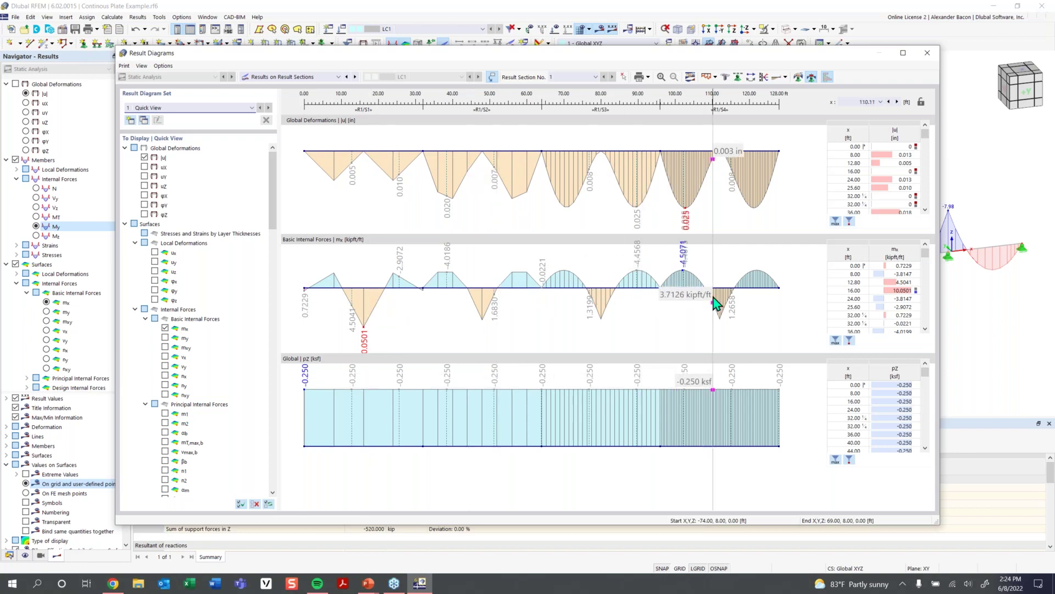
pyautogui.click(927, 53)
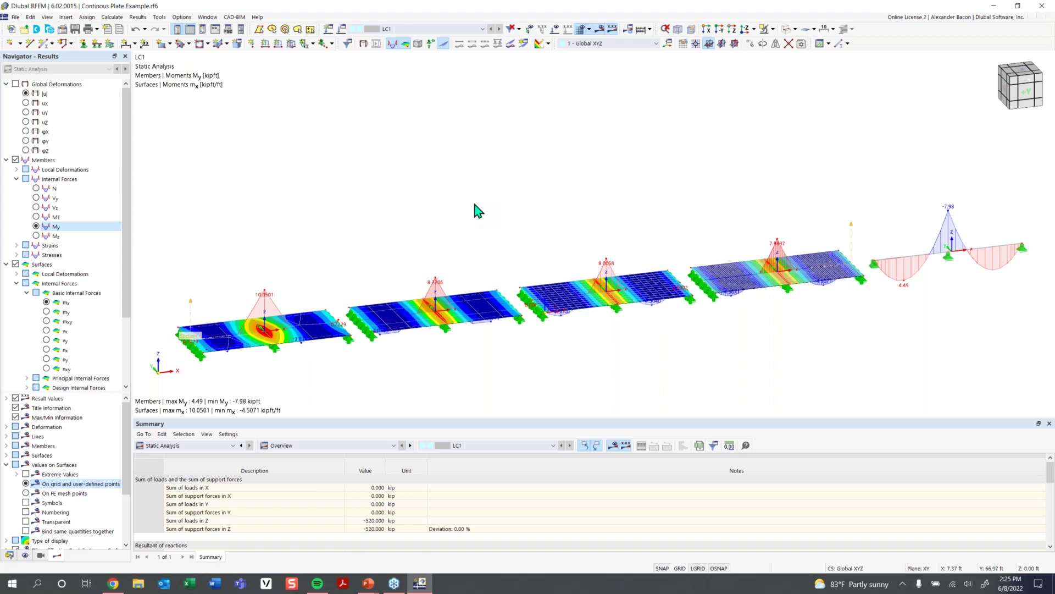
pyautogui.scroll(-2, 473, 203)
pyautogui.moveTo(687, 315); pyautogui.dragTo(658, 319, button='middle')
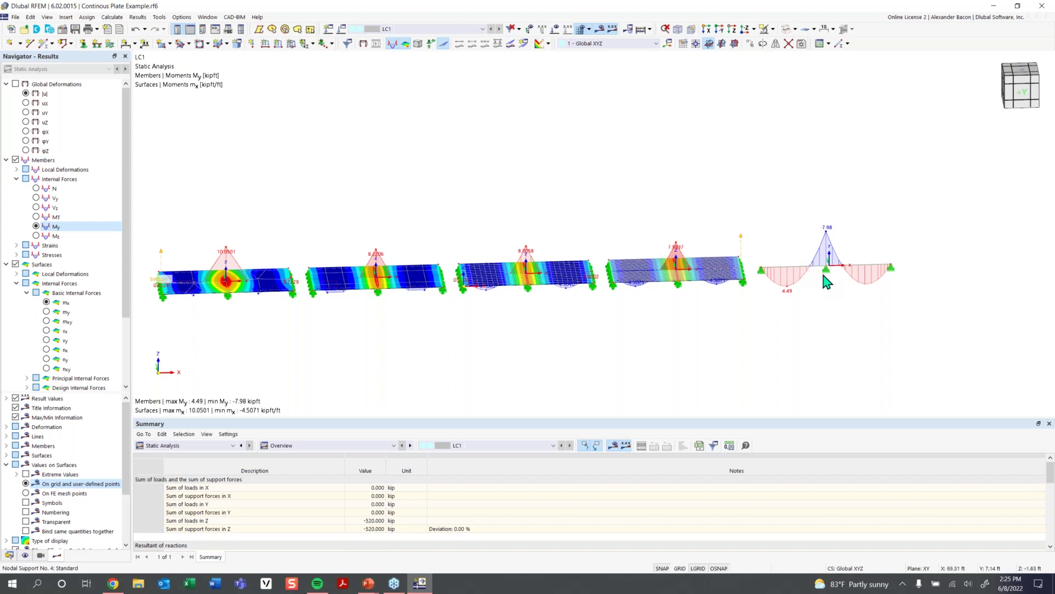
pyautogui.moveTo(793, 270); pyautogui.dragTo(658, 302, button='middle')
pyautogui.scroll(2, 659, 303)
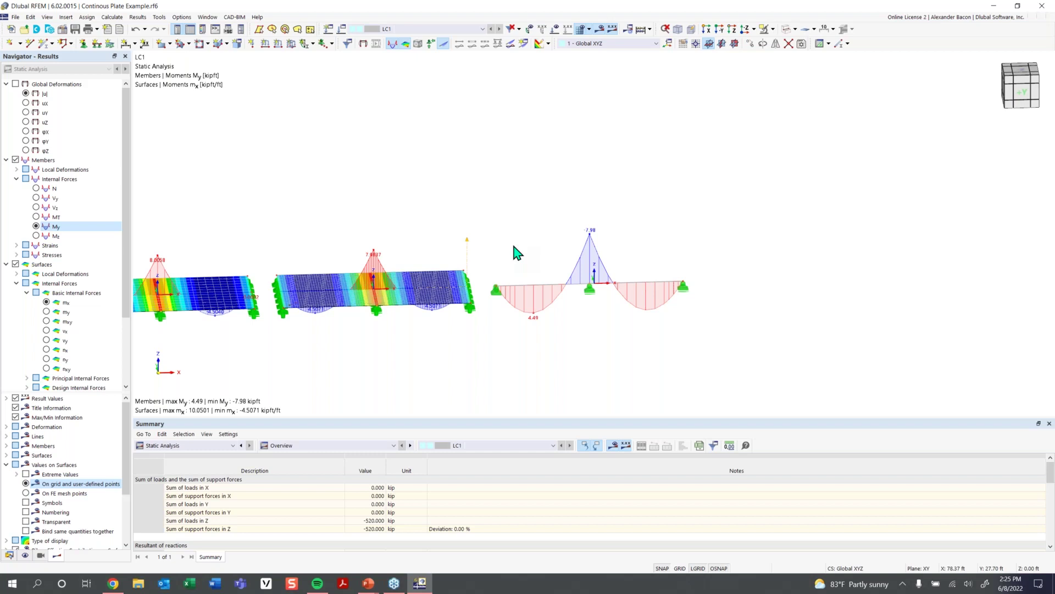
# - Deactivate the shear stiffness of the continuous beam's section R_M1 40/12, accept deleting the existing results, and recalculate LC1
pyautogui.doubleClick(538, 290)
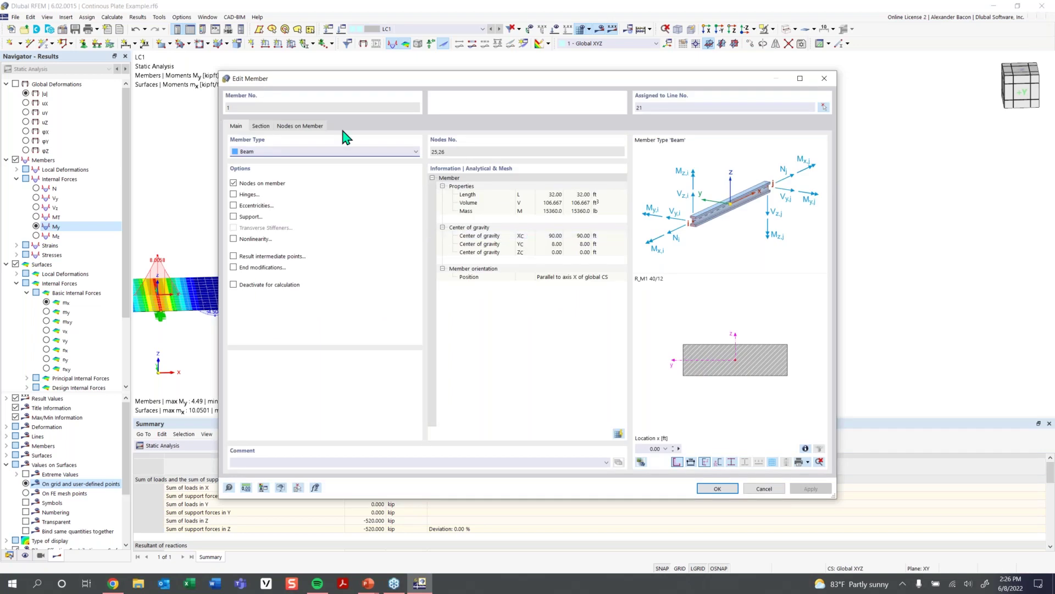
pyautogui.click(261, 126)
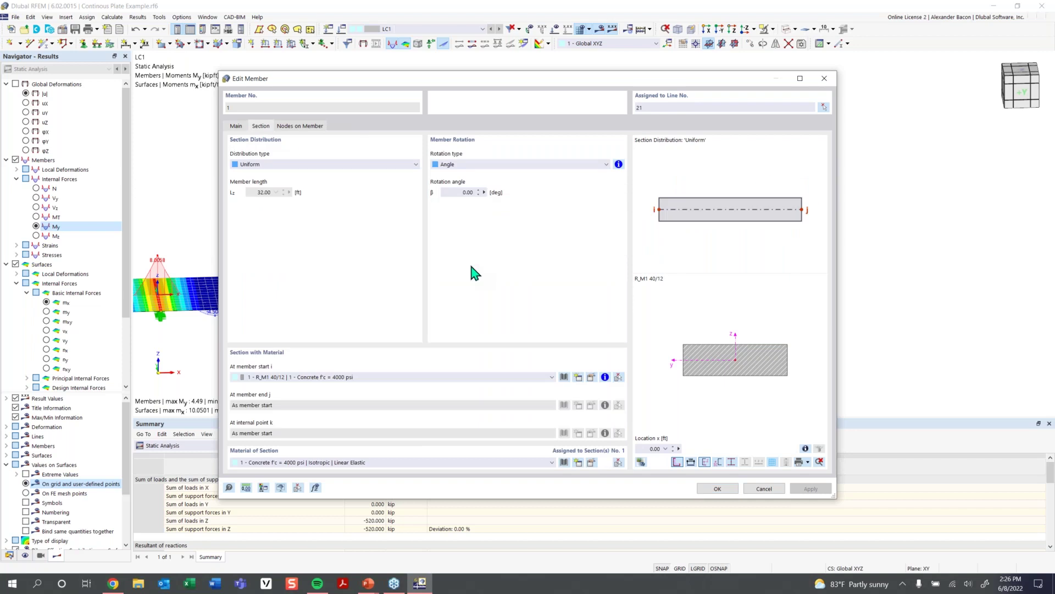
pyautogui.click(591, 377)
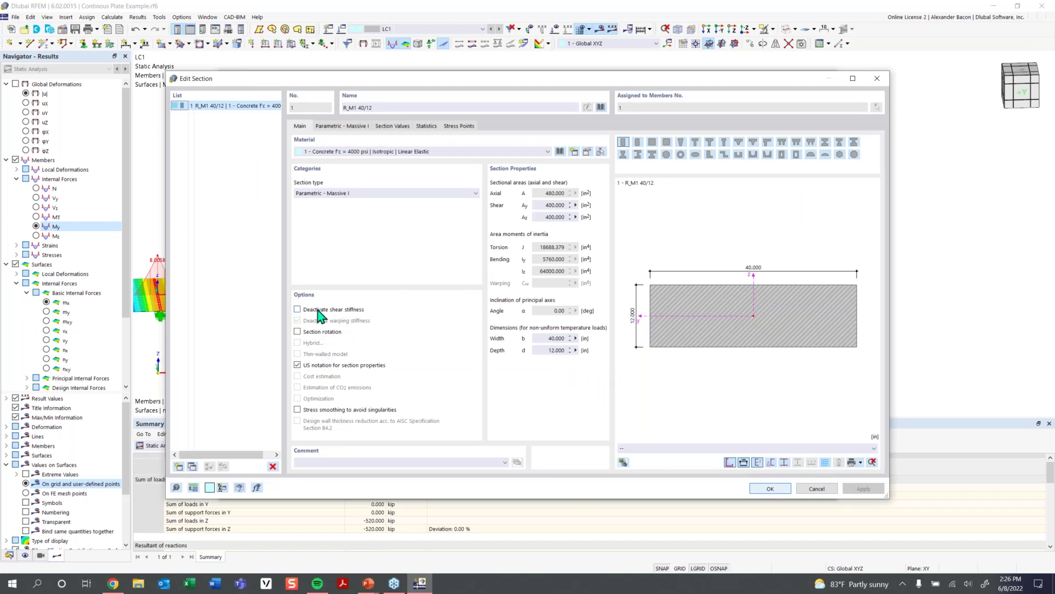
pyautogui.moveTo(475, 78); pyautogui.dragTo(457, 106)
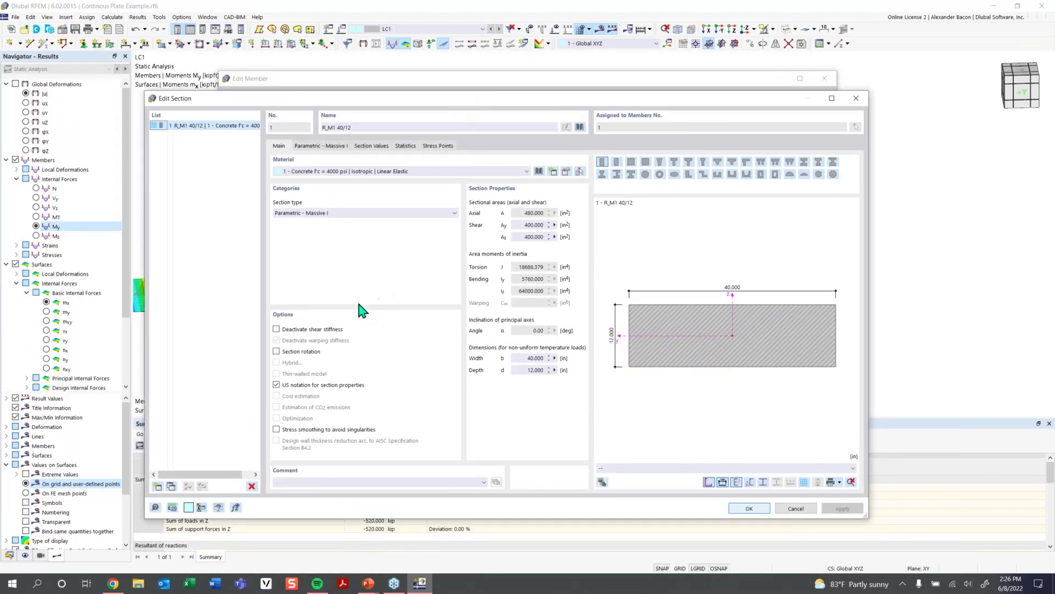
pyautogui.click(331, 328)
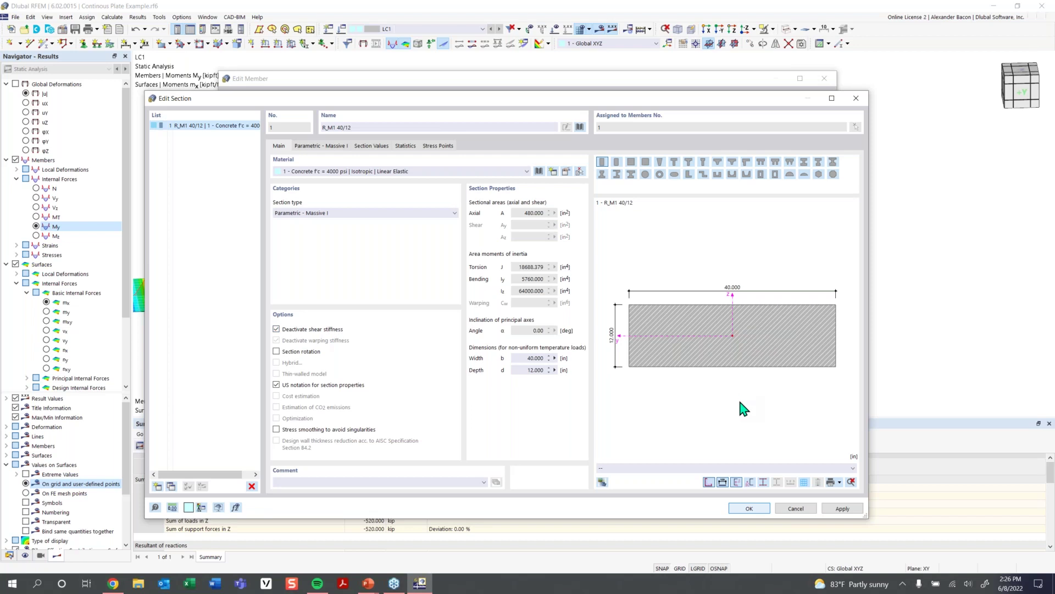
pyautogui.click(750, 508)
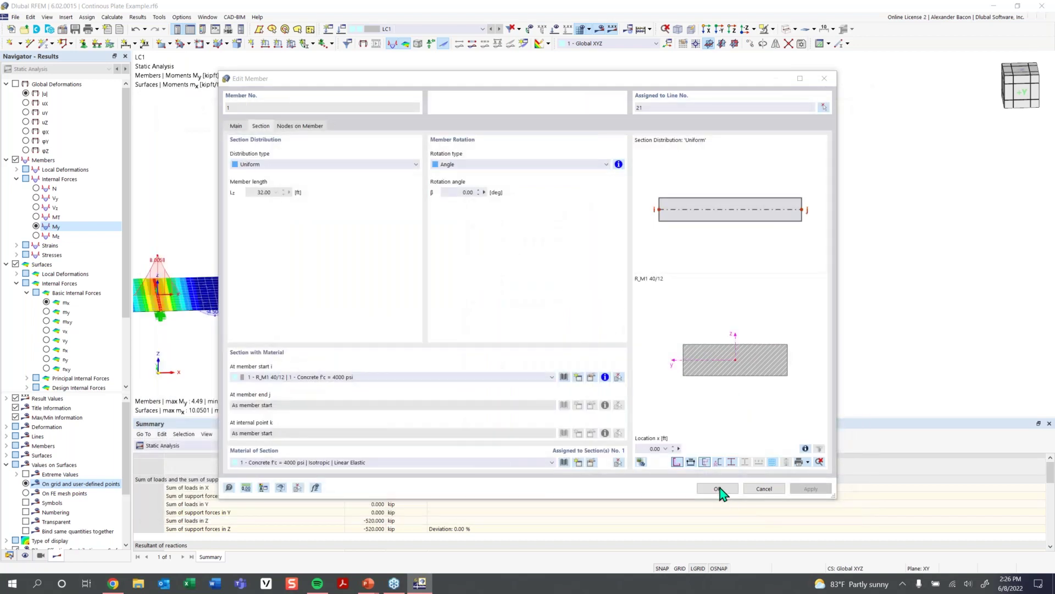
pyautogui.click(722, 490)
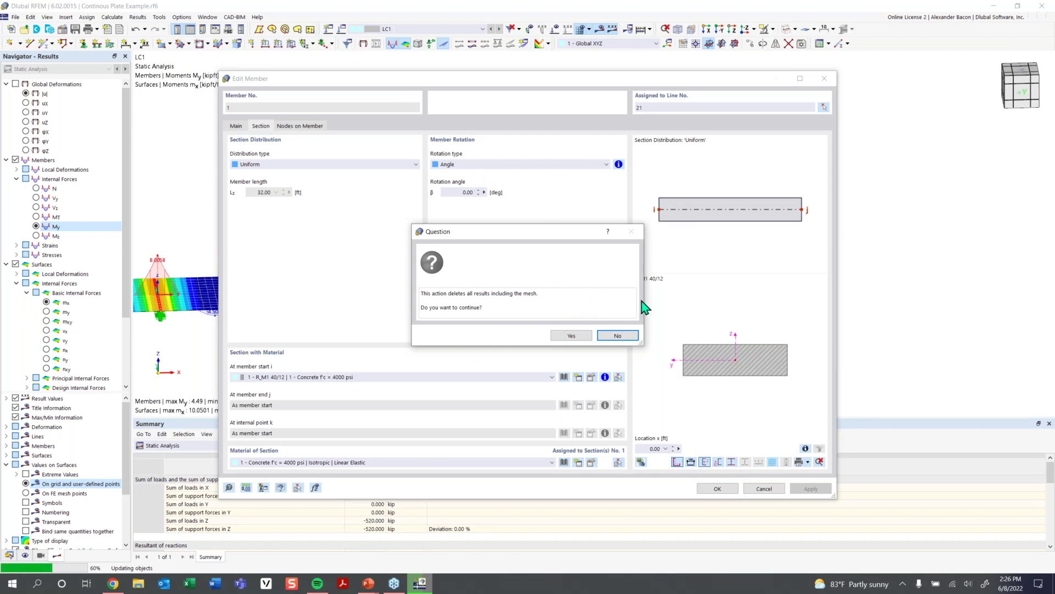
pyautogui.click(582, 337)
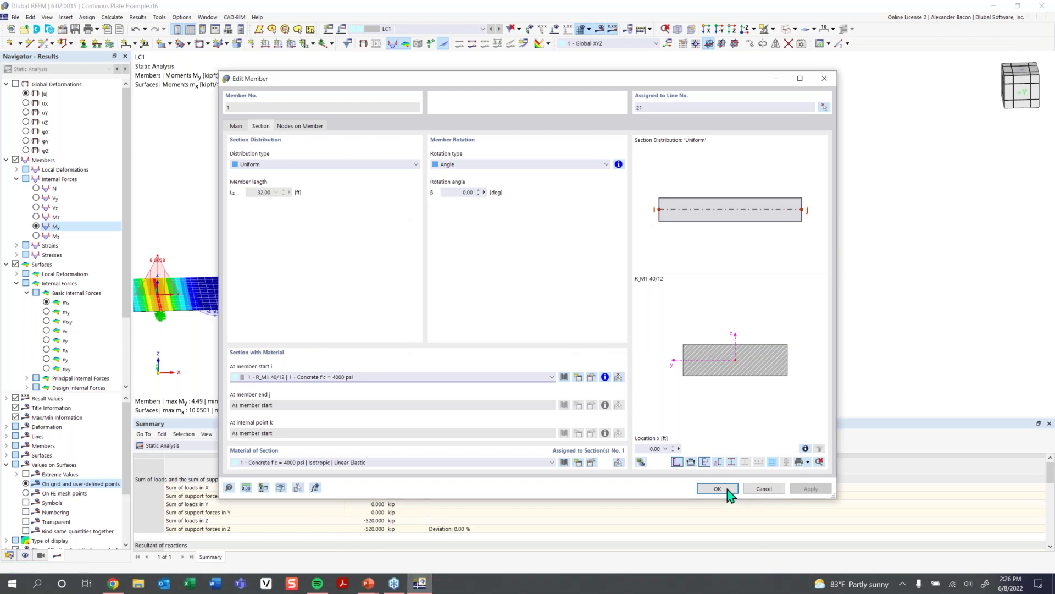
pyautogui.click(728, 488)
pyautogui.click(599, 28)
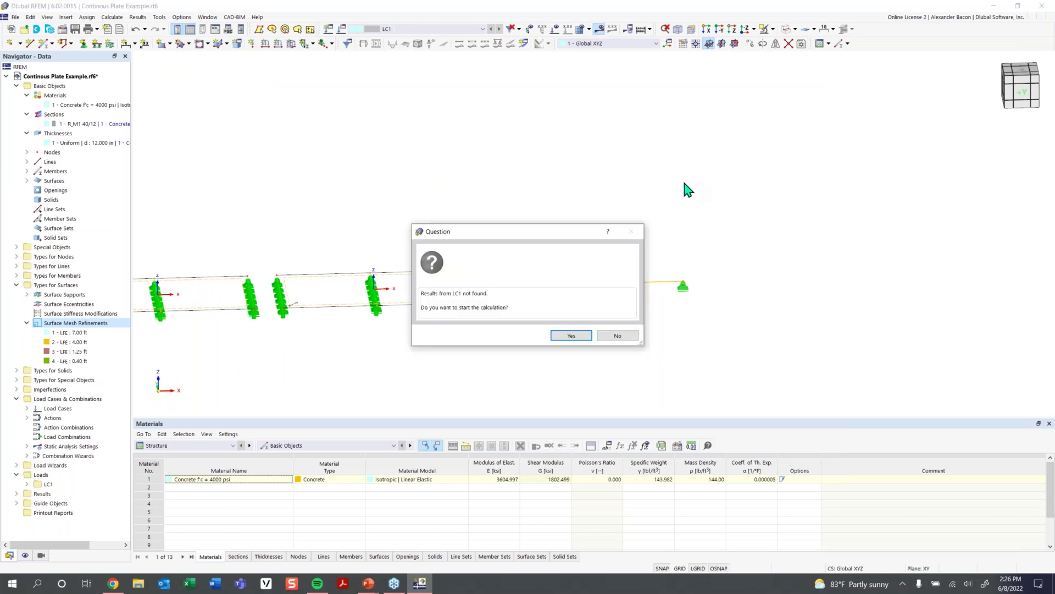
pyautogui.click(571, 336)
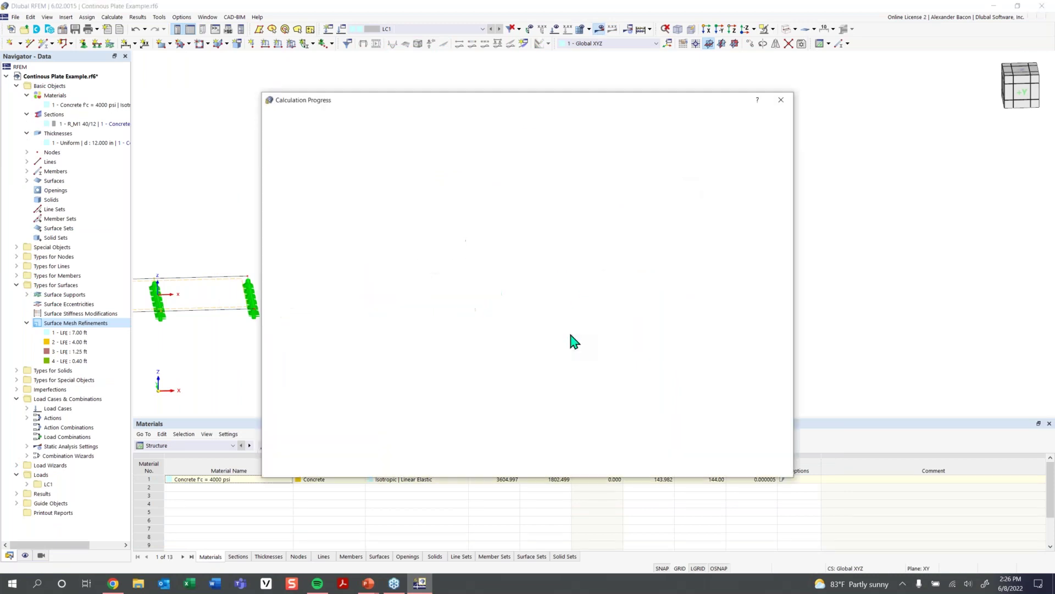
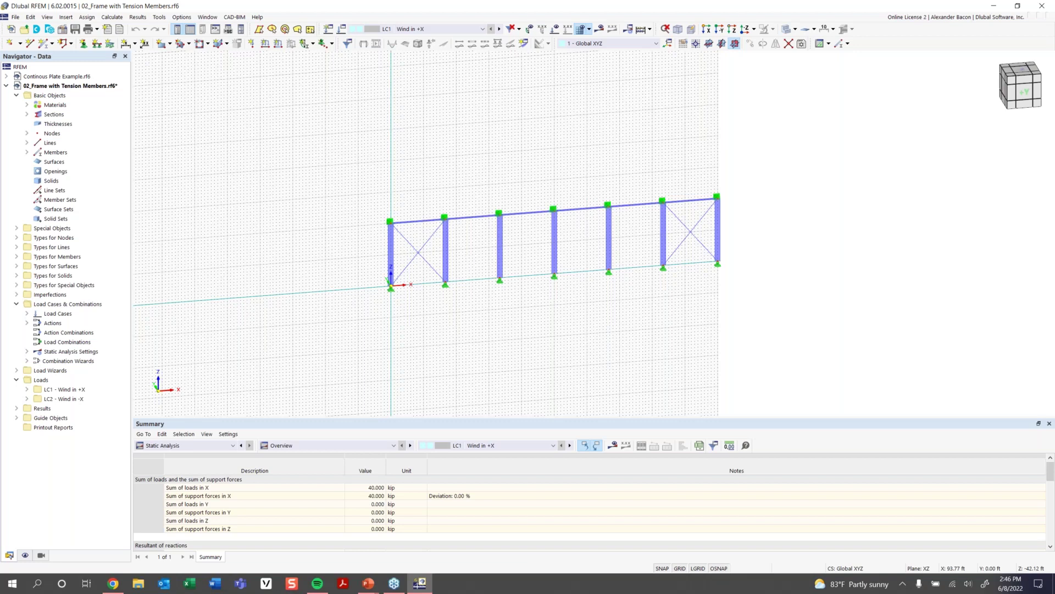
# - Inspect the member type and properties of the rising diagonal in the frame's first bay without changing them
pyautogui.scroll(4, 654, 275)
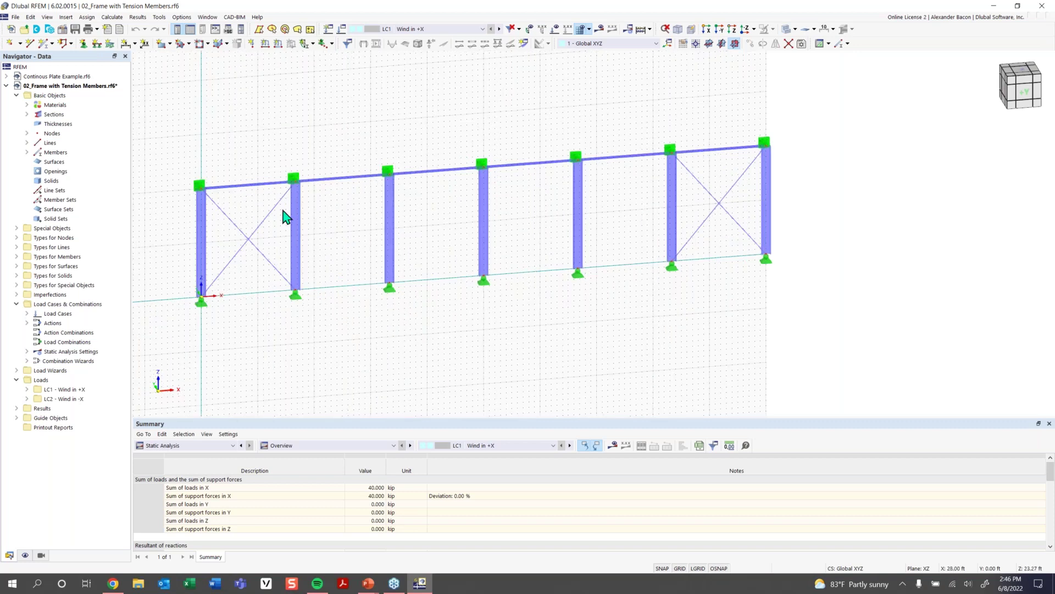
pyautogui.doubleClick(250, 241)
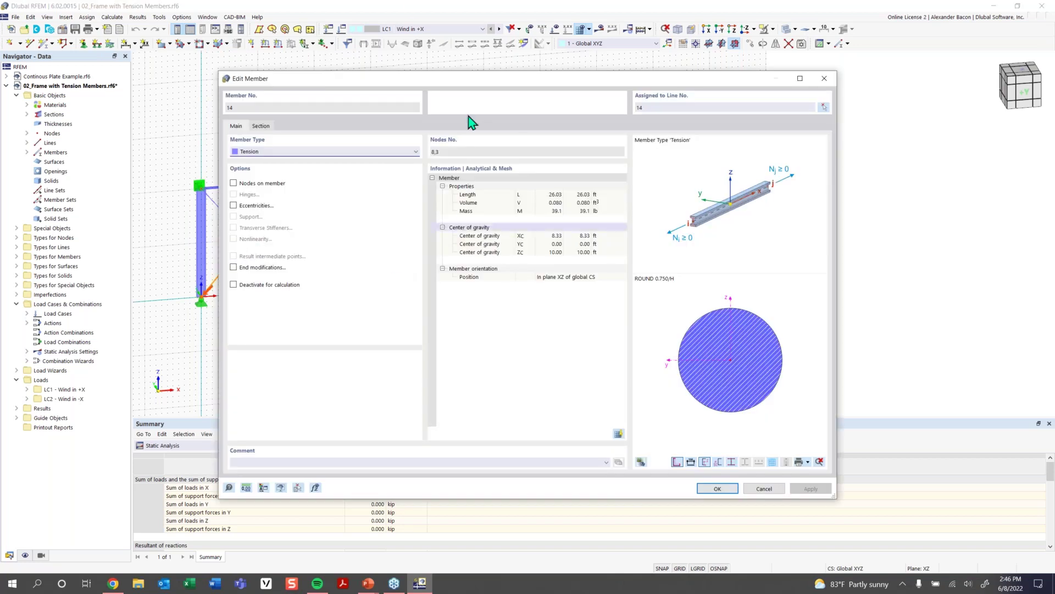
pyautogui.moveTo(392, 87); pyautogui.dragTo(373, 315)
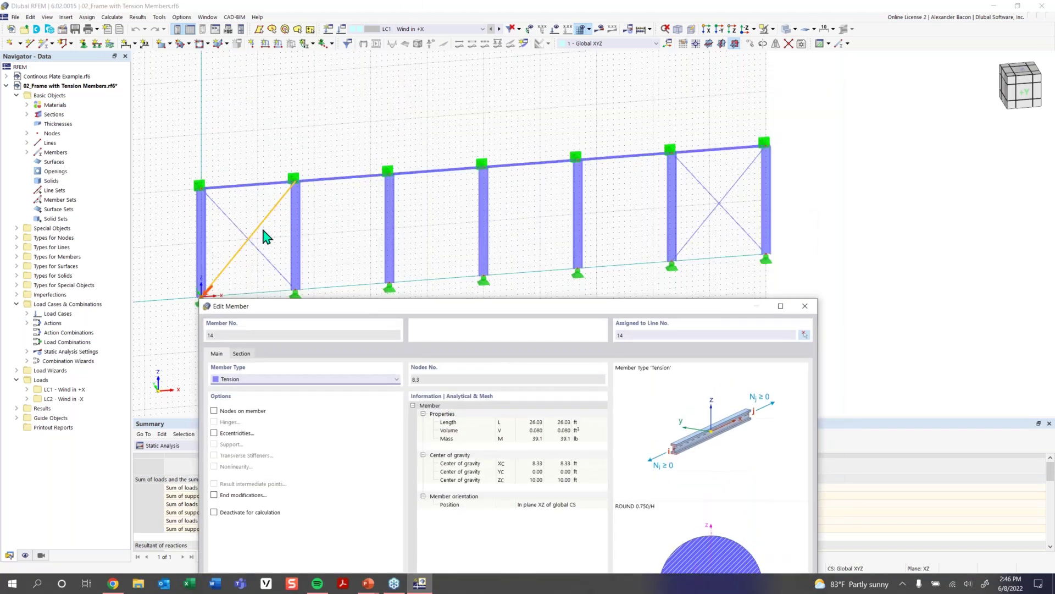
pyautogui.moveTo(306, 309); pyautogui.dragTo(277, 109)
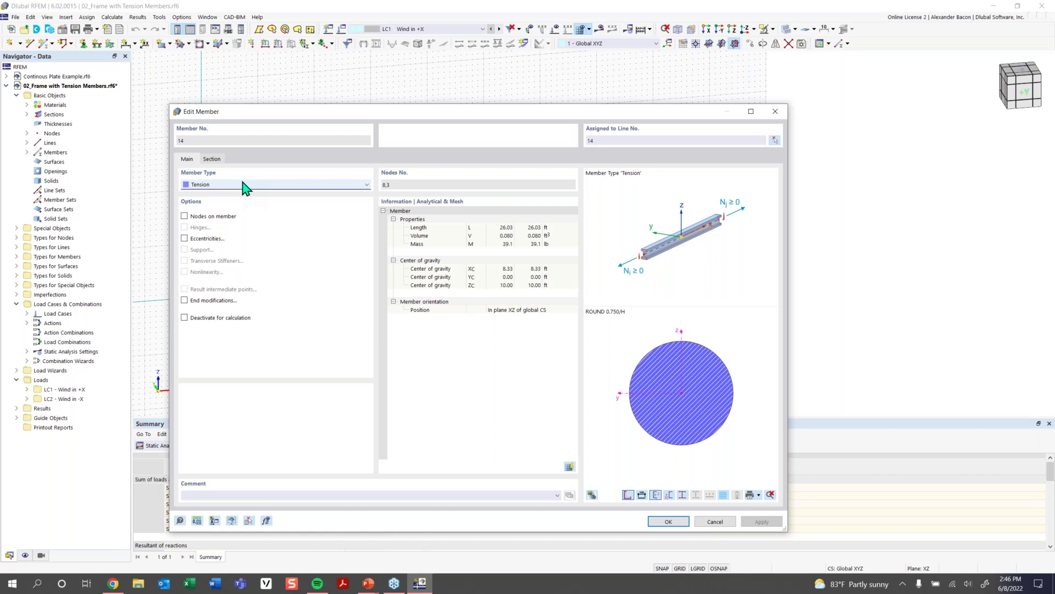
pyautogui.click(776, 111)
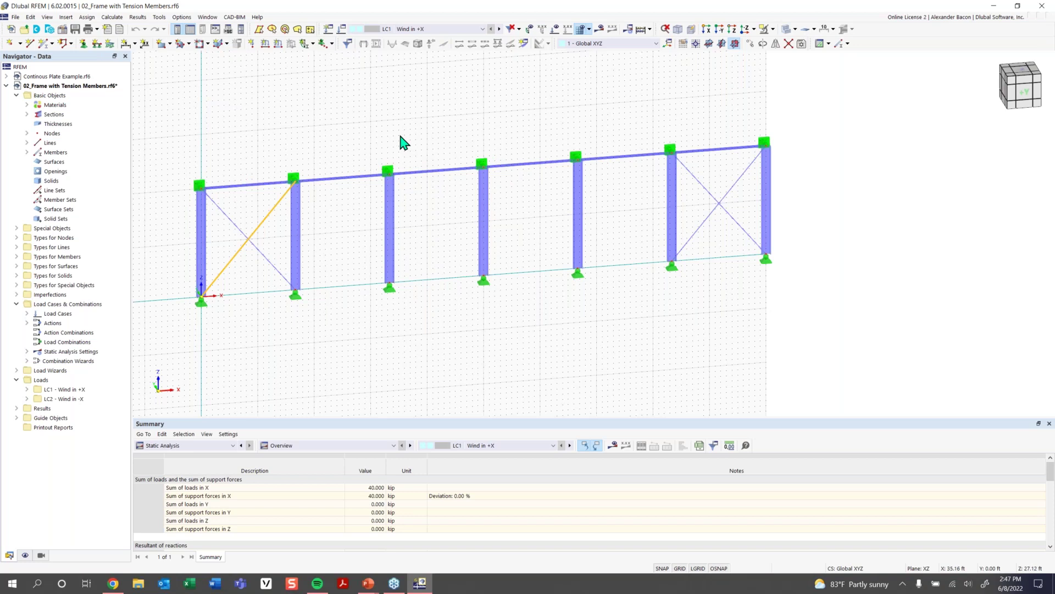
# - Hide the grid and delete the crossed tension members in both end bays of the frame
pyautogui.click(680, 568)
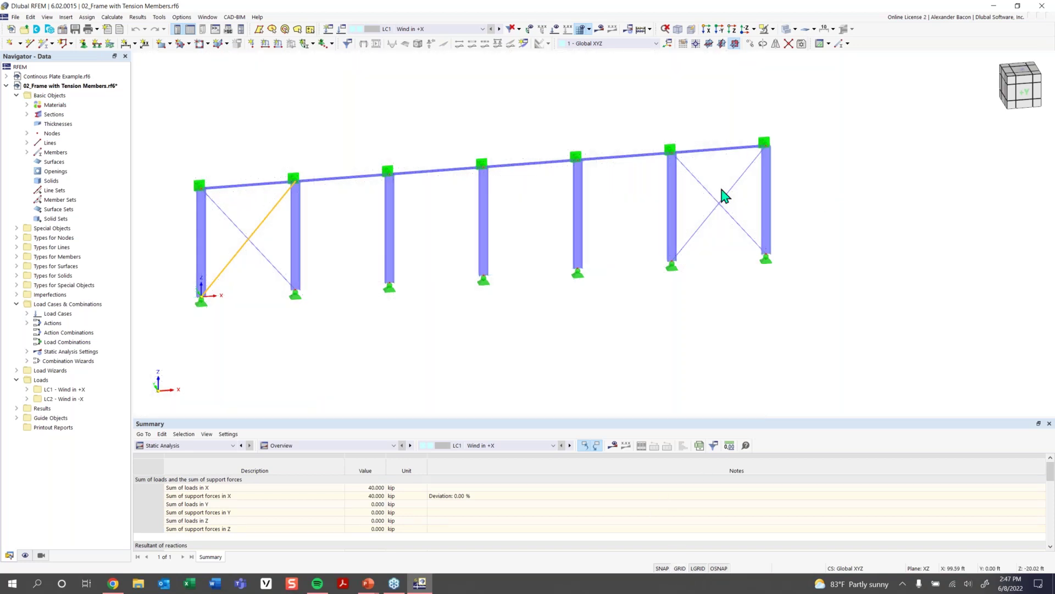
pyautogui.moveTo(522, 328); pyautogui.dragTo(538, 332, button='middle')
pyautogui.keyDown('ctrl'); pyautogui.moveTo(279, 216); pyautogui.dragTo(332, 224, button='middle'); pyautogui.keyUp('ctrl')
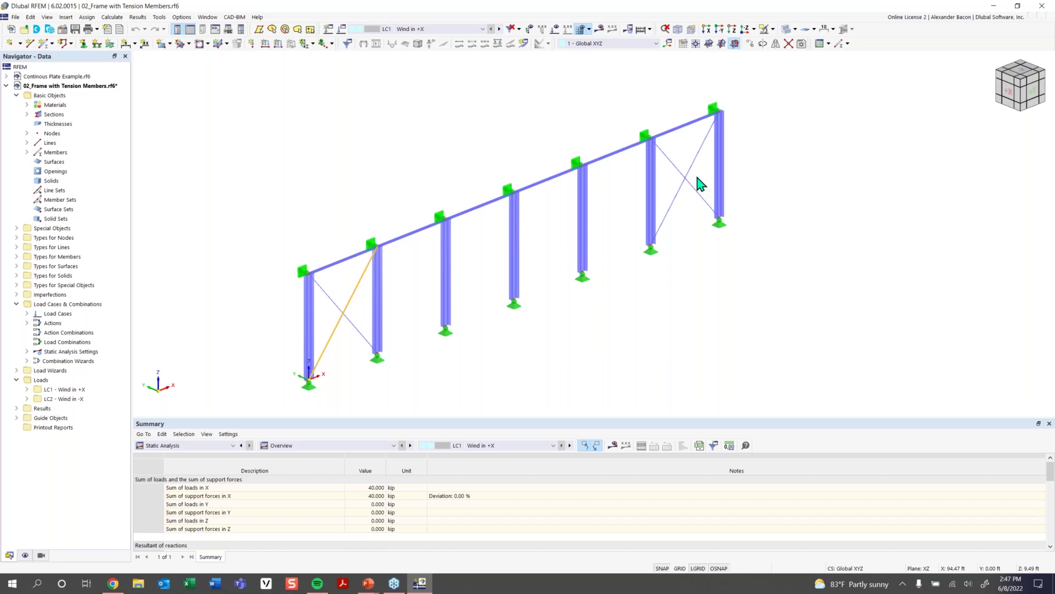
pyautogui.click(349, 290)
pyautogui.keyDown('ctrl'); pyautogui.moveTo(645, 287); pyautogui.dragTo(172, 279, button='middle'); pyautogui.keyUp('ctrl')
pyautogui.click(229, 311)
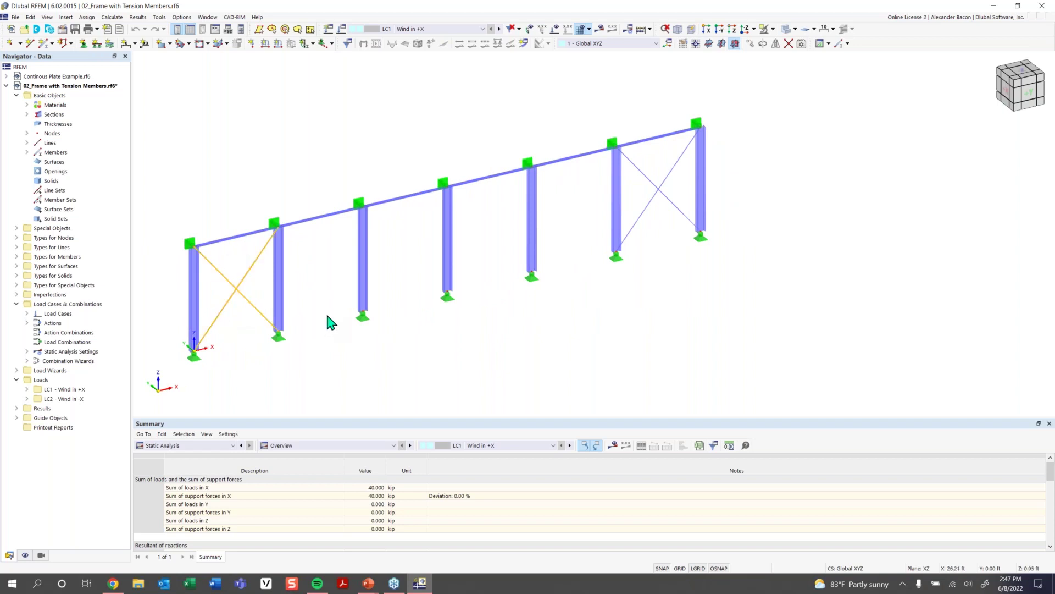
pyautogui.press('Delete')
pyautogui.click(564, 335)
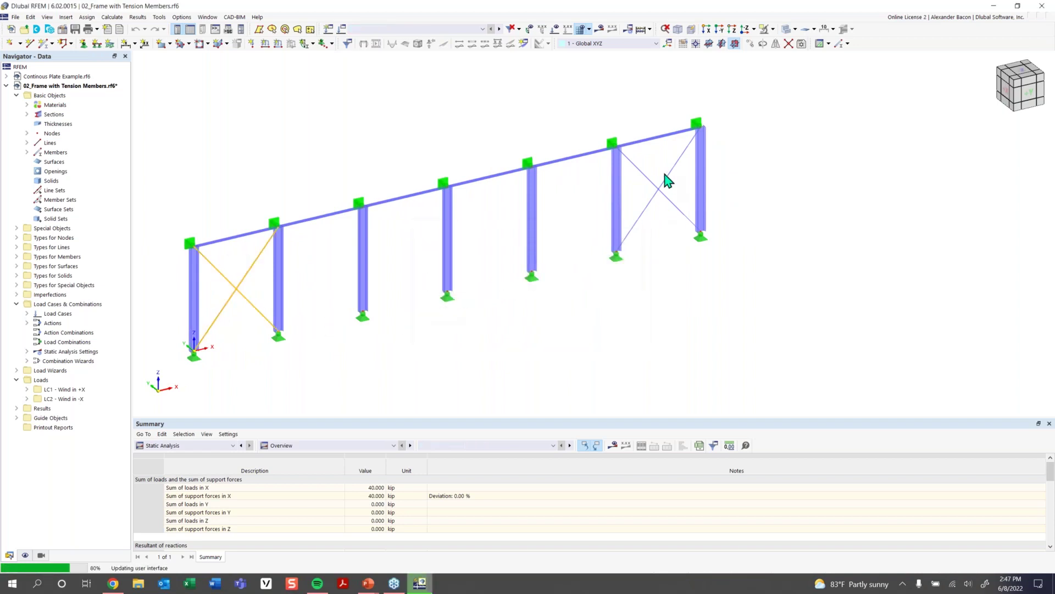
pyautogui.click(667, 180)
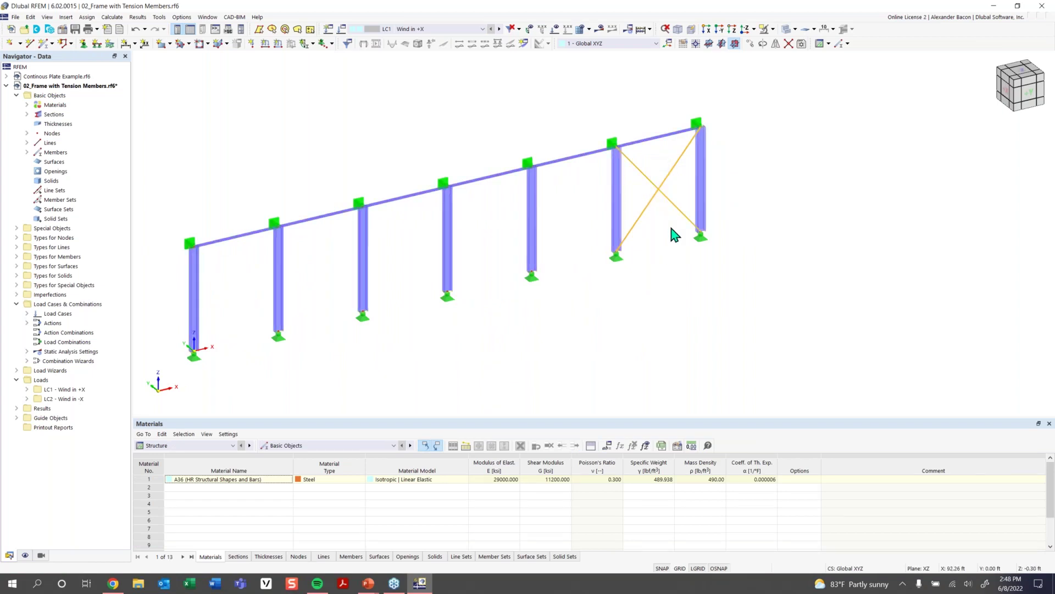
pyautogui.press('Delete')
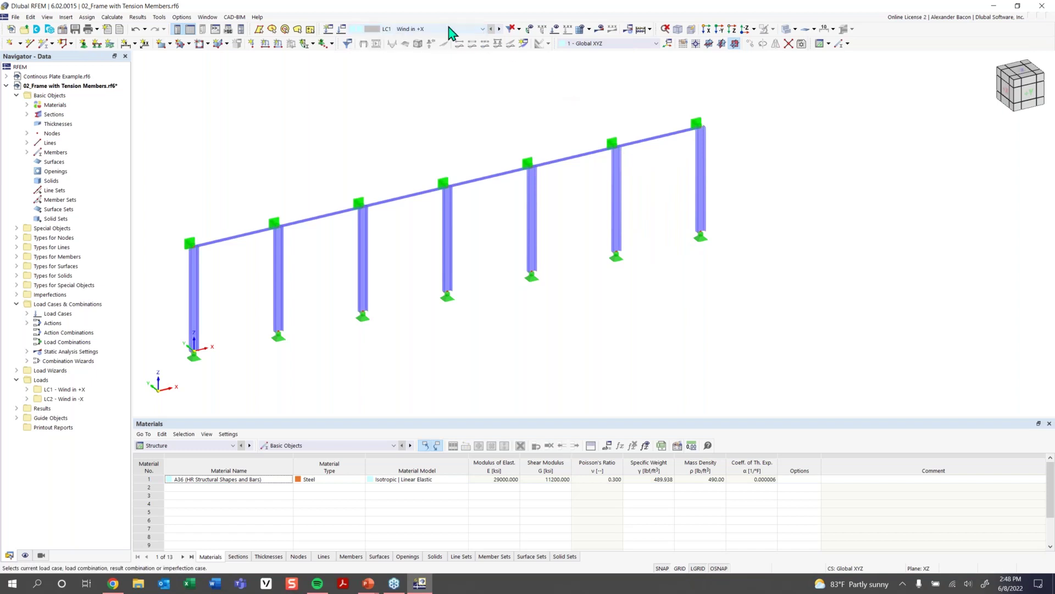
# - Display the loads of LC1 - Wind in +X and calculate that load case for the frame without bracing
pyautogui.click(556, 30)
pyautogui.moveTo(374, 130); pyautogui.dragTo(403, 122, button='middle')
pyautogui.scroll(-1, 402, 122)
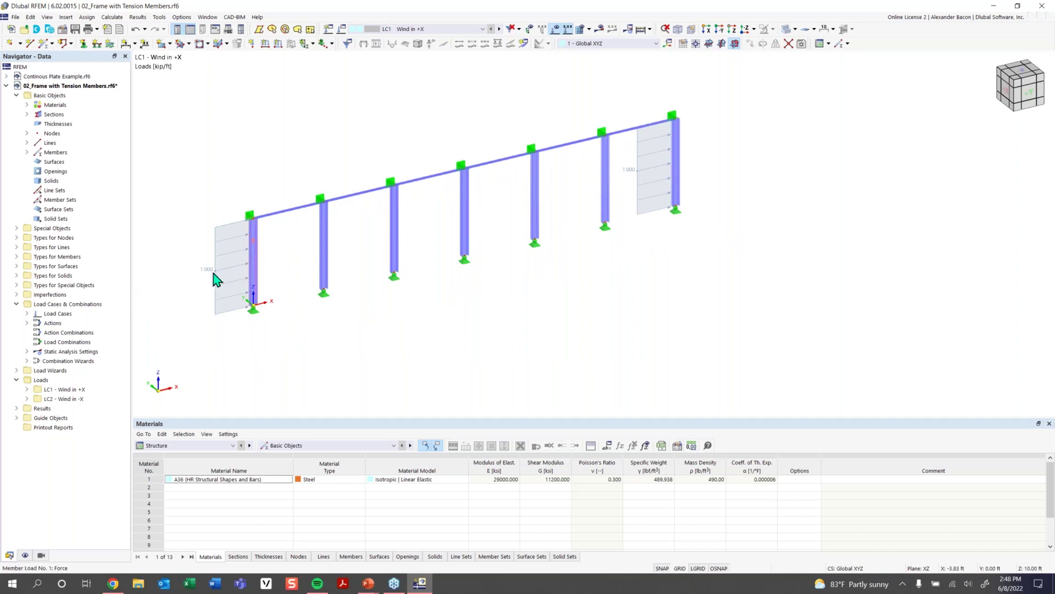
pyautogui.click(600, 29)
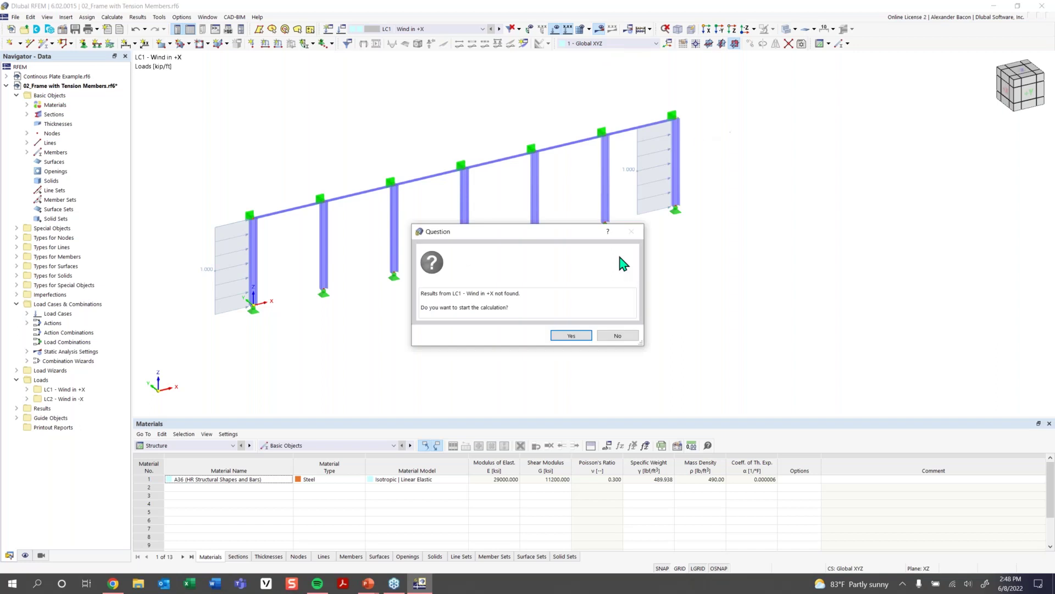
pyautogui.click(571, 335)
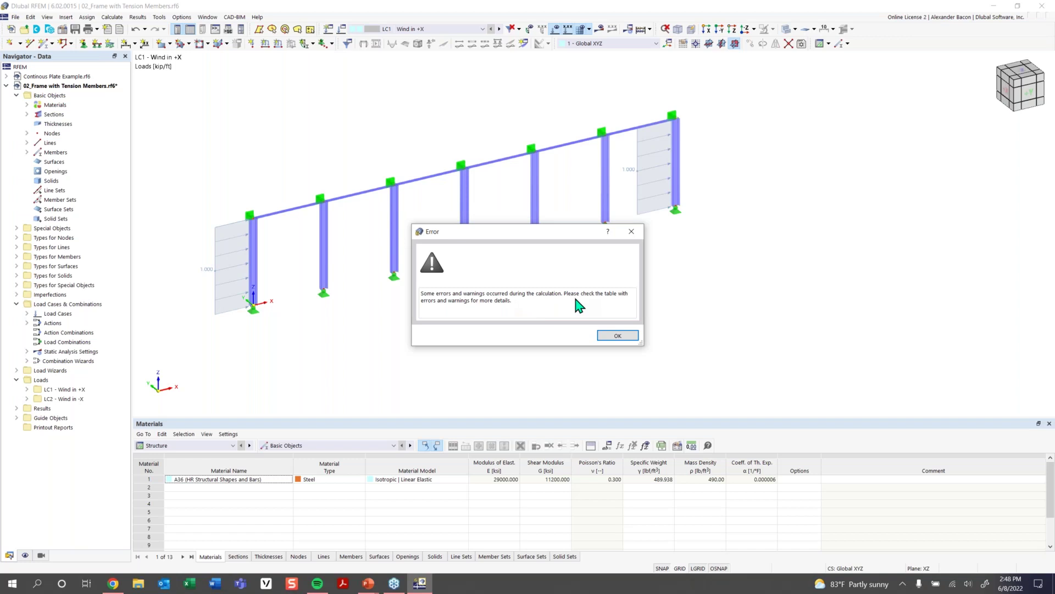
pyautogui.click(618, 335)
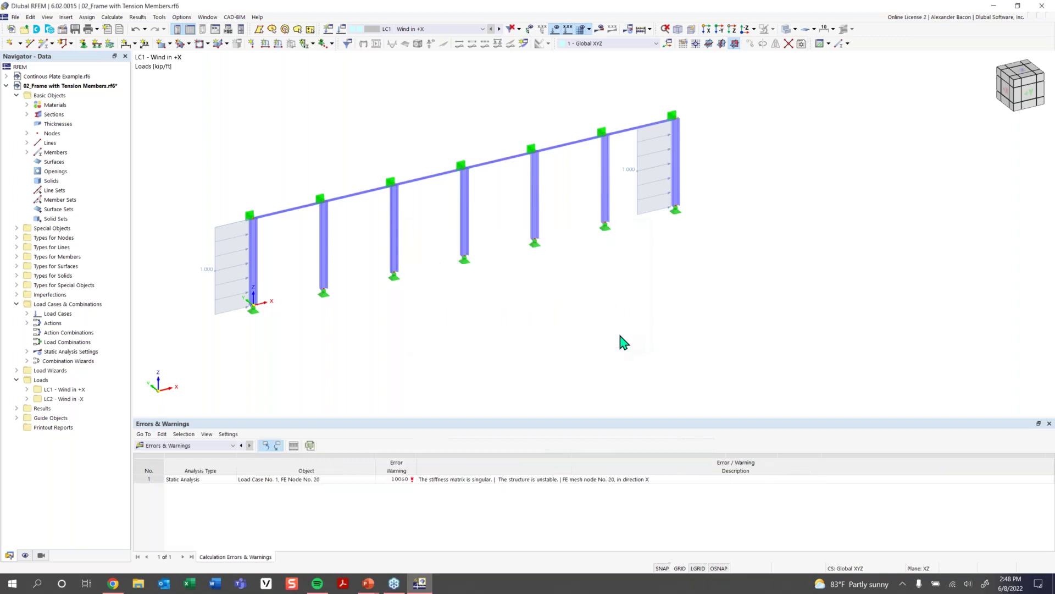
# - Locate the node named in the calculation error entry within the frame model
pyautogui.click(410, 477)
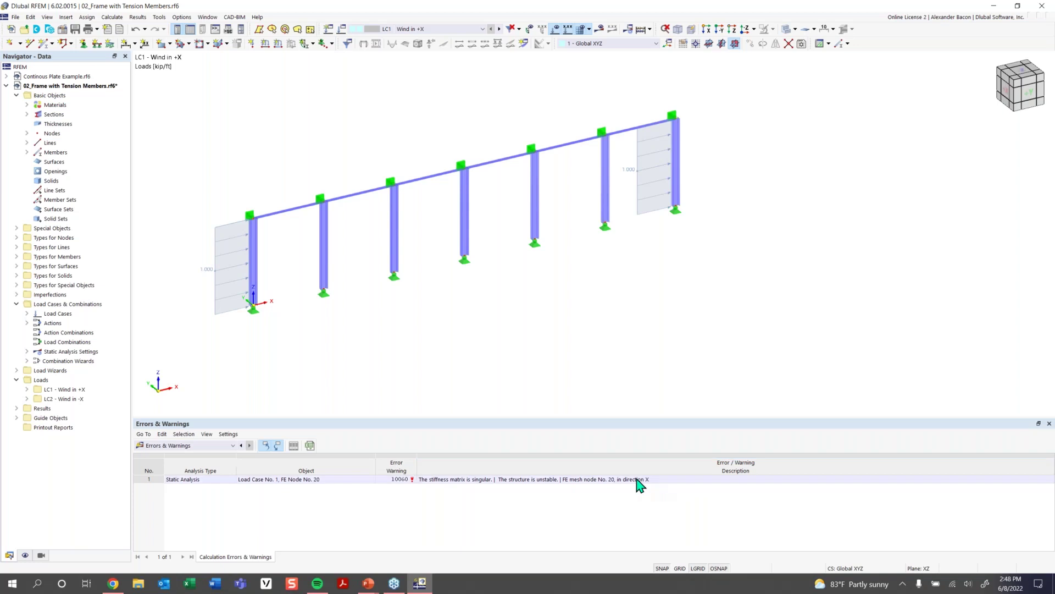
pyautogui.click(591, 481)
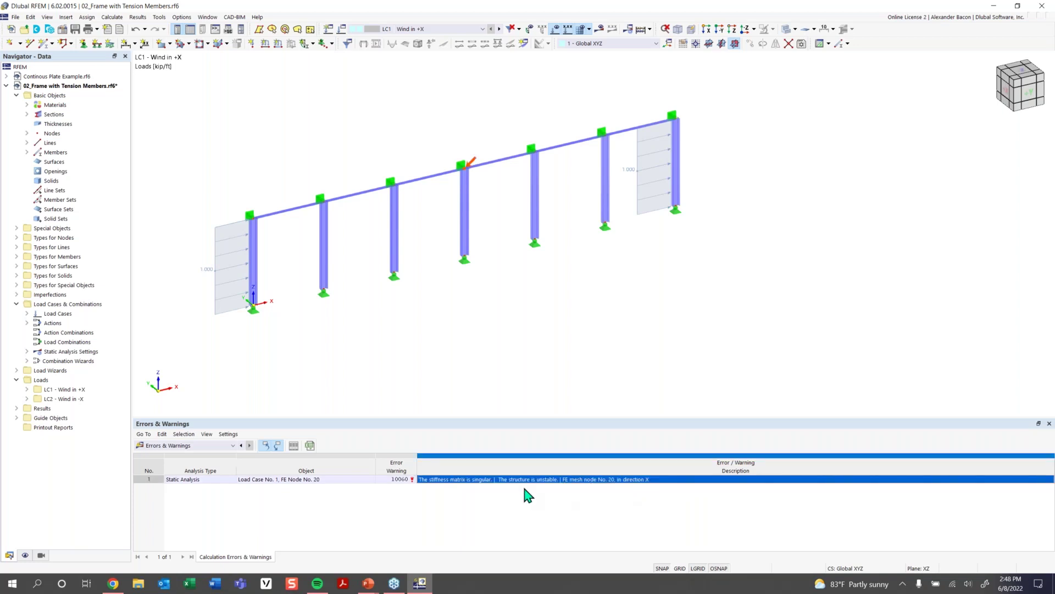
pyautogui.click(508, 493)
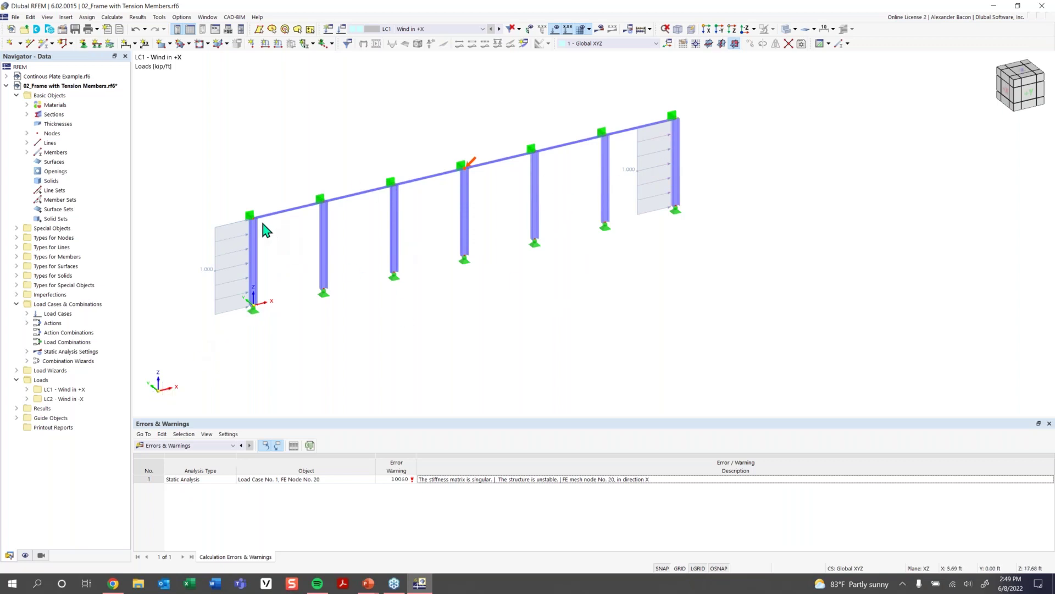
# - Inspect the member type of the horizontal top member in the frame's third bay without changing it
pyautogui.scroll(2, 252, 272)
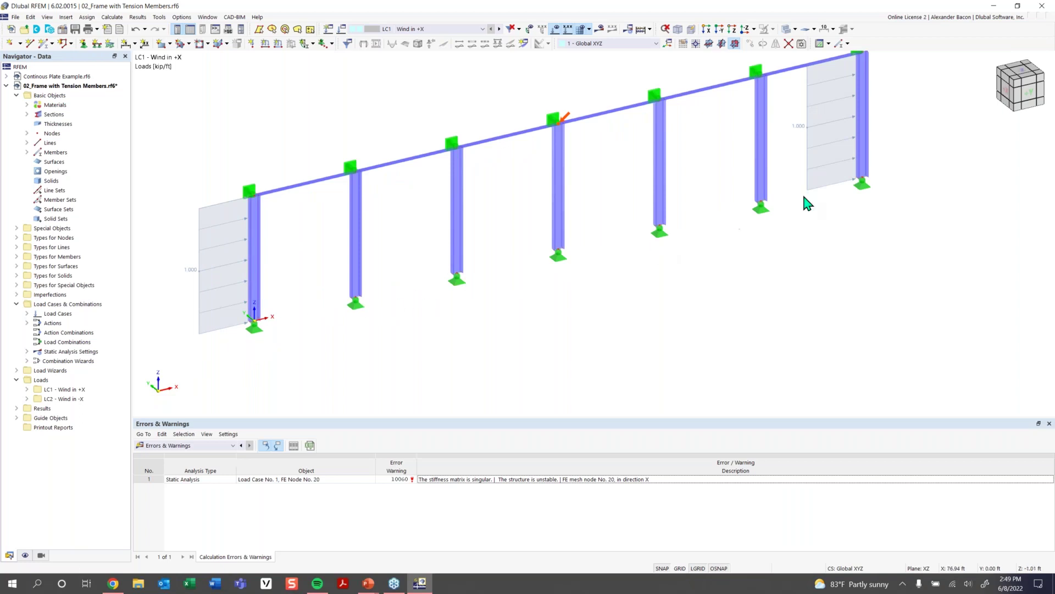
pyautogui.moveTo(810, 94); pyautogui.dragTo(753, 90, button='middle')
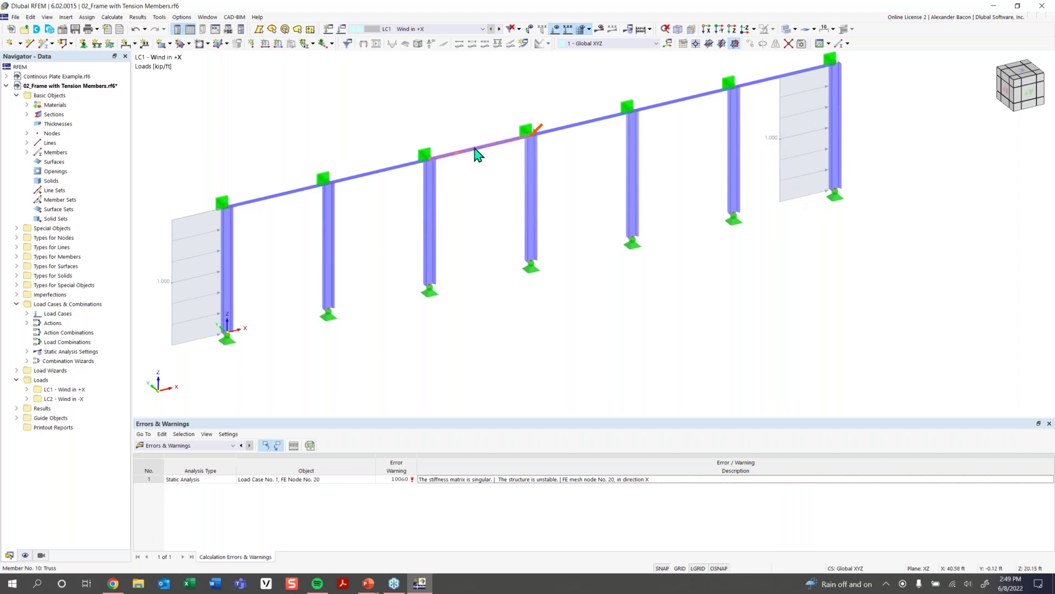
pyautogui.doubleClick(536, 191)
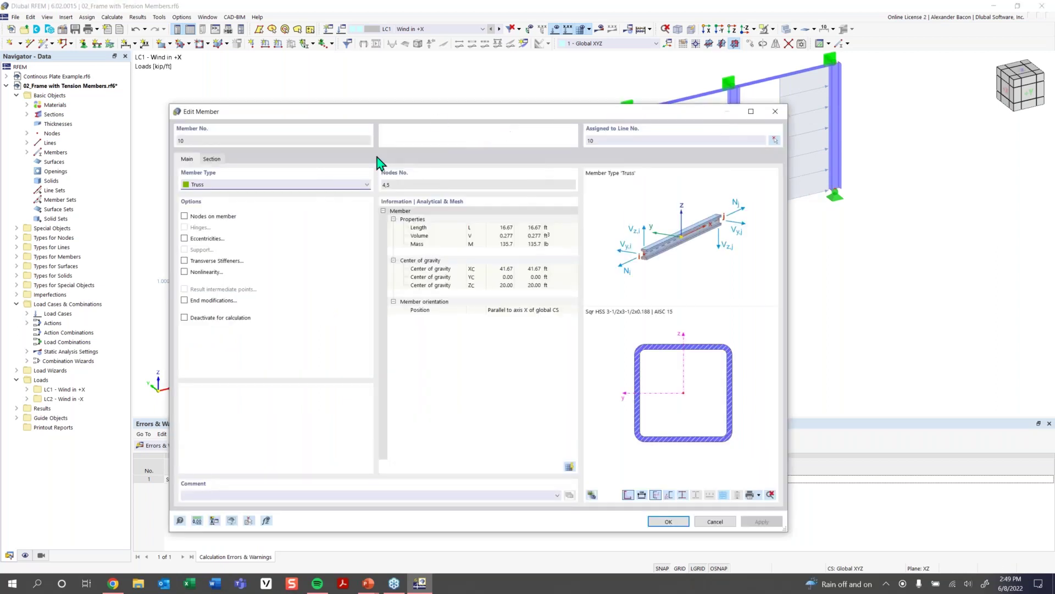
pyautogui.click(772, 112)
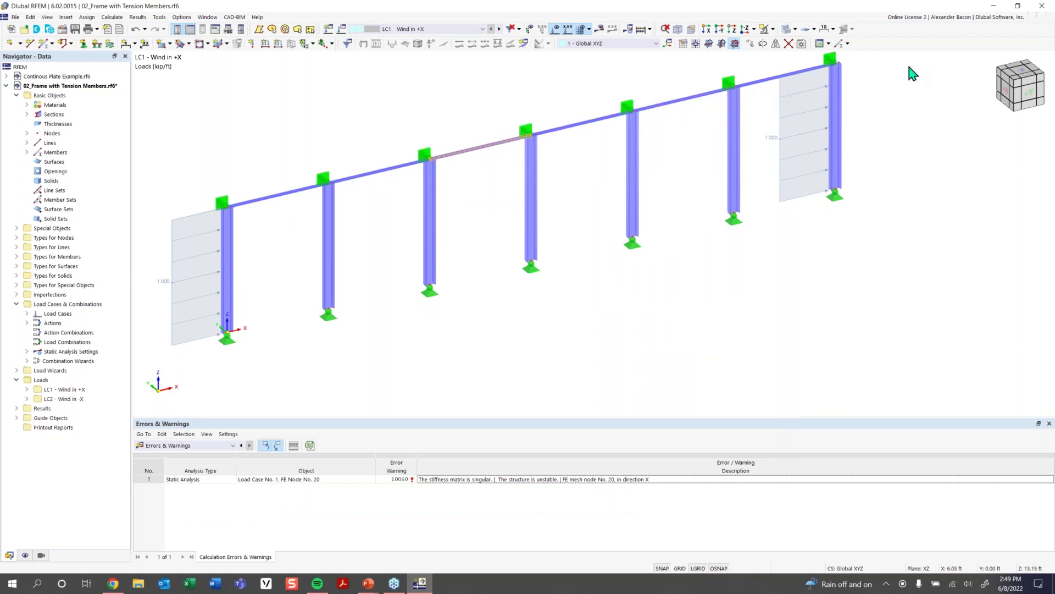
pyautogui.scroll(-2, 715, 253)
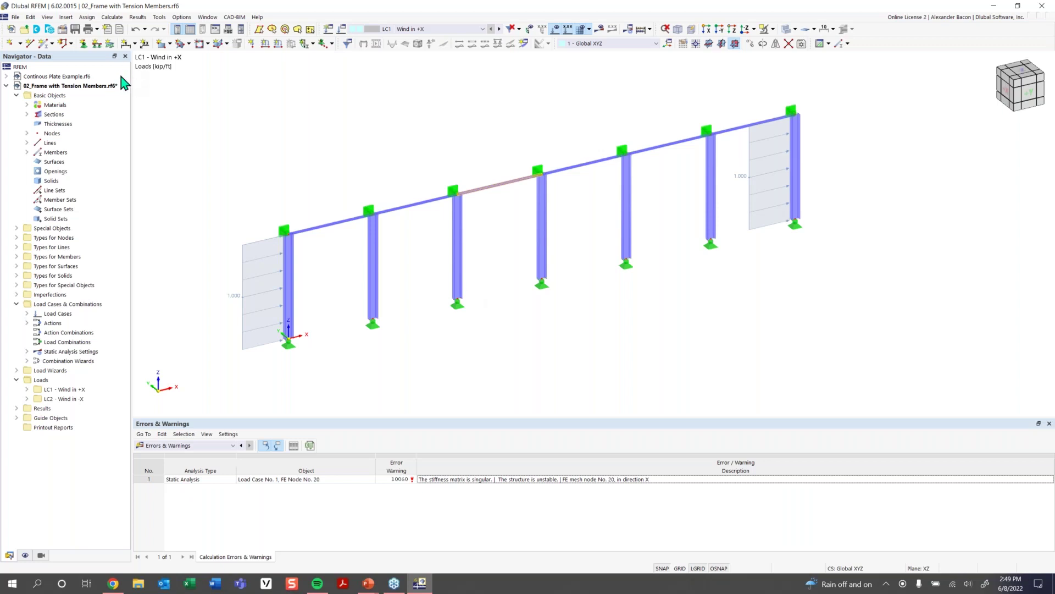
# - Set up a new single member of type Tension with section 3 - ROUND 0.750/H in A36 steel
pyautogui.click(45, 43)
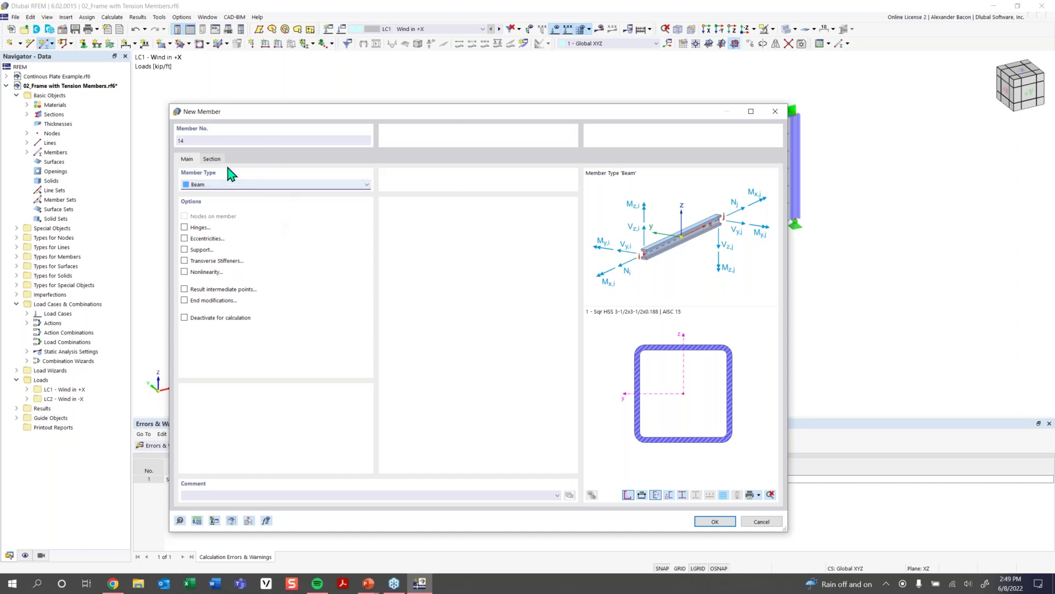
pyautogui.click(220, 184)
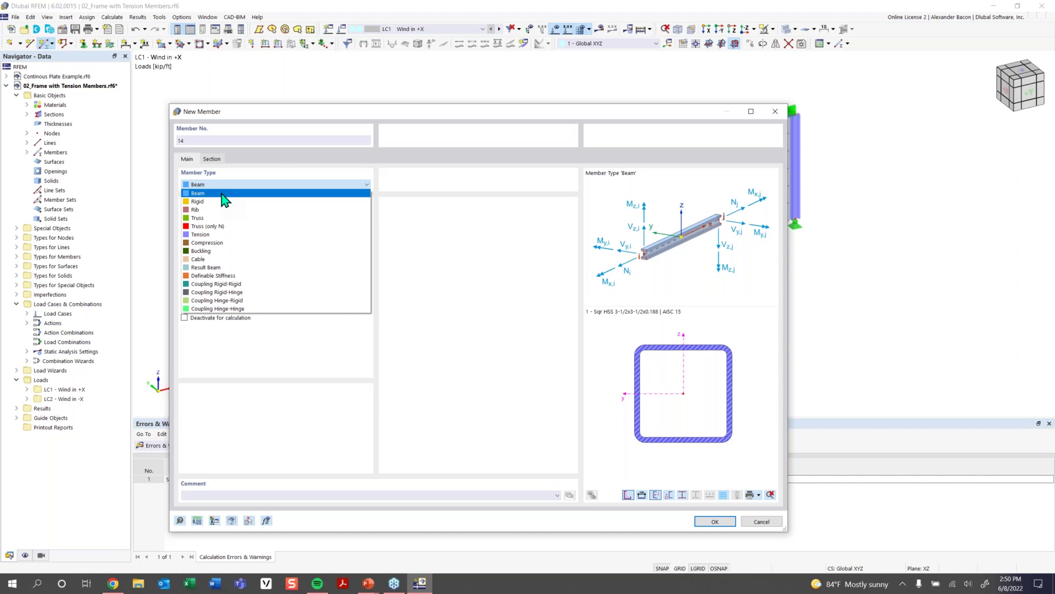
pyautogui.click(217, 237)
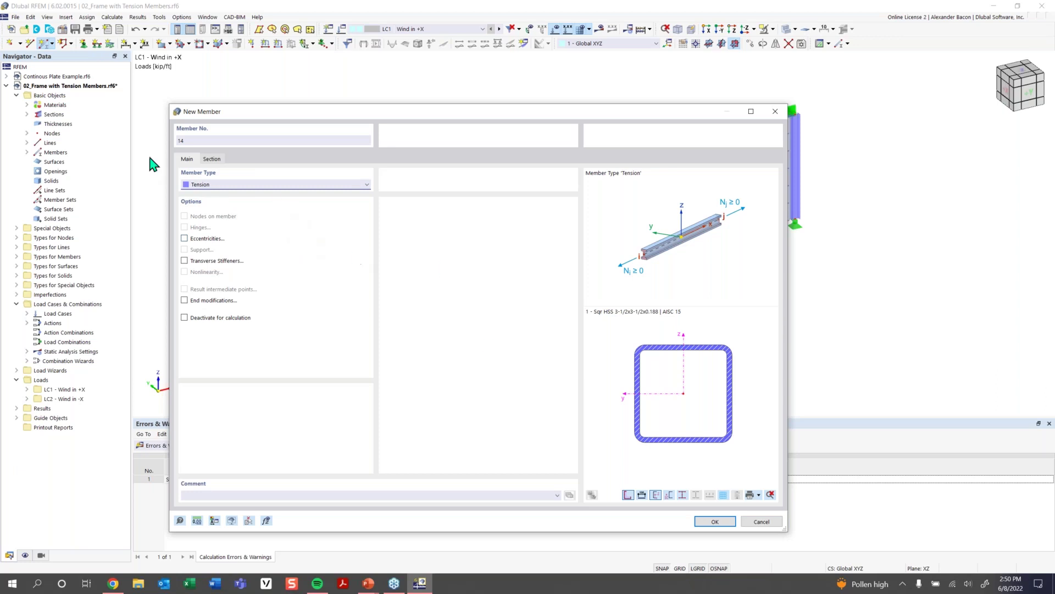
pyautogui.click(213, 159)
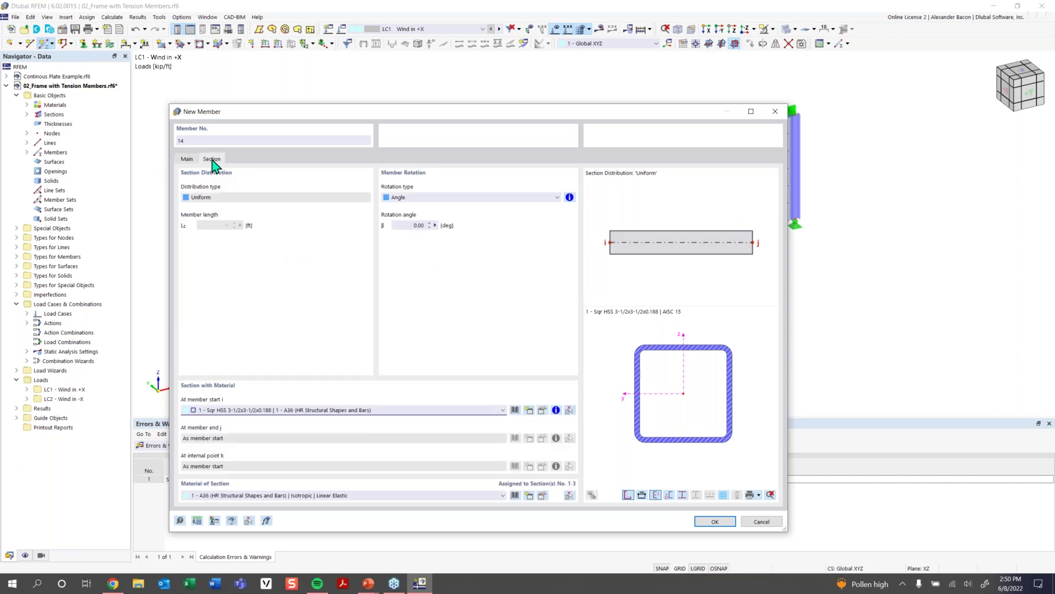
pyautogui.click(451, 410)
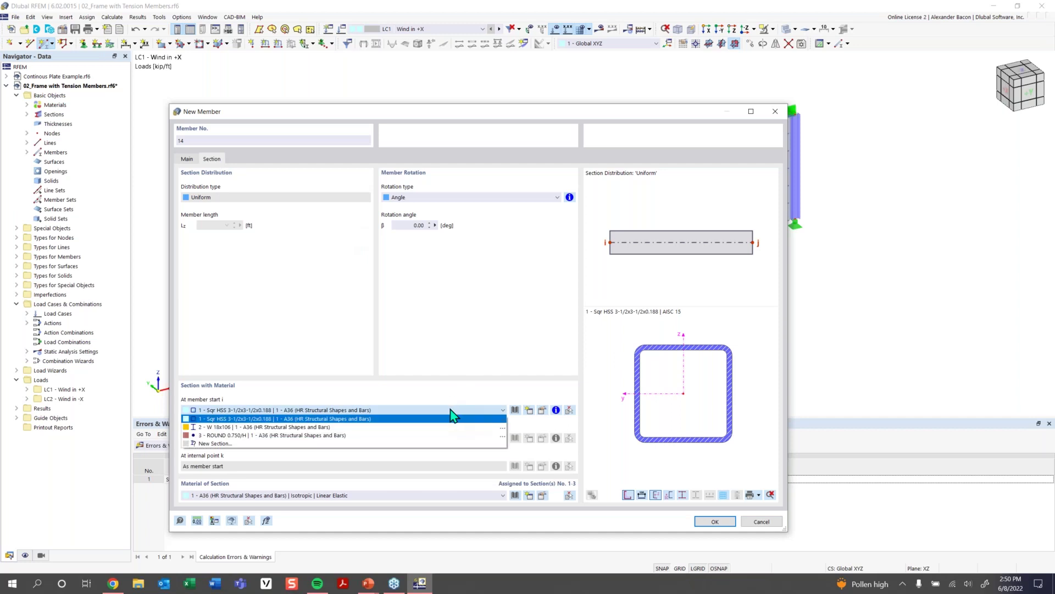
pyautogui.click(407, 436)
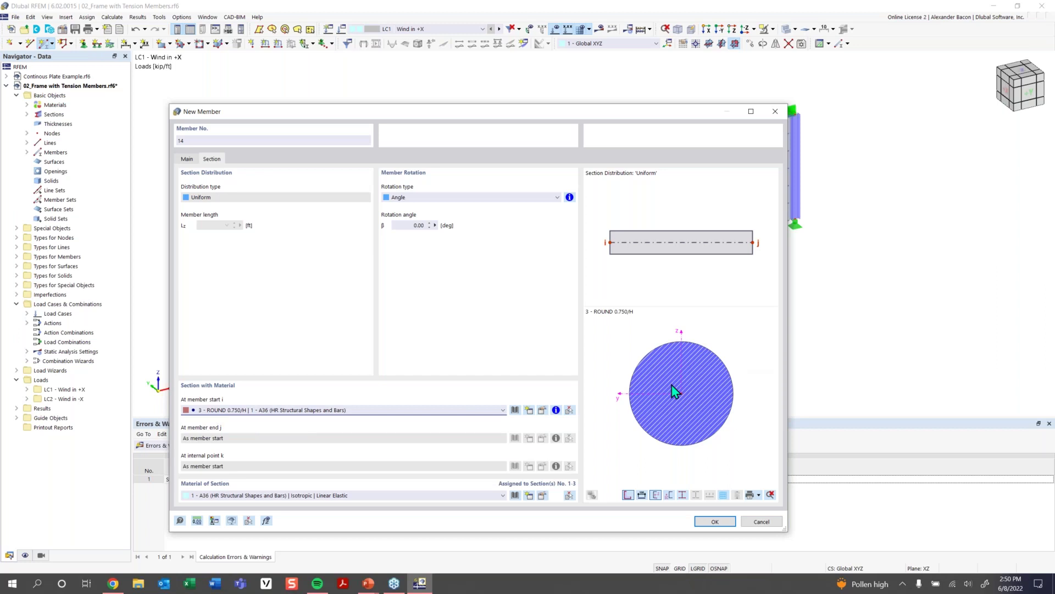
pyautogui.click(714, 522)
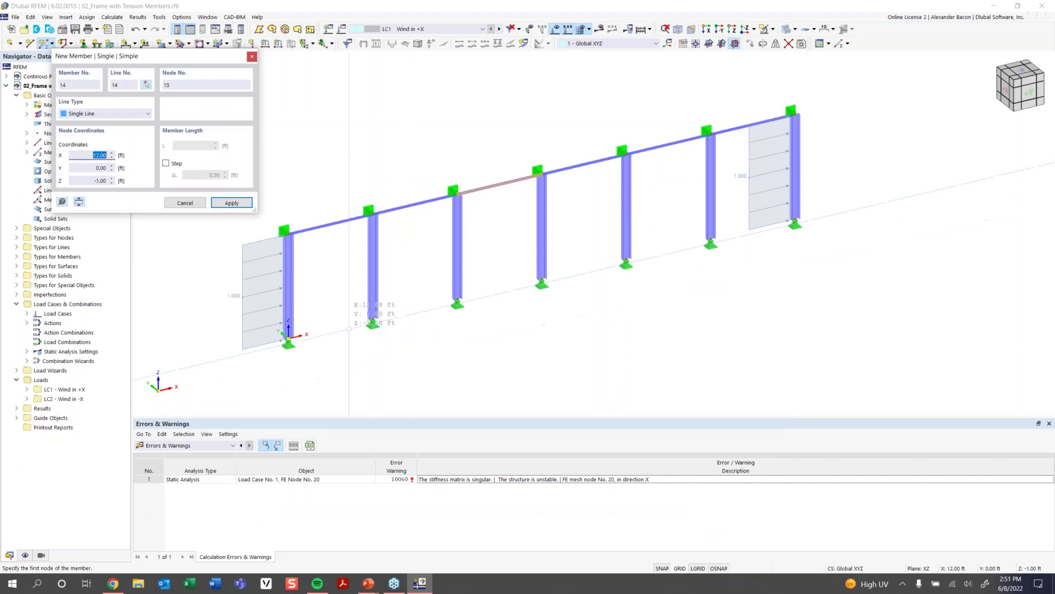
# - Draw two crossed tension members between the column ends of the first bay, accept deleting the existing results, and save the model
pyautogui.click(288, 335)
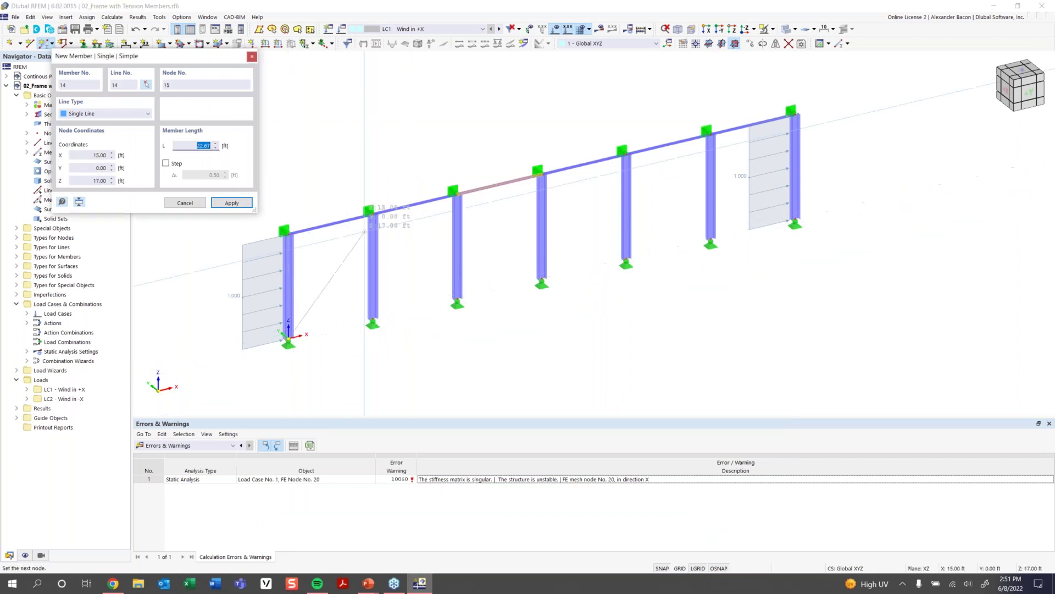
pyautogui.click(372, 213)
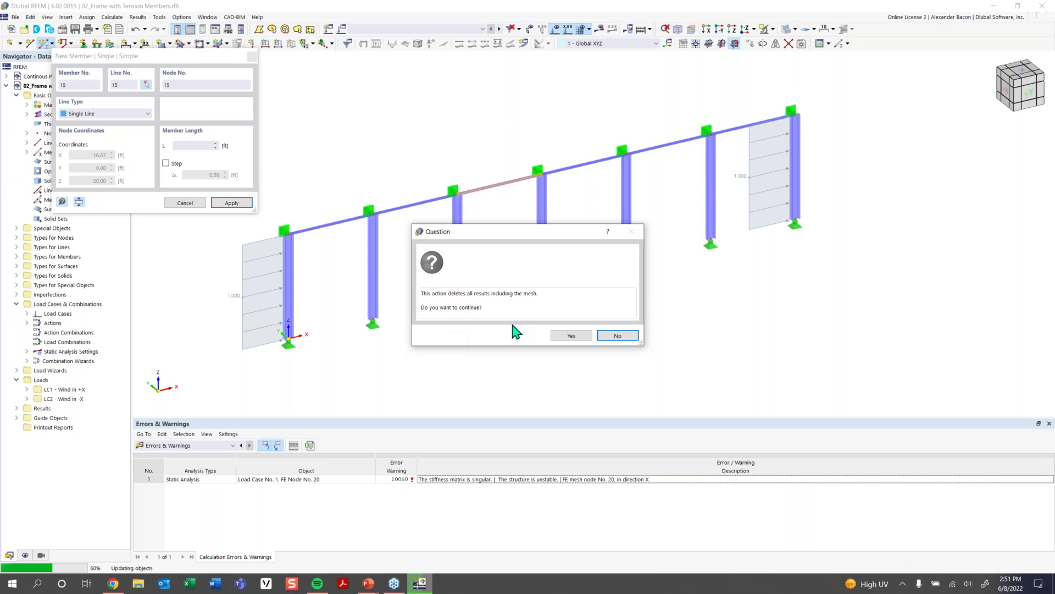
pyautogui.click(567, 338)
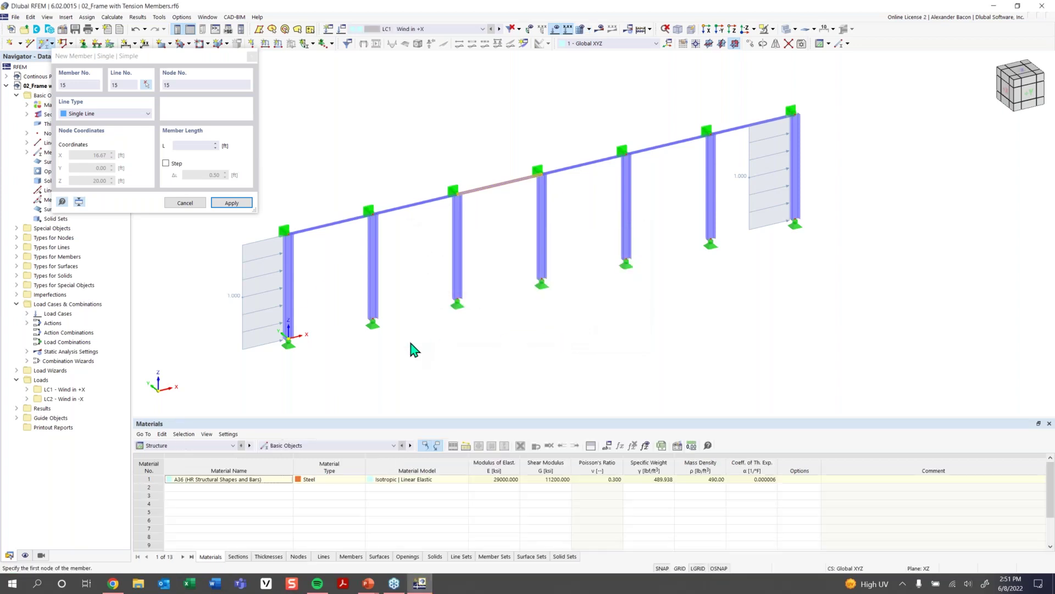
pyautogui.click(288, 230)
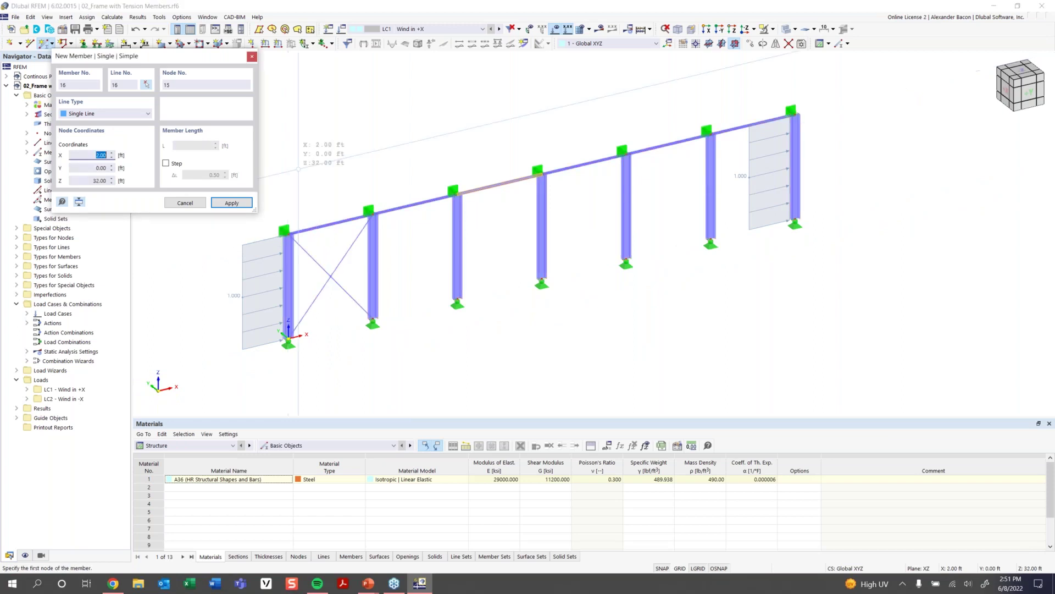
pyautogui.press('Escape')
pyautogui.rightClick(298, 158)
pyautogui.click(304, 132)
pyautogui.click(304, 133)
pyautogui.scroll(-1, 584, 333)
pyautogui.moveTo(551, 346); pyautogui.dragTo(518, 355, button='middle')
pyautogui.keyDown('ctrl'); pyautogui.moveTo(518, 354); pyautogui.dragTo(534, 346, button='middle'); pyautogui.keyUp('ctrl')
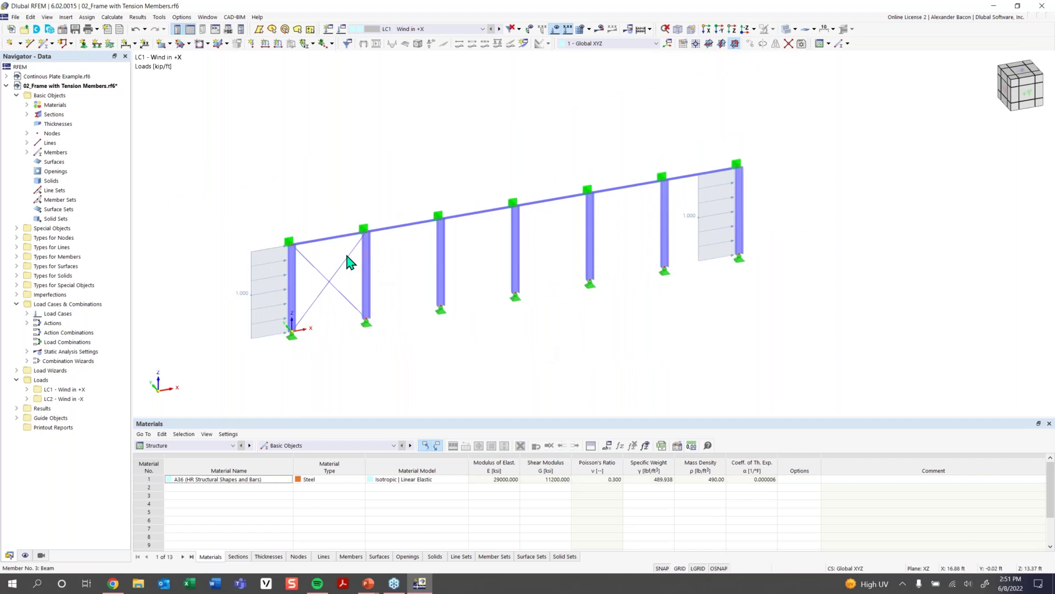
pyautogui.hotkey('ctrl', 's')
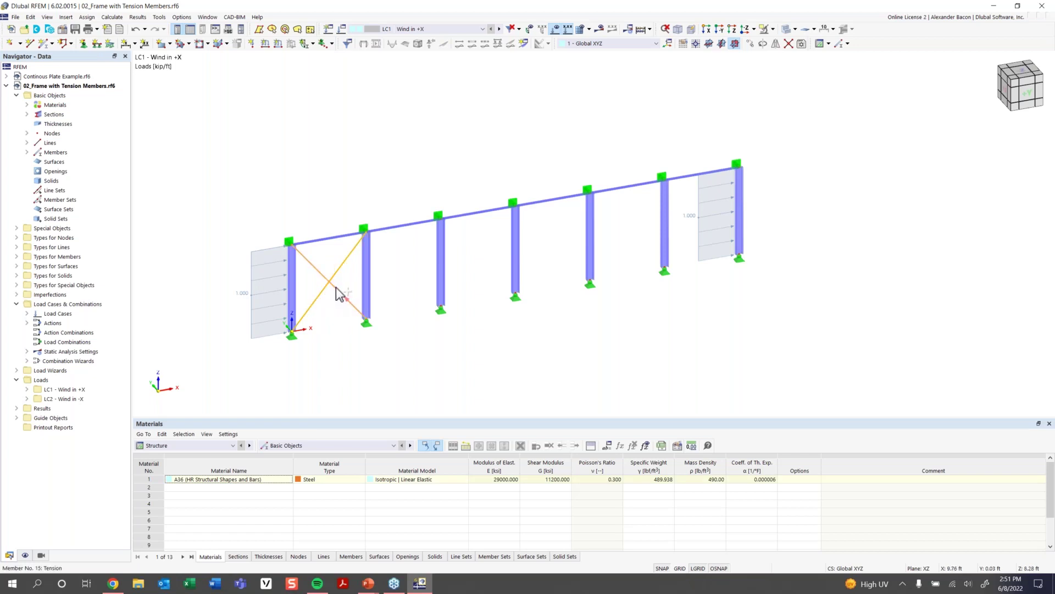
# - Move the crossed tension members to the frame's last bay and place a copy of them back in the first bay
pyautogui.click(366, 317)
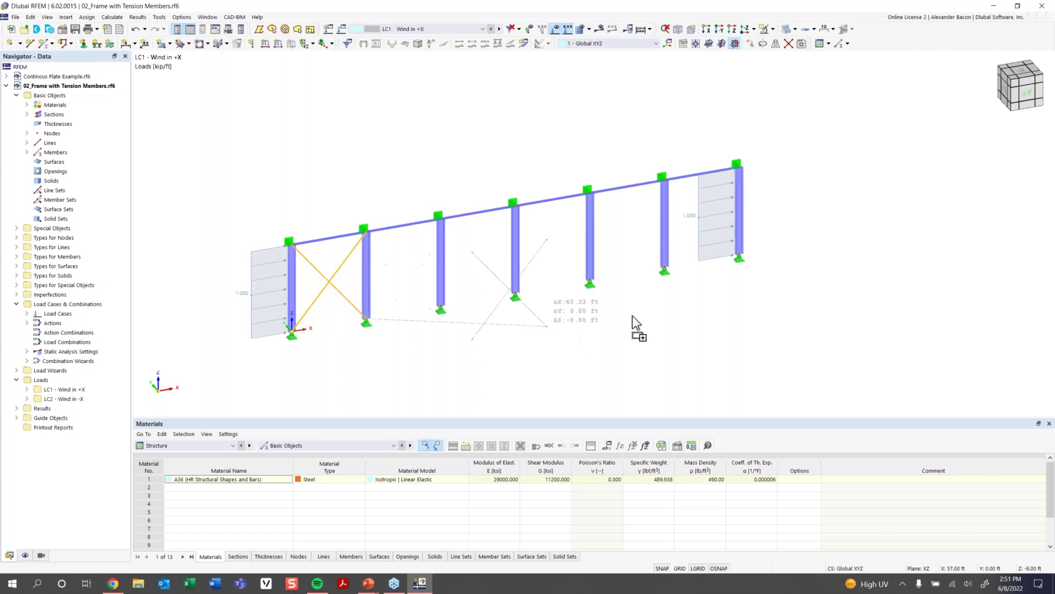
pyautogui.click(738, 254)
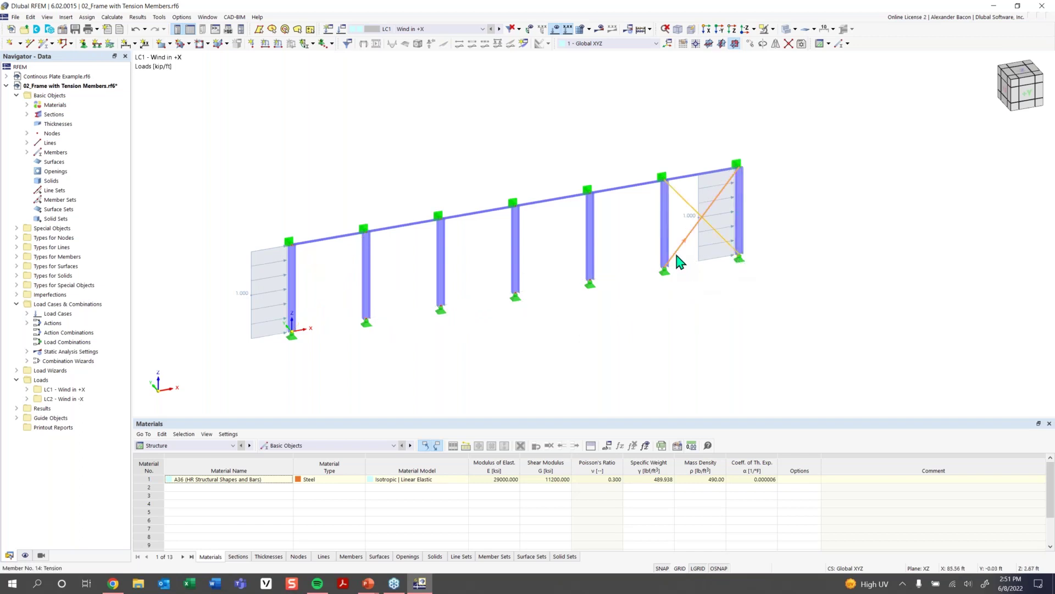
pyautogui.keyDown('ctrl'); pyautogui.moveTo(675, 253); pyautogui.dragTo(292, 332); pyautogui.keyUp('ctrl')
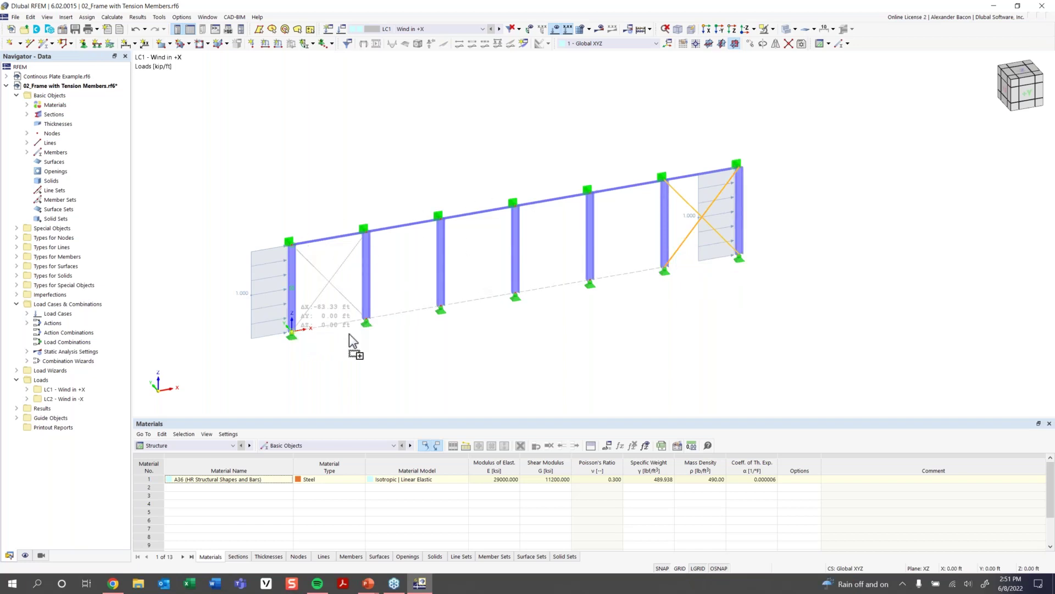
pyautogui.click(356, 346)
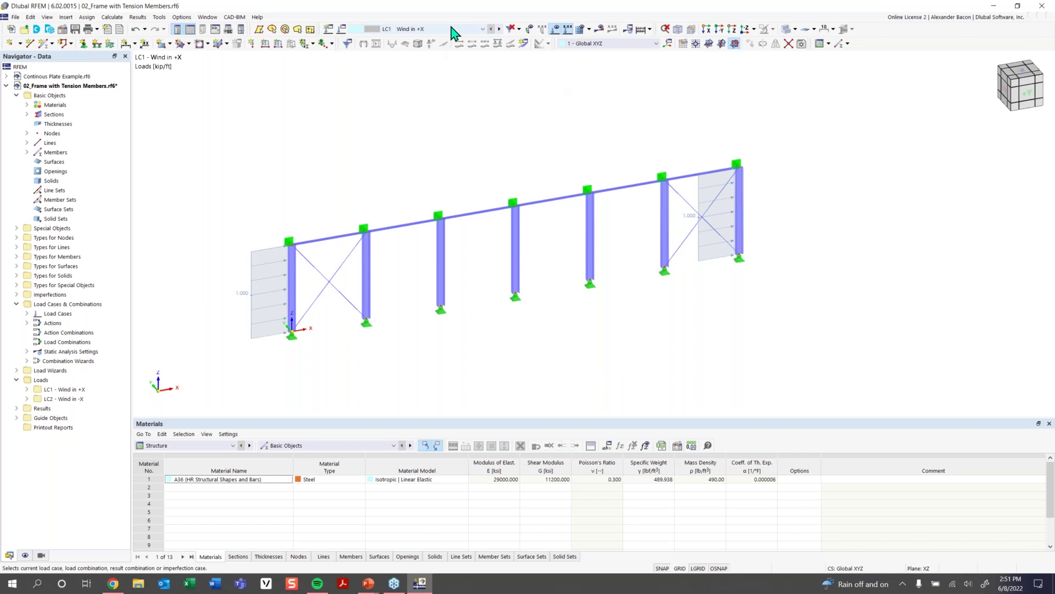
# - Calculate LC1 - Wind in +X for the braced frame and hide the load display
pyautogui.click(601, 31)
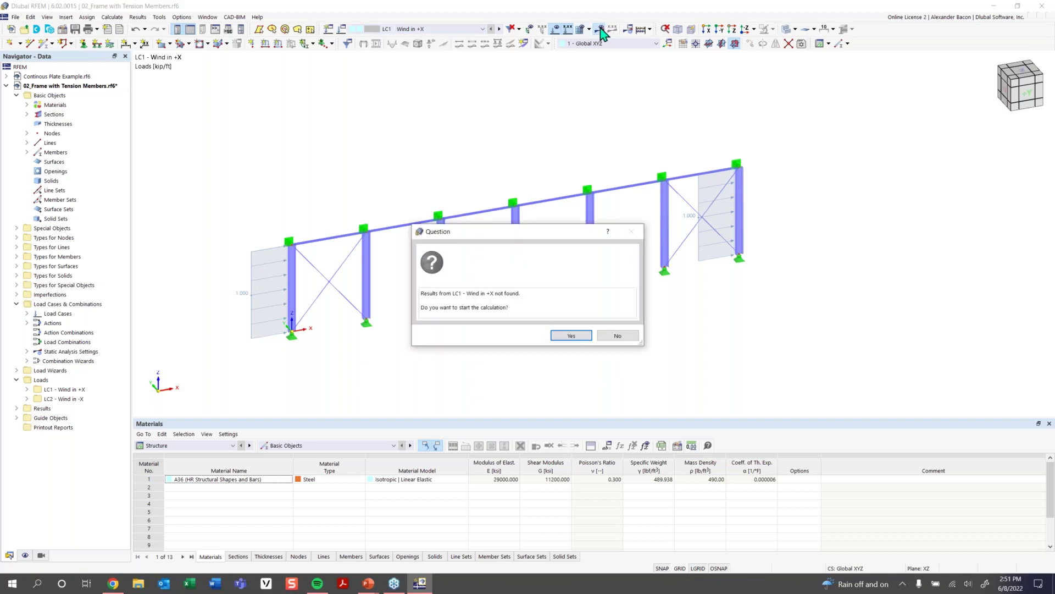
pyautogui.click(576, 337)
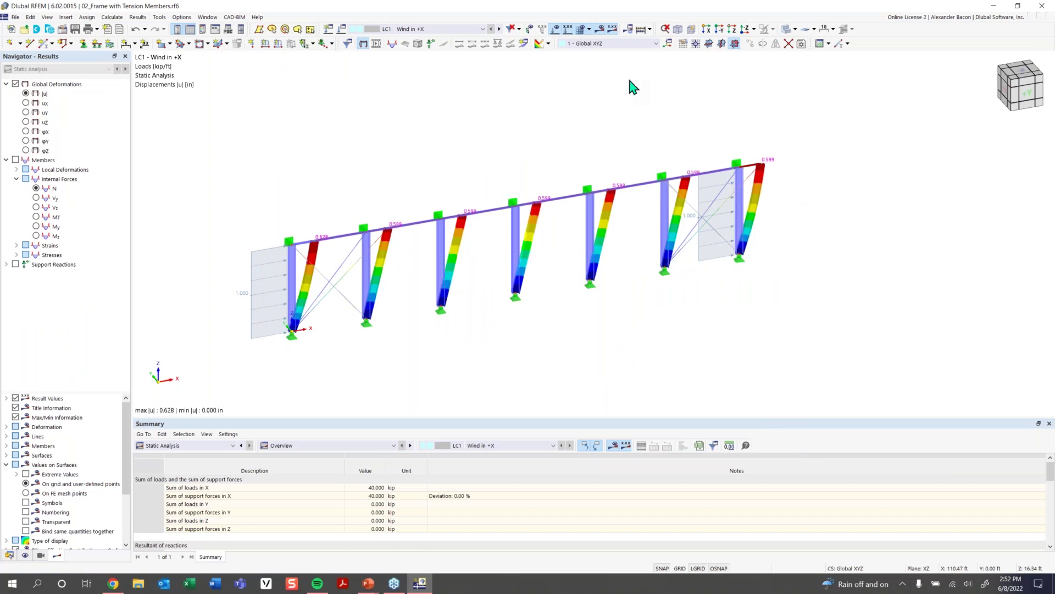
pyautogui.scroll(1, 455, 292)
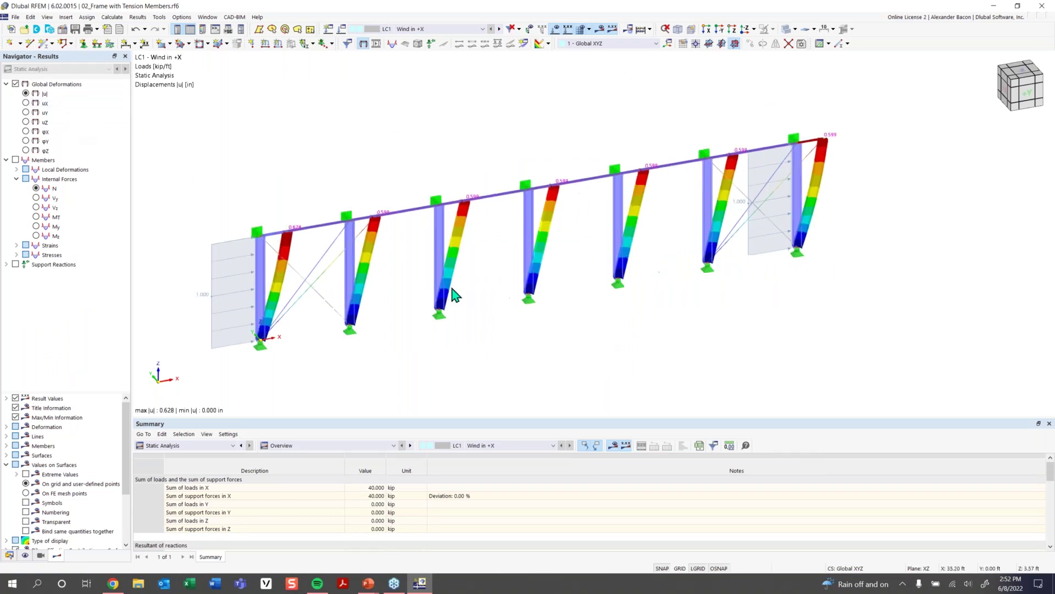
pyautogui.click(556, 30)
pyautogui.scroll(2, 338, 280)
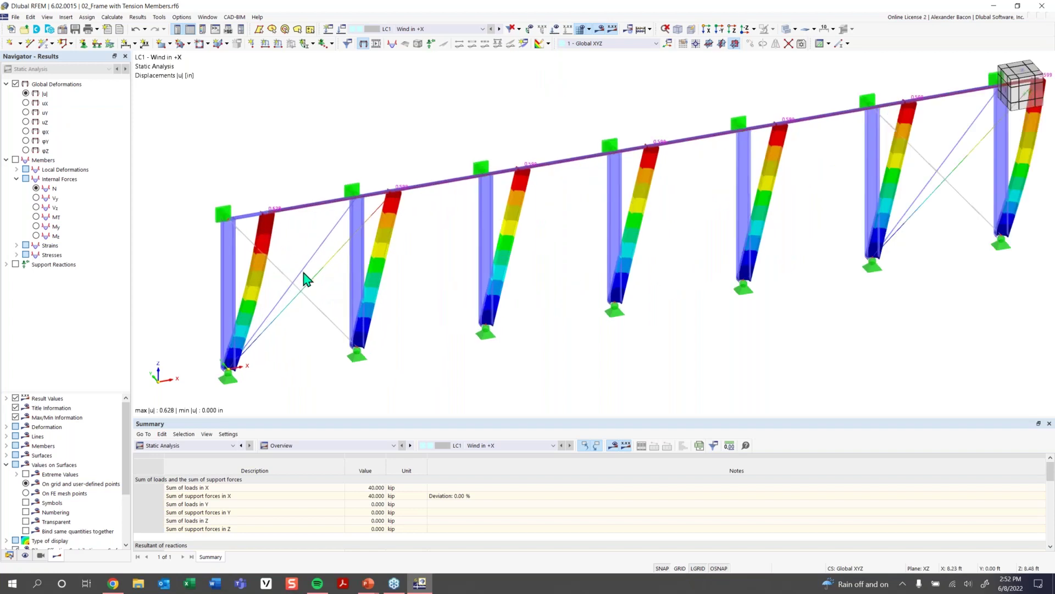
# - Examine the displacement of the crossed tension members in the first and last bays under LC1
pyautogui.scroll(1, 309, 288)
pyautogui.moveTo(311, 292); pyautogui.dragTo(346, 243, button='middle')
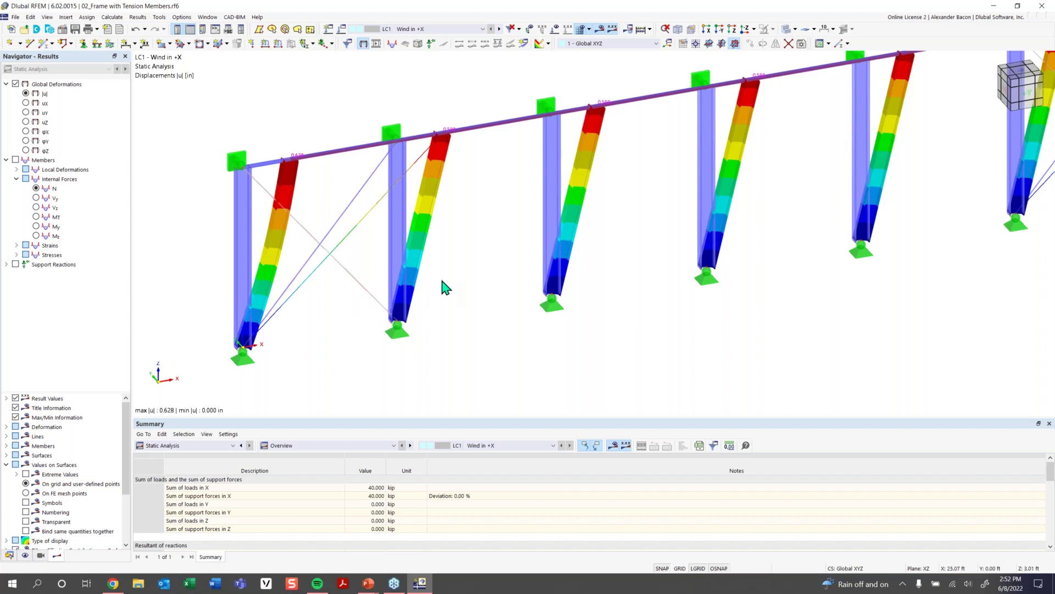
pyautogui.scroll(-2, 553, 279)
pyautogui.scroll(-1, 553, 278)
pyautogui.moveTo(618, 276); pyautogui.dragTo(366, 316, button='middle')
pyautogui.moveTo(700, 276); pyautogui.dragTo(575, 316, button='middle')
pyautogui.scroll(3, 596, 249)
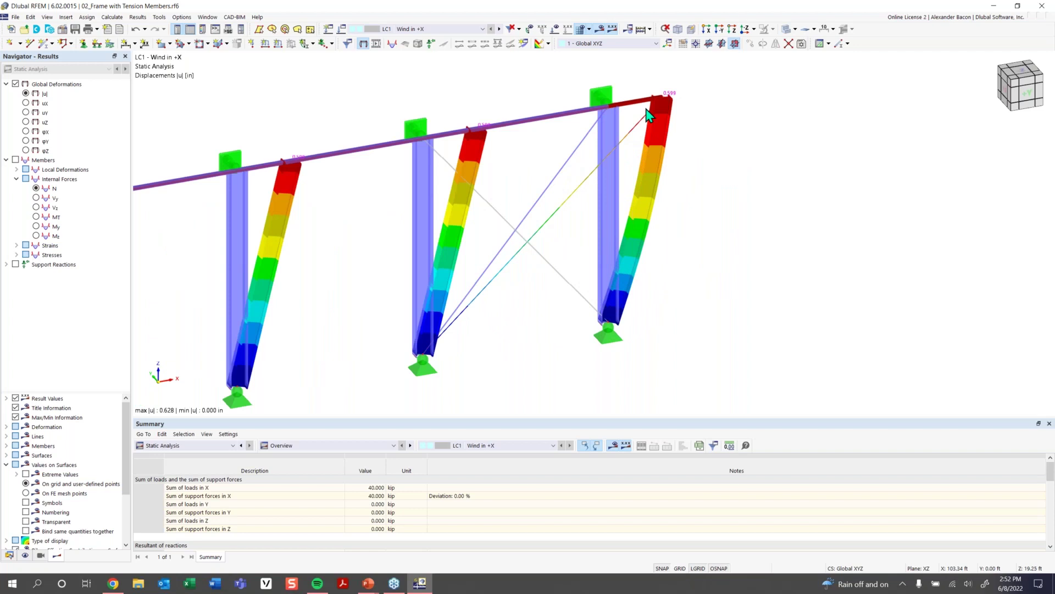
# - Display the member axial forces N instead of the displacements and examine the tension diagonals in the first and last bays under LC1
pyautogui.scroll(-4, 478, 229)
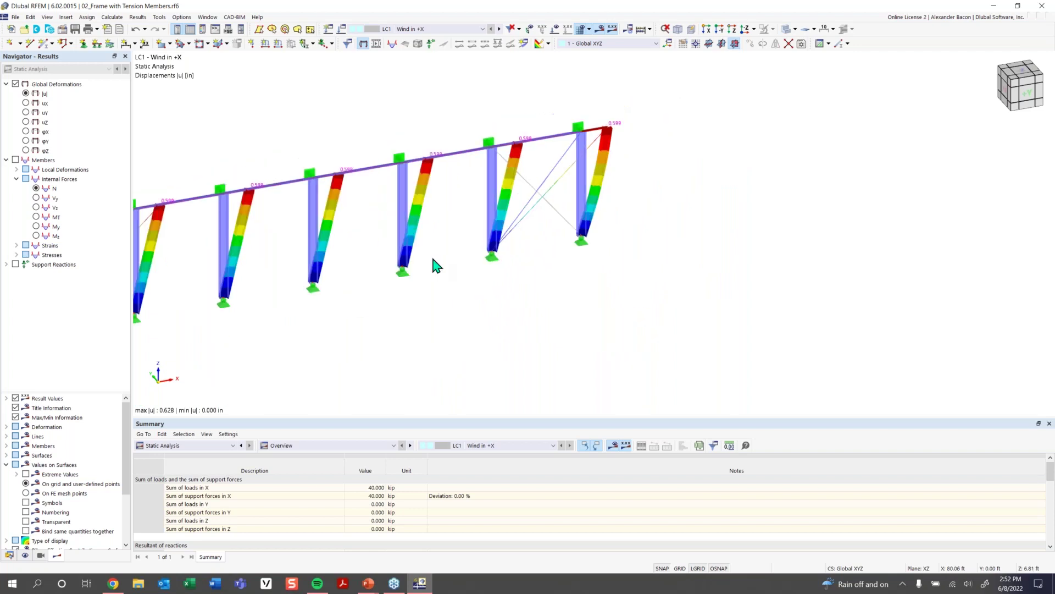
pyautogui.click(16, 160)
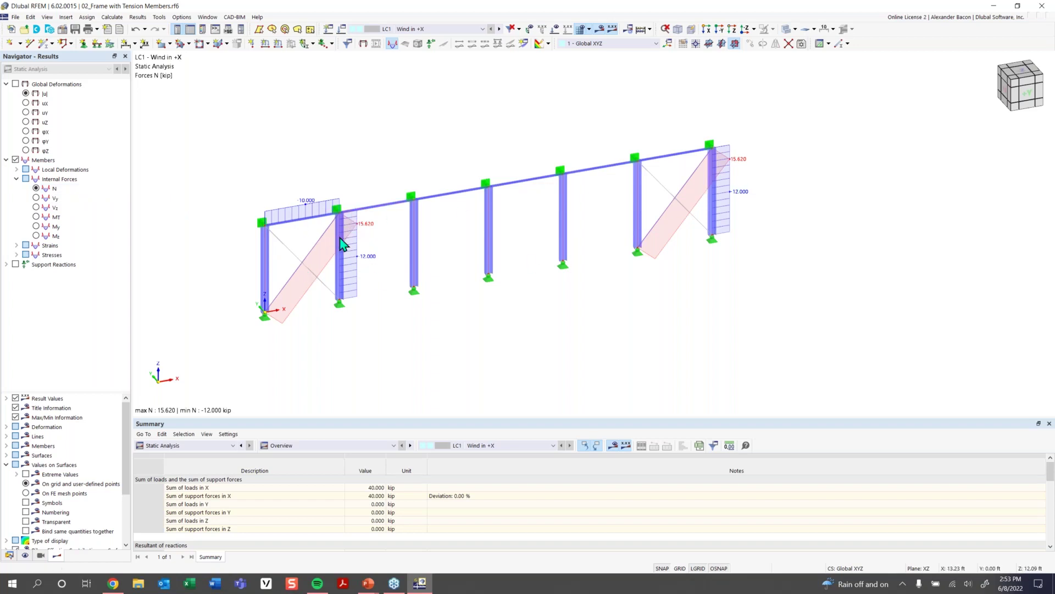
pyautogui.scroll(1, 339, 240)
pyautogui.click(307, 249)
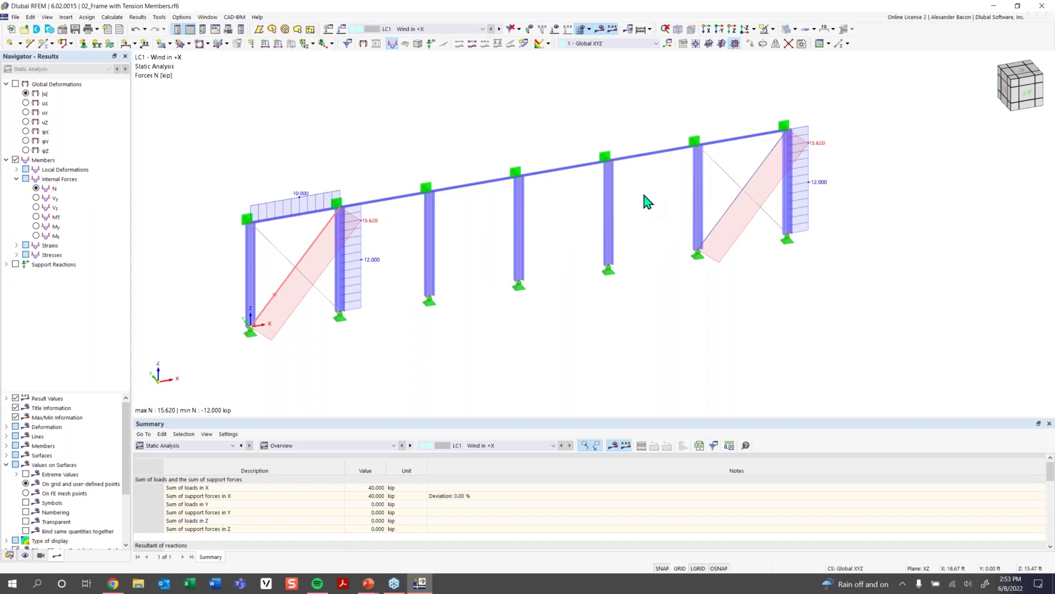
pyautogui.click(757, 172)
pyautogui.scroll(1, 375, 228)
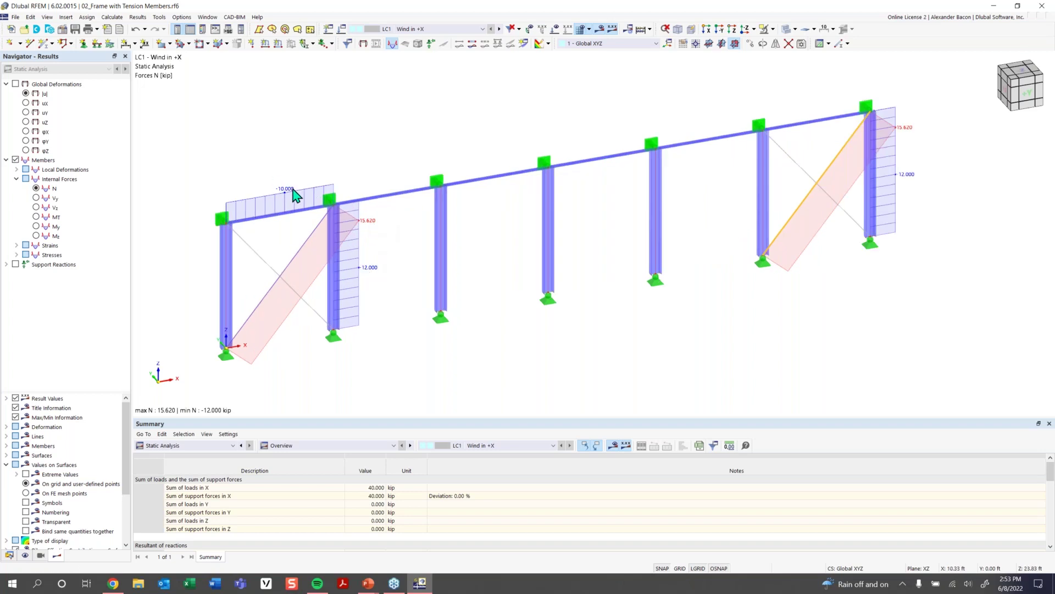
pyautogui.scroll(-5, 500, 281)
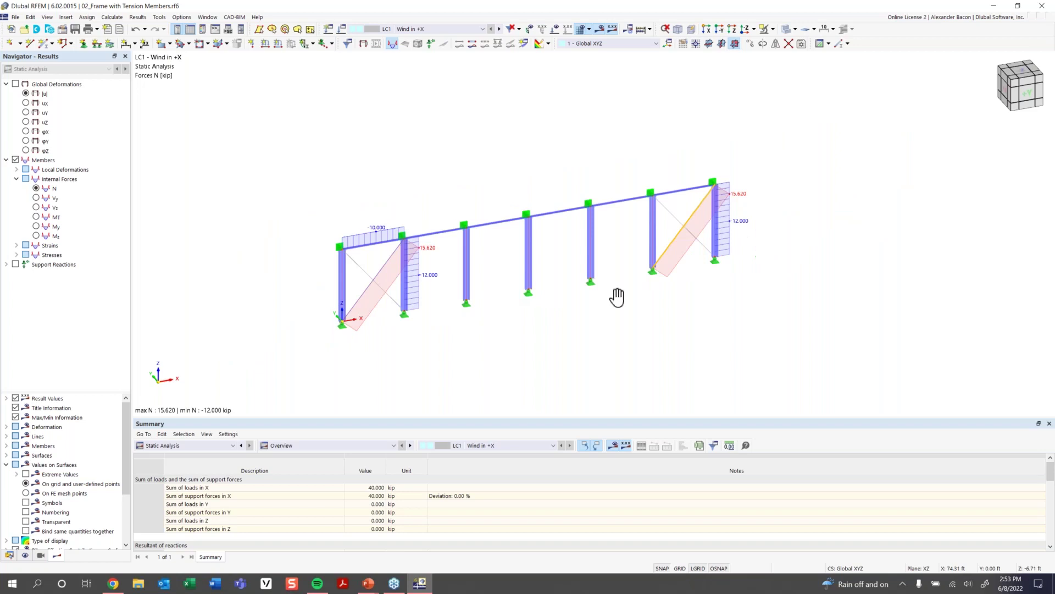
# - Switch to LC2 - Wind in -X with its loads shown and calculate its results
pyautogui.click(499, 28)
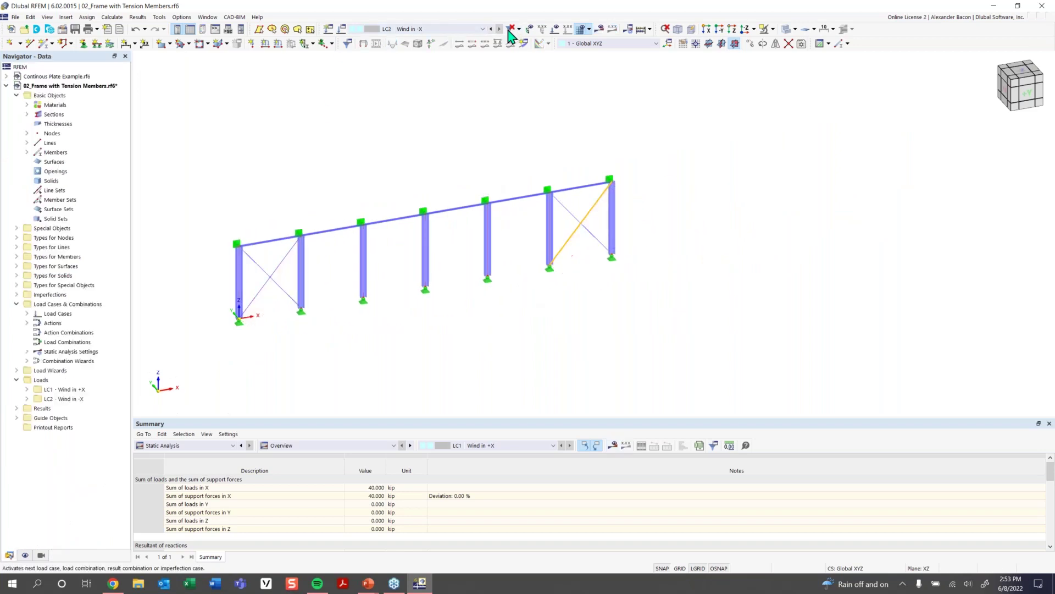
pyautogui.click(555, 29)
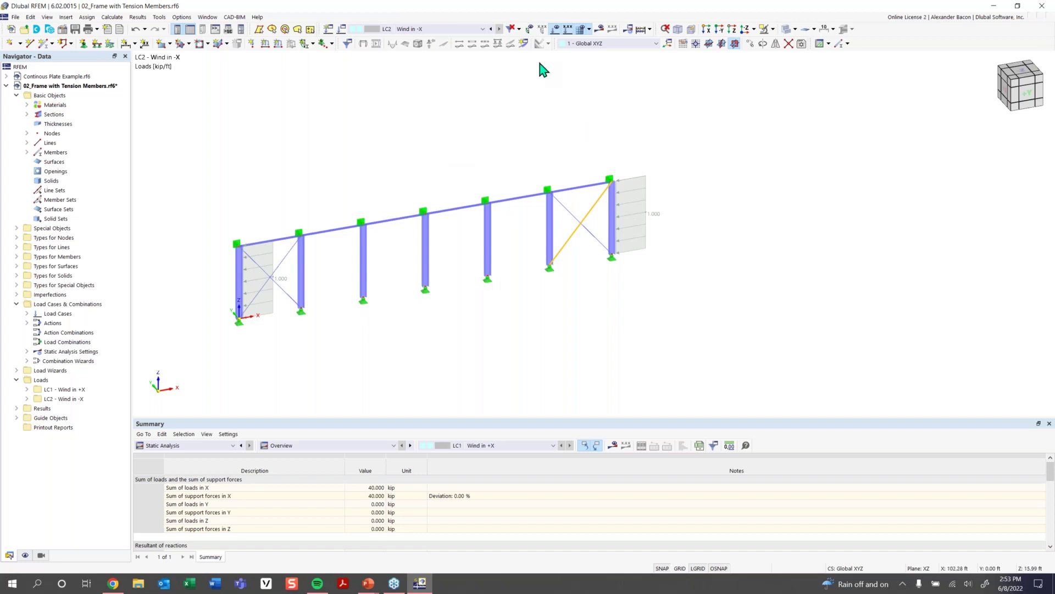
pyautogui.click(599, 32)
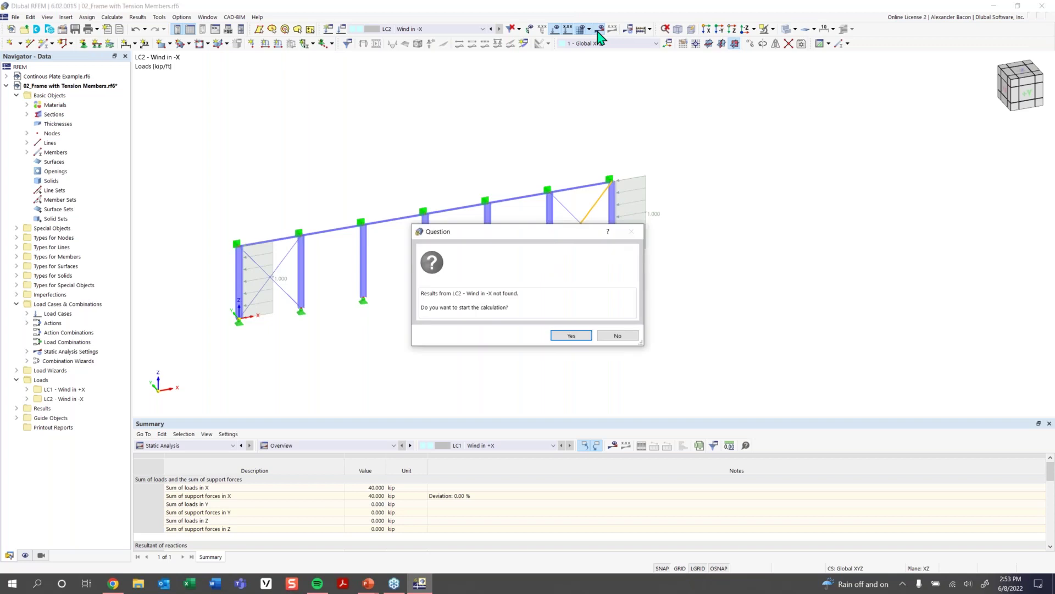
pyautogui.click(571, 335)
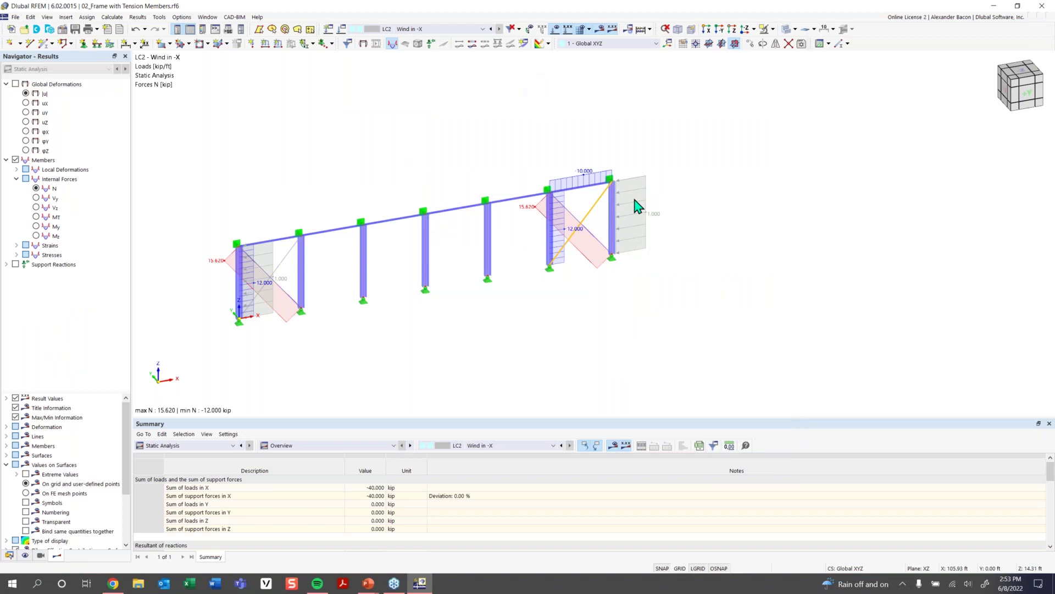
# - Display the global deformations under LC2 and examine the displaced frame and its tension diagonals in both braced bays
pyautogui.scroll(1, 267, 274)
pyautogui.click(15, 84)
pyautogui.scroll(2, 290, 265)
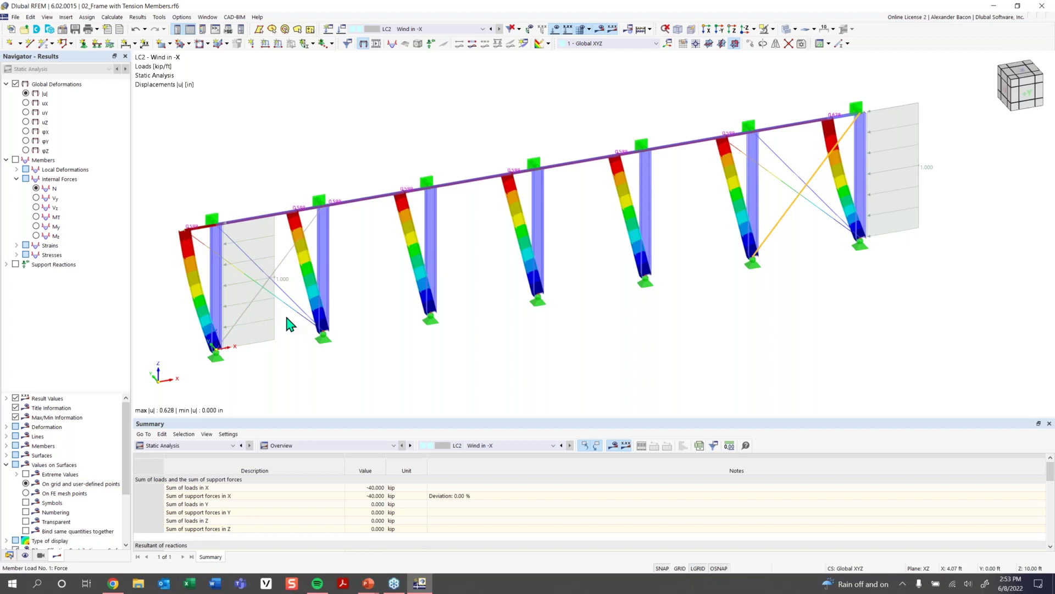
pyautogui.scroll(-1, 406, 316)
pyautogui.moveTo(409, 333); pyautogui.dragTo(357, 340, button='middle')
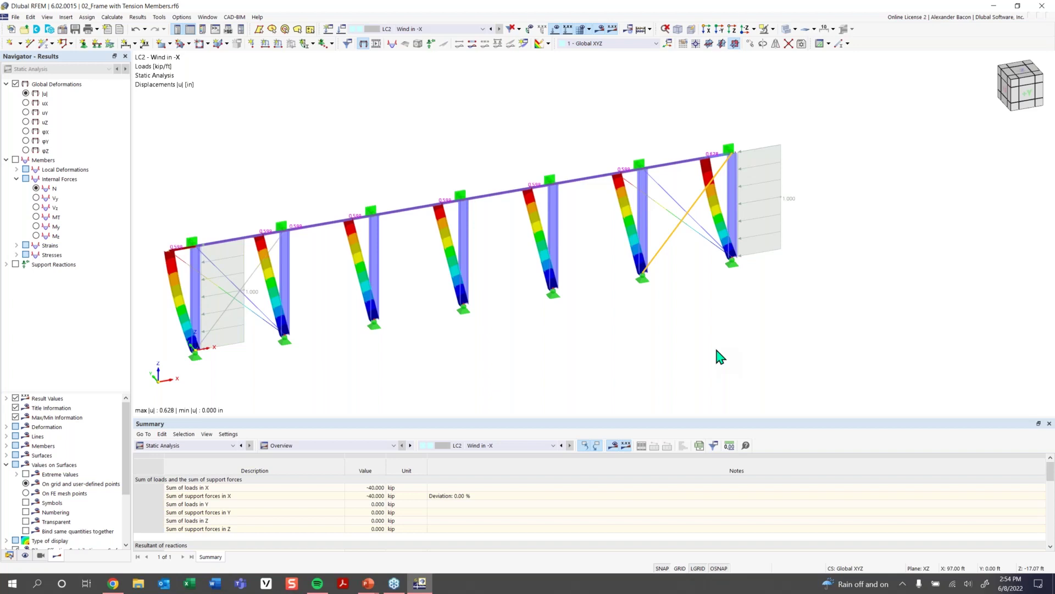
pyautogui.scroll(-1, 606, 316)
pyautogui.moveTo(603, 318); pyautogui.dragTo(590, 305, button='middle')
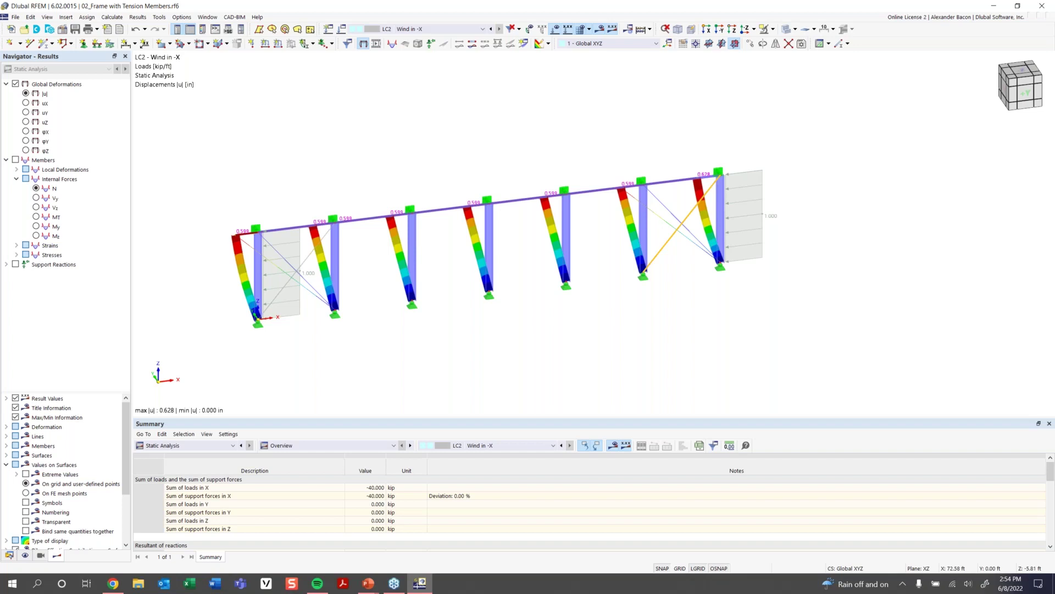
# - Open the model 04_Nonlinear Support.rf6 in a maximized window and hide its results
pyautogui.click(24, 29)
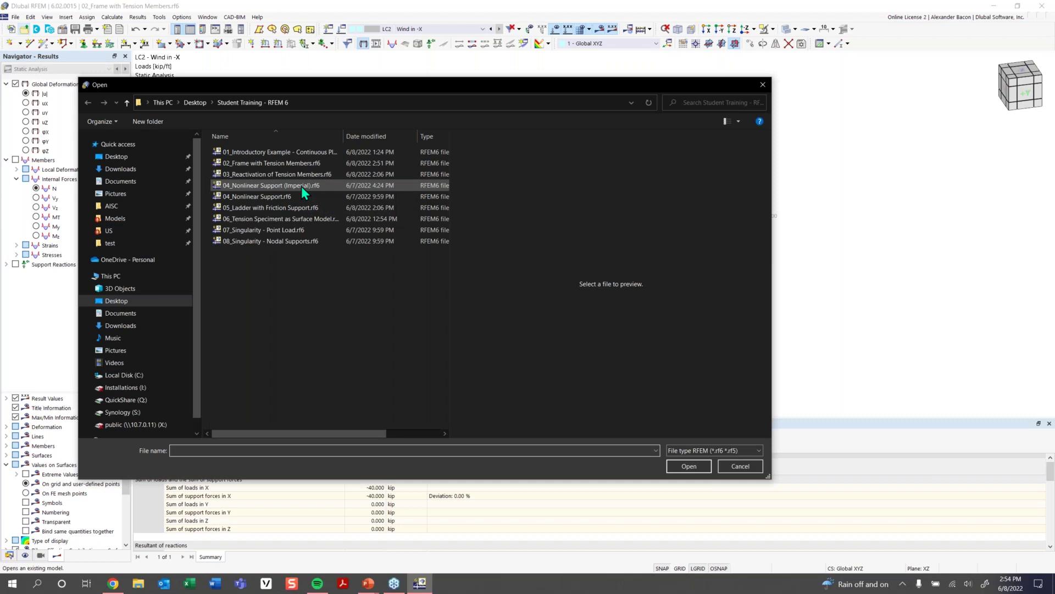
pyautogui.click(301, 186)
pyautogui.click(297, 196)
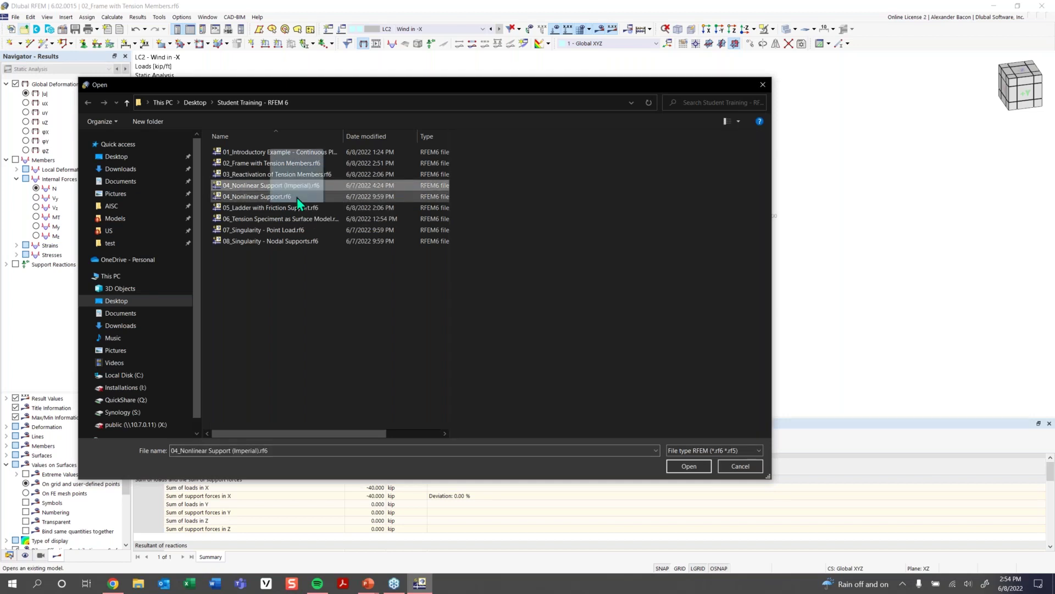
pyautogui.click(694, 468)
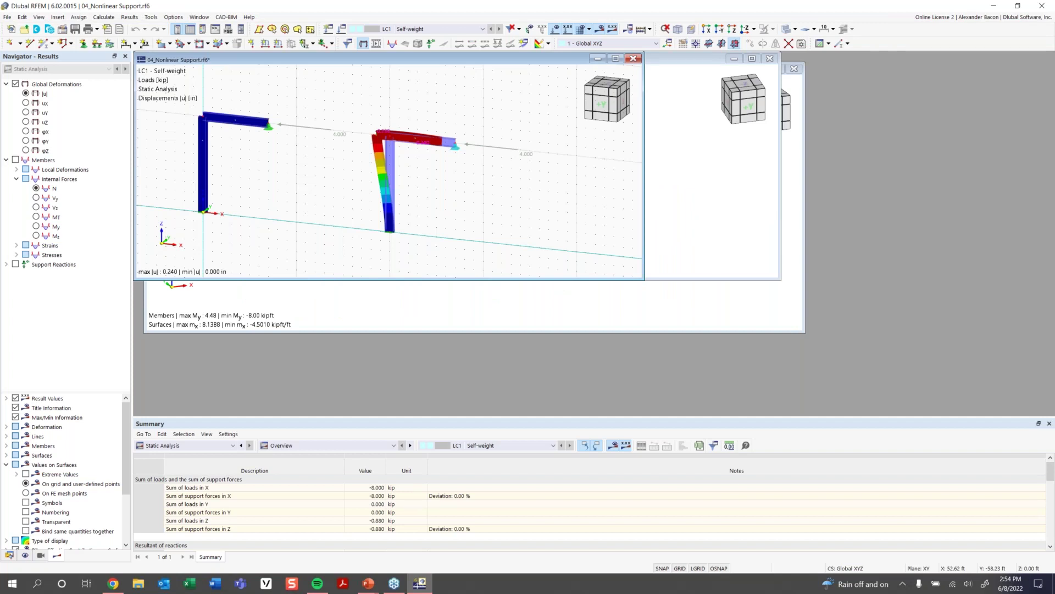
pyautogui.click(615, 59)
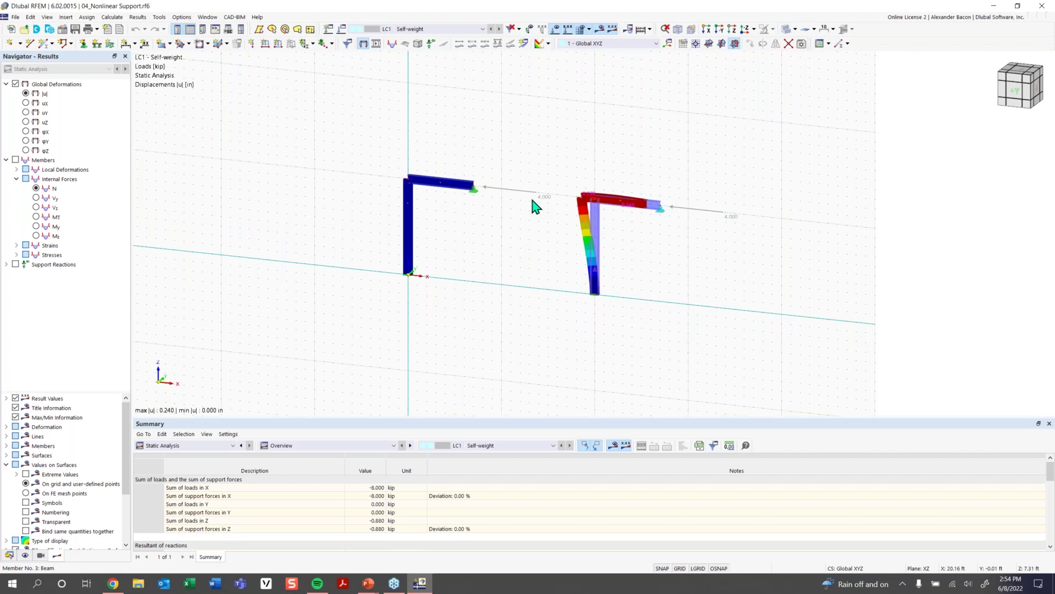
pyautogui.moveTo(431, 258); pyautogui.dragTo(344, 297, button='middle')
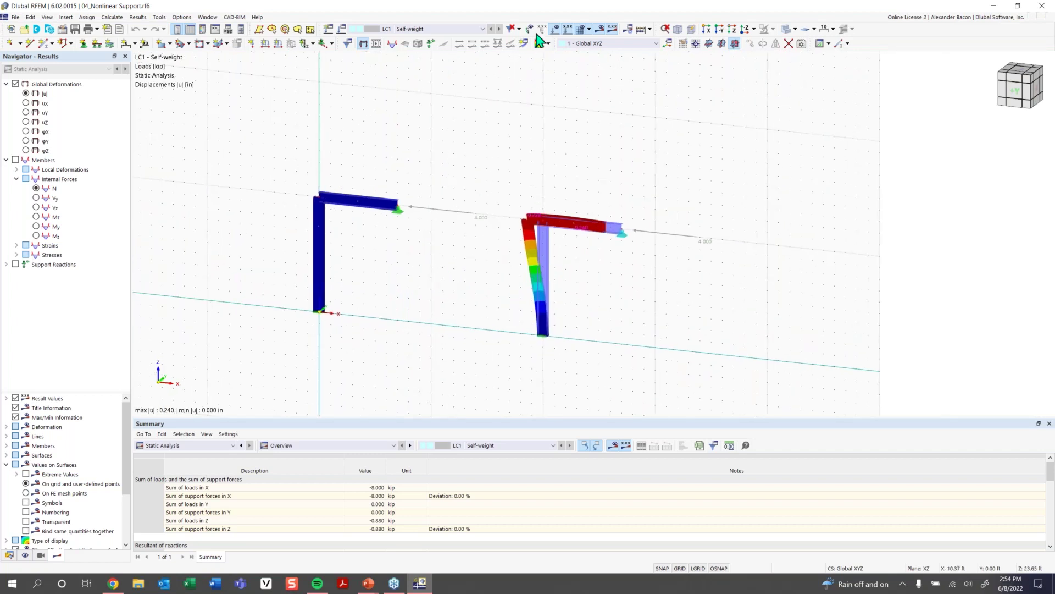
pyautogui.click(600, 32)
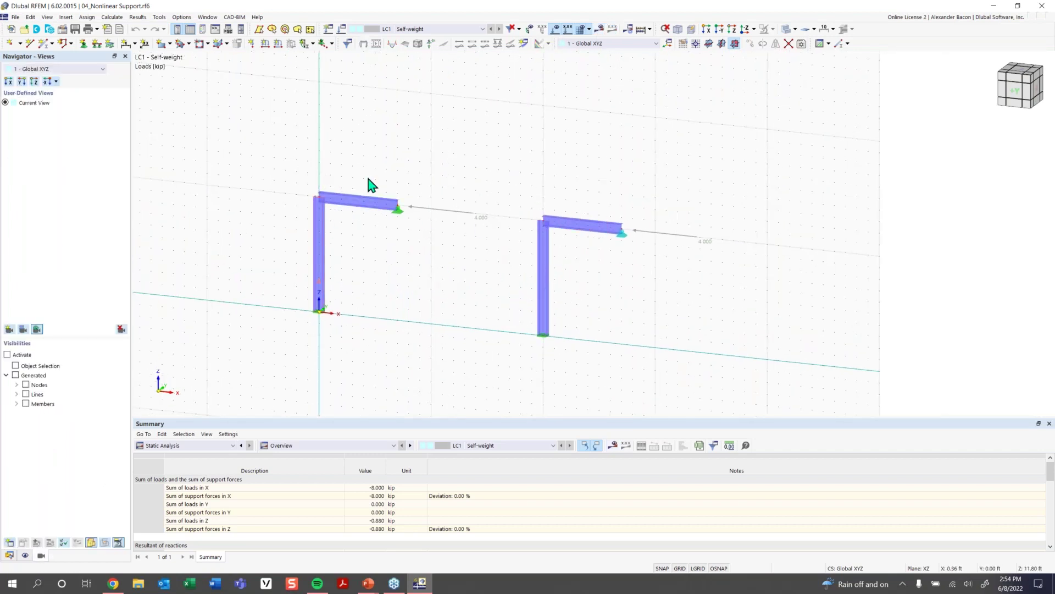
# - Enlarge the displayed nodal support symbols through the display properties of the second frame's beam-end support
pyautogui.scroll(3, 580, 250)
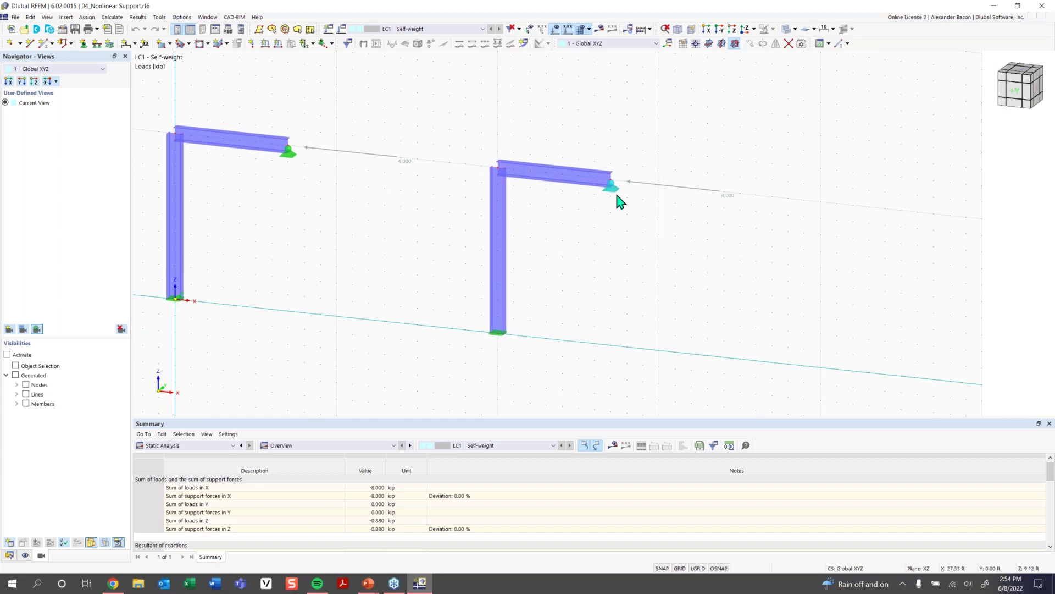
pyautogui.scroll(2, 616, 194)
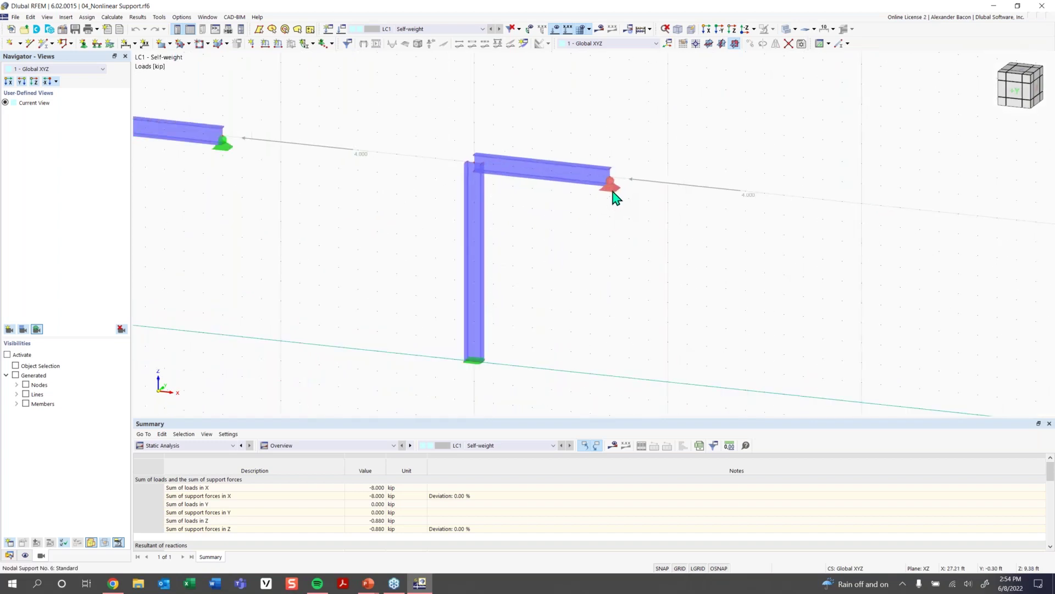
pyautogui.rightClick(612, 192)
pyautogui.moveTo(666, 276); pyautogui.dragTo(707, 280)
pyautogui.click(584, 264)
pyautogui.moveTo(354, 247); pyautogui.dragTo(418, 233, button='middle')
pyautogui.click(666, 184)
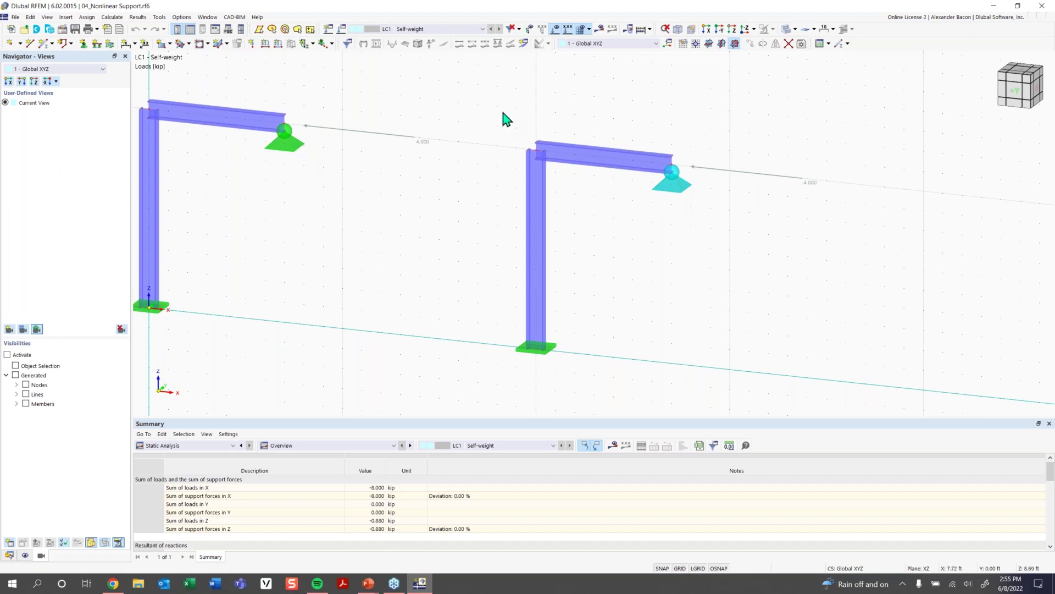
# - Review the nodal support at the second frame's beam end, keeping its uX nonlinearity as Failure if negative PX
pyautogui.doubleClick(681, 188)
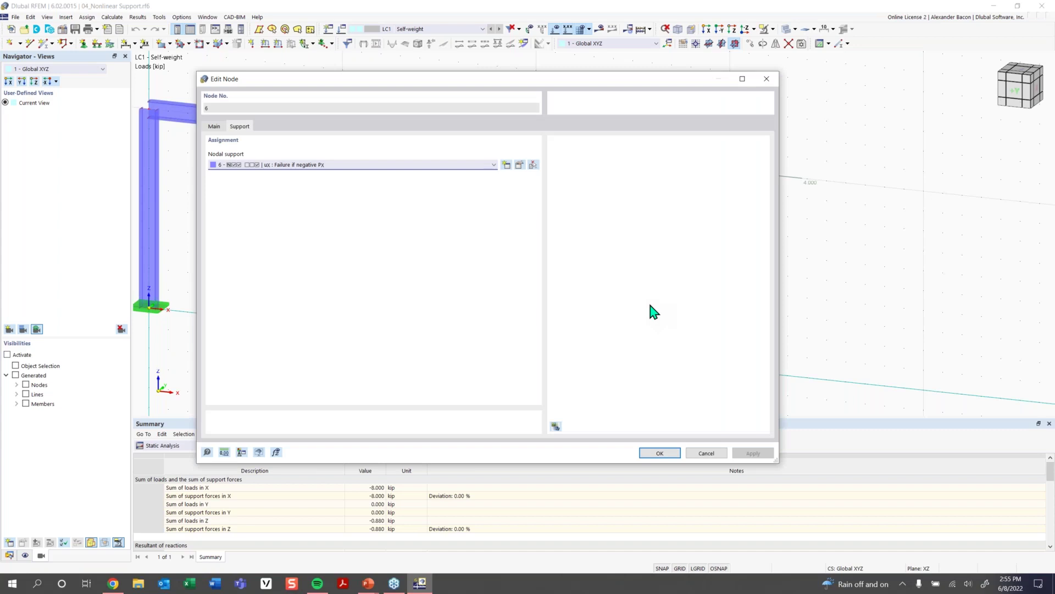
pyautogui.click(519, 165)
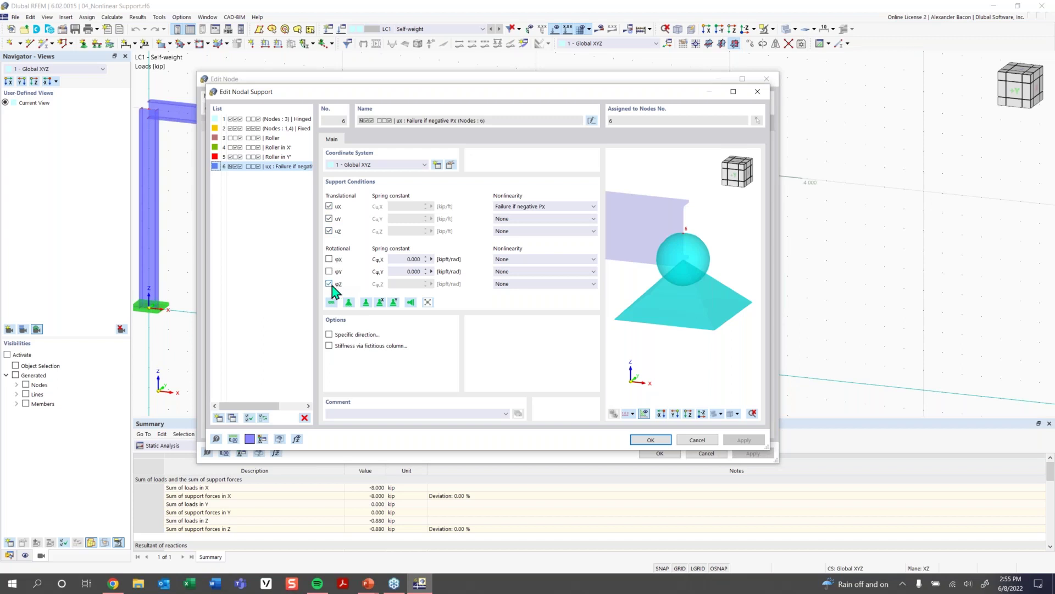
pyautogui.click(524, 213)
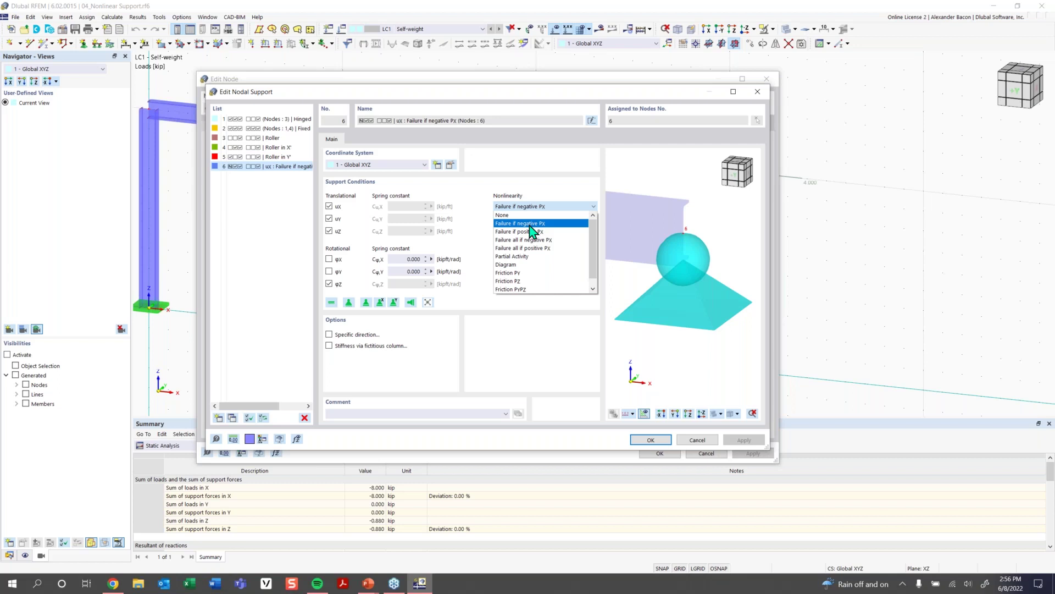
pyautogui.click(531, 224)
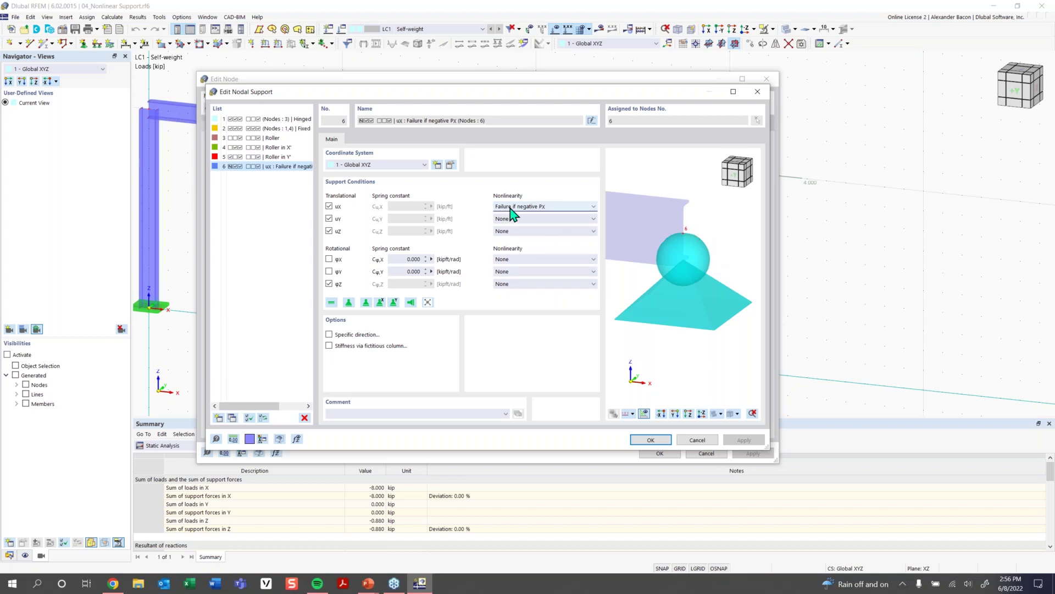
pyautogui.click(651, 443)
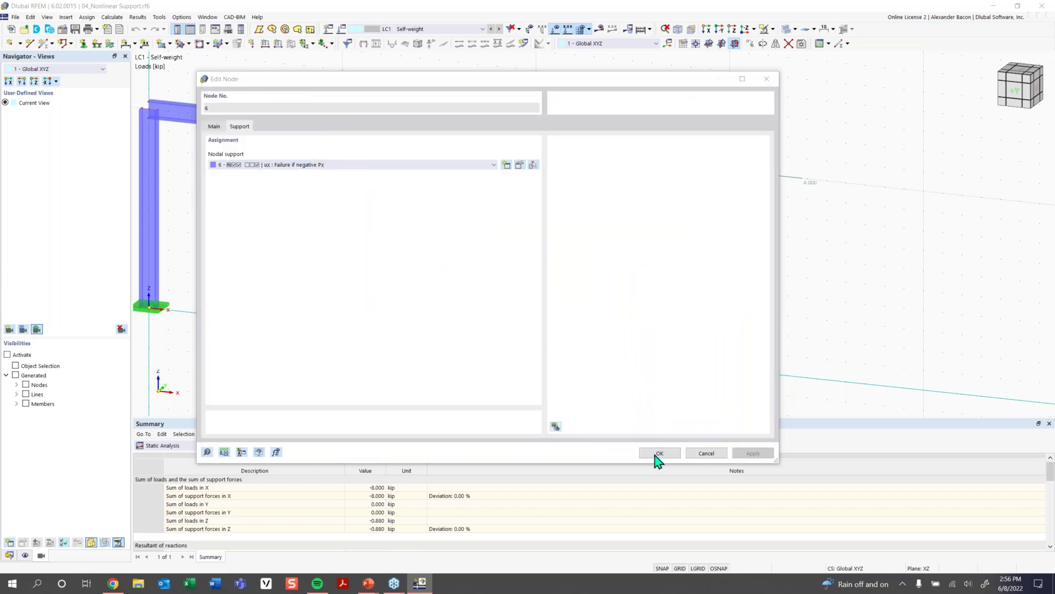
pyautogui.click(659, 453)
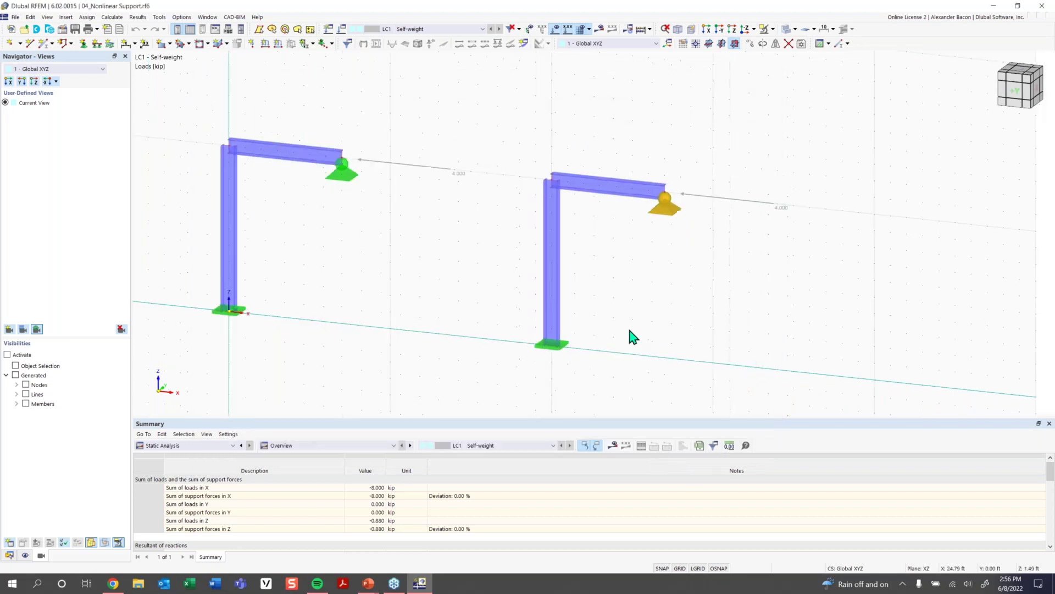
# - Show the results with the control panel and compare the displacements of the two frames around their beam-end supports
pyautogui.click(599, 29)
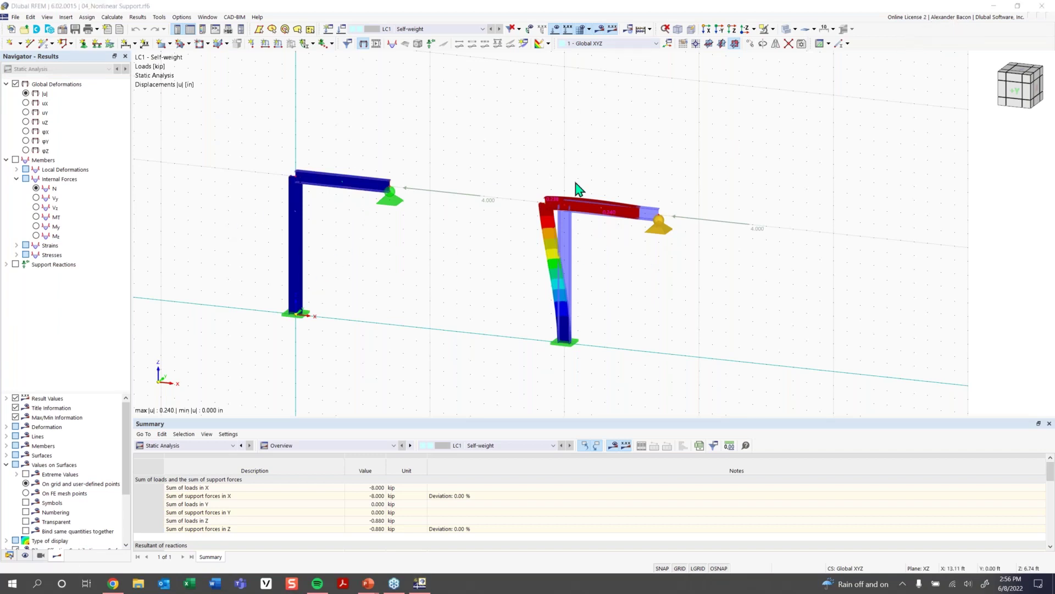
pyautogui.click(202, 30)
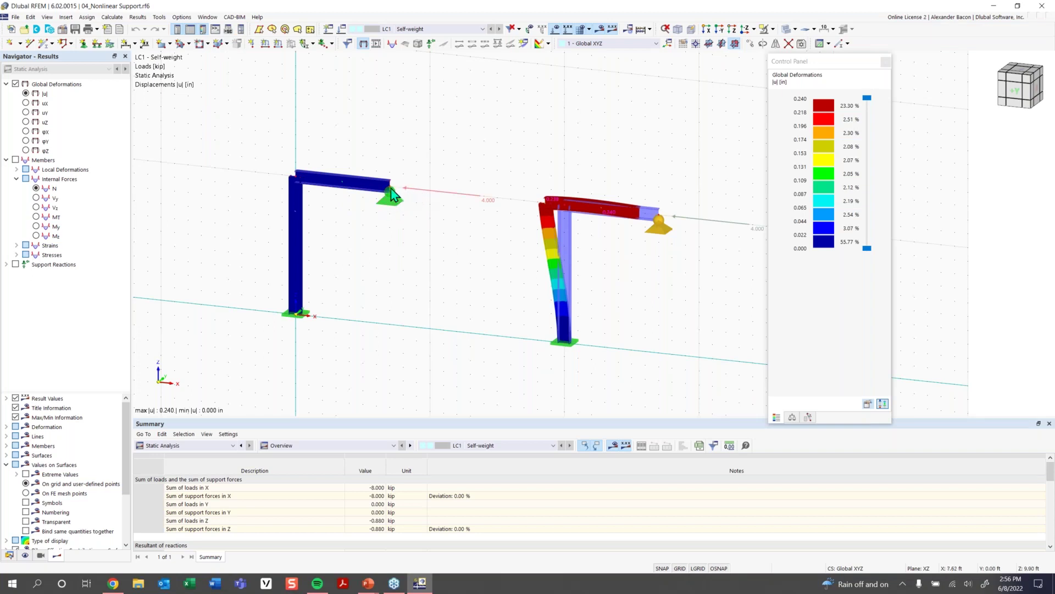
pyautogui.click(474, 196)
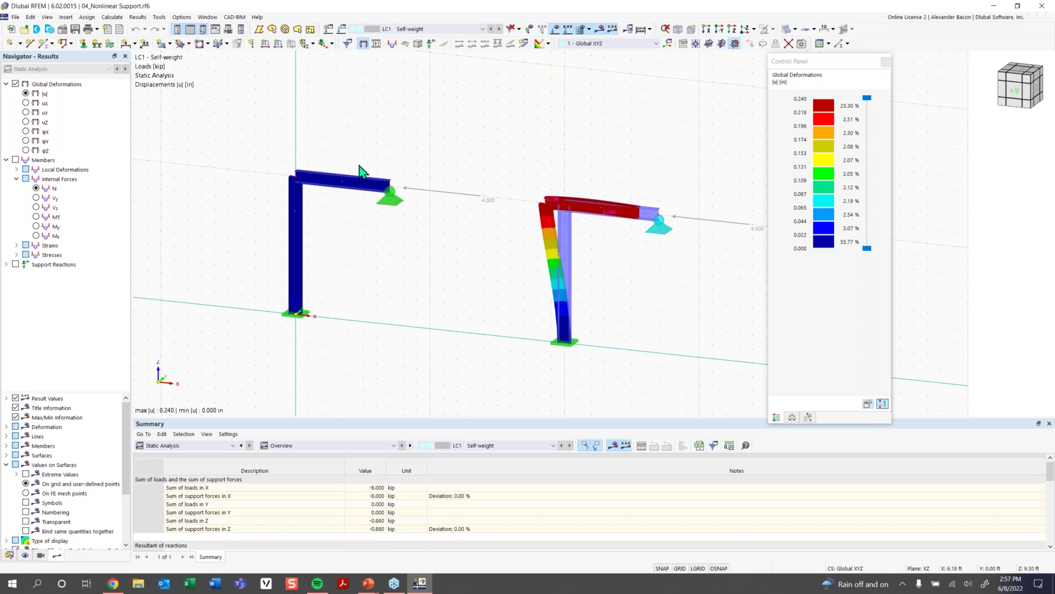
pyautogui.click(388, 199)
pyautogui.moveTo(621, 240); pyautogui.dragTo(525, 228, button='middle')
pyautogui.scroll(1, 563, 212)
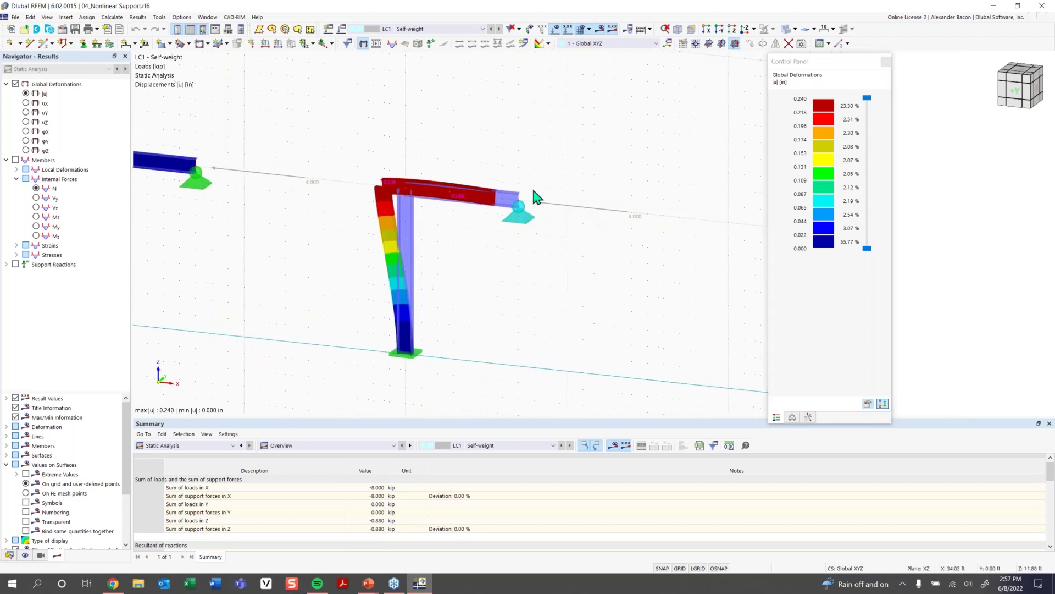
# - Set the general display factor for deformations to 256.00 and bring both frames into view
pyautogui.click(792, 417)
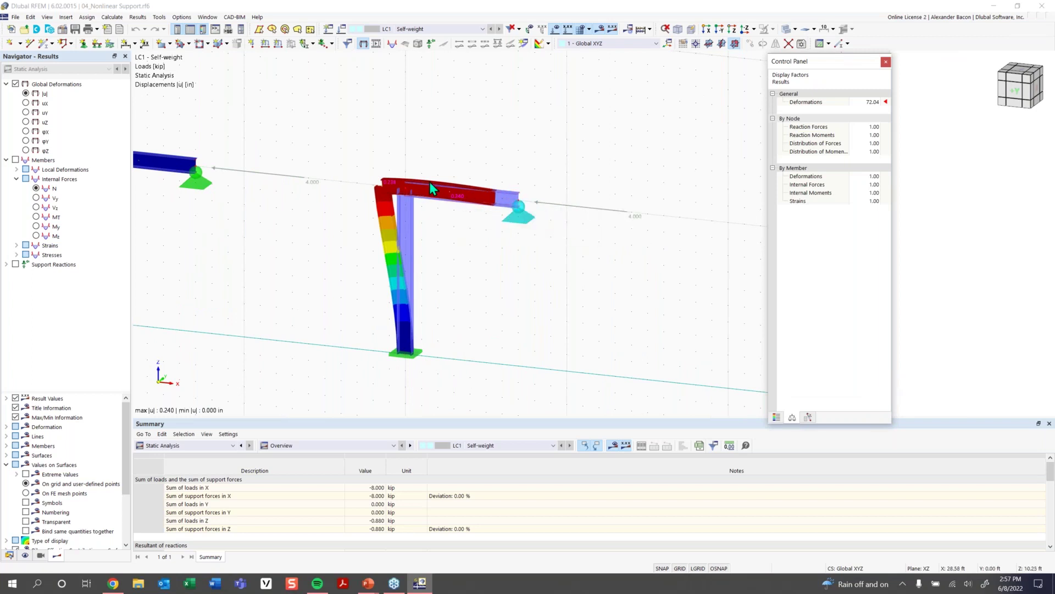
pyautogui.click(874, 103)
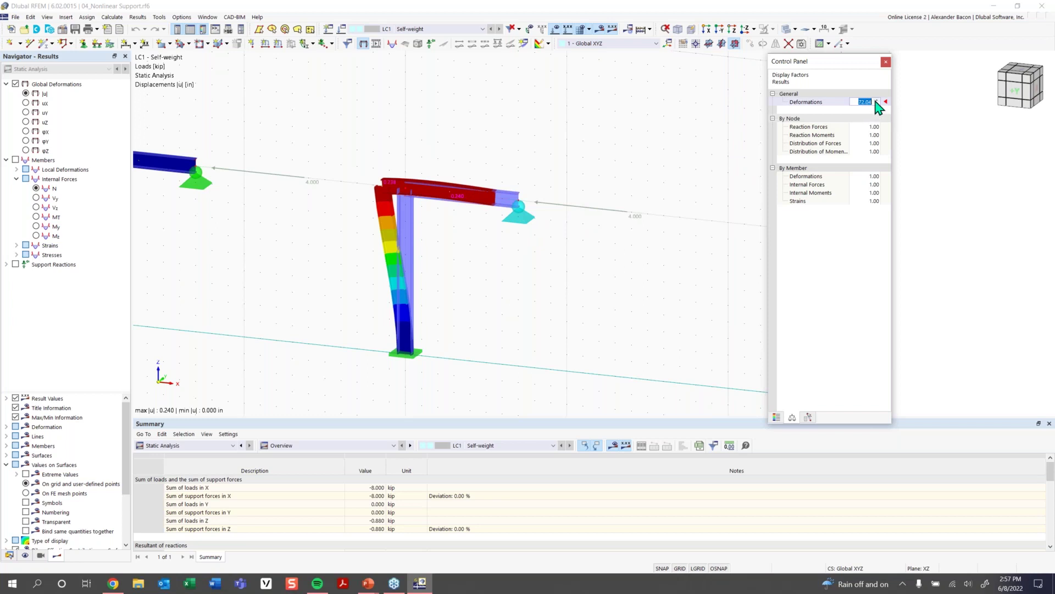
pyautogui.click(877, 100)
pyautogui.click(878, 100)
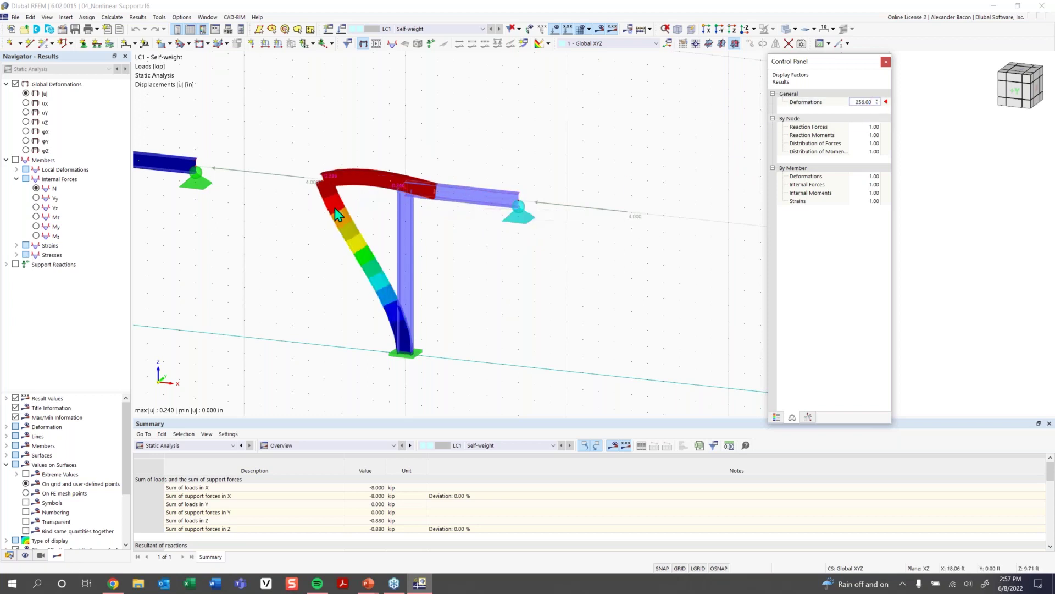
pyautogui.scroll(-2, 307, 217)
pyautogui.moveTo(339, 214); pyautogui.dragTo(384, 215, button='middle')
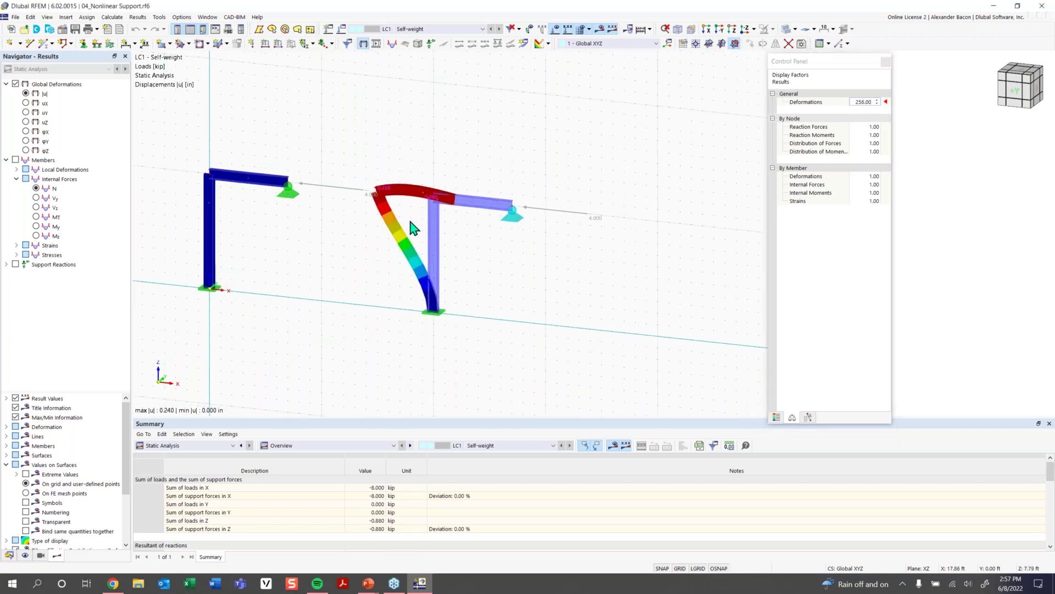
# - Display the local support reactions at the nodal supports and switch the control panel back to the deformation color scale
pyautogui.click(16, 265)
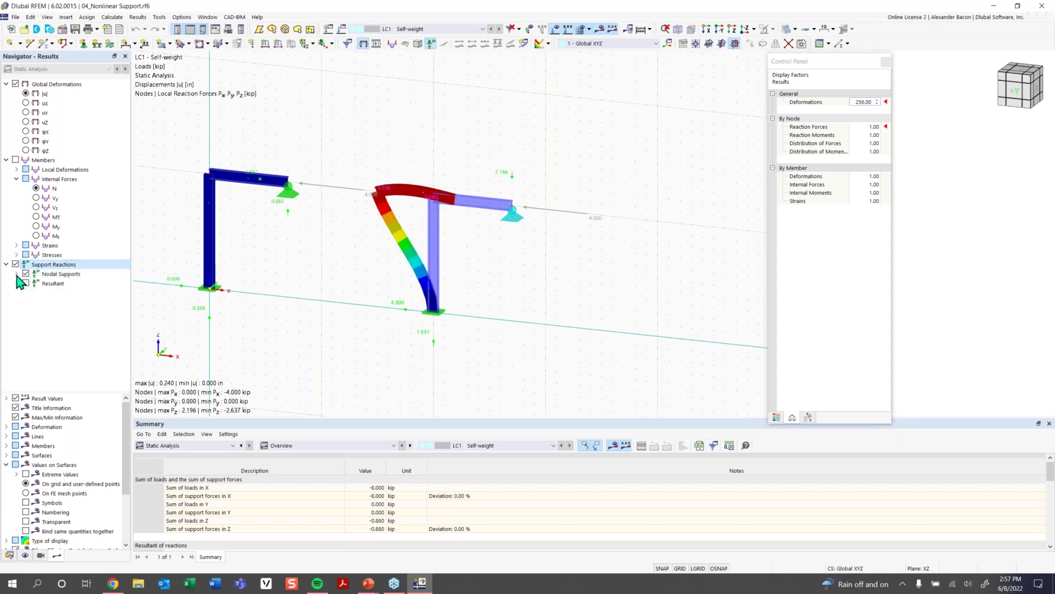
pyautogui.click(16, 274)
pyautogui.scroll(3, 254, 181)
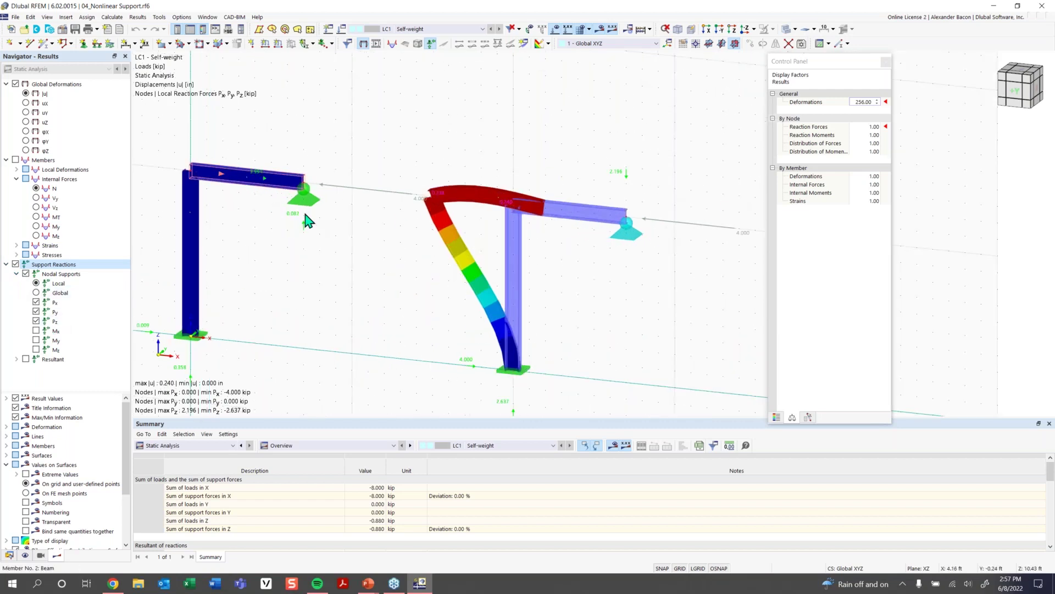
pyautogui.scroll(-2, 550, 281)
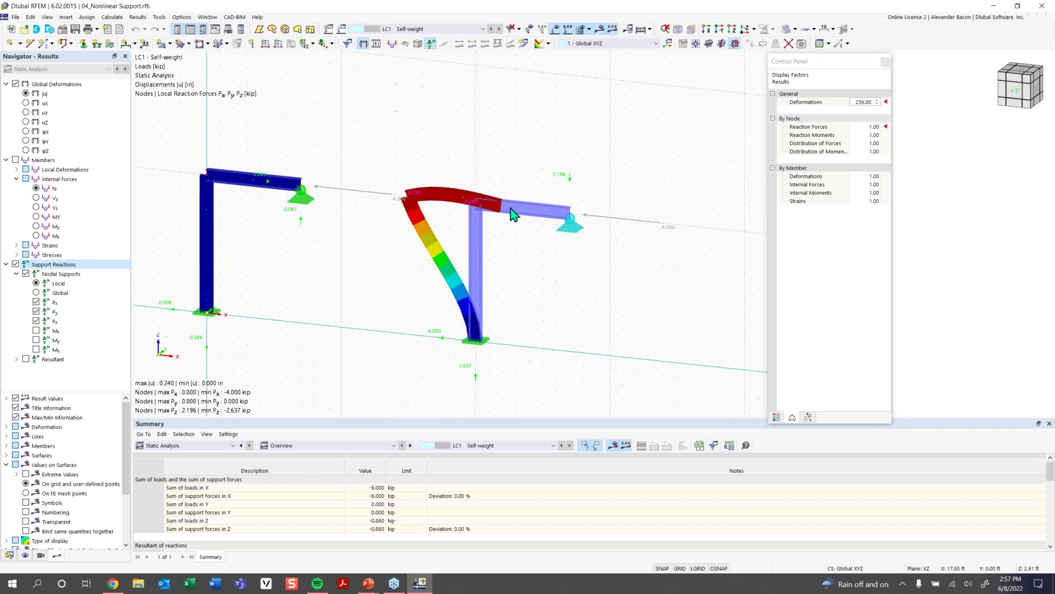
pyautogui.click(776, 417)
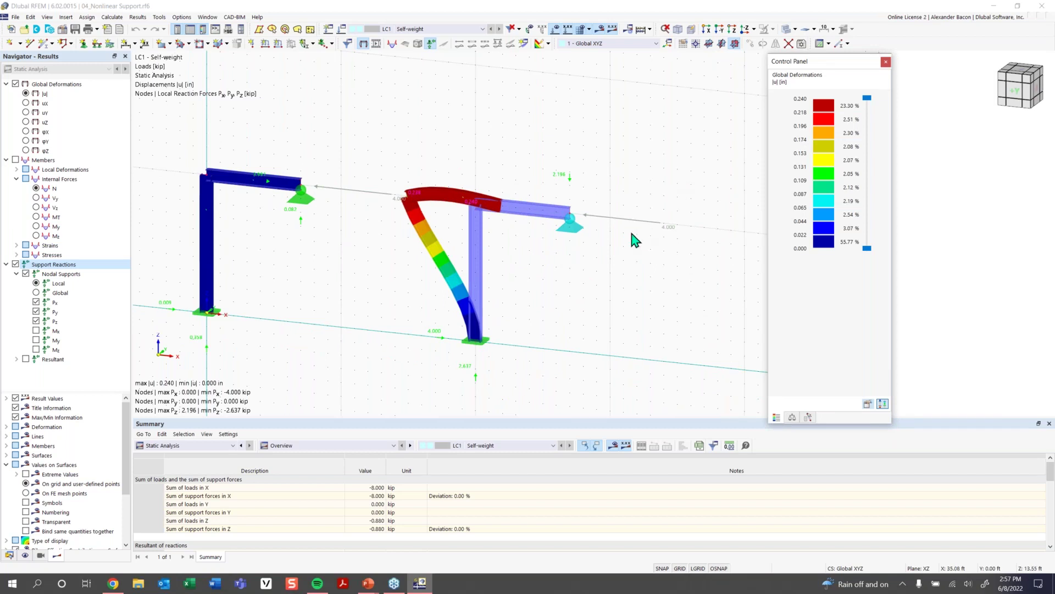
pyautogui.scroll(-1, 631, 237)
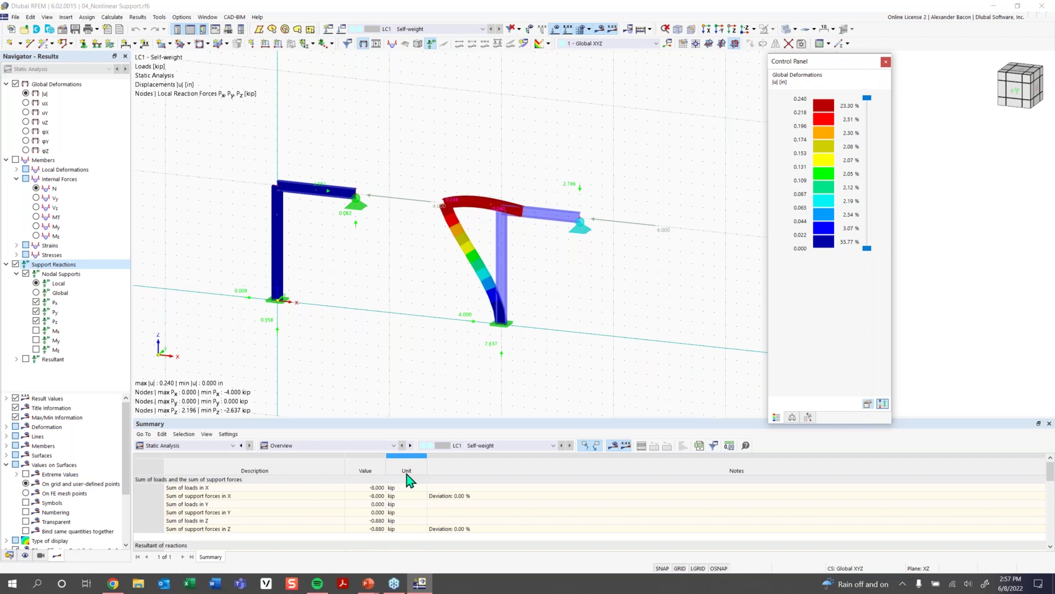
# - Switch to the PowerPoint slide show, advance it to the Any Questions slide, and return to RFEM
pyautogui.click(368, 583)
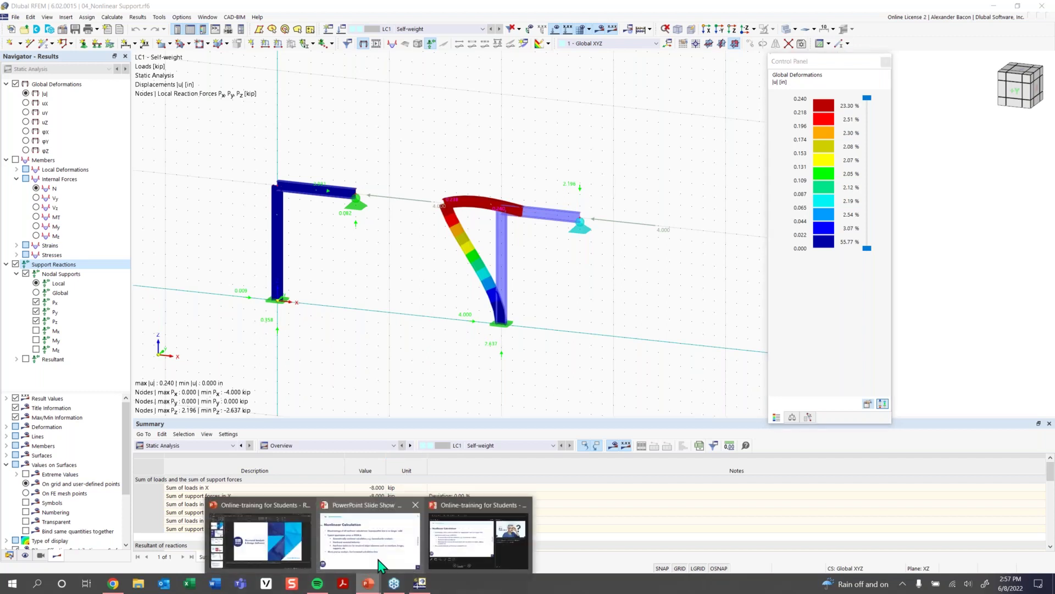
pyautogui.click(402, 540)
pyautogui.click(766, 459)
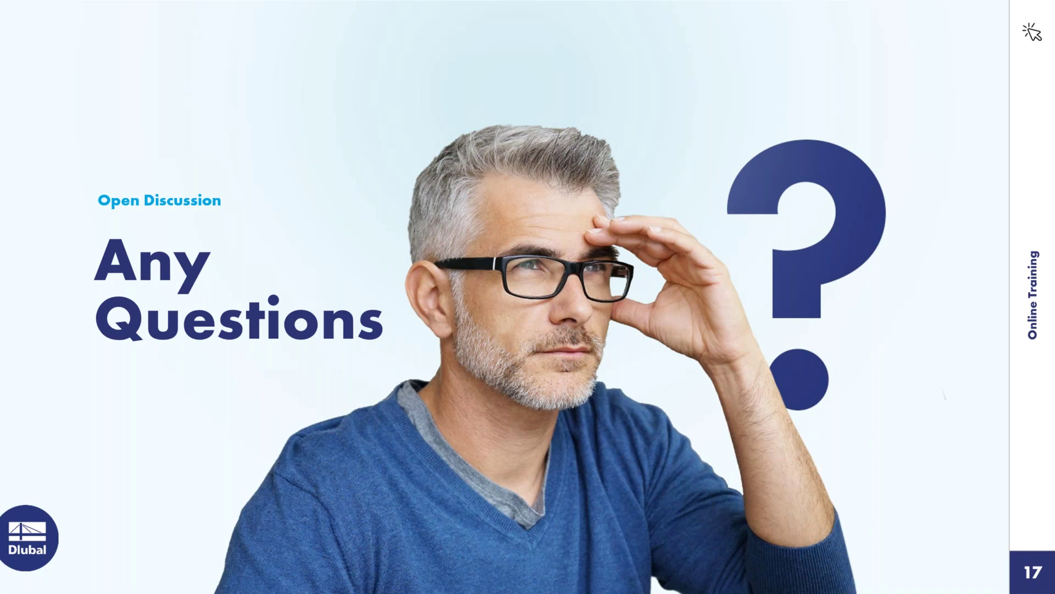
pyautogui.hotkey('alt', 'Tab')
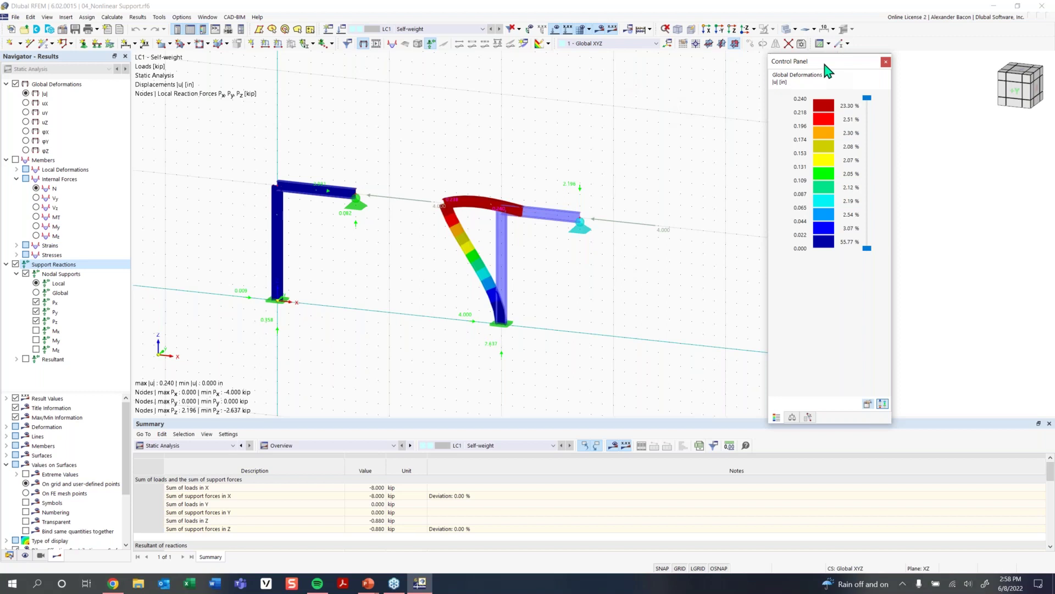
# - Move the control panel farther from the model and bring up the Tools commands in the menu and toolbar customization
pyautogui.moveTo(823, 60); pyautogui.dragTo(915, 89)
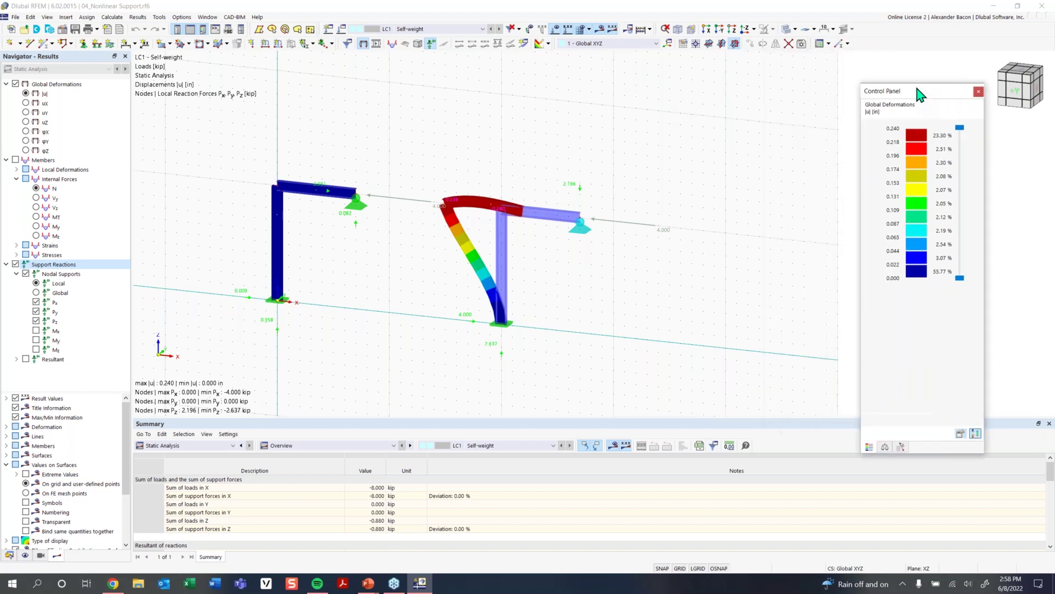
pyautogui.rightClick(872, 42)
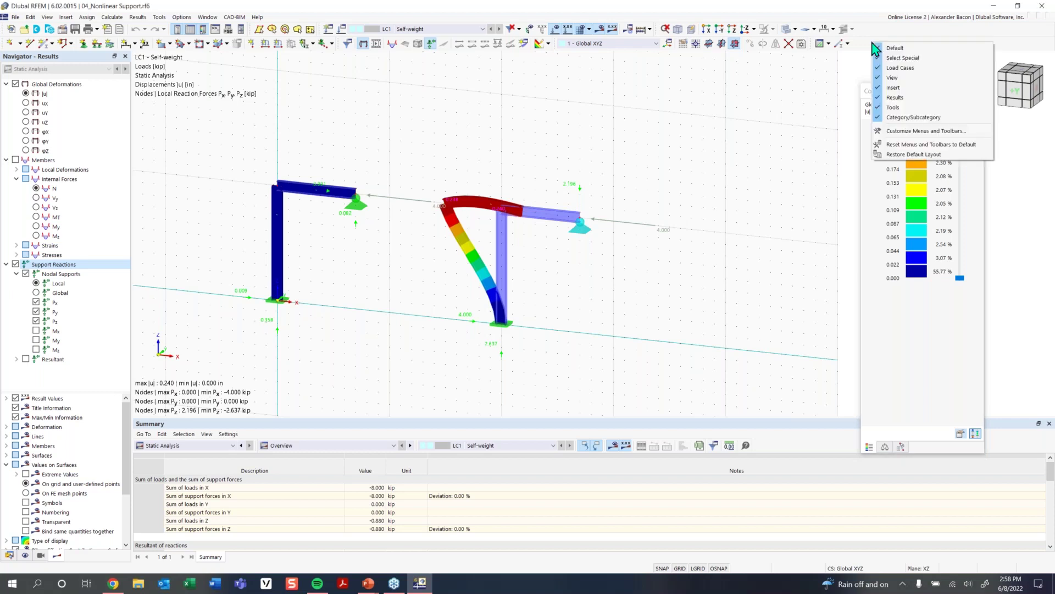
pyautogui.click(905, 131)
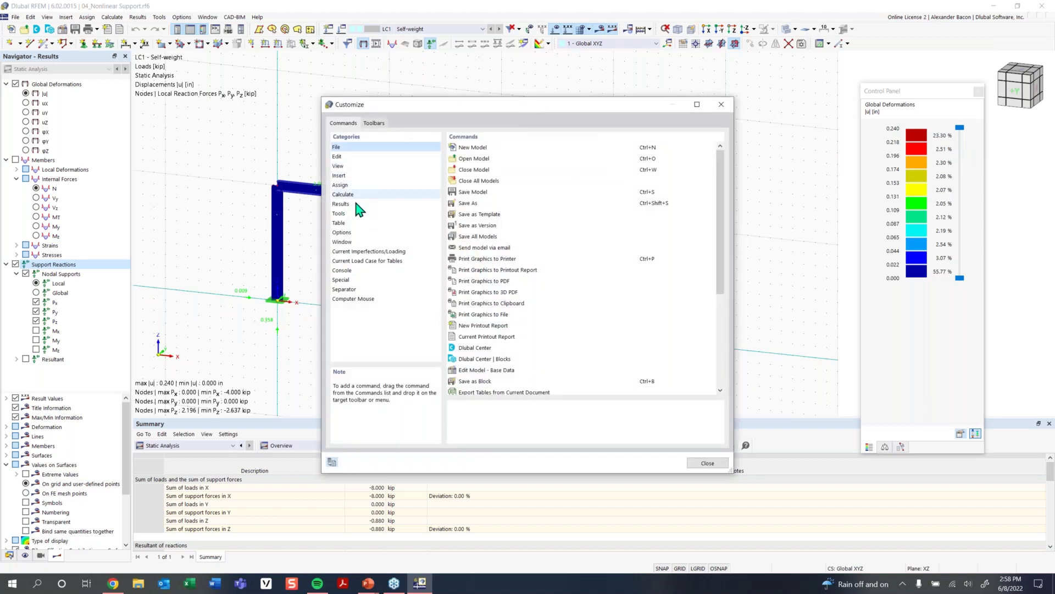
pyautogui.click(350, 213)
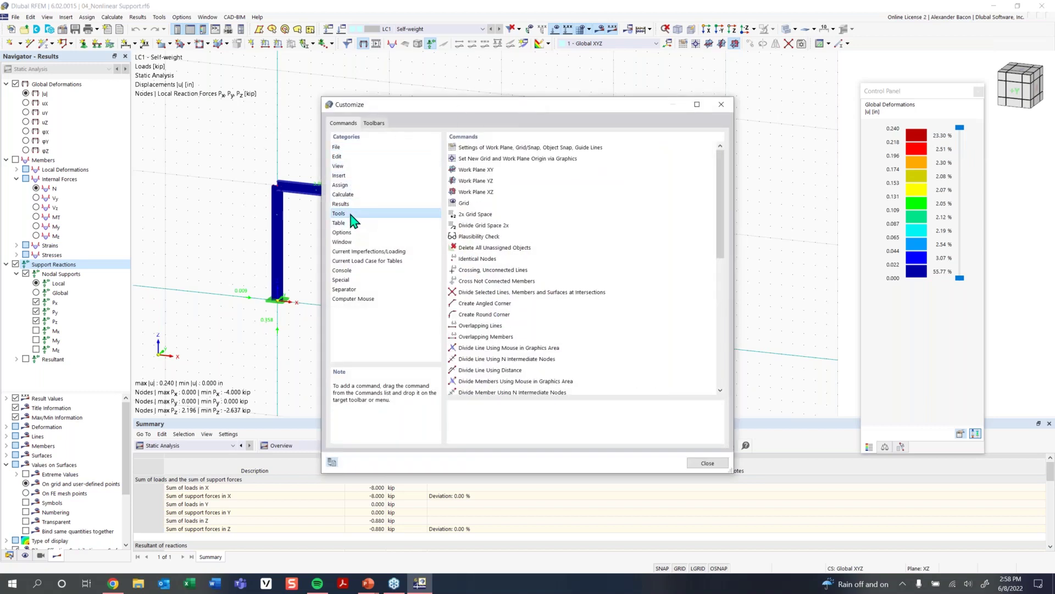
pyautogui.scroll(-6, 538, 264)
pyautogui.scroll(-2, 535, 266)
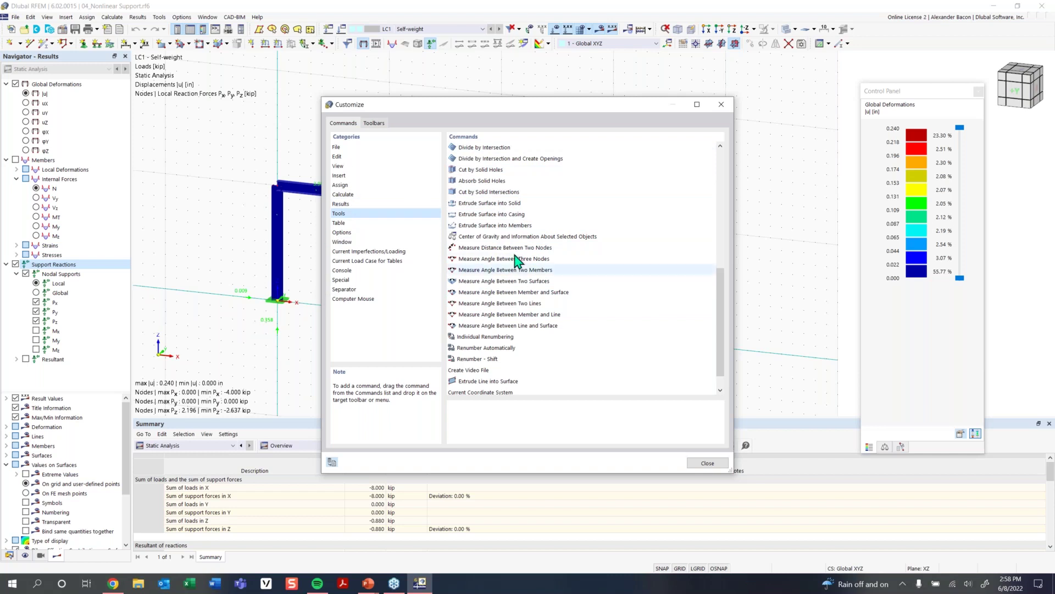
# - Assign the shortcut Ctrl+M to the Measure Distance Between Two Nodes command and close the customization
pyautogui.click(536, 248)
pyautogui.doubleClick(536, 254)
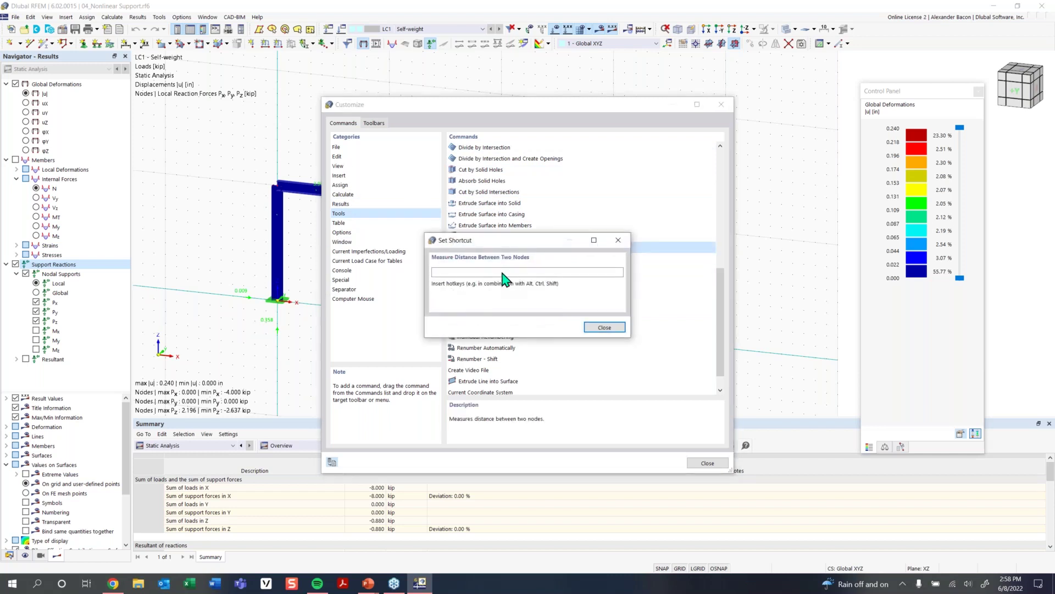
pyautogui.hotkey('ctrl', 'm')
pyautogui.click(556, 328)
pyautogui.click(722, 104)
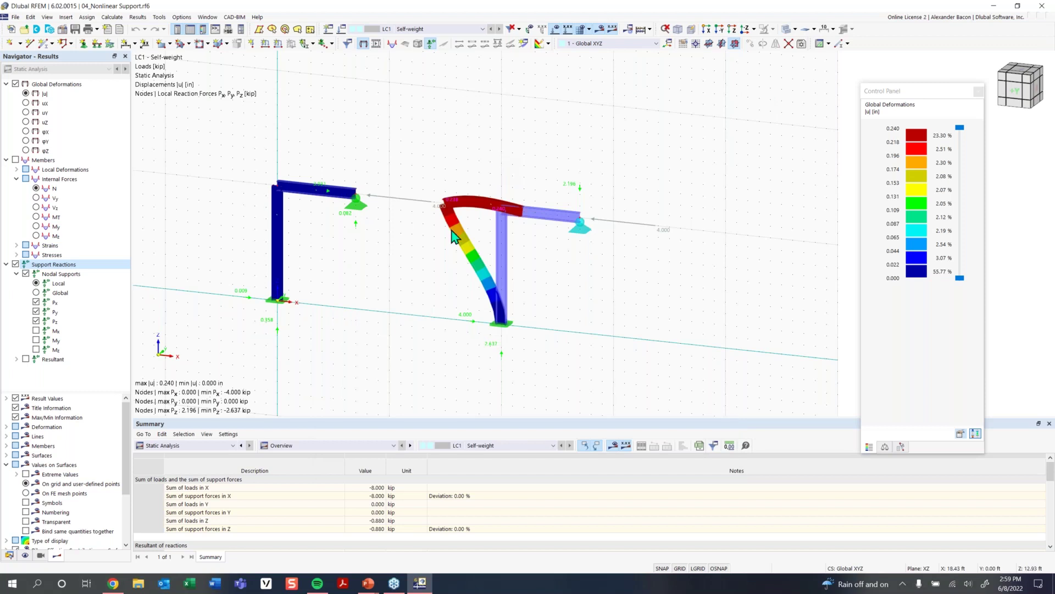
# - Switch to the Any Questions slide in the PowerPoint slide show
pyautogui.moveTo(371, 583)
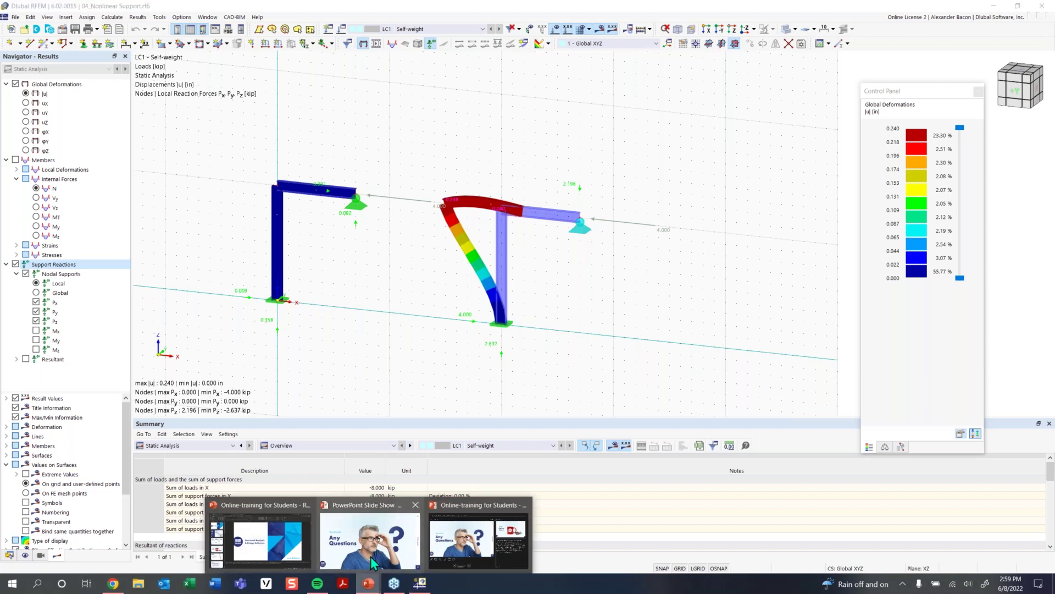
pyautogui.click(373, 562)
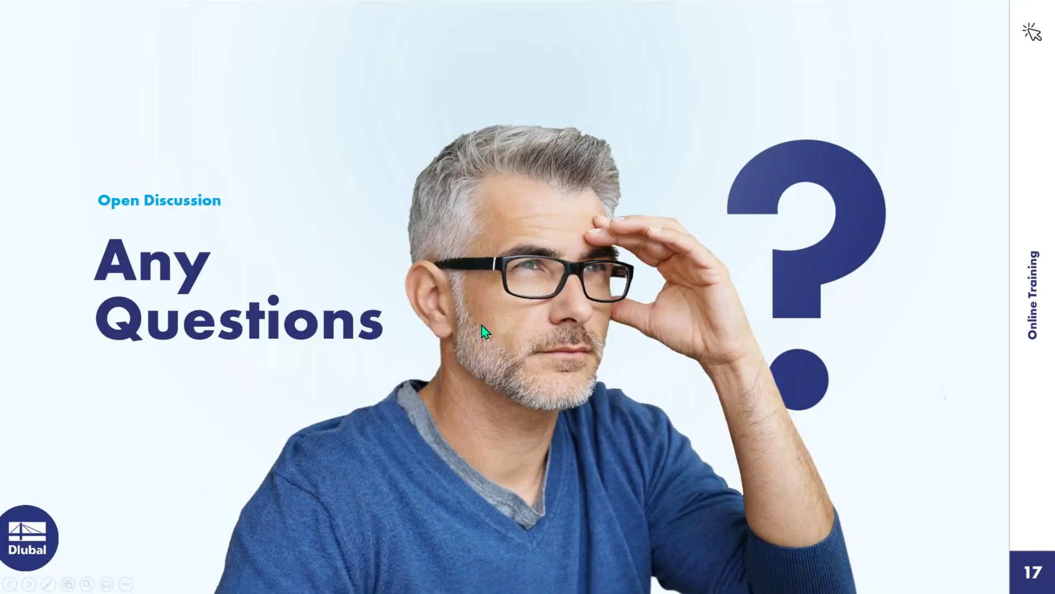
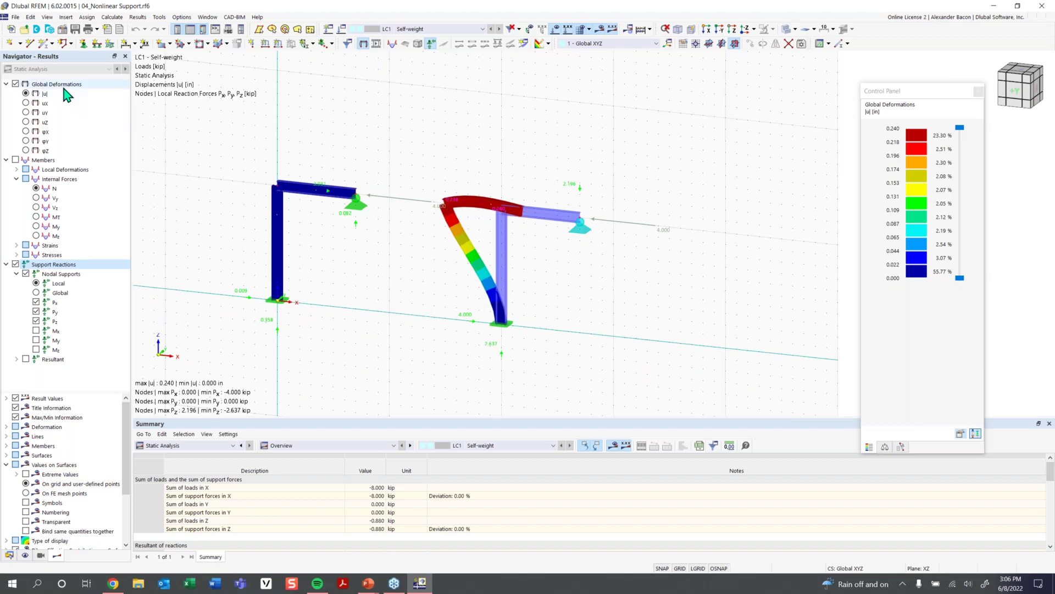
# - In RFEM, open the model 05_Ladder with Friction Support.rf6 and hide its results
pyautogui.click(24, 28)
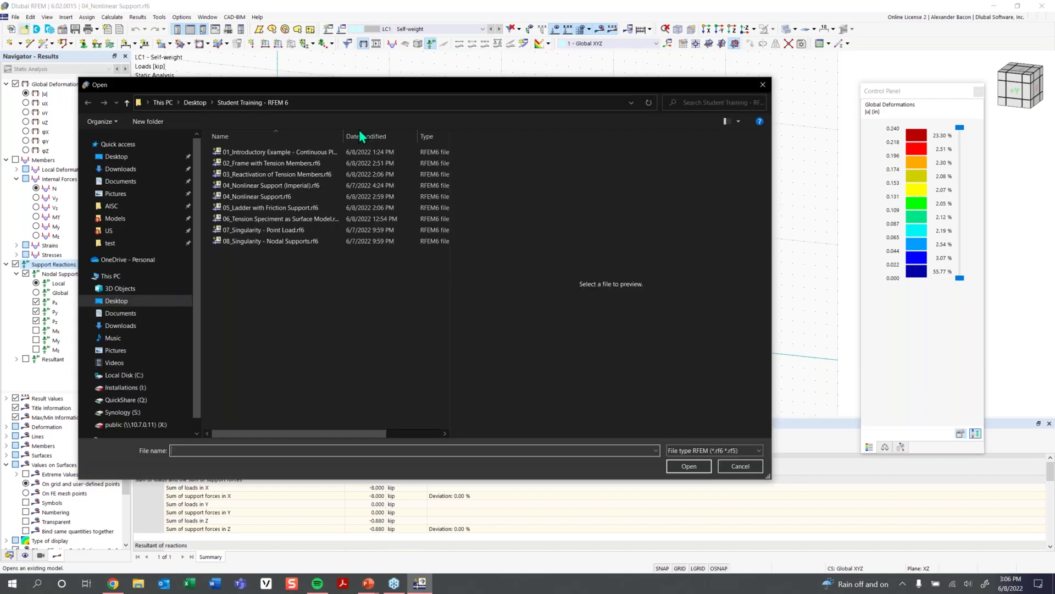
pyautogui.click(311, 208)
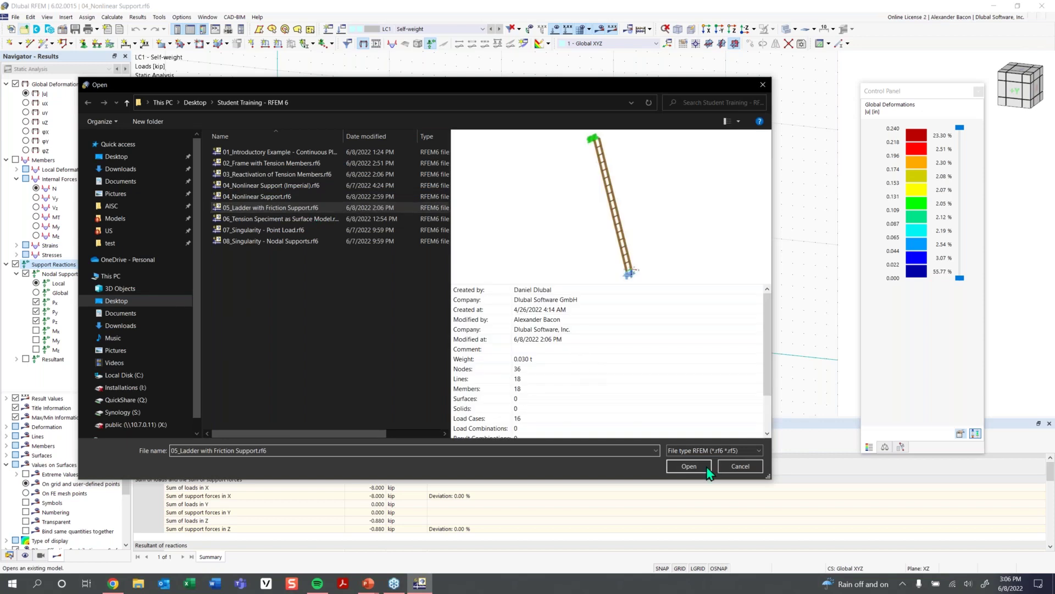
pyautogui.click(677, 471)
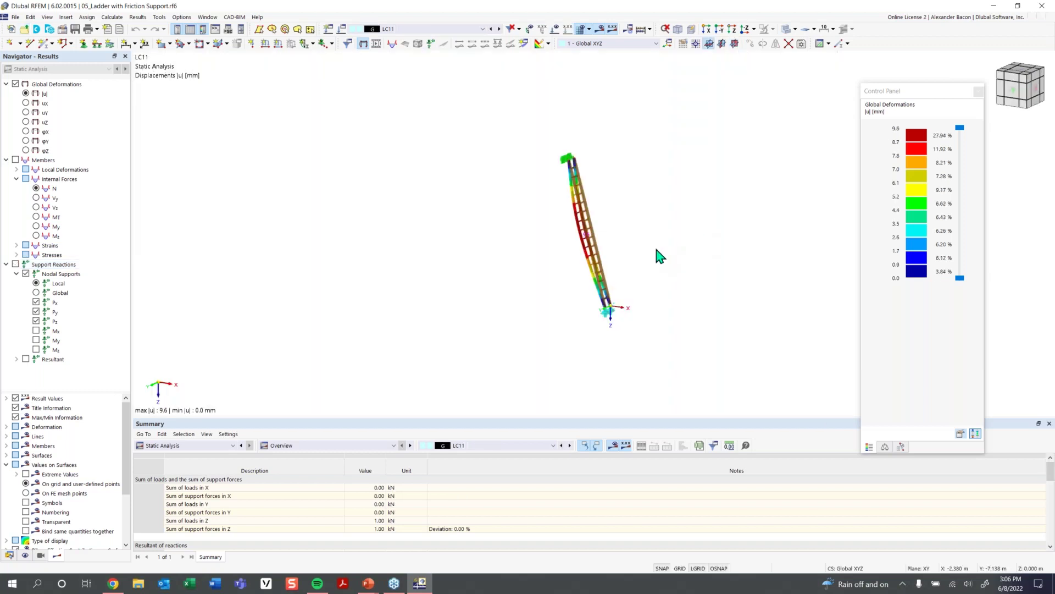
pyautogui.moveTo(615, 257); pyautogui.dragTo(530, 254, button='middle')
pyautogui.scroll(2, 530, 255)
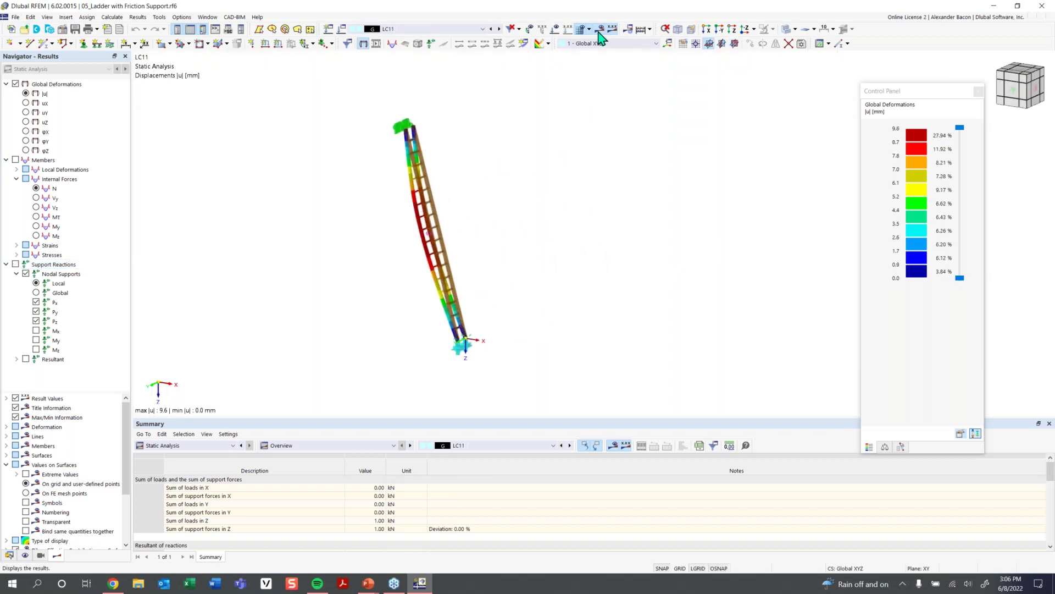
pyautogui.click(598, 31)
pyautogui.moveTo(516, 309)
pyautogui.keyDown('ctrl'); pyautogui.mouseDown(button='middle')
pyautogui.moveTo(542, 308)
pyautogui.moveTo(498, 304)
pyautogui.moveTo(523, 313)
pyautogui.mouseUp(button='middle'); pyautogui.keyUp('ctrl')
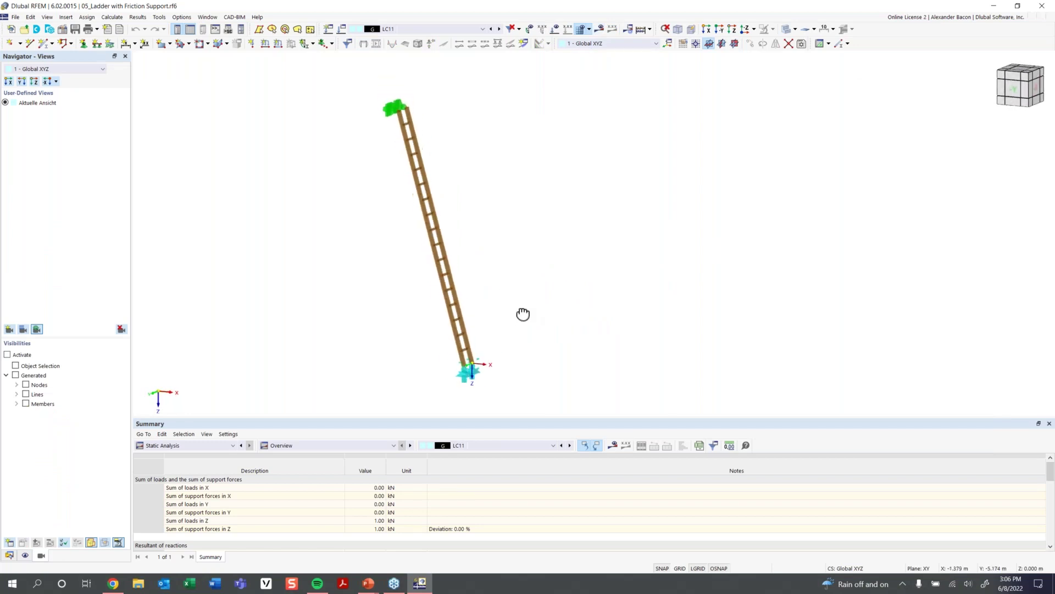
# - Activate load case LC1 and display its loads together with their values
pyautogui.click(447, 32)
pyautogui.click(448, 37)
pyautogui.click(556, 29)
pyautogui.click(568, 29)
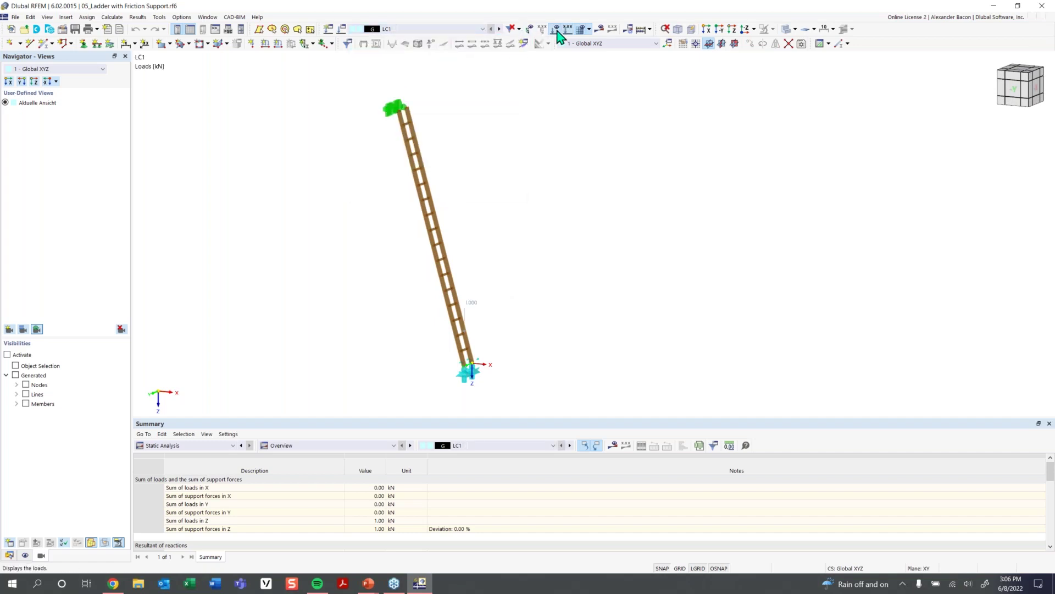
# - Step through the load cases from LC2 to LC8, examining where the load acts along the ladder
pyautogui.click(500, 29)
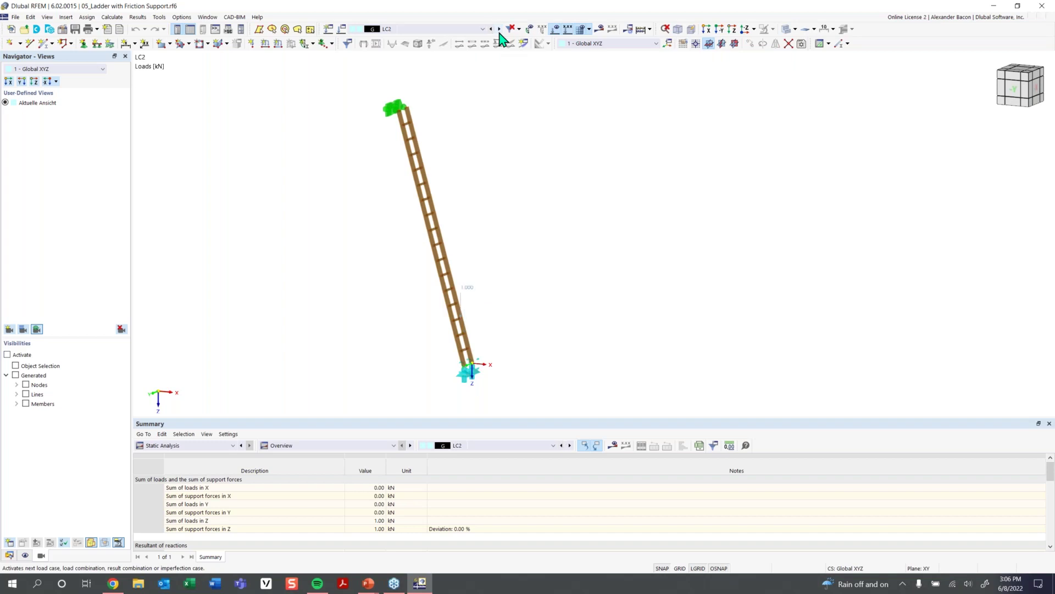
pyautogui.click(500, 31)
pyautogui.click(500, 32)
pyautogui.keyDown('ctrl'); pyautogui.moveTo(520, 169); pyautogui.dragTo(537, 184, button='middle'); pyautogui.keyUp('ctrl')
pyautogui.click(499, 30)
pyautogui.click(500, 31)
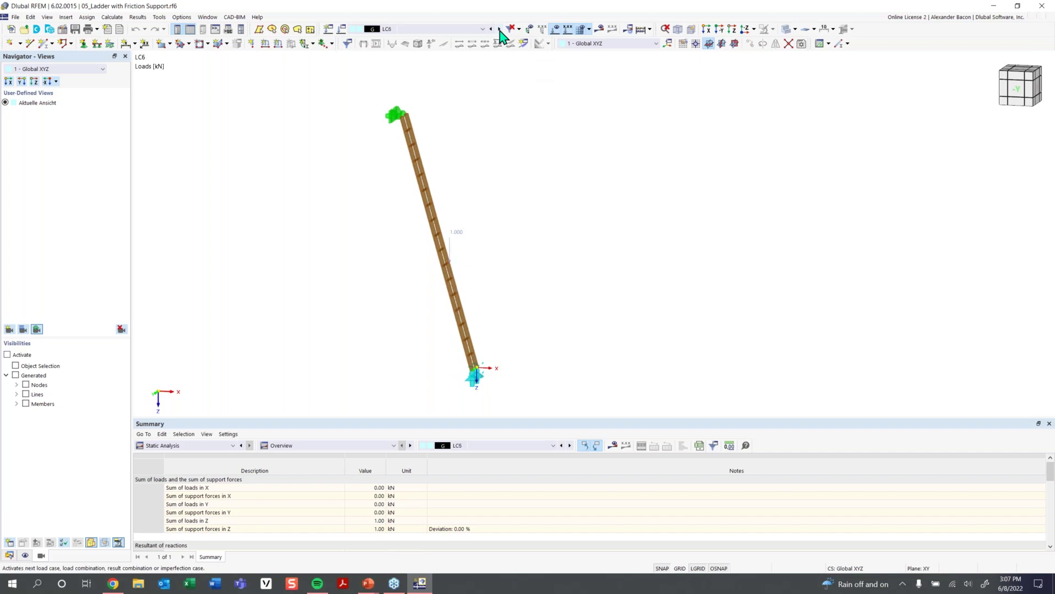
pyautogui.click(500, 31)
pyautogui.click(499, 30)
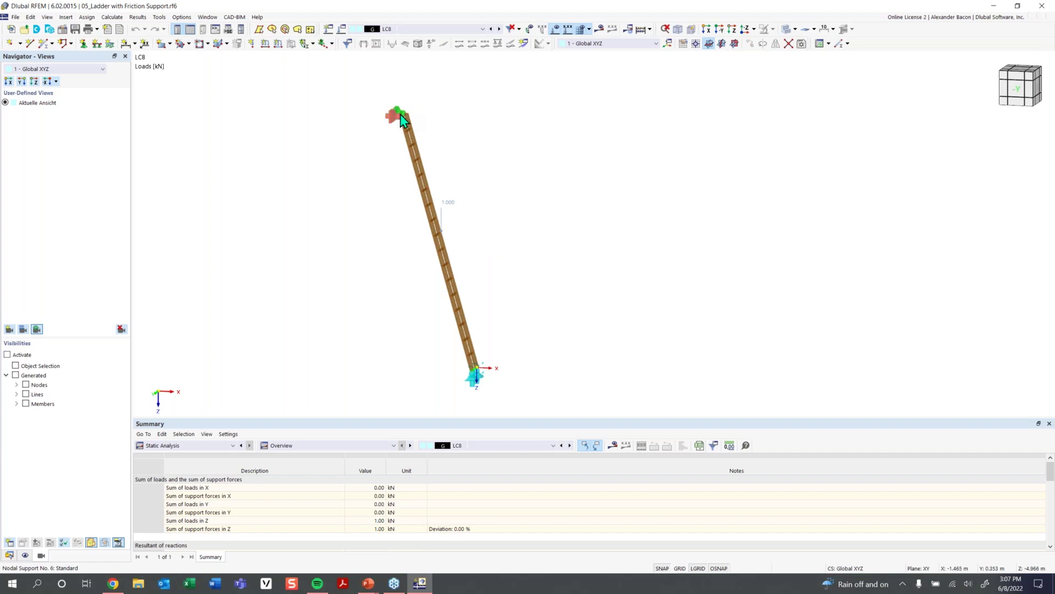
# - Review the support conditions of the nodal support at the ladder's upper end without changing them
pyautogui.scroll(5, 402, 113)
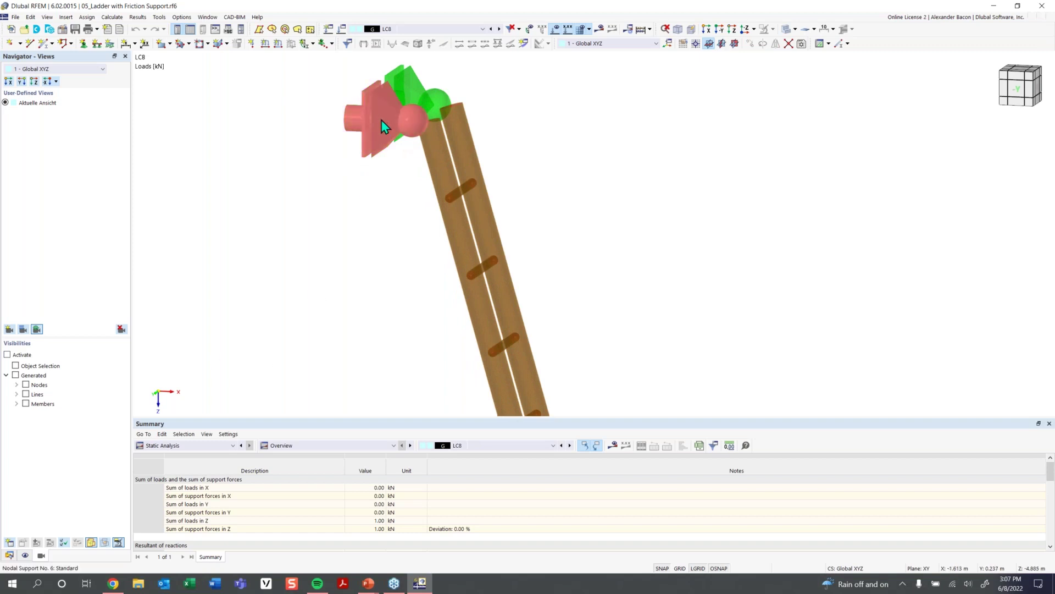
pyautogui.doubleClick(387, 121)
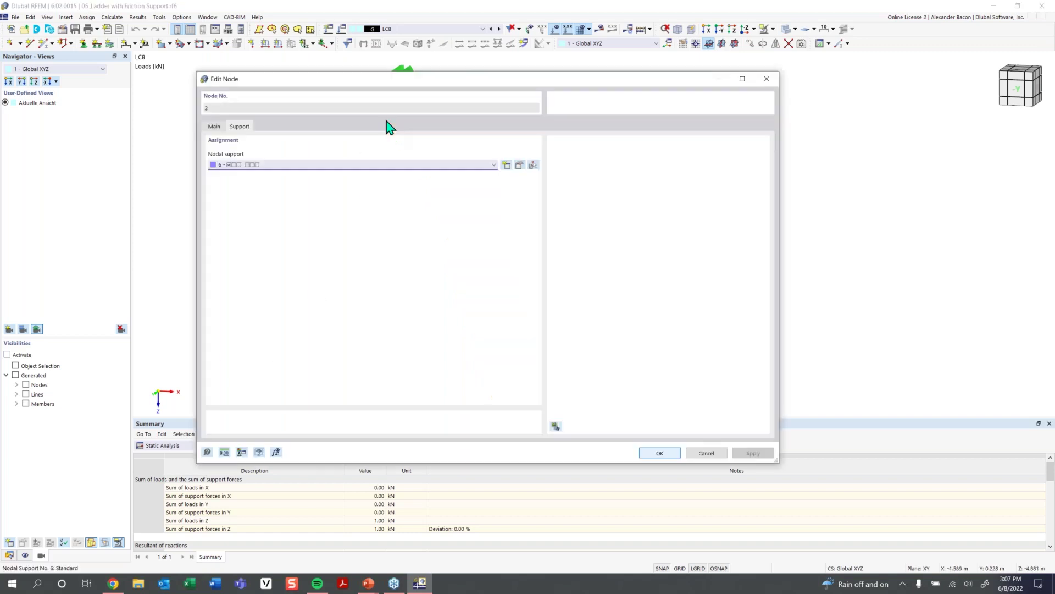
pyautogui.click(520, 165)
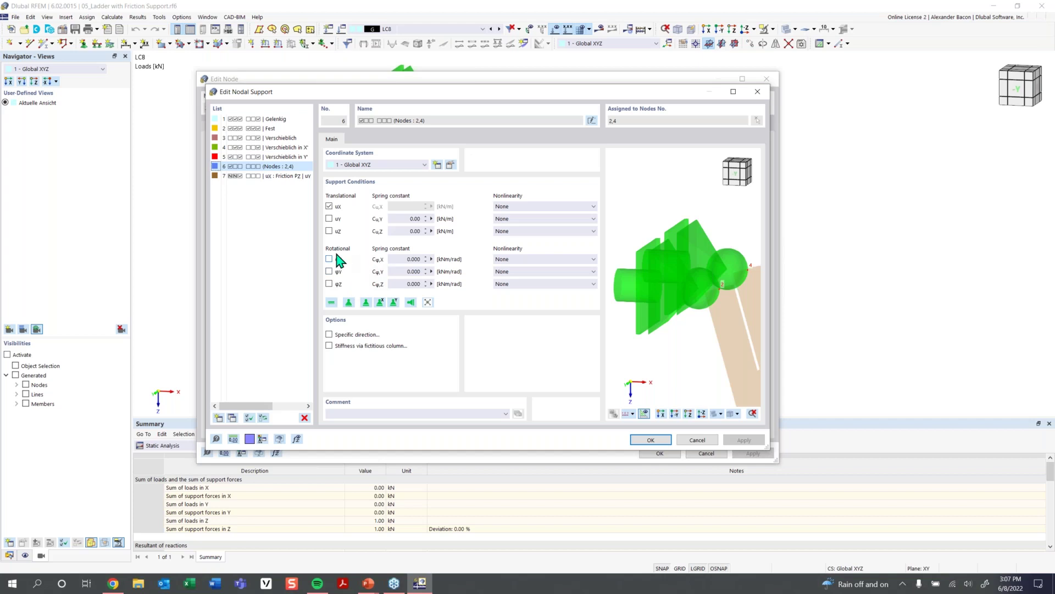
pyautogui.click(765, 93)
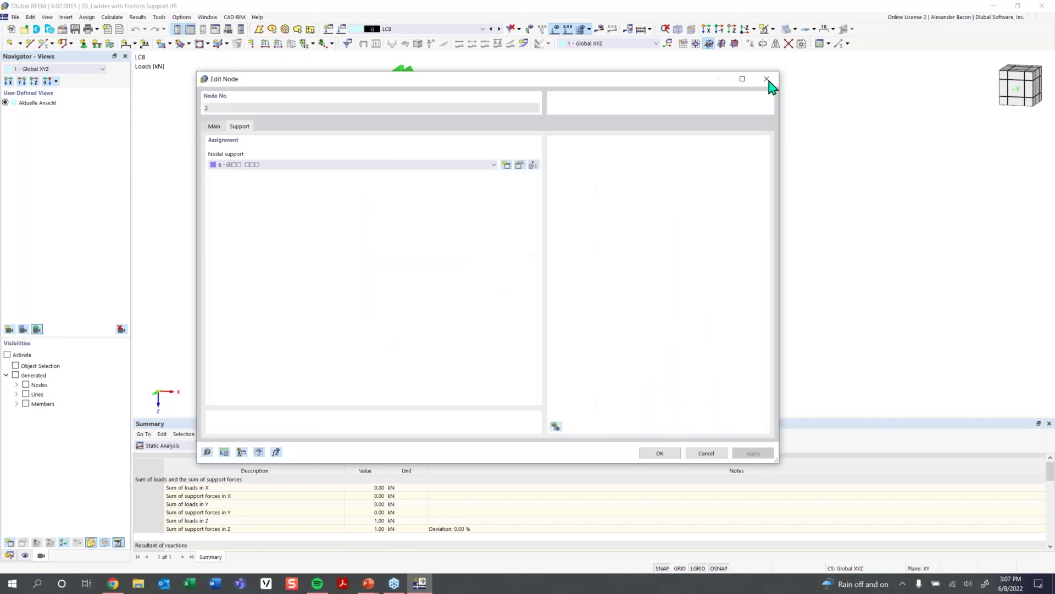
pyautogui.click(767, 80)
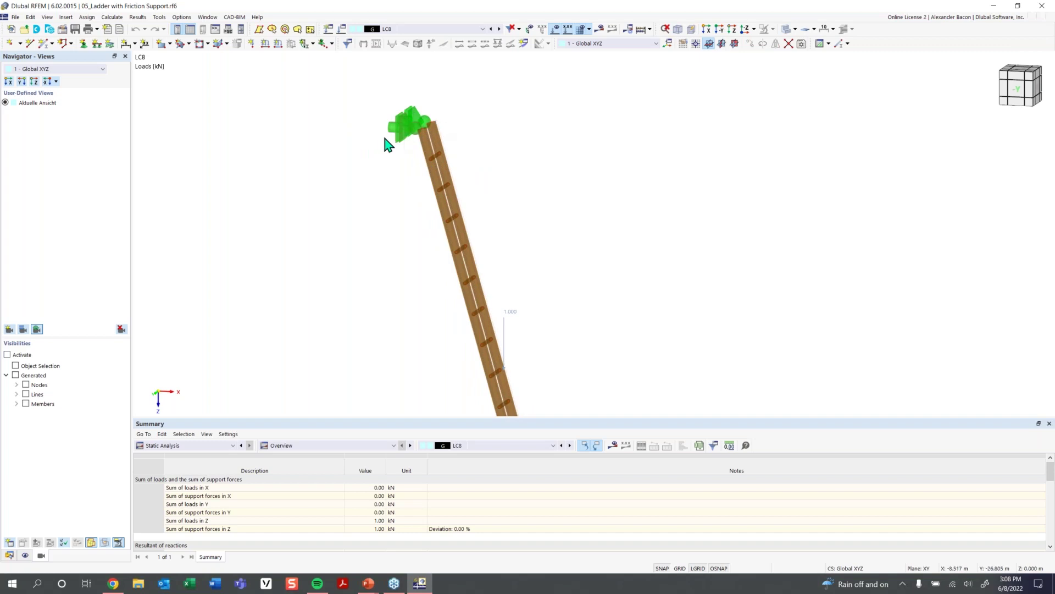
# - Review the Friction PZ nonlinearities and the ux friction coefficient of the nodal support at the ladder's foot without changing them
pyautogui.scroll(-2, 390, 140)
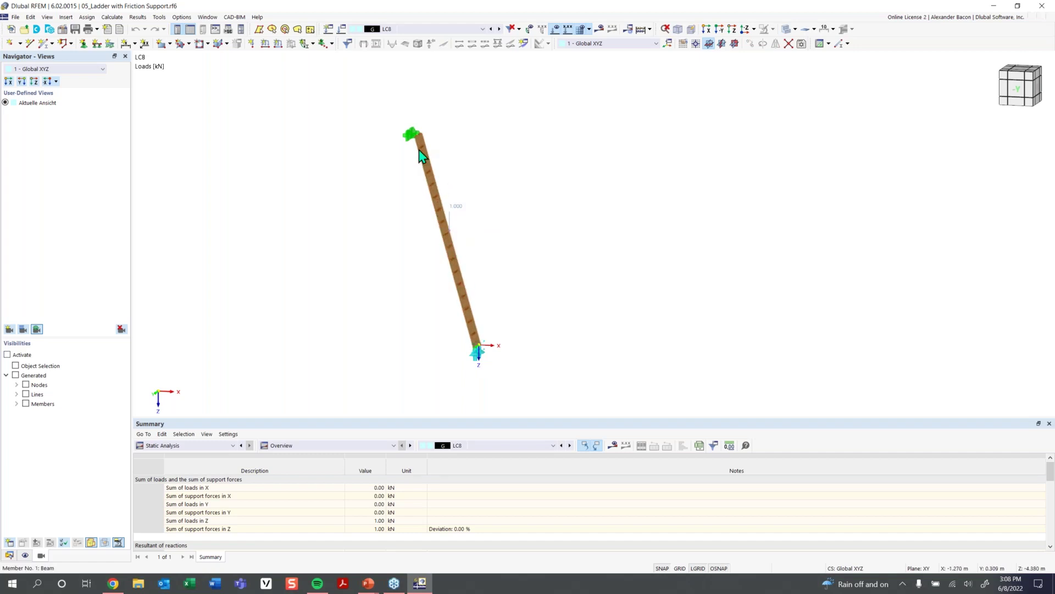
pyautogui.click(478, 351)
pyautogui.scroll(3, 476, 341)
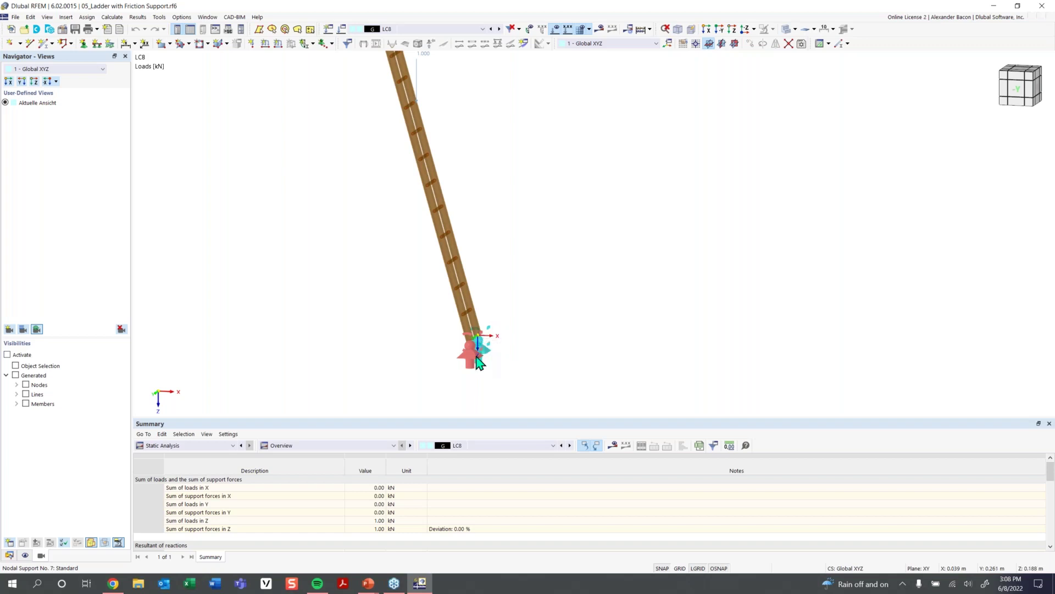
pyautogui.doubleClick(476, 357)
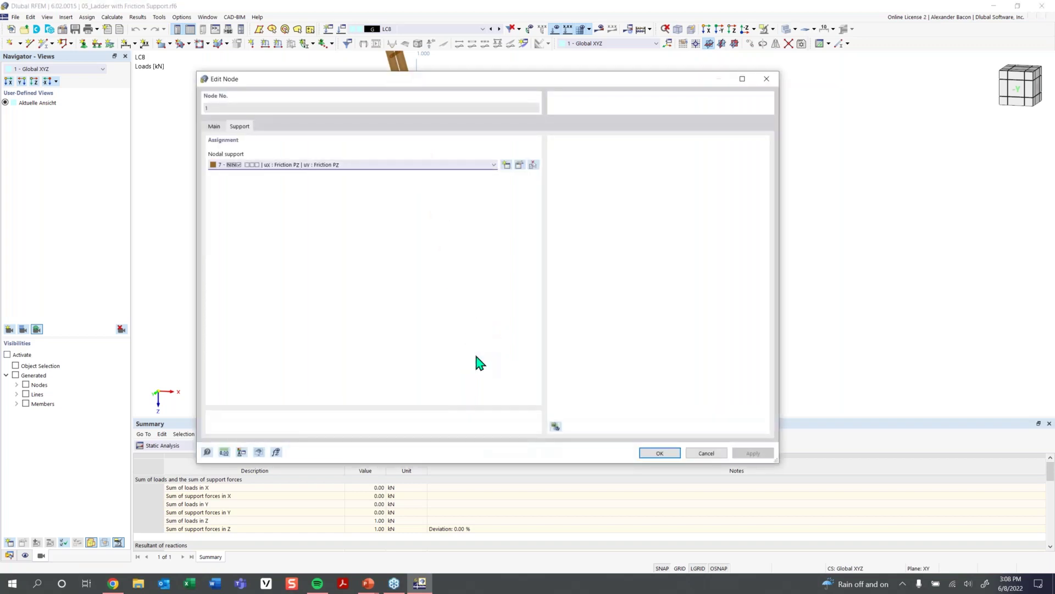
pyautogui.click(520, 166)
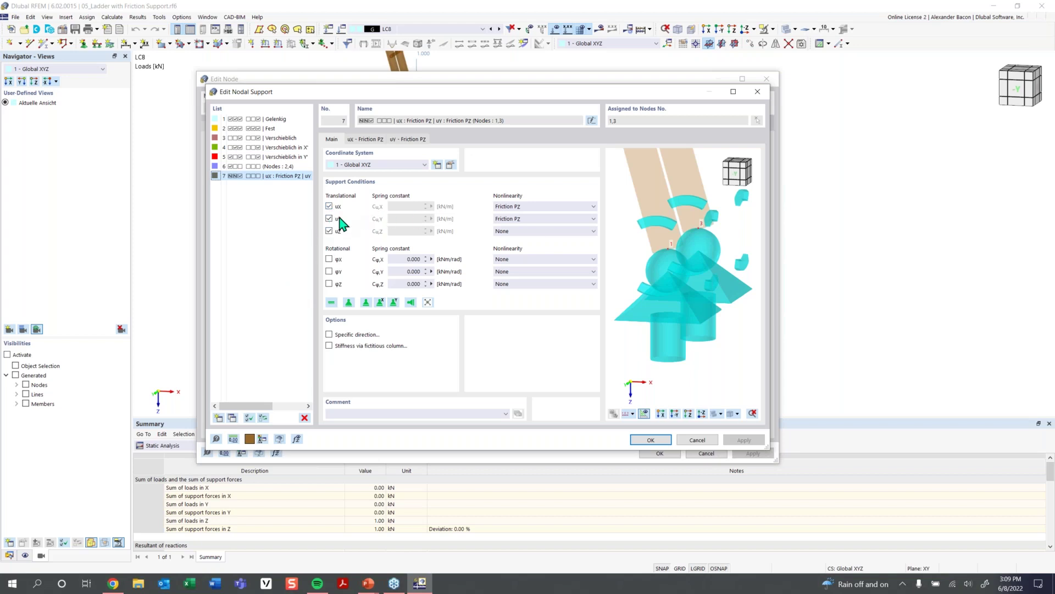
pyautogui.click(514, 219)
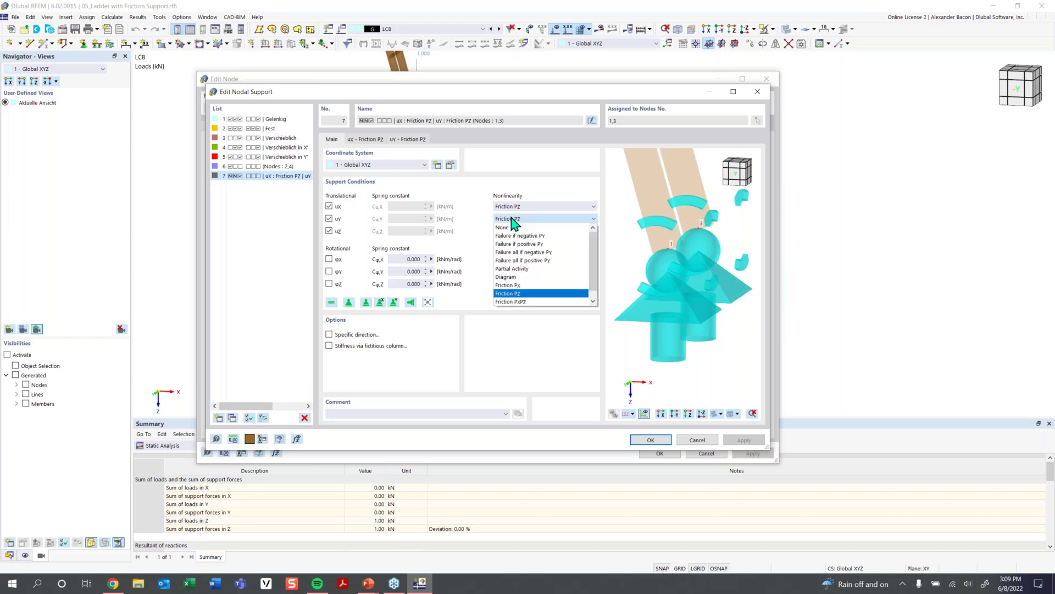
pyautogui.click(514, 220)
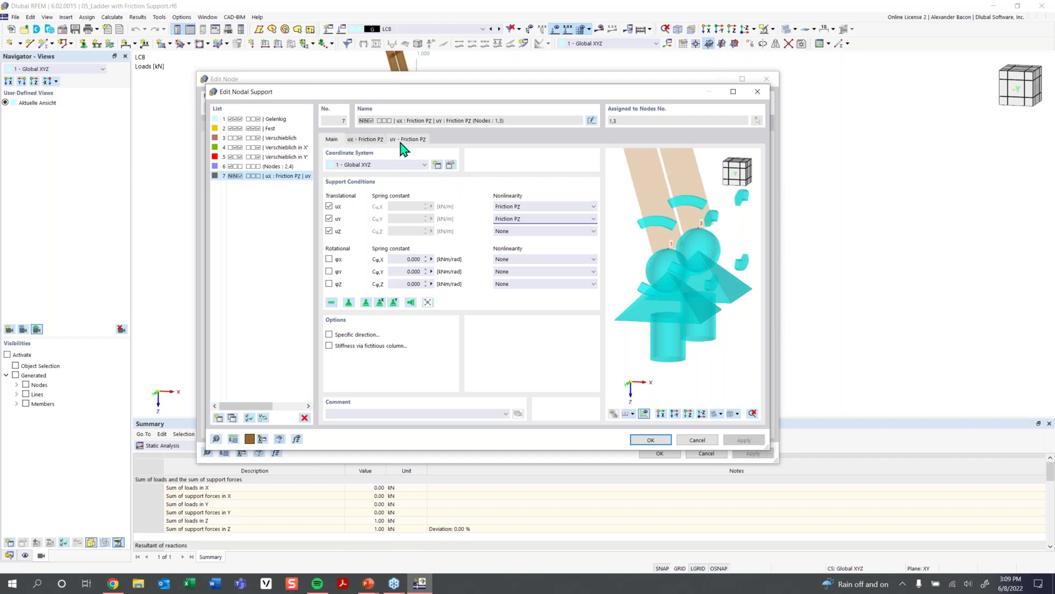
pyautogui.click(367, 141)
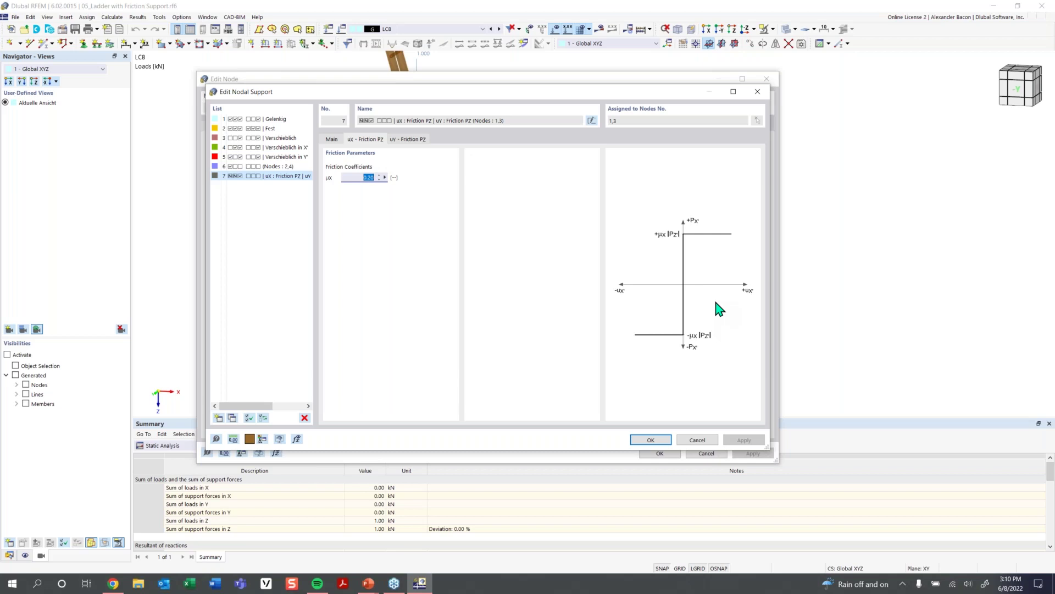
pyautogui.click(646, 440)
pyautogui.click(661, 454)
# - Activate load case LC1, calculate all load cases and show the ladder's global deformation from the side
pyautogui.click(444, 29)
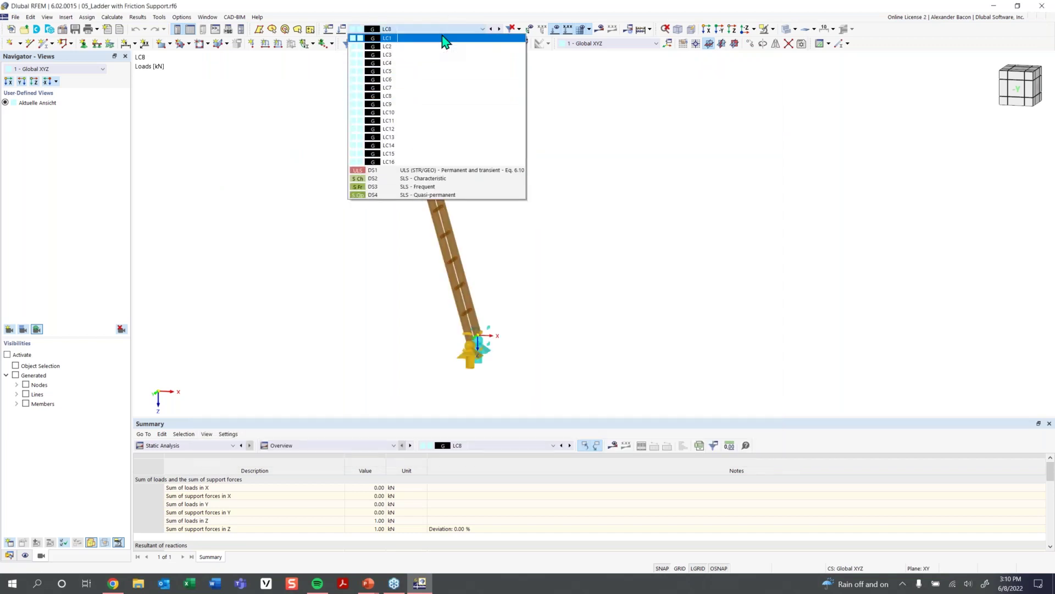
pyautogui.click(445, 38)
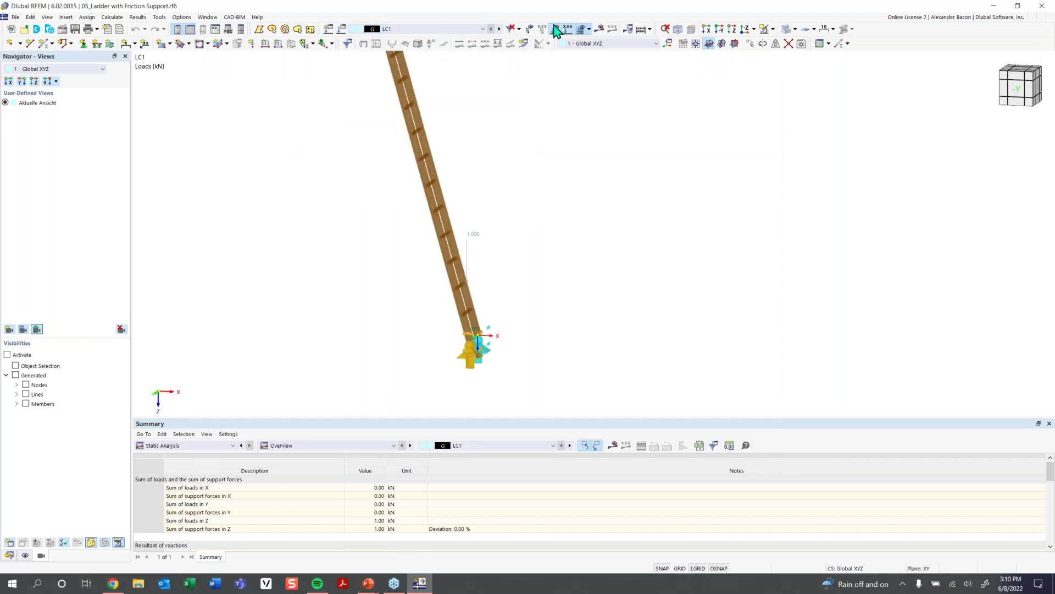
pyautogui.click(641, 29)
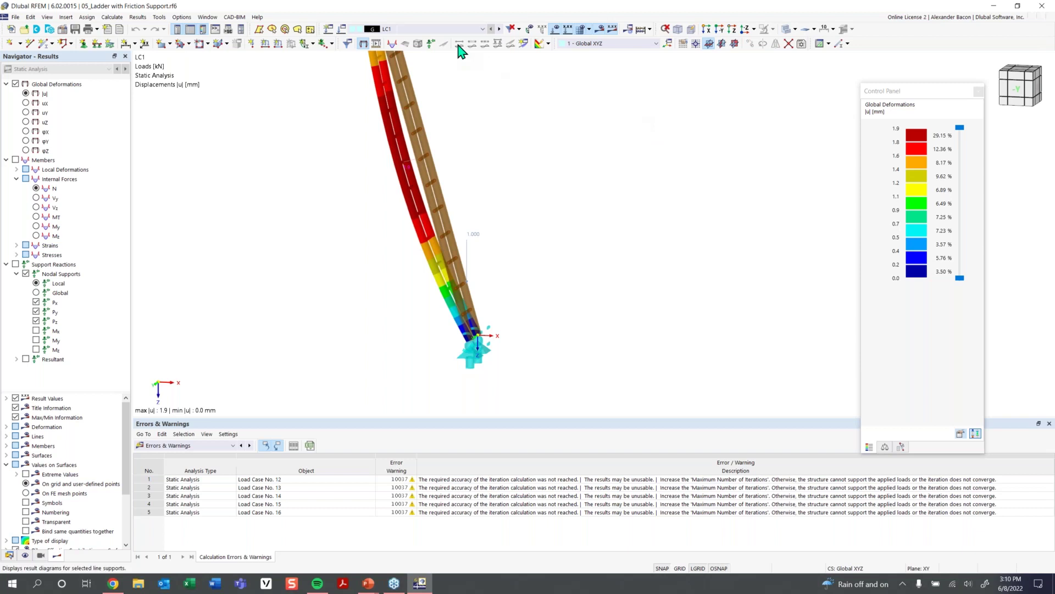
pyautogui.scroll(-3, 488, 110)
pyautogui.keyDown('ctrl'); pyautogui.moveTo(489, 146); pyautogui.dragTo(472, 279, button='middle'); pyautogui.keyUp('ctrl')
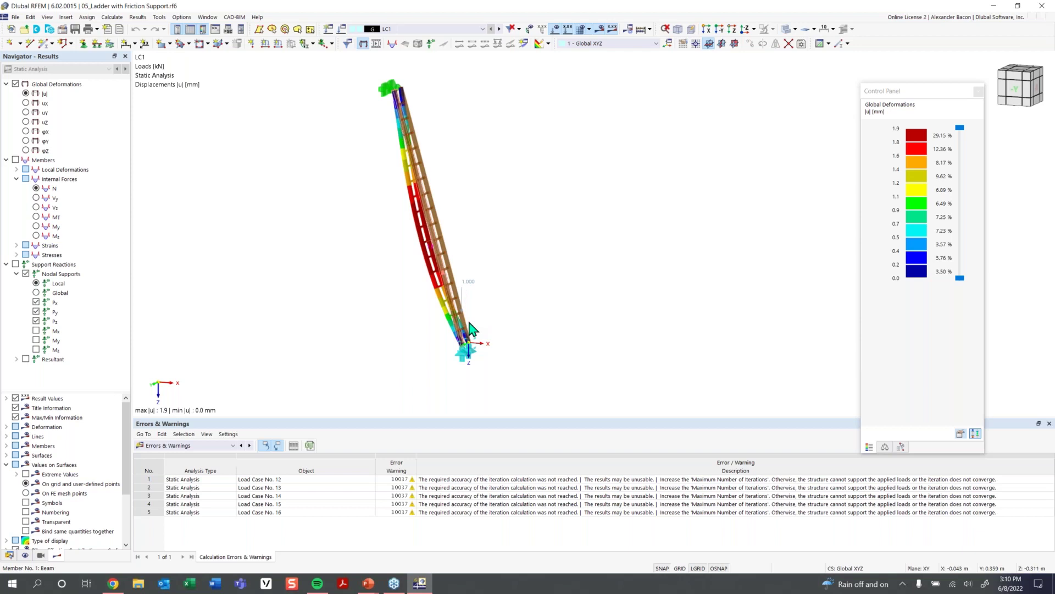
pyautogui.keyDown('ctrl'); pyautogui.moveTo(486, 241); pyautogui.dragTo(514, 237, button='middle'); pyautogui.keyUp('ctrl')
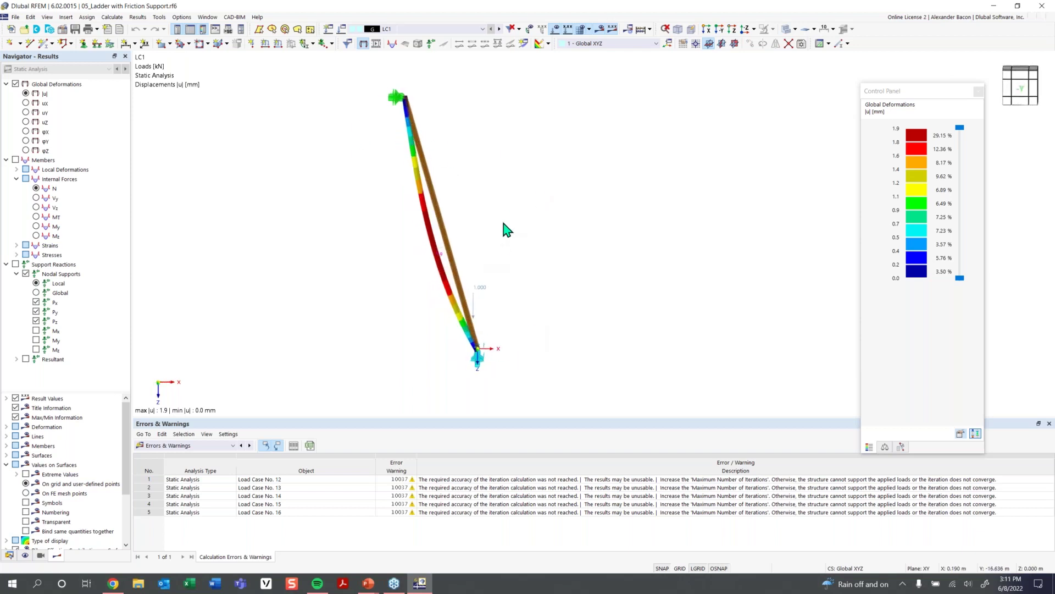
# - Advance to load case LC3 and display the support reactions at the ladder's nodal supports
pyautogui.click(500, 29)
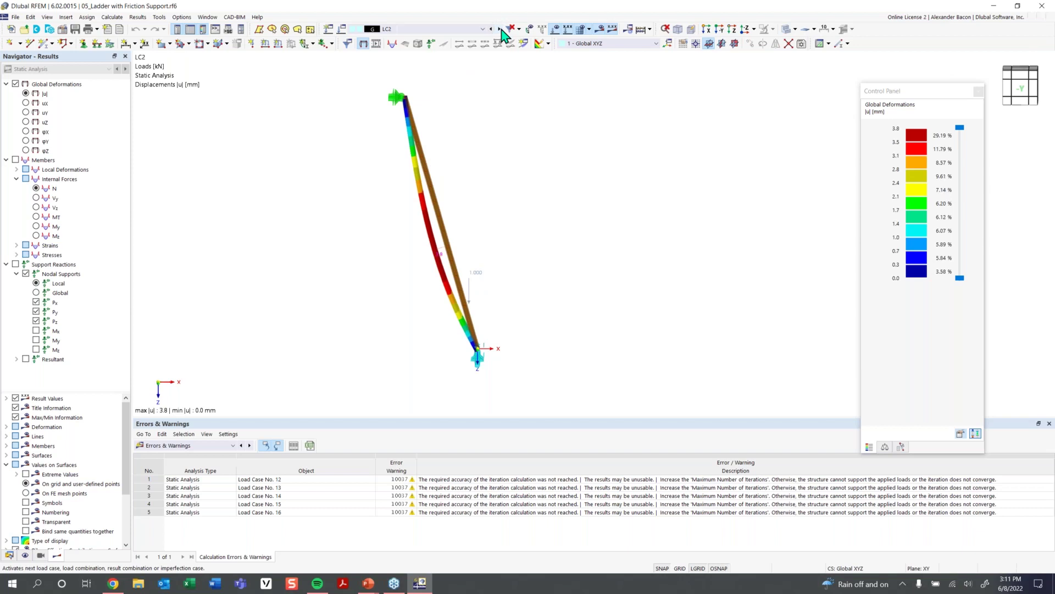
pyautogui.click(500, 29)
pyautogui.click(15, 264)
pyautogui.scroll(1, 531, 355)
pyautogui.scroll(-1, 530, 356)
pyautogui.scroll(-1, 488, 352)
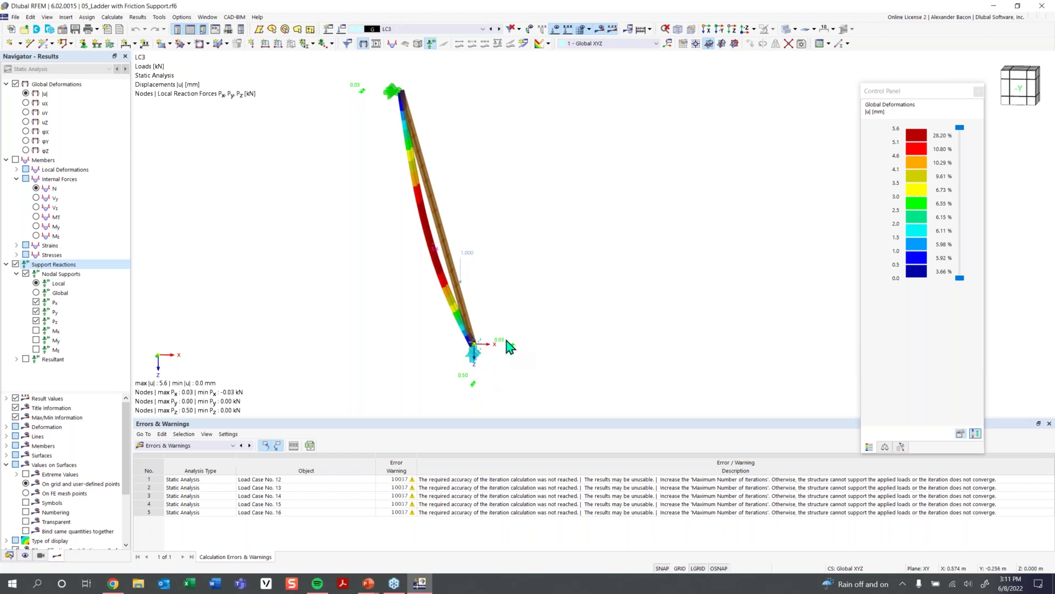
# - Step through the load cases from LC4 to LC12, examining the ladder's deformation and the reactions at both supports
pyautogui.click(499, 29)
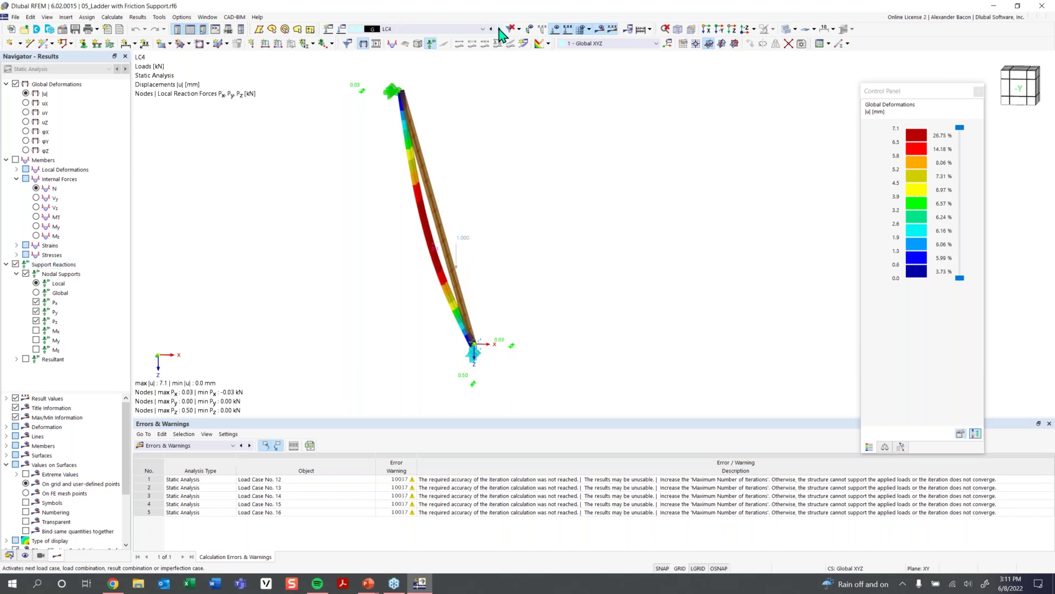
pyautogui.click(499, 29)
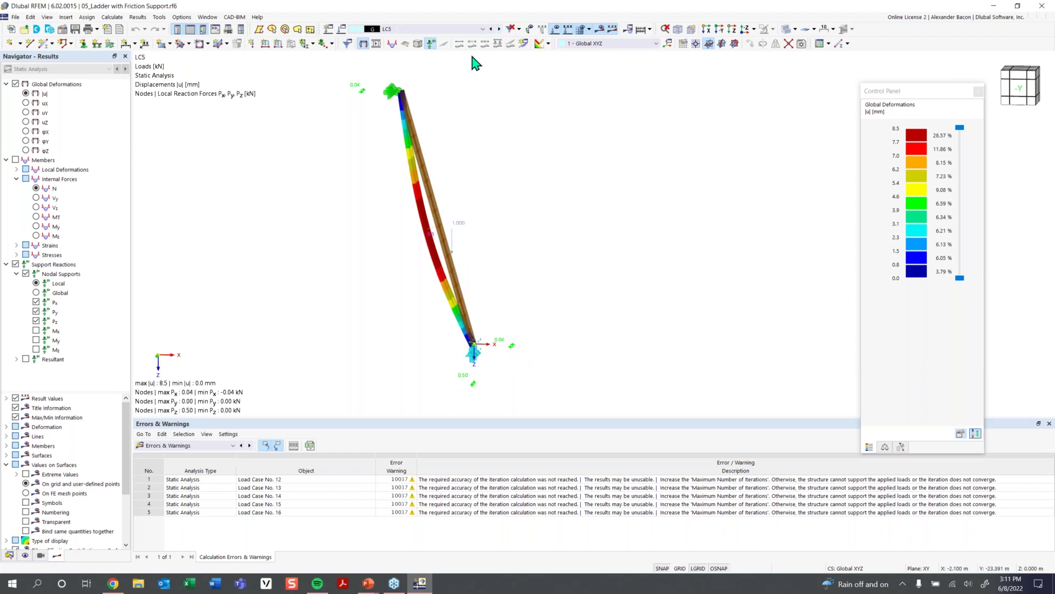
pyautogui.click(500, 30)
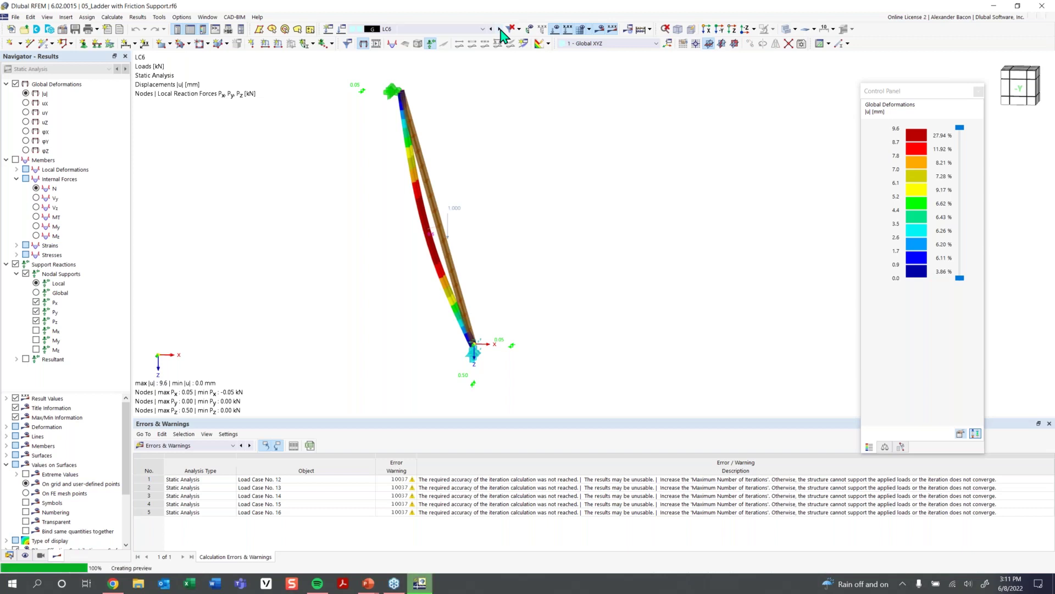
pyautogui.click(501, 30)
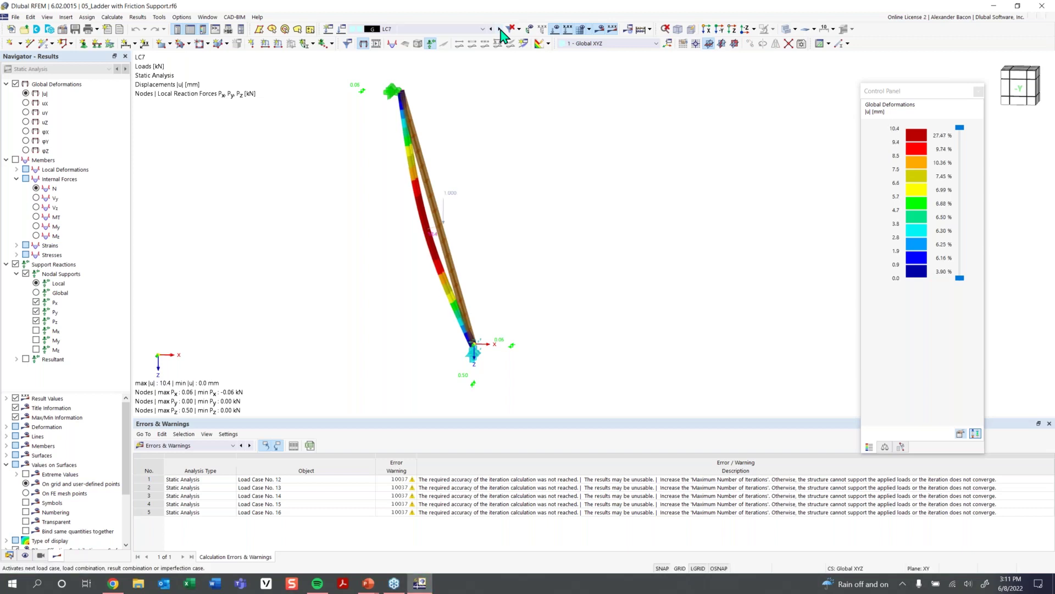
pyautogui.click(500, 29)
pyautogui.click(500, 30)
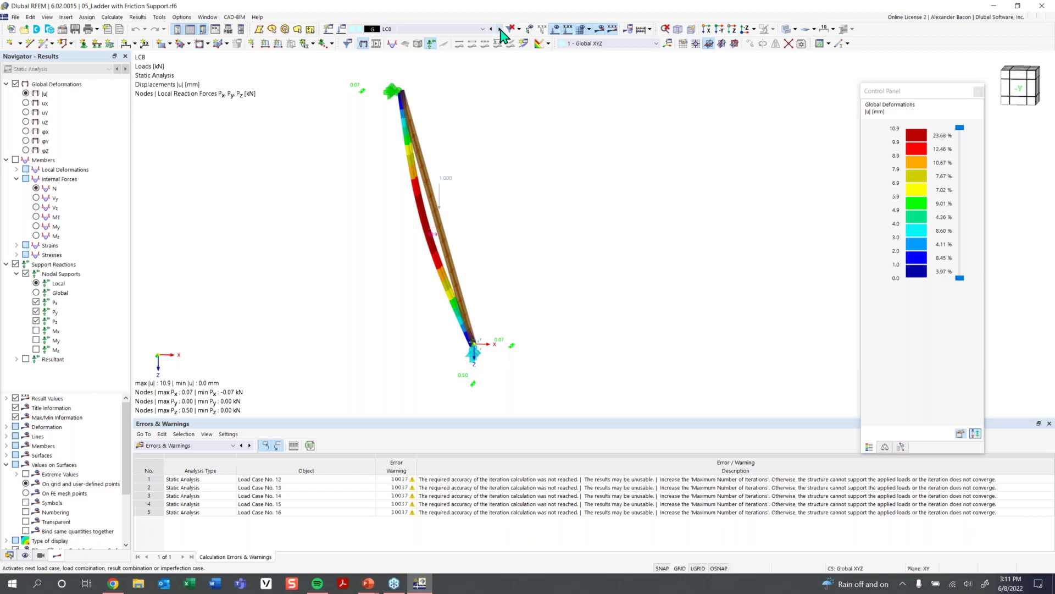
pyautogui.click(501, 30)
pyautogui.click(501, 30)
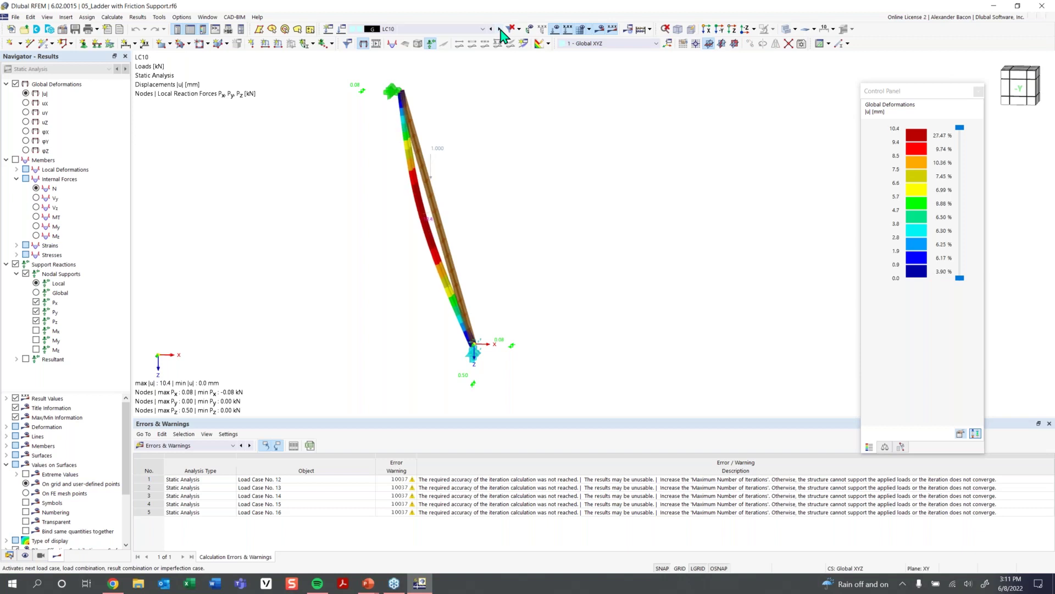
pyautogui.click(500, 29)
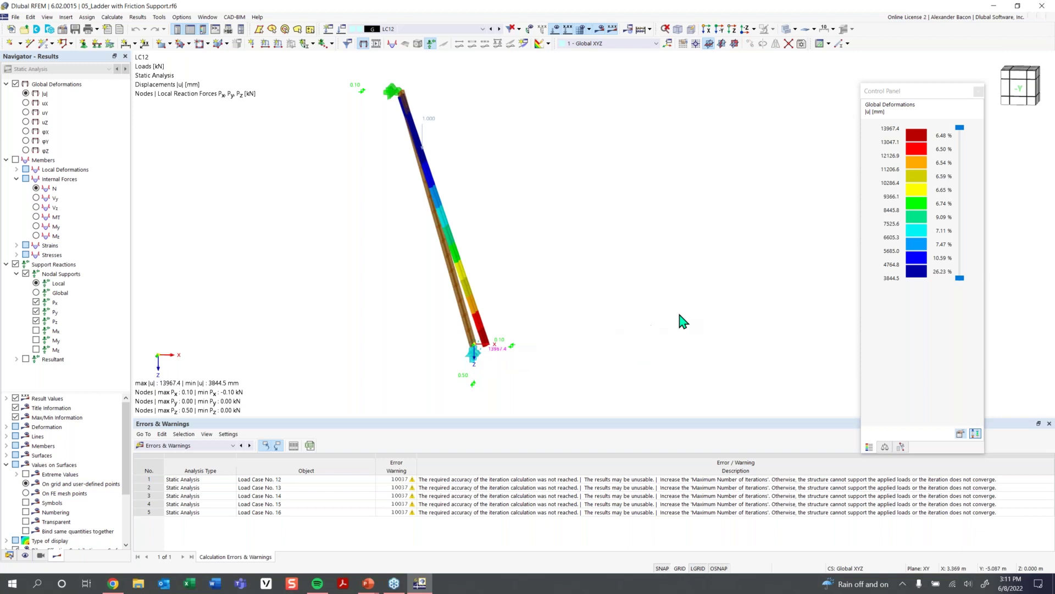
pyautogui.scroll(3, 501, 369)
pyautogui.moveTo(499, 368); pyautogui.dragTo(497, 351, button='middle')
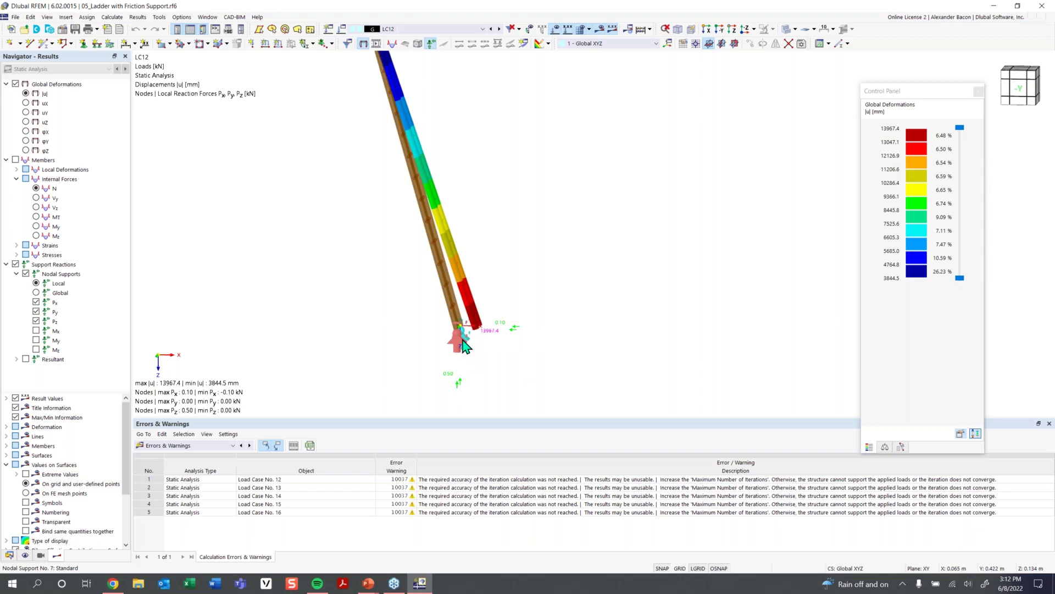
pyautogui.scroll(-2, 483, 271)
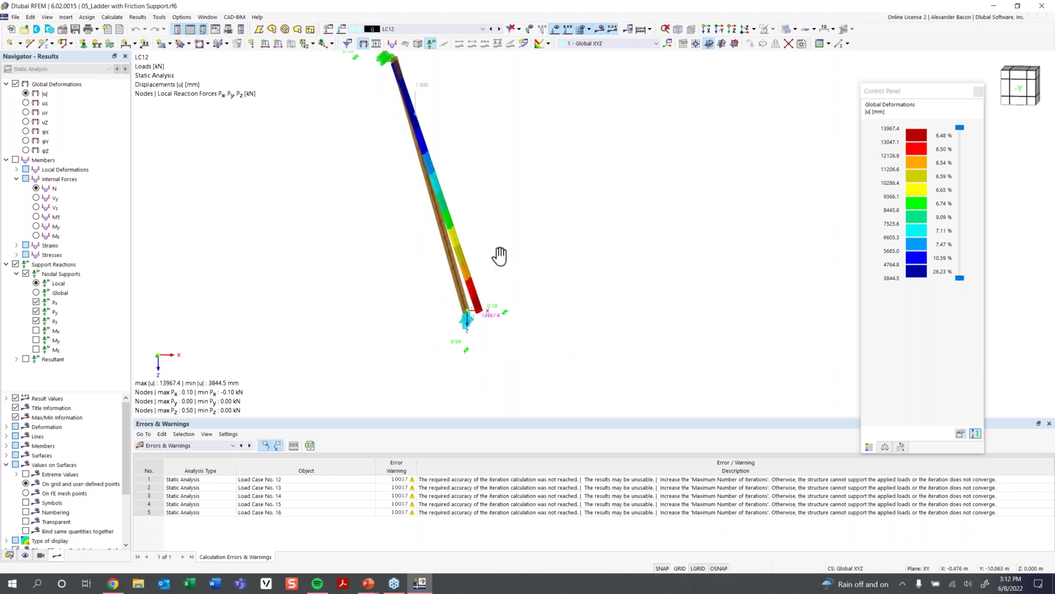
pyautogui.moveTo(500, 255); pyautogui.dragTo(491, 282, button='middle')
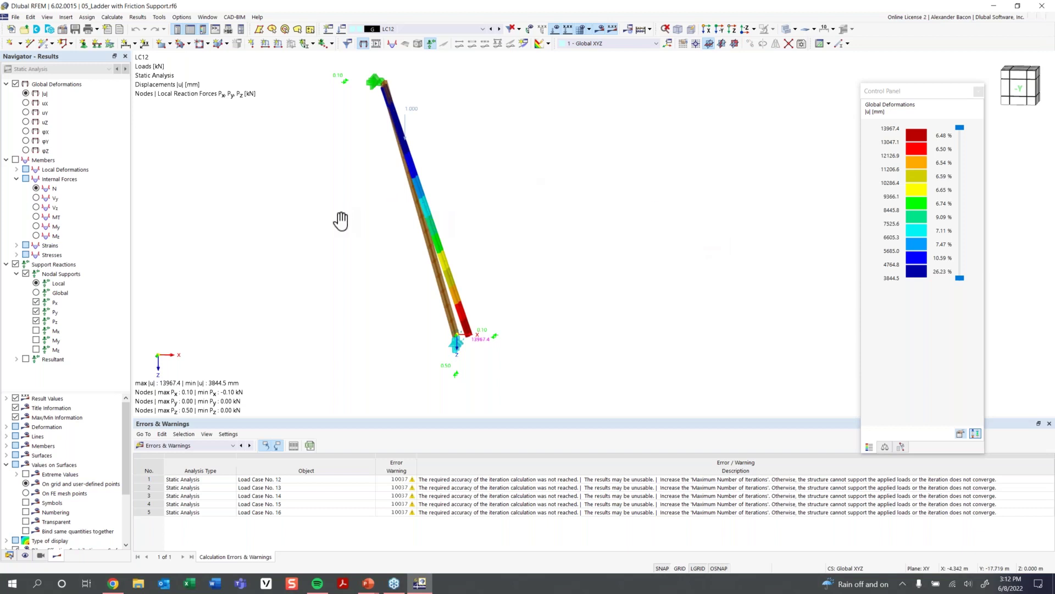
pyautogui.moveTo(335, 217); pyautogui.dragTo(337, 235, button='middle')
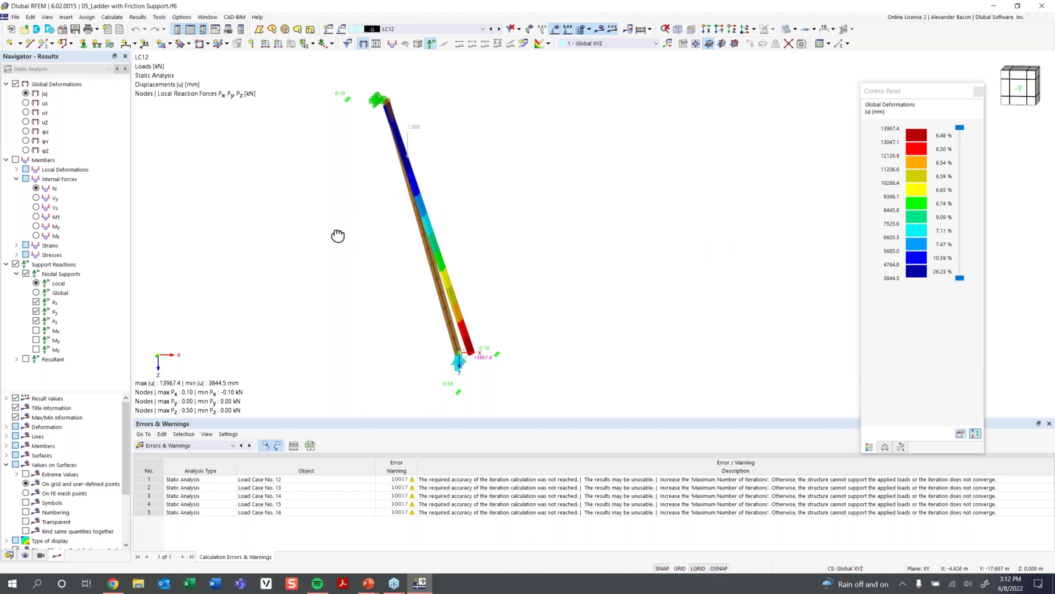
# - Open the model 06_Tension Speciment as Surface Model.rf6 from the Student Training - RFEM 6 folder
pyautogui.click(28, 31)
pyautogui.click(25, 30)
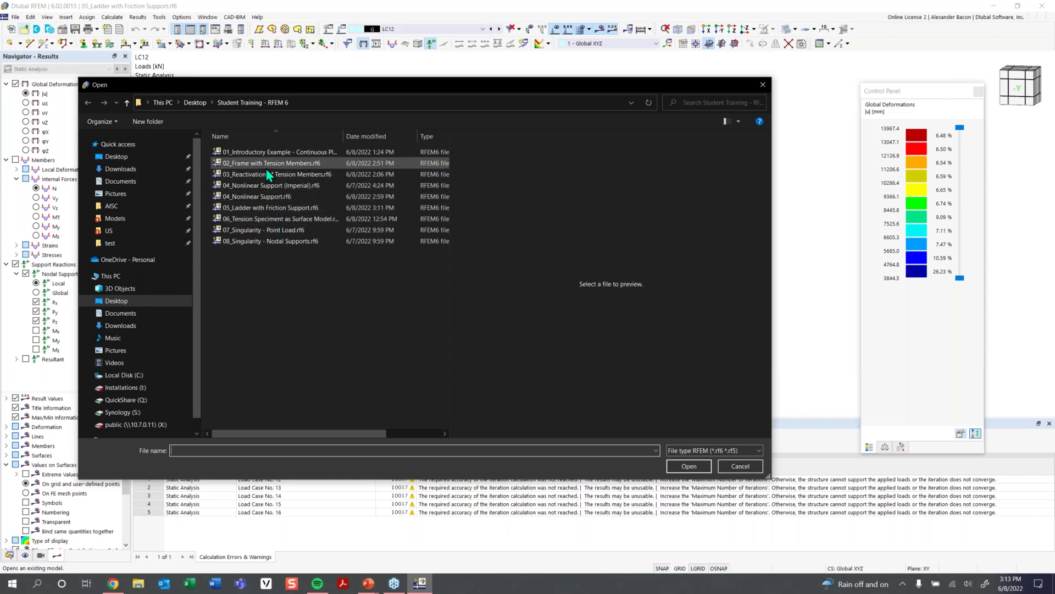
pyautogui.click(276, 220)
pyautogui.click(689, 466)
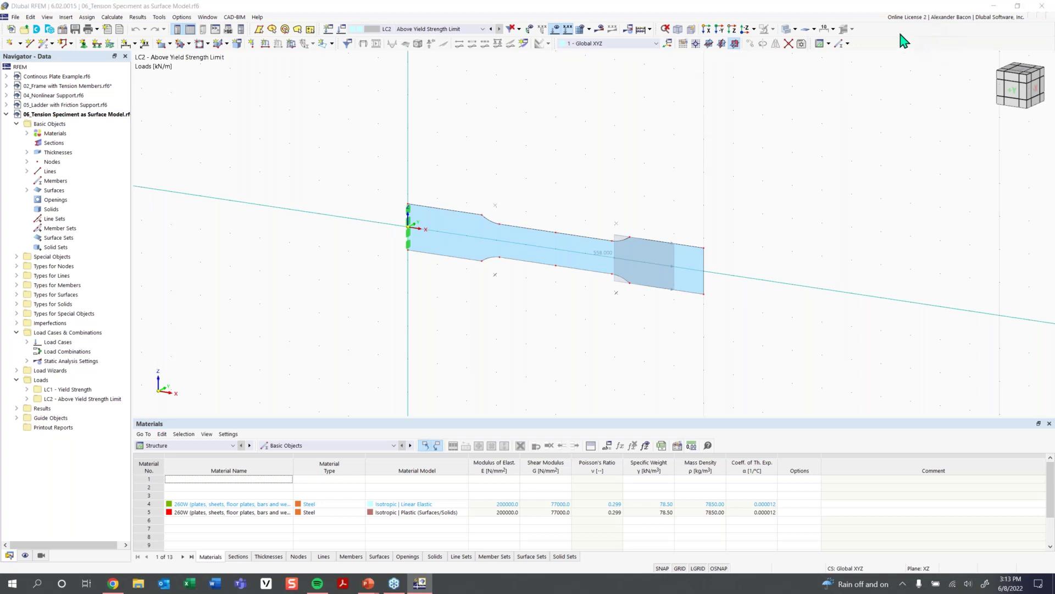
# - Activate load case LC1 - Yield Strength and show the tension specimen face-on along the Y-axis with its loads hidden
pyautogui.click(443, 28)
pyautogui.click(445, 39)
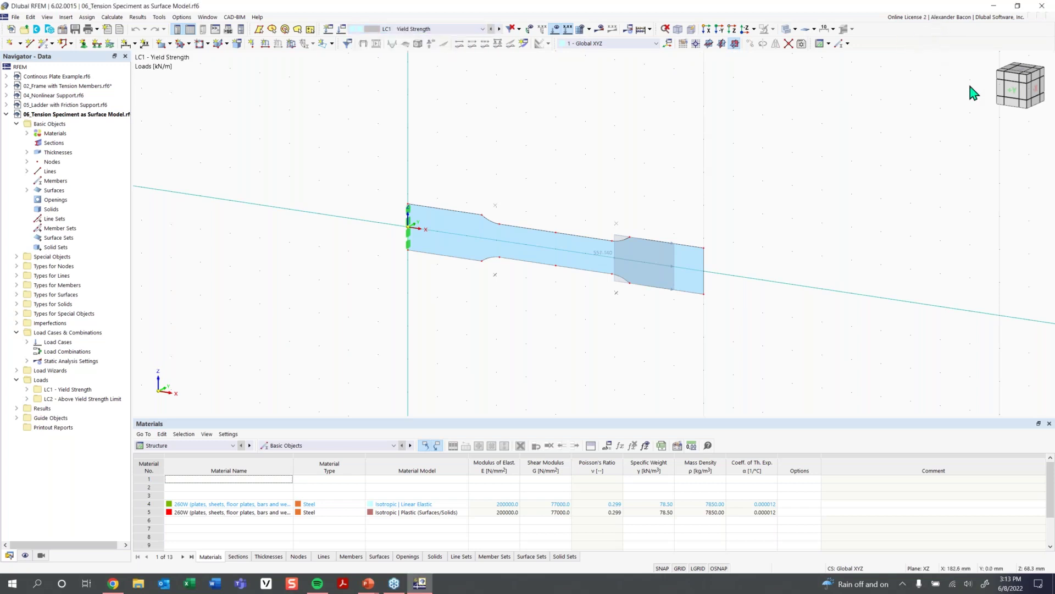
pyautogui.click(1017, 94)
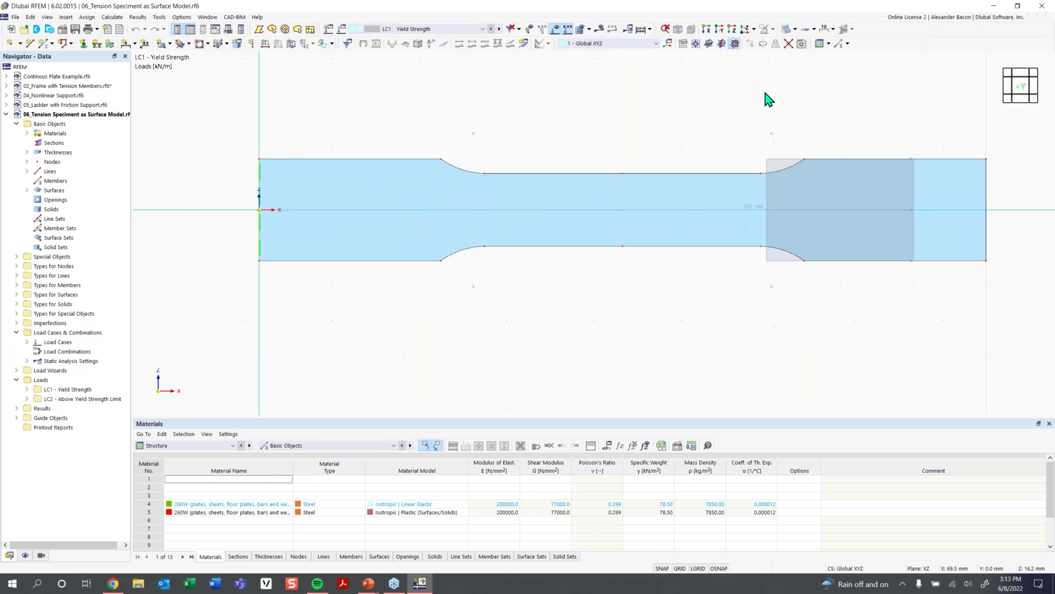
pyautogui.click(555, 32)
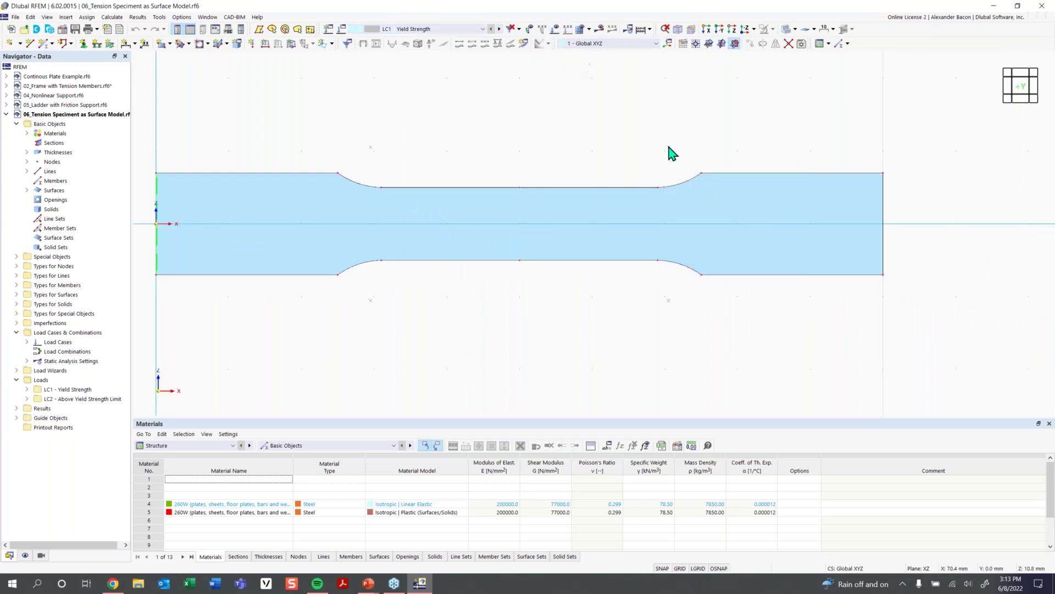
pyautogui.scroll(-1, 669, 148)
pyautogui.moveTo(668, 147); pyautogui.dragTo(669, 158, button='middle')
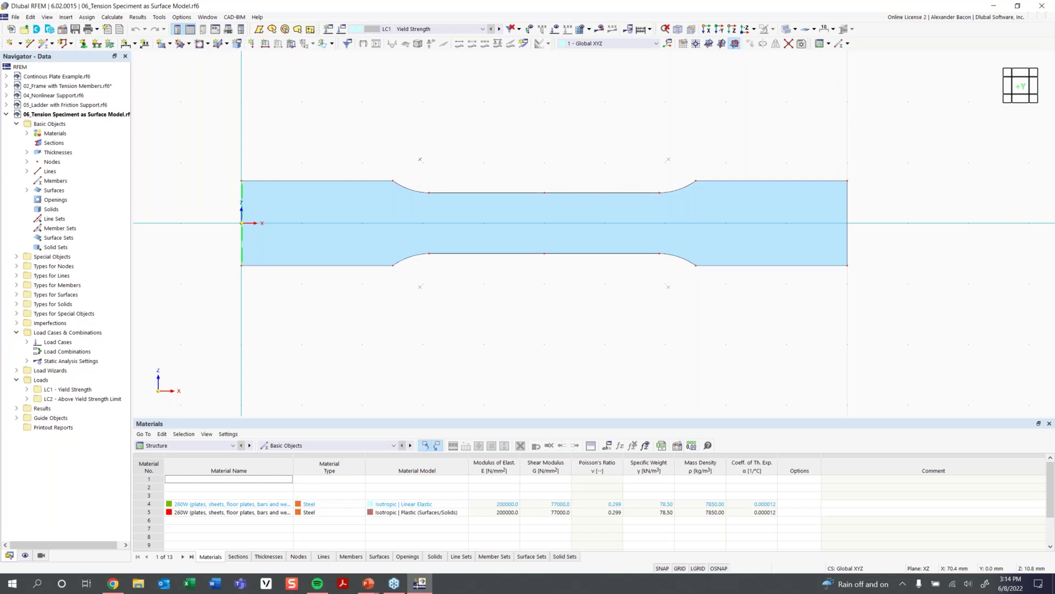
pyautogui.scroll(-1, 582, 165)
pyautogui.moveTo(581, 156); pyautogui.dragTo(552, 171, button='middle')
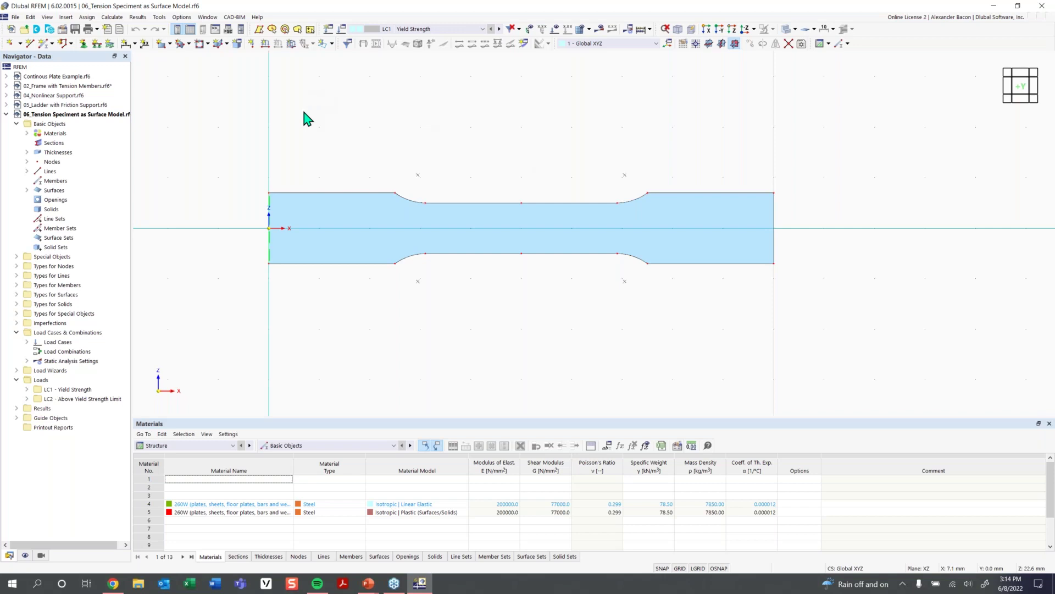
# - Review the add-ons enabled in the base data of the 06_Tension Speciment as Surface Model file
pyautogui.rightClick(64, 115)
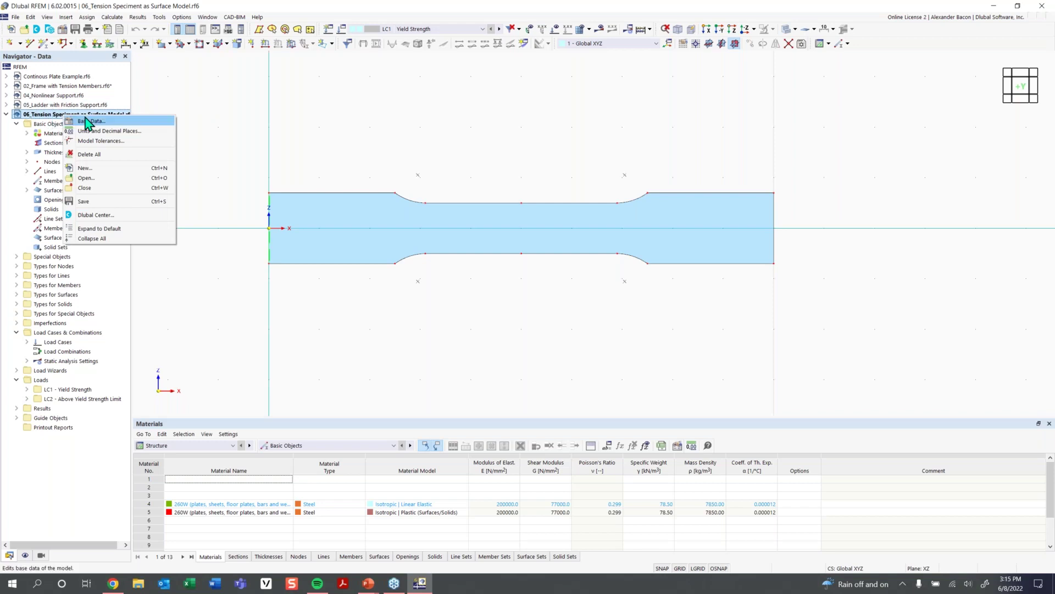
pyautogui.click(88, 121)
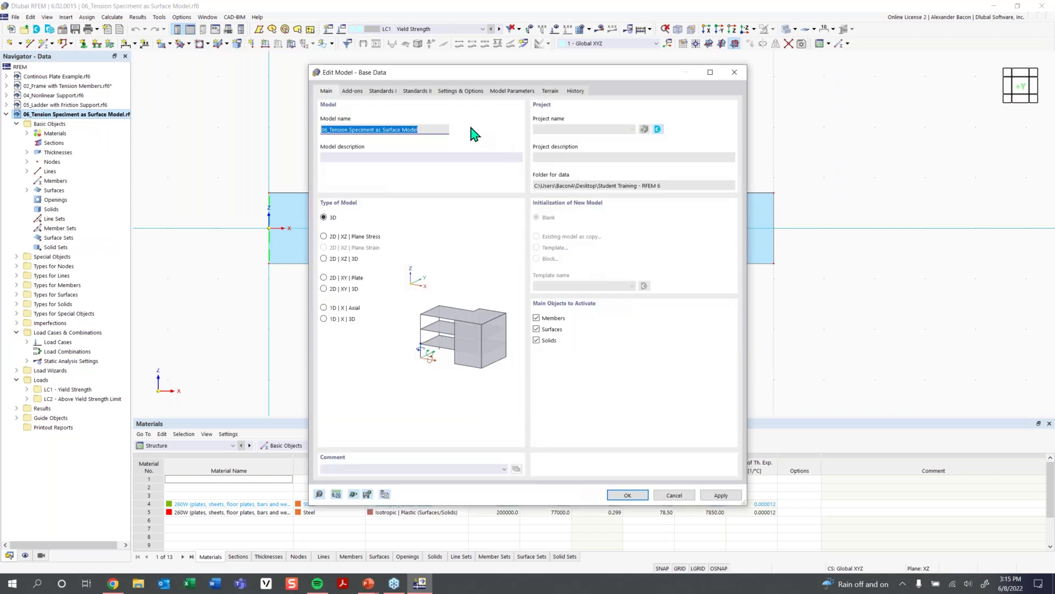
pyautogui.click(357, 93)
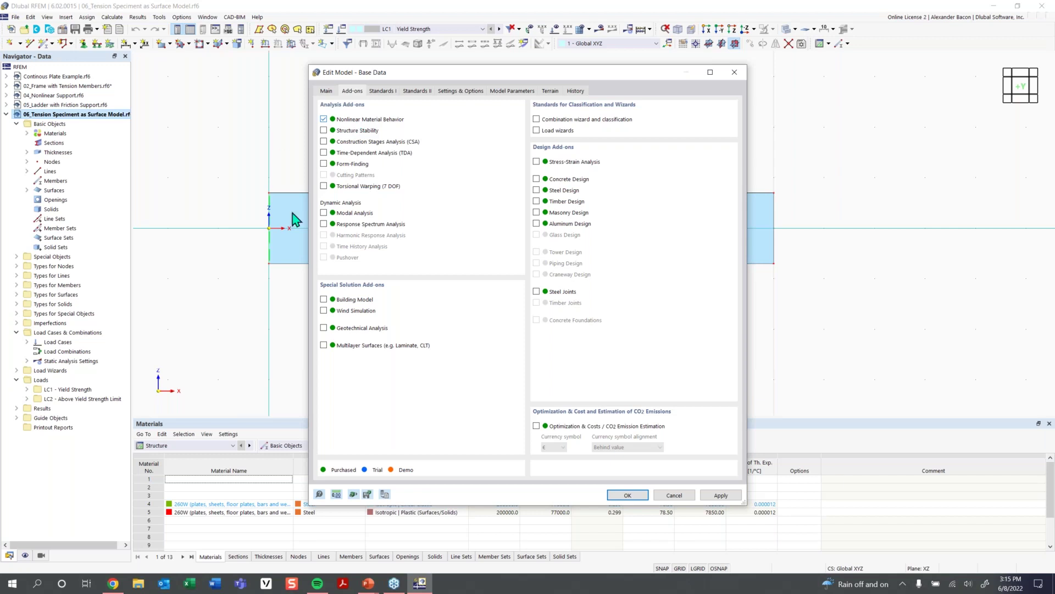
pyautogui.rightClick(901, 584)
pyautogui.click(903, 584)
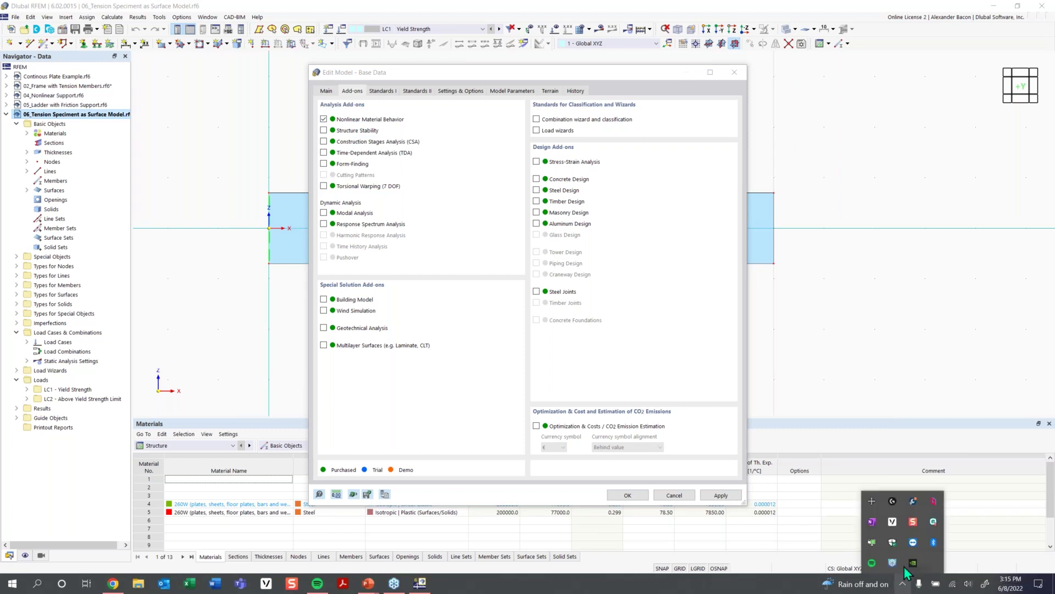
pyautogui.rightClick(891, 526)
pyautogui.click(912, 550)
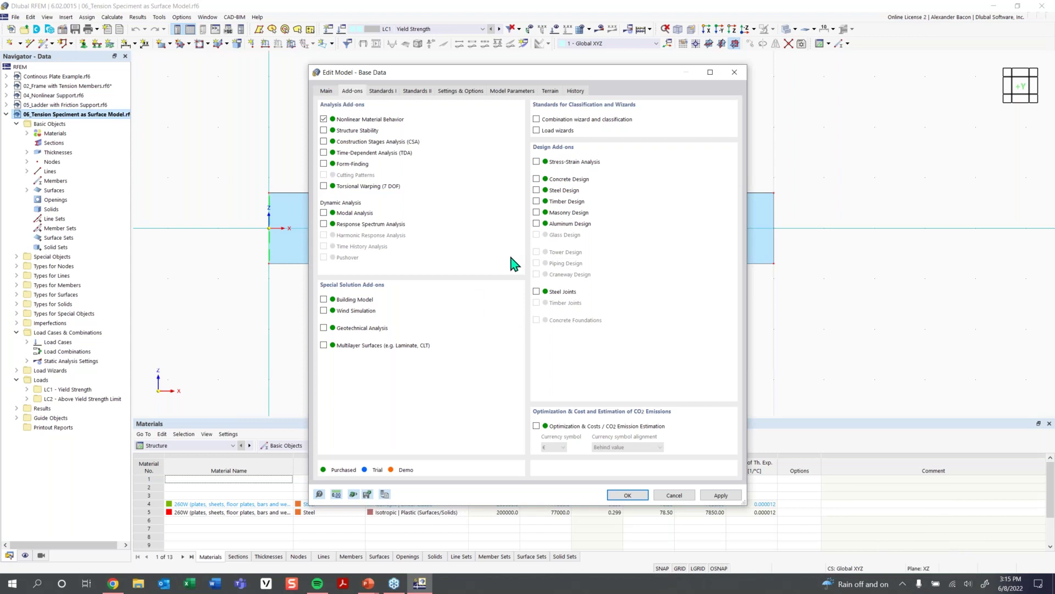
# - Accept the base data and assign the Isotropic | Linear Elastic 260W material to the specimen surface, allowing existing results to be deleted
pyautogui.click(627, 495)
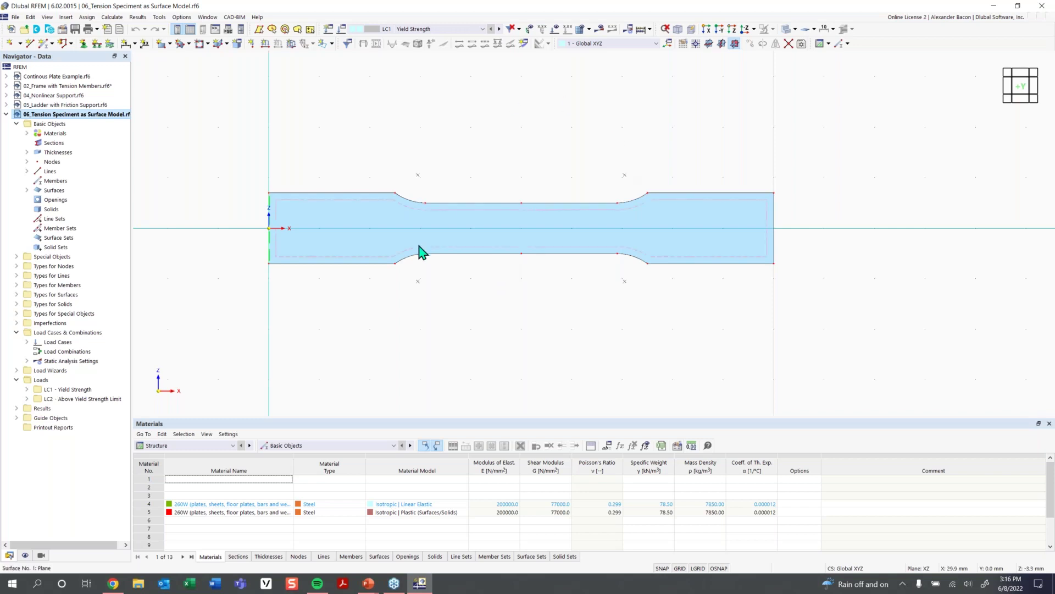
pyautogui.doubleClick(431, 227)
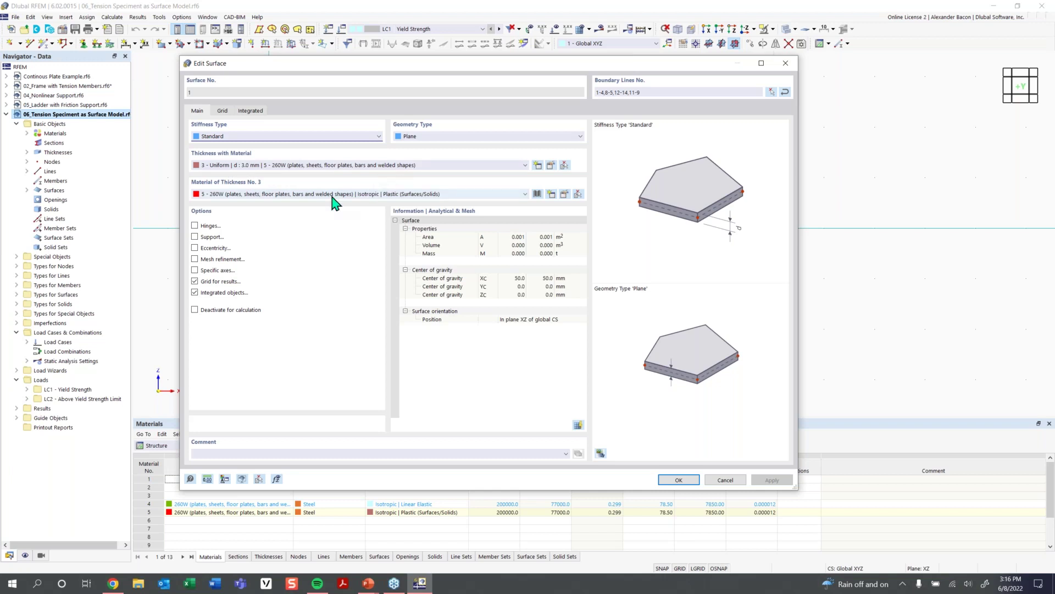
pyautogui.click(267, 195)
pyautogui.click(267, 202)
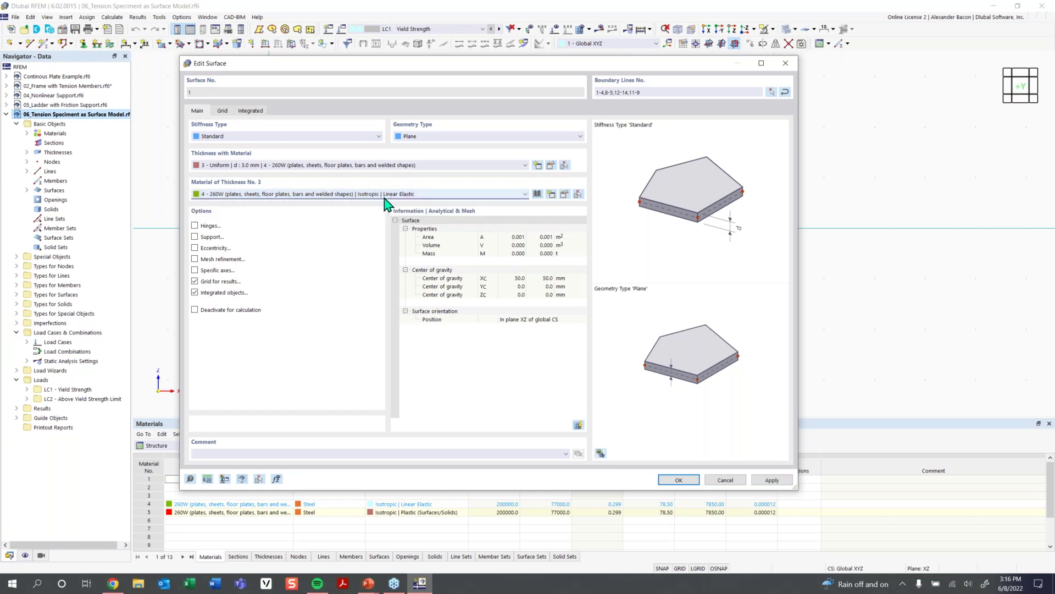
pyautogui.click(419, 196)
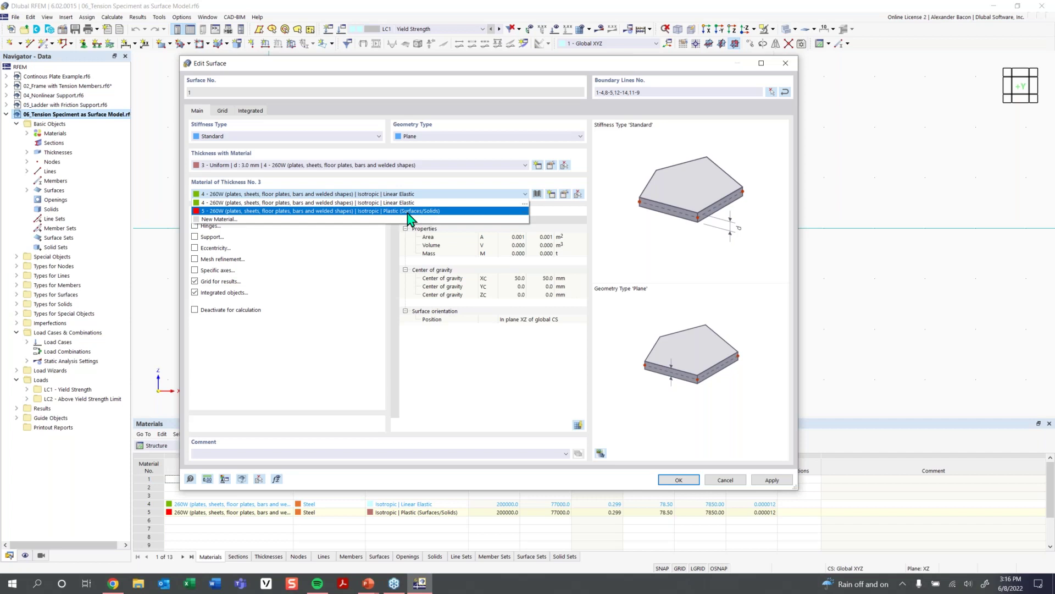
pyautogui.click(411, 203)
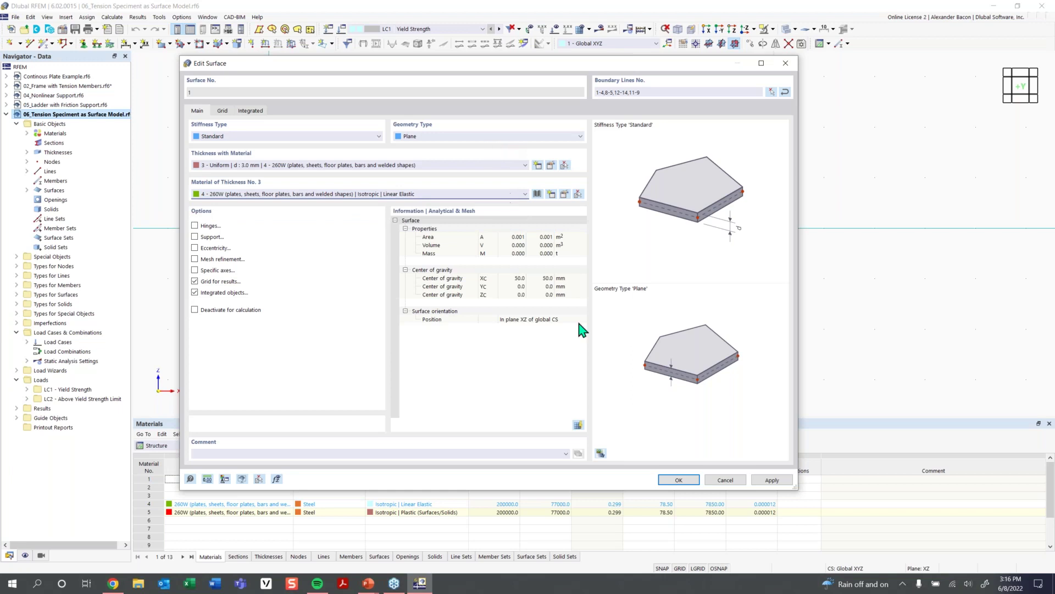
pyautogui.click(679, 480)
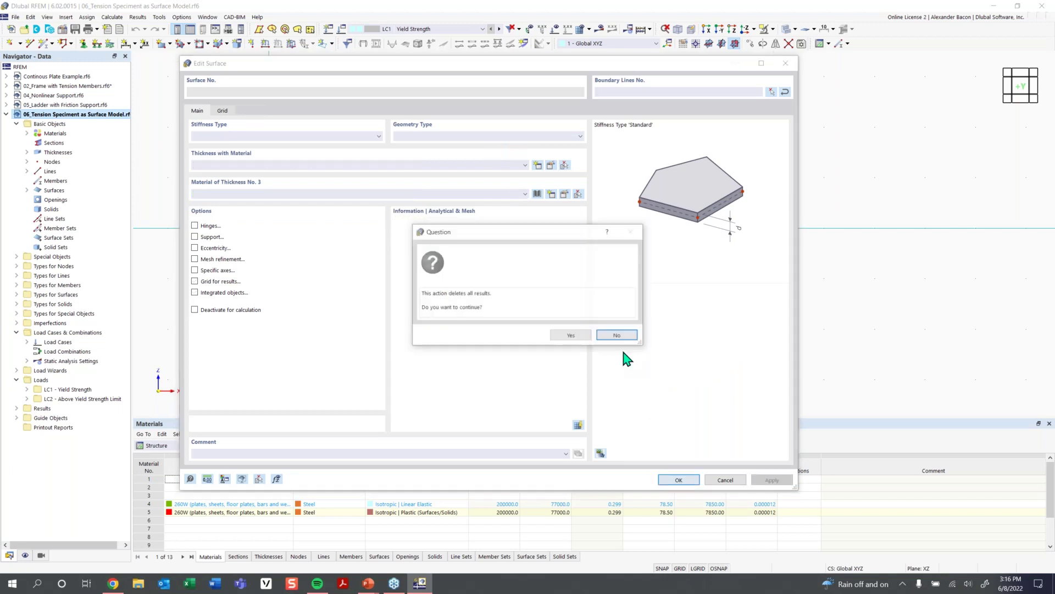
pyautogui.click(570, 337)
pyautogui.scroll(-1, 572, 345)
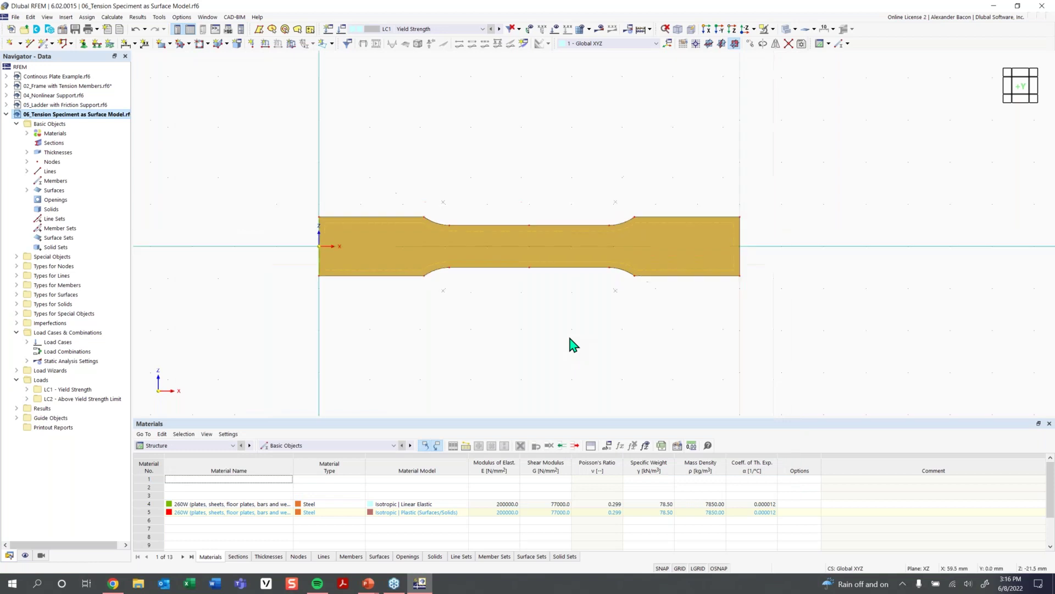
# - Expand the model's materials and select the linear elastic 260W material to check its full designation
pyautogui.click(26, 133)
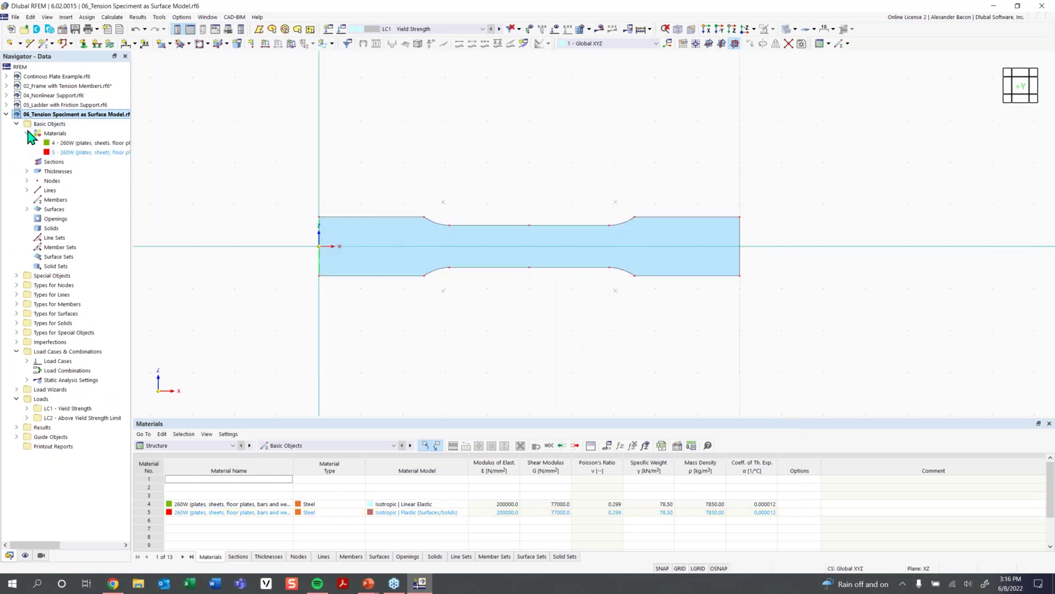
pyautogui.click(71, 143)
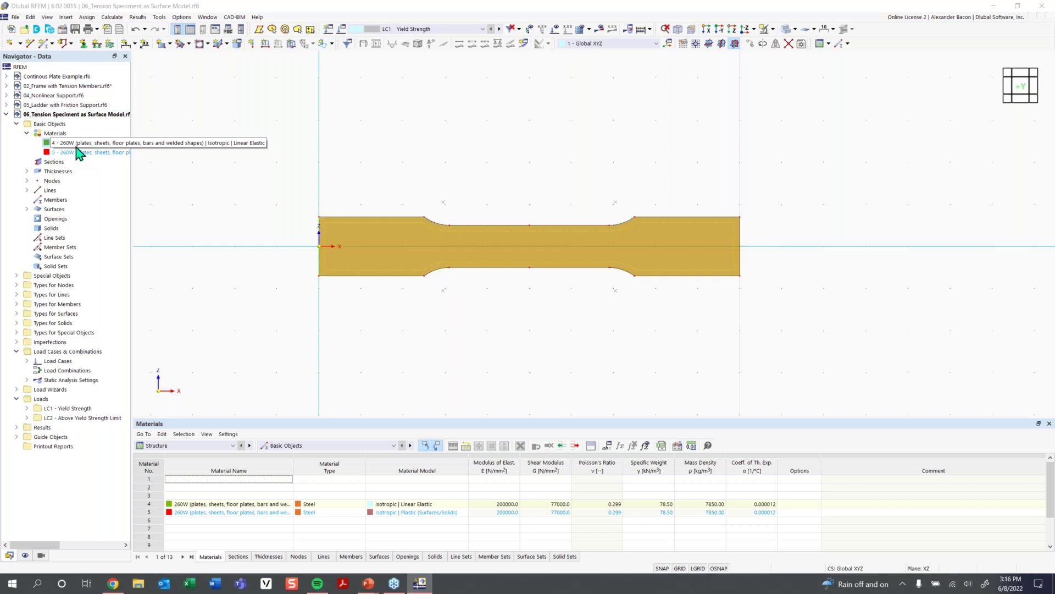
pyautogui.click(433, 172)
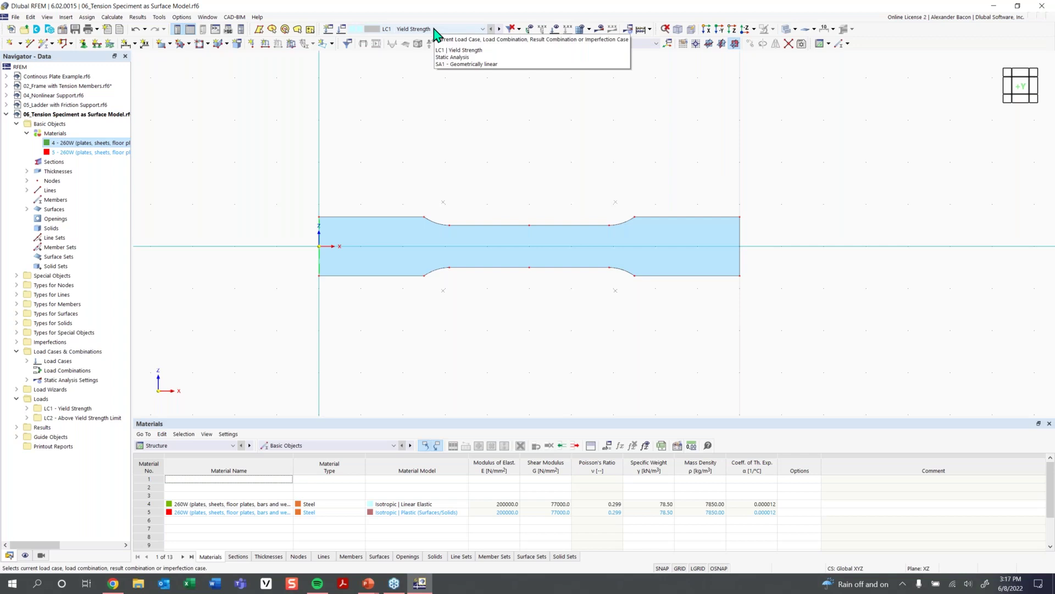
# - Show the LC1 Yield Strength loads on the specimen and calculate the load case
pyautogui.click(555, 28)
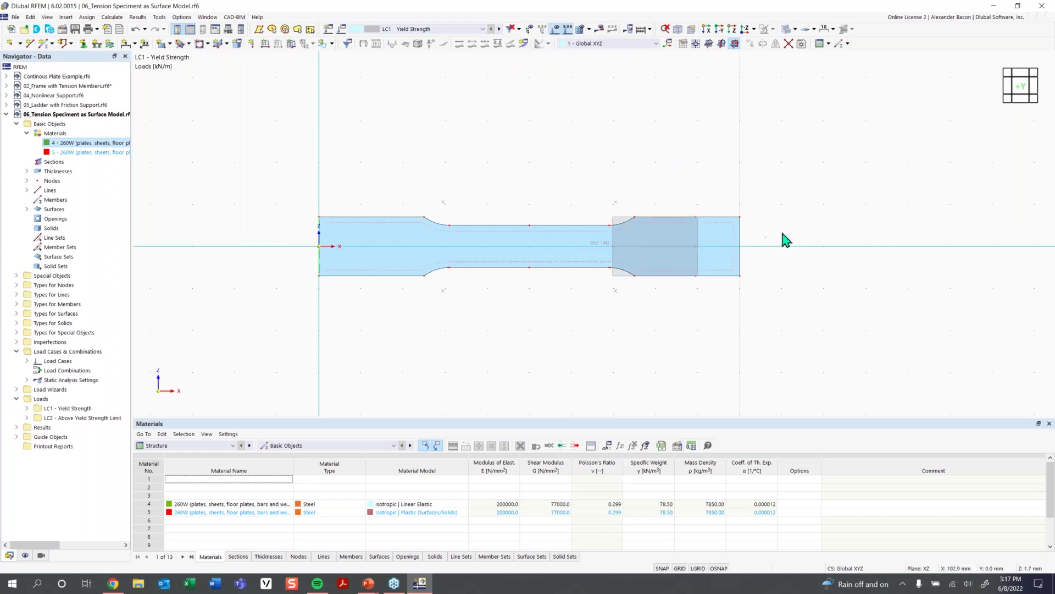
pyautogui.keyDown('ctrl'); pyautogui.moveTo(377, 202); pyautogui.dragTo(352, 217, button='middle'); pyautogui.keyUp('ctrl')
pyautogui.keyDown('ctrl'); pyautogui.moveTo(470, 166); pyautogui.dragTo(566, 162, button='middle'); pyautogui.keyUp('ctrl')
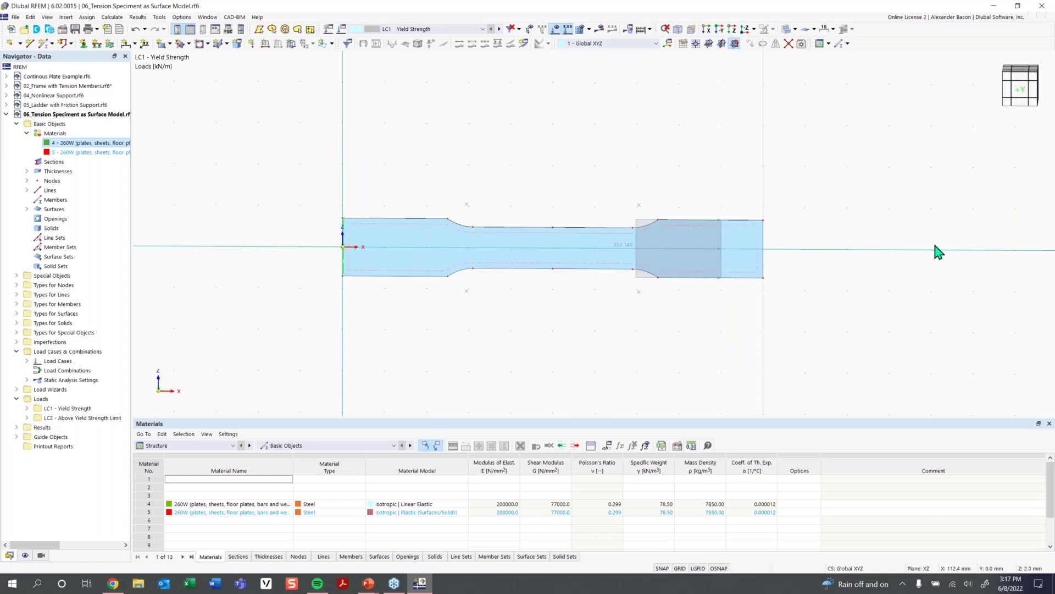
pyautogui.keyDown('ctrl'); pyautogui.moveTo(553, 135); pyautogui.dragTo(829, 254, button='middle'); pyautogui.keyUp('ctrl')
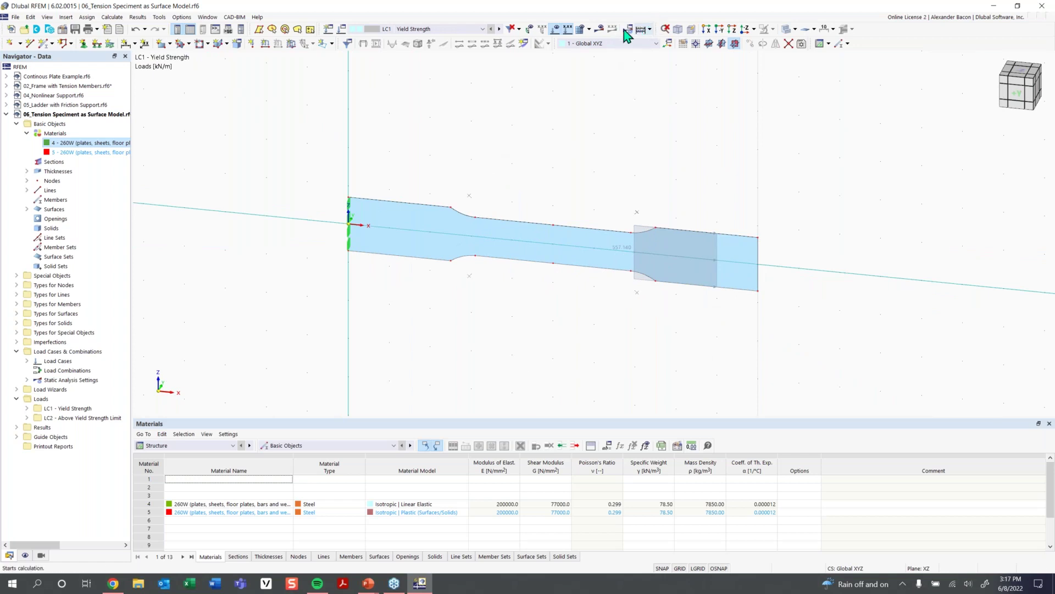
pyautogui.click(638, 31)
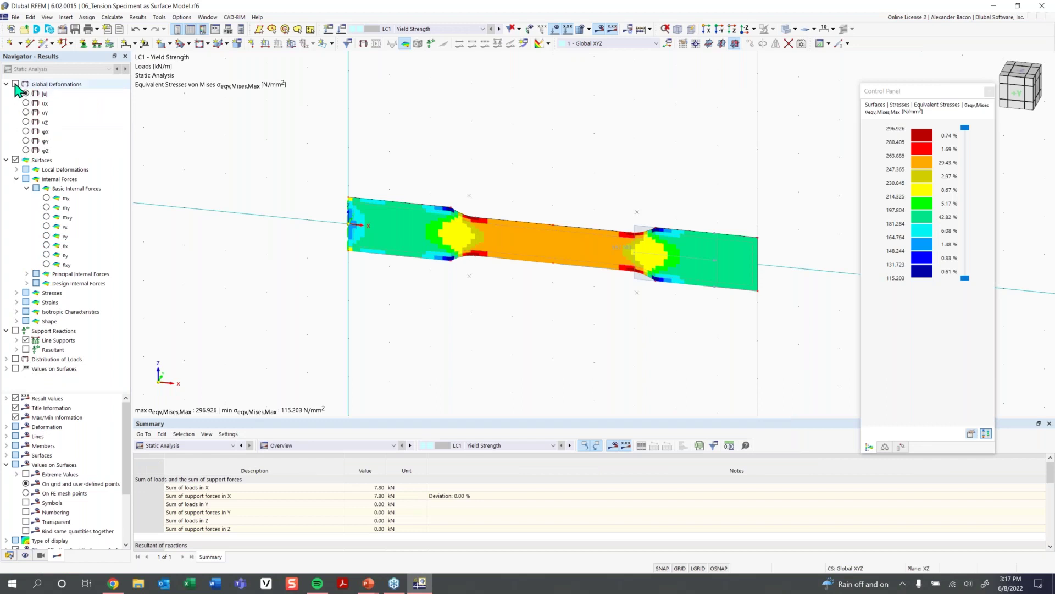
# - Display the global deformations |u| on the specimen and examine its deformed shape
pyautogui.click(15, 84)
pyautogui.moveTo(609, 357); pyautogui.dragTo(521, 364, button='middle')
pyautogui.keyDown('ctrl'); pyautogui.moveTo(521, 364); pyautogui.dragTo(622, 361, button='middle'); pyautogui.keyUp('ctrl')
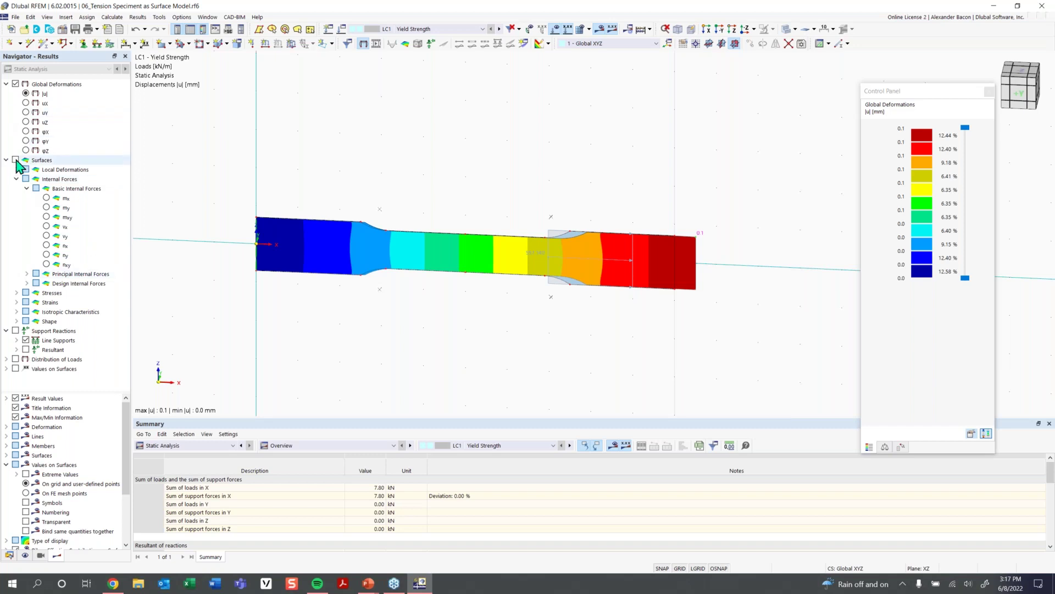
# - Switch back to the surface results and expand the equivalent stresses down to the von Mises components
pyautogui.click(16, 160)
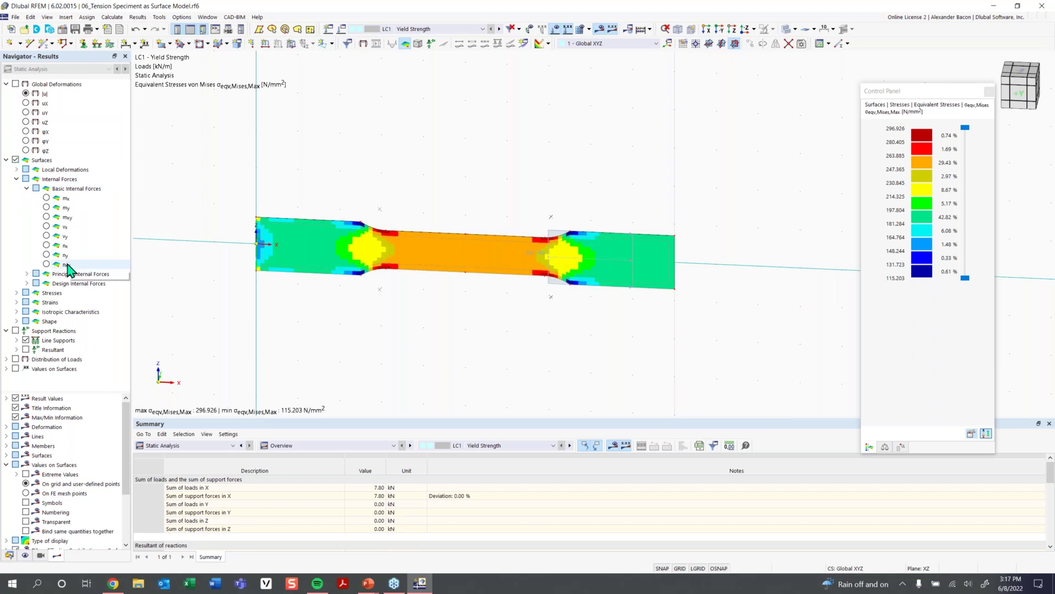
pyautogui.click(17, 293)
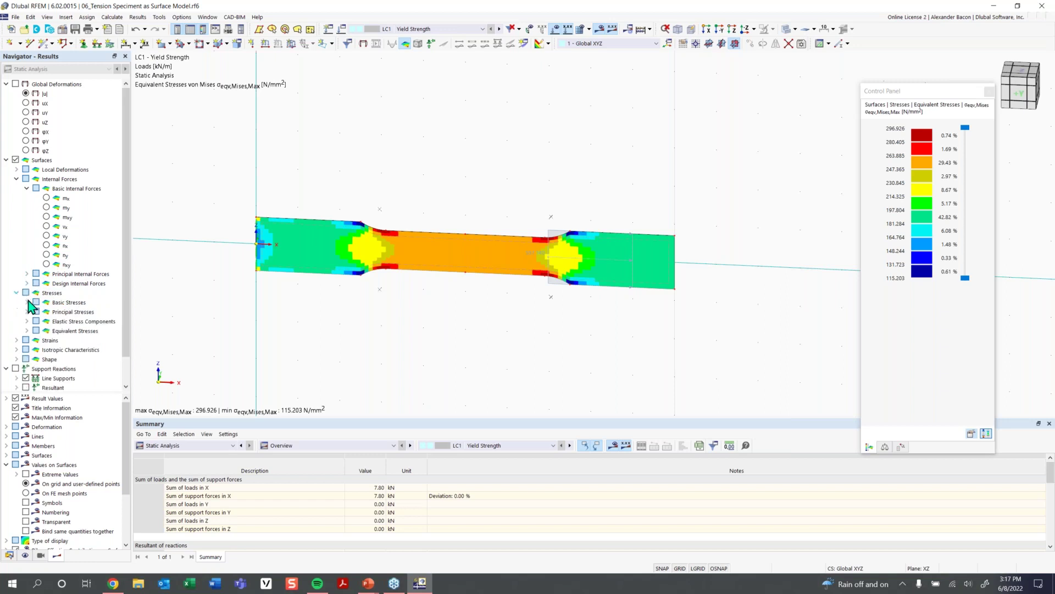
pyautogui.click(27, 331)
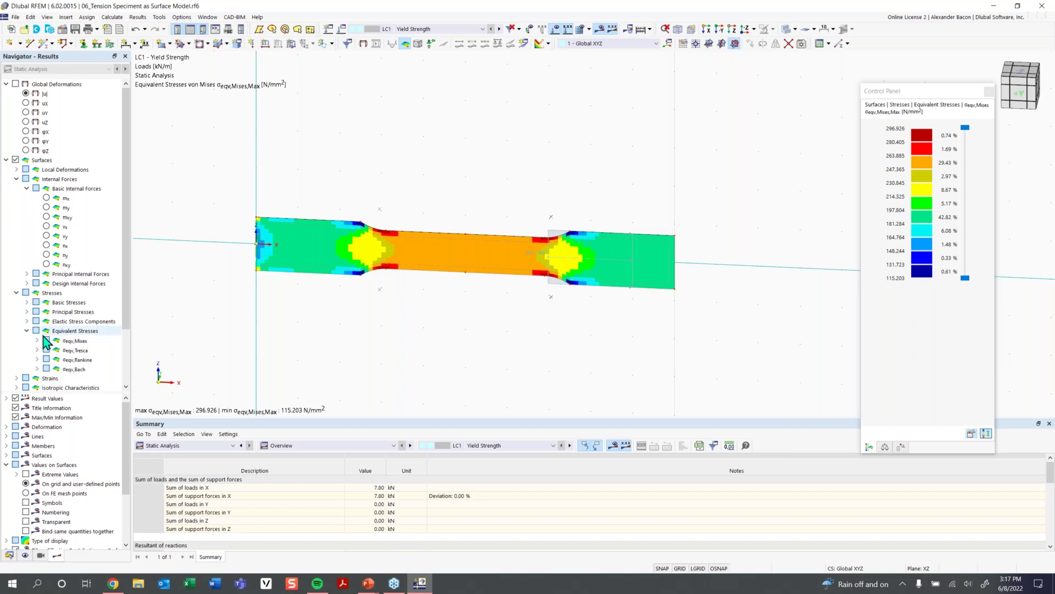
pyautogui.click(37, 341)
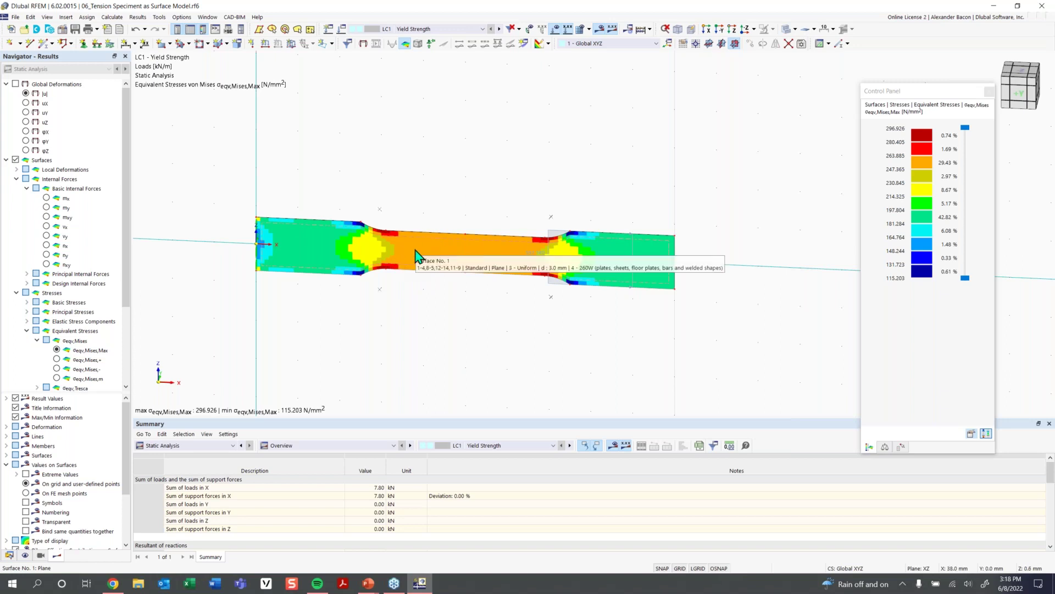
# - Examine the strength values of the 260W material assigned to the specimen surface, leaving the surface and material definitions unedited
pyautogui.doubleClick(416, 255)
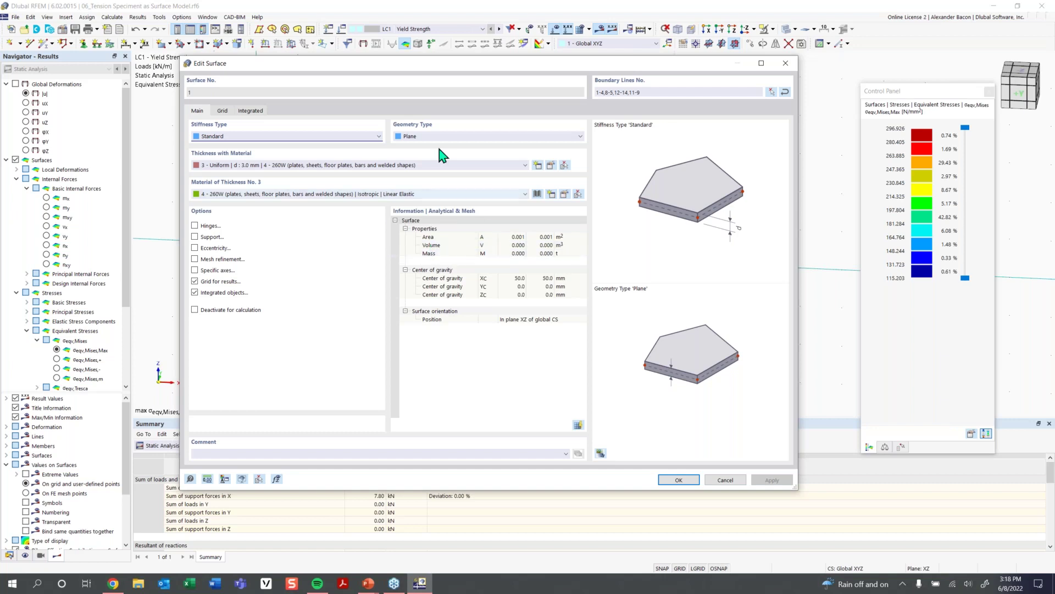
pyautogui.click(565, 195)
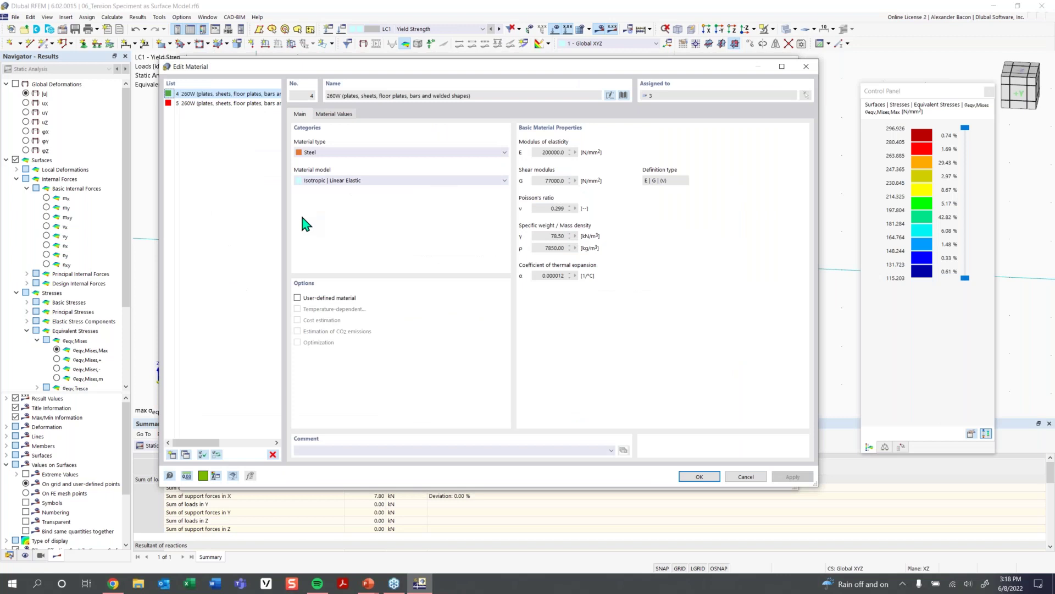
pyautogui.click(336, 116)
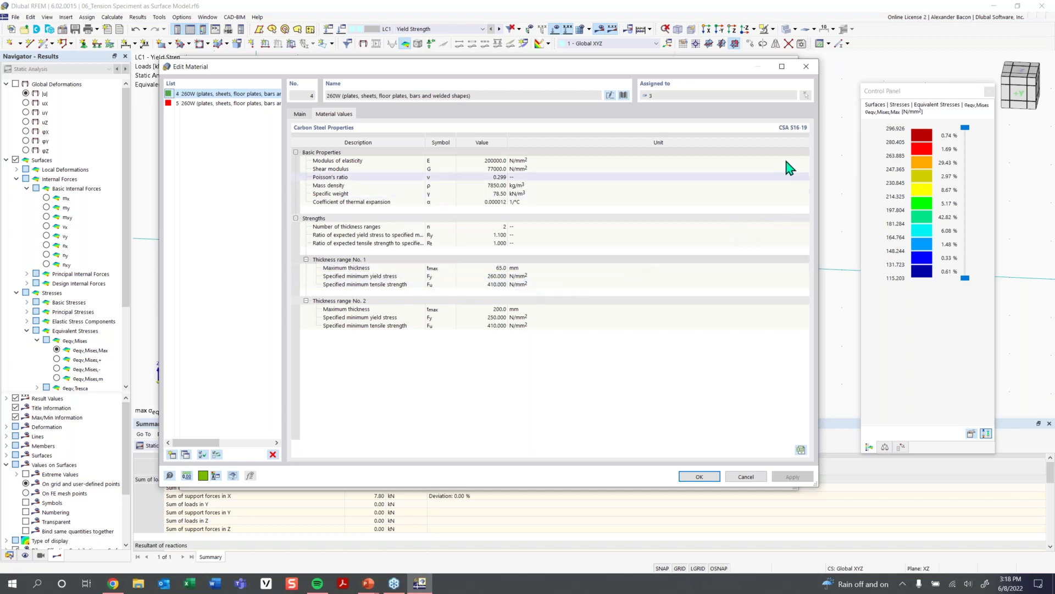
pyautogui.click(806, 67)
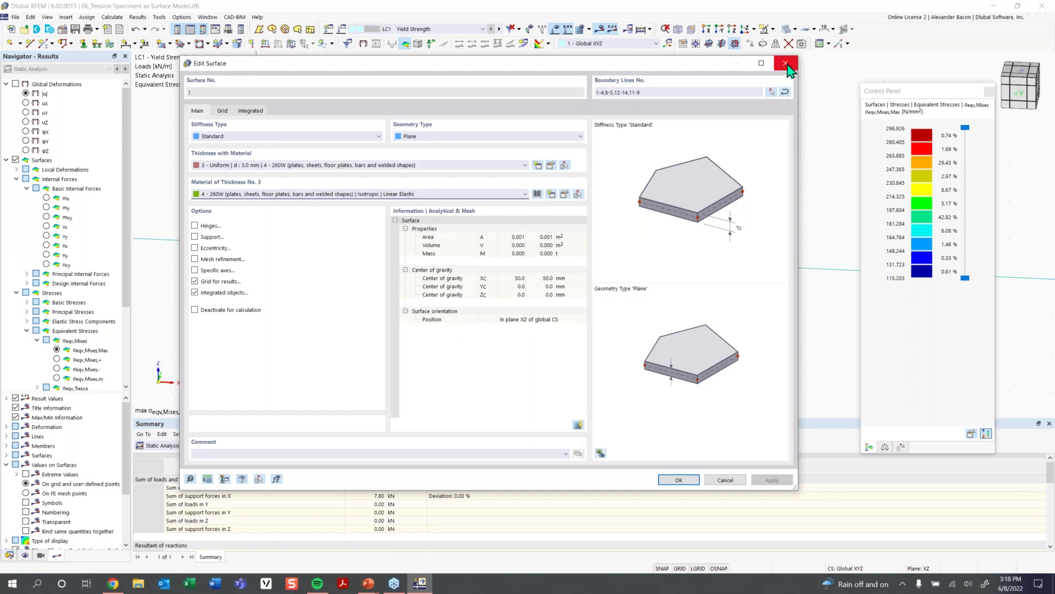
pyautogui.click(786, 64)
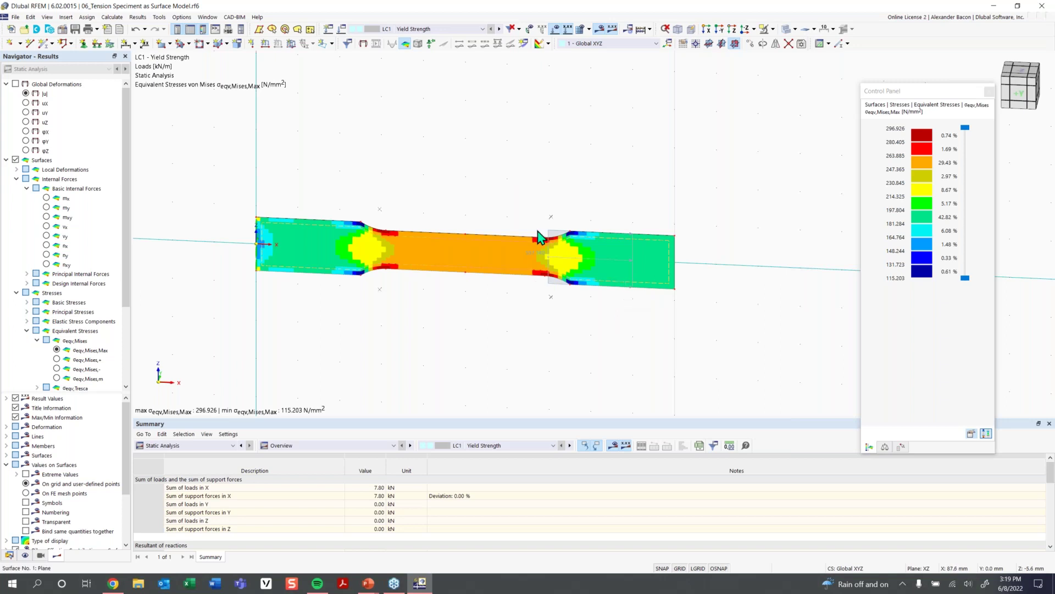
# - Examine the magnitude, direction and stress-calculation comment of the LC1 line load on the specimen
pyautogui.moveTo(539, 258)
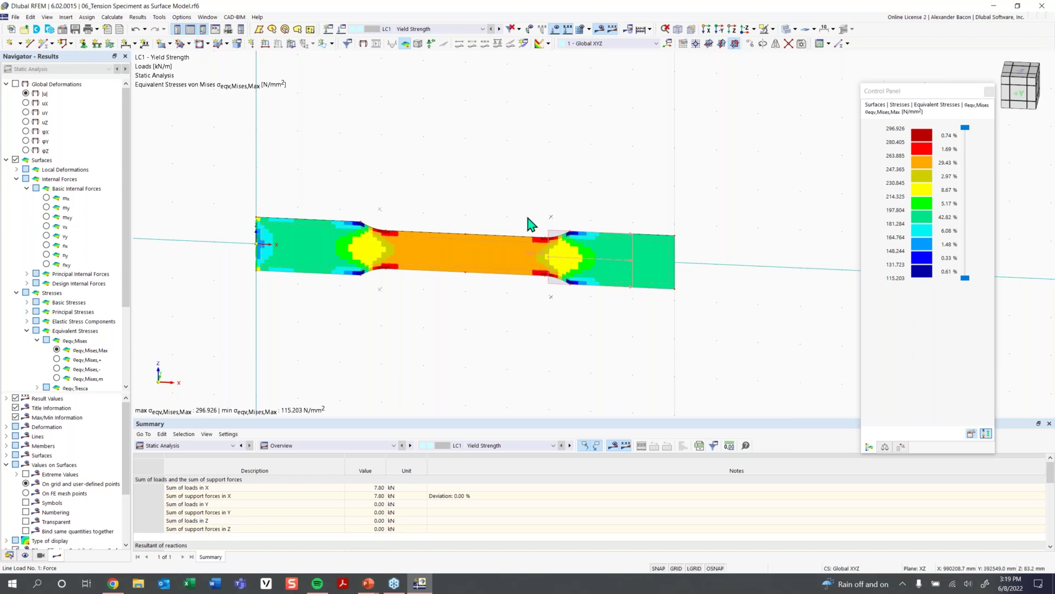
pyautogui.doubleClick(520, 174)
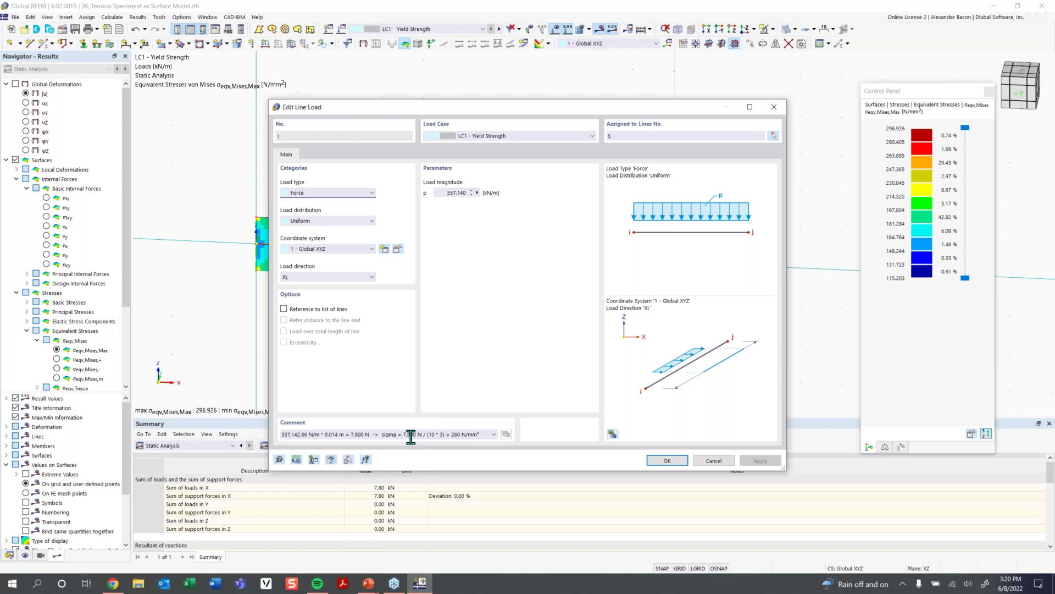
pyautogui.moveTo(556, 114); pyautogui.dragTo(343, 125)
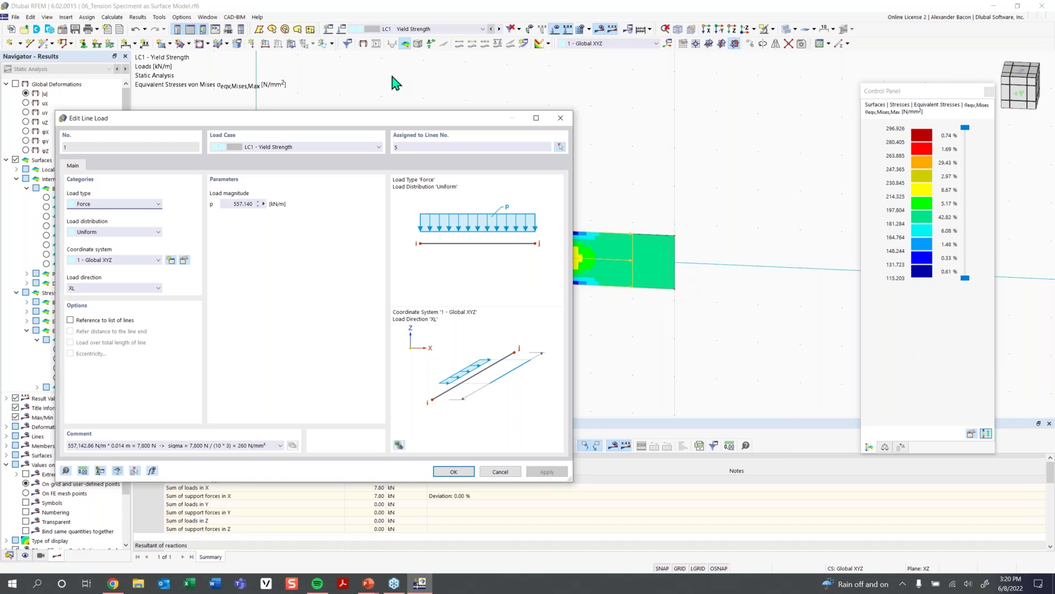
pyautogui.moveTo(394, 118); pyautogui.dragTo(558, 111)
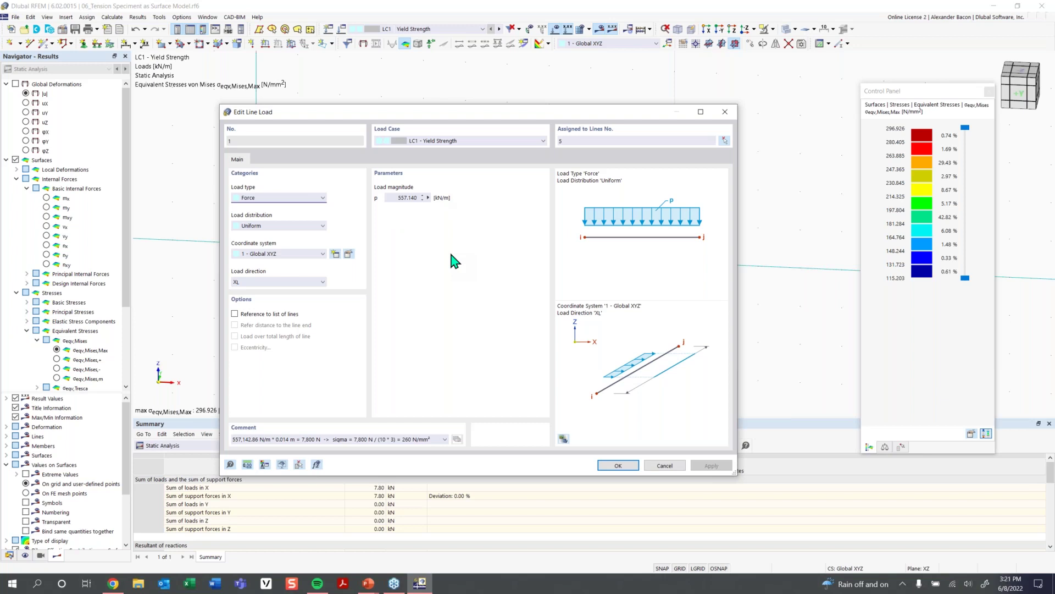
pyautogui.click(619, 465)
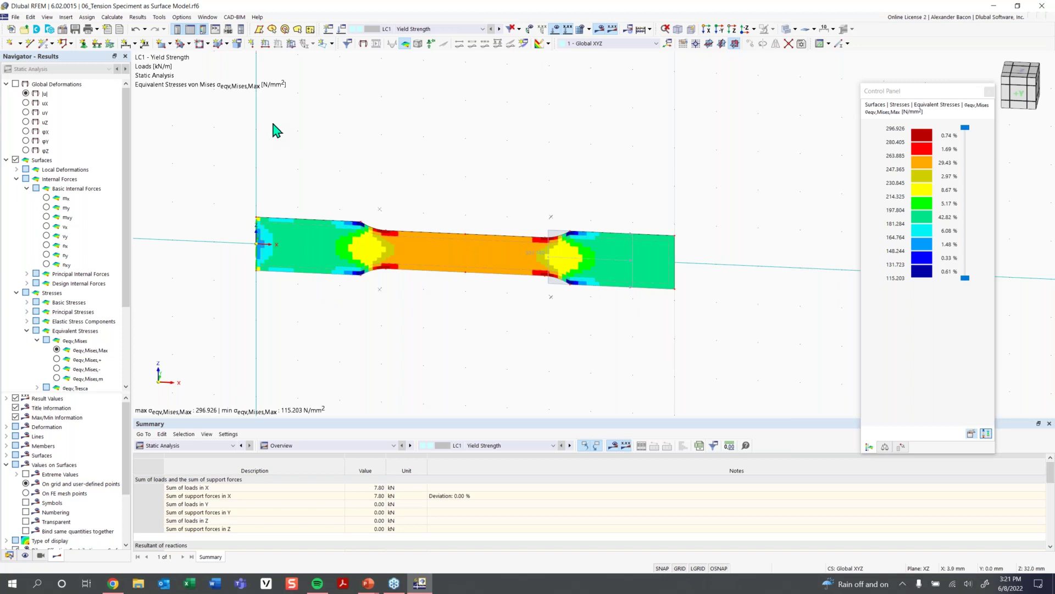
# - Compare the surface result smoothing types Continuous within surfaces and Constant on mesh elements, keeping Constant on mesh elements
pyautogui.click(137, 19)
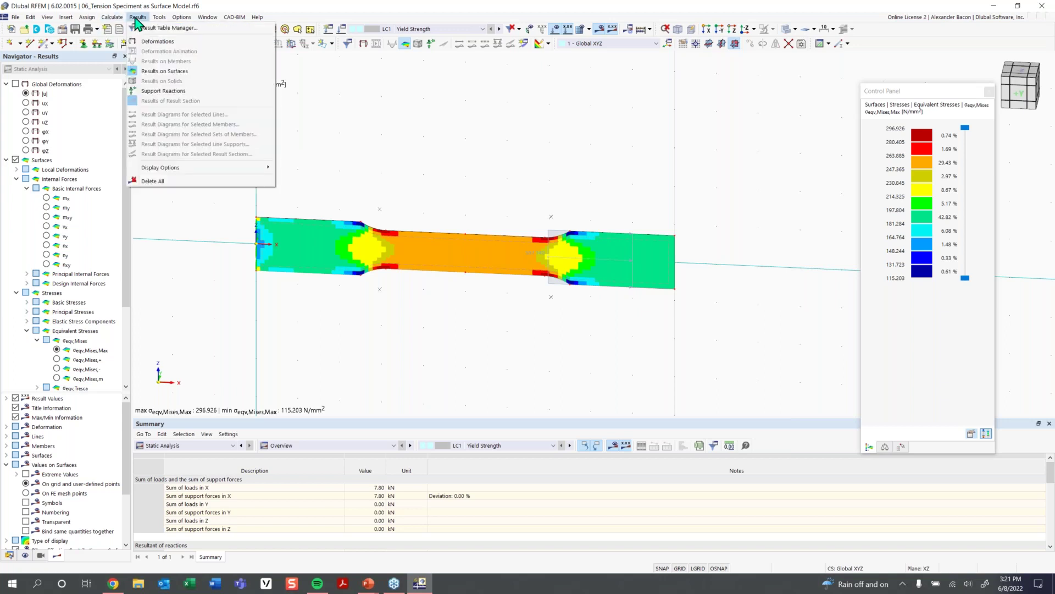
pyautogui.moveTo(158, 21)
pyautogui.moveTo(178, 174)
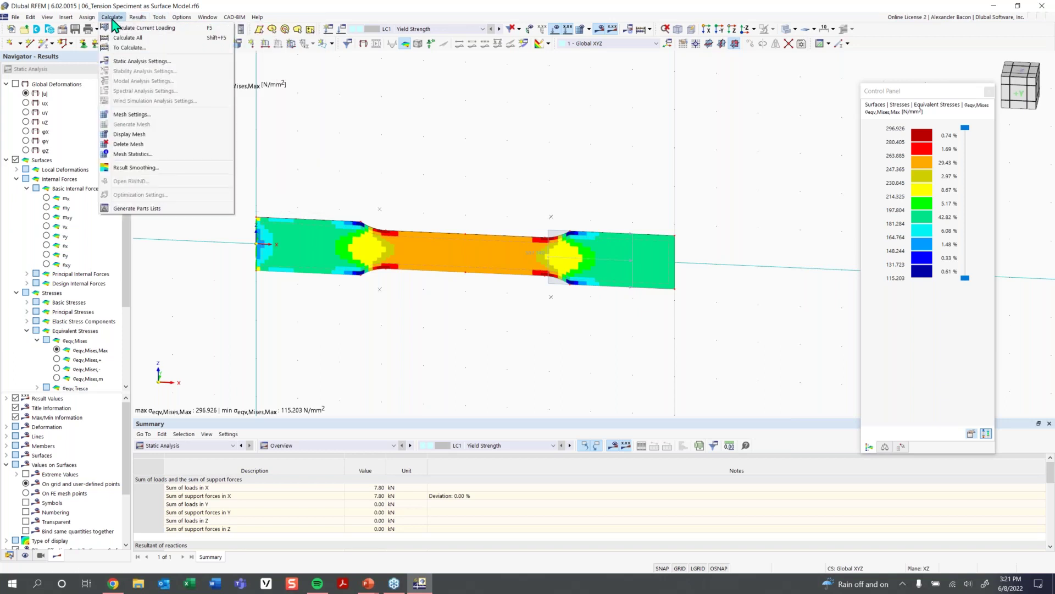
pyautogui.click(146, 159)
pyautogui.click(110, 20)
pyautogui.click(145, 168)
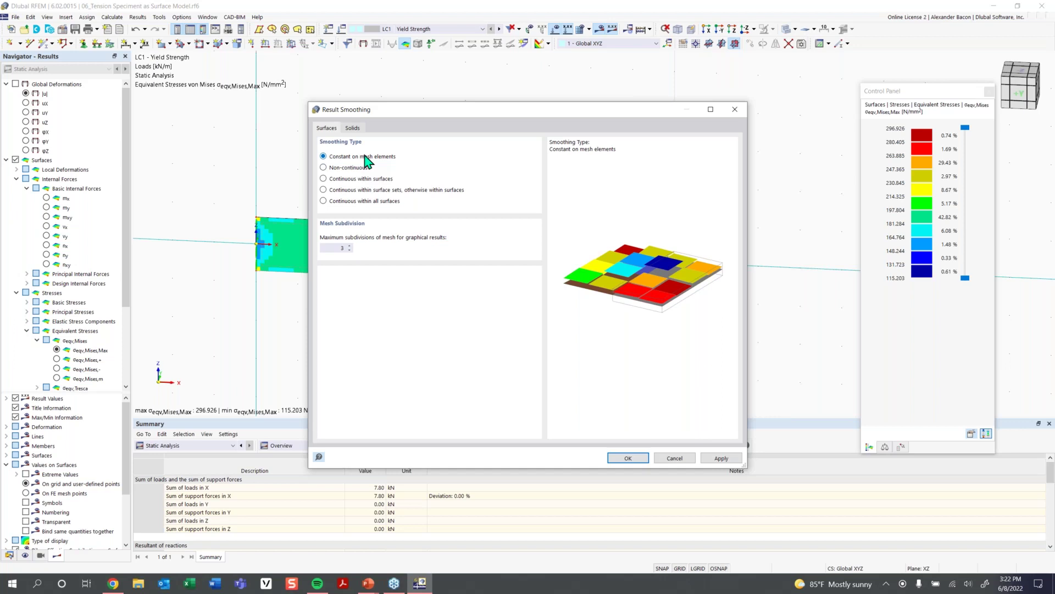
pyautogui.click(364, 184)
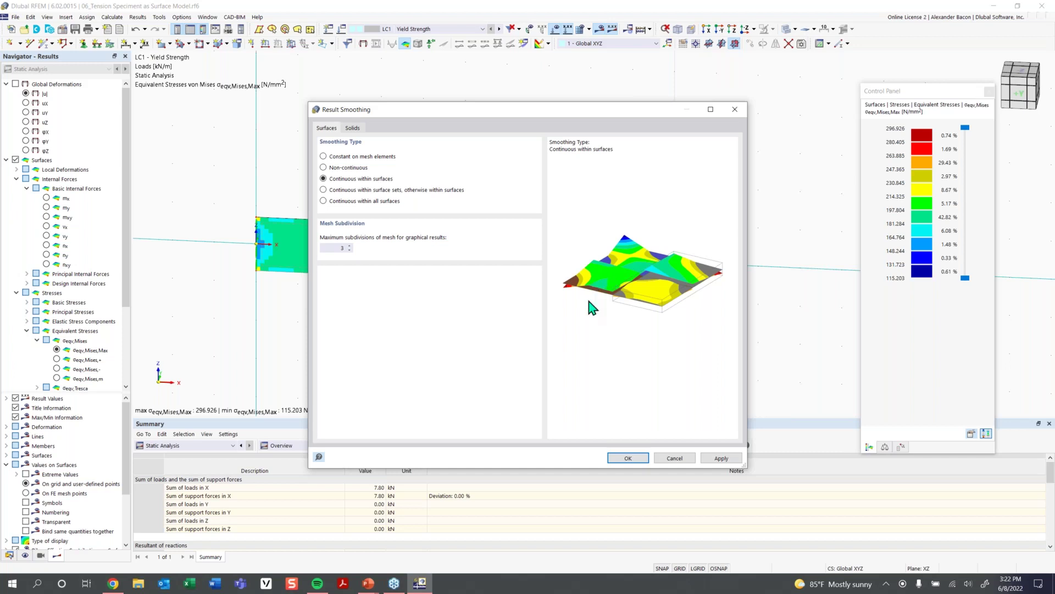
pyautogui.click(387, 157)
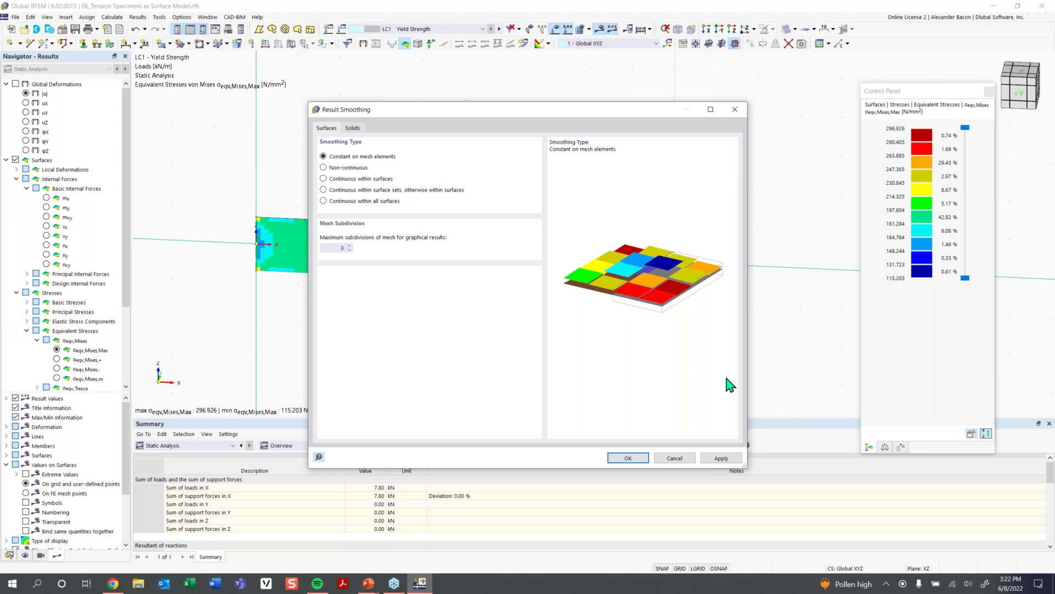
pyautogui.click(629, 458)
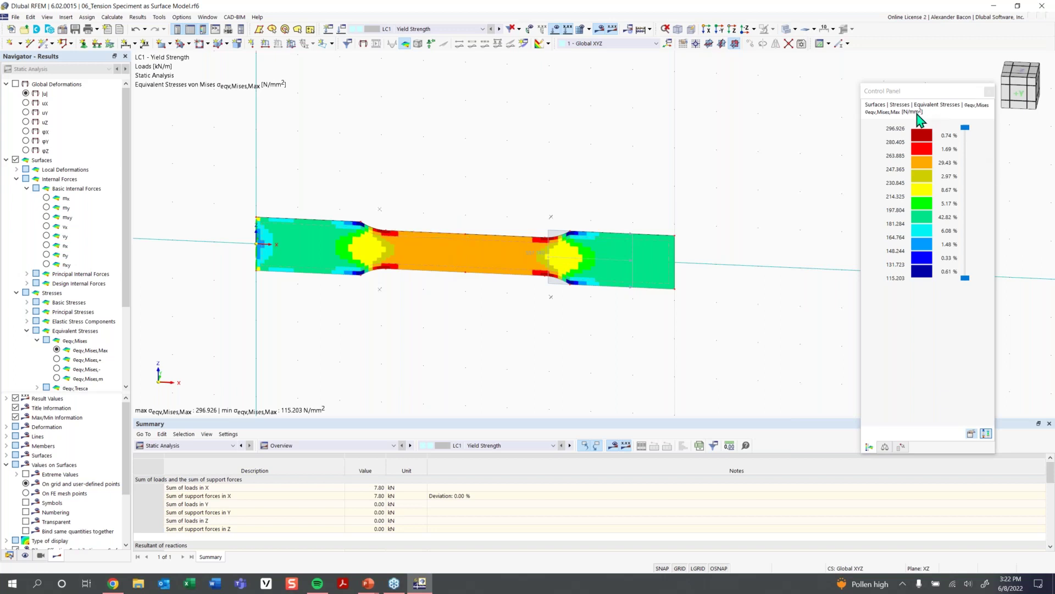
# - Examine the von Mises stress distribution around the specimen's width transitions against the colour scale
pyautogui.moveTo(914, 99); pyautogui.dragTo(786, 98)
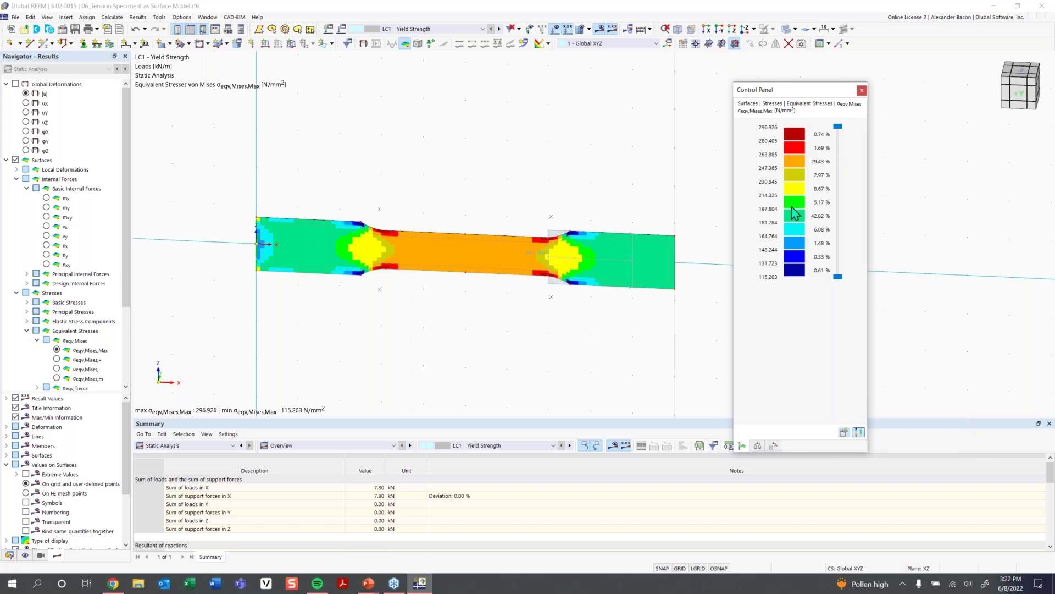
pyautogui.scroll(1, 607, 263)
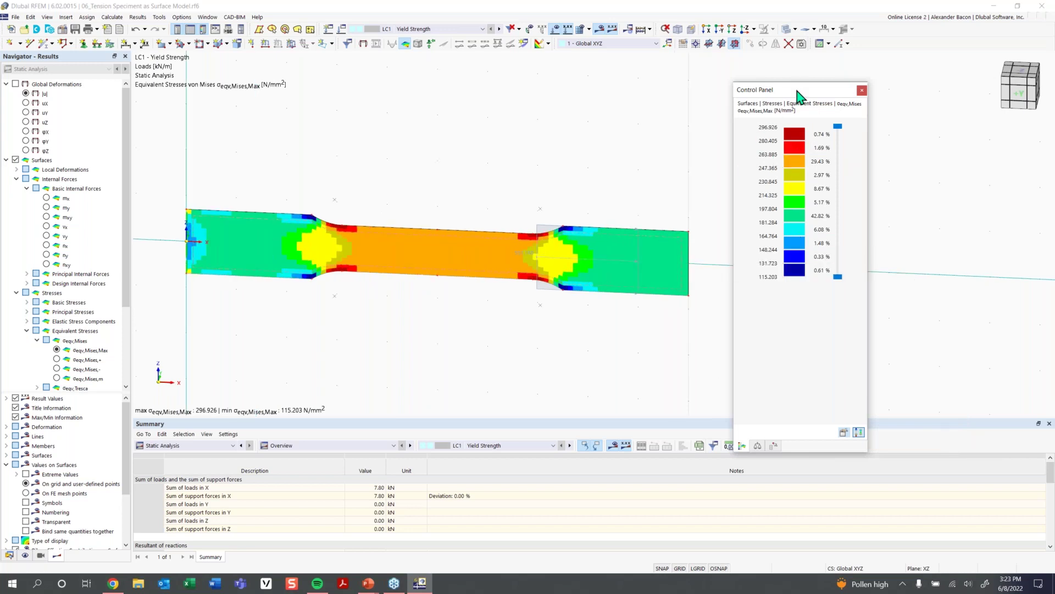
pyautogui.moveTo(777, 102); pyautogui.dragTo(844, 91)
pyautogui.scroll(1, 556, 254)
pyautogui.moveTo(550, 248); pyautogui.dragTo(609, 245, button='middle')
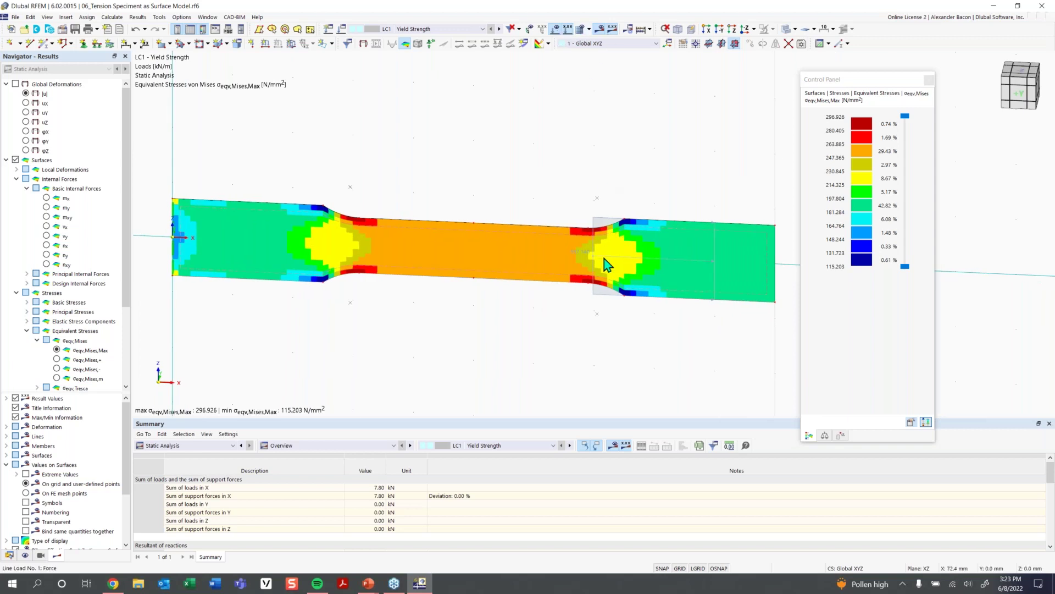
pyautogui.moveTo(586, 262)
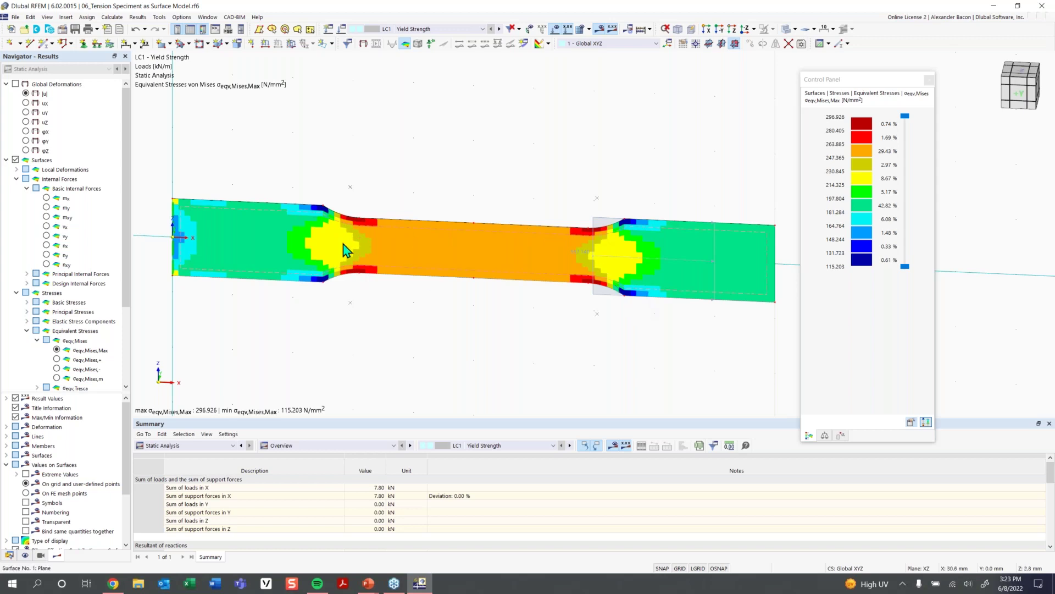
pyautogui.moveTo(345, 257)
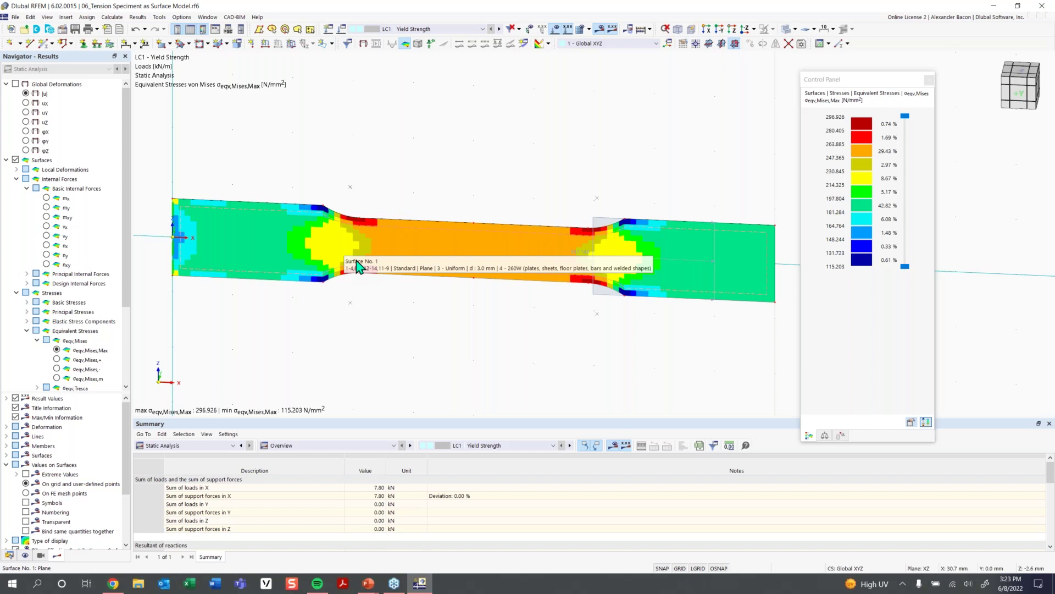
# - Refer the result colours of the equivalent stresses to limits of 260.000 and 0.000 N/mm² instead of Max/Min
pyautogui.click(863, 176)
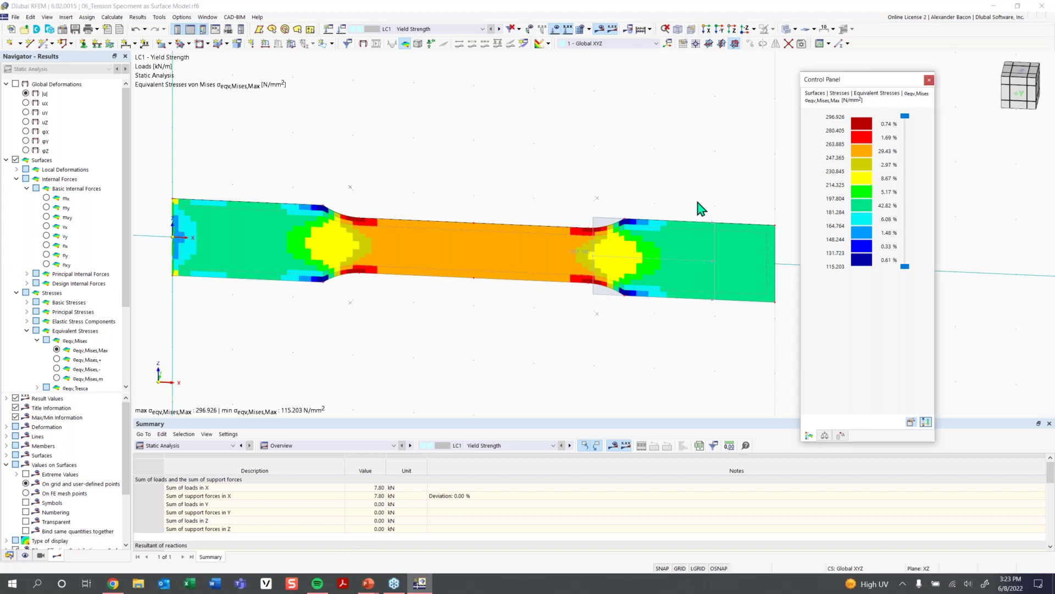
pyautogui.doubleClick(866, 208)
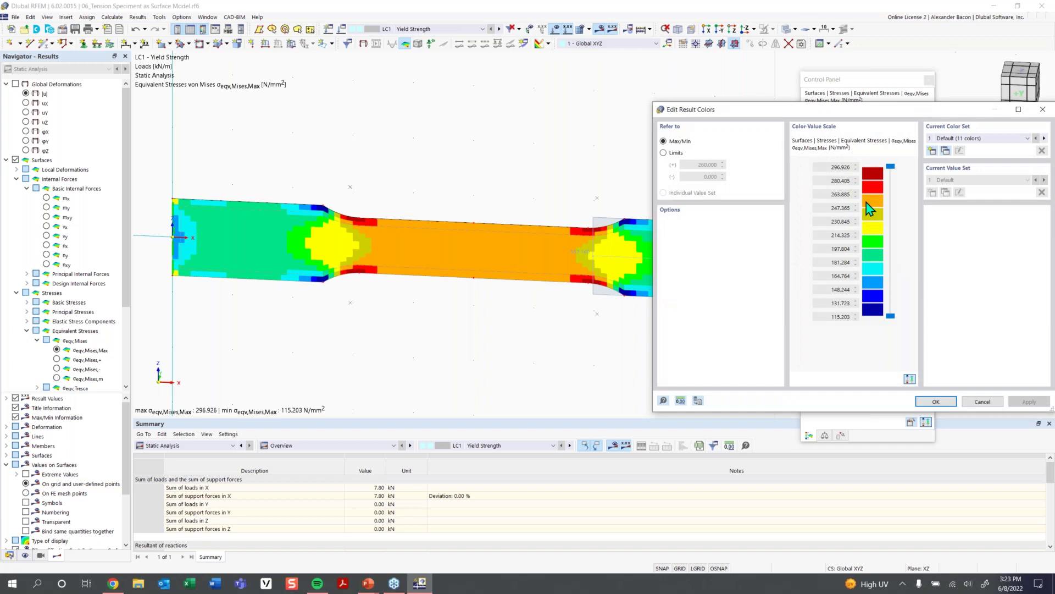
pyautogui.click(677, 154)
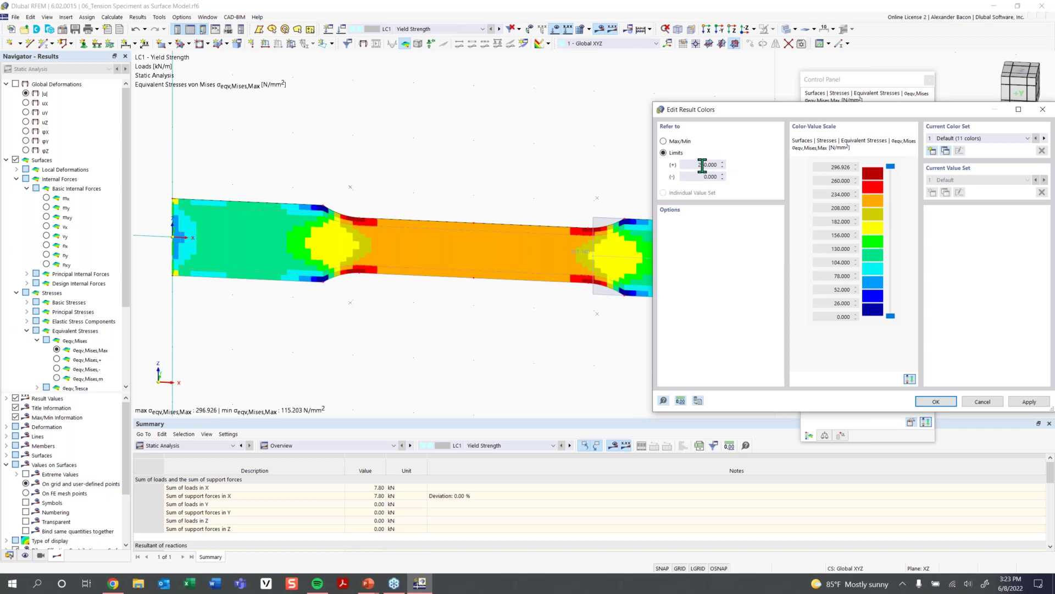
pyautogui.click(936, 402)
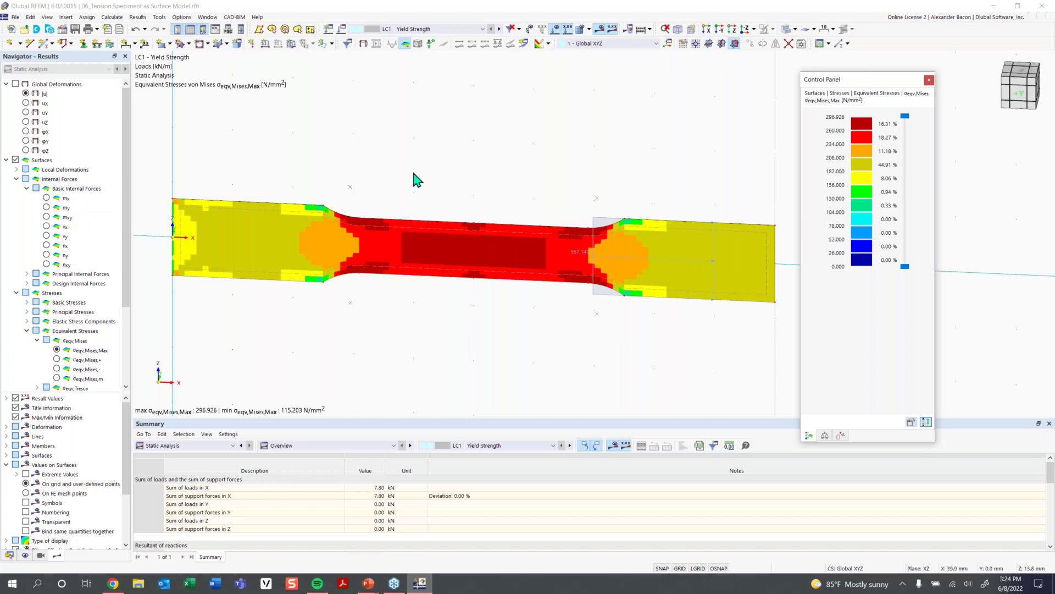
# - Assign material 5, 260W with the Isotropic | Plastic (Surfaces/Solids) model, to the thickness of the specimen surface
pyautogui.click(425, 270)
pyautogui.doubleClick(425, 270)
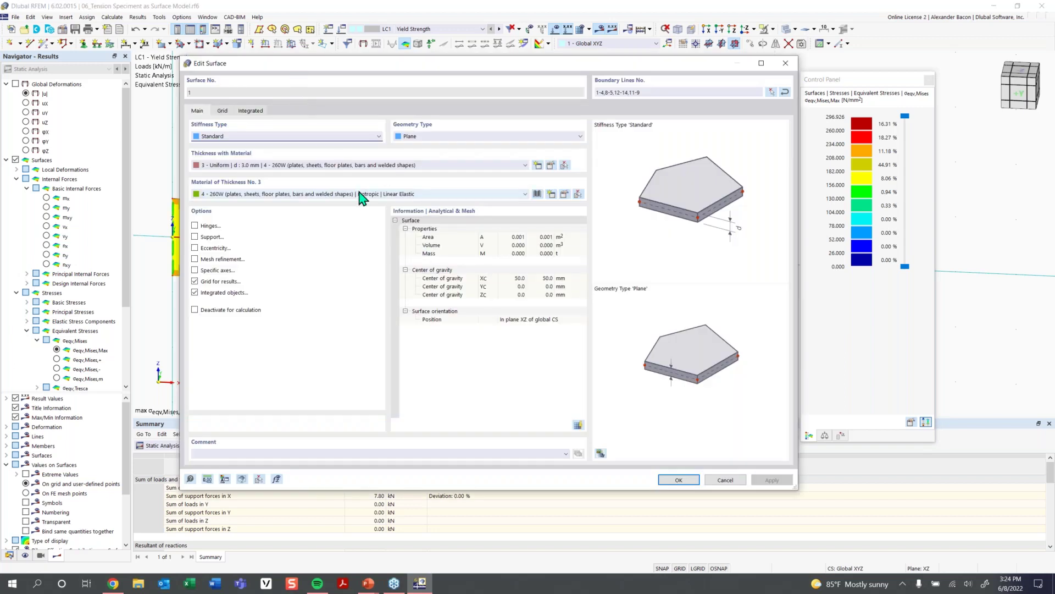
pyautogui.click(467, 198)
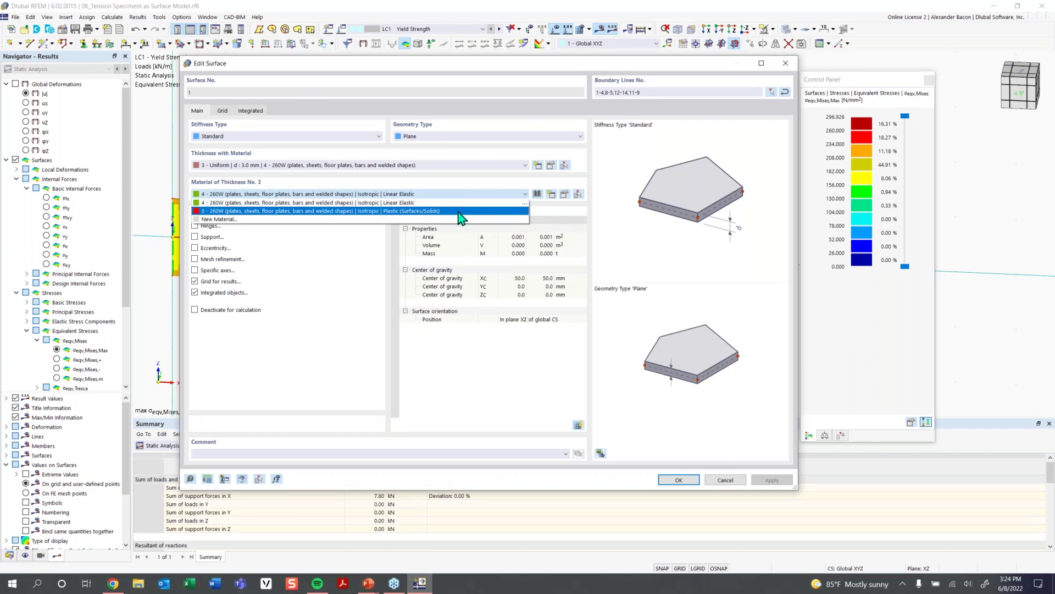
pyautogui.click(461, 211)
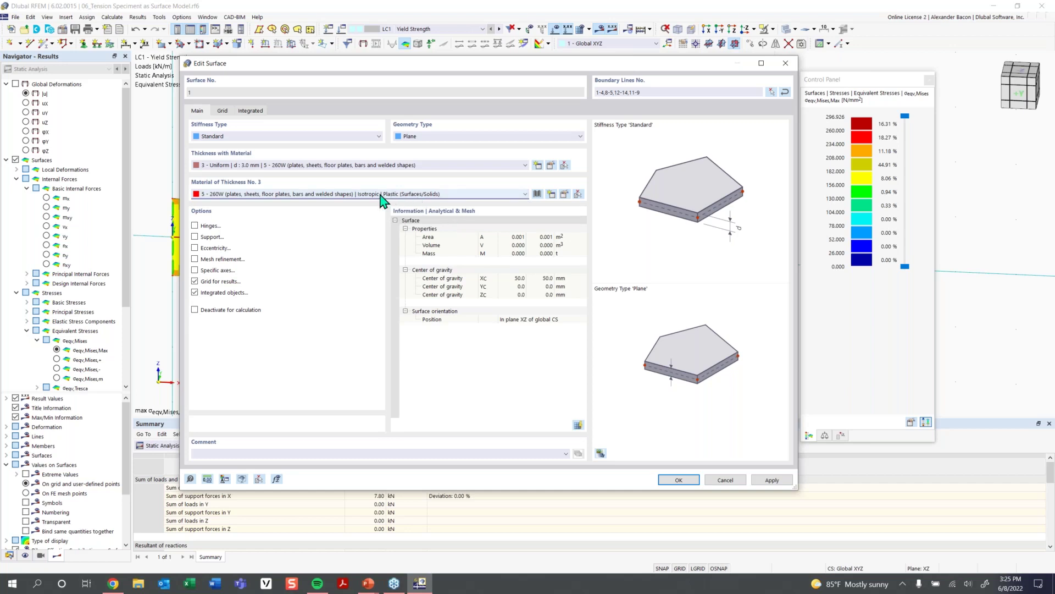
# - Examine material 5's available material models and its plastic parameters, keeping Isotropic | Plastic (Surfaces/Solids) with the von Mises failure hypothesis
pyautogui.click(565, 195)
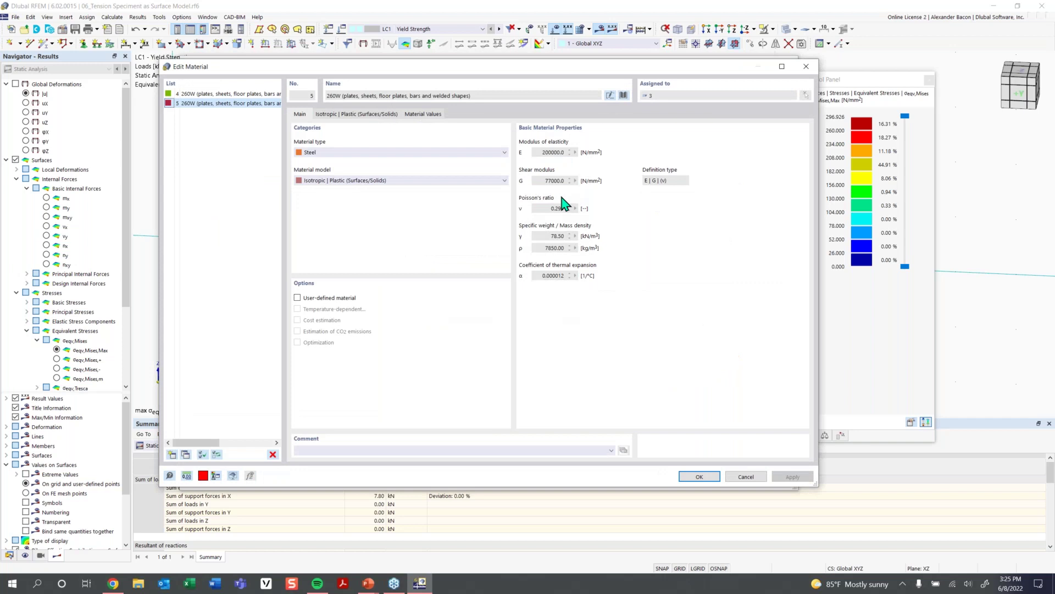
pyautogui.click(367, 181)
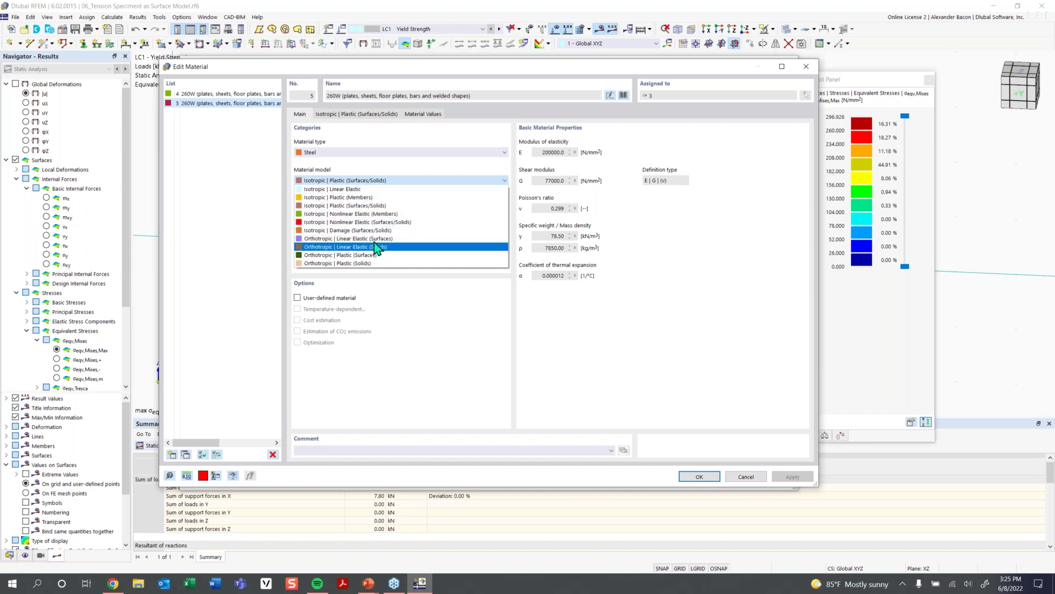
pyautogui.click(373, 206)
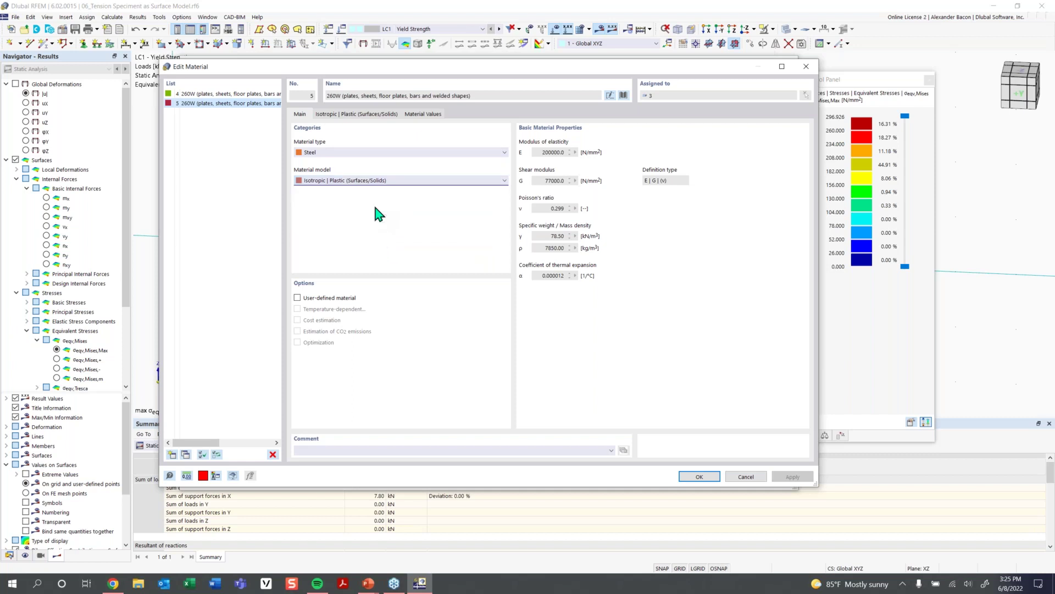
pyautogui.click(352, 115)
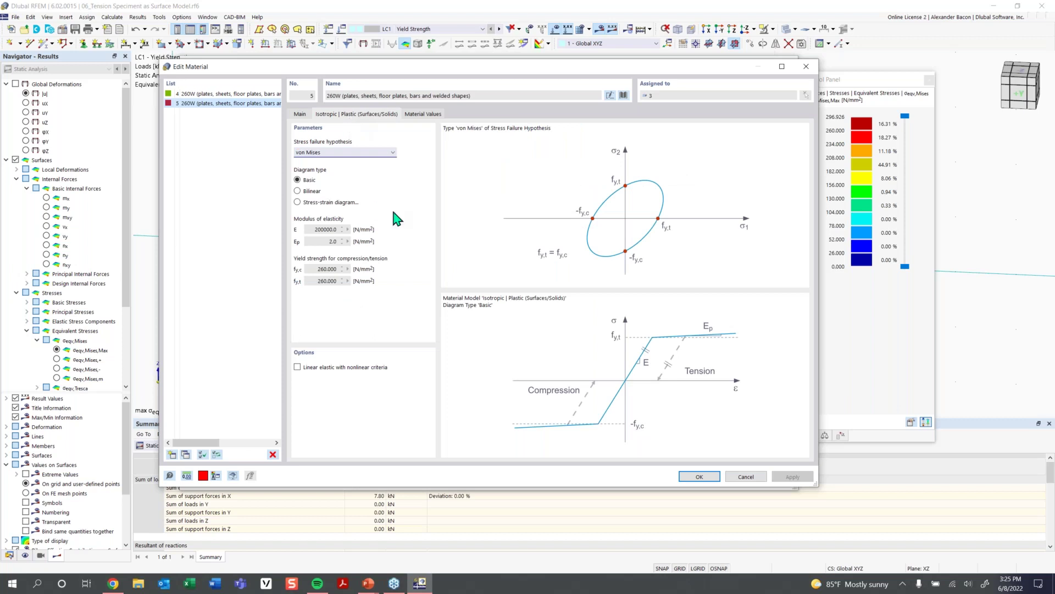
pyautogui.click(363, 153)
pyautogui.click(364, 159)
pyautogui.click(332, 271)
pyautogui.click(700, 477)
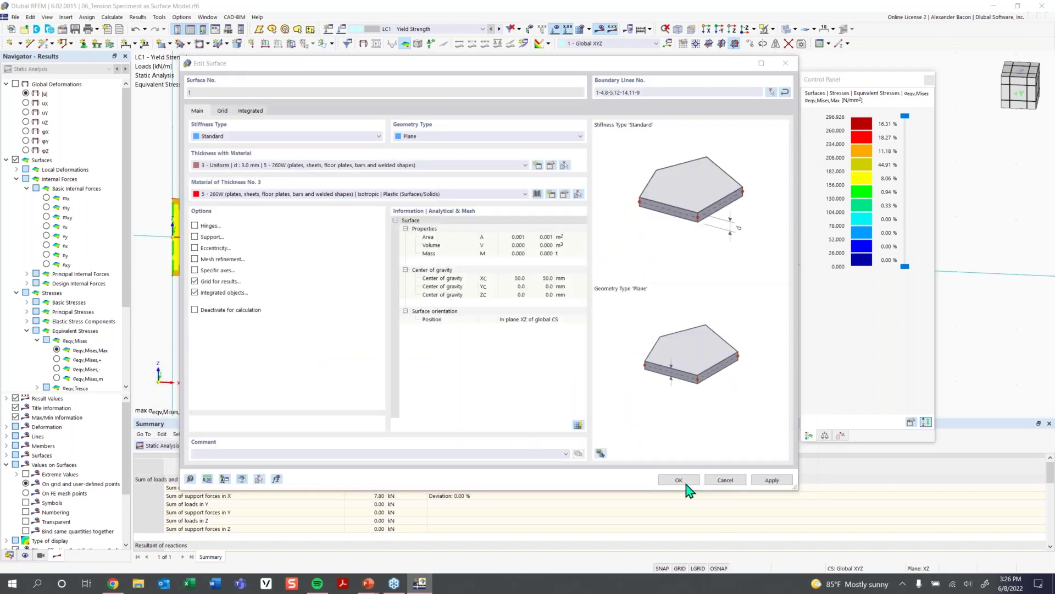
# - Apply the plastic material to the specimen surface and recalculate LC1 - Yield Strength
pyautogui.click(685, 482)
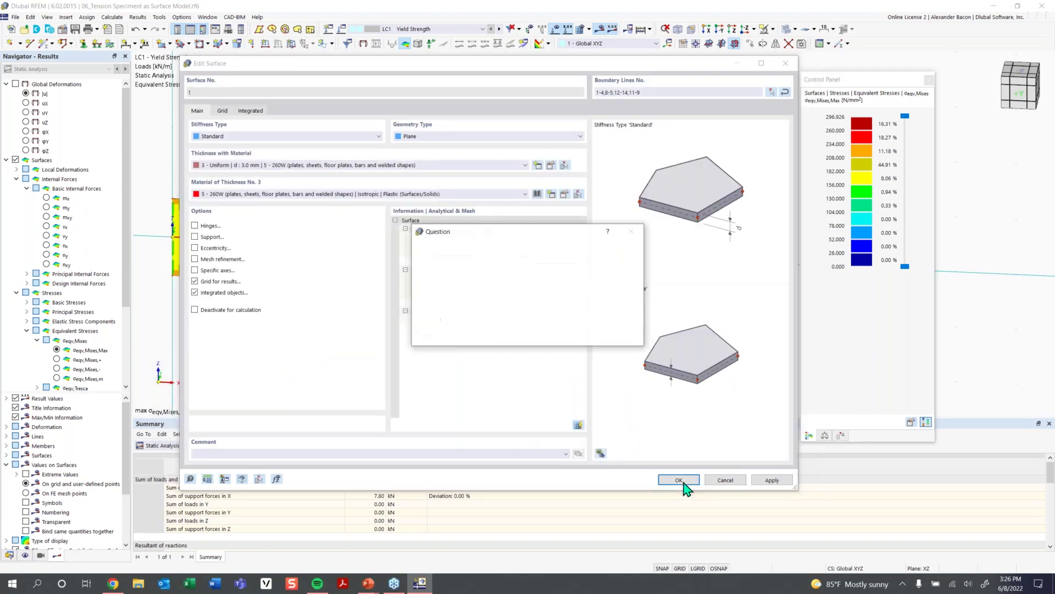
pyautogui.click(575, 336)
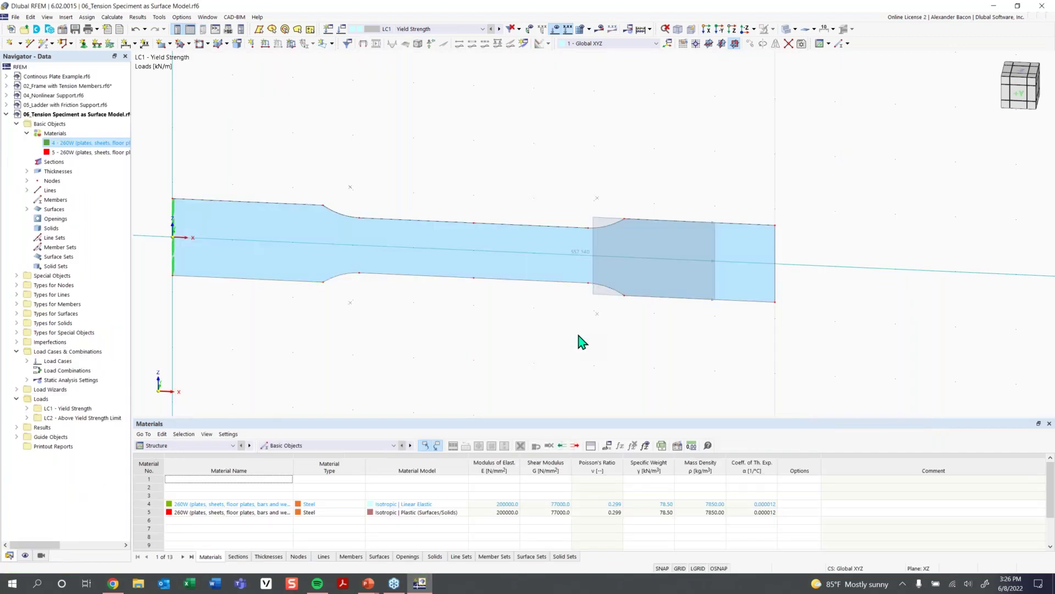
pyautogui.click(600, 30)
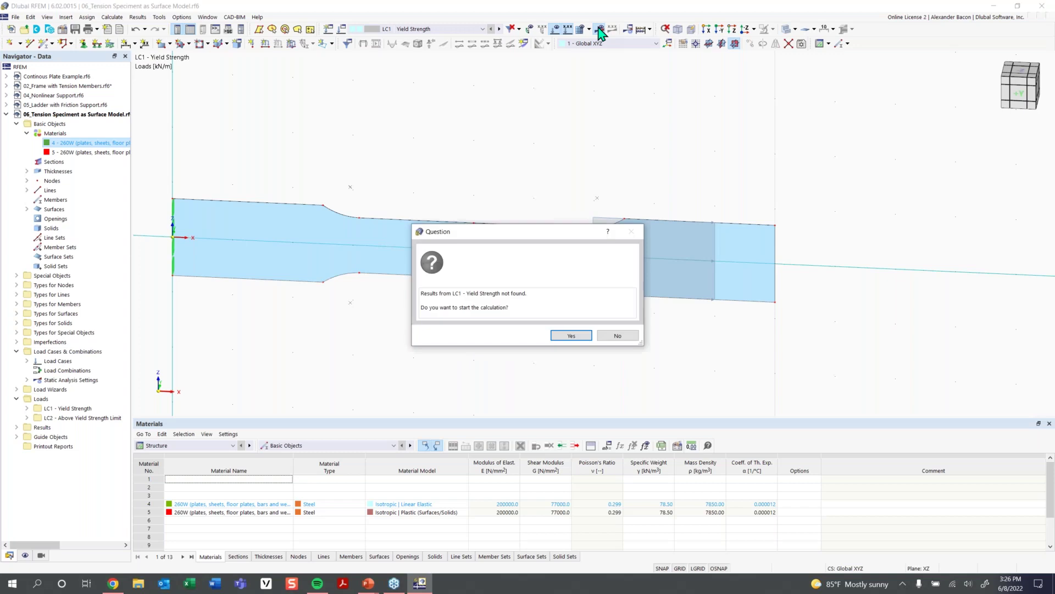
pyautogui.click(566, 336)
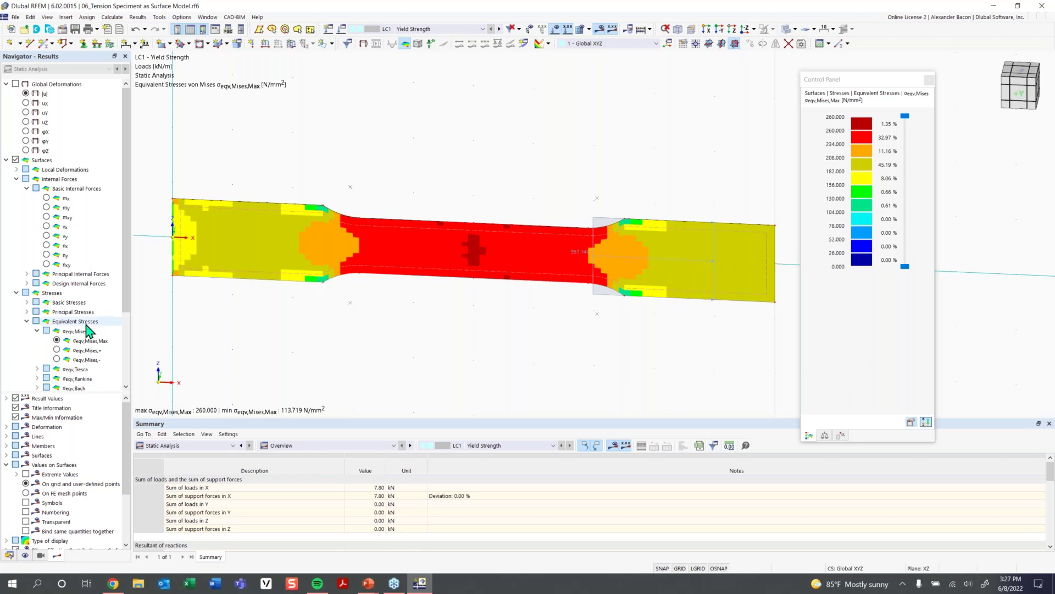
# - Display the nonlinearity rate criterion ηpl instead of the surface stresses and examine the plastic zones along the specimen's narrow section
pyautogui.scroll(-3, 85, 322)
pyautogui.click(15, 330)
pyautogui.click(7, 331)
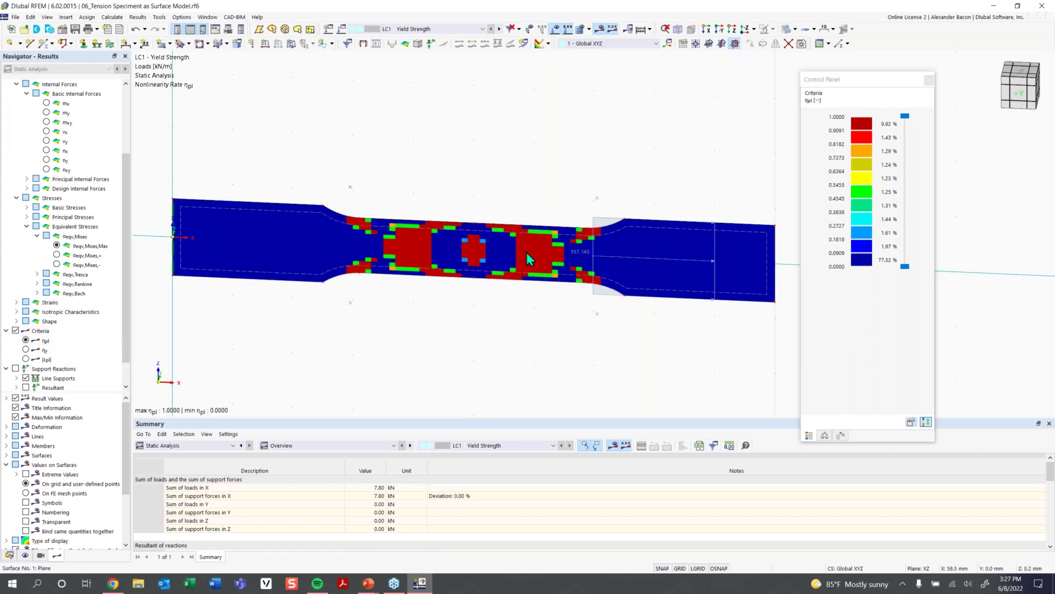
pyautogui.scroll(1, 519, 256)
pyautogui.moveTo(577, 264); pyautogui.dragTo(557, 268, button='middle')
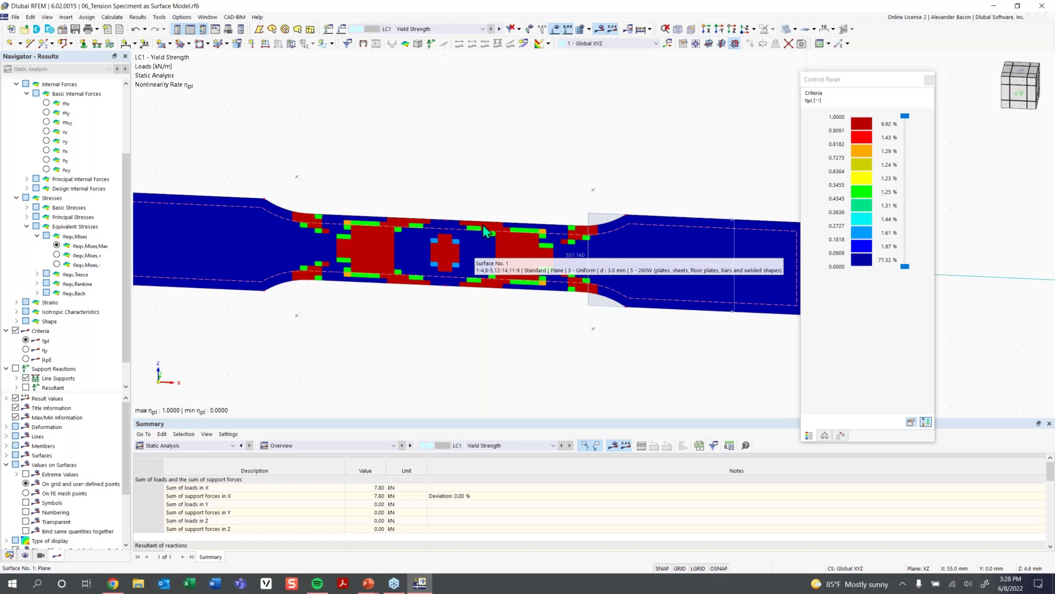
pyautogui.scroll(-1, 678, 279)
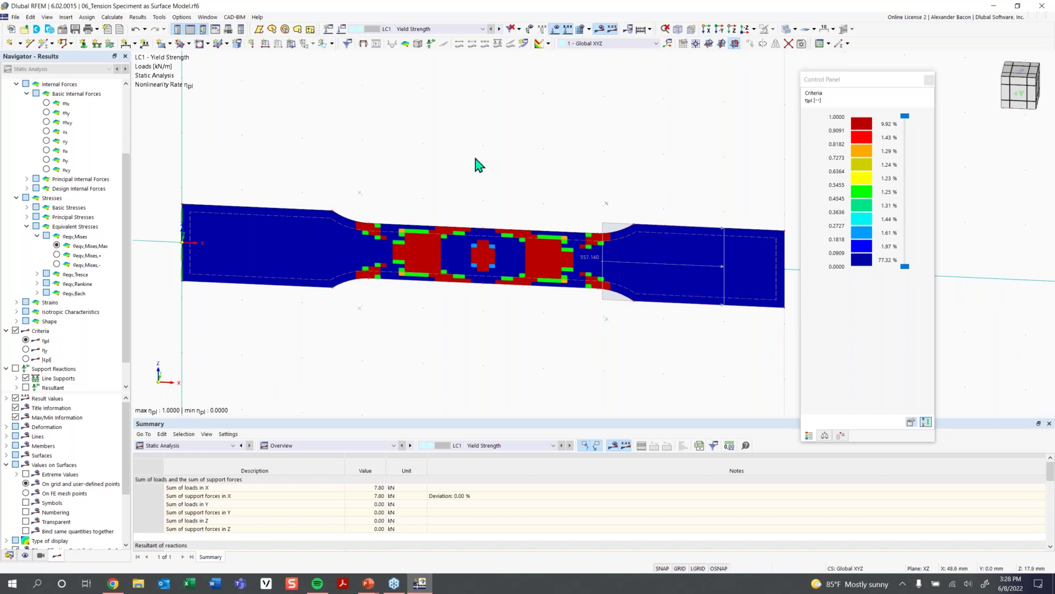
# - Switch to load case LC2 - Above Yield Strength Limit, check its line load and calculate its results
pyautogui.click(412, 29)
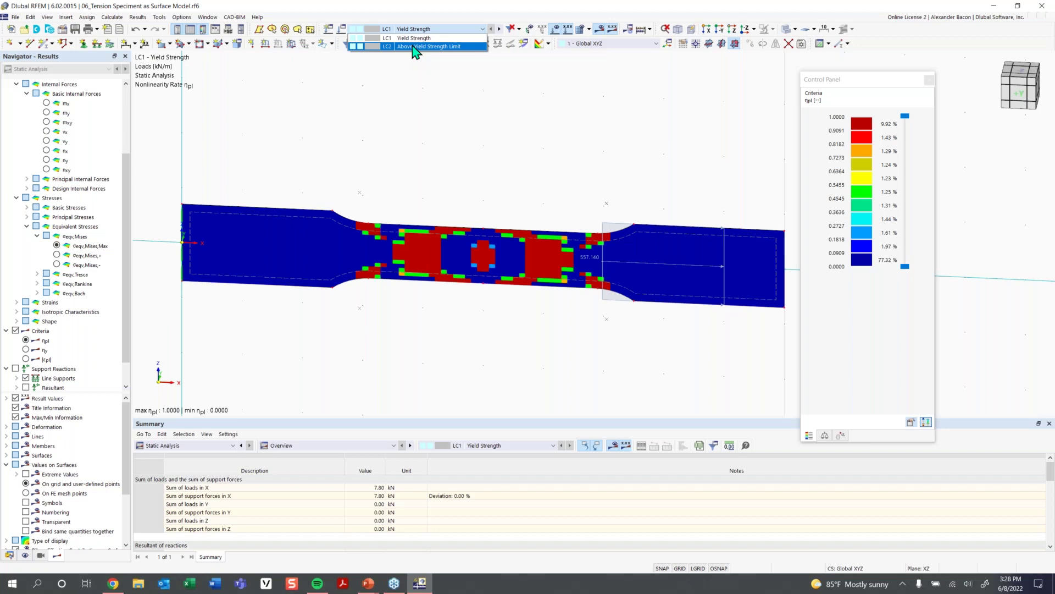
pyautogui.click(416, 47)
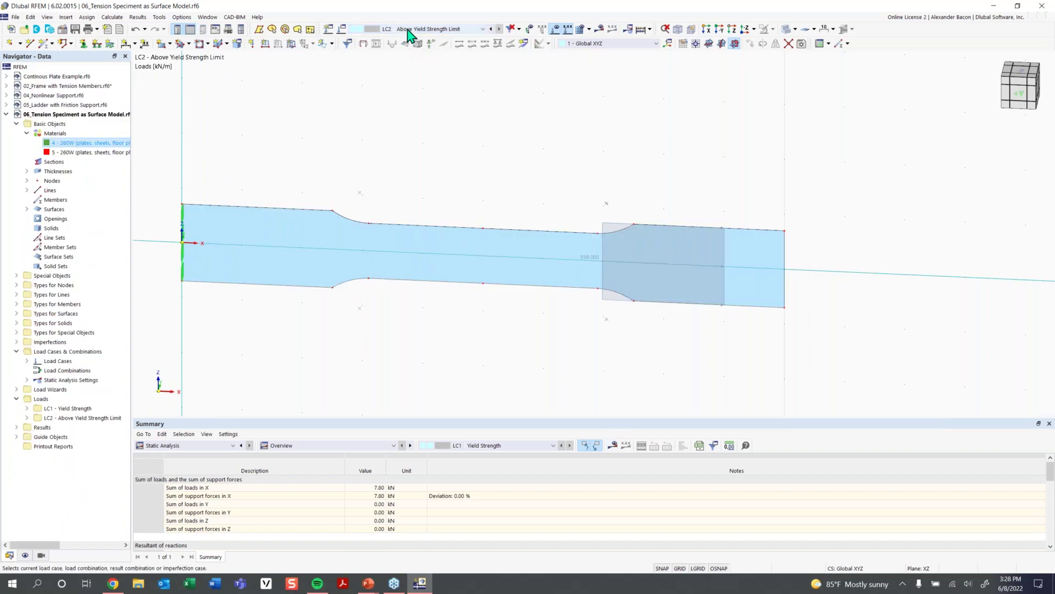
pyautogui.moveTo(594, 265)
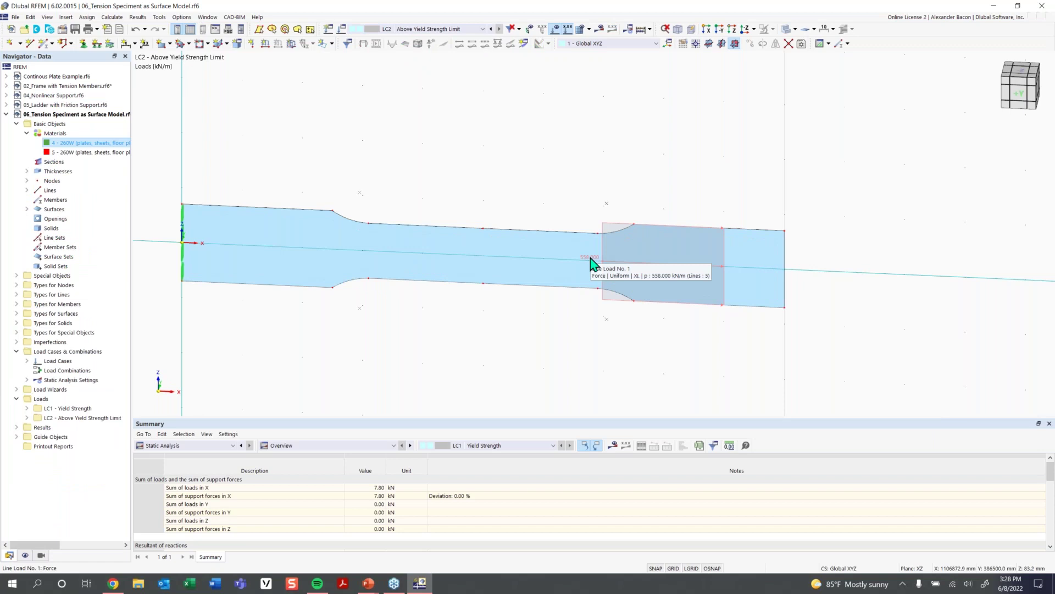
pyautogui.click(602, 30)
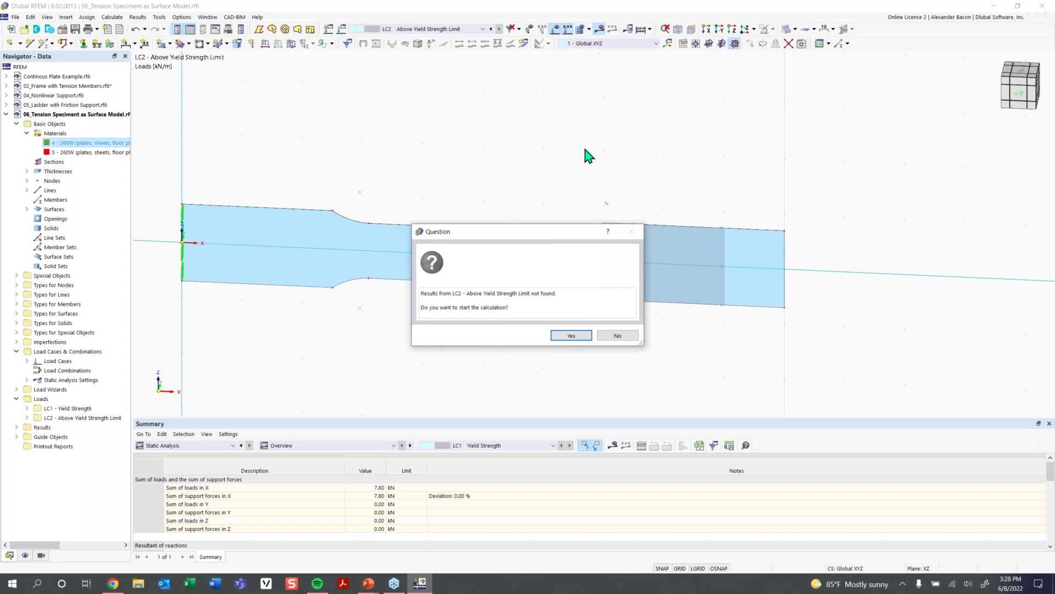
pyautogui.click(572, 335)
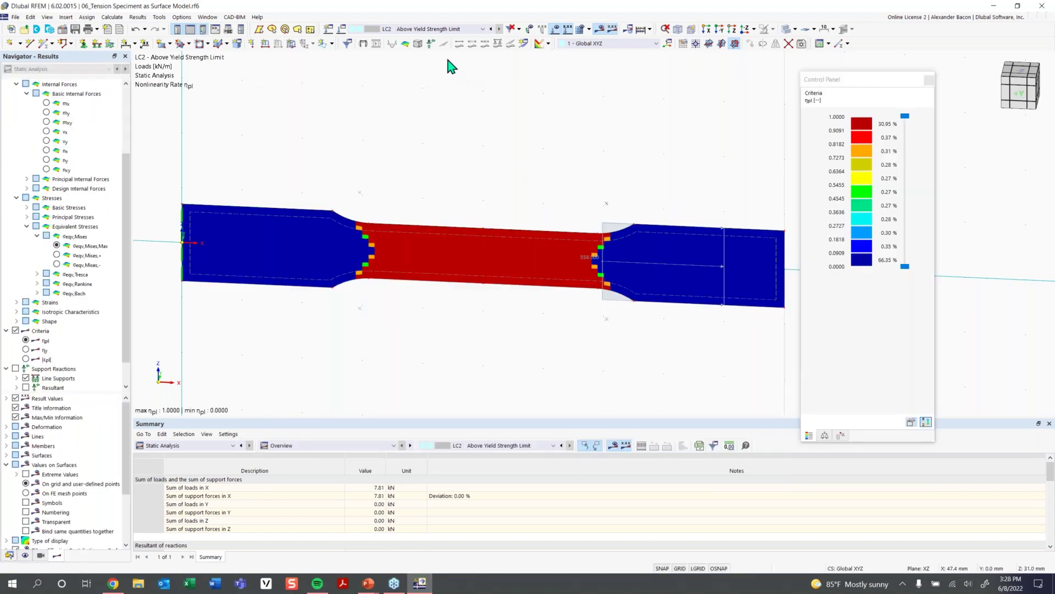
# - Switch to LC1 - Yield Strength, display the global deformations |u| instead of the nonlinearity criterion, and examine them along the specimen
pyautogui.click(431, 31)
pyautogui.click(418, 39)
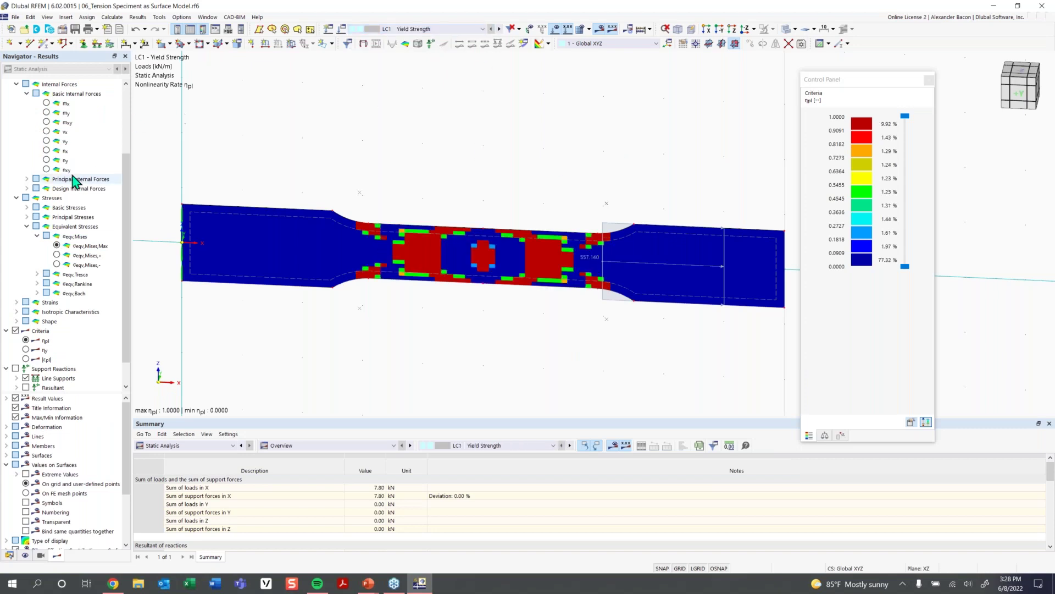
pyautogui.scroll(4, 72, 176)
pyautogui.click(16, 84)
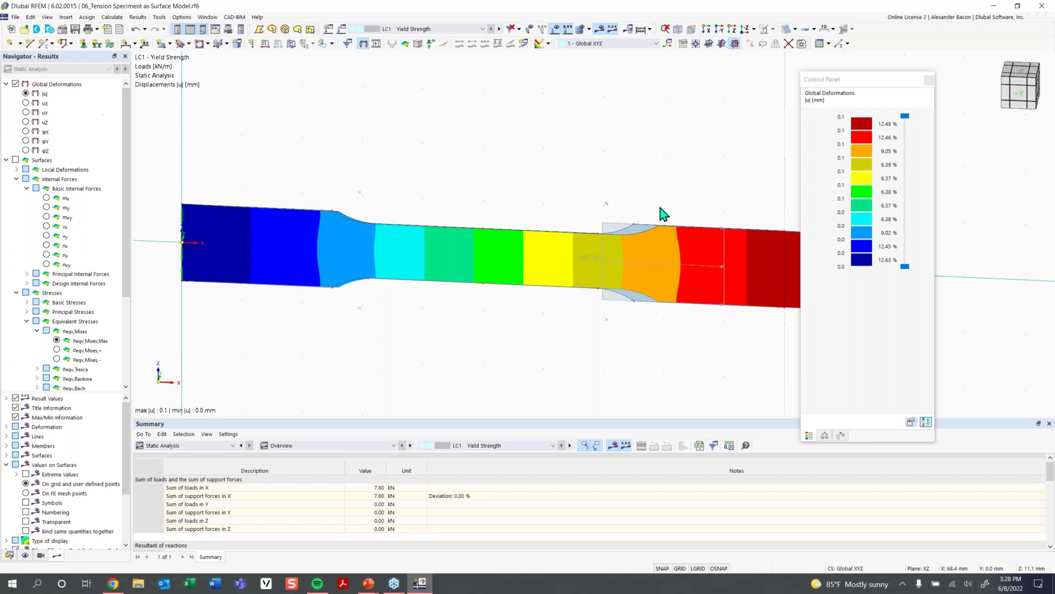
pyautogui.scroll(-1, 662, 211)
pyautogui.moveTo(674, 189); pyautogui.dragTo(602, 193, button='middle')
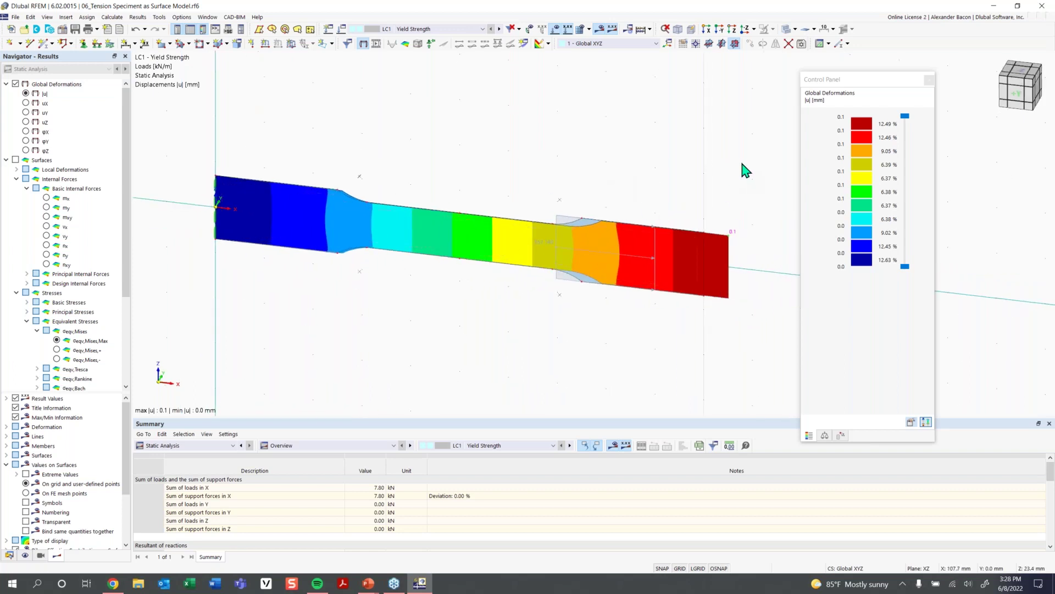
pyautogui.moveTo(857, 82); pyautogui.dragTo(908, 86)
pyautogui.scroll(4, 471, 217)
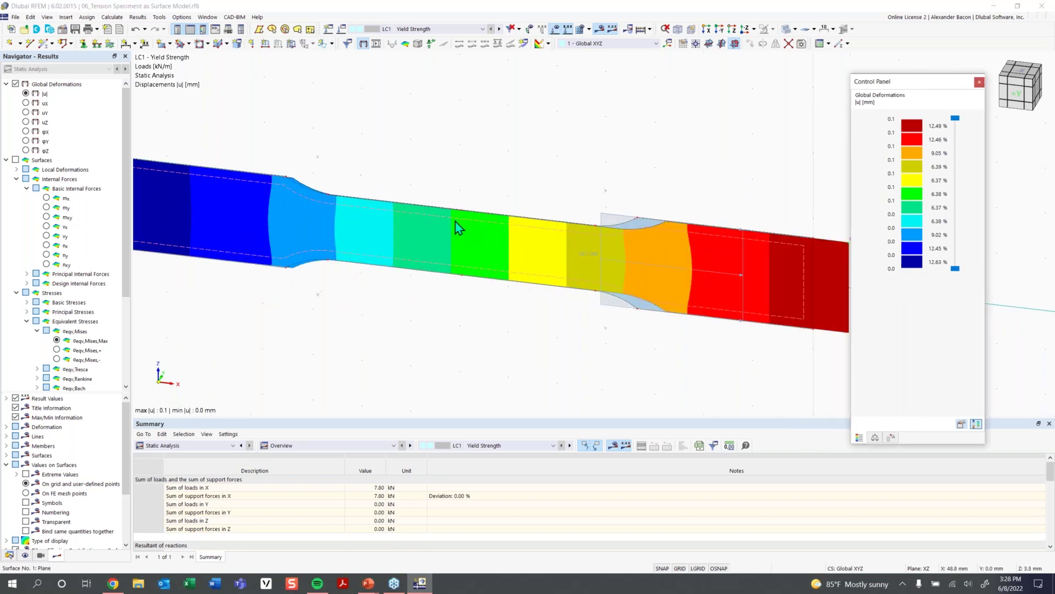
pyautogui.scroll(-2, 503, 223)
pyautogui.scroll(-1, 493, 235)
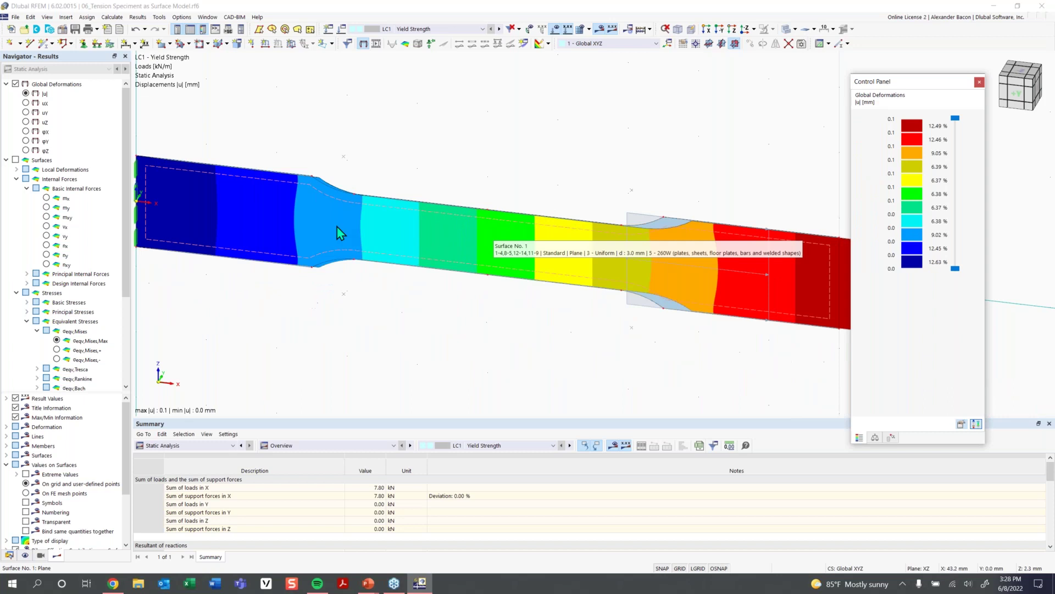
pyautogui.moveTo(572, 256); pyautogui.dragTo(484, 232, button='middle')
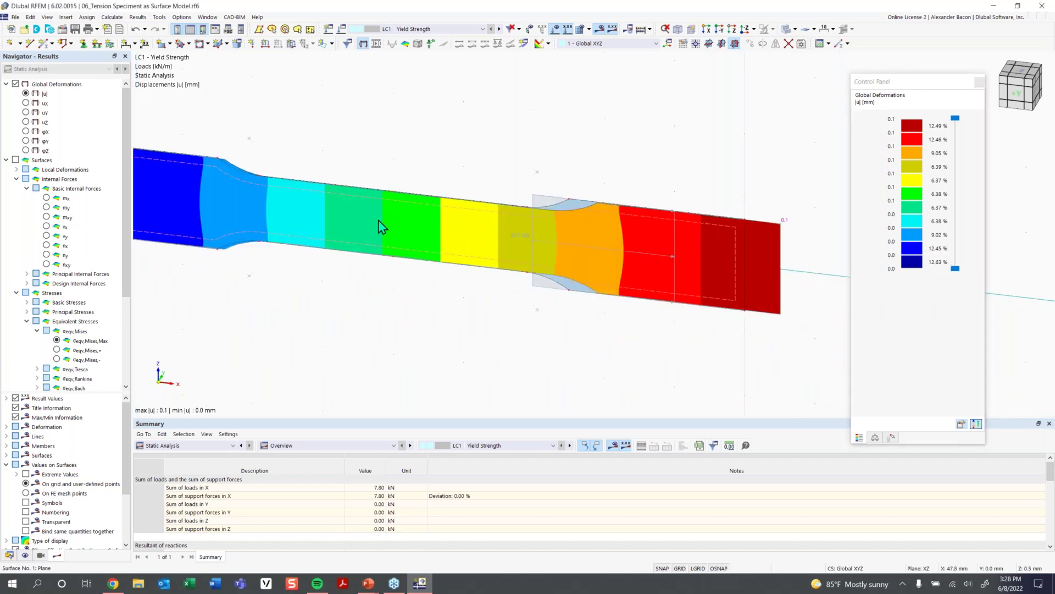
# - Compare the animated global deformations |u| of load cases LC2 - Above Yield Strength Limit and LC1 - Yield Strength, ending on LC2
pyautogui.click(499, 29)
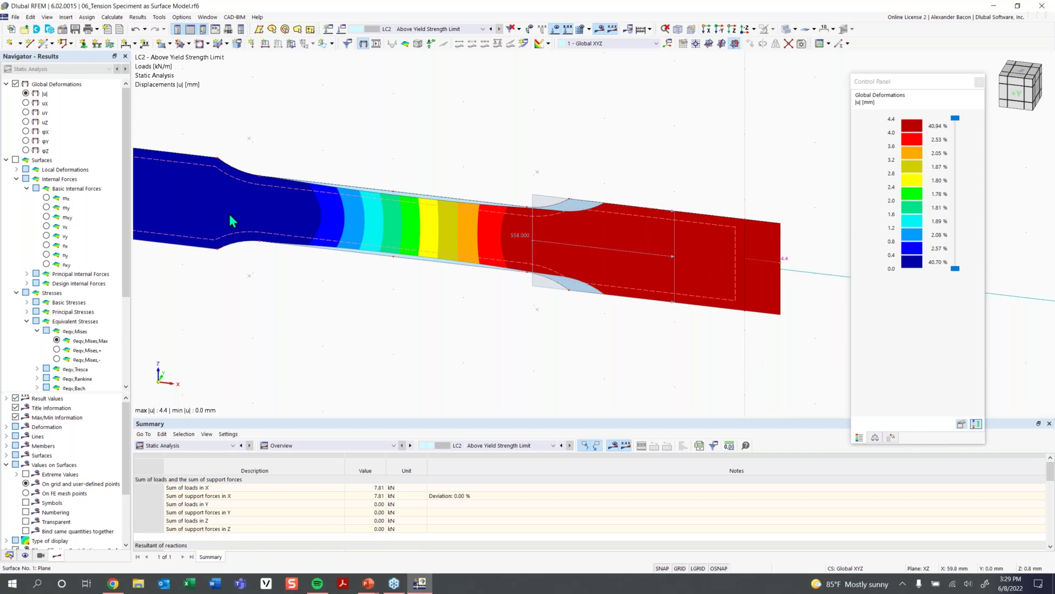
pyautogui.click(376, 44)
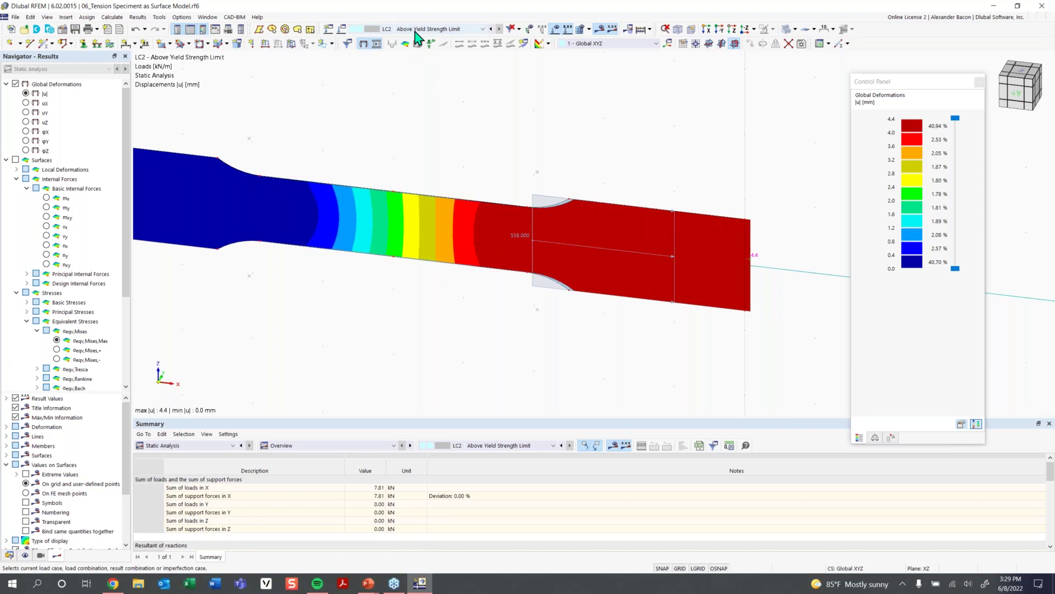
pyautogui.click(378, 43)
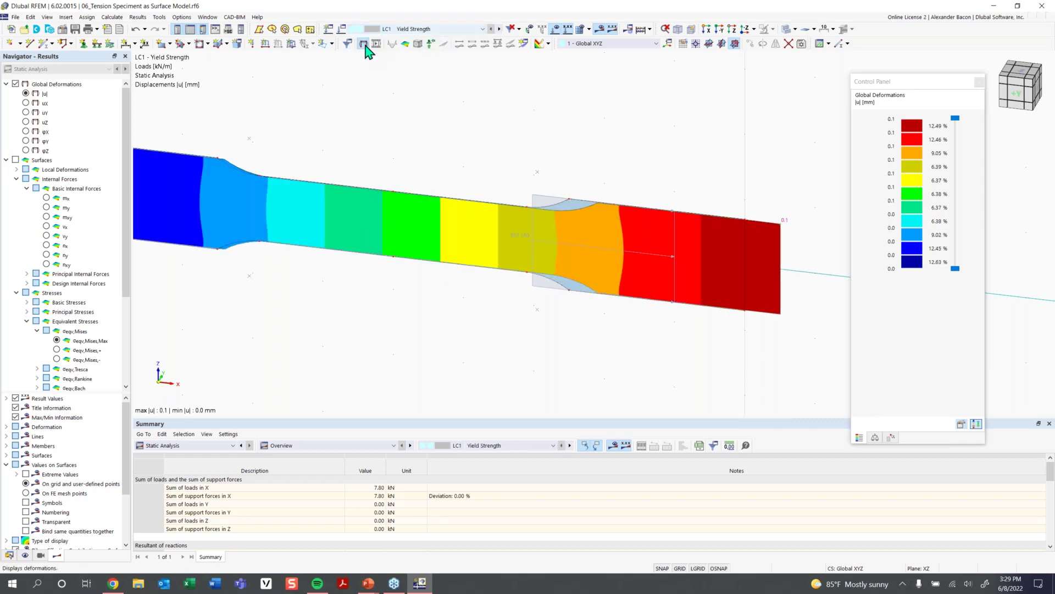
pyautogui.click(377, 46)
pyautogui.click(374, 46)
pyautogui.click(499, 30)
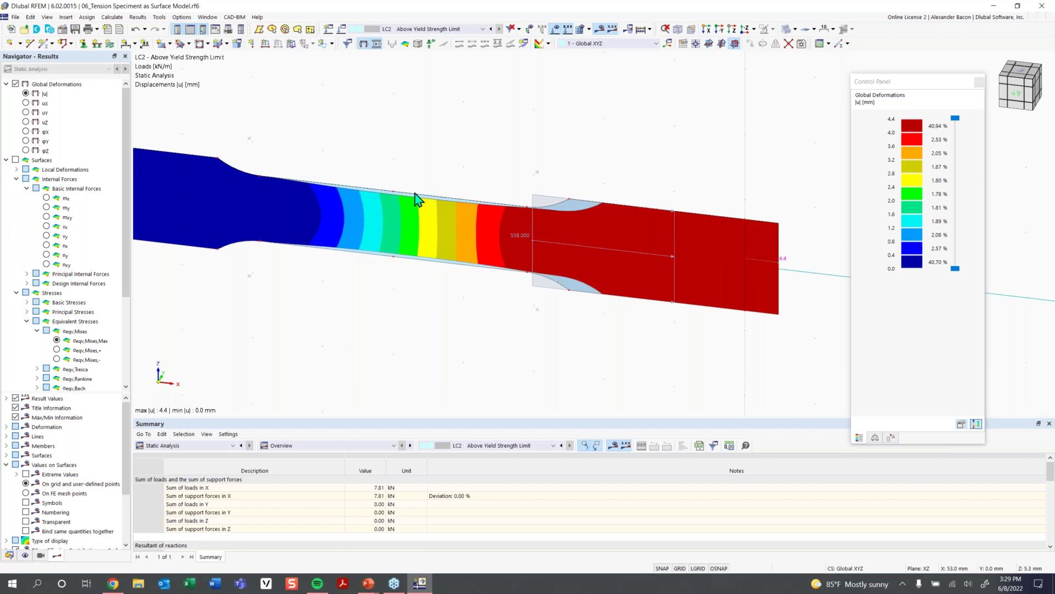
pyautogui.scroll(-3, 440, 247)
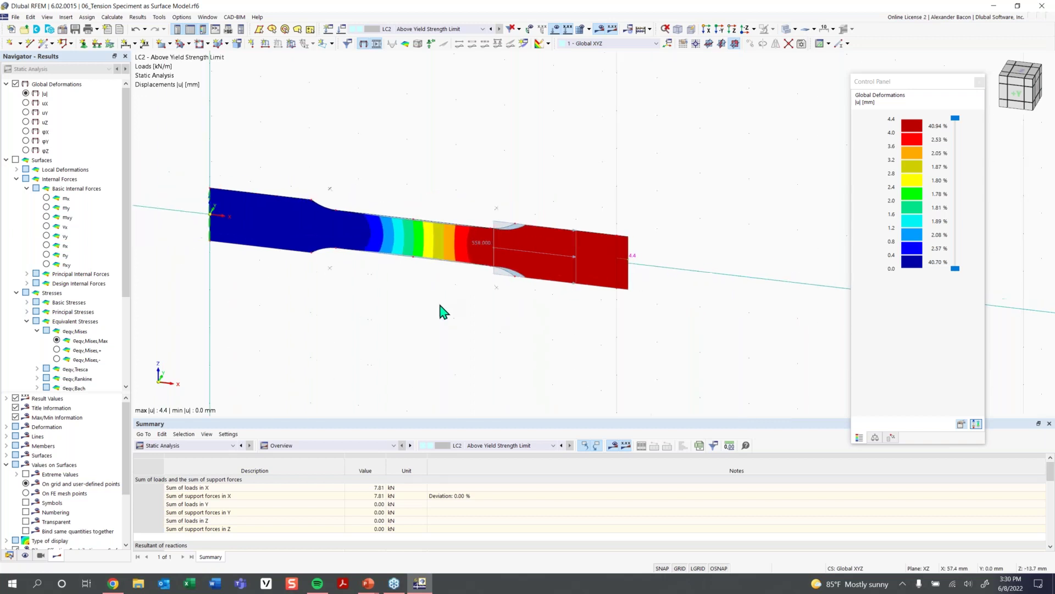
# - Hide the deformation results, switch to the PowerPoint slide show and advance to the Singularities slide
pyautogui.click(364, 44)
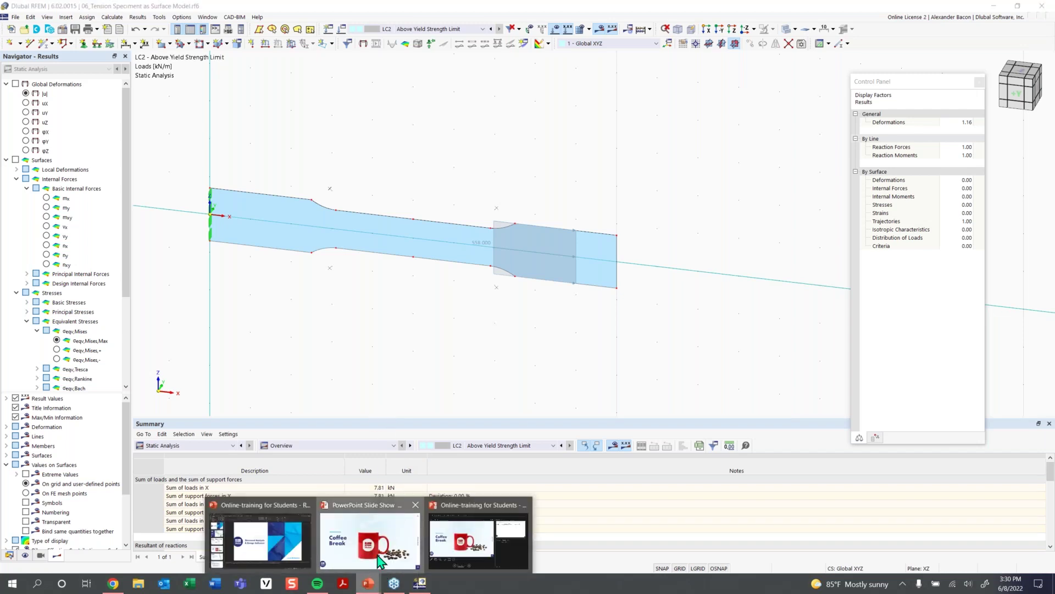
pyautogui.click(368, 531)
pyautogui.click(661, 387)
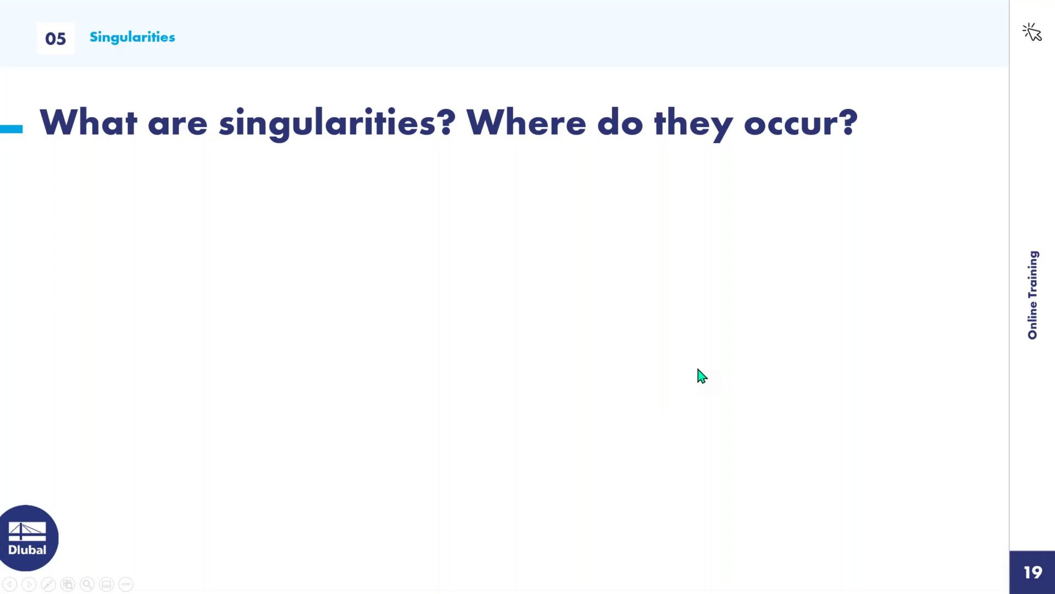
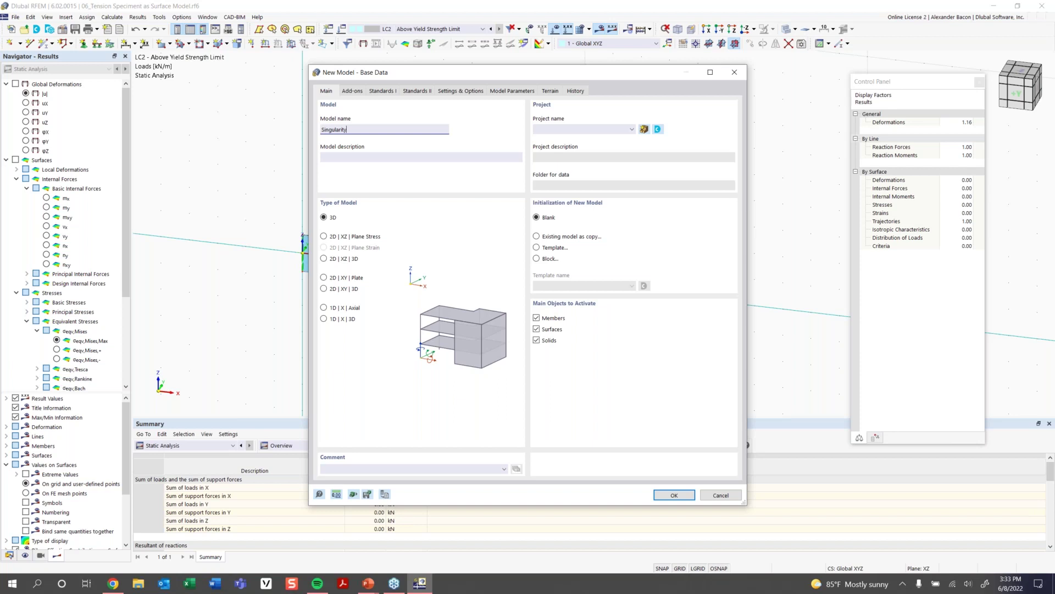
# - Create a blank 3D model named "Singularity - Point Load" with the load wizards and the combination wizard and classification deactivated
pyautogui.write('- Point Load')
pyautogui.click(352, 91)
pyautogui.click(559, 129)
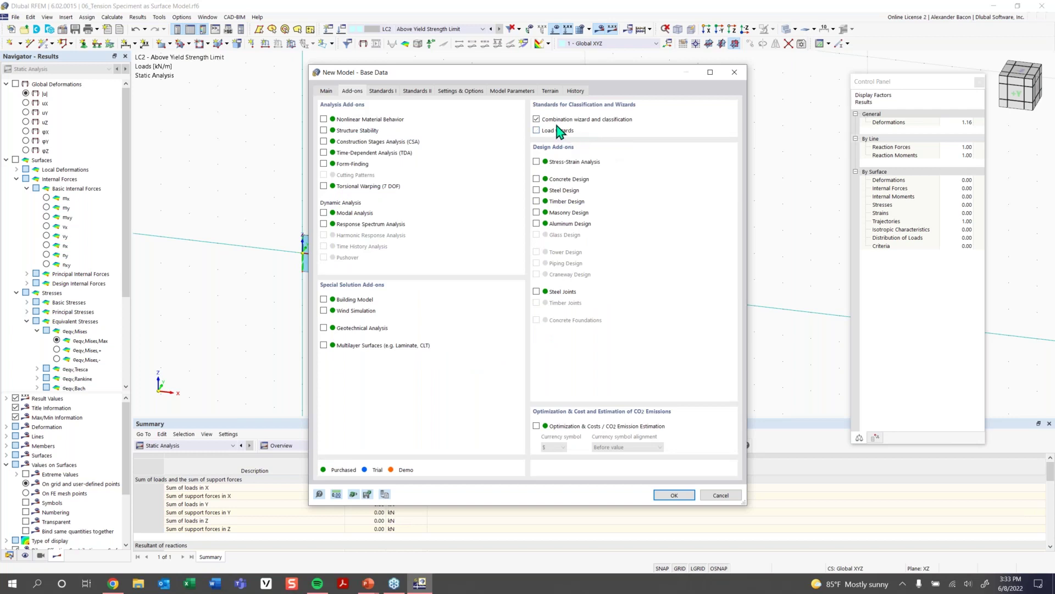
pyautogui.click(552, 121)
pyautogui.click(459, 91)
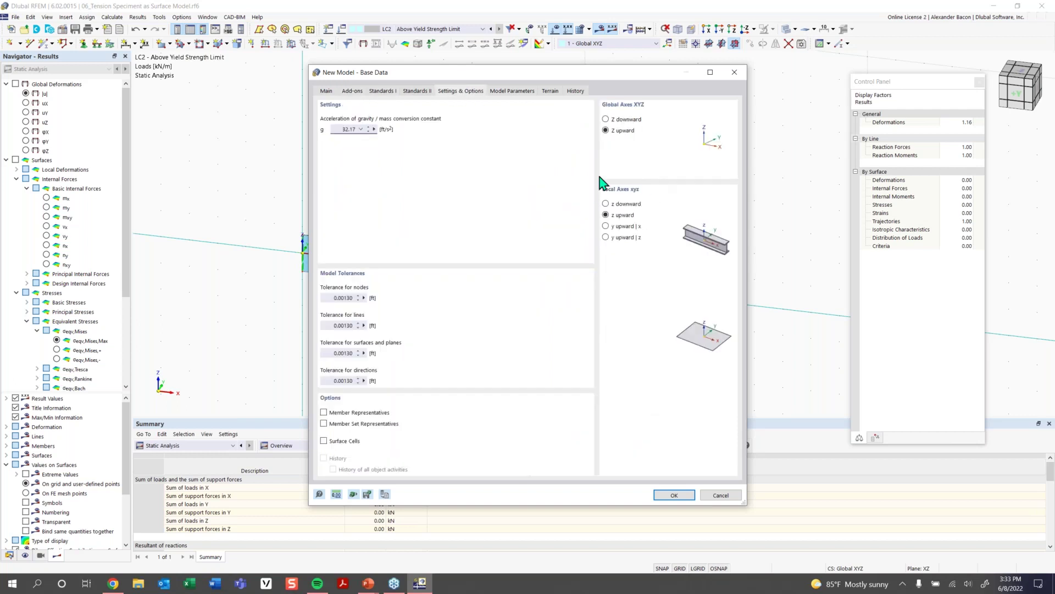
pyautogui.click(327, 91)
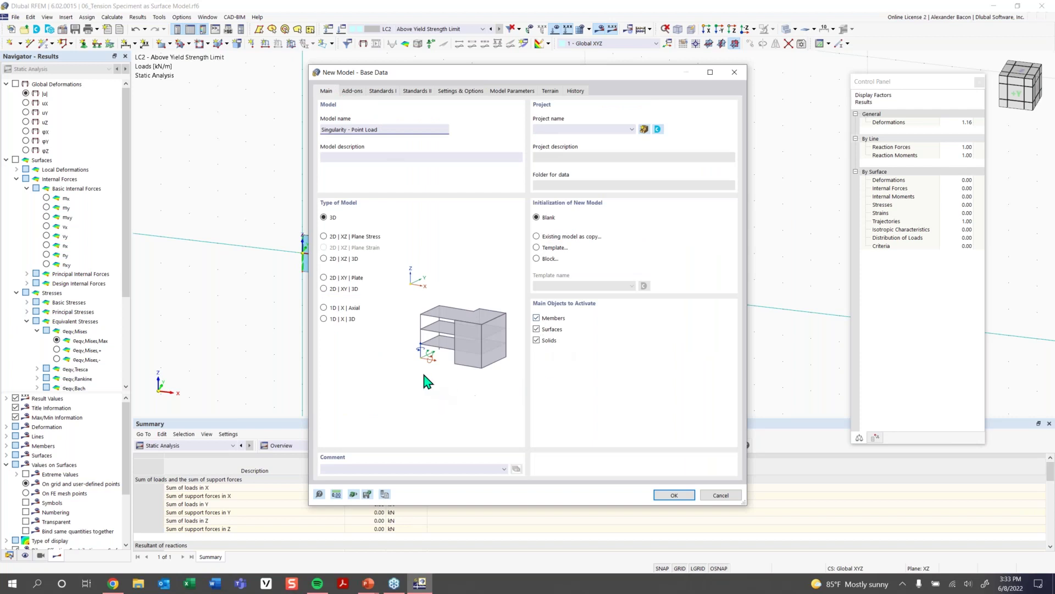
pyautogui.click(680, 496)
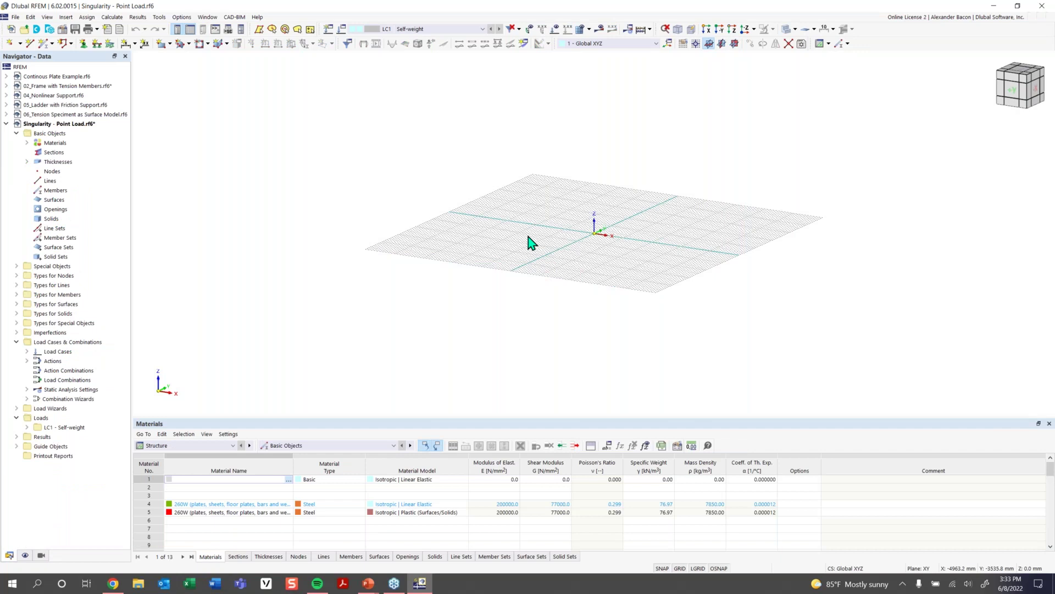
# - Change the model's units to the imperial set with lengths in ft, and accept the XY work plane and grid settings
pyautogui.moveTo(592, 212); pyautogui.dragTo(597, 305, button='middle')
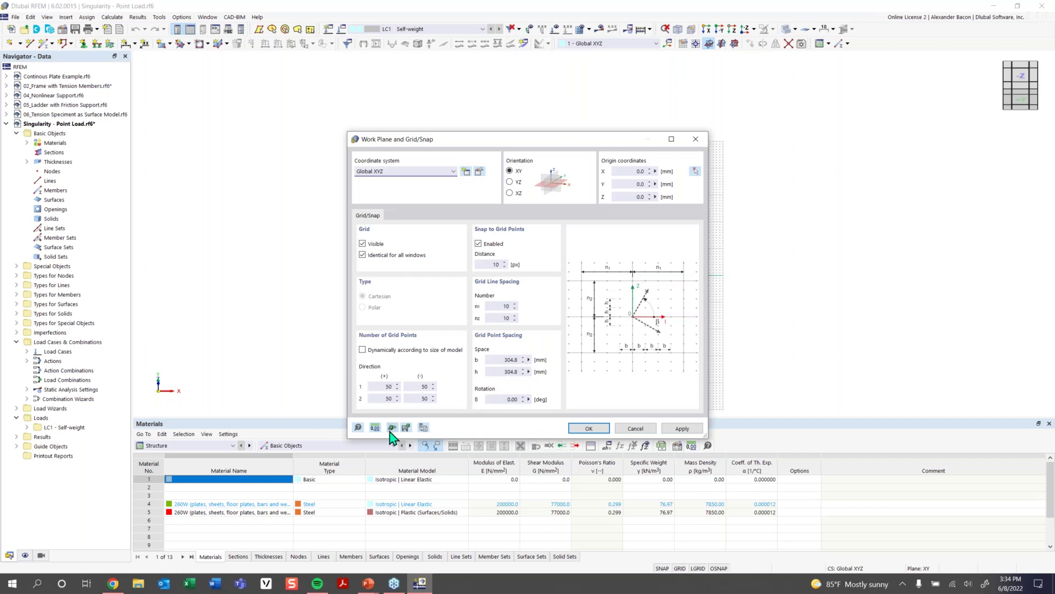
pyautogui.click(375, 427)
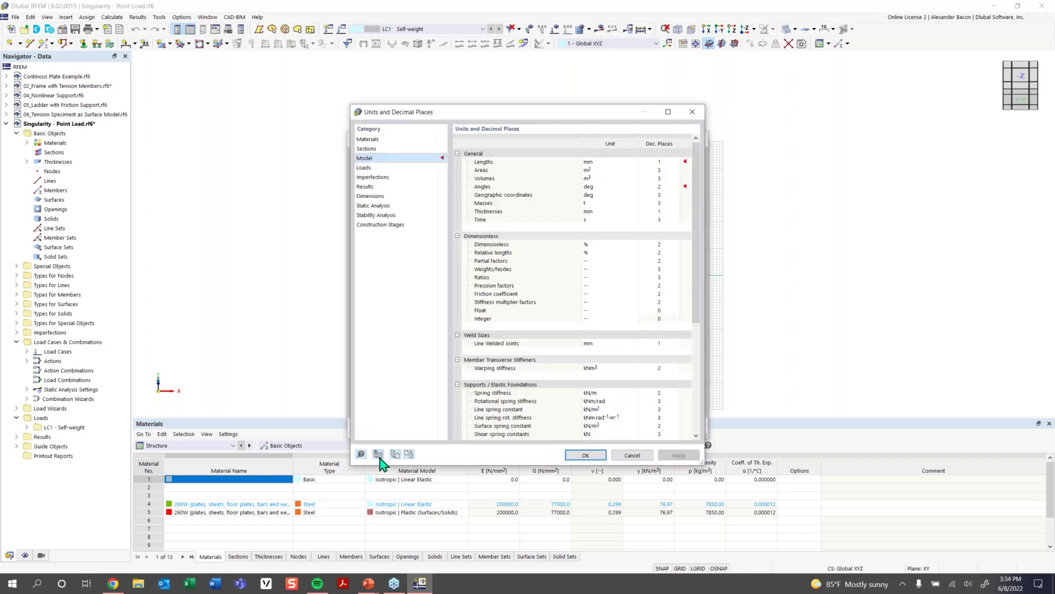
pyautogui.click(396, 454)
pyautogui.click(542, 382)
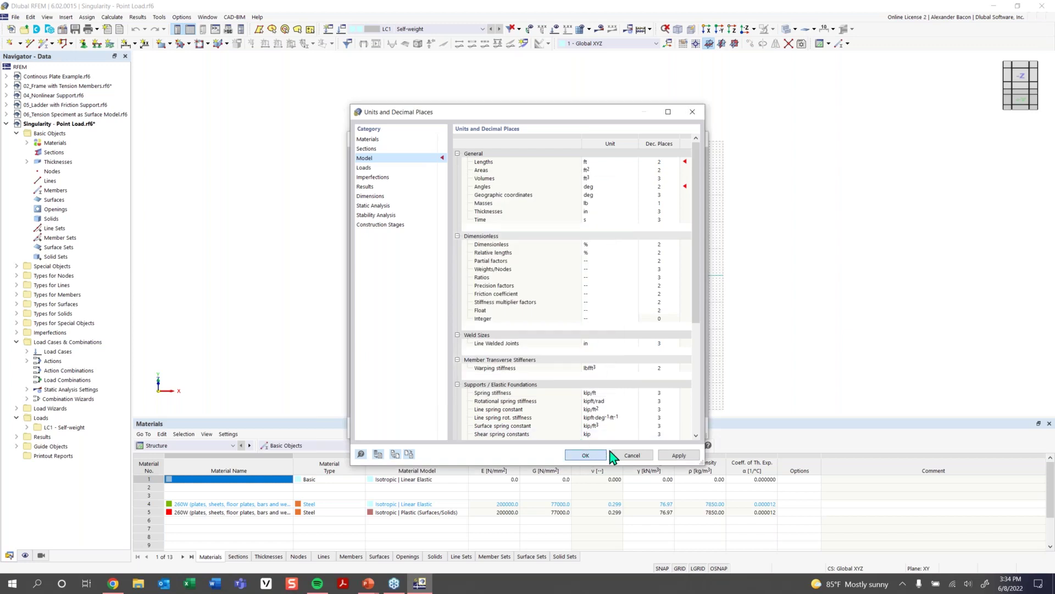
pyautogui.click(599, 455)
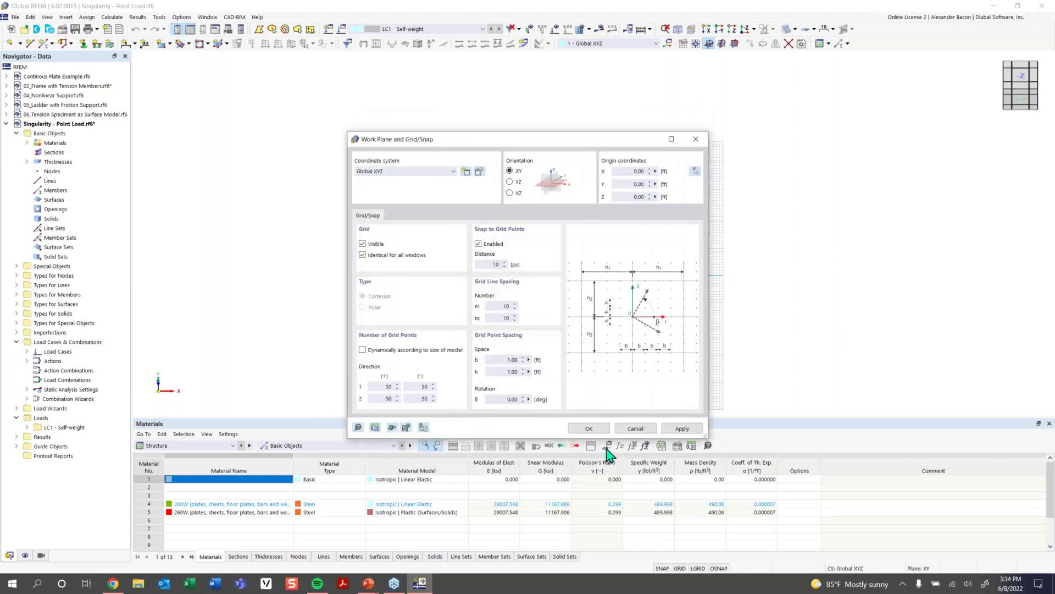
pyautogui.click(582, 430)
# - Start a new rectangular surface and open a new uniform thickness for it
pyautogui.moveTo(570, 280); pyautogui.dragTo(522, 292, button='middle')
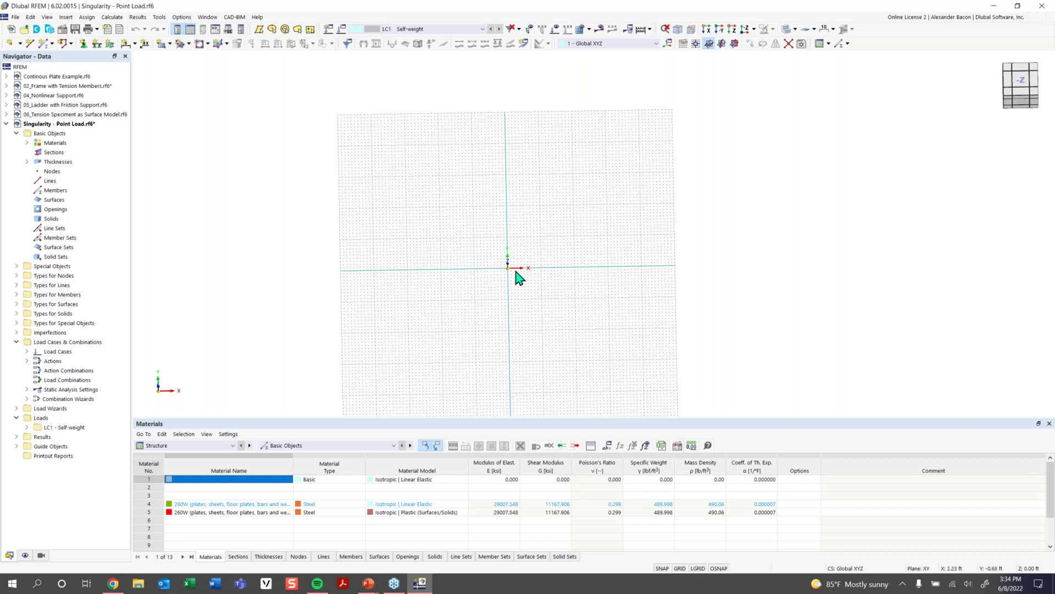
pyautogui.scroll(2, 516, 271)
pyautogui.moveTo(553, 255); pyautogui.dragTo(509, 283, button='middle')
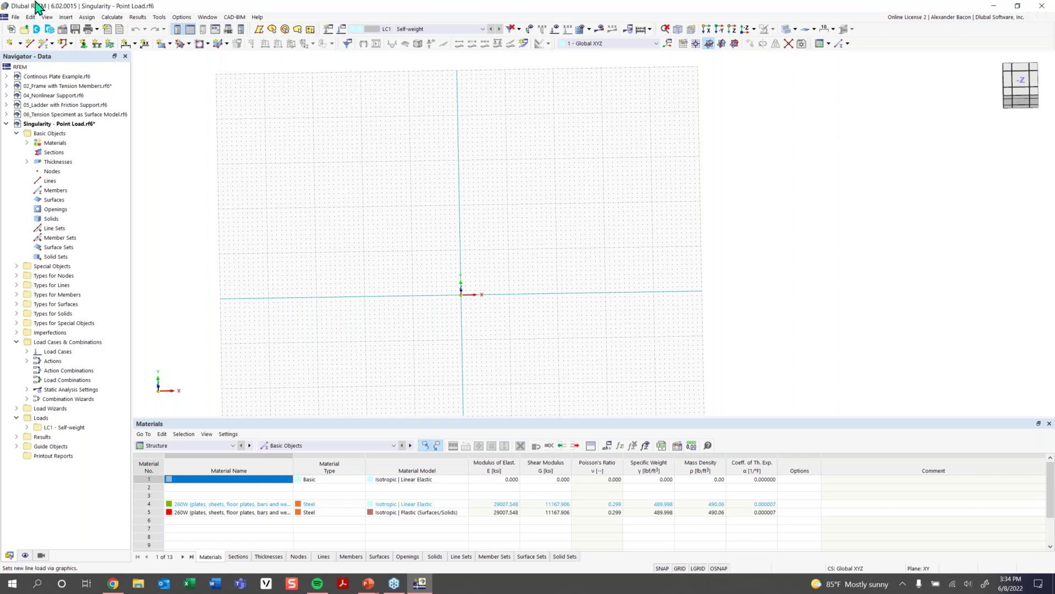
pyautogui.click(162, 44)
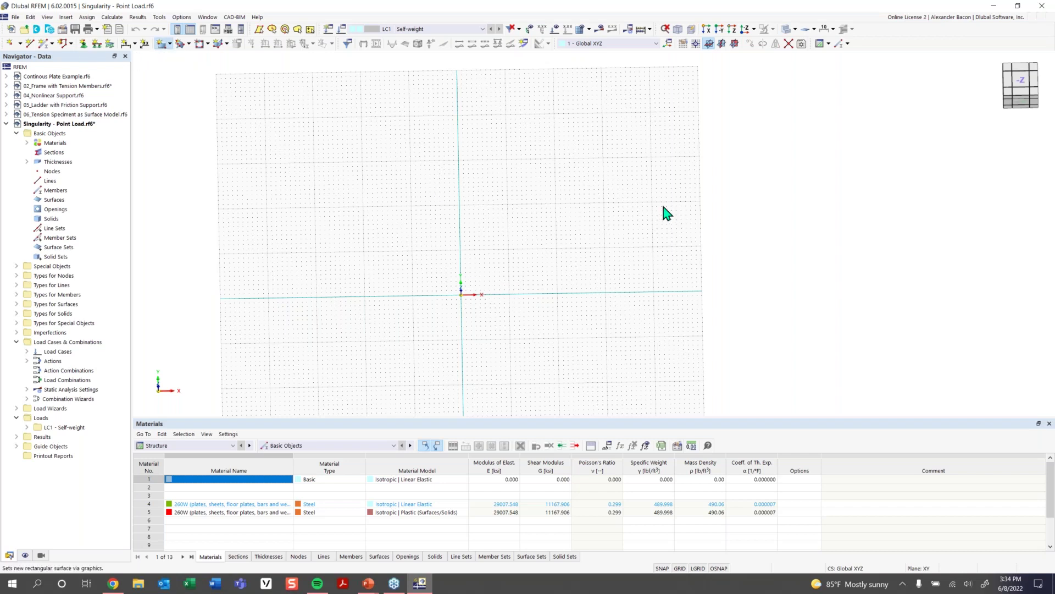
pyautogui.click(253, 166)
pyautogui.click(253, 188)
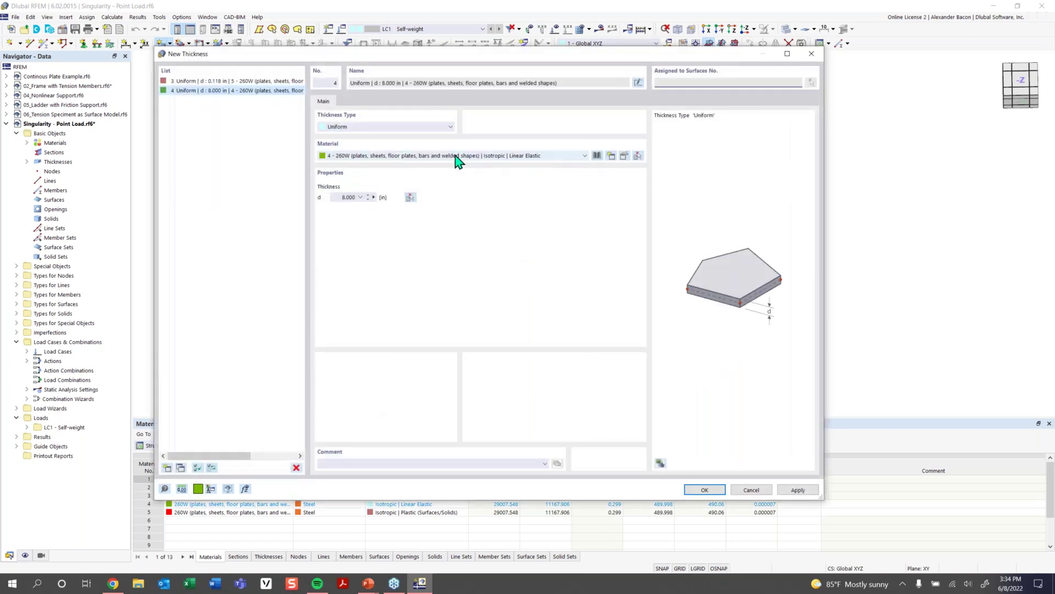
# - Create a new material for the thickness from the library: Concrete f'c = 4000 psi, standard ACI 318-19
pyautogui.click(394, 157)
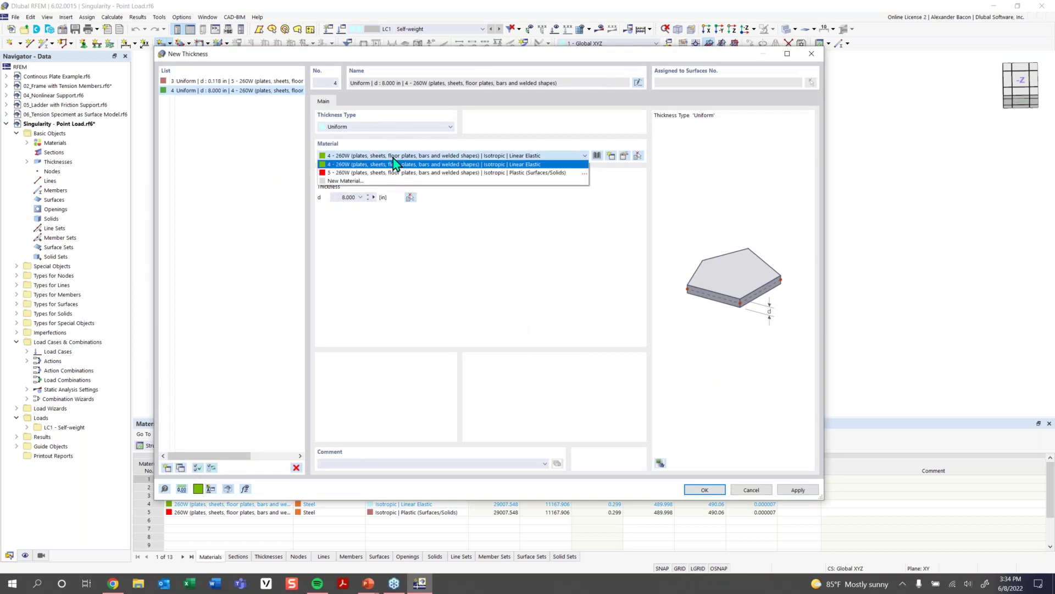
pyautogui.click(396, 181)
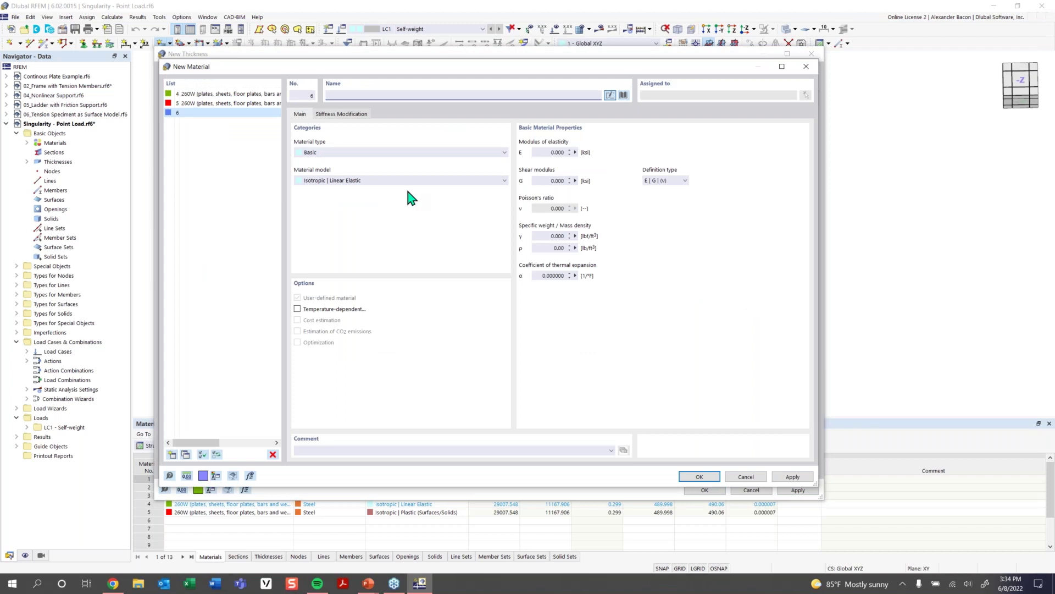
pyautogui.click(624, 95)
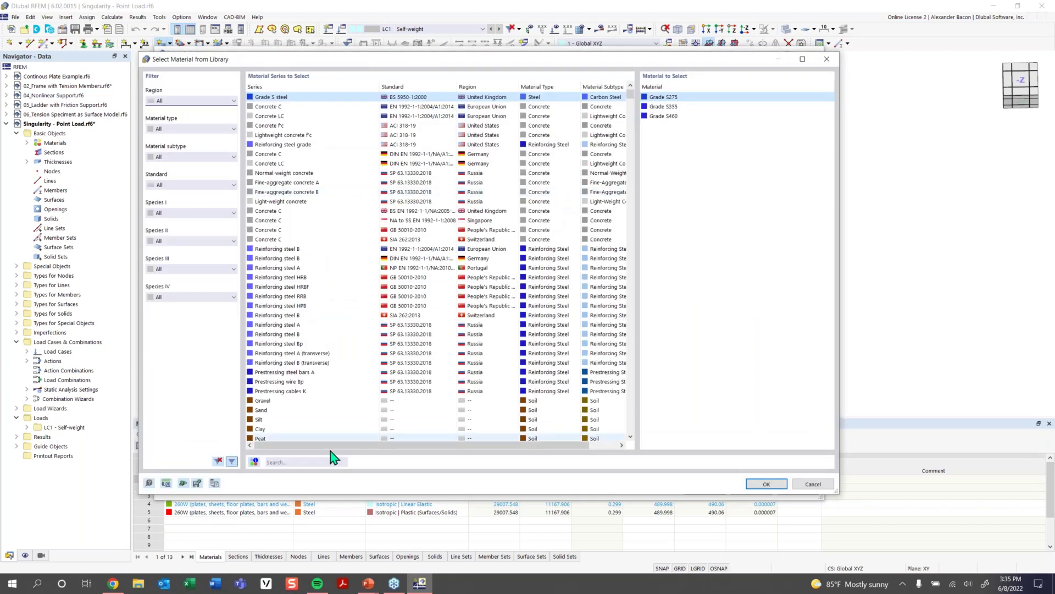
pyautogui.click(313, 461)
pyautogui.write('c')
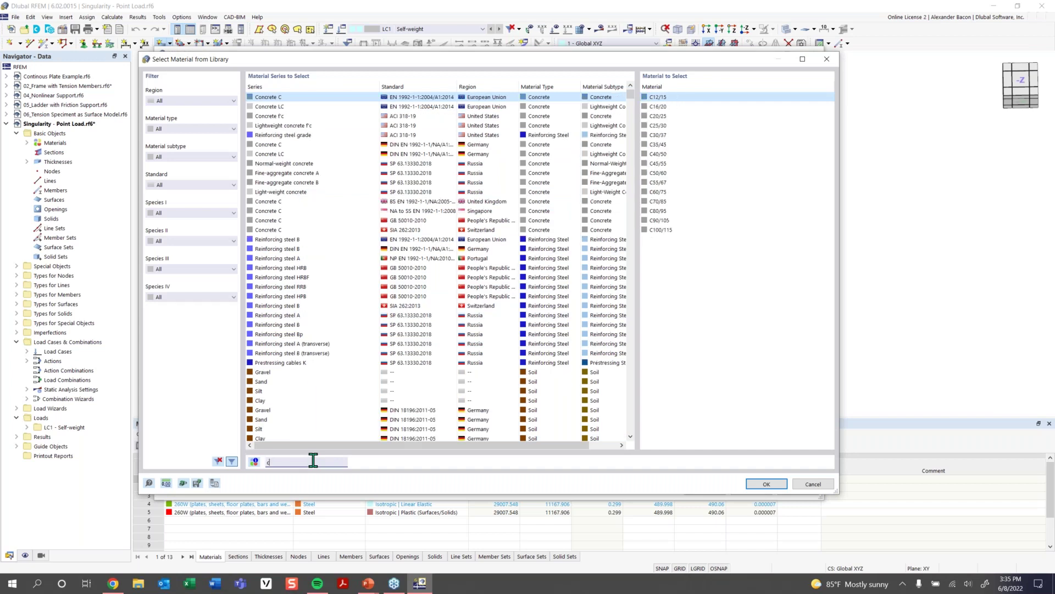
pyautogui.write('onc')
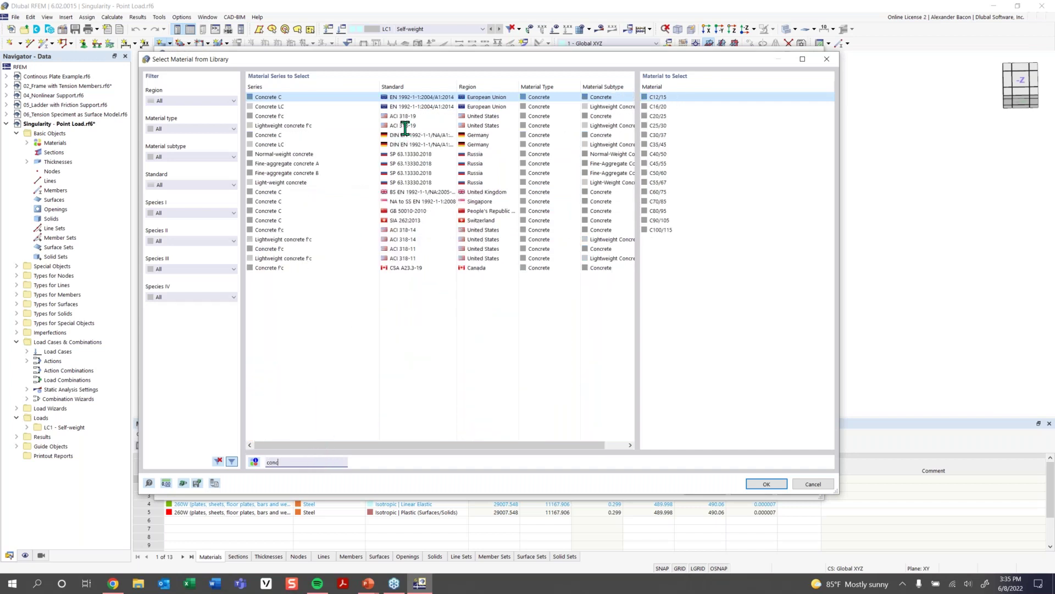
pyautogui.write('rete')
pyautogui.click(401, 117)
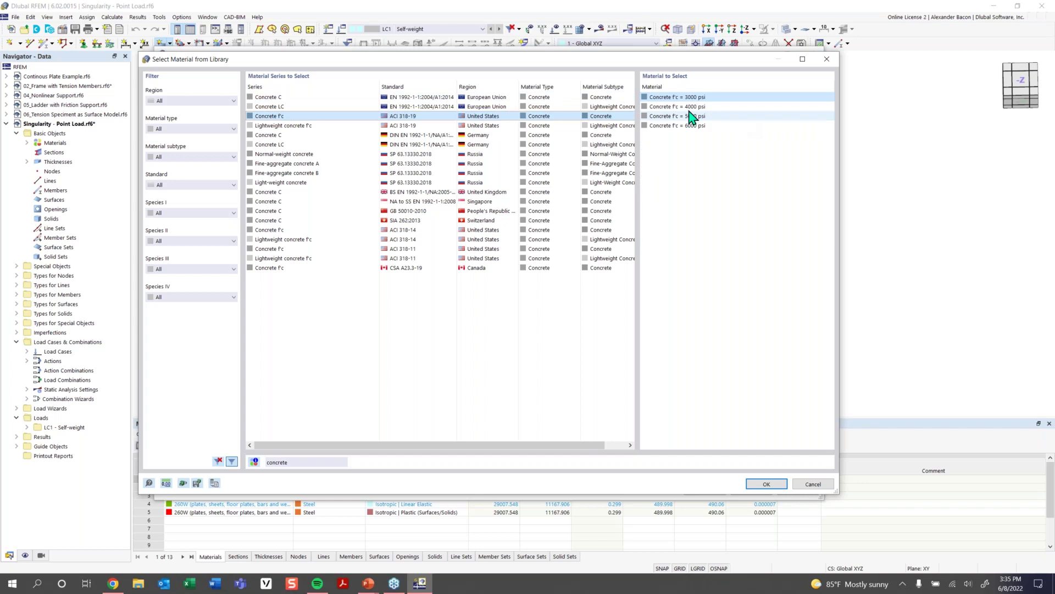
pyautogui.click(688, 106)
pyautogui.click(764, 484)
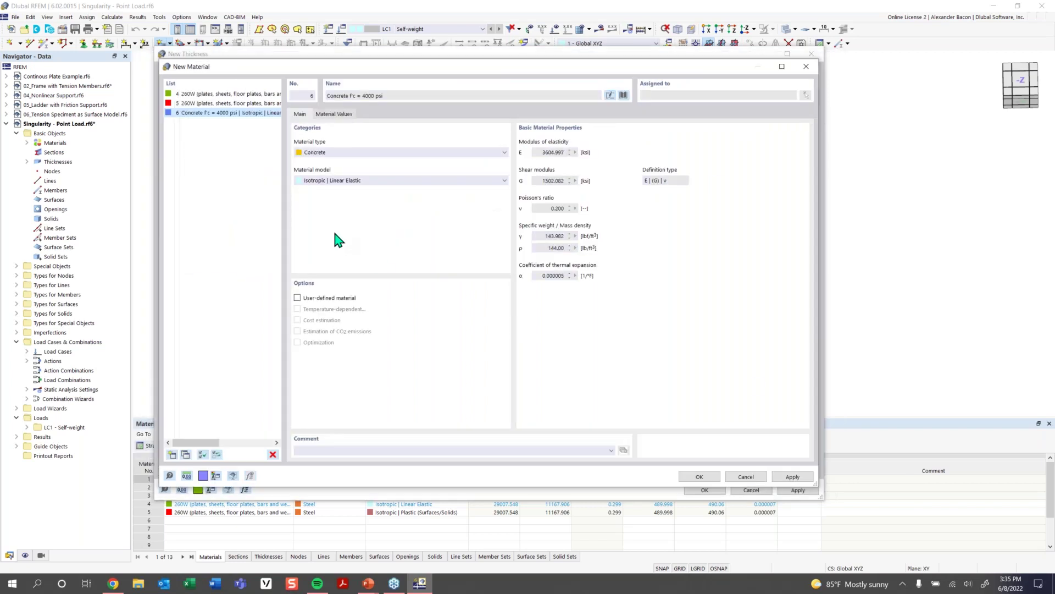
pyautogui.click(698, 478)
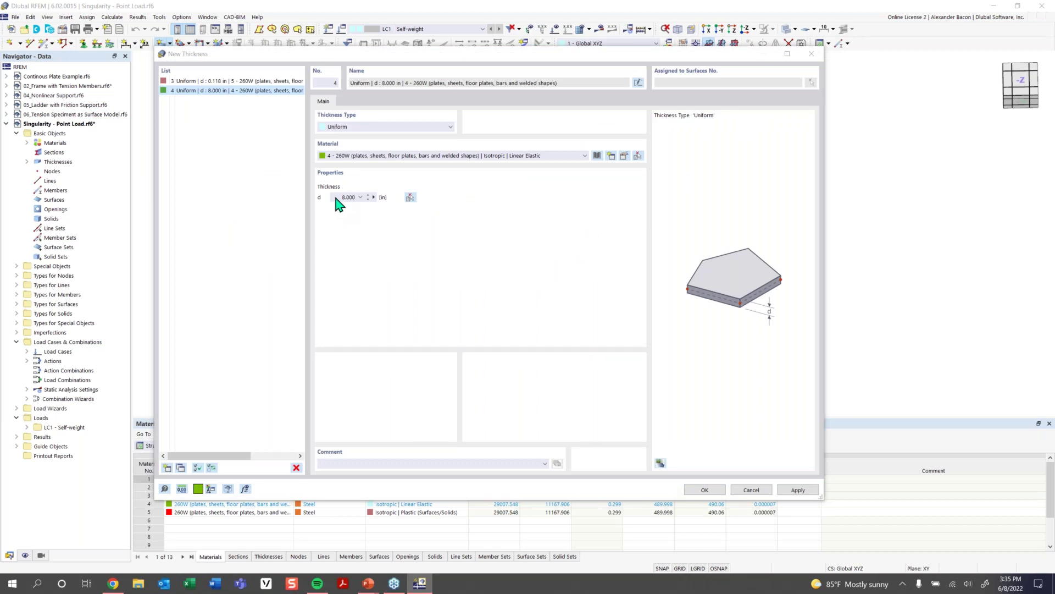
# - Set the concrete thickness to 12 in and accept the thickness and rectangular surface definitions
pyautogui.moveTo(337, 198); pyautogui.dragTo(372, 197)
pyautogui.write('12')
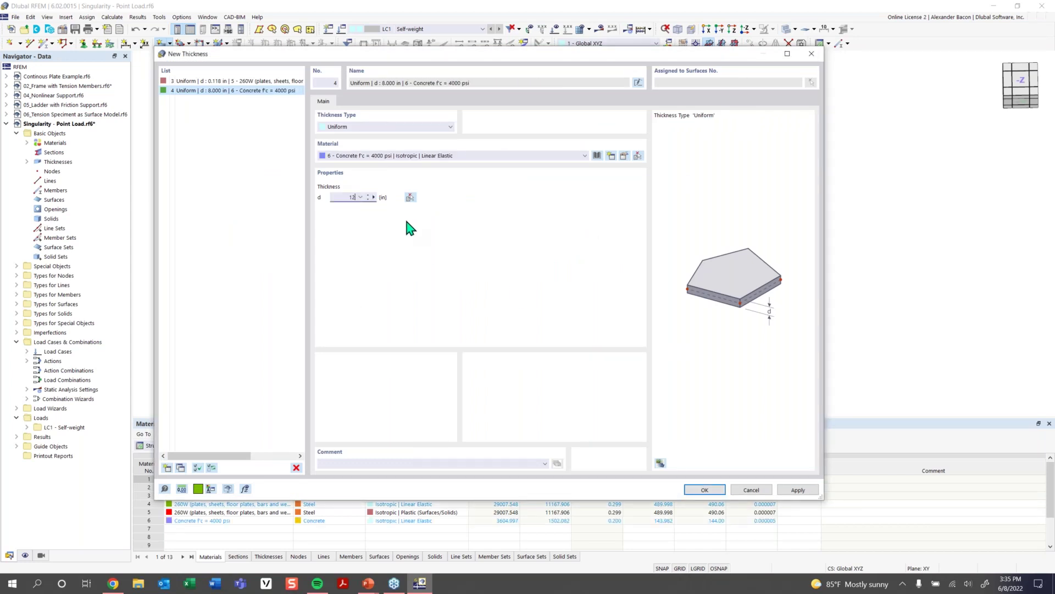
pyautogui.click(705, 489)
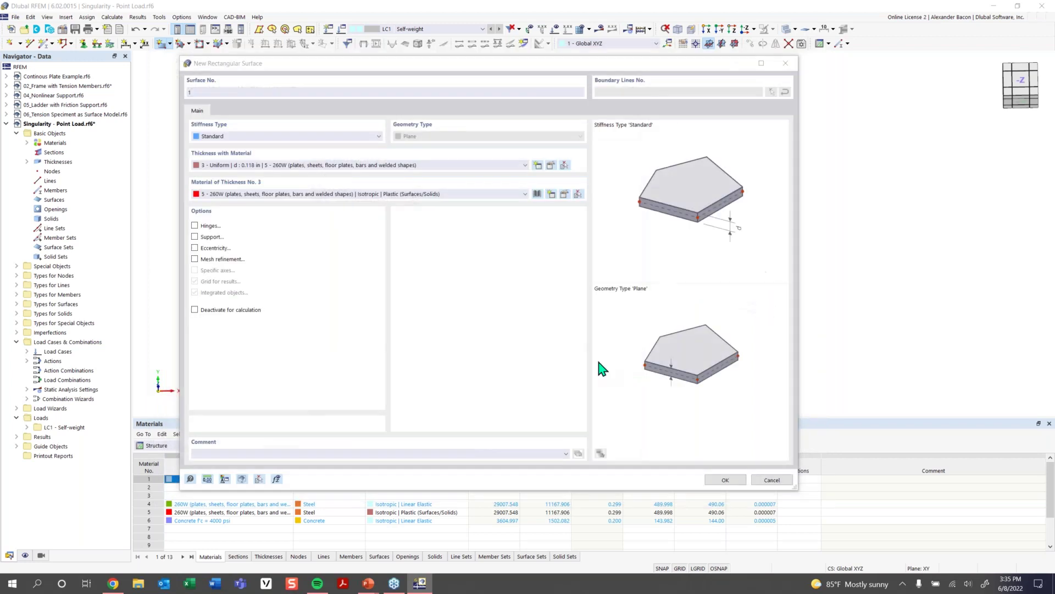
pyautogui.click(721, 482)
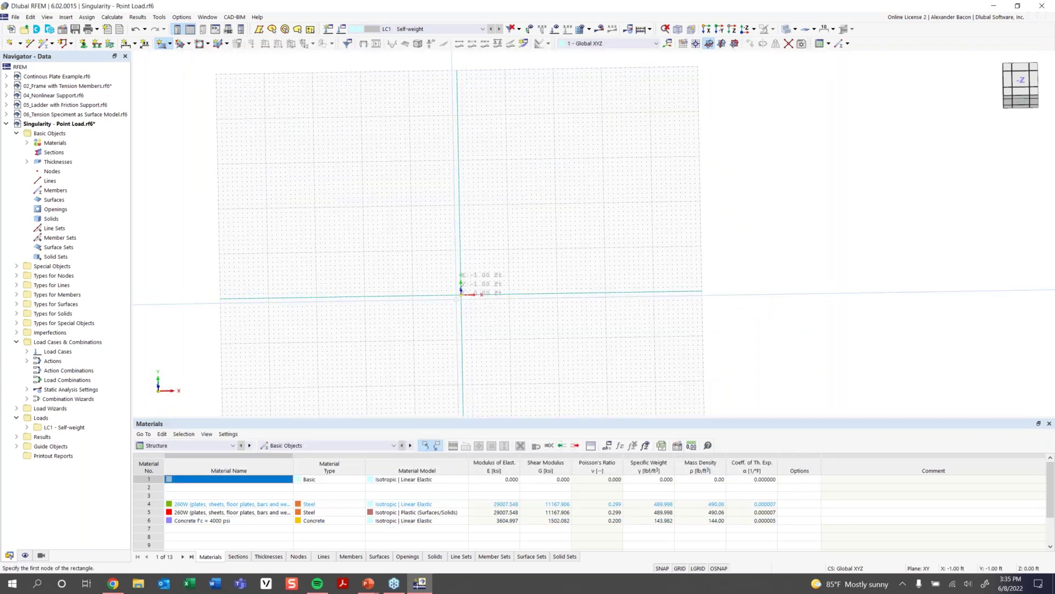
# - Draw the rectangular surface from the origin to the opposite corner at X 32 ft, Y 16 ft
pyautogui.click(461, 294)
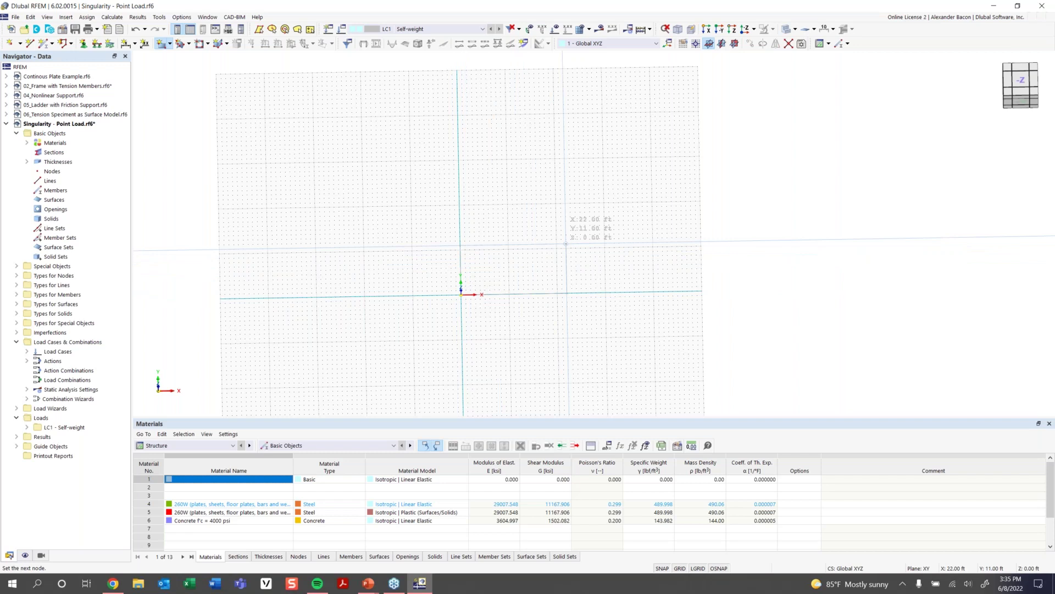
pyautogui.scroll(2, 571, 242)
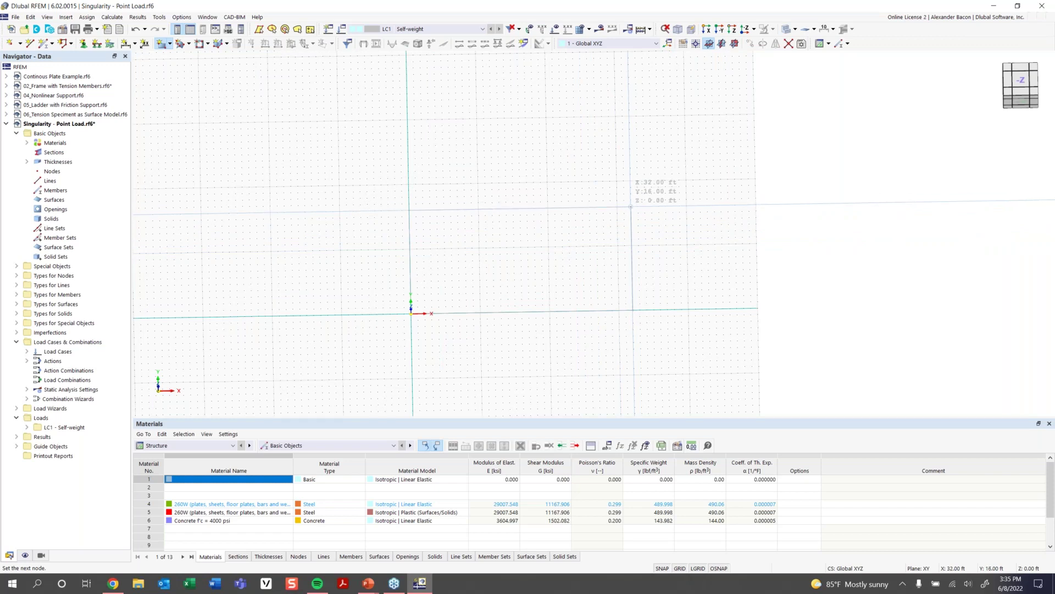
pyautogui.click(631, 207)
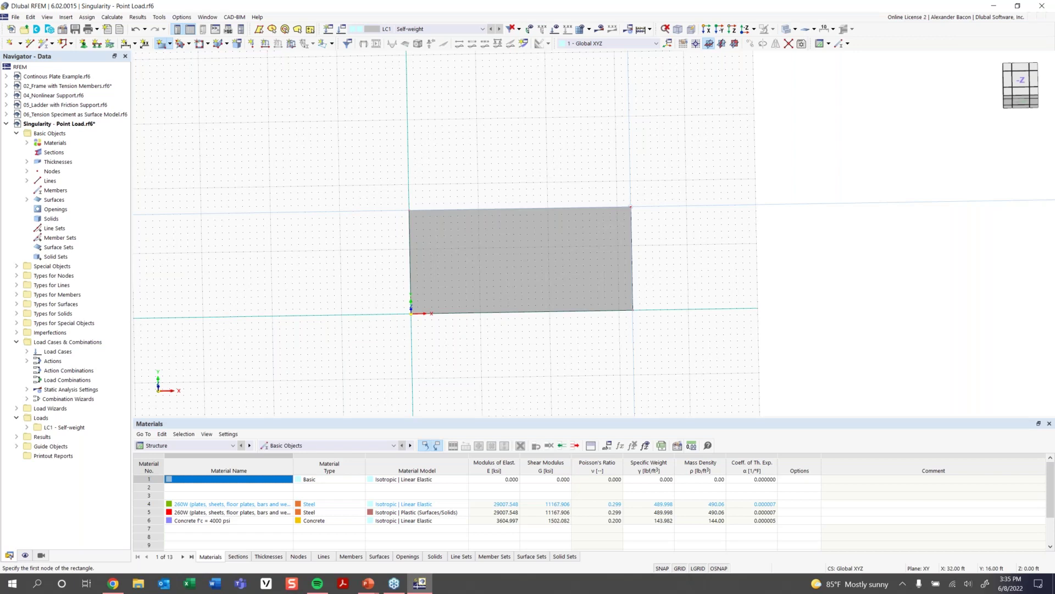
pyautogui.press('Escape')
pyautogui.keyDown('ctrl'); pyautogui.moveTo(652, 334); pyautogui.dragTo(675, 288, button='middle'); pyautogui.keyUp('ctrl')
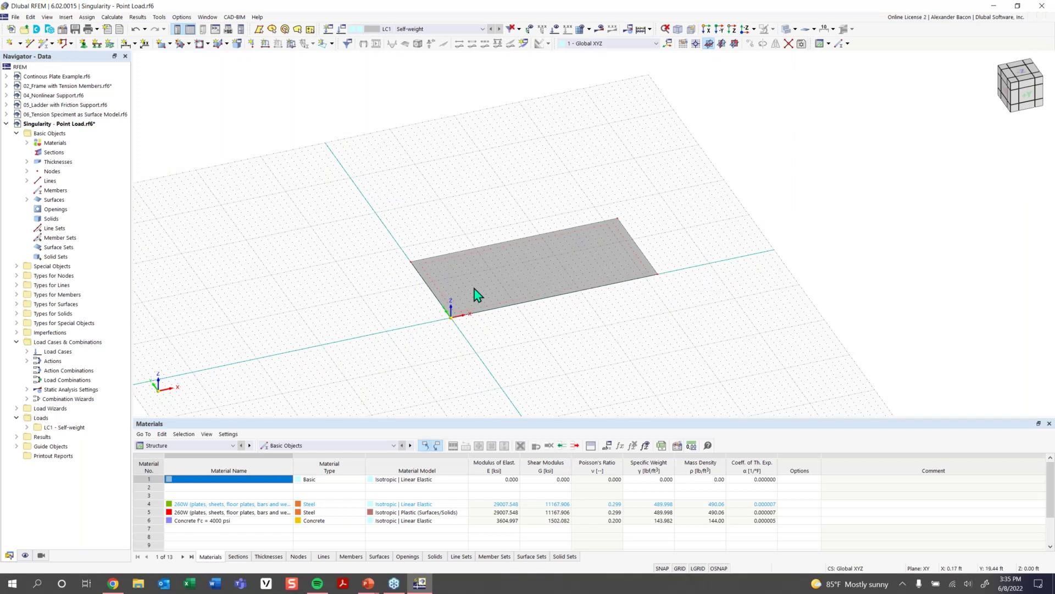
# - Place a node at the plate's centre, at 50% of the distance between two diagonally opposite corner nodes
pyautogui.click(20, 44)
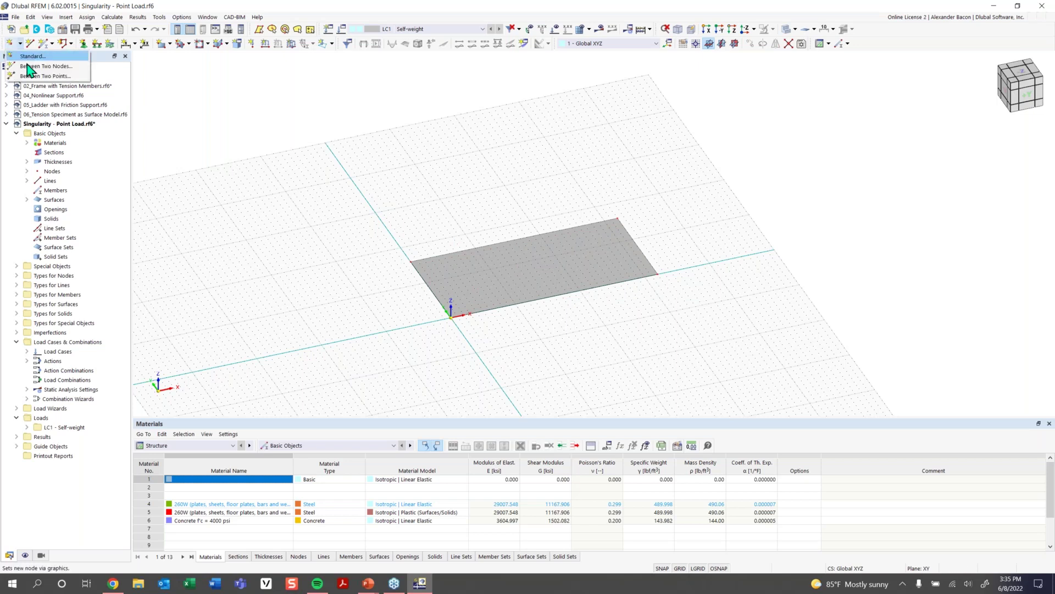
pyautogui.click(28, 66)
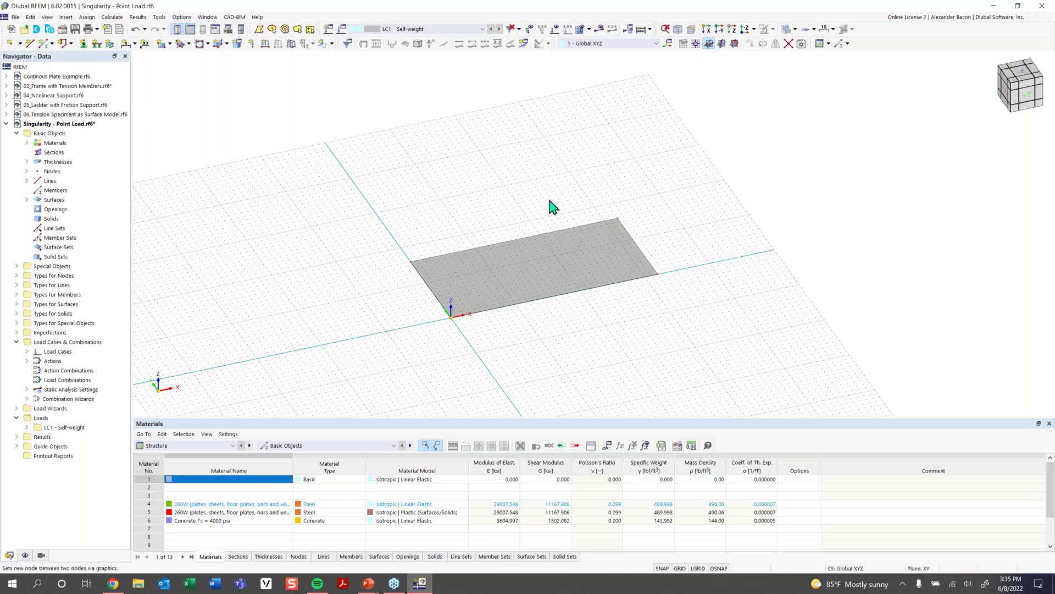
pyautogui.click(412, 260)
pyautogui.click(658, 273)
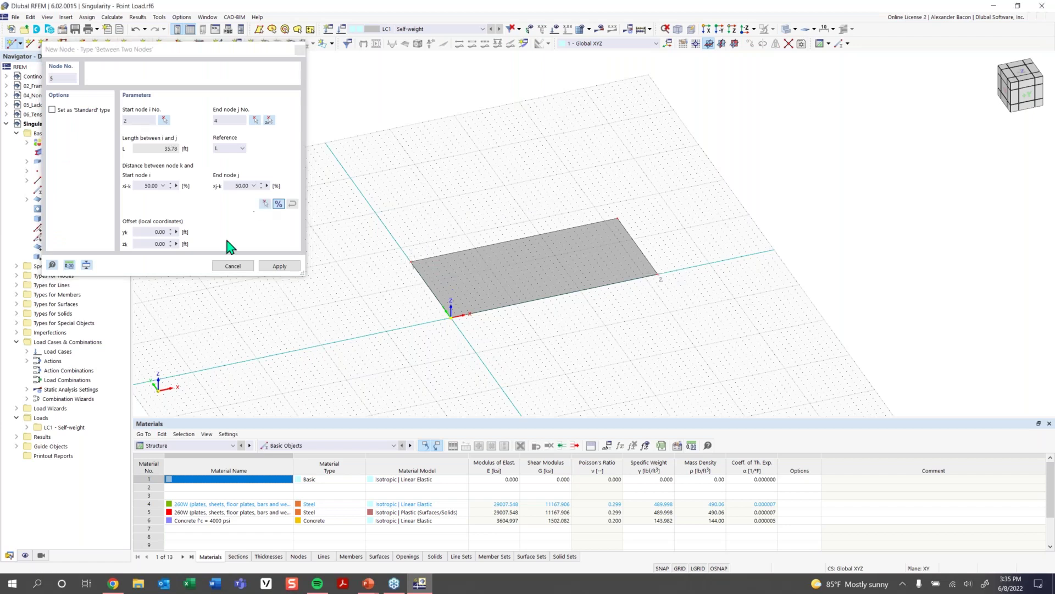
pyautogui.click(278, 267)
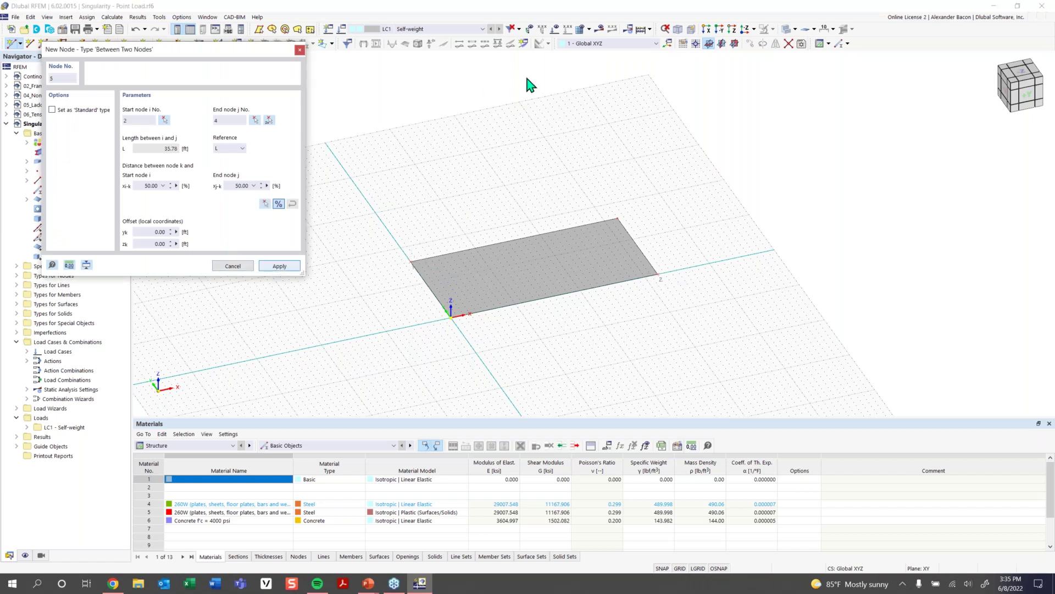
pyautogui.click(300, 50)
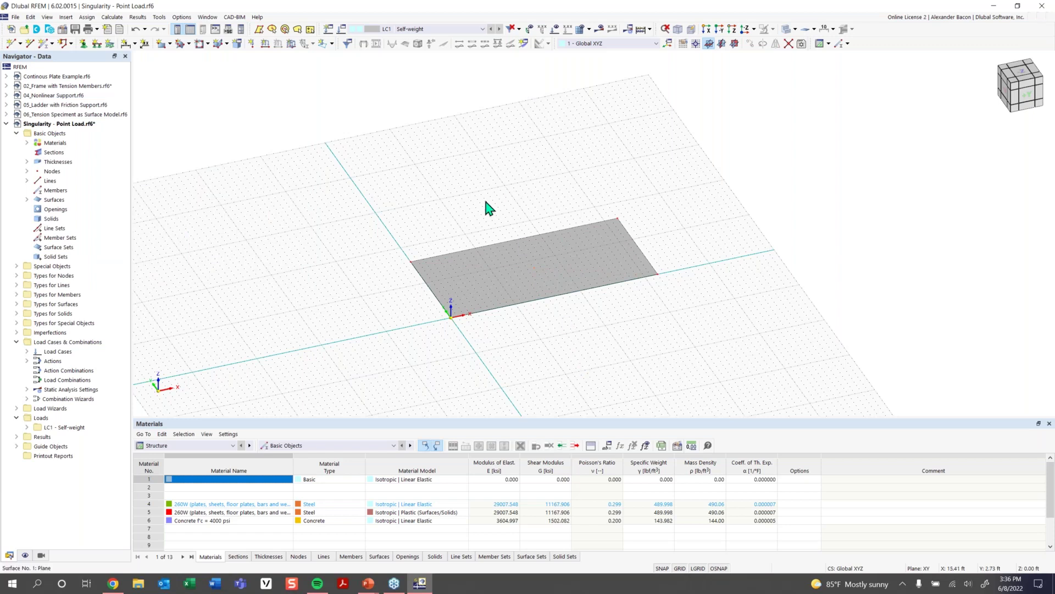
# - Create a nodal force of -10 kip in the Z direction in LC1 and assign it to the plate's centre node
pyautogui.click(252, 43)
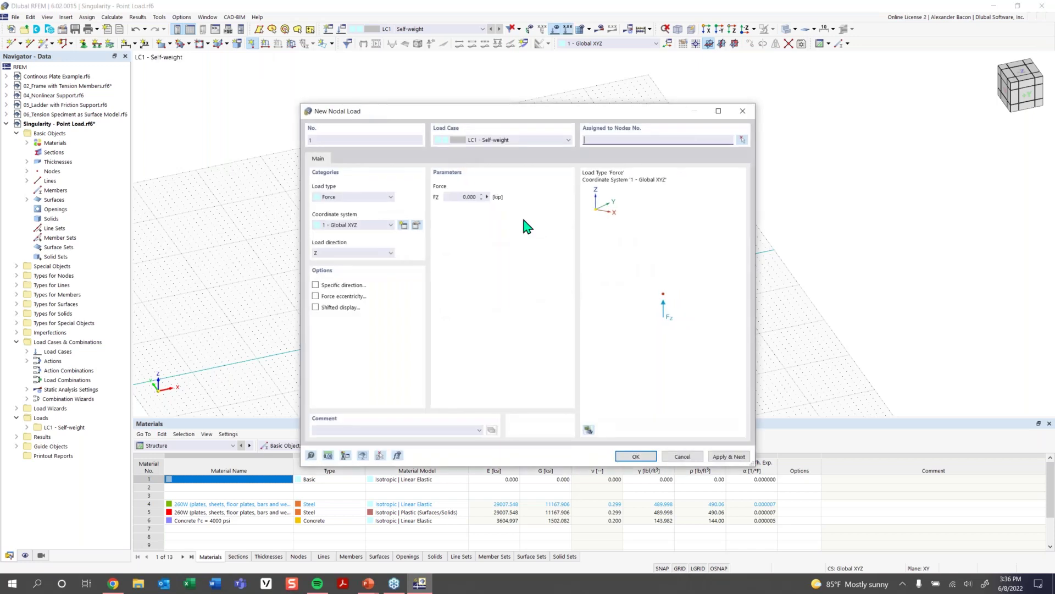
pyautogui.click(463, 197)
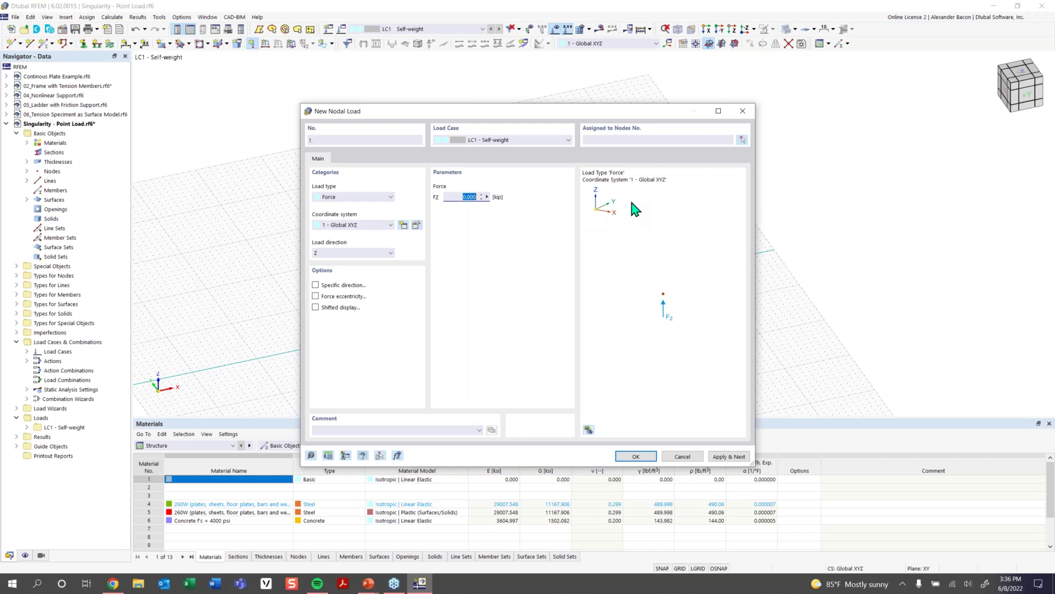
pyautogui.press('BackSpace')
pyautogui.click(363, 254)
pyautogui.click(363, 253)
pyautogui.click(636, 457)
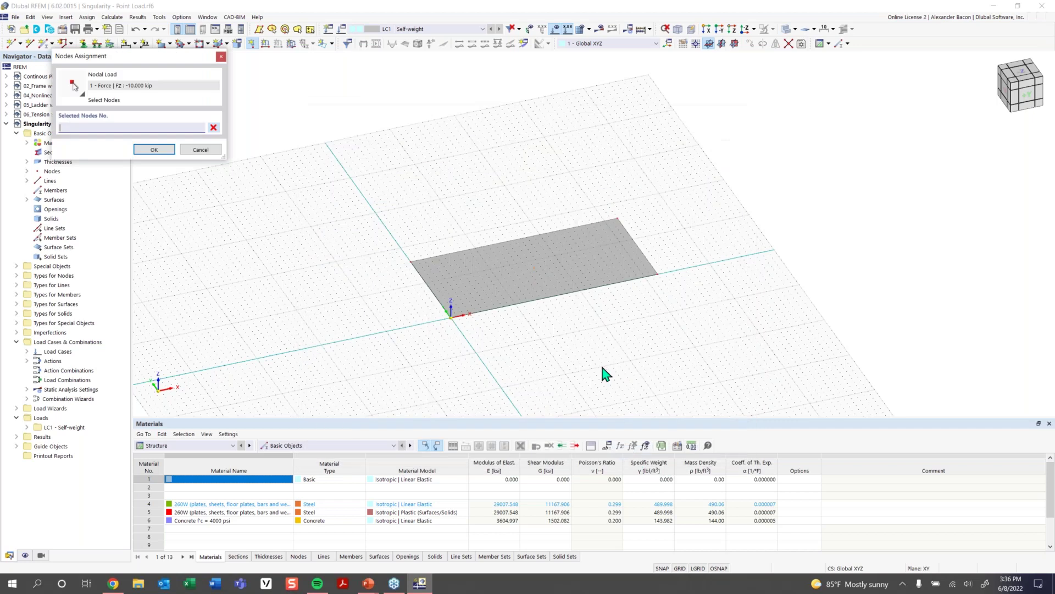
pyautogui.click(532, 269)
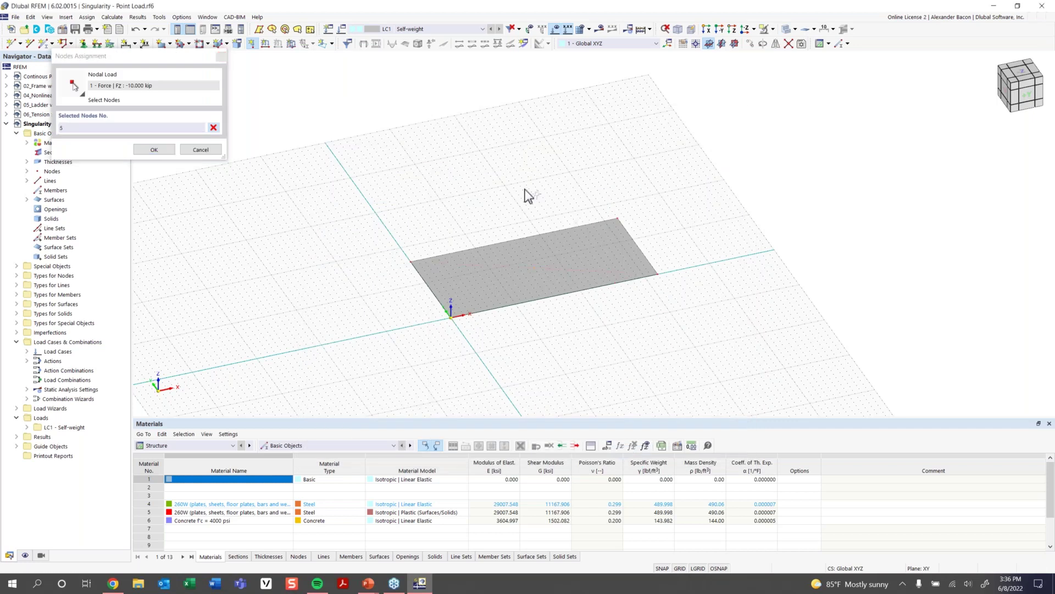
pyautogui.click(154, 149)
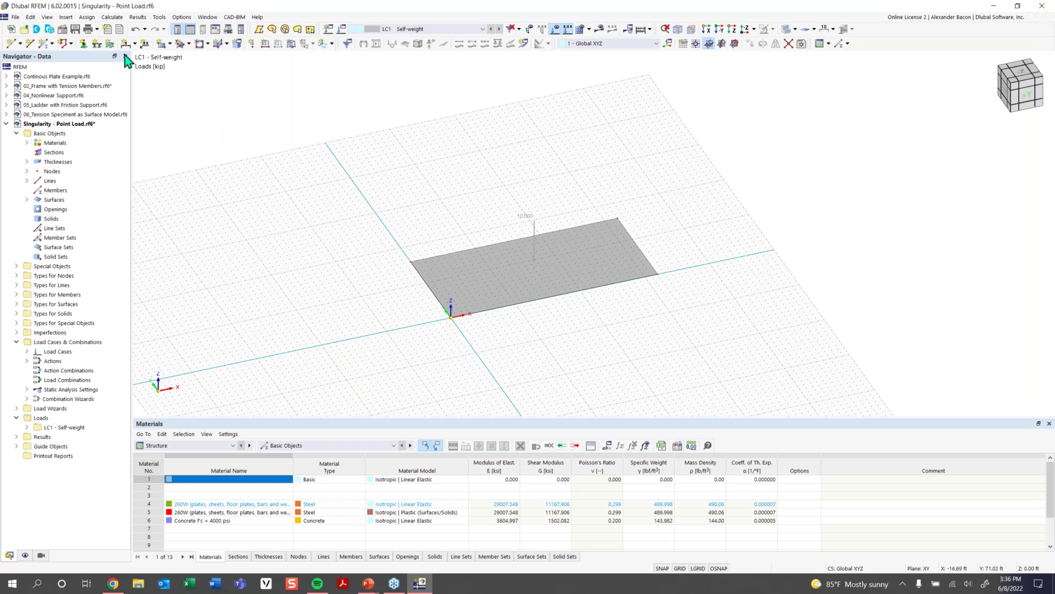
# - Assign a hinged line support to all four edges of the plate
pyautogui.click(97, 48)
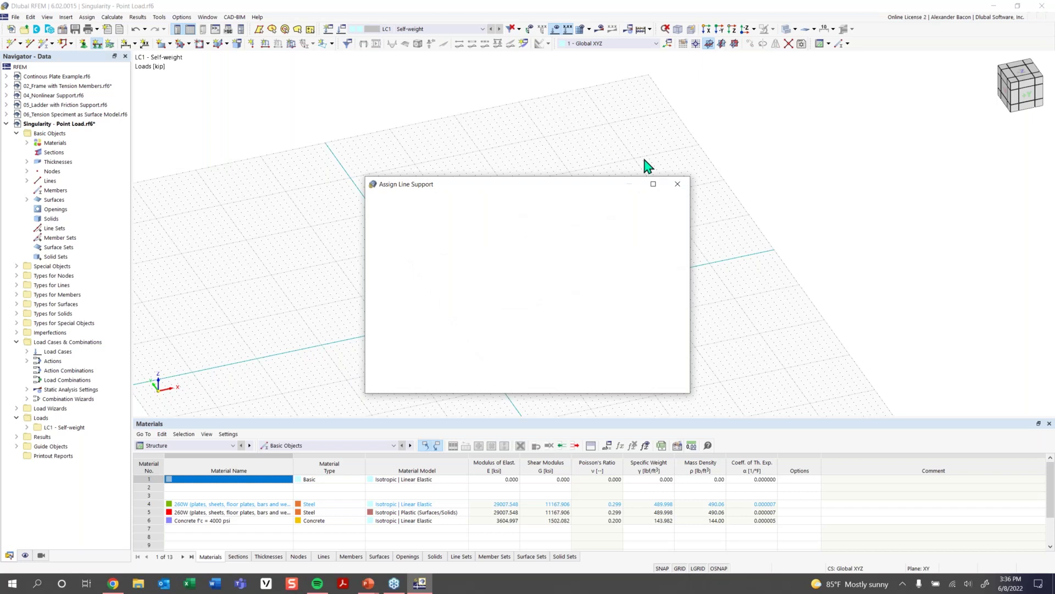
pyautogui.click(678, 184)
pyautogui.moveTo(746, 164); pyautogui.dragTo(343, 399)
pyautogui.click(97, 43)
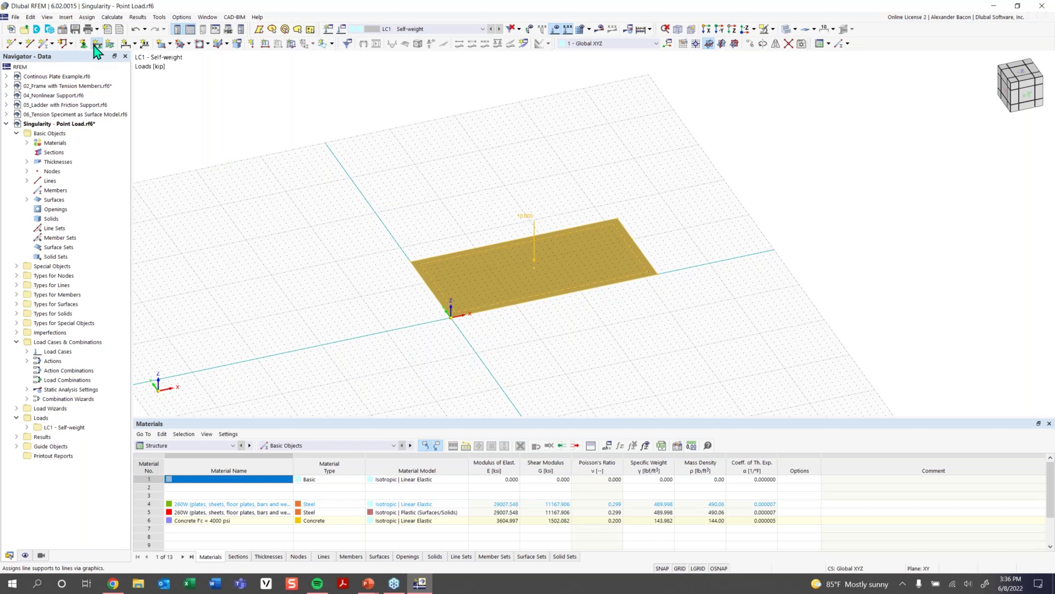
pyautogui.click(439, 254)
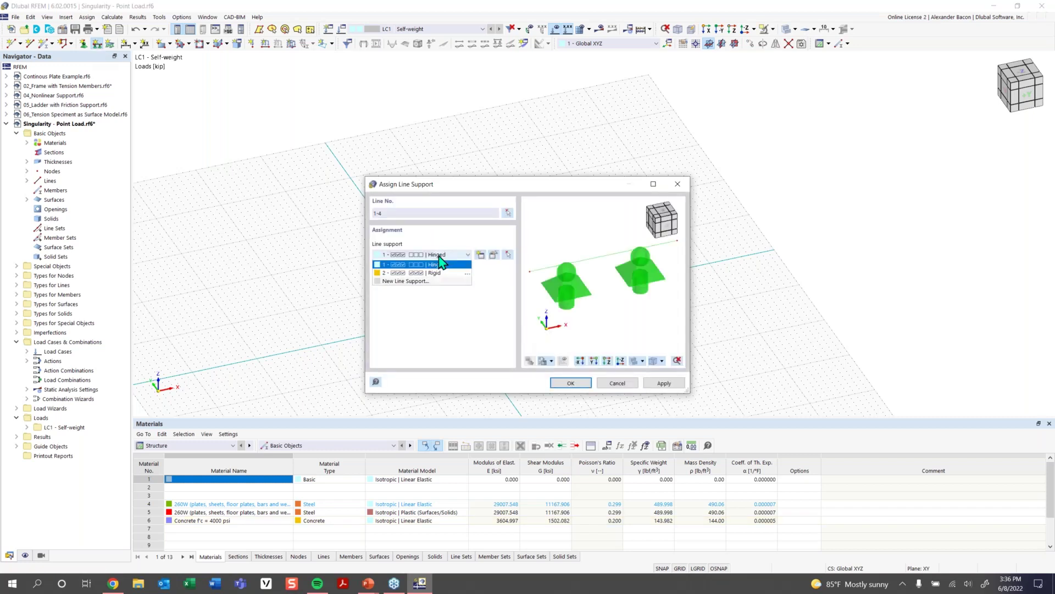
pyautogui.click(442, 271)
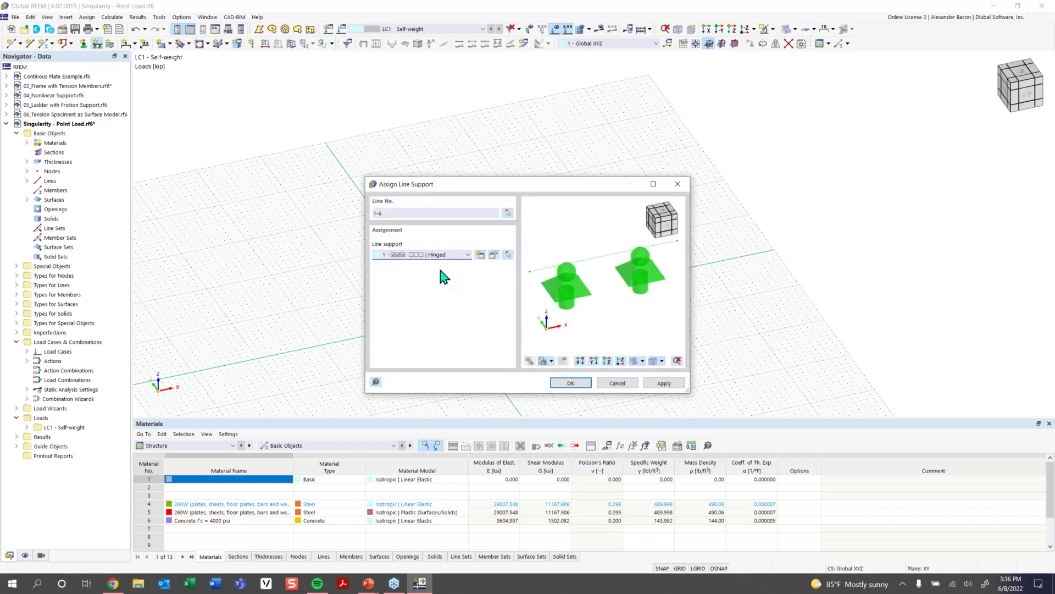
pyautogui.click(575, 385)
pyautogui.click(562, 339)
pyautogui.keyDown('ctrl'); pyautogui.moveTo(612, 345); pyautogui.dragTo(616, 320, button='middle'); pyautogui.keyUp('ctrl')
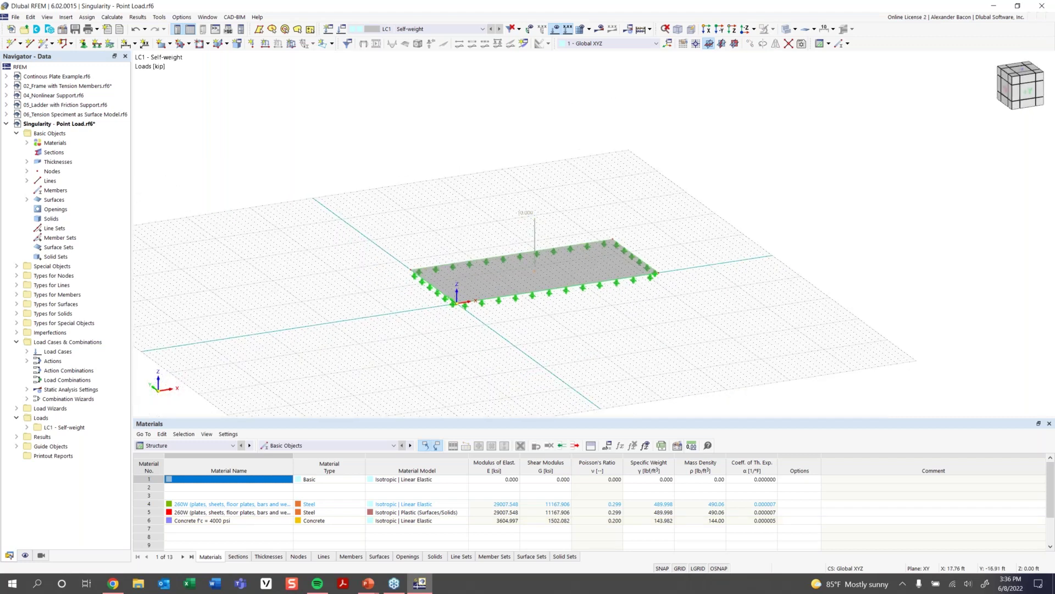
# - Copy the entire plate with its supports and point load 3 times along the X direction
pyautogui.keyDown('ctrl'); pyautogui.moveTo(617, 320); pyautogui.dragTo(657, 231, button='middle'); pyautogui.keyUp('ctrl')
pyautogui.moveTo(701, 208); pyautogui.dragTo(348, 363)
pyautogui.rightClick(526, 273)
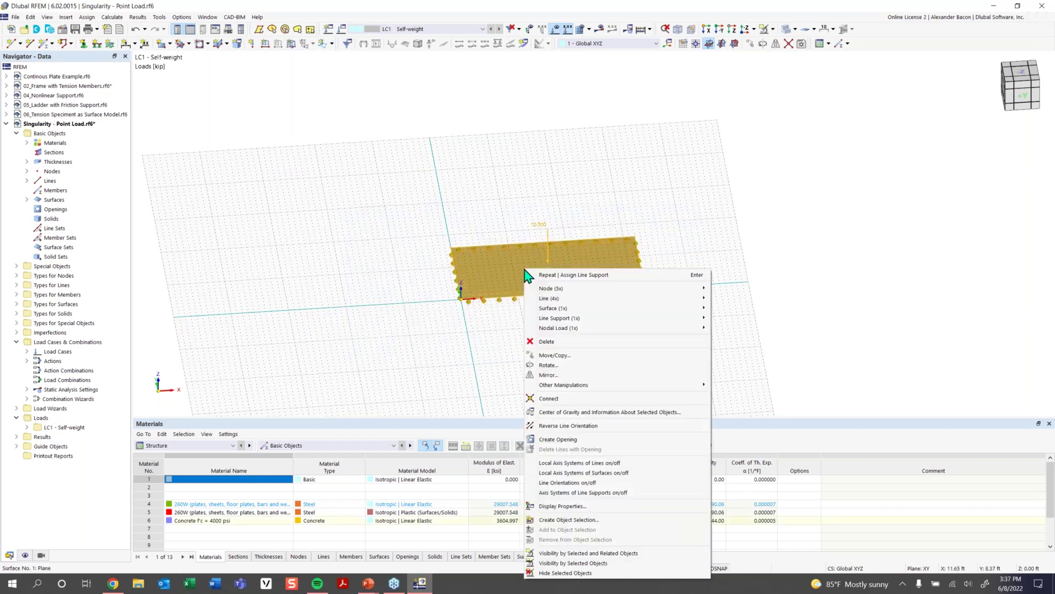
pyautogui.click(566, 355)
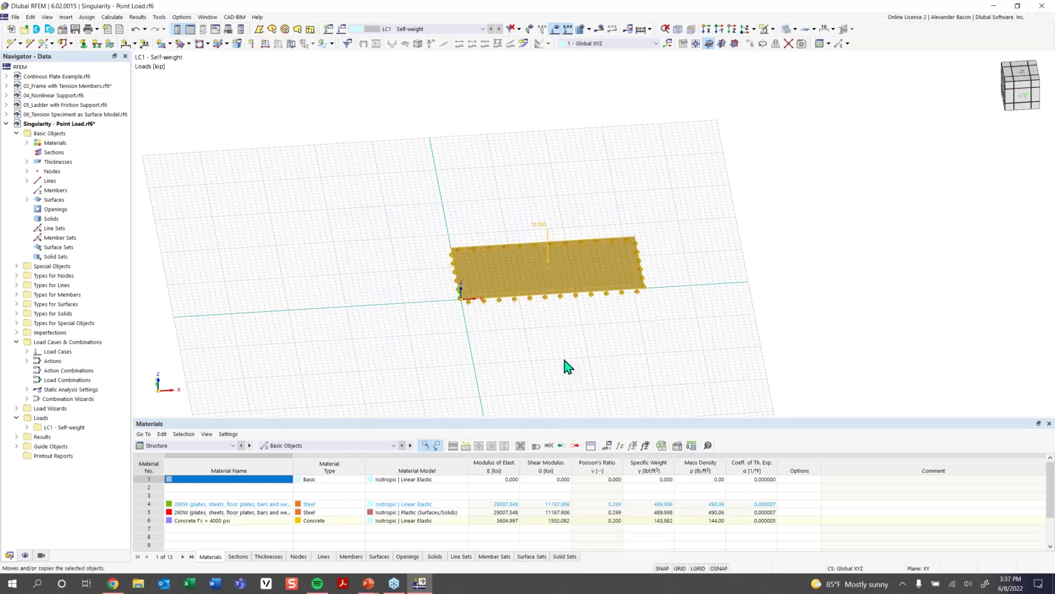
pyautogui.moveTo(523, 161); pyautogui.dragTo(341, 132)
pyautogui.click(201, 178)
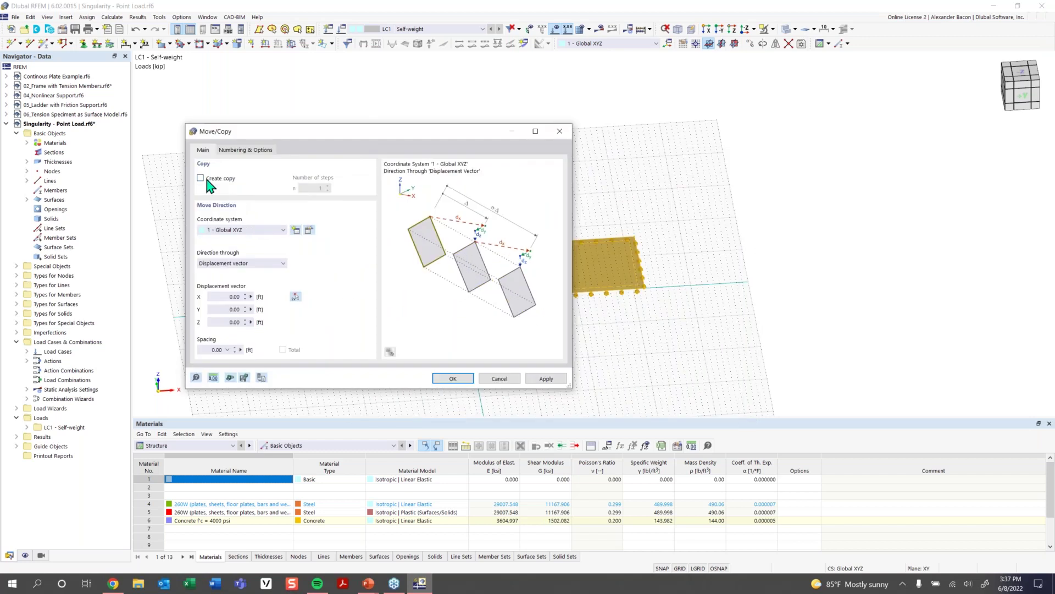
pyautogui.doubleClick(321, 188)
pyautogui.write('3')
pyautogui.doubleClick(222, 297)
pyautogui.click(453, 379)
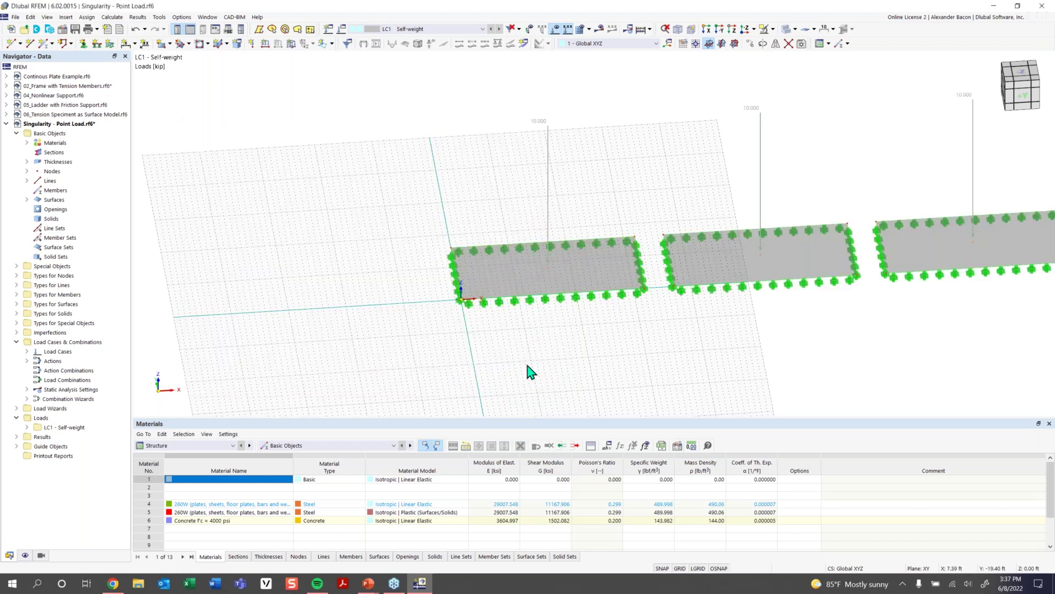
# - Make the number of grid points adapt dynamically to the model size, and hide the work plane grid
pyautogui.scroll(-1, 534, 358)
pyautogui.moveTo(479, 348); pyautogui.dragTo(369, 330, button='middle')
pyautogui.scroll(-1, 370, 330)
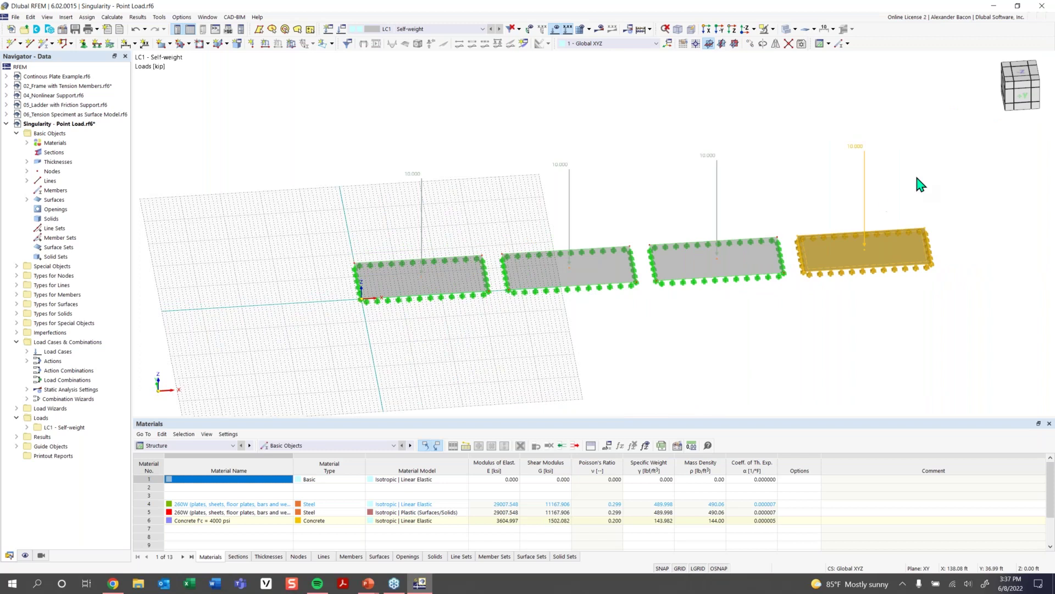
pyautogui.moveTo(700, 335); pyautogui.dragTo(621, 333, button='middle')
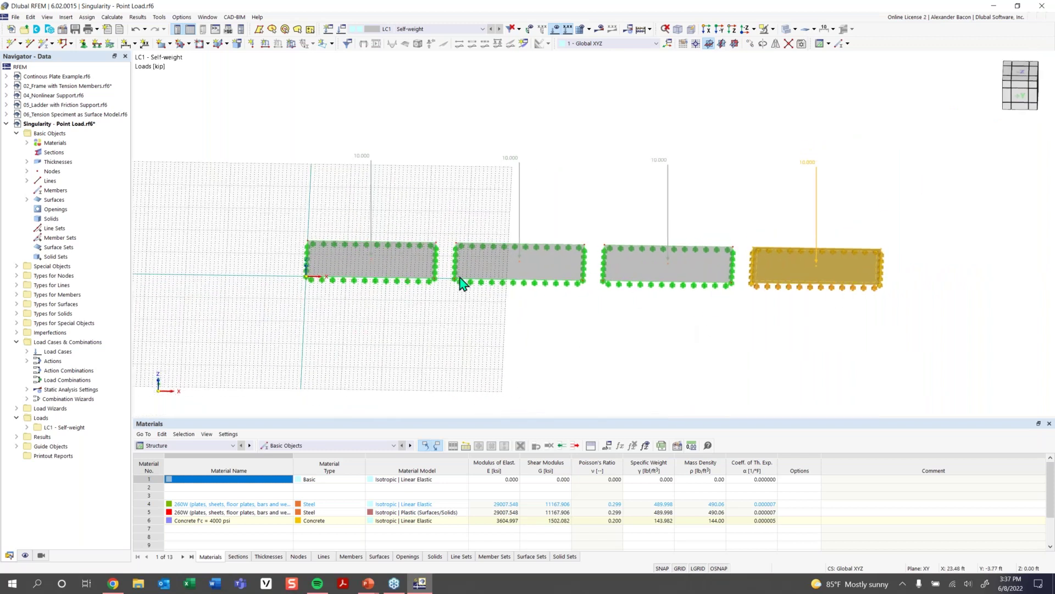
pyautogui.click(683, 44)
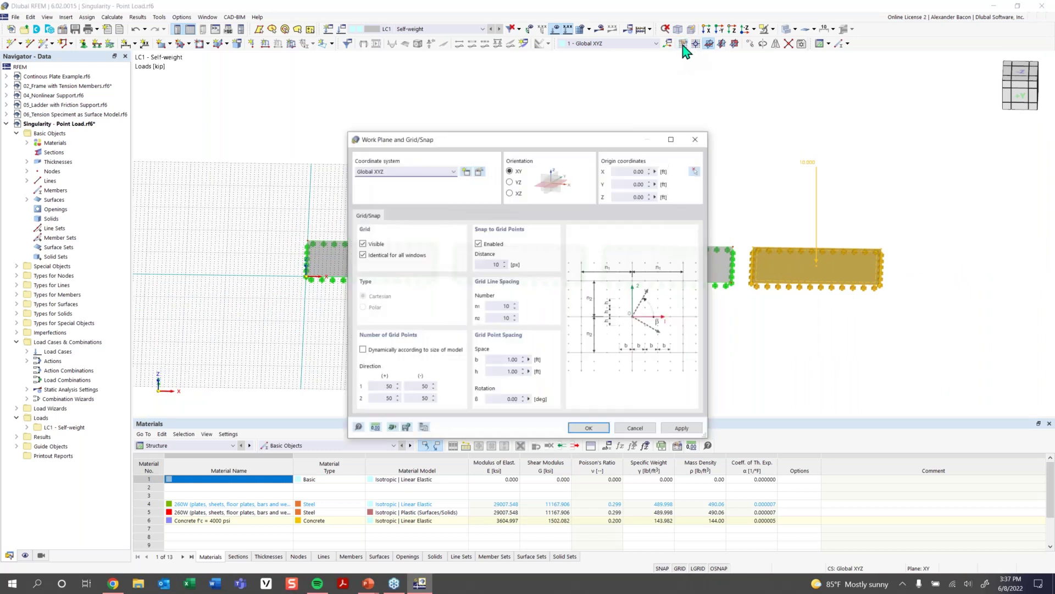
pyautogui.click(373, 351)
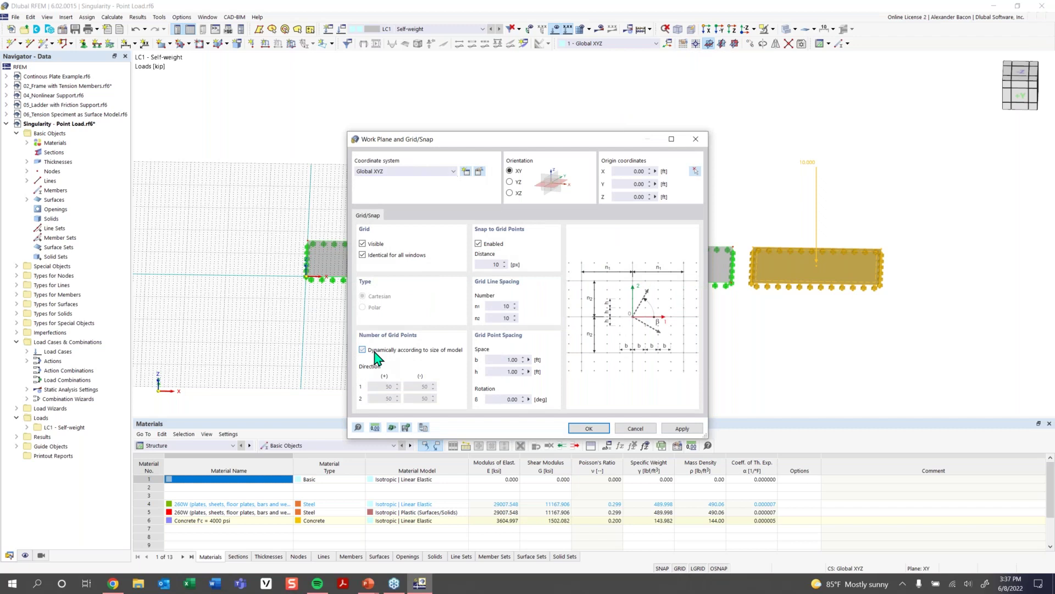
pyautogui.click(584, 429)
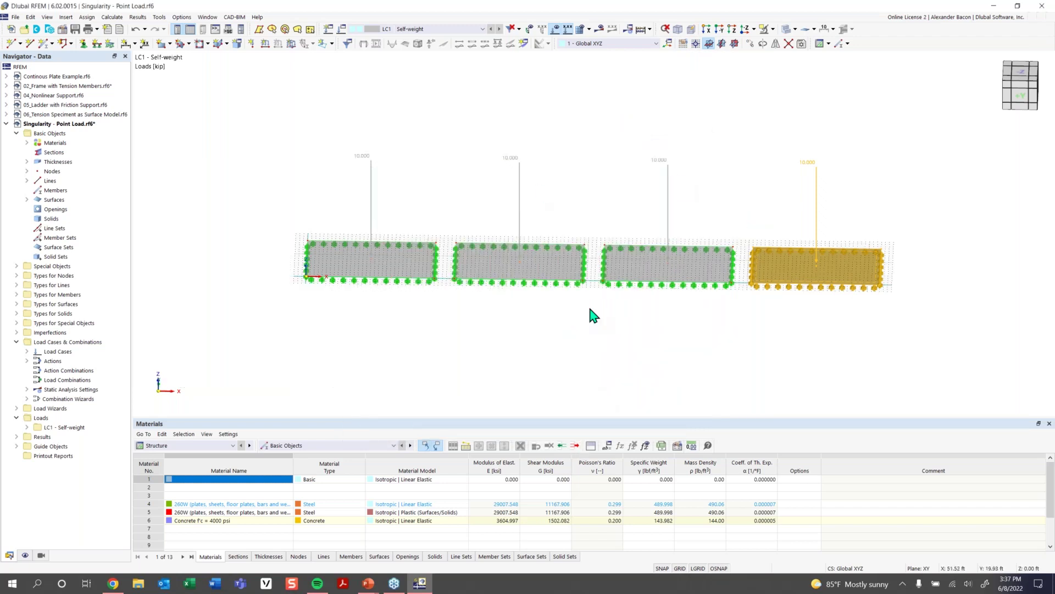
pyautogui.scroll(-1, 730, 254)
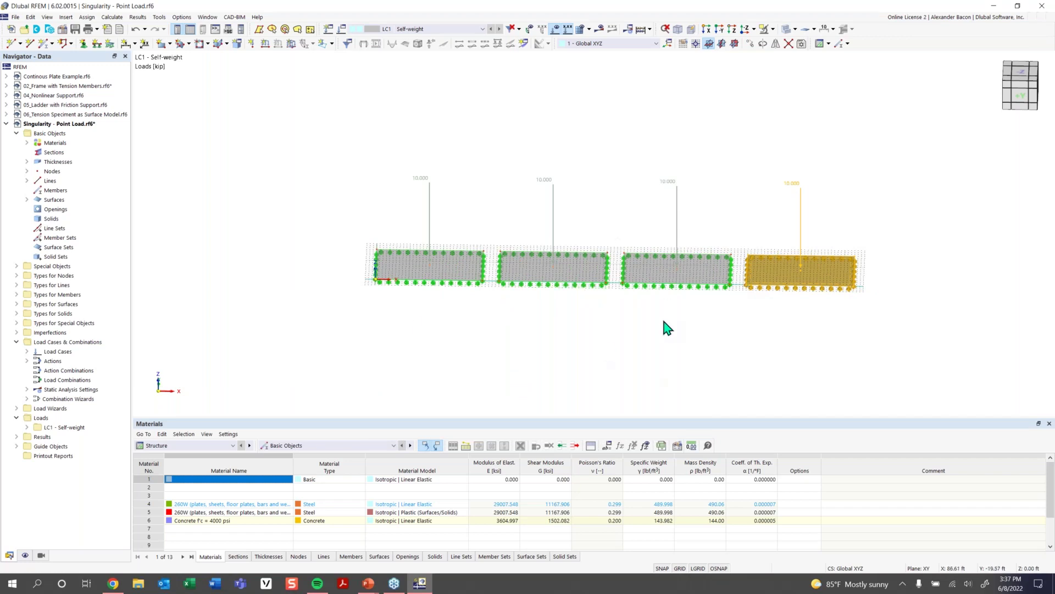
pyautogui.click(681, 569)
pyautogui.moveTo(657, 330); pyautogui.dragTo(615, 323, button='middle')
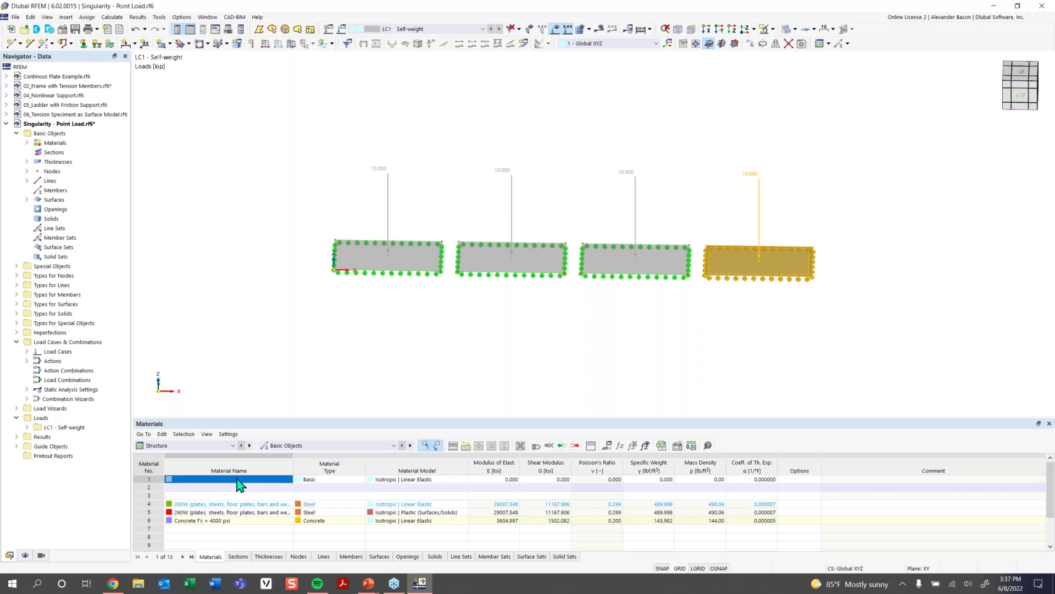
# - List the surface mesh refinements among the types for surfaces, and save the model as Singularity - Point Load.rf6
pyautogui.click(302, 445)
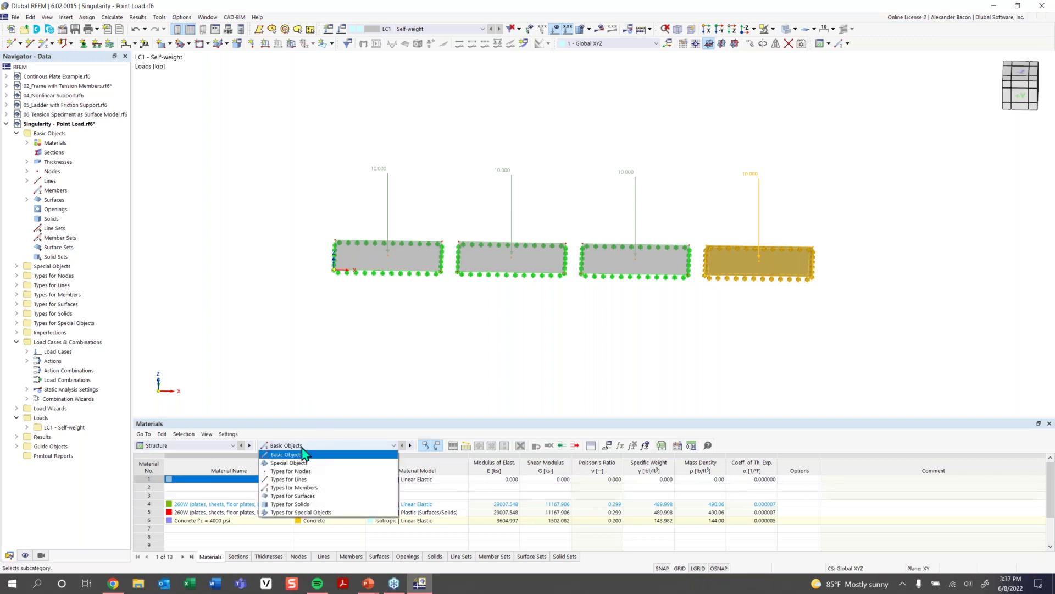
pyautogui.click(320, 497)
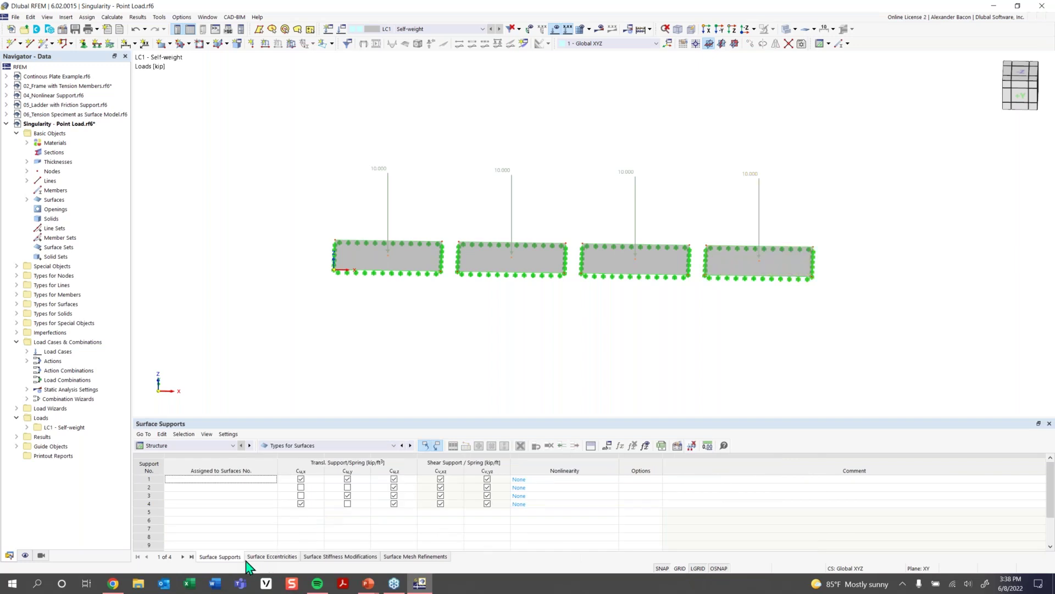
pyautogui.click(411, 557)
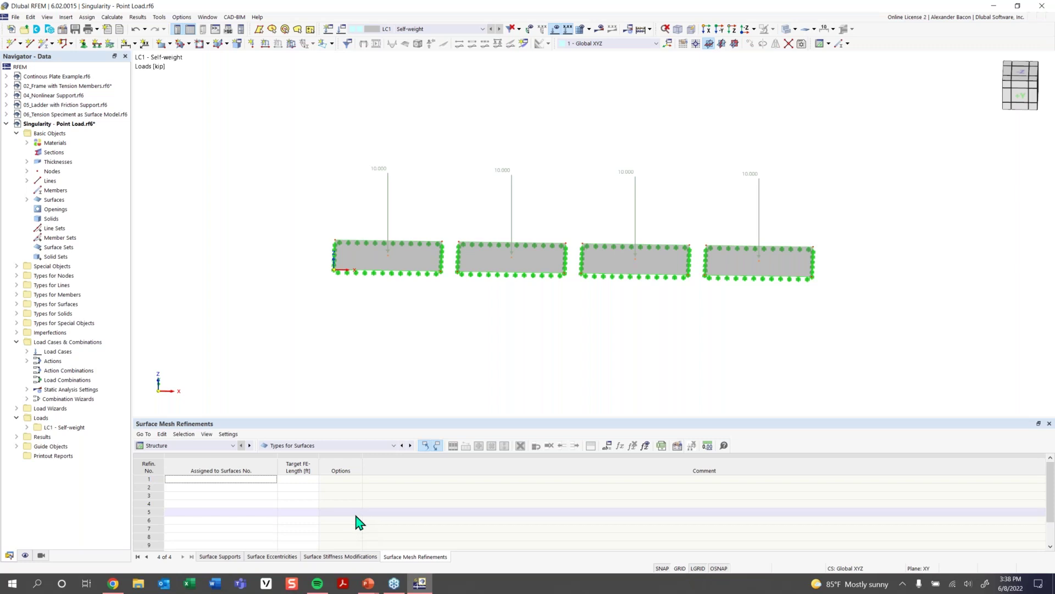
pyautogui.doubleClick(222, 485)
pyautogui.click(561, 386)
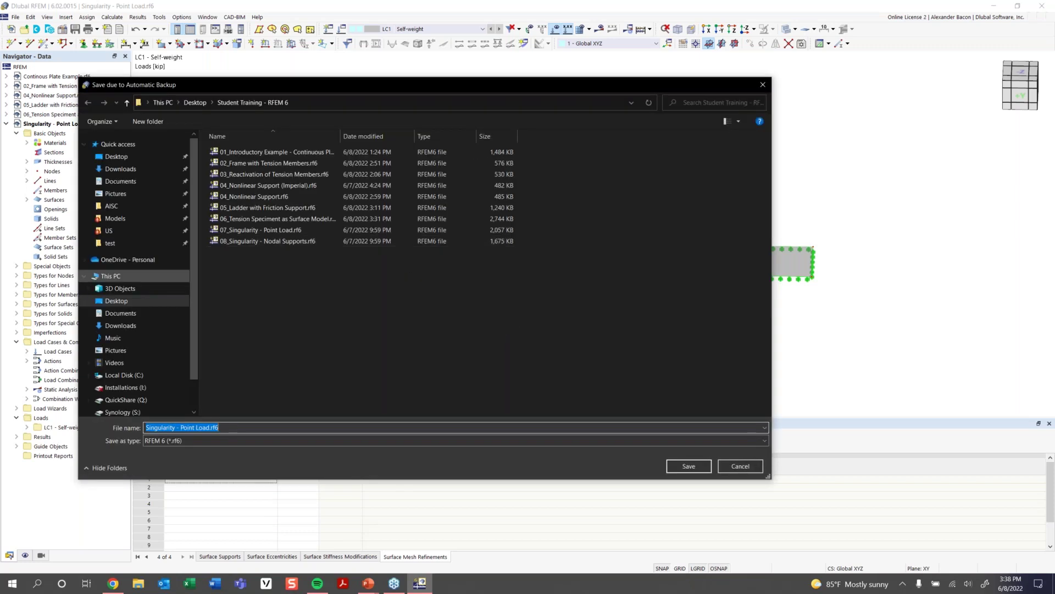
pyautogui.click(685, 467)
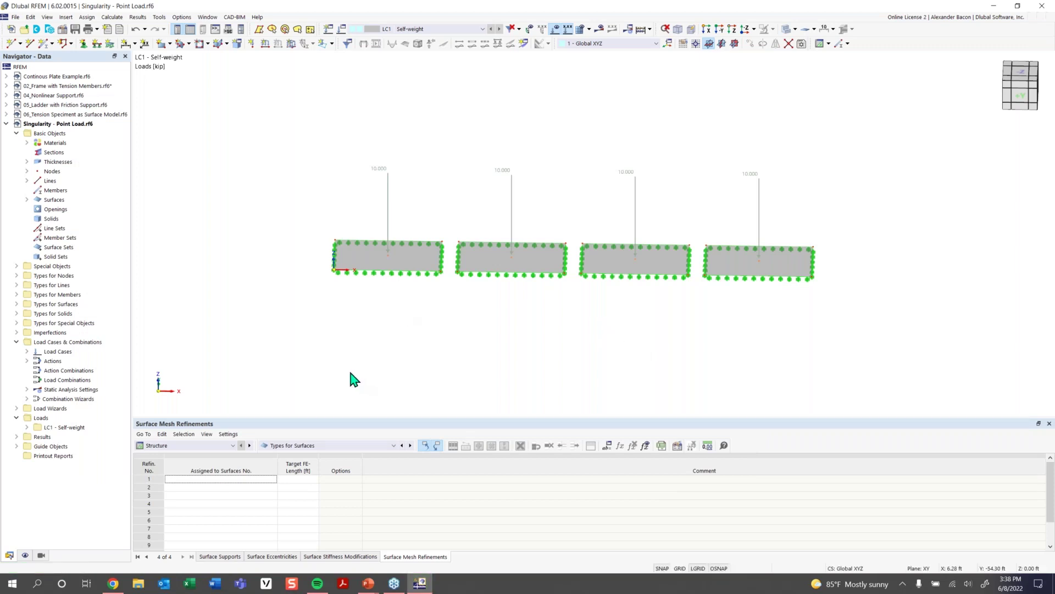
# - Define four surface mesh refinements with target FE lengths of 7, 4, 1.25 and 0.4 ft
pyautogui.click(301, 479)
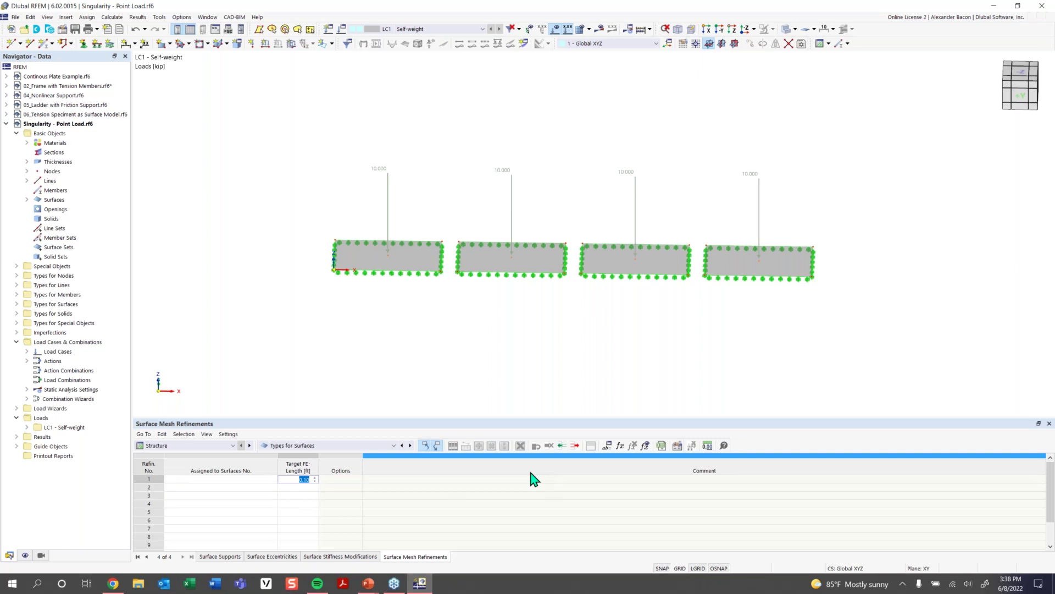
pyautogui.click(306, 487)
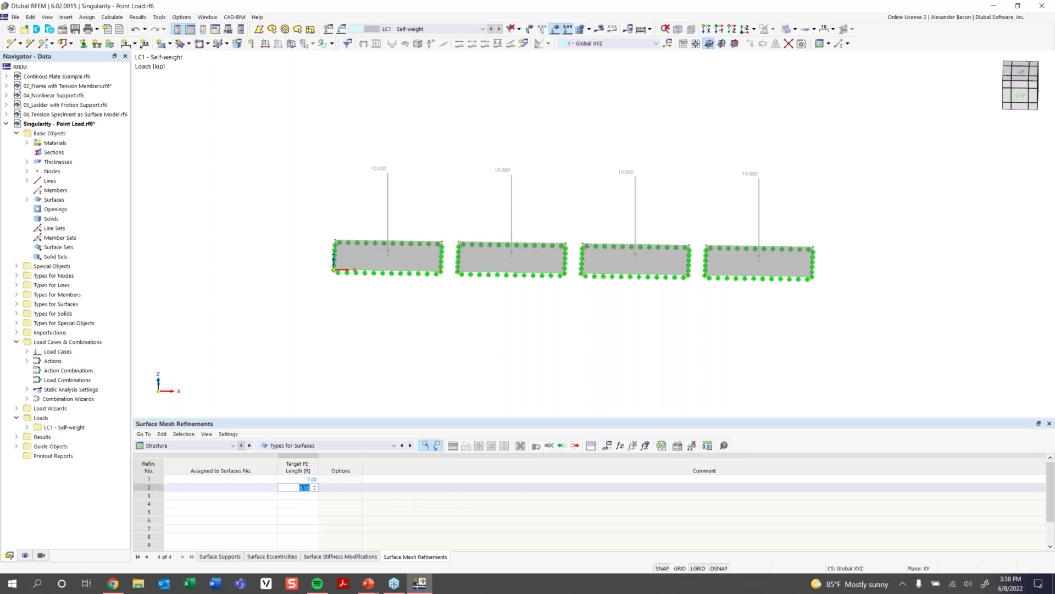
pyautogui.write('4')
pyautogui.click(305, 495)
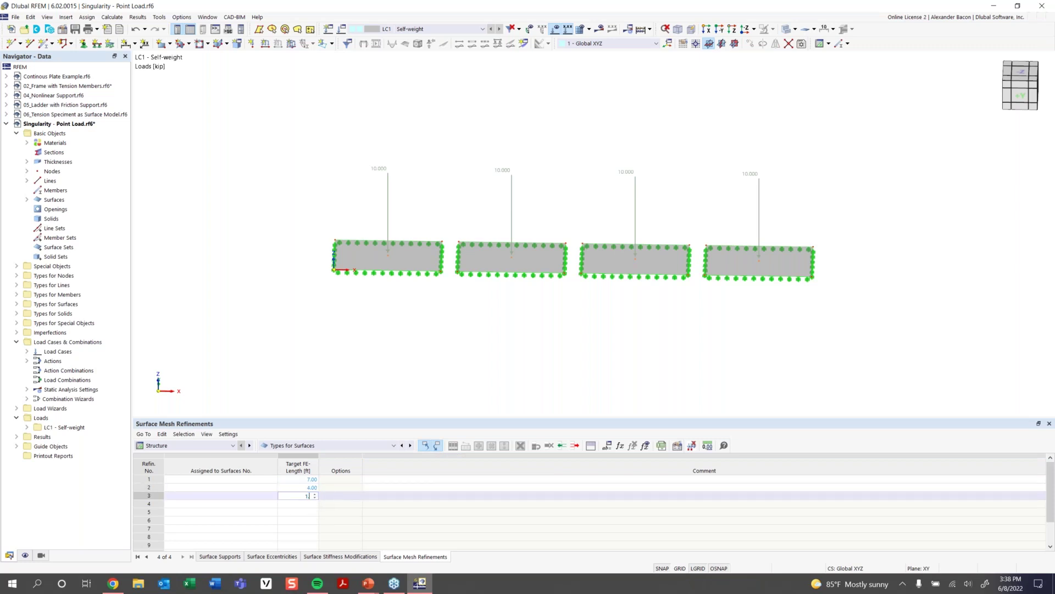
pyautogui.write('1.25')
pyautogui.click(306, 504)
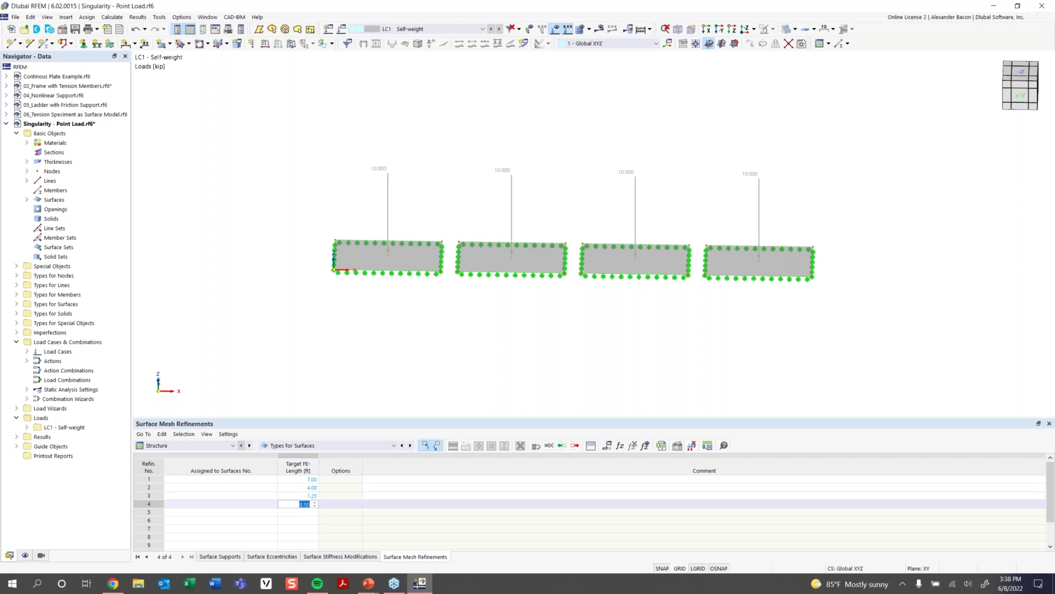
pyautogui.write('0.4')
# - Show the object numbering in the model view to identify the surfaces for the mesh refinements
pyautogui.click(272, 479)
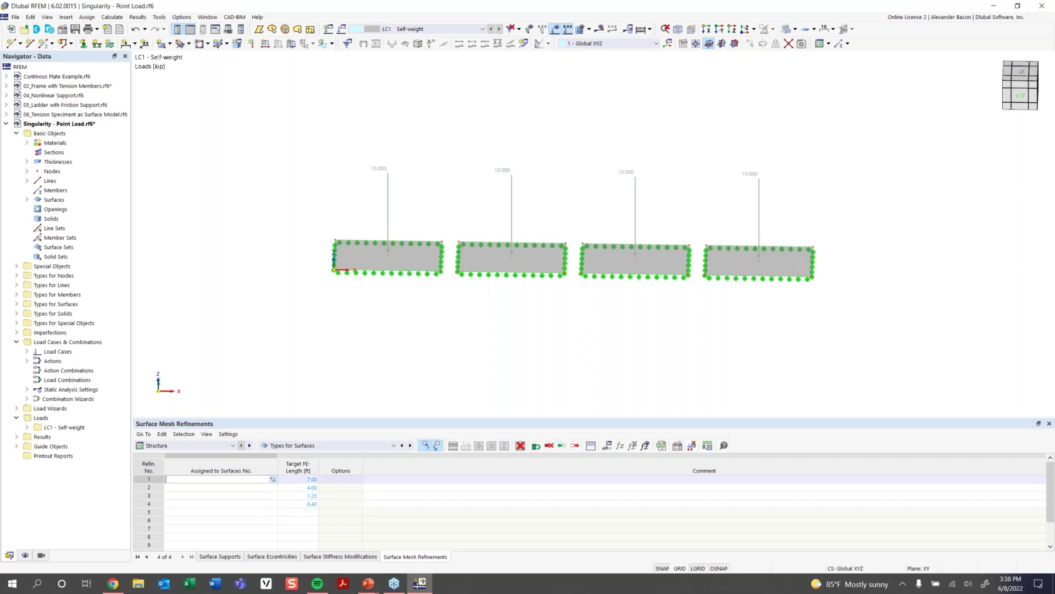
pyautogui.rightClick(399, 264)
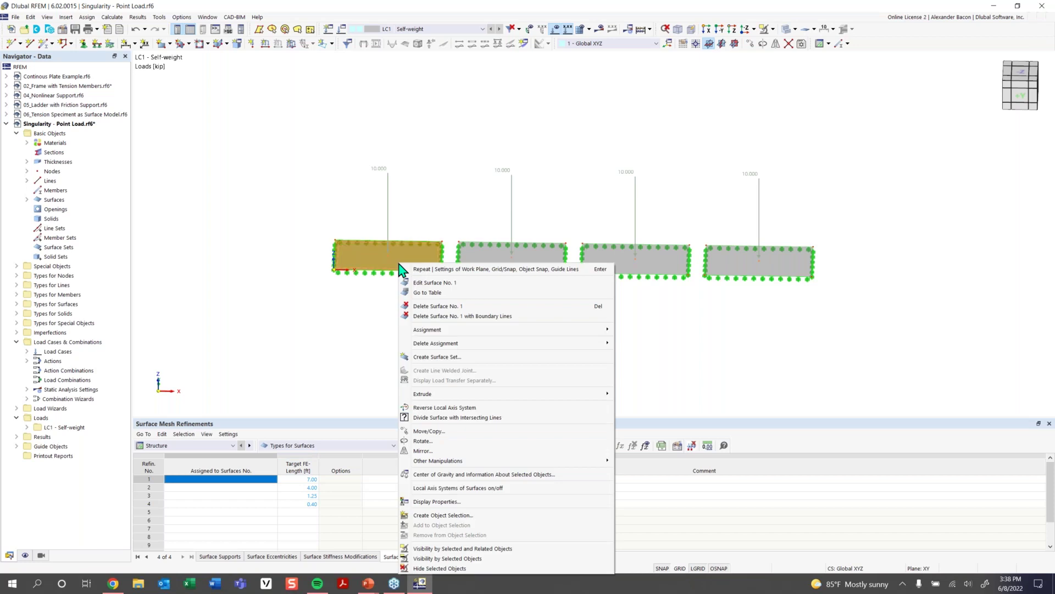
pyautogui.click(388, 302)
pyautogui.rightClick(405, 270)
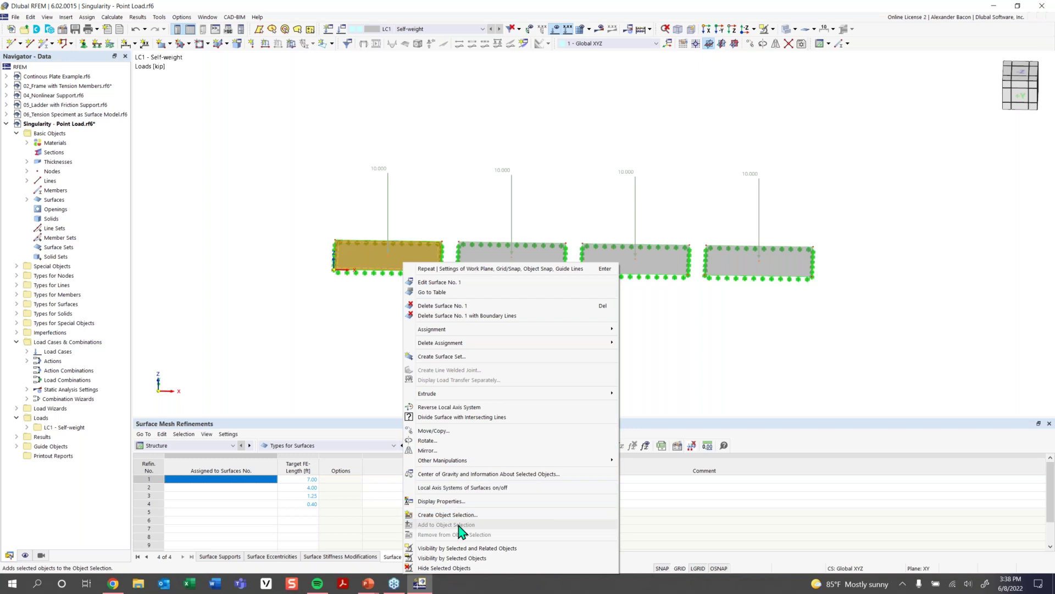
pyautogui.rightClick(303, 240)
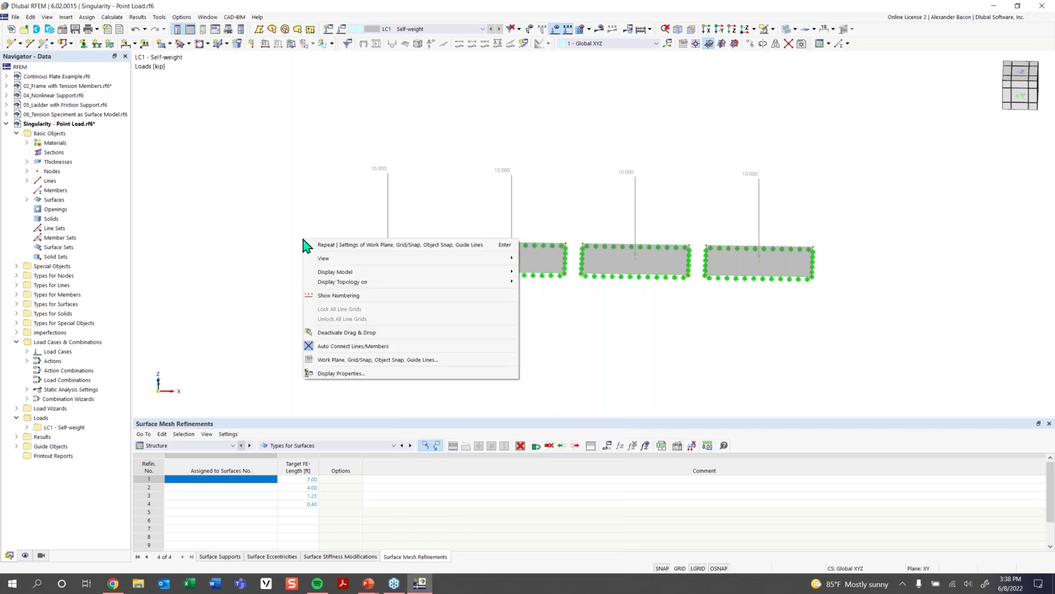
pyautogui.click(338, 295)
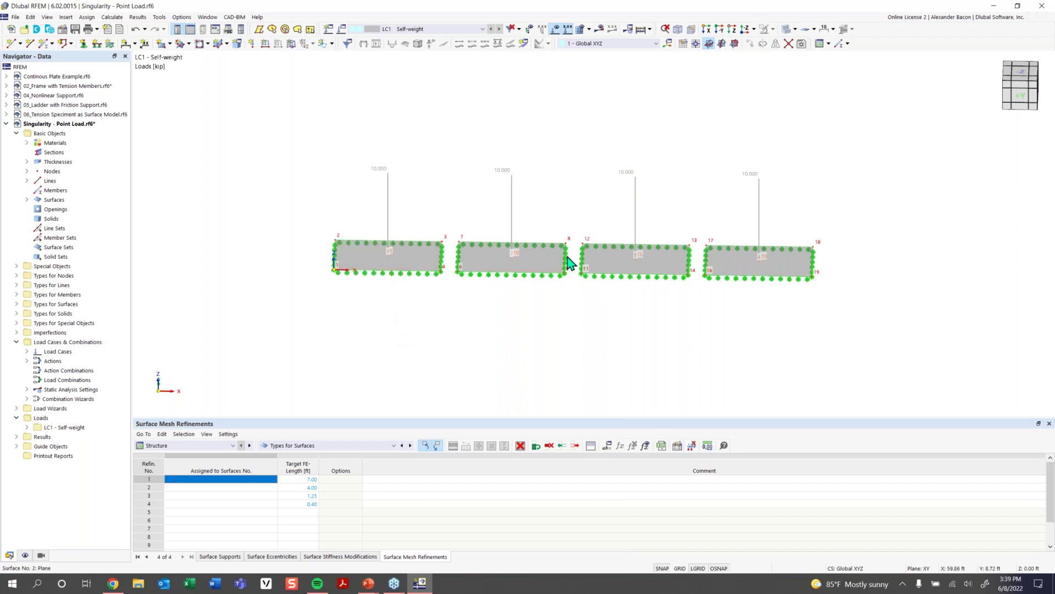
# - Assign mesh refinements 1, 2, 3 and 4 to surfaces 1, 2, 3 and 4 respectively
pyautogui.click(195, 480)
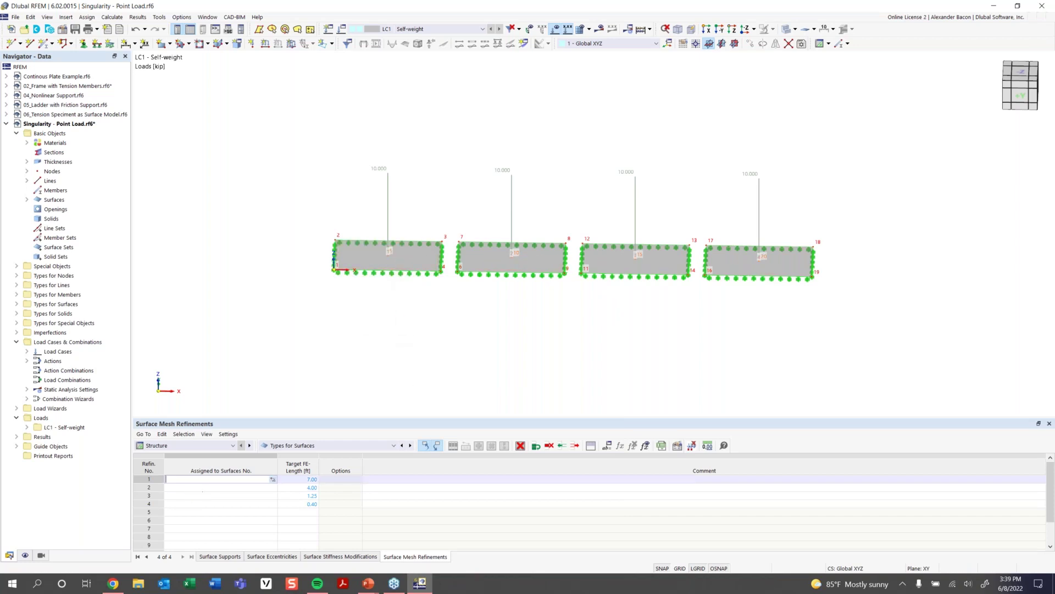
pyautogui.write('1')
pyautogui.click(241, 488)
pyautogui.write('2')
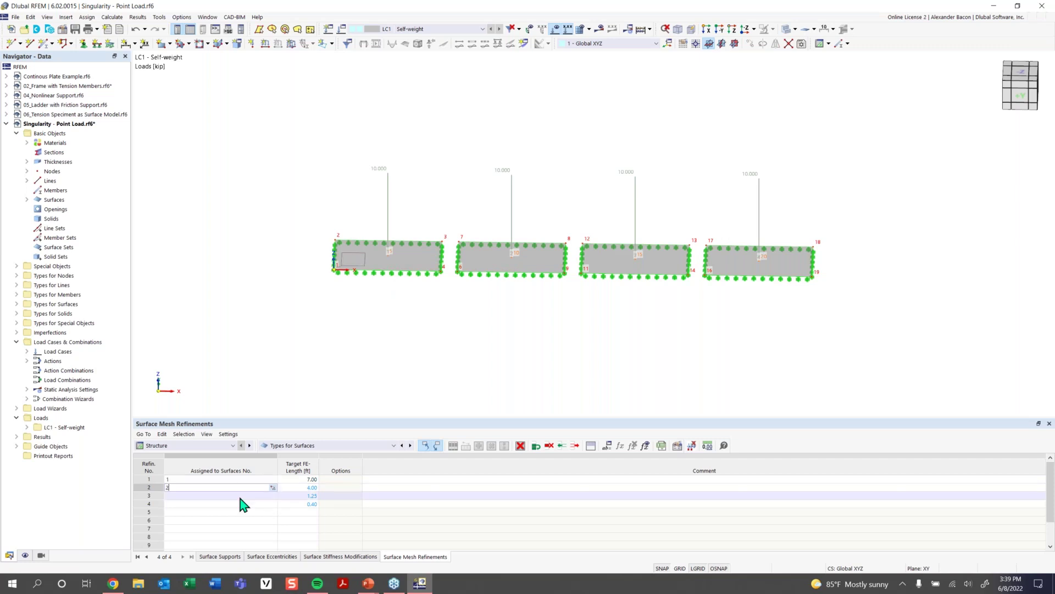
pyautogui.click(239, 503)
pyautogui.click(227, 495)
pyautogui.write('3')
pyautogui.click(226, 503)
pyautogui.write('4')
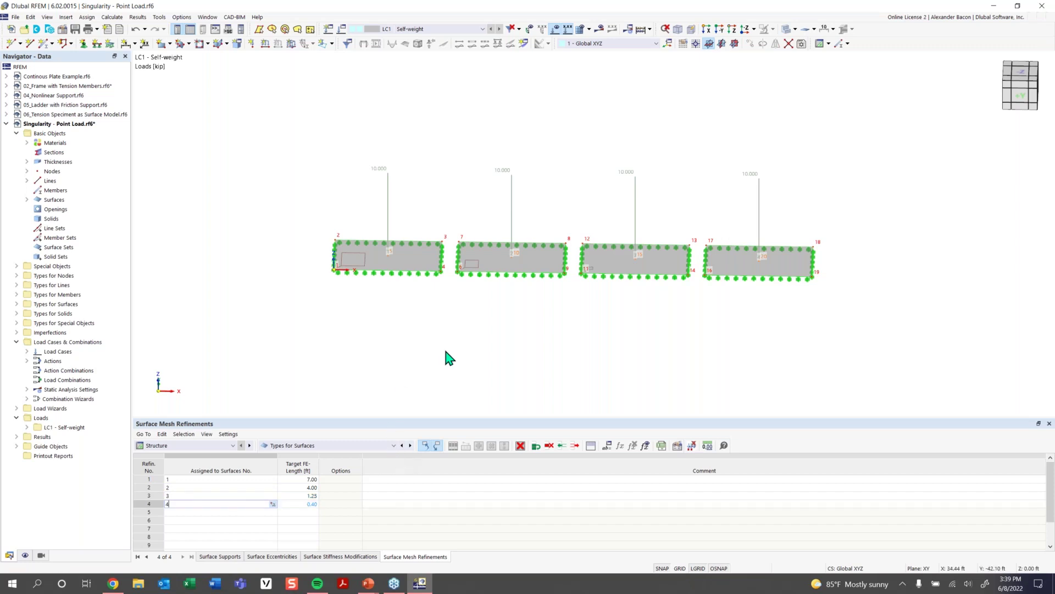
pyautogui.click(241, 503)
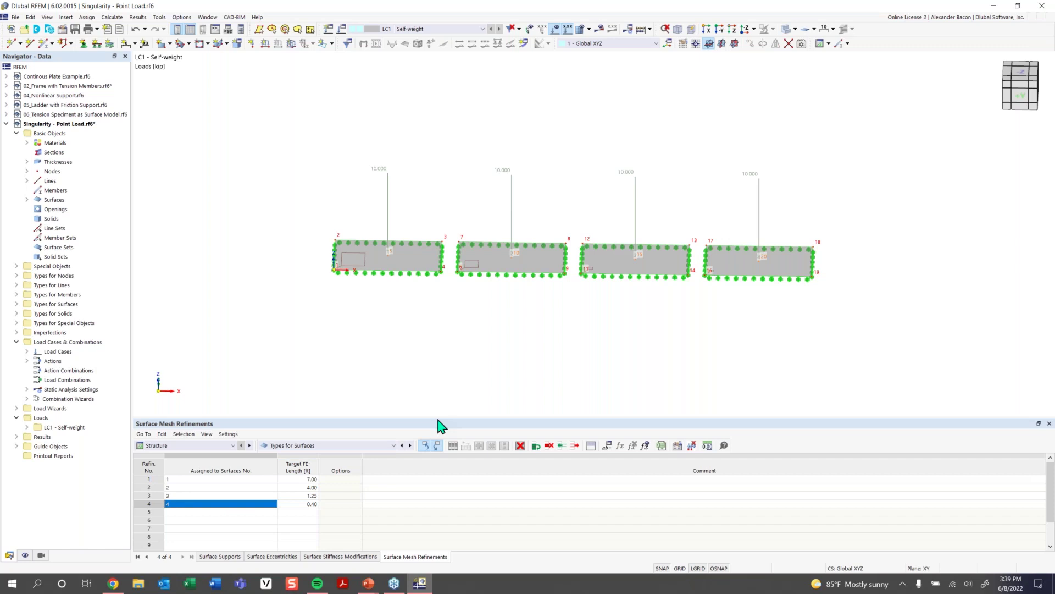
# - Create a two-point result section through the middle of all four plates, from X 0 to X 143 ft, projected in global Z
pyautogui.click(525, 44)
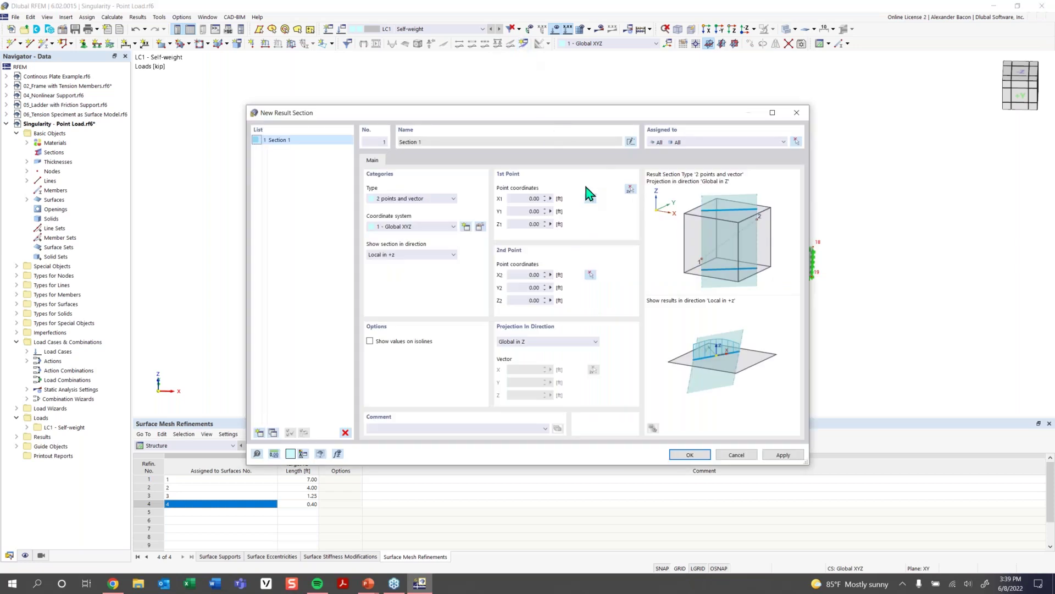
pyautogui.click(631, 190)
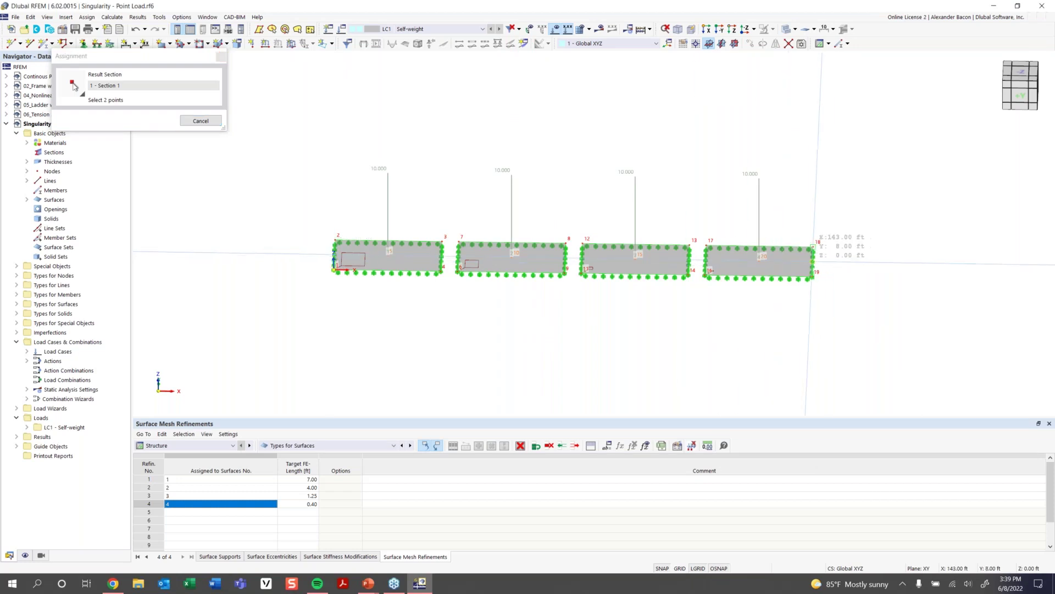
pyautogui.click(813, 246)
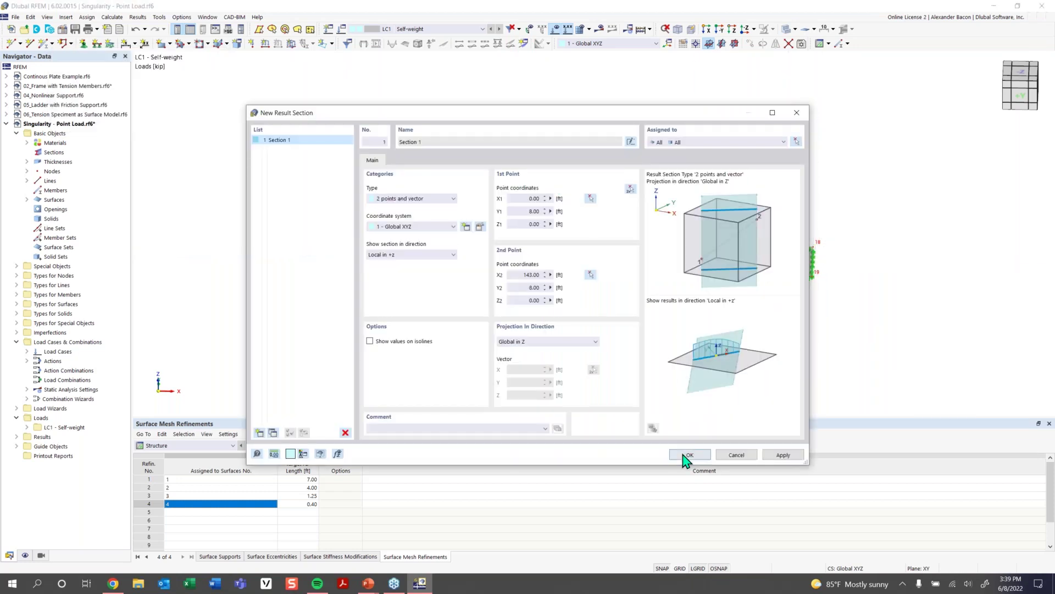
pyautogui.click(687, 456)
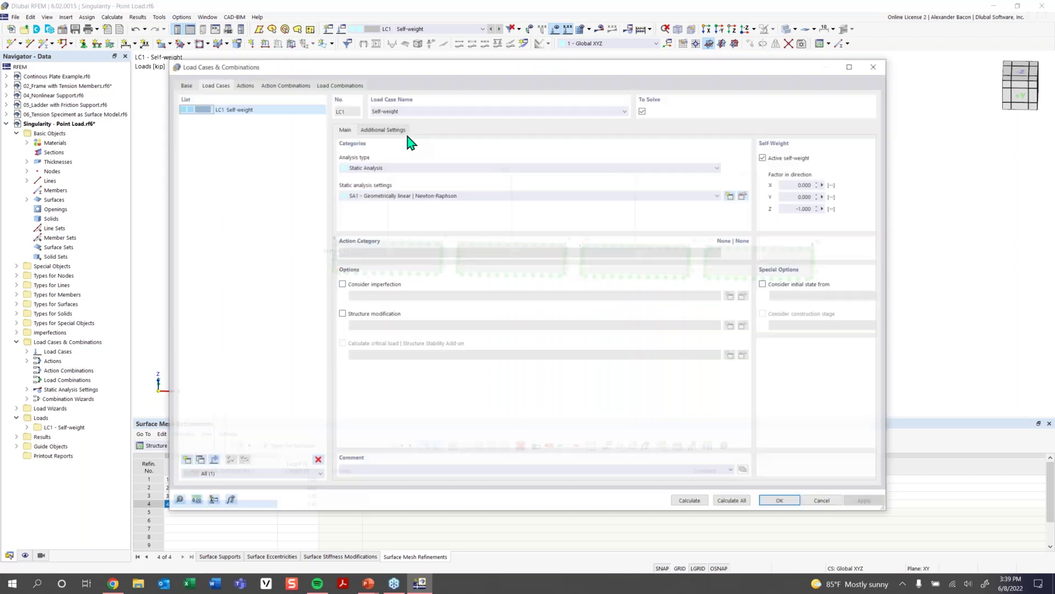
# - Deactivate the self-weight in load case LC1 and clear its load case name
pyautogui.click(661, 158)
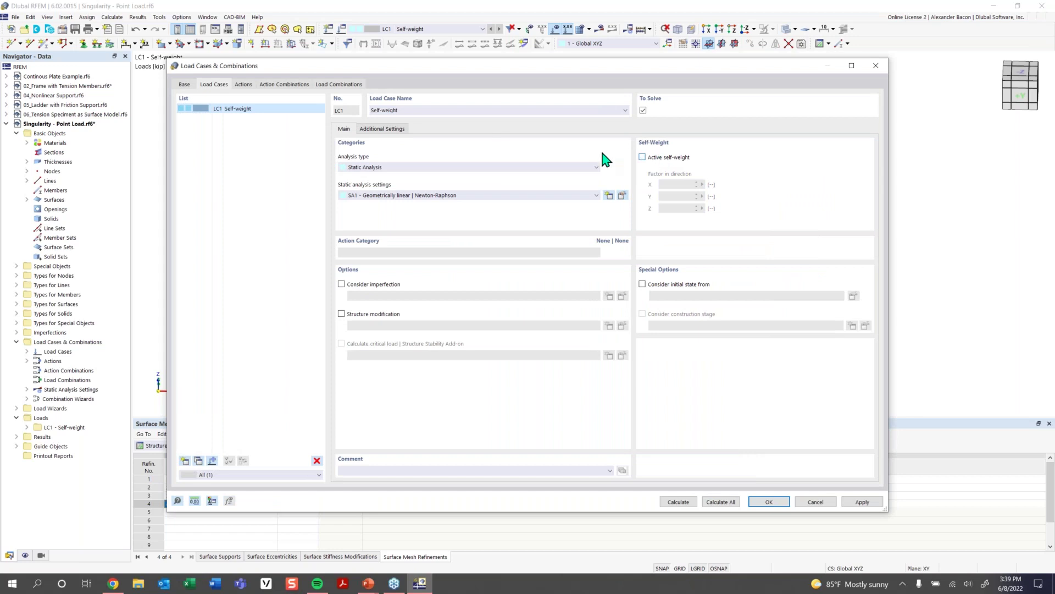
pyautogui.moveTo(388, 110); pyautogui.dragTo(324, 110)
pyautogui.press('Delete')
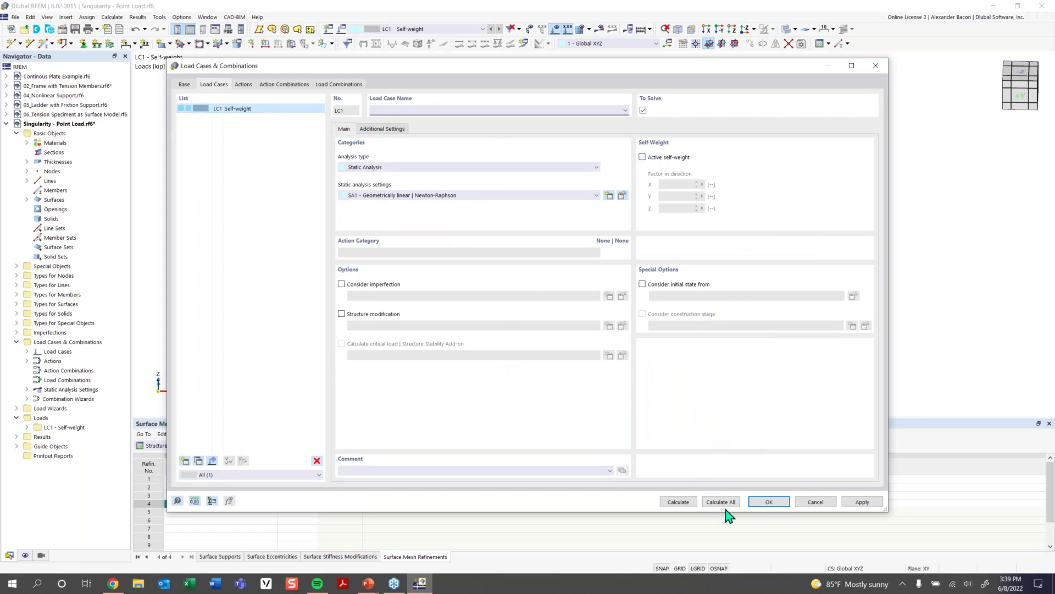
pyautogui.click(768, 501)
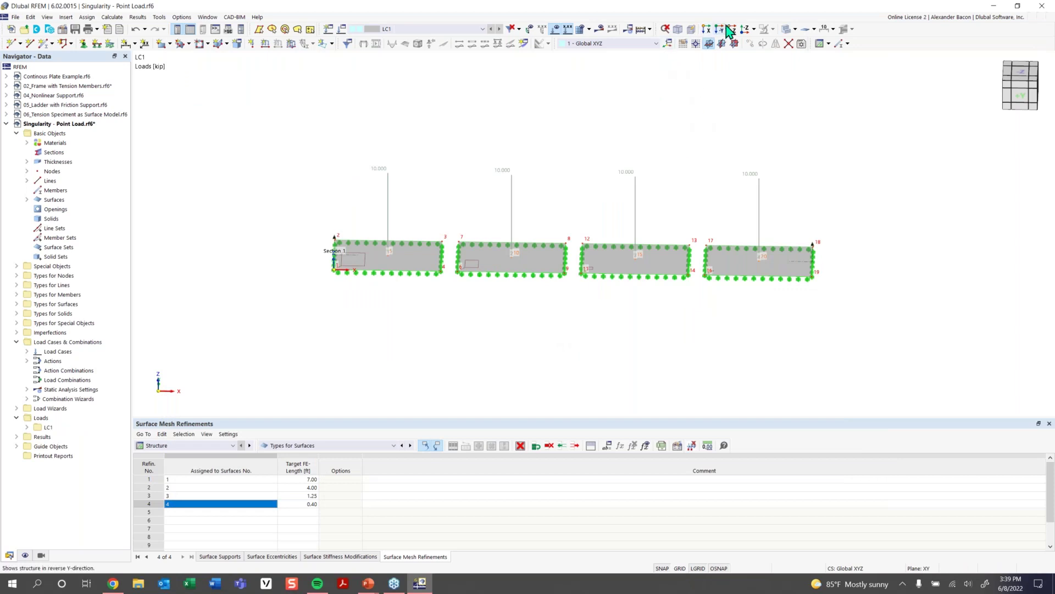
# - Calculate LC1 and display the local extremes on the result section's deformation diagrams
pyautogui.click(643, 30)
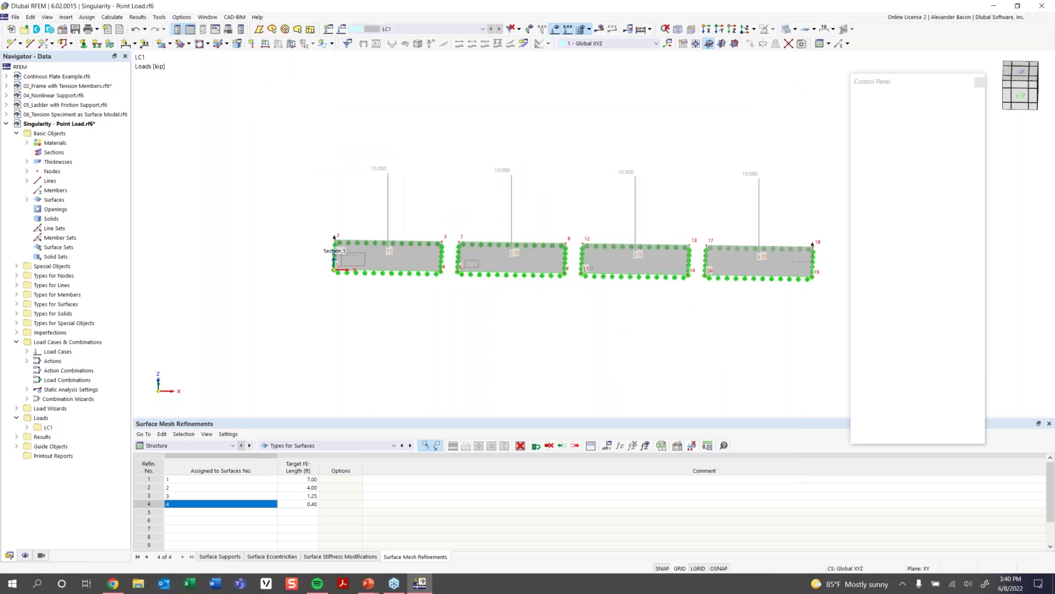
pyautogui.moveTo(665, 146); pyautogui.dragTo(640, 110, button='middle')
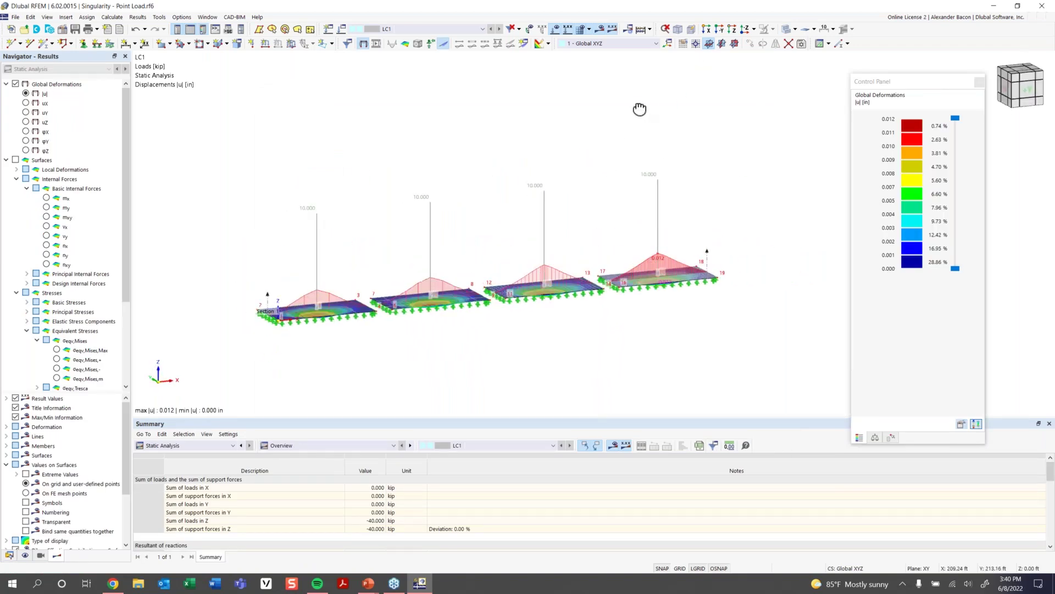
pyautogui.scroll(-4, 83, 346)
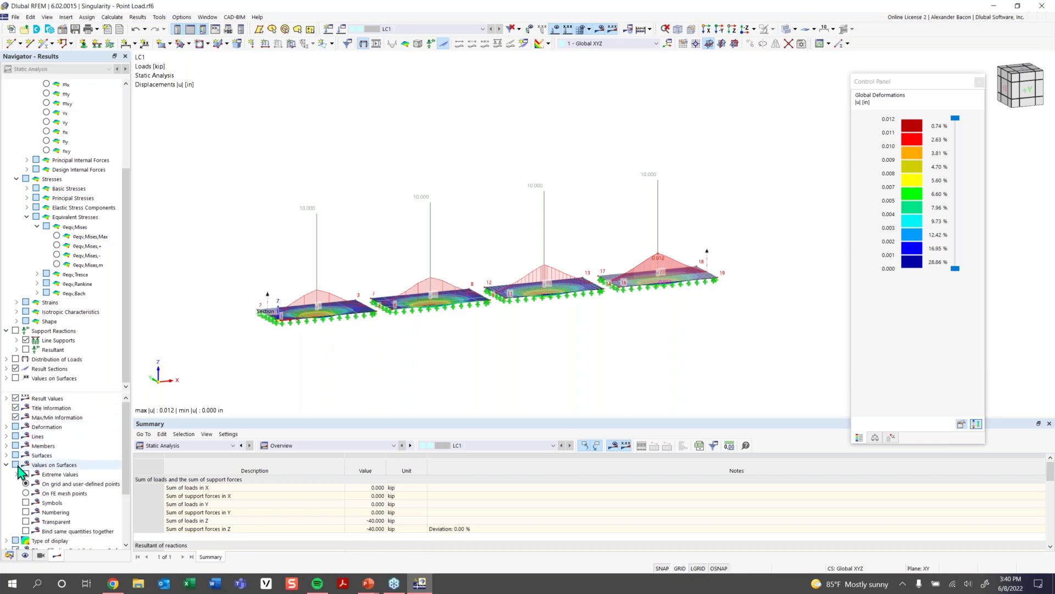
pyautogui.click(6, 465)
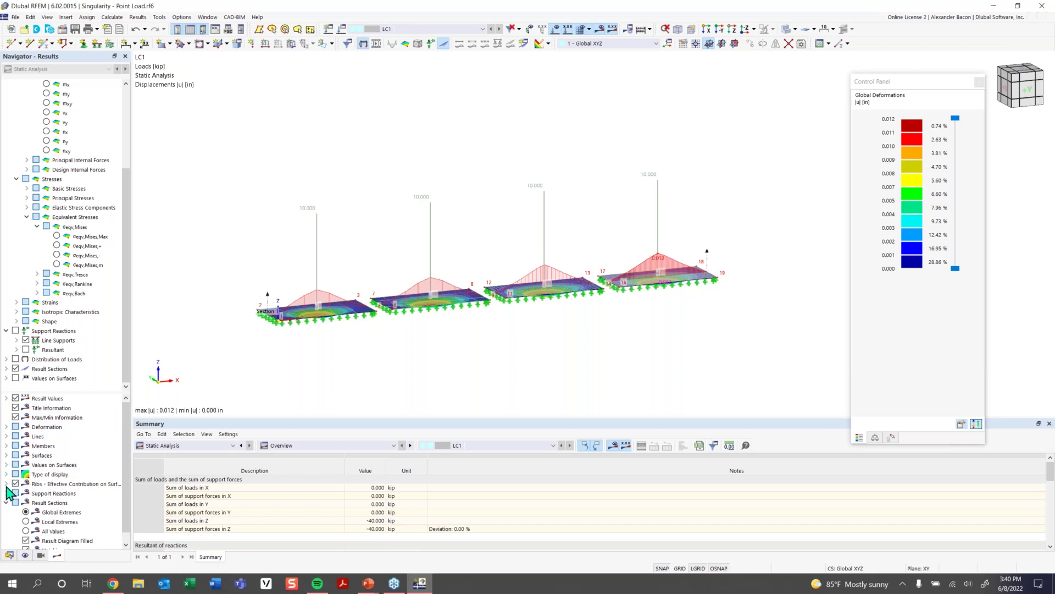
pyautogui.scroll(-1, 22, 511)
pyautogui.click(27, 512)
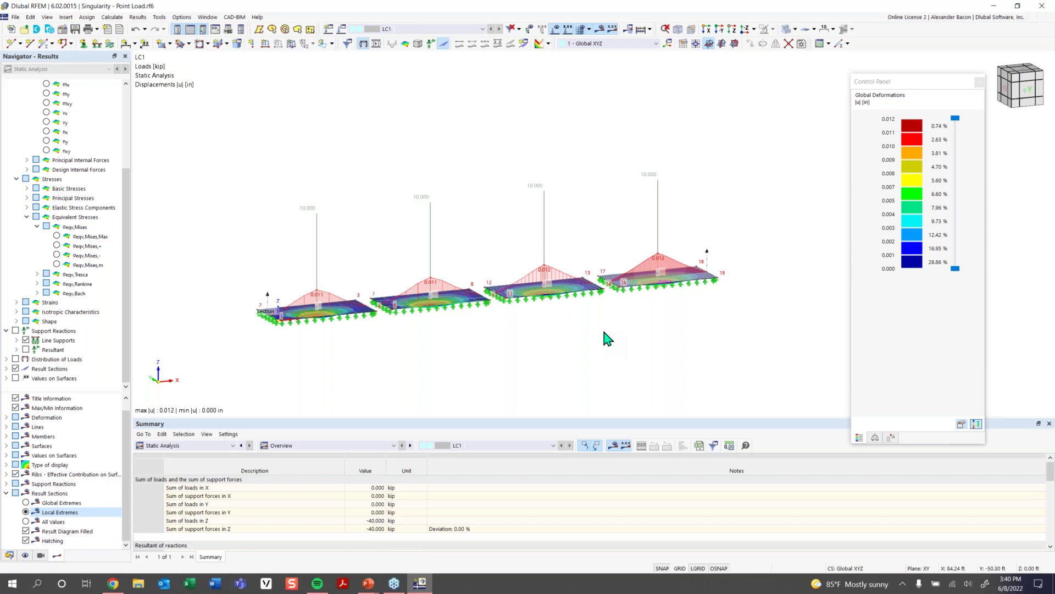
# - Compare the deformation diagrams and values of the four plates in side view and in perspective
pyautogui.keyDown('ctrl'); pyautogui.moveTo(407, 361); pyautogui.dragTo(384, 341, button='middle'); pyautogui.keyUp('ctrl')
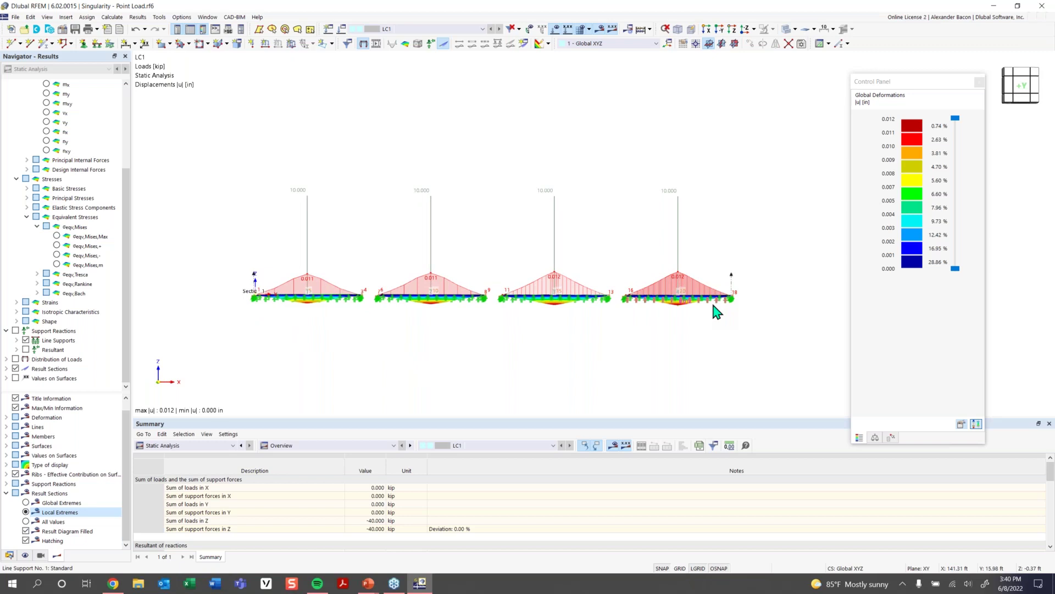
pyautogui.scroll(1, 367, 335)
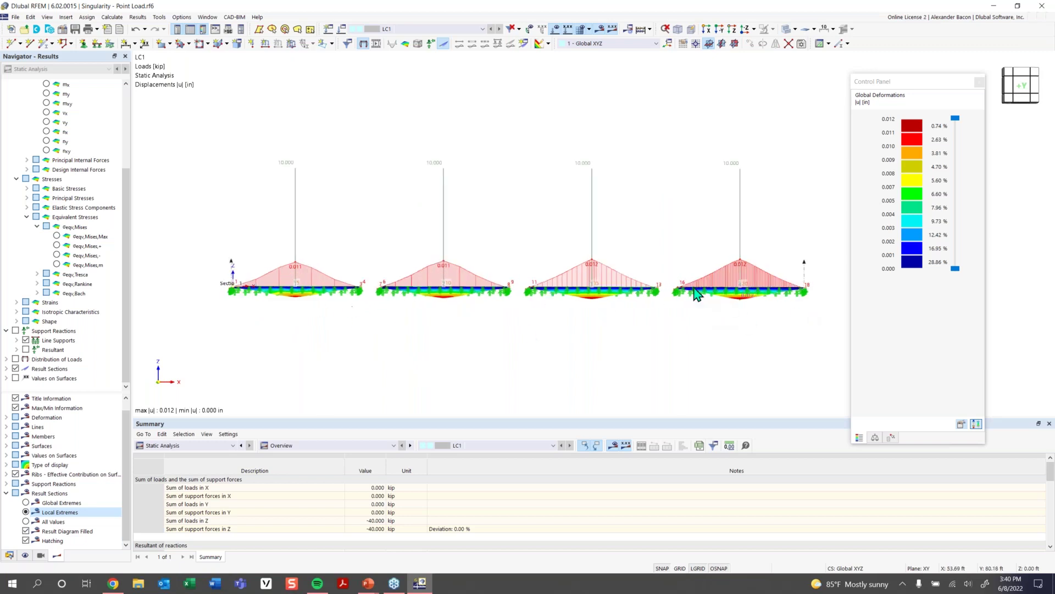
pyautogui.keyDown('ctrl'); pyautogui.moveTo(461, 353); pyautogui.dragTo(458, 390, button='middle'); pyautogui.keyUp('ctrl')
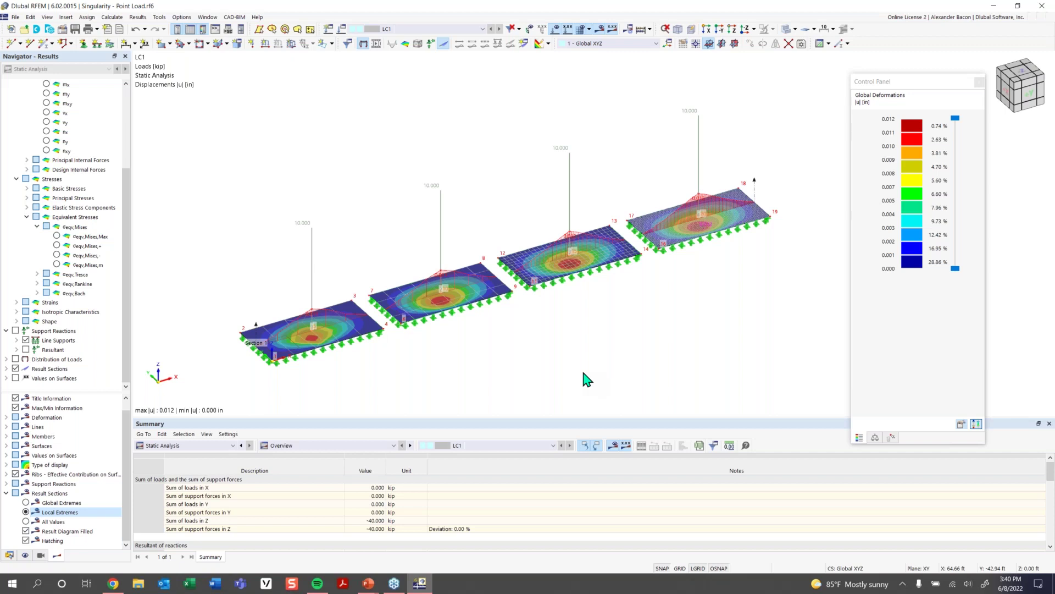
# - Display the basic internal force mx on the surfaces of all four plates
pyautogui.scroll(4, 87, 203)
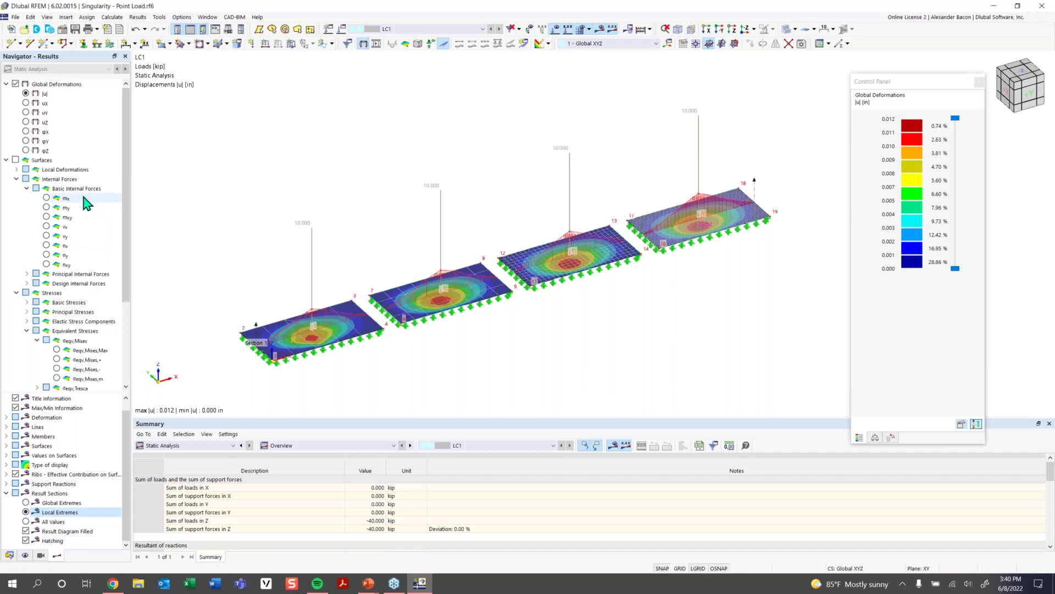
pyautogui.scroll(-2, 86, 203)
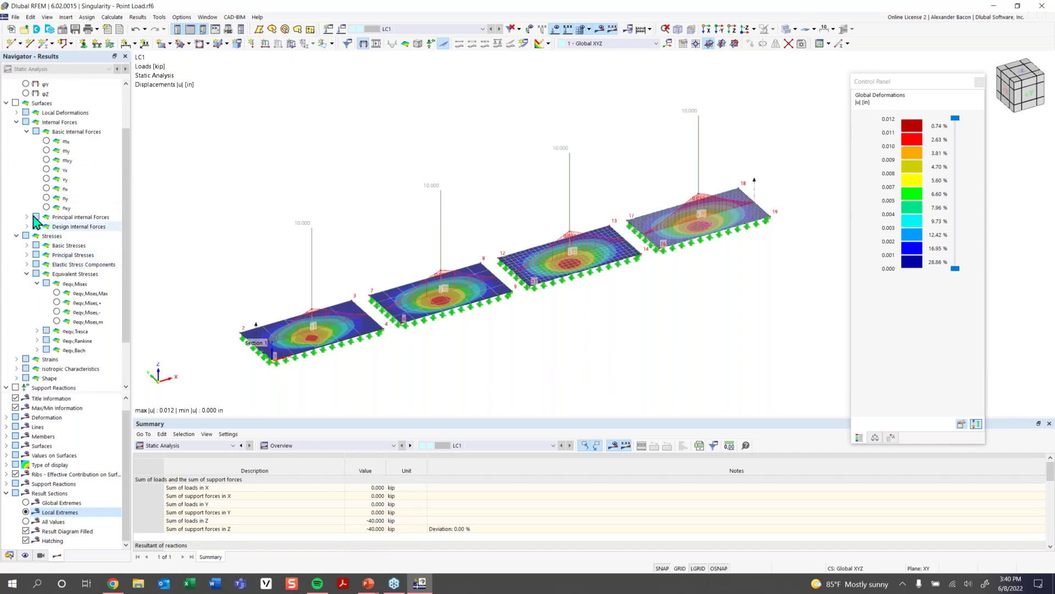
pyautogui.click(16, 104)
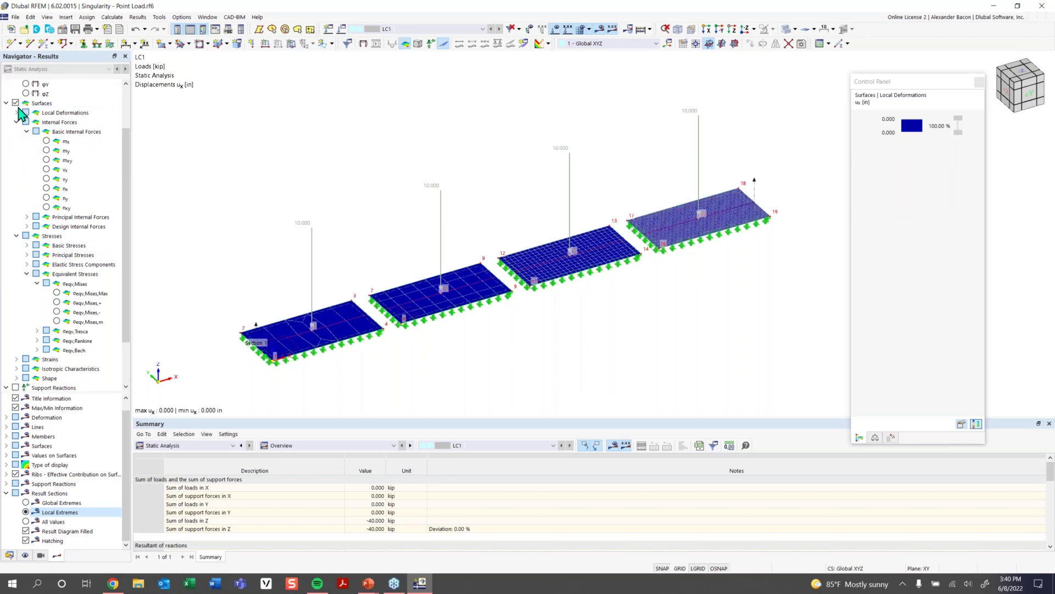
pyautogui.click(47, 141)
# - Compare the mx moment diagrams and peak values under the point loads across the four plates, in side view and in perspective
pyautogui.keyDown('ctrl'); pyautogui.moveTo(643, 330); pyautogui.dragTo(594, 278, button='middle'); pyautogui.keyUp('ctrl')
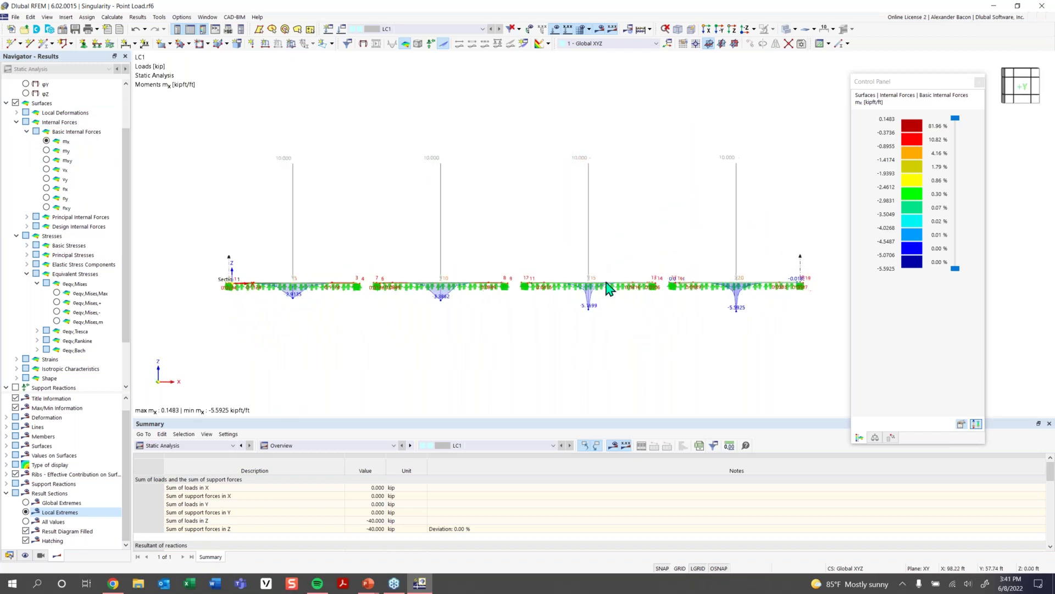
pyautogui.click(926, 89)
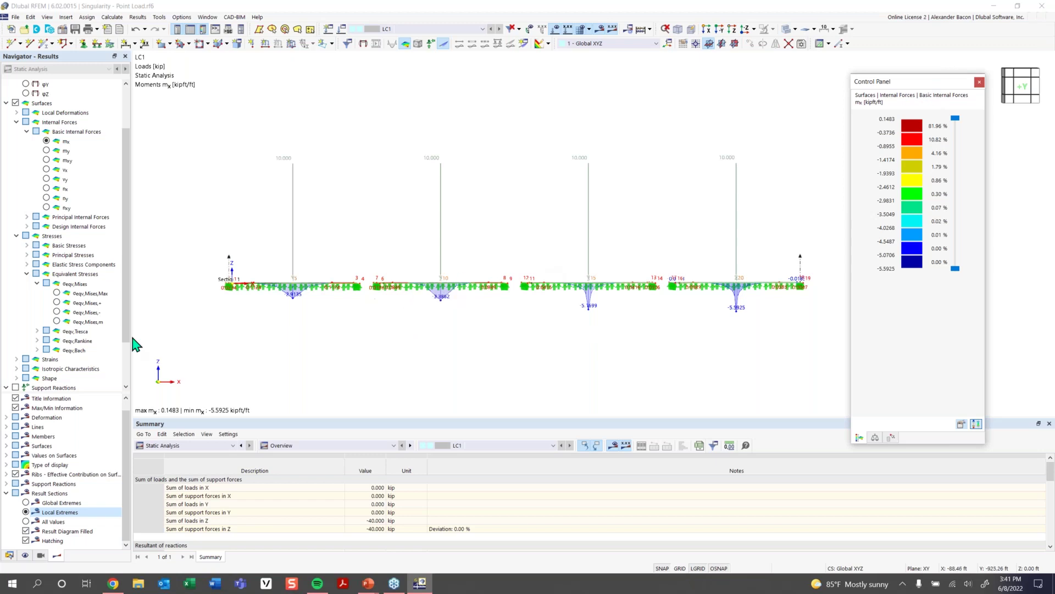
pyautogui.scroll(1, 296, 307)
pyautogui.scroll(2, 293, 306)
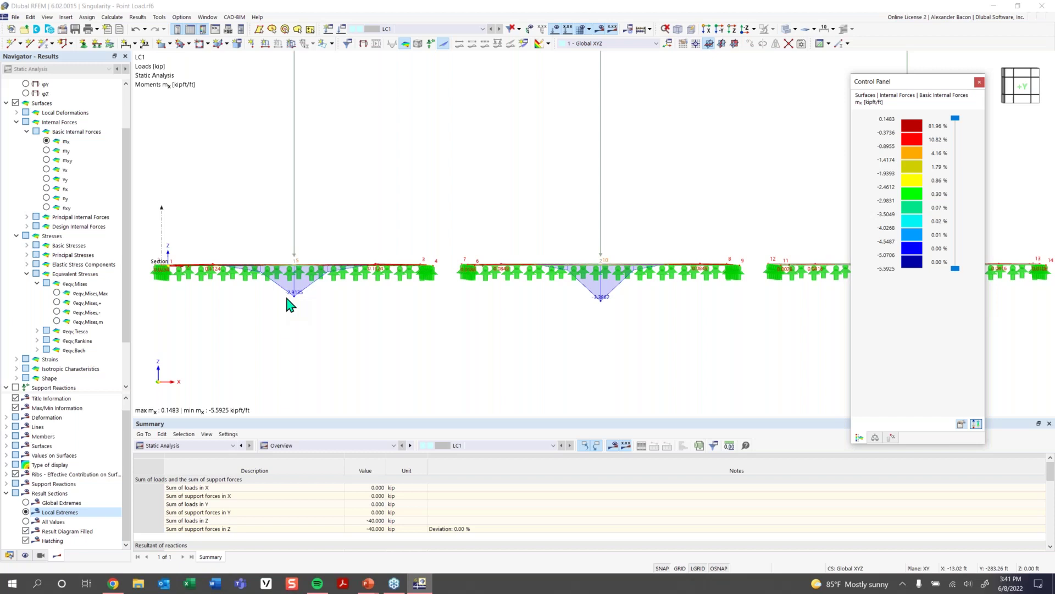
pyautogui.scroll(-1, 286, 298)
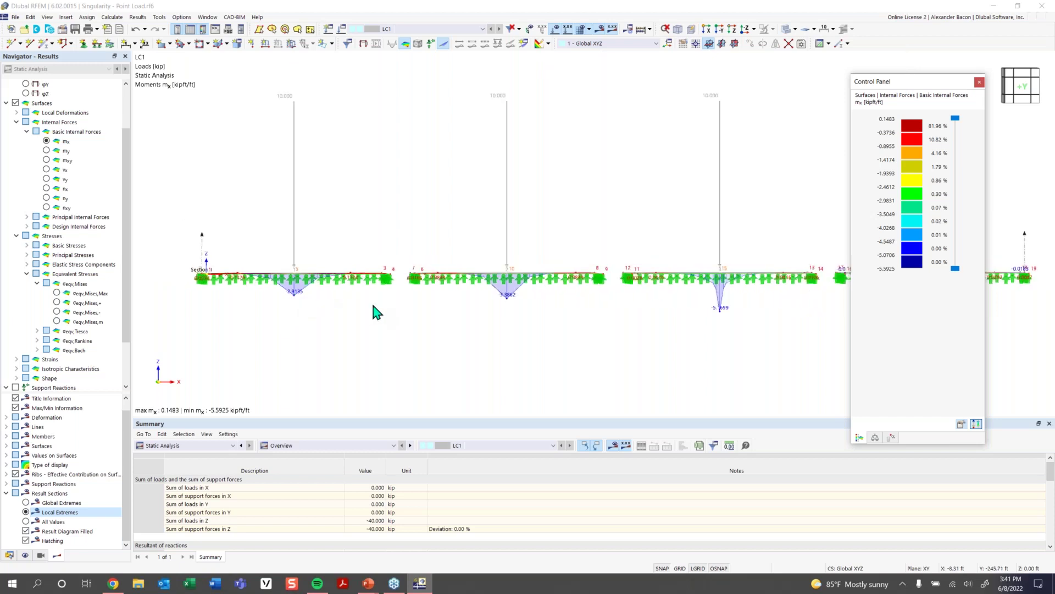
pyautogui.moveTo(807, 321); pyautogui.dragTo(451, 311, button='middle')
pyautogui.scroll(1, 584, 303)
pyautogui.scroll(1, 584, 303)
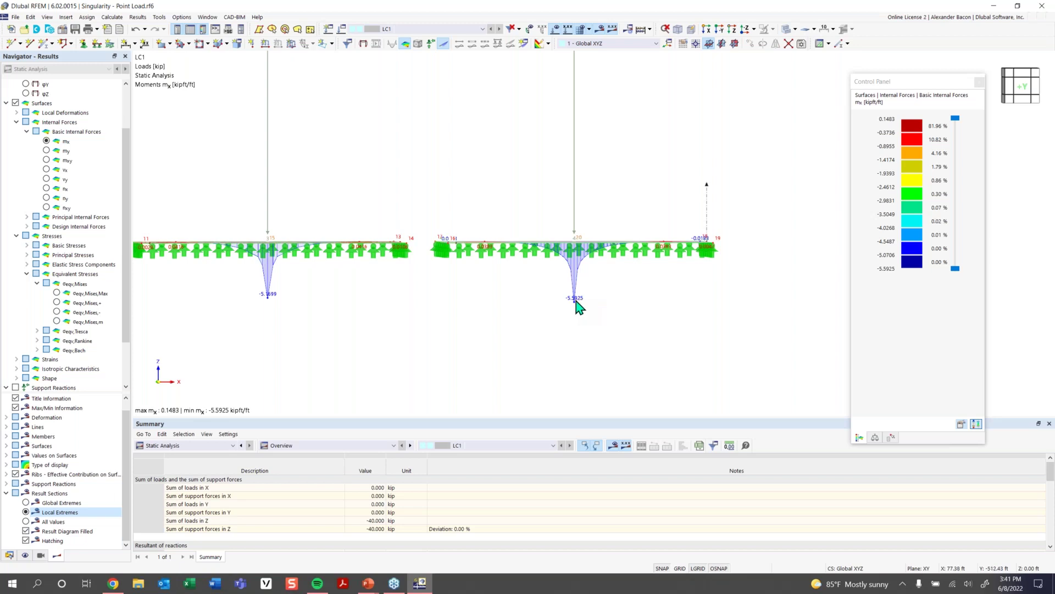
pyautogui.scroll(-5, 484, 294)
pyautogui.moveTo(454, 305); pyautogui.dragTo(524, 330, button='middle')
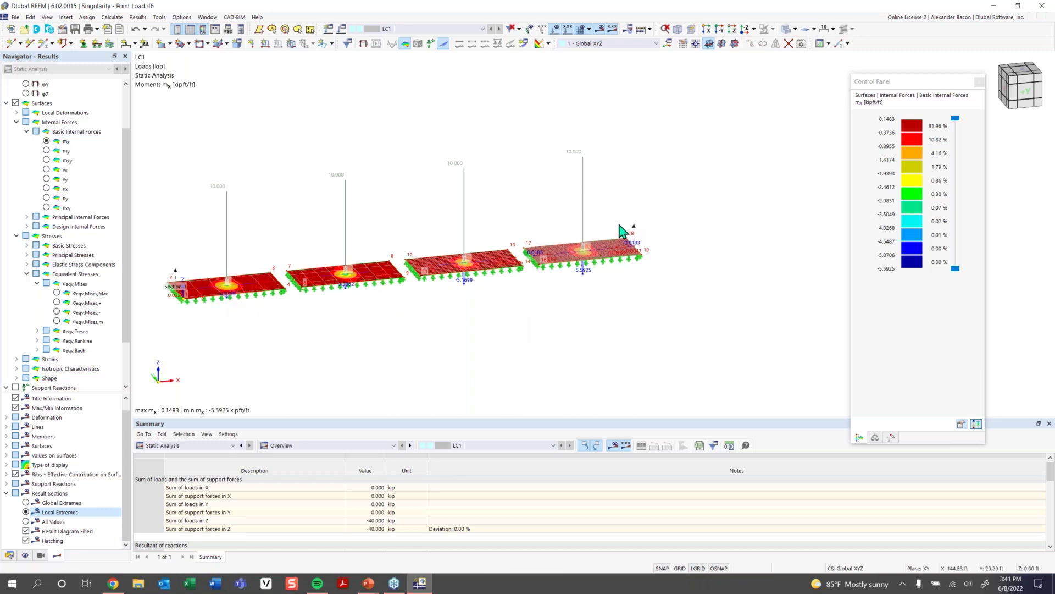
pyautogui.keyDown('ctrl'); pyautogui.moveTo(283, 327); pyautogui.dragTo(299, 295, button='middle'); pyautogui.keyUp('ctrl')
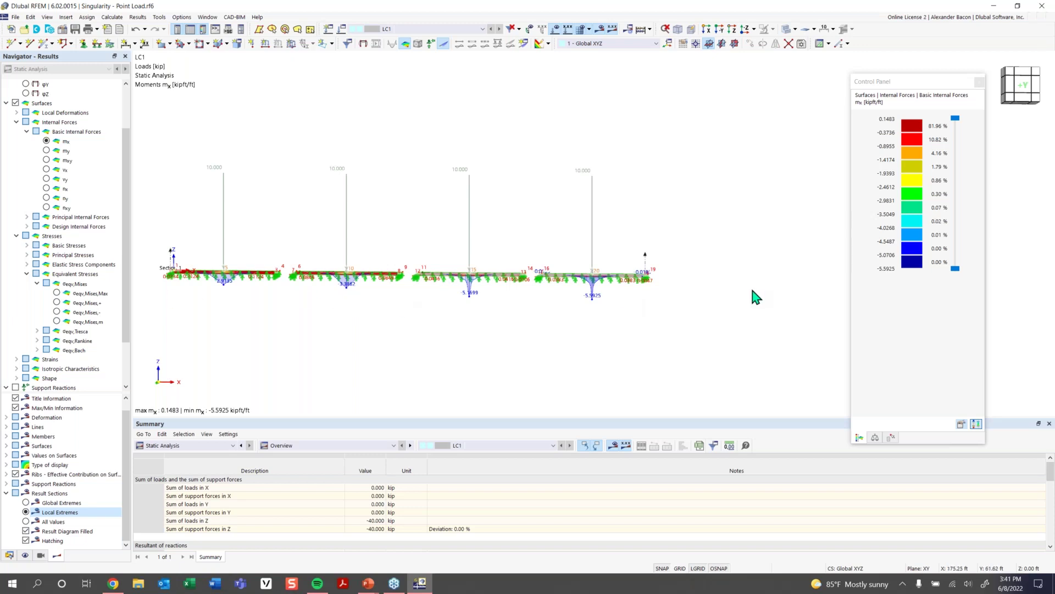
pyautogui.keyDown('ctrl'); pyautogui.moveTo(267, 309); pyautogui.dragTo(290, 299, button='middle'); pyautogui.keyUp('ctrl')
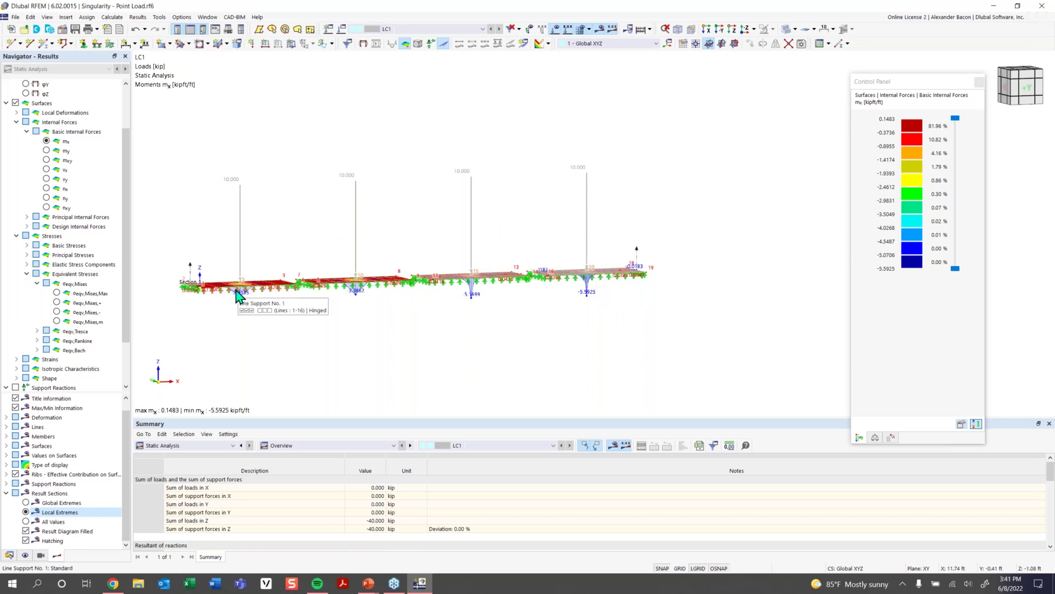
pyautogui.keyDown('ctrl'); pyautogui.moveTo(537, 238); pyautogui.dragTo(526, 248, button='middle'); pyautogui.keyUp('ctrl')
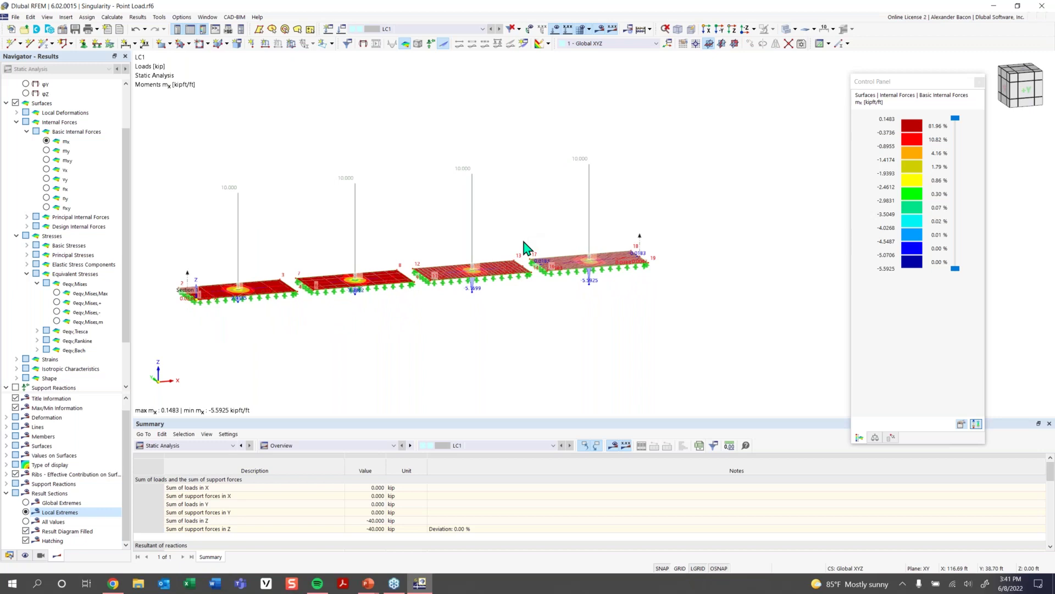
pyautogui.keyDown('ctrl'); pyautogui.moveTo(223, 269); pyautogui.dragTo(229, 316, button='middle'); pyautogui.keyUp('ctrl')
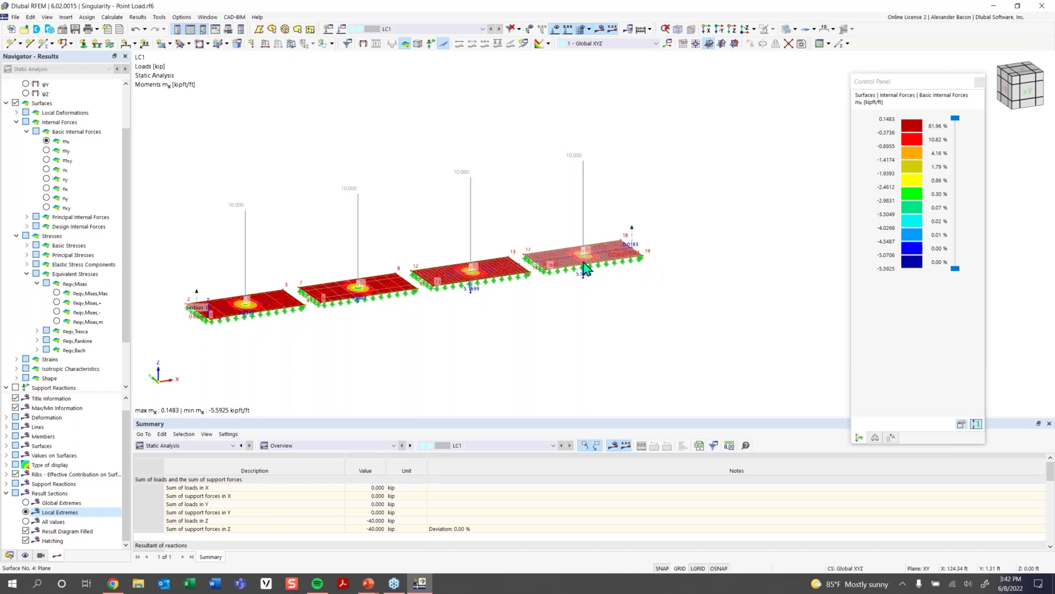
# - Examine the mx contours and mesh around the point load on the fourth, most finely meshed plate
pyautogui.scroll(2, 569, 268)
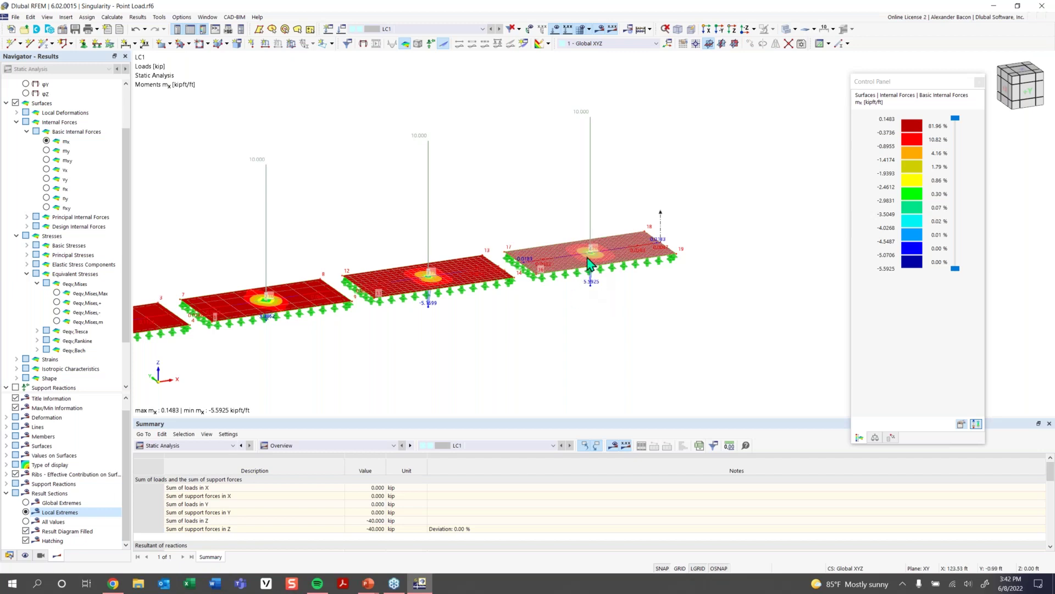
pyautogui.scroll(8, 592, 258)
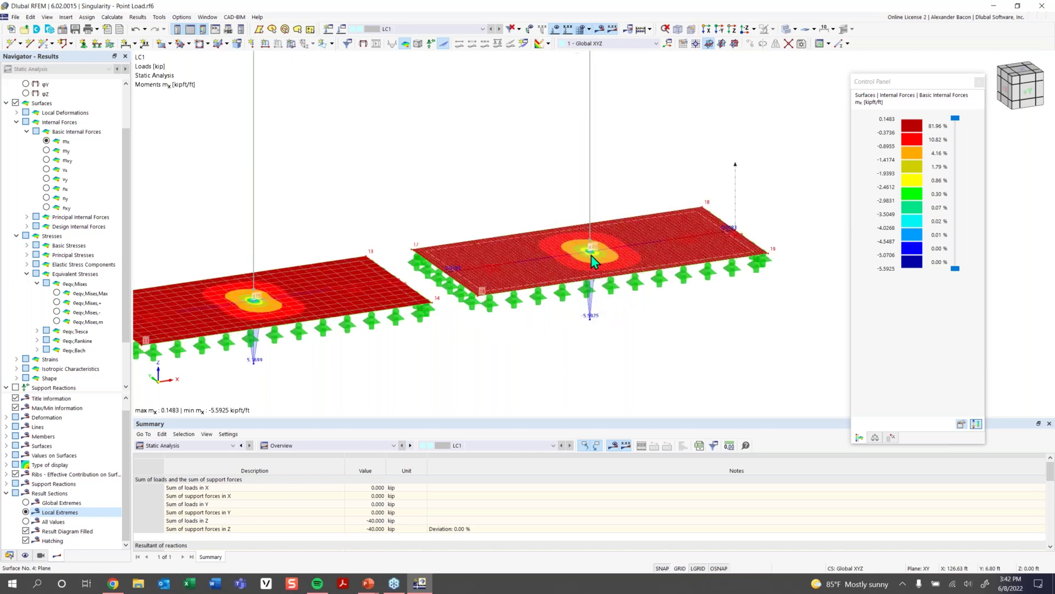
pyautogui.scroll(3, 592, 256)
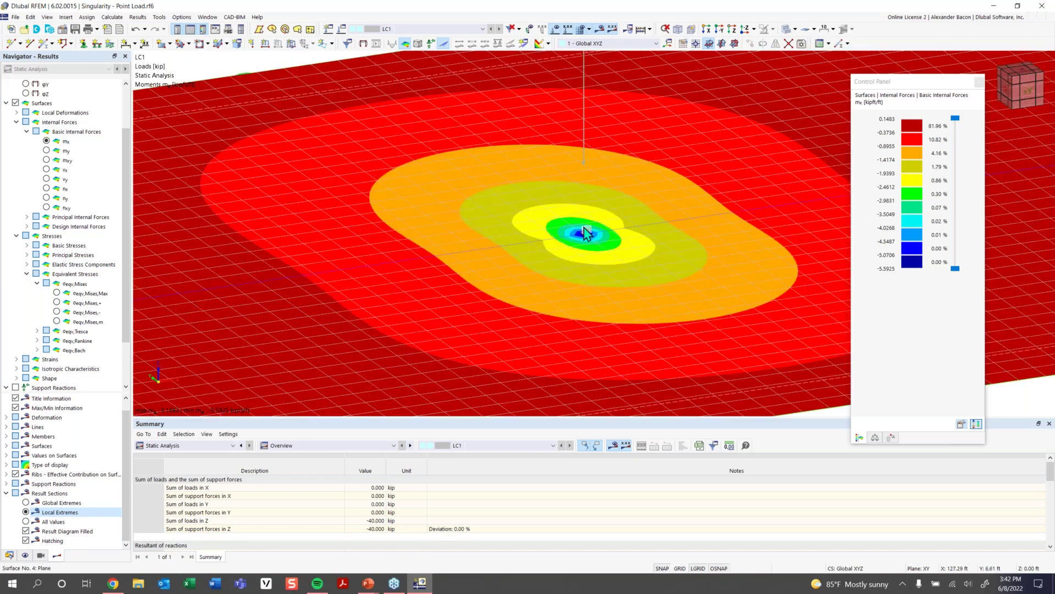
pyautogui.scroll(-3, 585, 235)
pyautogui.scroll(-5, 601, 262)
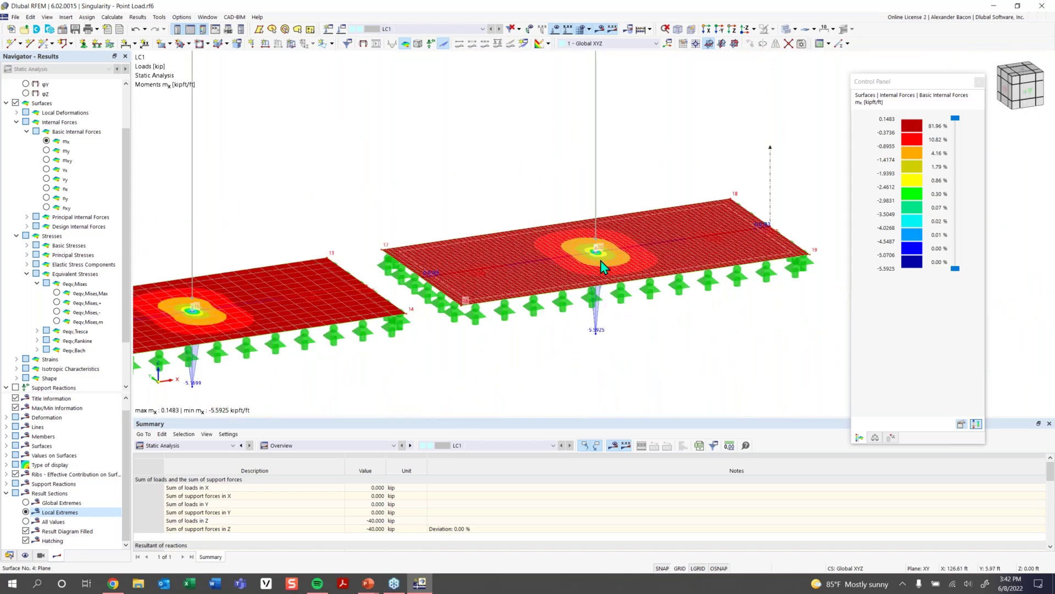
pyautogui.scroll(-3, 578, 269)
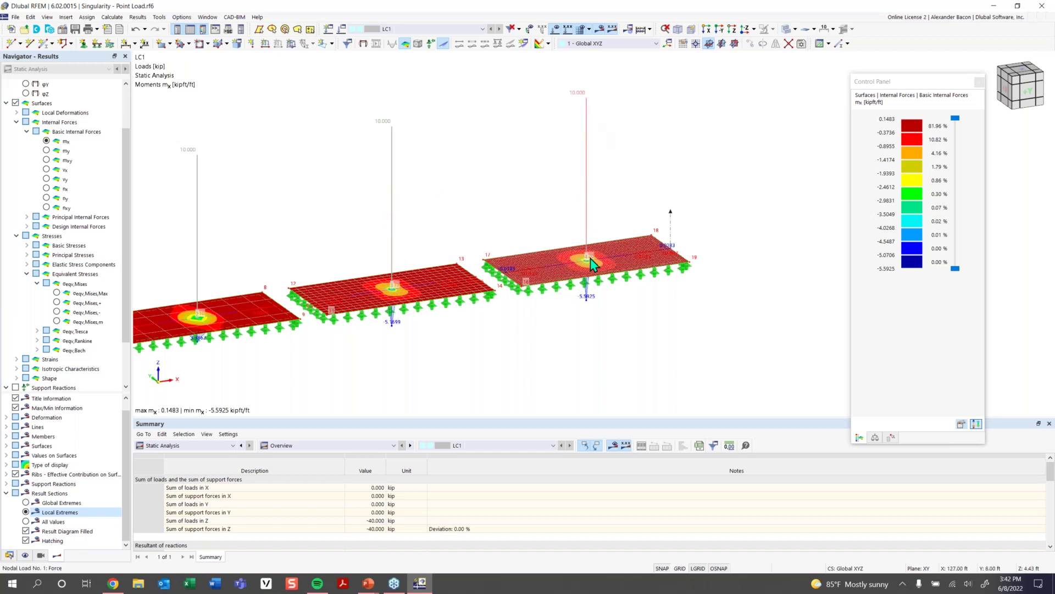
pyautogui.scroll(8, 578, 269)
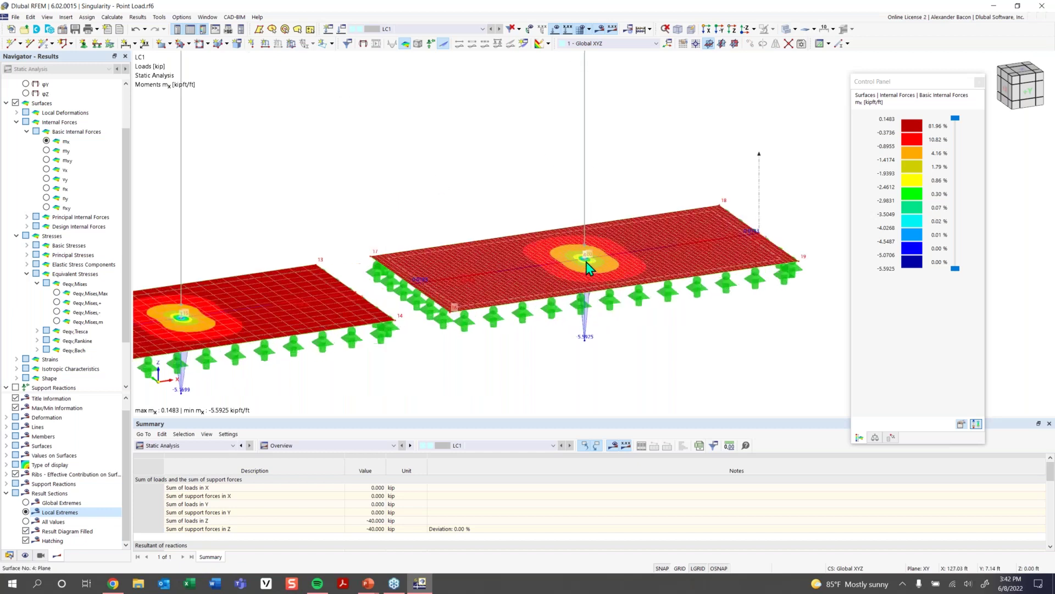
pyautogui.scroll(3, 584, 259)
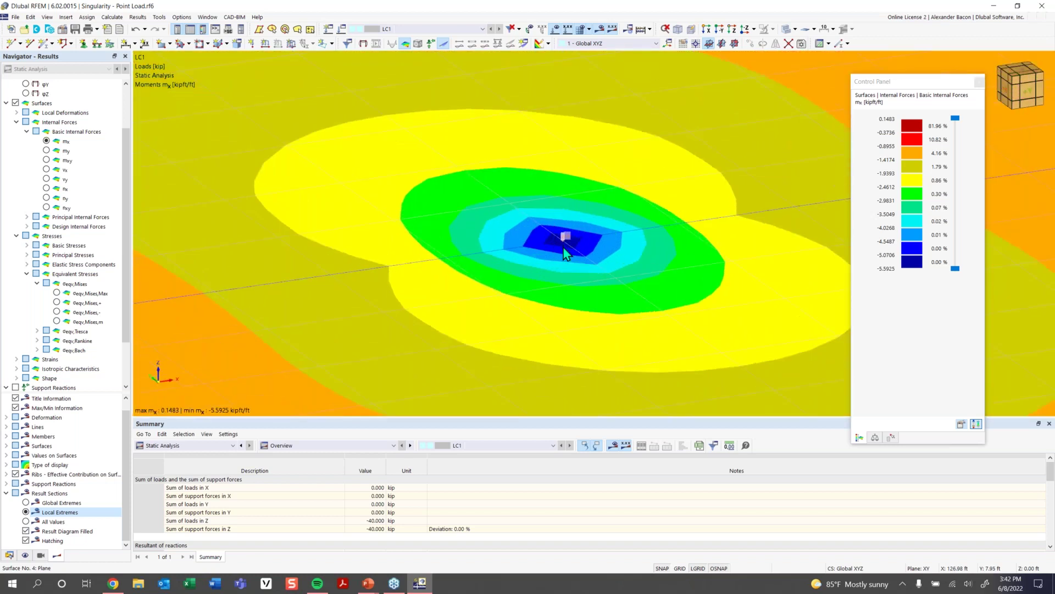
pyautogui.scroll(-6, 572, 254)
pyautogui.scroll(-10, 566, 253)
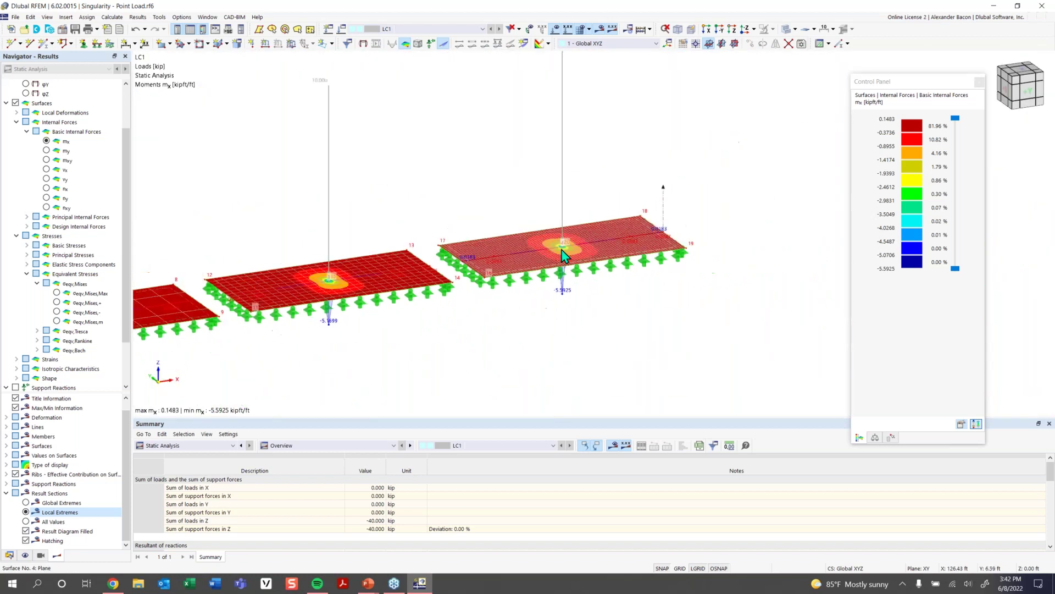
# - Delete the four 10 kip point loads from the plates together with the calculated results and mesh
pyautogui.moveTo(496, 314)
pyautogui.mouseDown(button='middle')
pyautogui.moveTo(488, 313)
pyautogui.moveTo(515, 306)
pyautogui.mouseUp(button='middle')
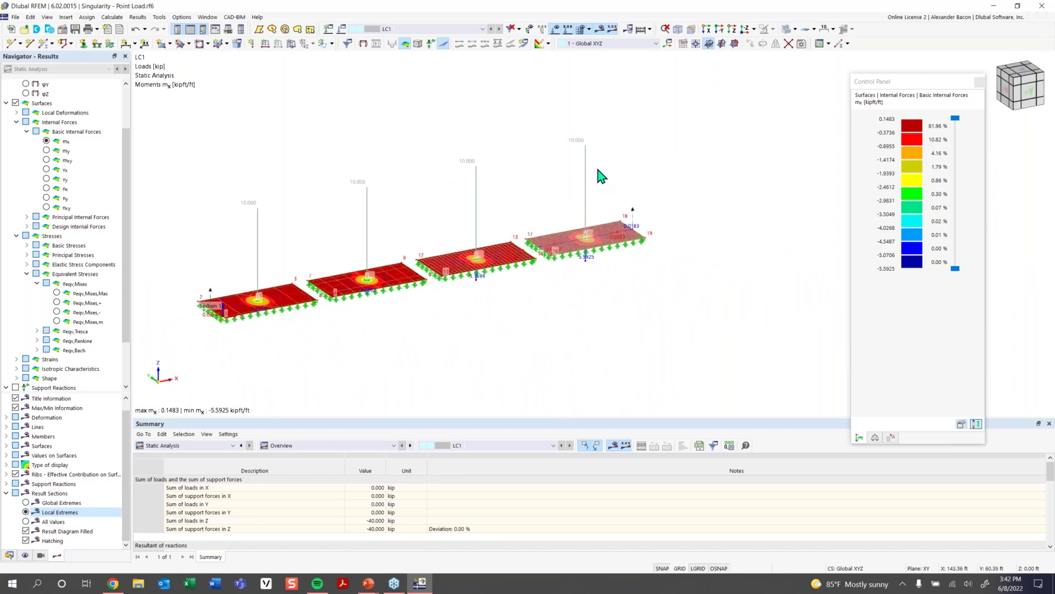
pyautogui.moveTo(587, 186)
pyautogui.moveTo(578, 145)
pyautogui.moveTo(596, 250)
pyautogui.scroll(-1, 422, 239)
pyautogui.keyDown('ctrl'); pyautogui.moveTo(595, 144); pyautogui.dragTo(582, 151, button='middle'); pyautogui.keyUp('ctrl')
pyautogui.moveTo(613, 122); pyautogui.dragTo(259, 237)
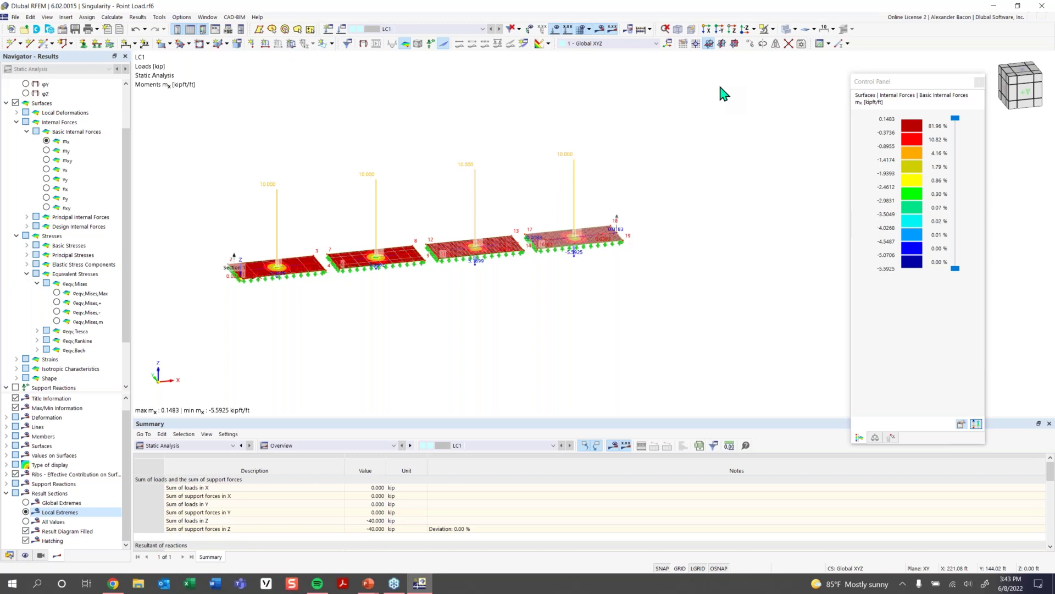
pyautogui.press('Delete')
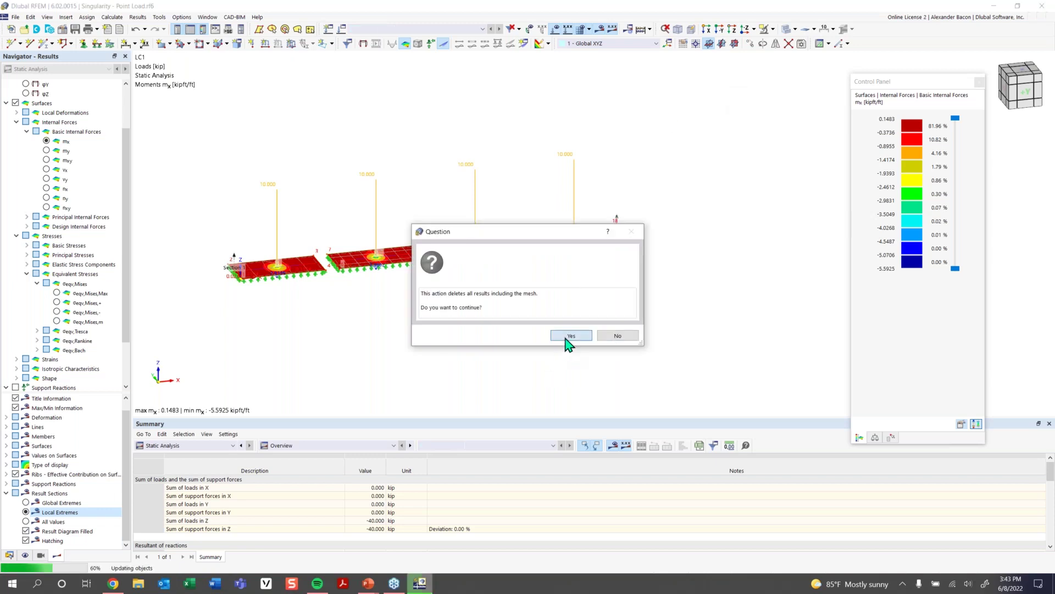
pyautogui.click(571, 336)
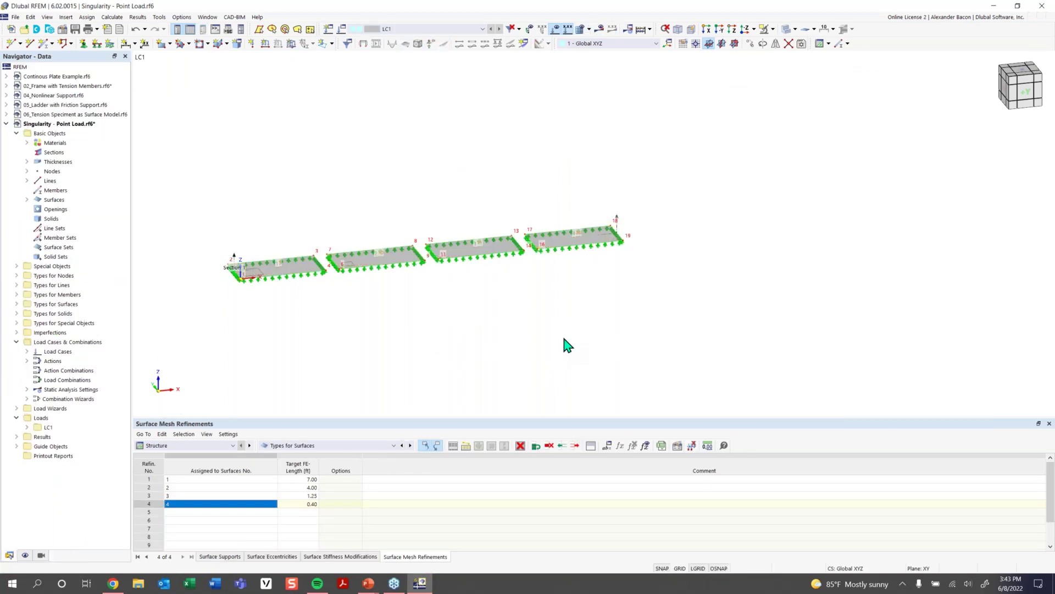
# - Open the model rendering options in the display settings
pyautogui.keyDown('ctrl'); pyautogui.moveTo(377, 314); pyautogui.dragTo(397, 333, button='middle'); pyautogui.keyUp('ctrl')
pyautogui.scroll(2, 311, 300)
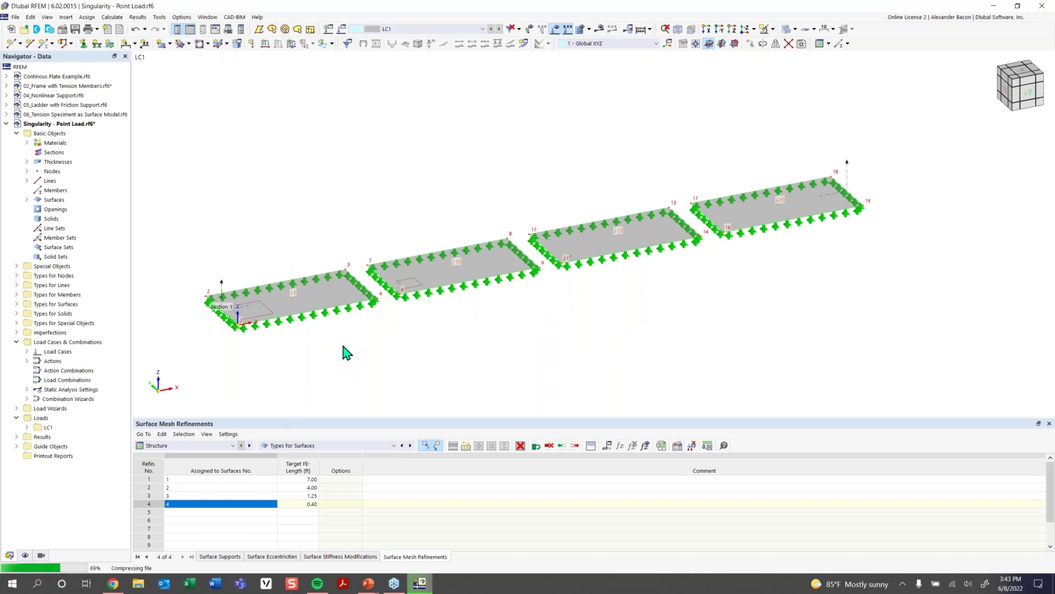
pyautogui.keyDown('ctrl'); pyautogui.moveTo(344, 352); pyautogui.dragTo(344, 346, button='middle'); pyautogui.keyUp('ctrl')
pyautogui.scroll(3, 285, 294)
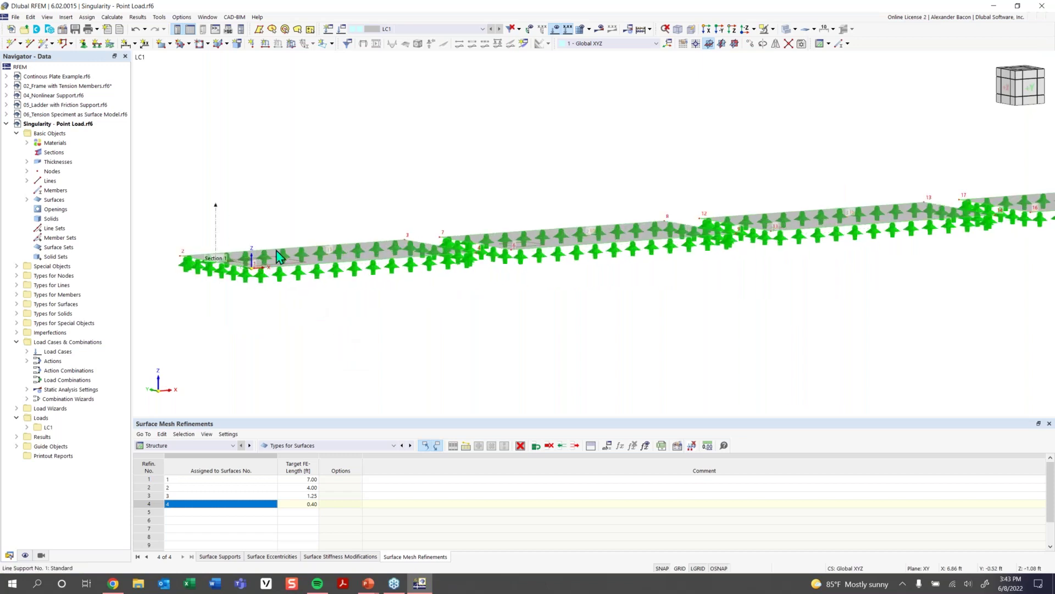
pyautogui.click(25, 556)
pyautogui.scroll(-10, 69, 434)
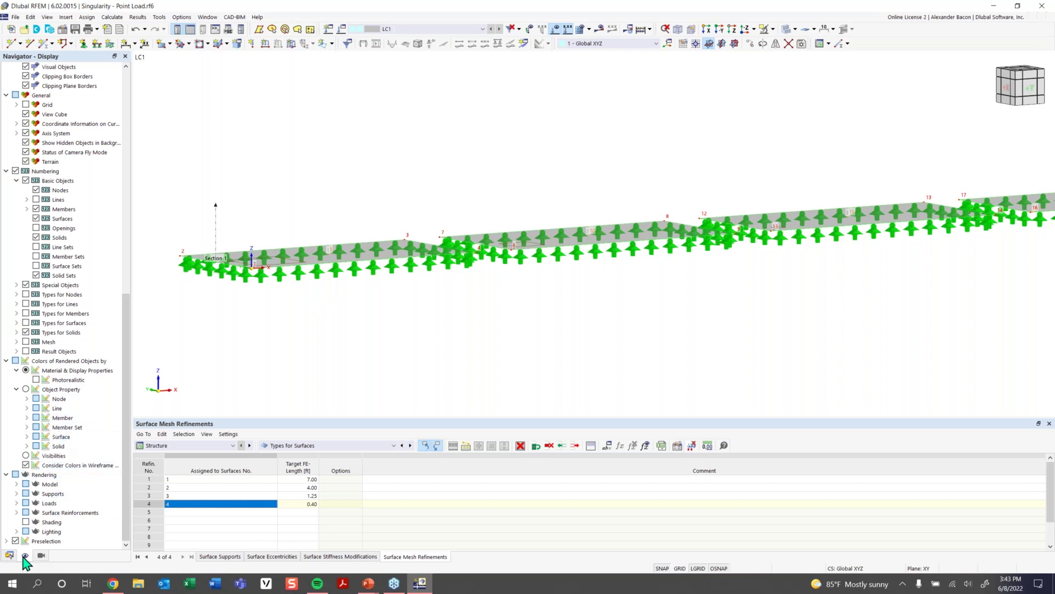
pyautogui.click(17, 484)
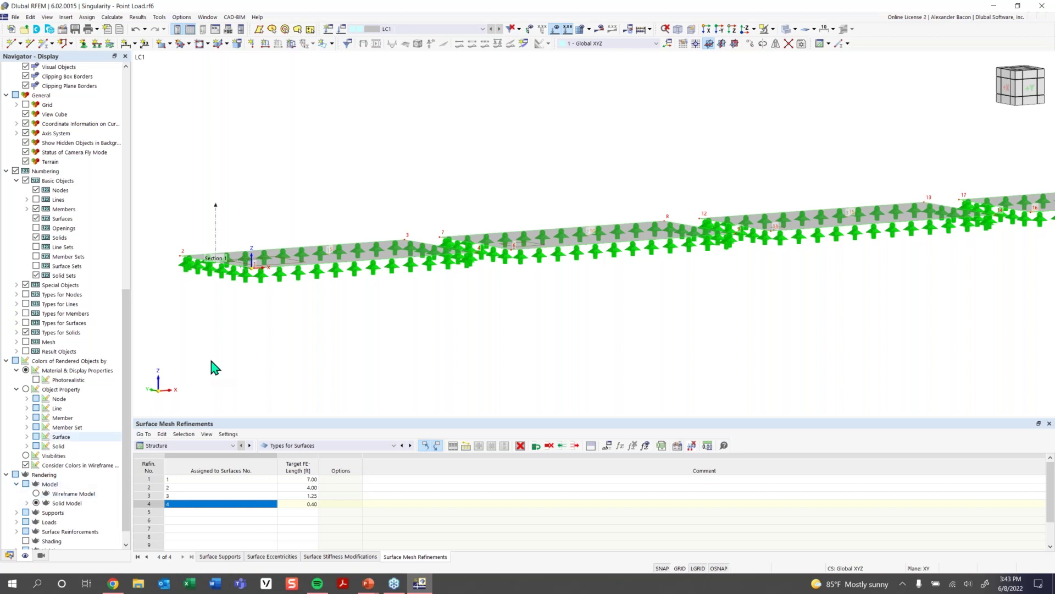
# - Try to reduce the symbol size of the line supports
pyautogui.rightClick(261, 277)
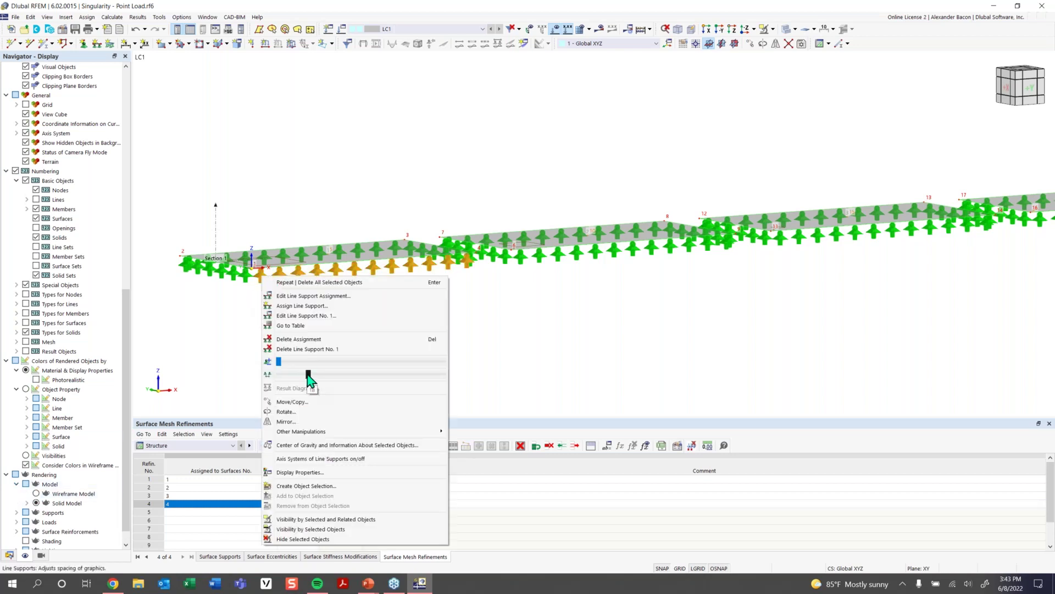
pyautogui.moveTo(279, 361); pyautogui.dragTo(271, 362)
pyautogui.click(473, 322)
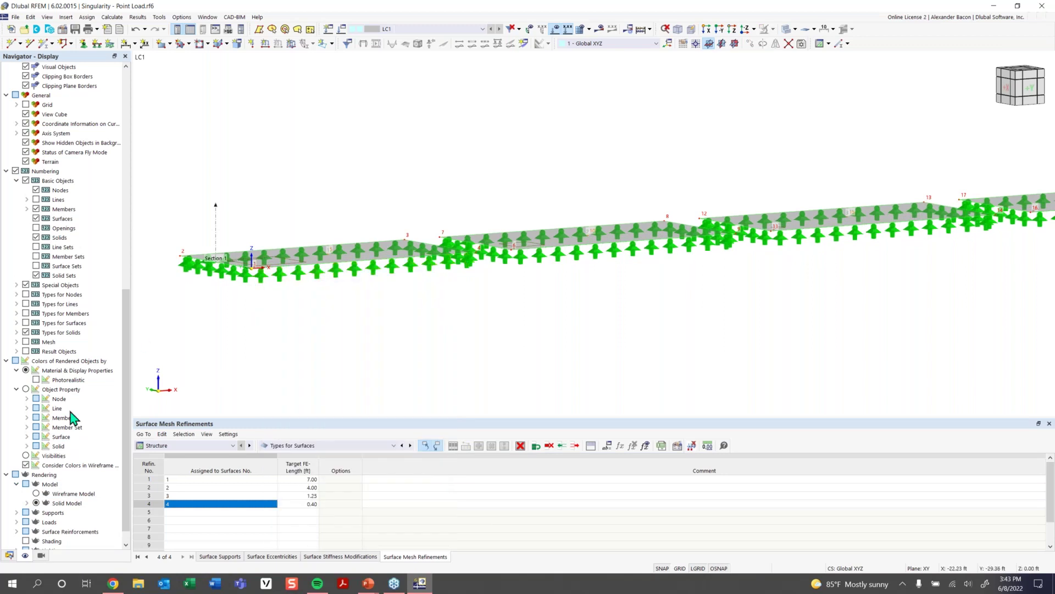
# - Render the surfaces filled including thickness and inspect the line supports along the first plate
pyautogui.click(27, 503)
pyautogui.scroll(-2, 33, 502)
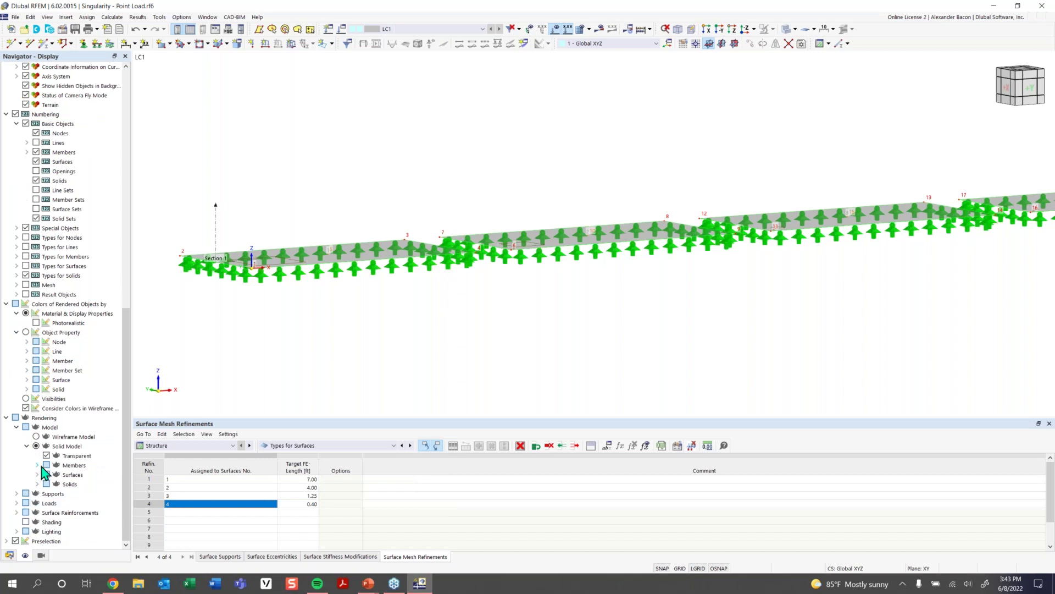
pyautogui.click(37, 475)
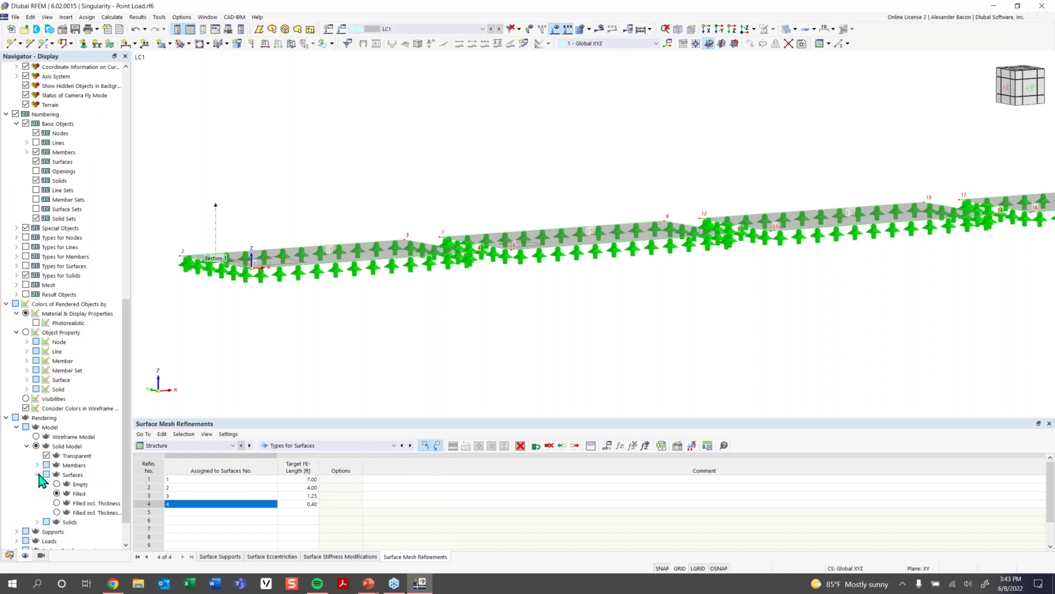
pyautogui.click(56, 503)
pyautogui.scroll(5, 247, 280)
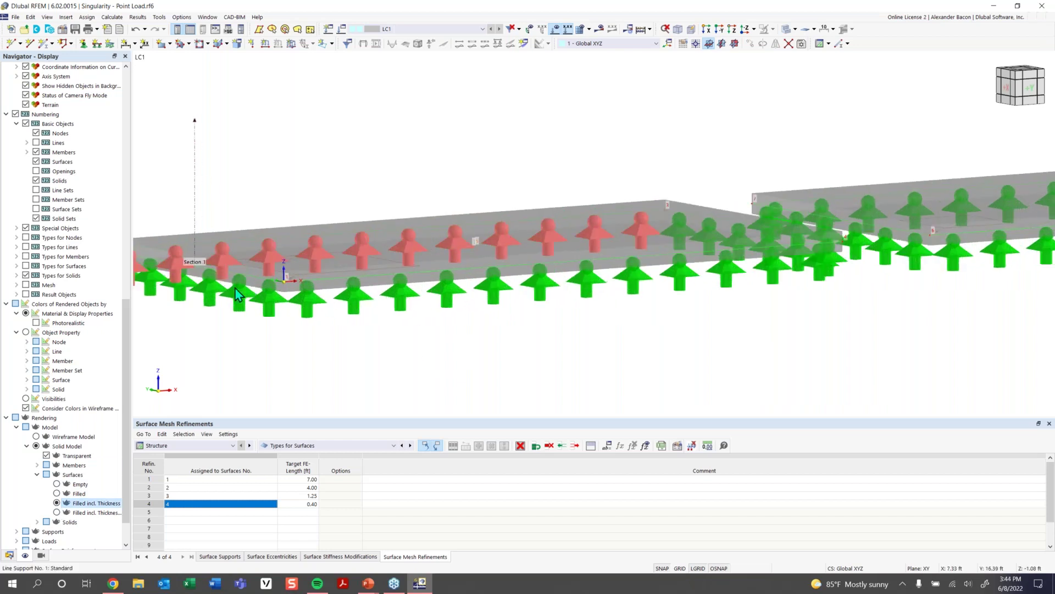
pyautogui.moveTo(348, 292); pyautogui.dragTo(505, 316, button='middle')
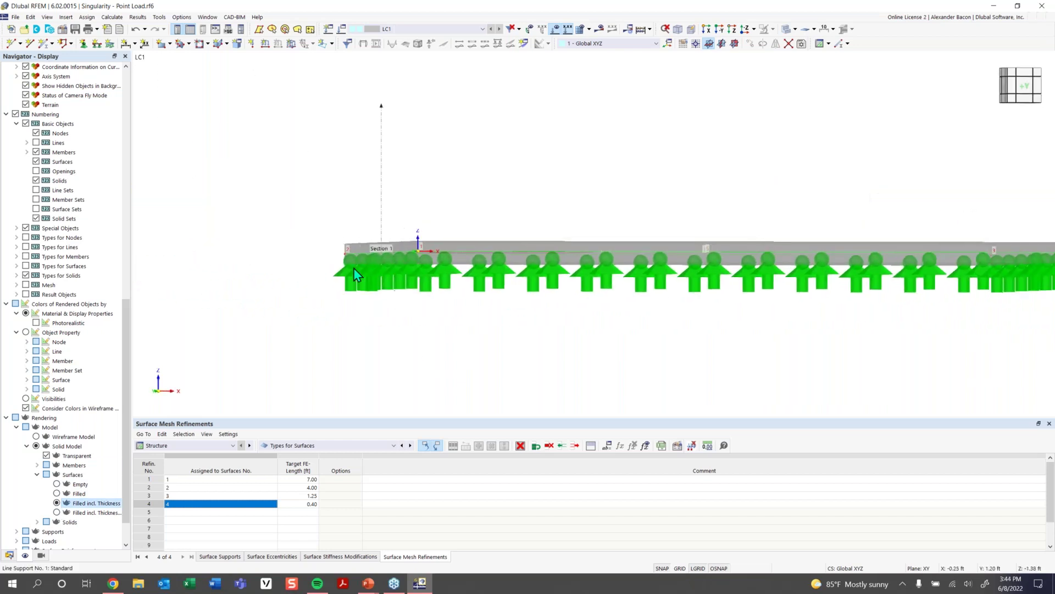
# - Render the surfaces as plain filled, without their thickness, on all four plates
pyautogui.scroll(4, 347, 257)
pyautogui.keyDown('ctrl'); pyautogui.moveTo(446, 181); pyautogui.dragTo(412, 147, button='middle'); pyautogui.keyUp('ctrl')
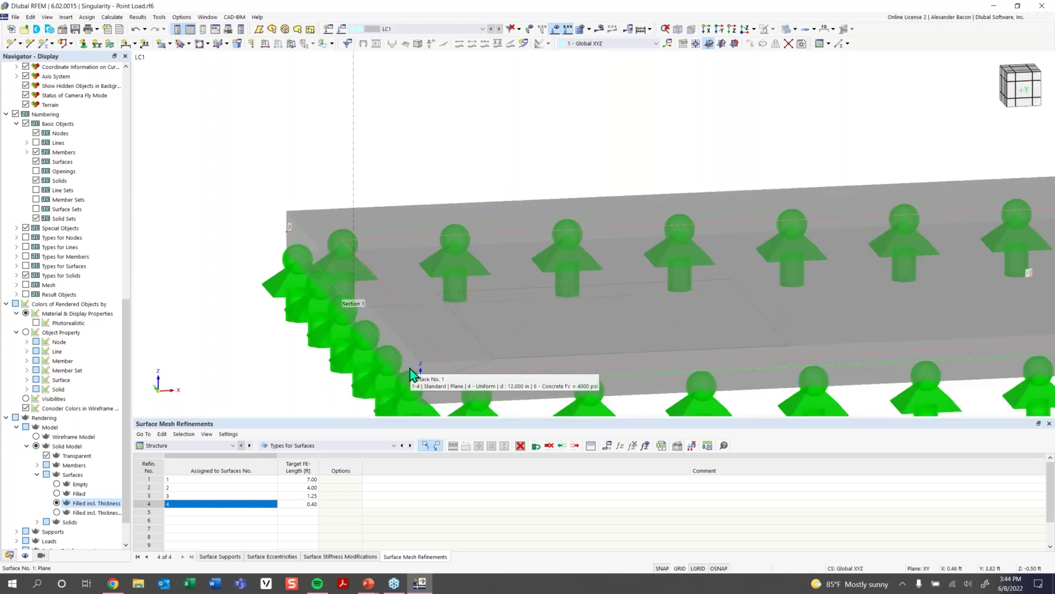
pyautogui.scroll(-2, 350, 300)
pyautogui.scroll(-2, 385, 270)
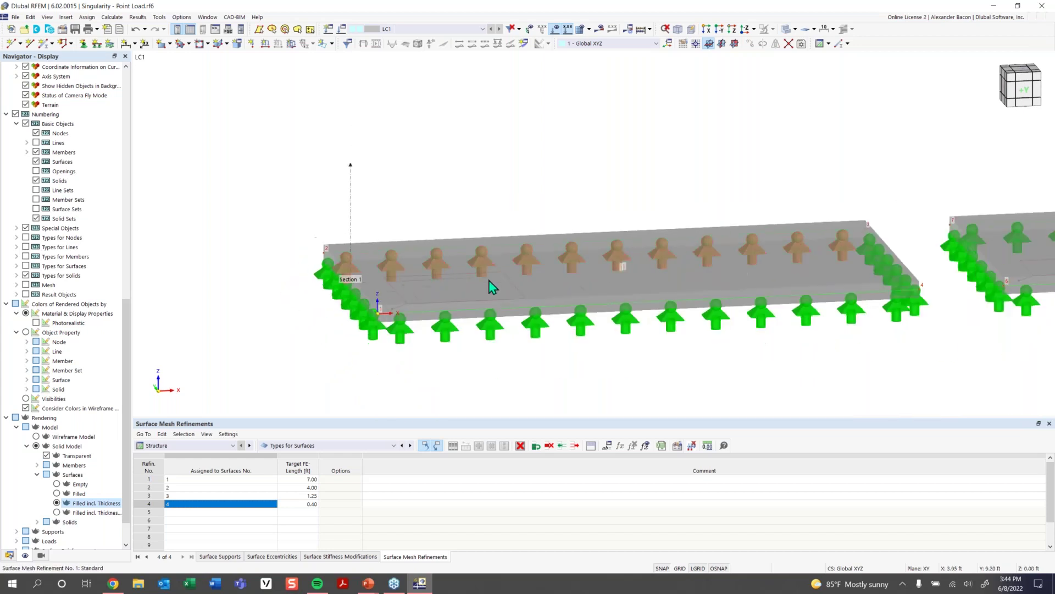
pyautogui.scroll(-4, 497, 288)
pyautogui.moveTo(626, 310); pyautogui.dragTo(425, 304, button='middle')
pyautogui.keyDown('ctrl'); pyautogui.moveTo(424, 304); pyautogui.dragTo(484, 322, button='middle'); pyautogui.keyUp('ctrl')
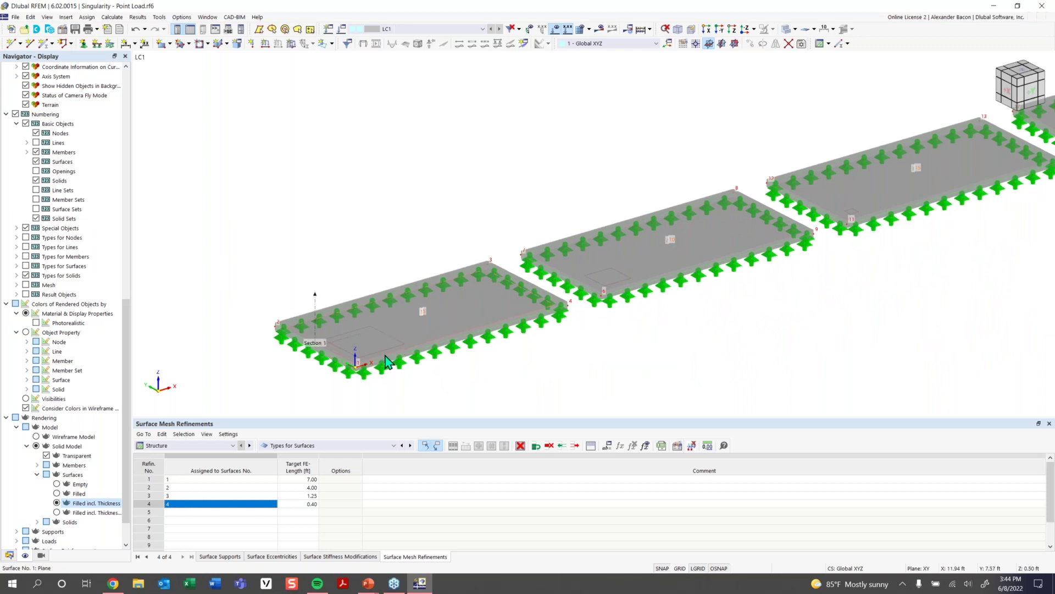
pyautogui.click(59, 493)
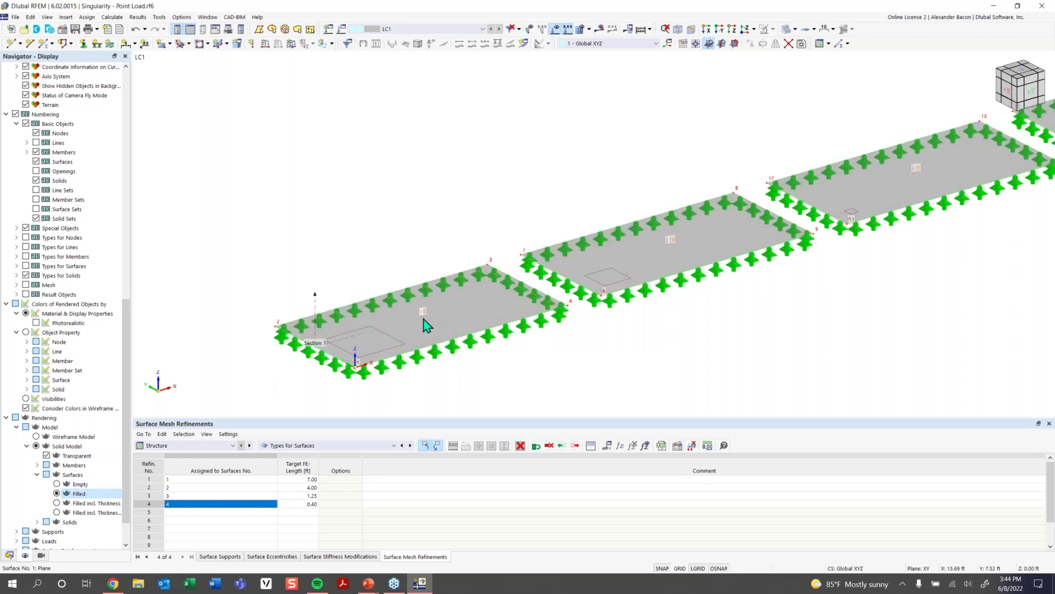
pyautogui.moveTo(423, 321)
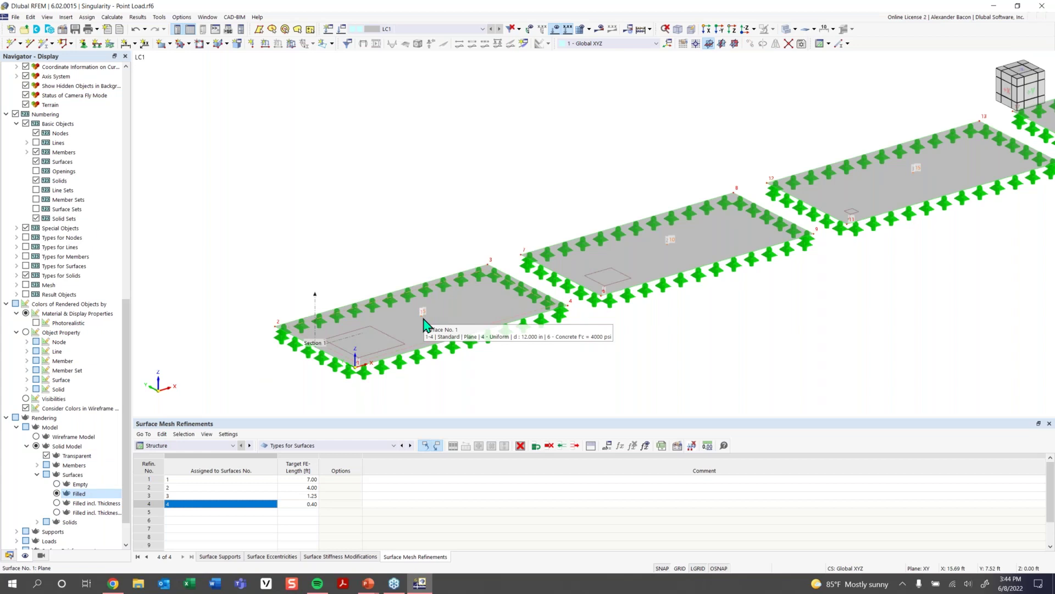
pyautogui.moveTo(716, 264)
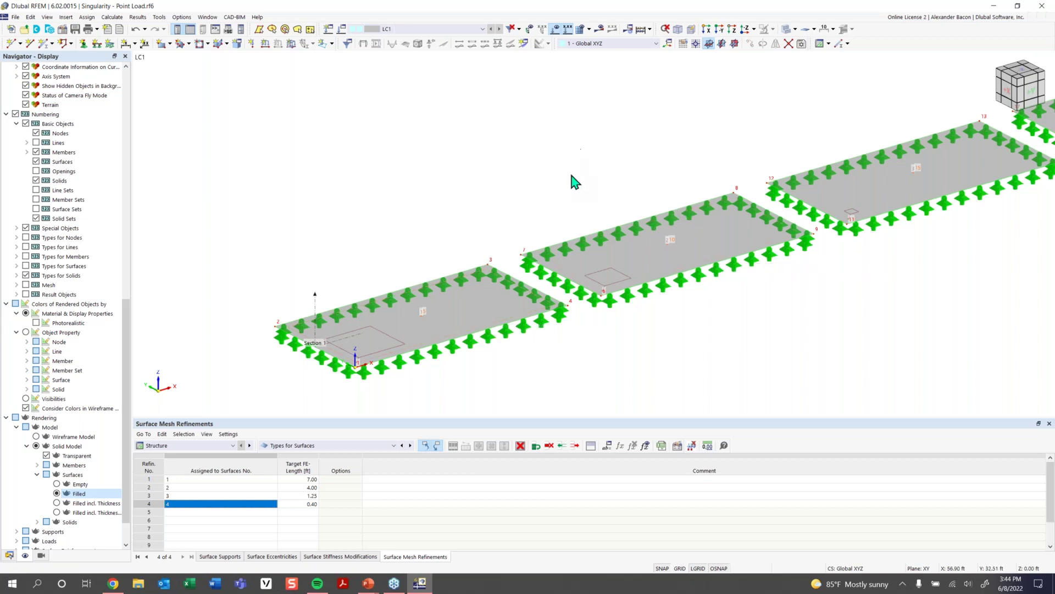
pyautogui.moveTo(791, 240)
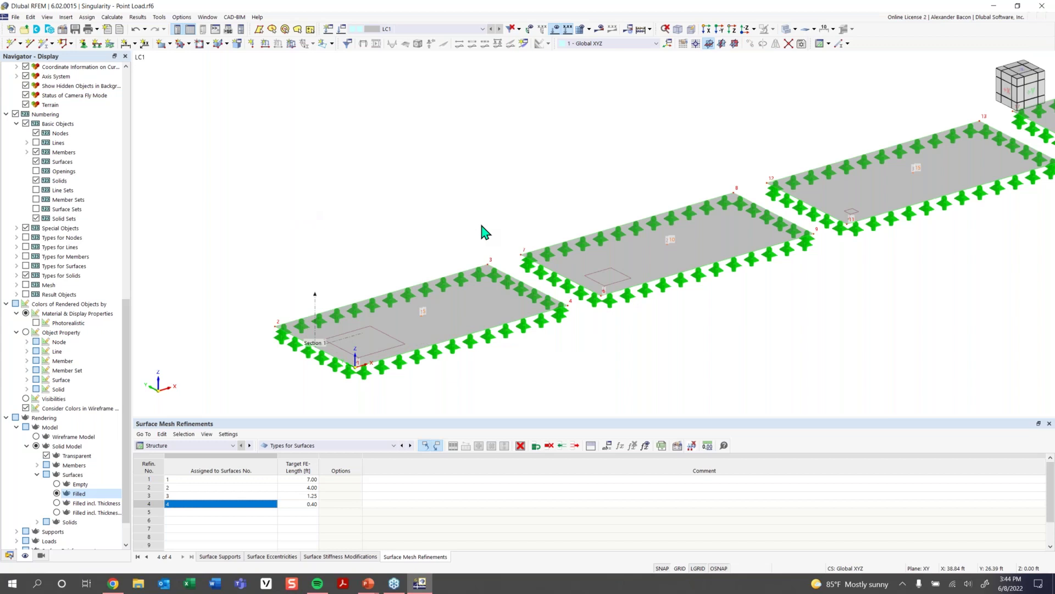
# - Start a new uniform free rectangular load in LC1, acting in global Z on the true area, with a magnitude of 5 ksf
pyautogui.click(332, 44)
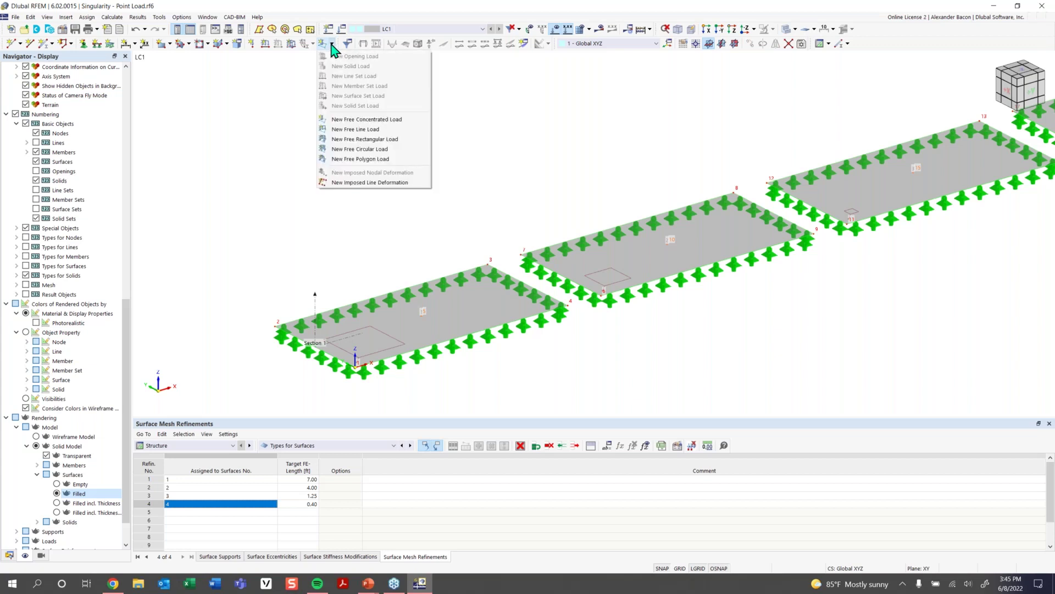
pyautogui.click(371, 140)
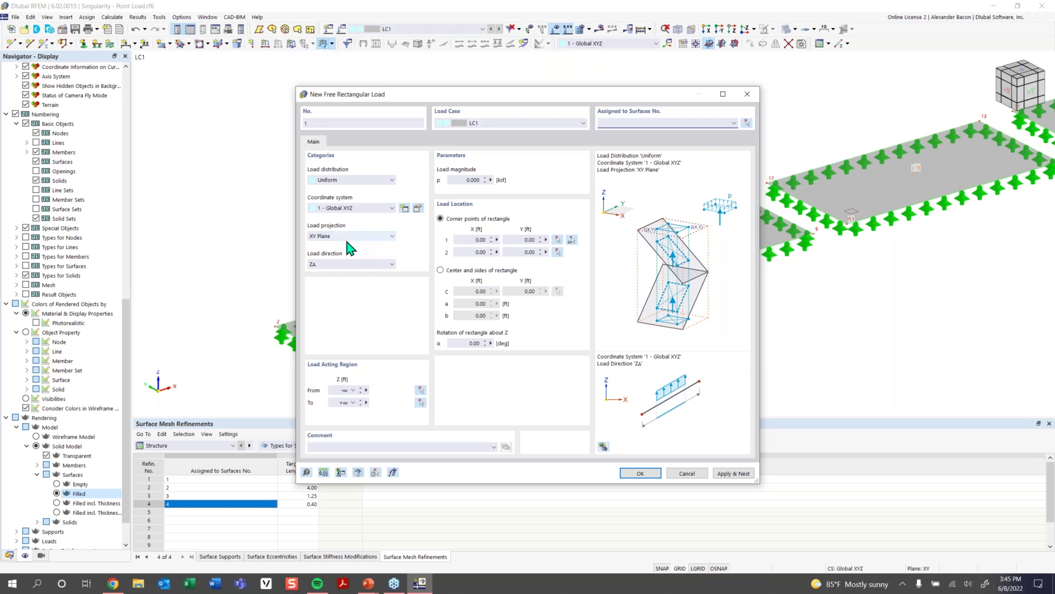
pyautogui.click(347, 265)
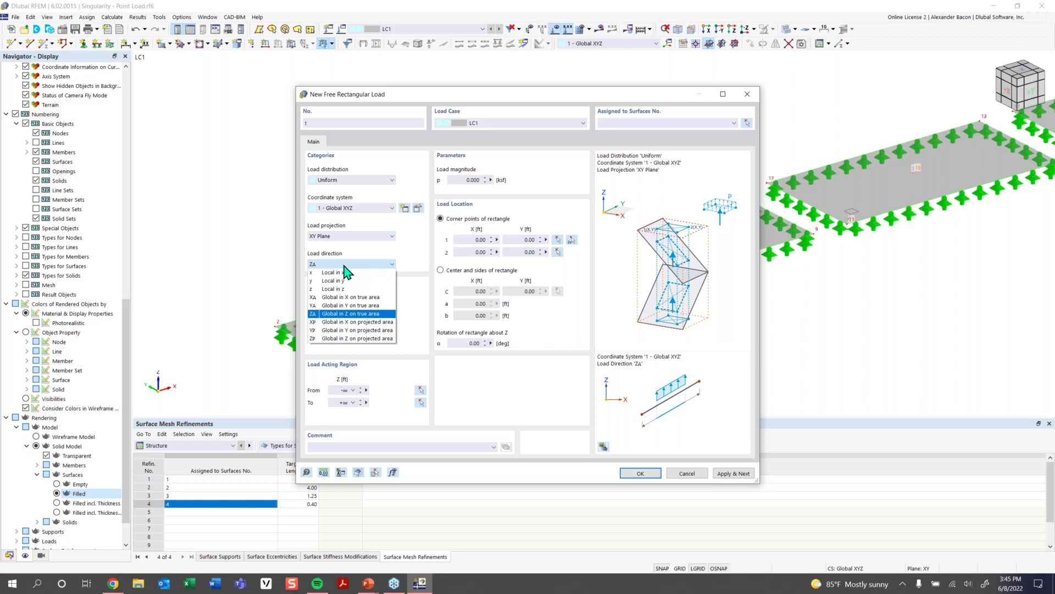
pyautogui.click(343, 265)
pyautogui.click(471, 180)
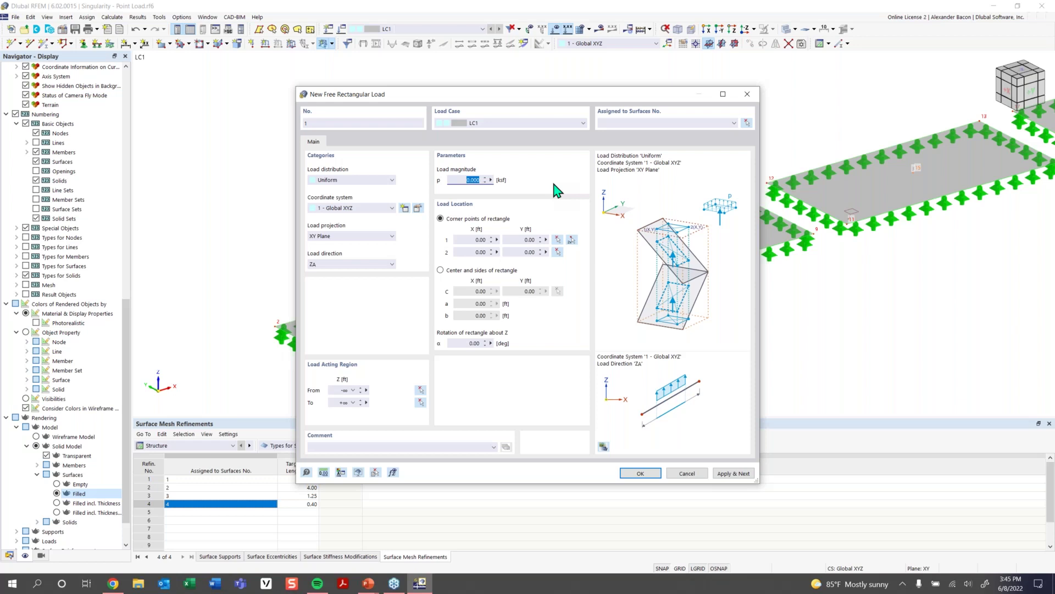
pyautogui.write('5')
# - Define the load rectangle by its centre and sides, centred on the first plate's middle node at X 16 ft, Y 8 ft
pyautogui.click(479, 272)
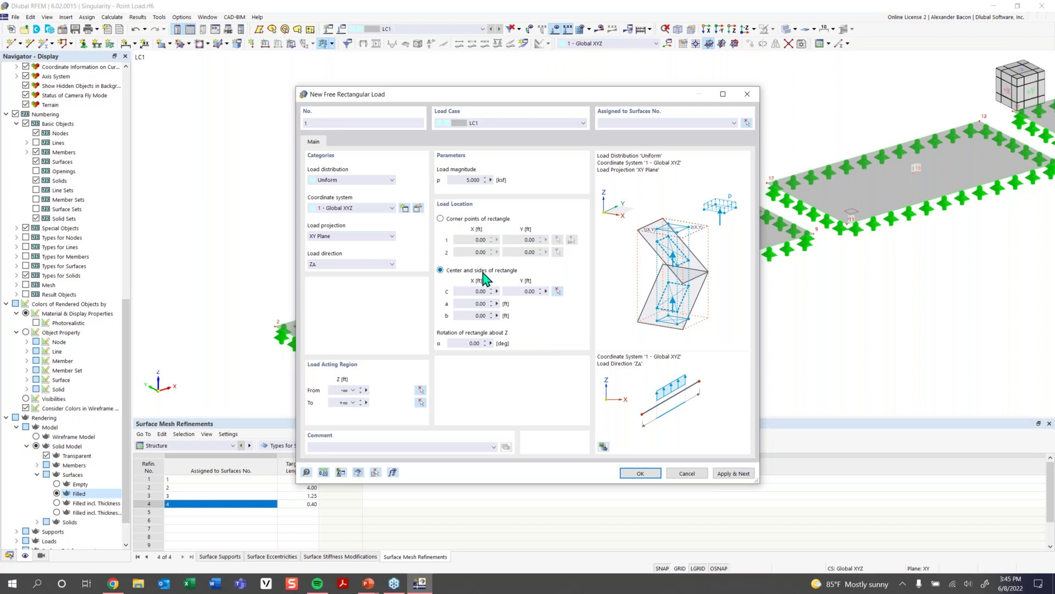
pyautogui.click(557, 291)
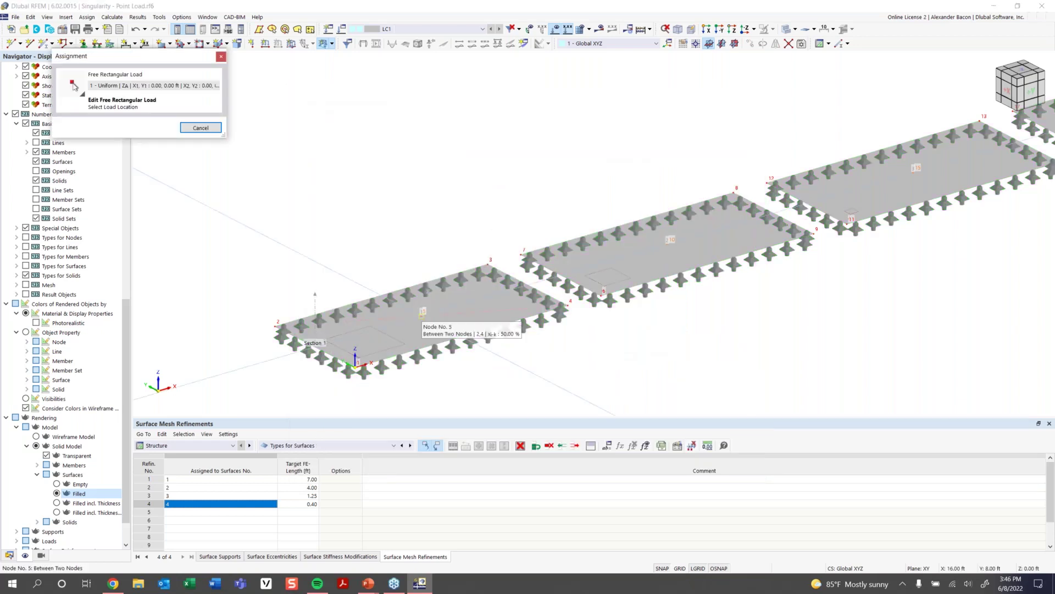
pyautogui.click(643, 245)
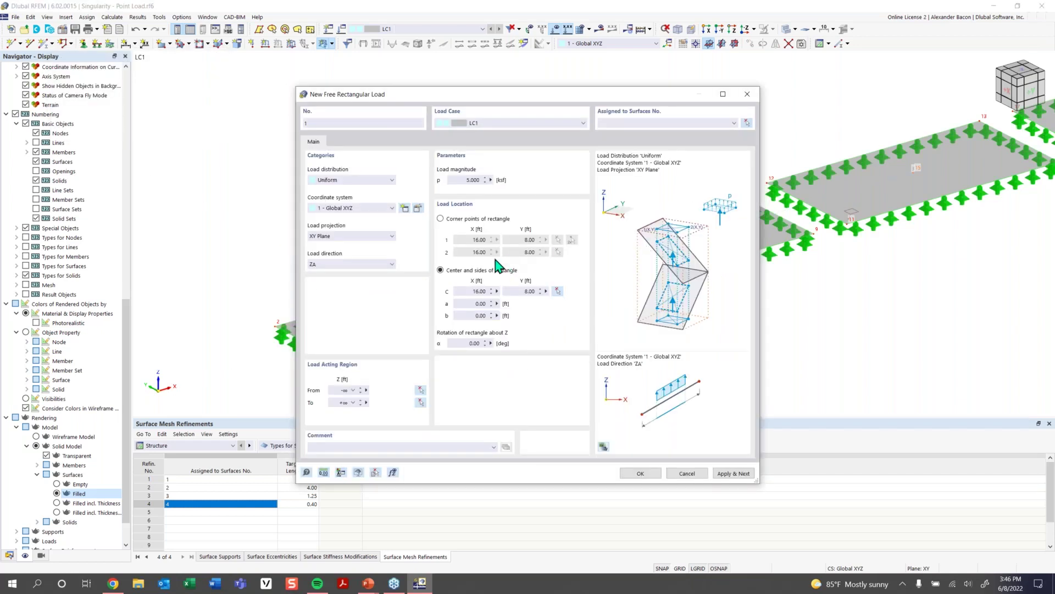
# - Enter 2 ft for side lengths a and b of the load rectangle
pyautogui.click(476, 303)
pyautogui.write('2')
pyautogui.press('Tab')
pyautogui.write('2')
# - Set both side lengths of the load rectangle to 1.41 ft and accept the load definition
pyautogui.moveTo(473, 304); pyautogui.dragTo(513, 304)
pyautogui.write('1.41')
pyautogui.moveTo(470, 316); pyautogui.dragTo(549, 325)
pyautogui.write('1.41')
pyautogui.click(640, 475)
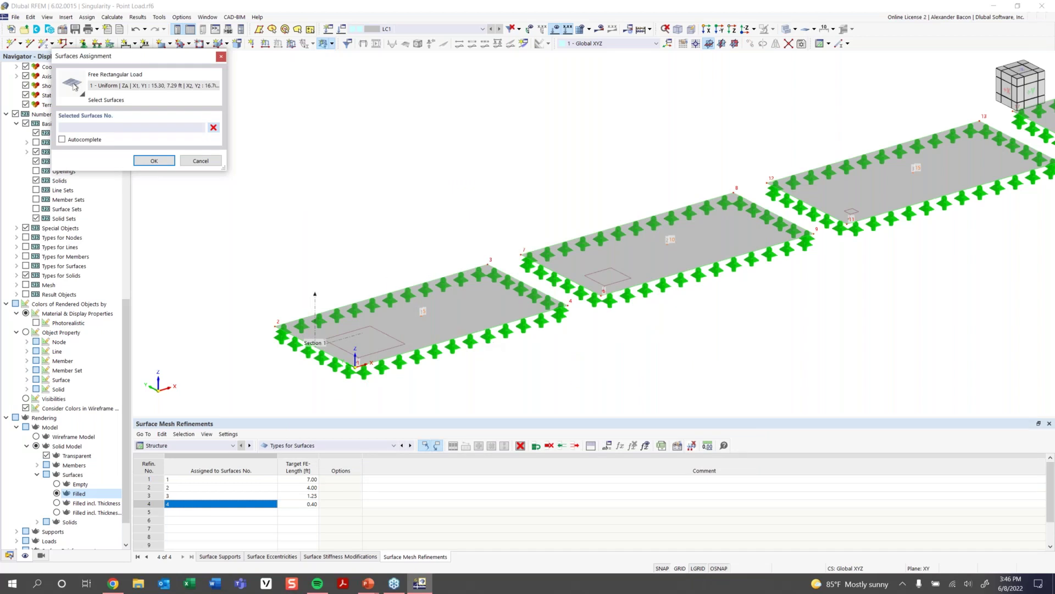
# - Assign the free rectangular load to all four plates, surfaces 1-4
pyautogui.click(439, 315)
pyautogui.scroll(-1, 622, 316)
pyautogui.moveTo(643, 323); pyautogui.dragTo(496, 387, button='middle')
pyautogui.click(612, 305)
pyautogui.click(852, 236)
pyautogui.click(889, 207)
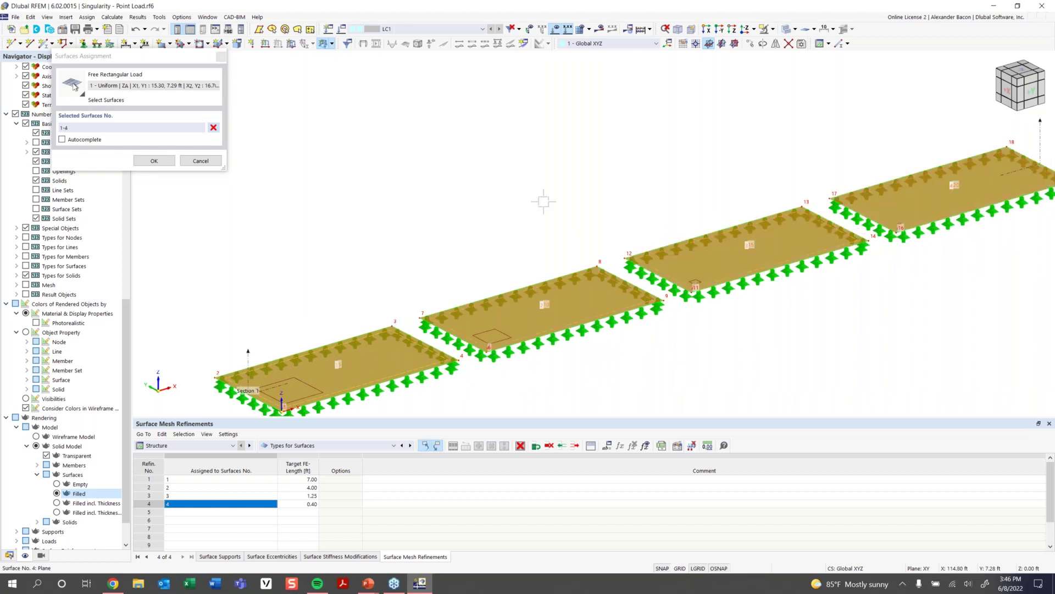
pyautogui.click(155, 161)
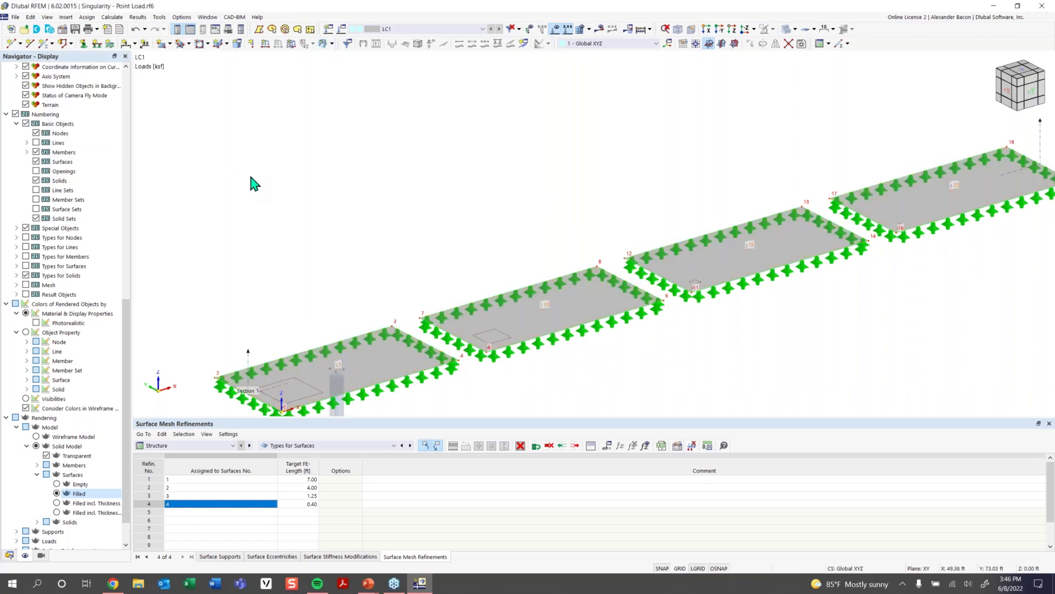
# - Reopen the free rectangular load at the first plate and set its magnitude to -5 ksf
pyautogui.scroll(-4, 479, 299)
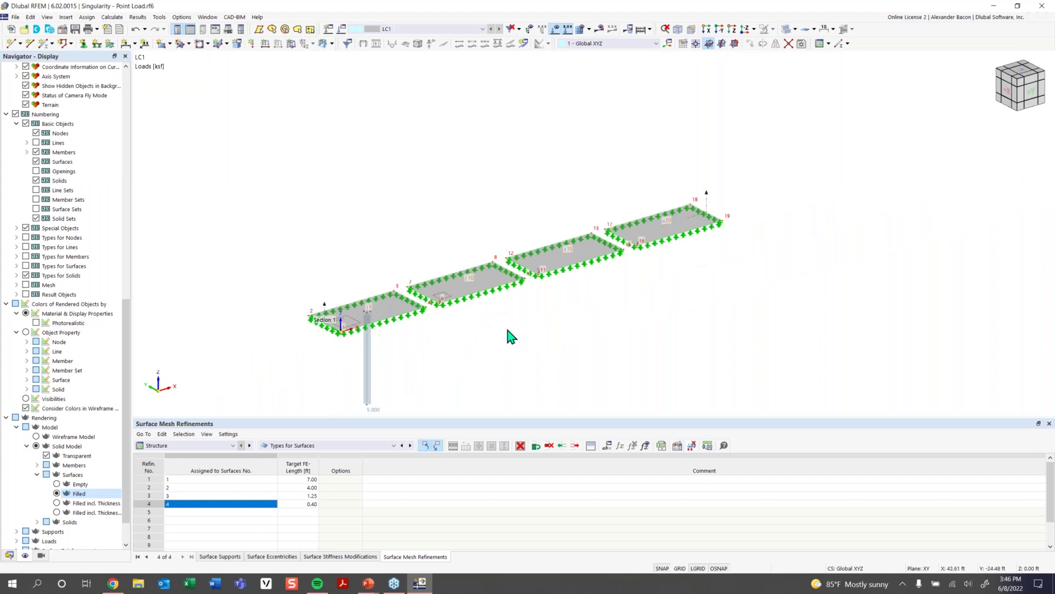
pyautogui.scroll(4, 437, 270)
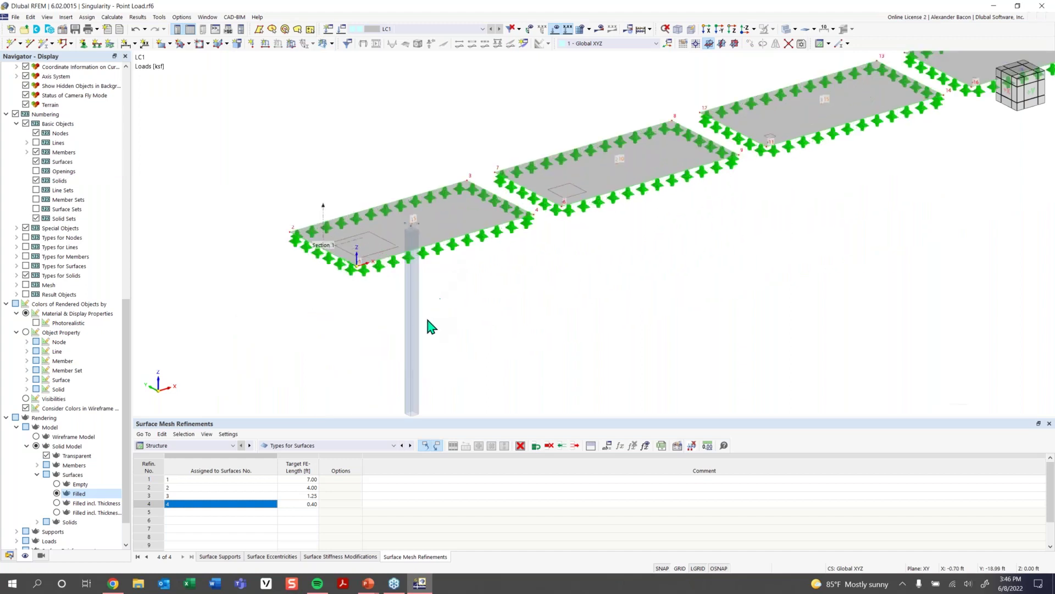
pyautogui.moveTo(420, 297); pyautogui.dragTo(425, 263, button='middle')
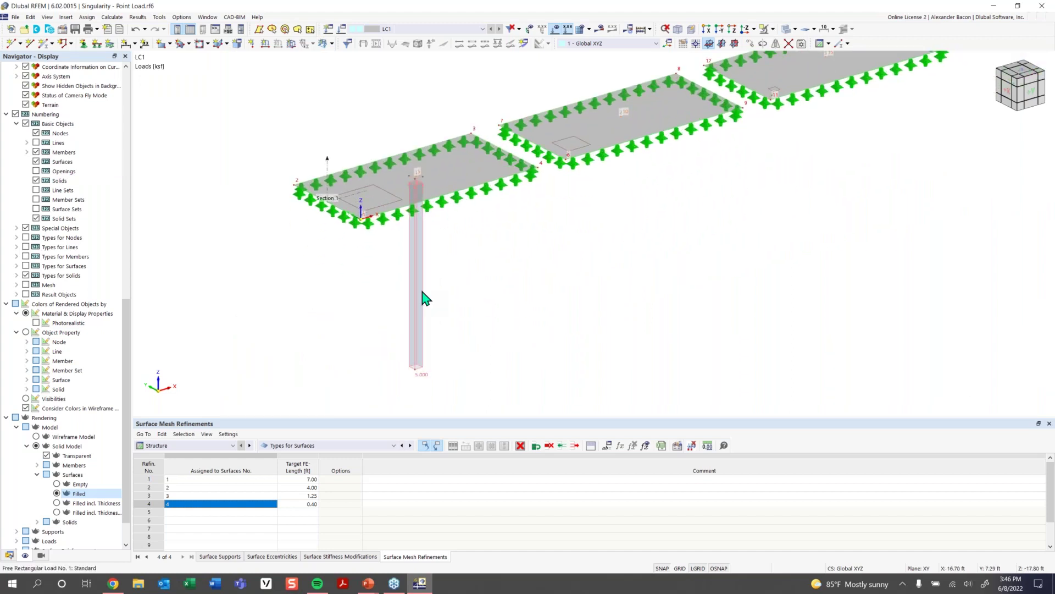
pyautogui.doubleClick(424, 298)
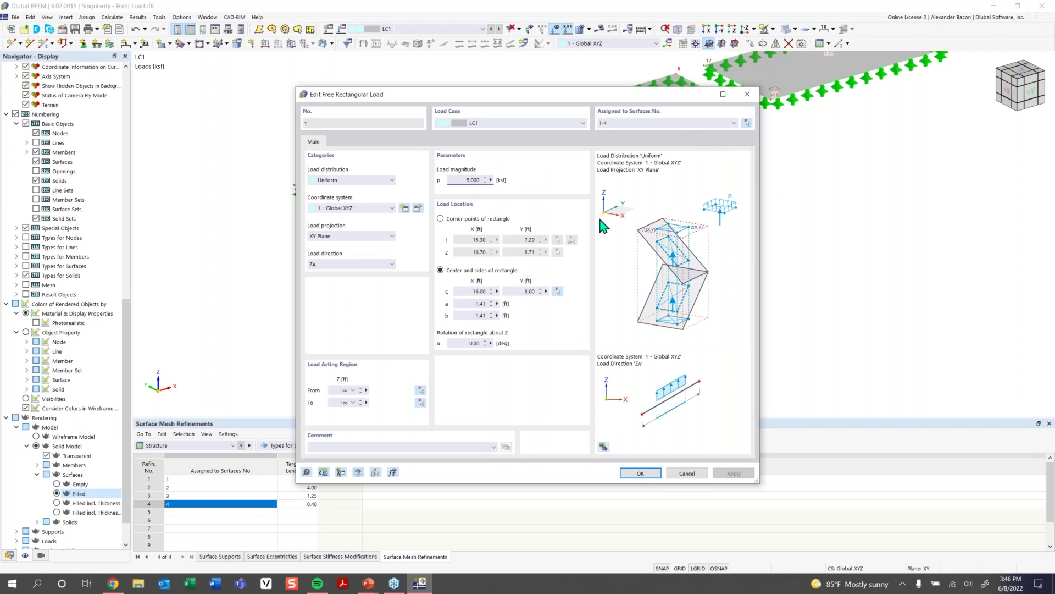
# - Try centring the rectangular load on the second plate, and reselect the first plate's middle node as its centre
pyautogui.click(557, 291)
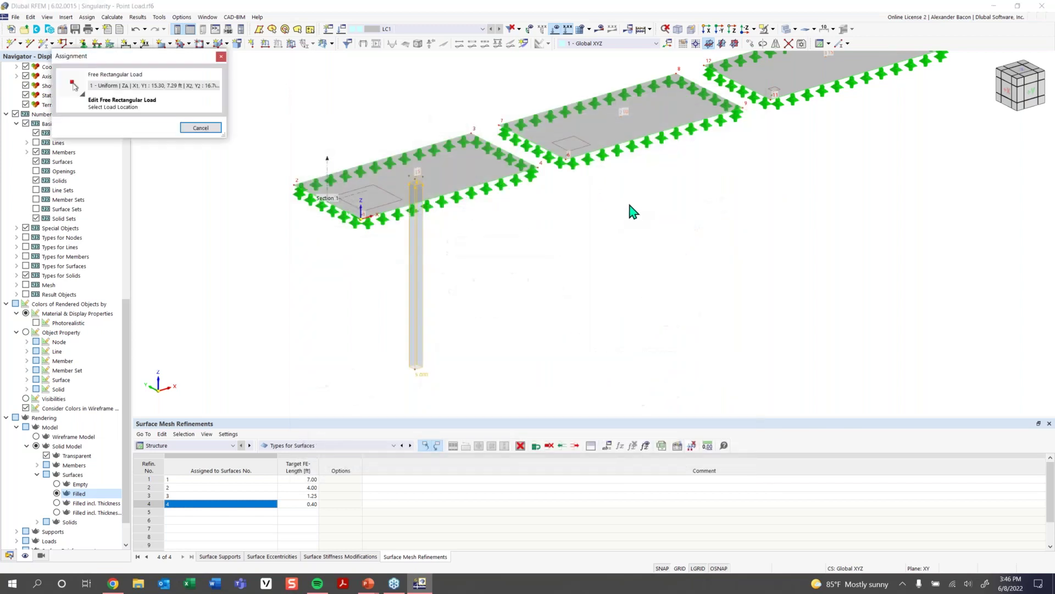
pyautogui.moveTo(578, 235); pyautogui.dragTo(402, 334, button='middle')
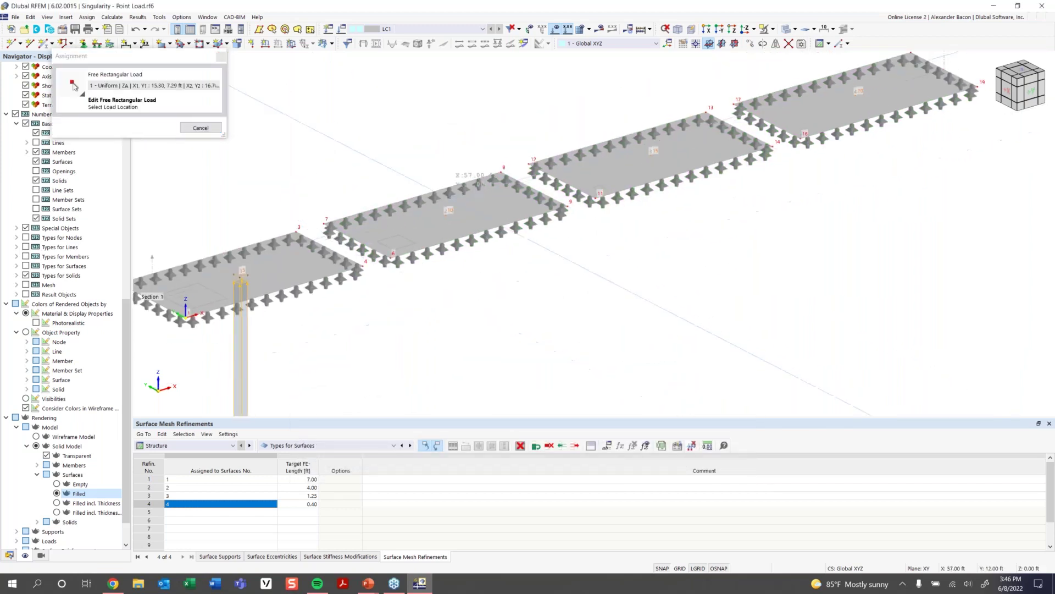
pyautogui.click(463, 190)
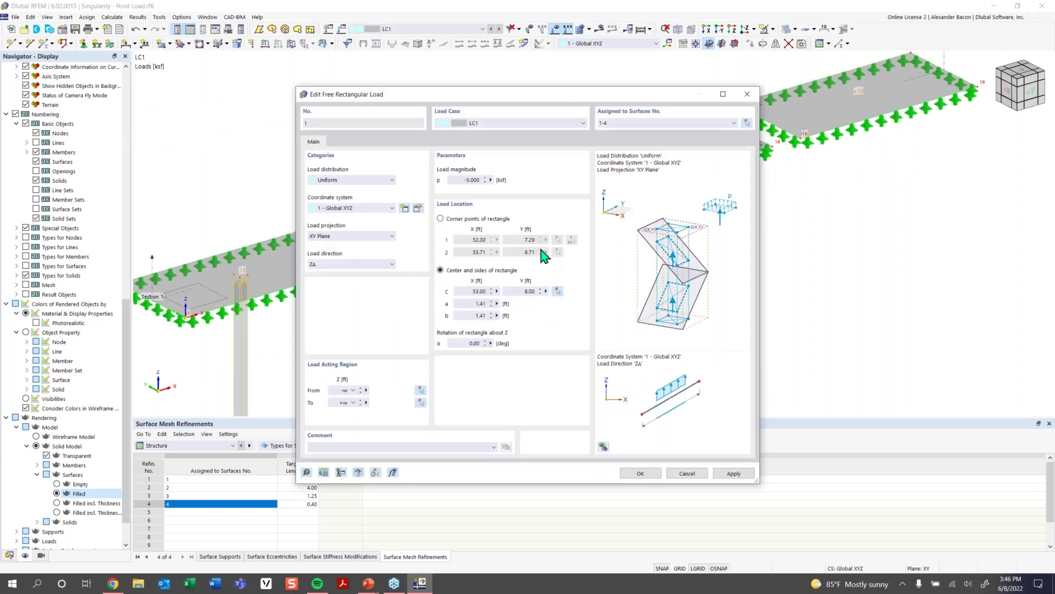
pyautogui.click(558, 291)
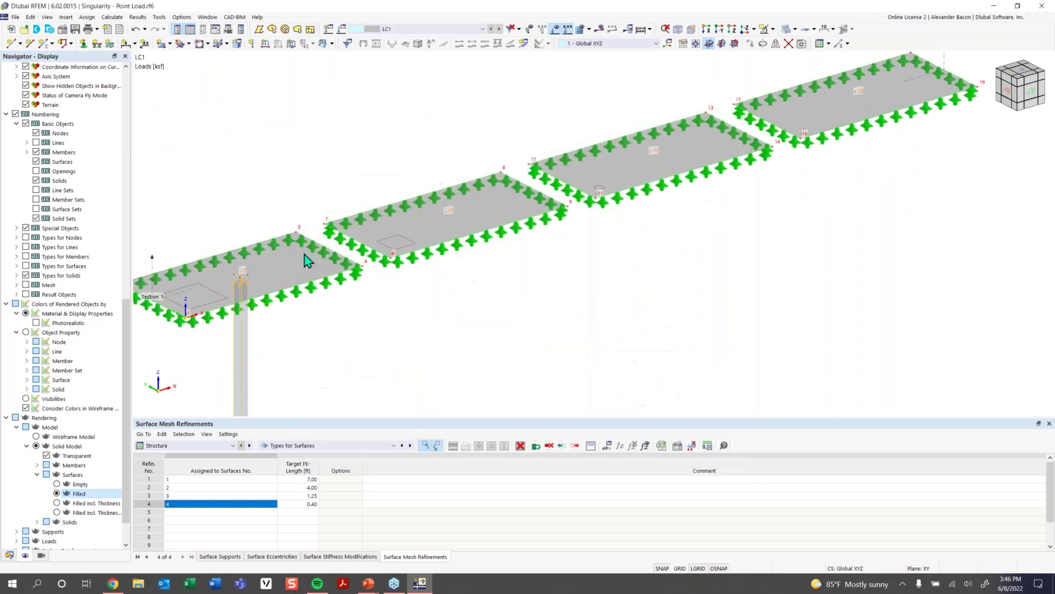
pyautogui.click(240, 281)
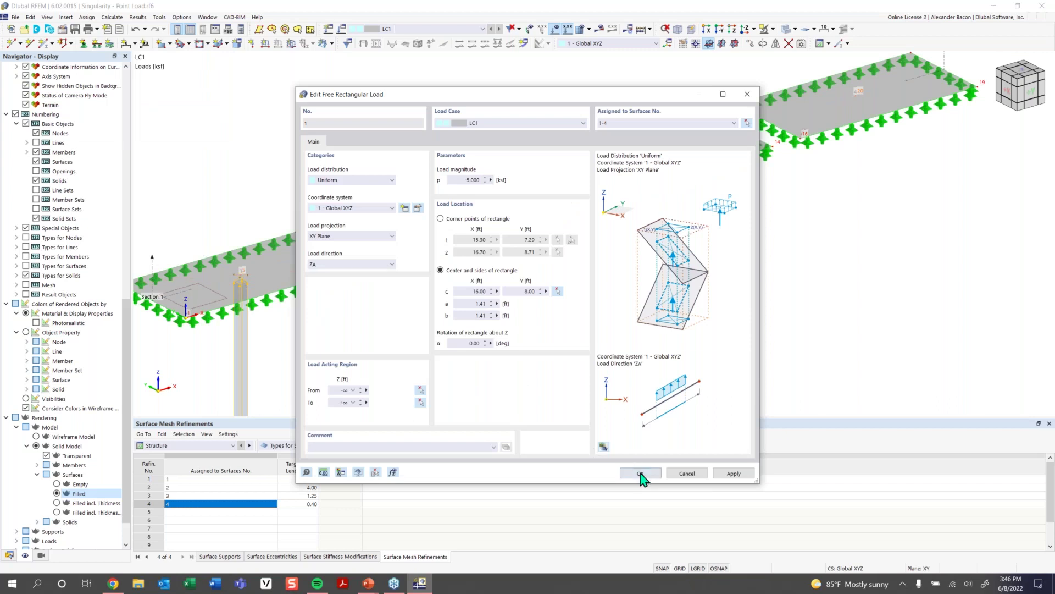
# - Accept the load edit and copy the rectangular load onto the centres of the second, third and fourth plates
pyautogui.click(641, 473)
pyautogui.scroll(-2, 322, 322)
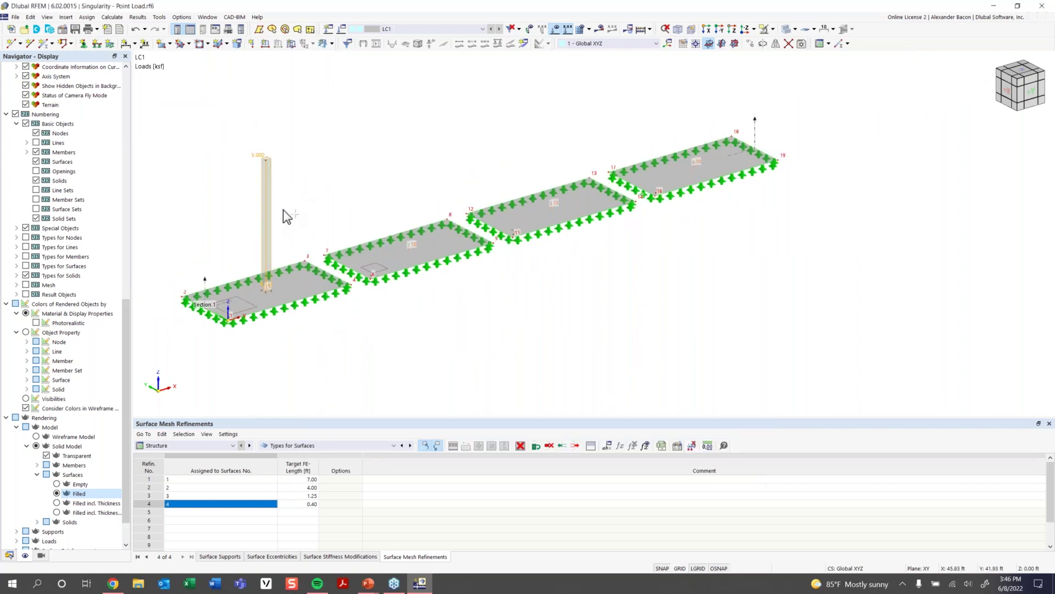
pyautogui.keyDown('ctrl'); pyautogui.moveTo(268, 237); pyautogui.dragTo(410, 251); pyautogui.keyUp('ctrl')
pyautogui.keyDown('ctrl'); pyautogui.moveTo(410, 200); pyautogui.dragTo(555, 215); pyautogui.keyUp('ctrl')
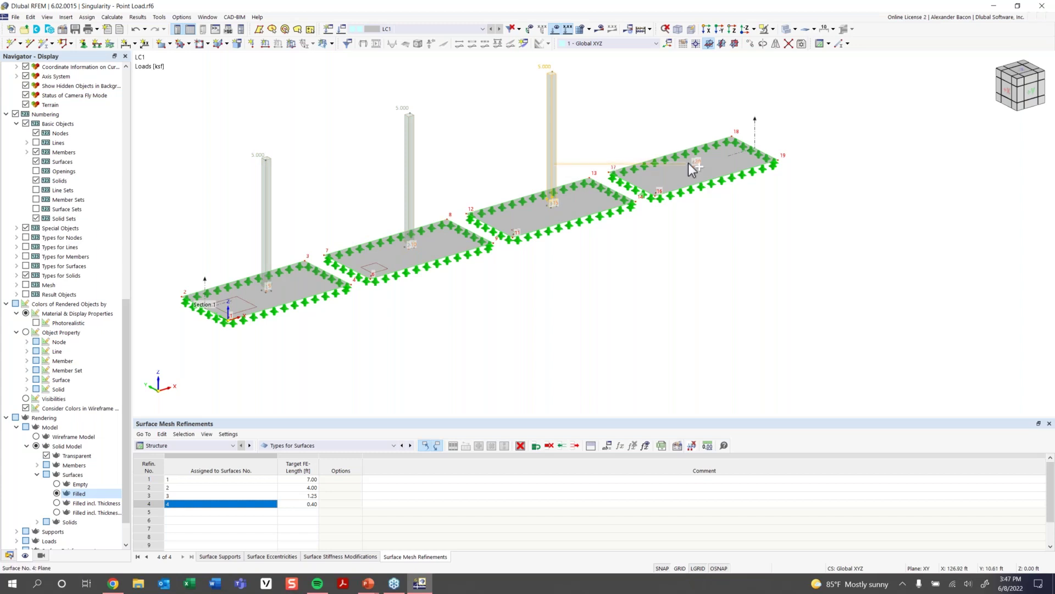
pyautogui.keyDown('ctrl'); pyautogui.moveTo(550, 146); pyautogui.dragTo(693, 165); pyautogui.keyUp('ctrl')
# - Calculate the model and show the mx moment results for the rectangular loads on the plates
pyautogui.scroll(-1, 697, 239)
pyautogui.moveTo(693, 243); pyautogui.dragTo(685, 279, button='middle')
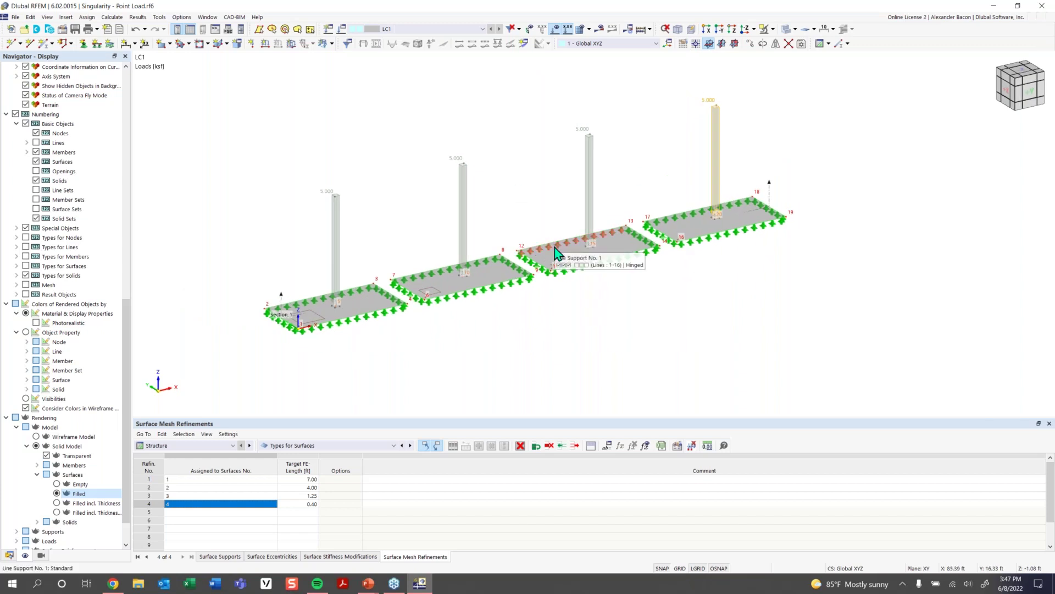
pyautogui.click(640, 29)
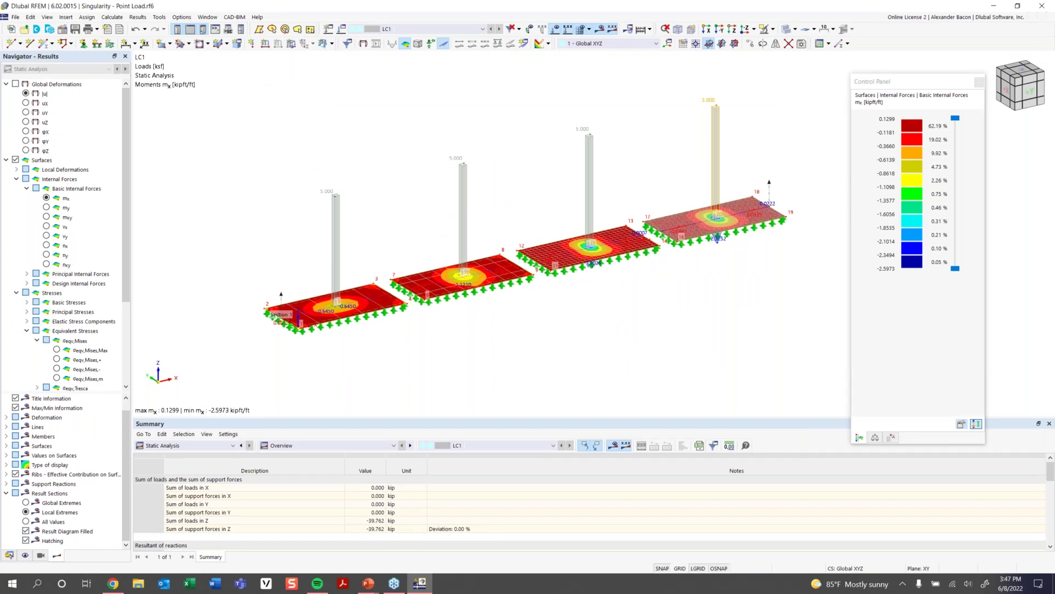
# - Compare the mx moment peaks under the rectangular loads along the result sections in a side view of the plates
pyautogui.scroll(-1, 629, 296)
pyautogui.moveTo(629, 296); pyautogui.dragTo(599, 297, button='middle')
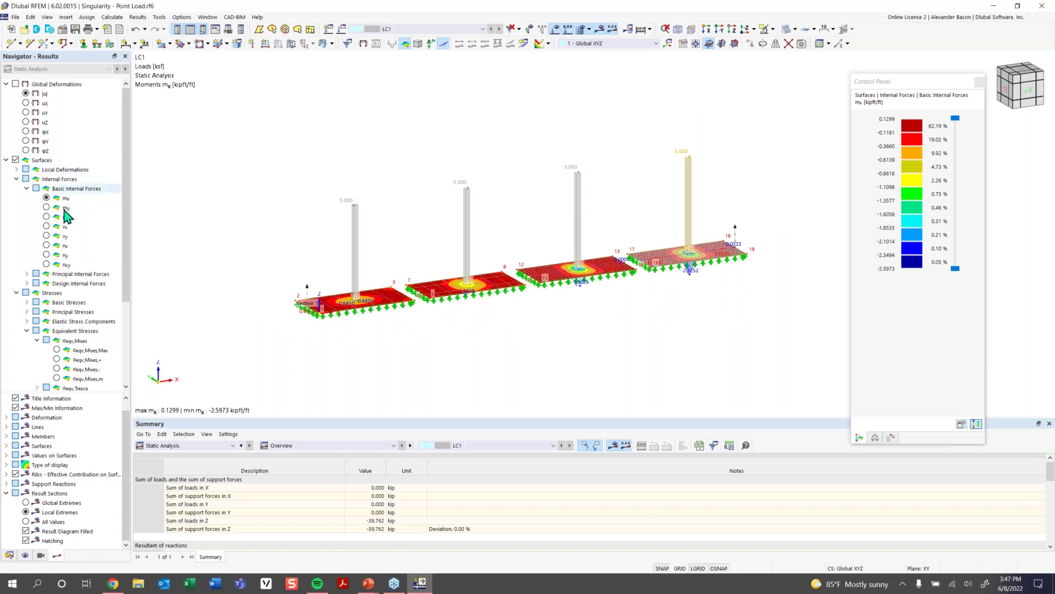
pyautogui.scroll(-4, 70, 357)
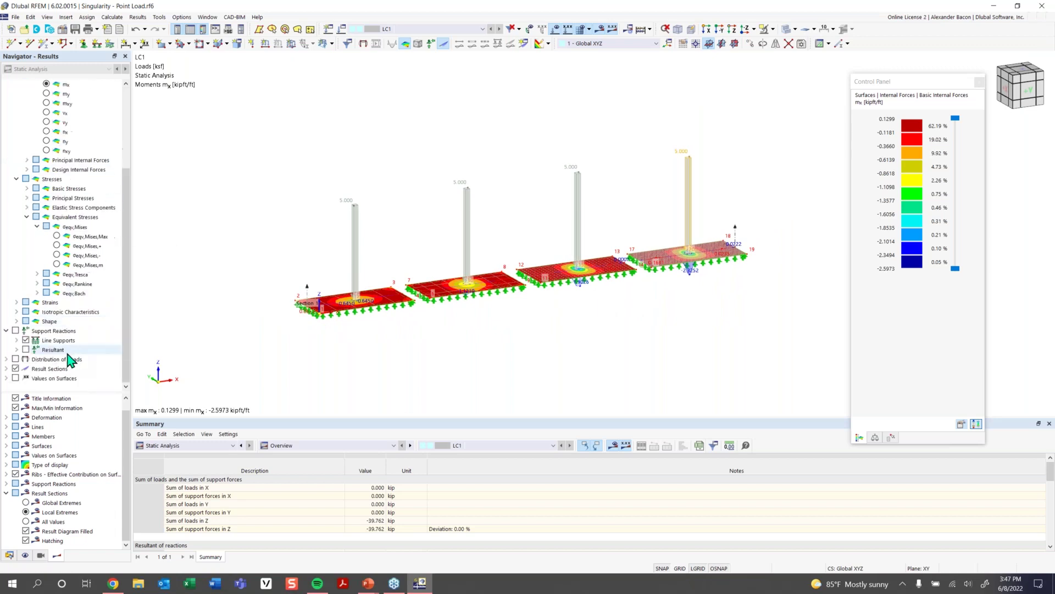
pyautogui.keyDown('ctrl'); pyautogui.moveTo(441, 328); pyautogui.dragTo(419, 293, button='middle'); pyautogui.keyUp('ctrl')
pyautogui.moveTo(638, 330); pyautogui.dragTo(578, 338, button='middle')
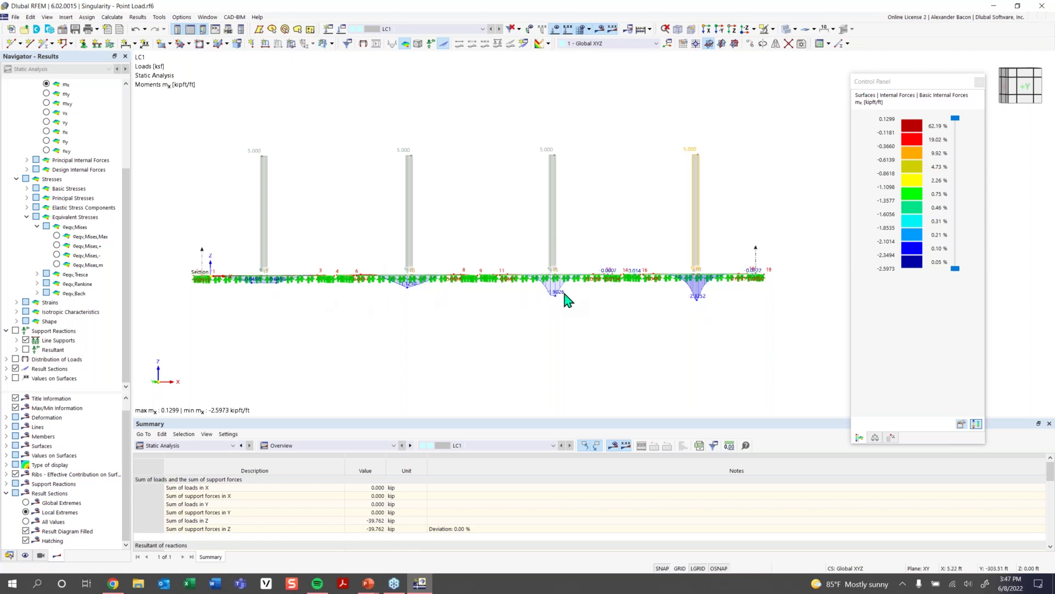
pyautogui.scroll(2, 543, 290)
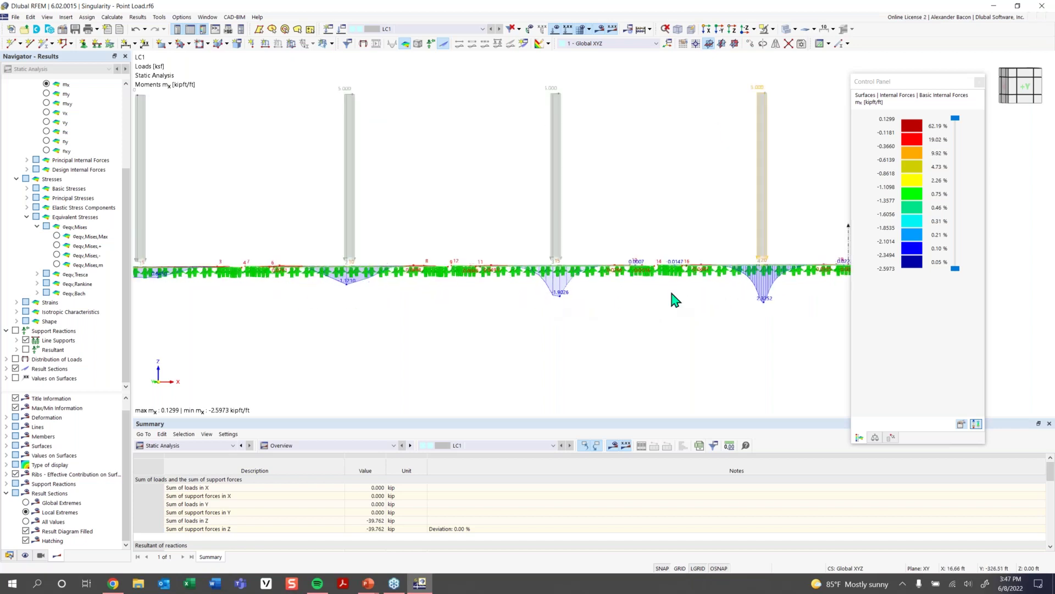
pyautogui.moveTo(543, 304); pyautogui.dragTo(449, 315, button='middle')
pyautogui.scroll(2, 482, 305)
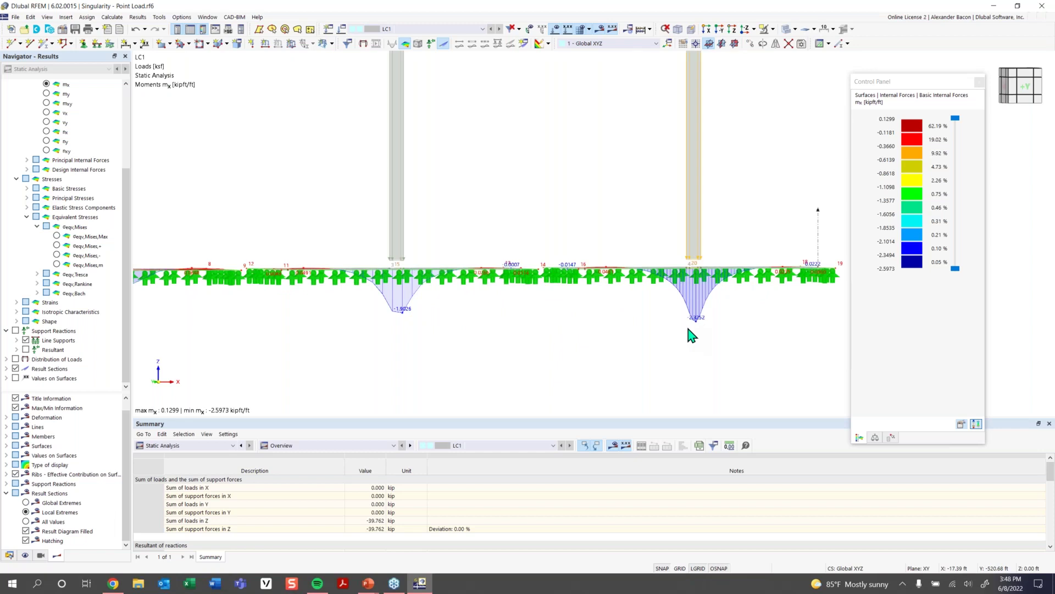
# - Examine the mx contours under the rectangular loads on the third and fourth plates from an oblique view
pyautogui.keyDown('ctrl'); pyautogui.moveTo(614, 324); pyautogui.dragTo(428, 261, button='middle'); pyautogui.keyUp('ctrl')
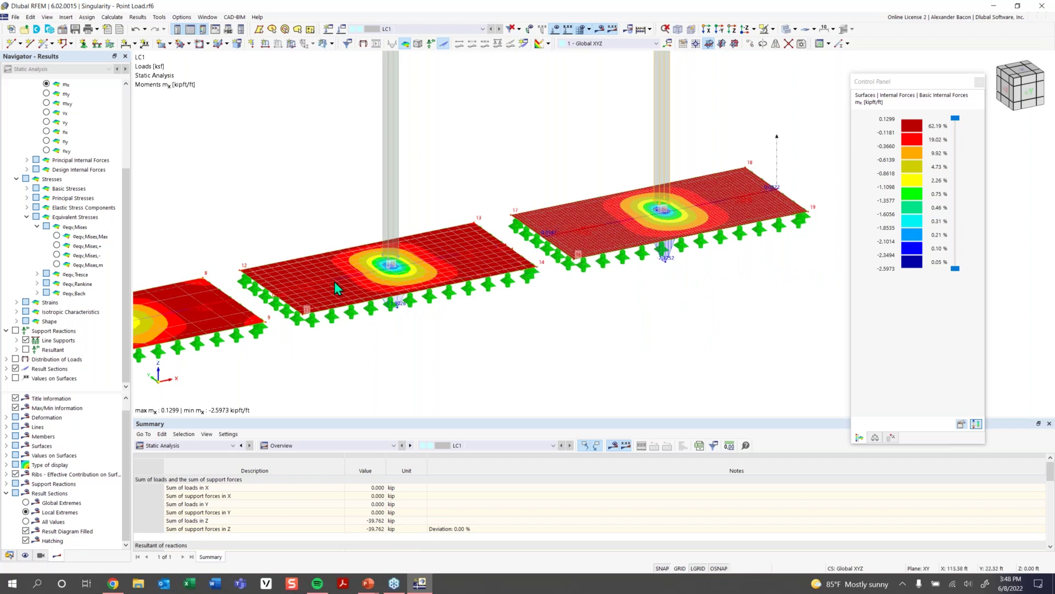
pyautogui.scroll(2, 393, 266)
pyautogui.scroll(1, 393, 267)
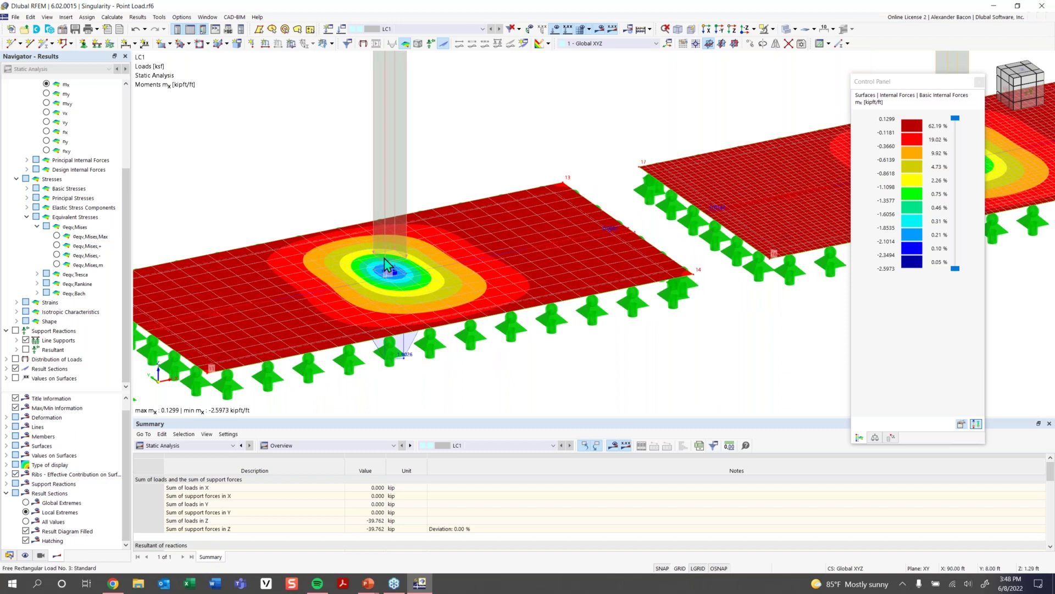
pyautogui.scroll(2, 444, 252)
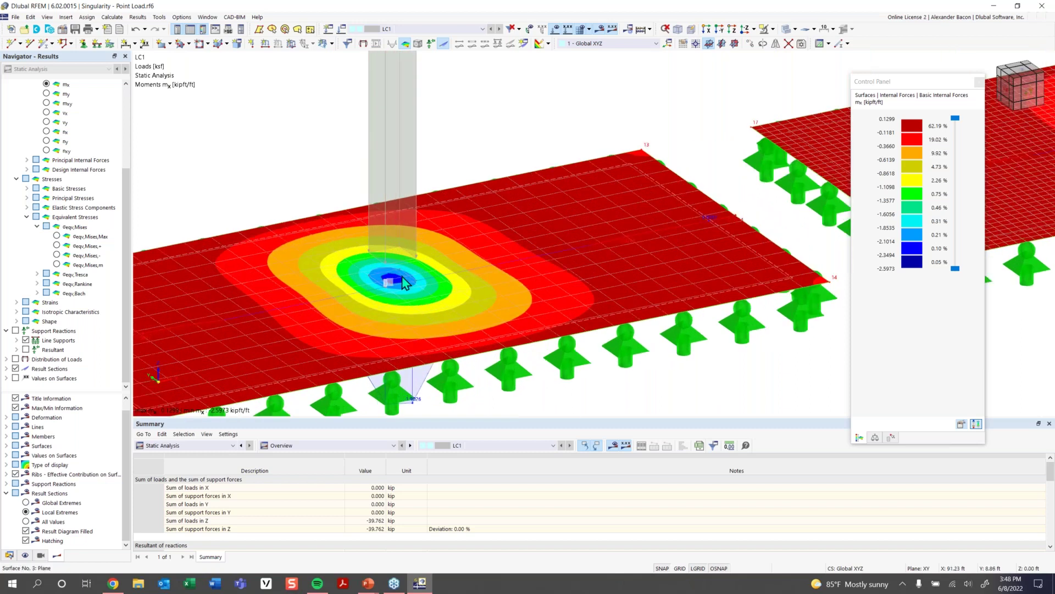
pyautogui.scroll(2, 391, 296)
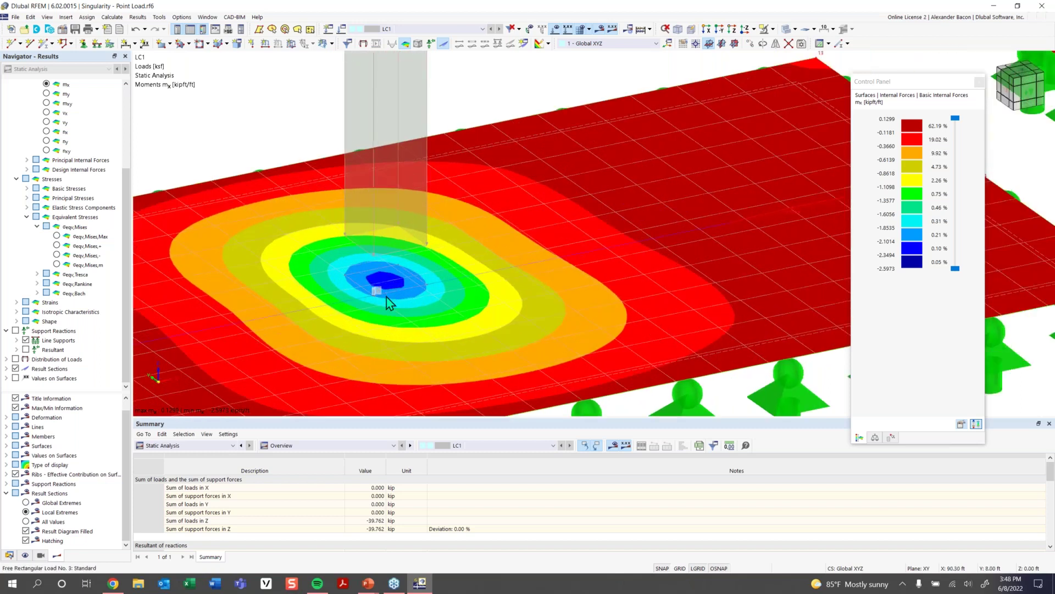
pyautogui.scroll(-4, 388, 302)
pyautogui.moveTo(353, 333); pyautogui.dragTo(422, 340, button='middle')
pyautogui.scroll(4, 457, 288)
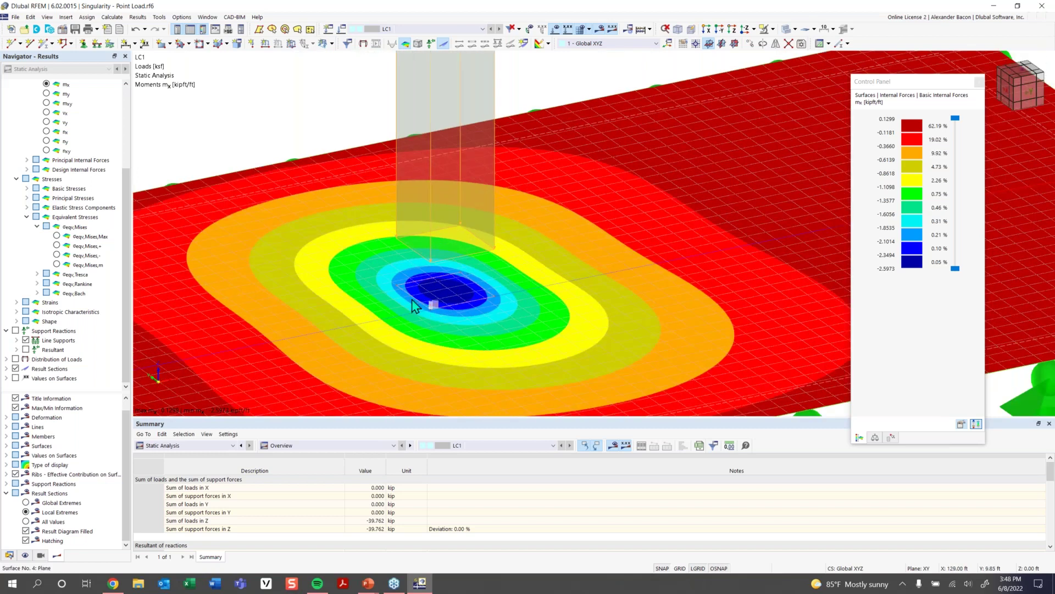
pyautogui.scroll(-2, 437, 297)
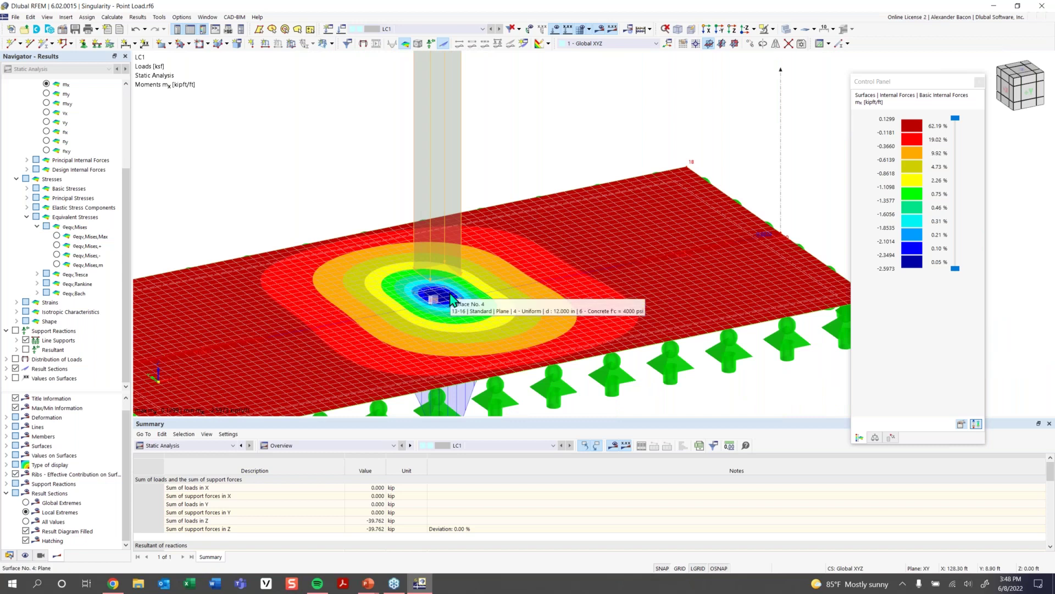
pyautogui.scroll(-2, 432, 315)
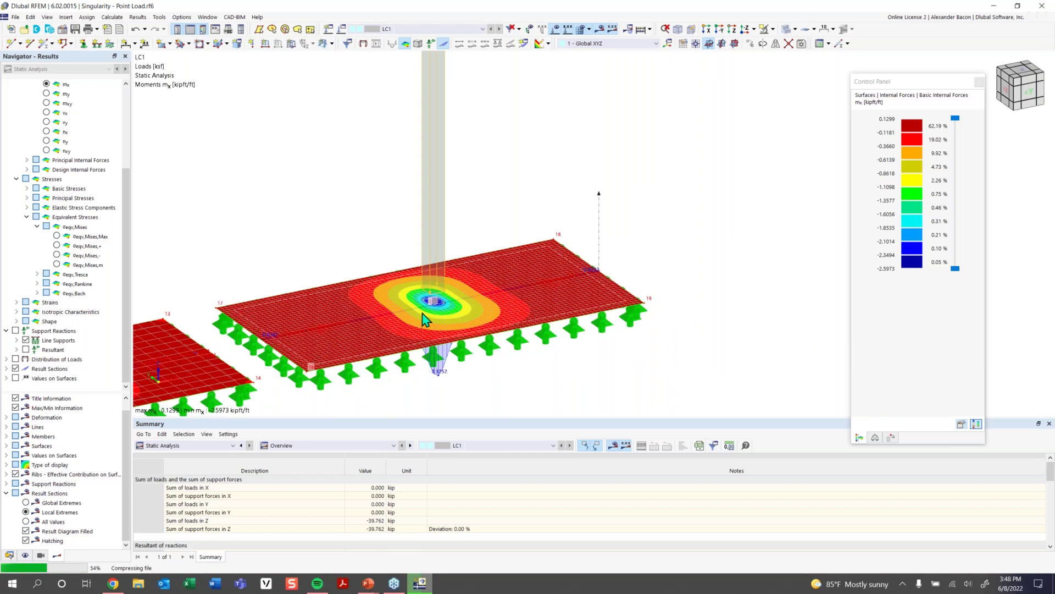
pyautogui.scroll(-1, 471, 321)
pyautogui.moveTo(471, 322); pyautogui.dragTo(561, 289, button='middle')
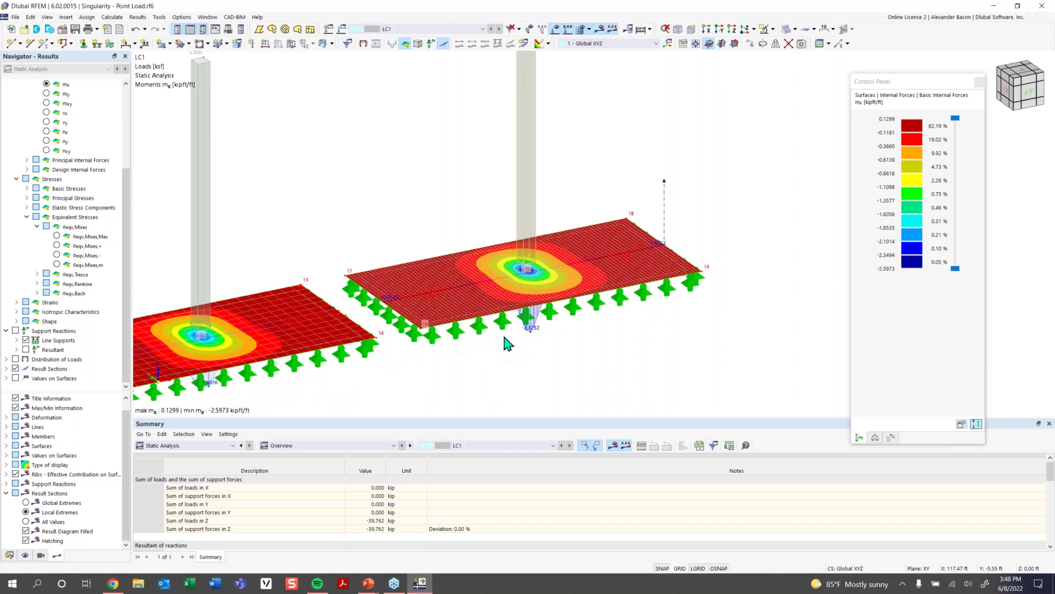
# - Open the result diagrams for the result section that runs through all four plates
pyautogui.scroll(-3, 489, 336)
pyautogui.moveTo(488, 340); pyautogui.dragTo(654, 314, button='middle')
pyautogui.keyDown('ctrl'); pyautogui.moveTo(638, 318); pyautogui.dragTo(412, 337, button='middle'); pyautogui.keyUp('ctrl')
pyautogui.scroll(-2, 562, 329)
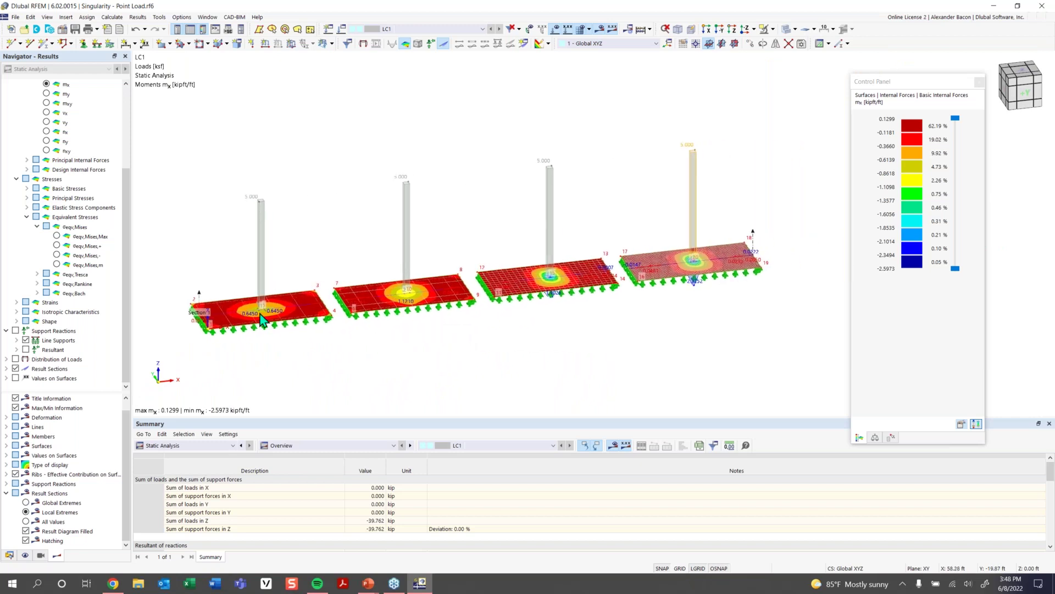
pyautogui.rightClick(199, 303)
pyautogui.click(260, 350)
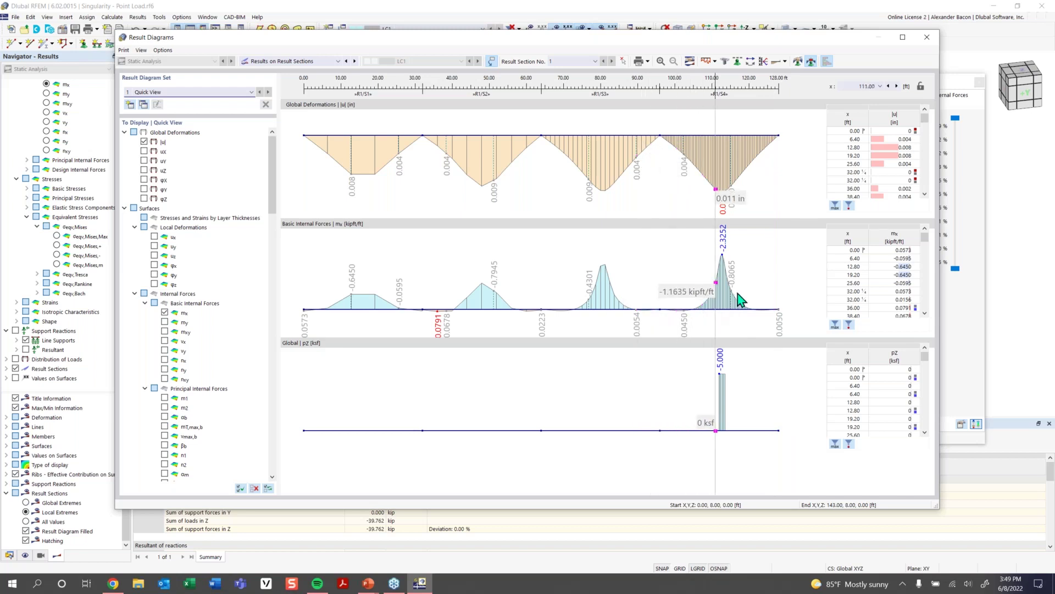
# - Smooth the section results over a range from 111.295 ft to 112.71 ft and shift the range at the fourth plate's moment peak
pyautogui.click(798, 61)
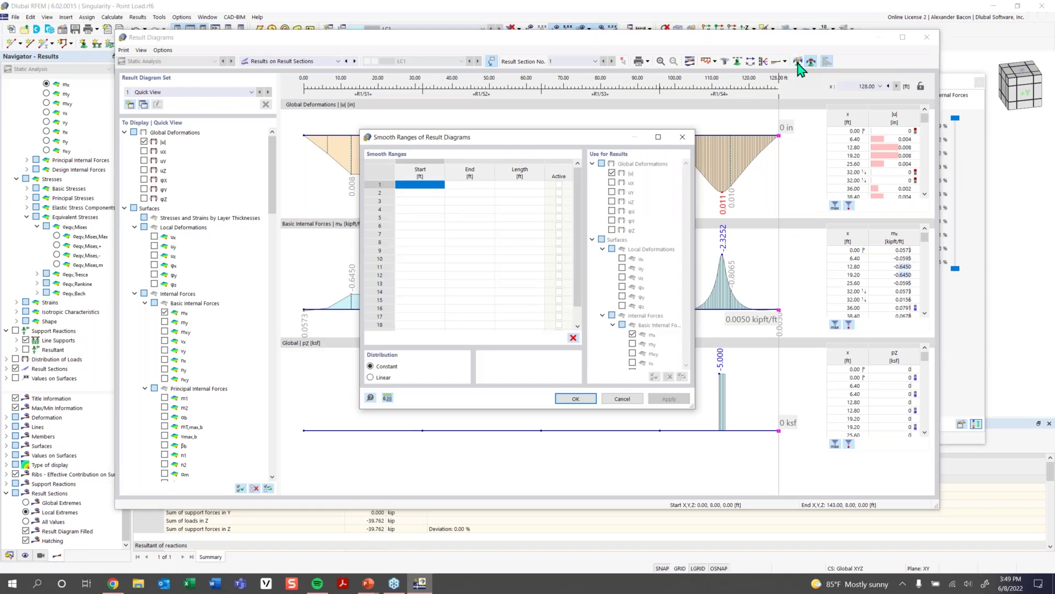
pyautogui.click(423, 185)
pyautogui.moveTo(446, 137); pyautogui.dragTo(437, 337)
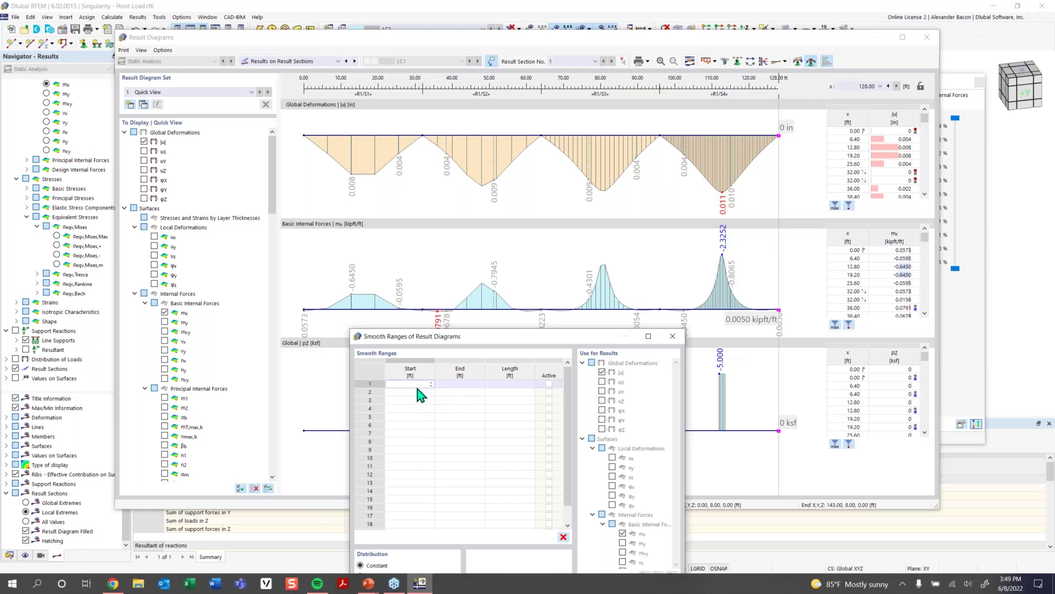
pyautogui.write('11')
pyautogui.write('.295')
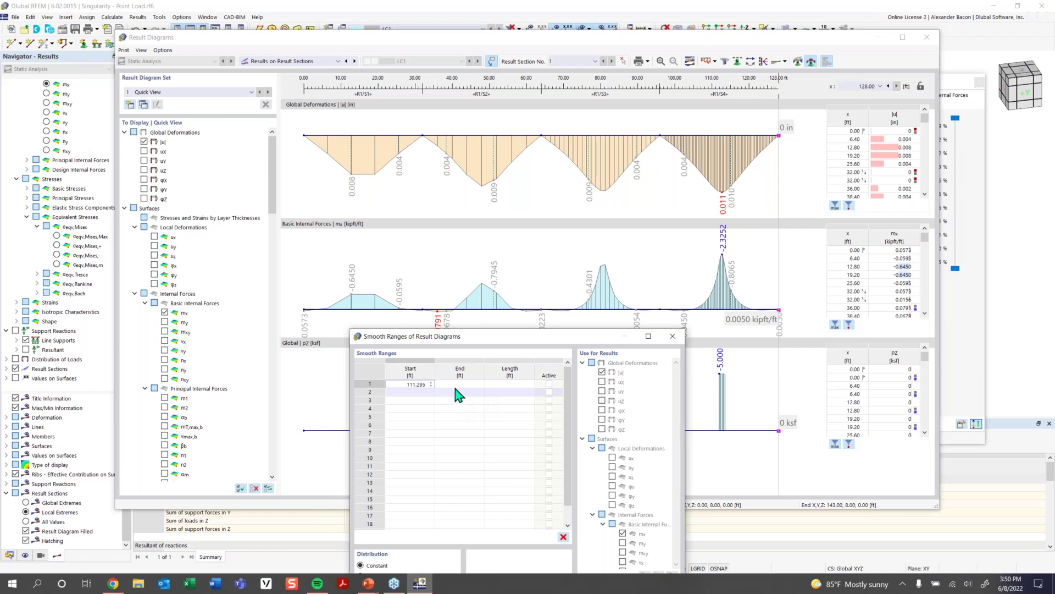
pyautogui.click(483, 384)
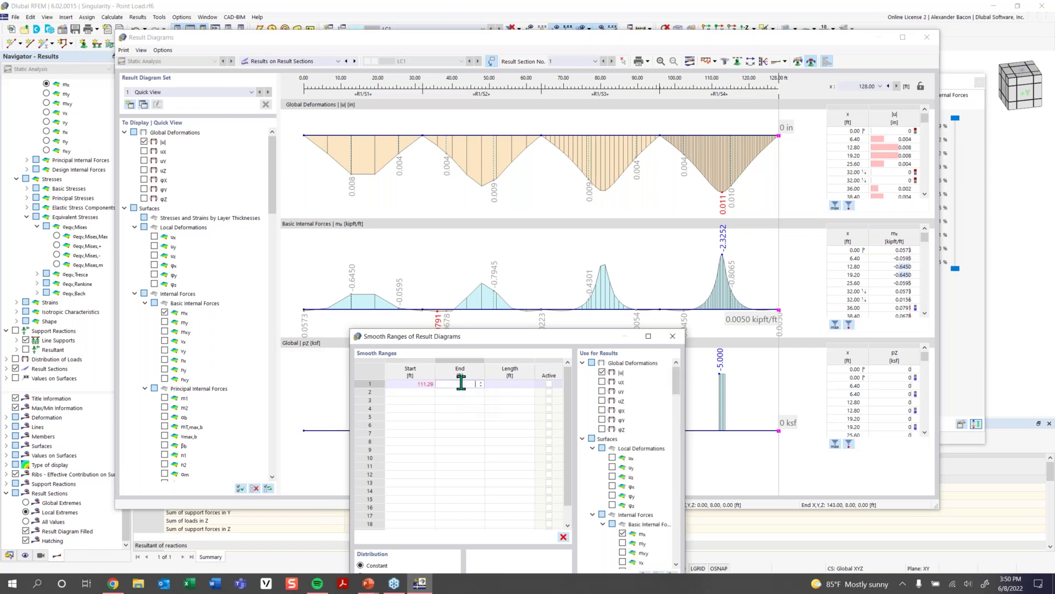
pyautogui.click(499, 383)
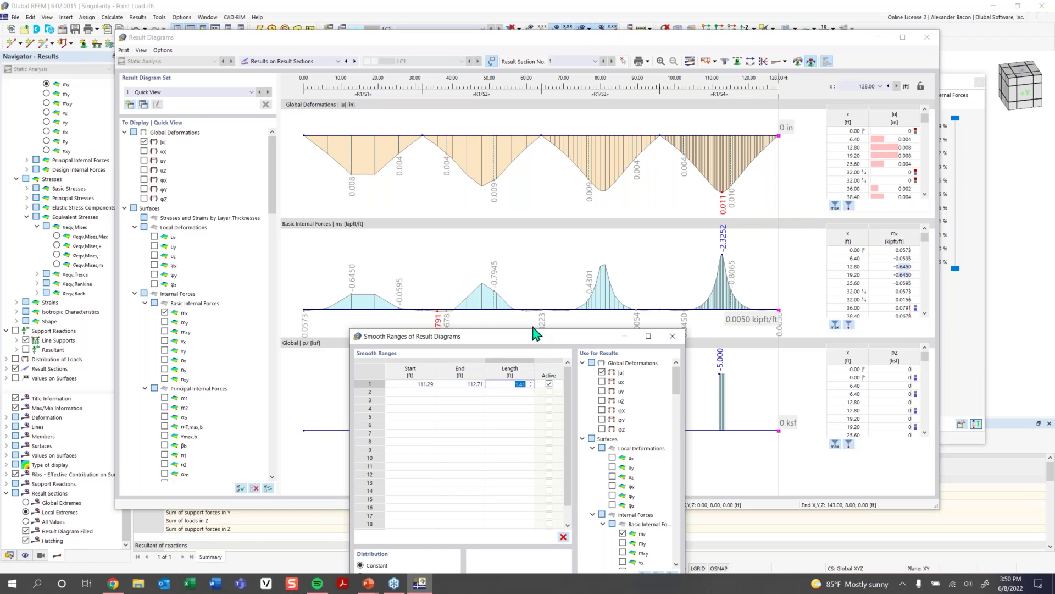
pyautogui.moveTo(536, 338); pyautogui.dragTo(476, 241)
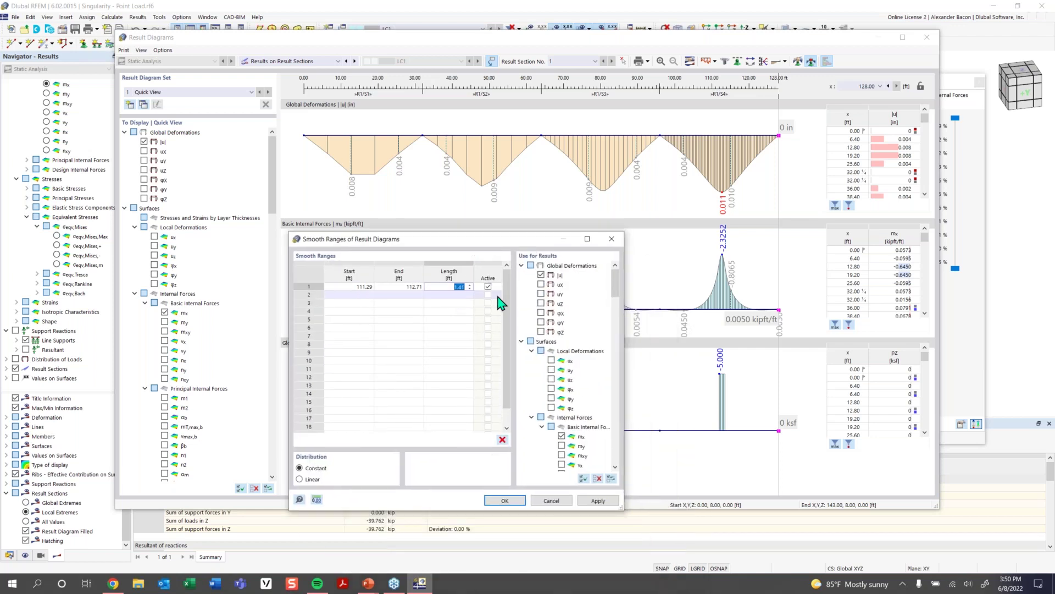
pyautogui.click(513, 500)
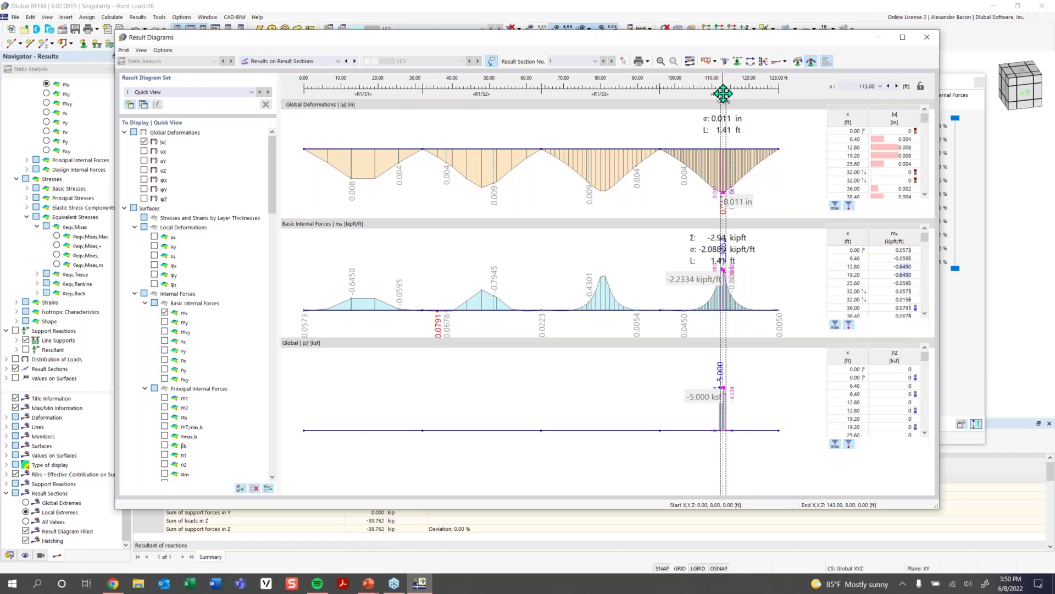
pyautogui.moveTo(724, 94); pyautogui.dragTo(743, 274)
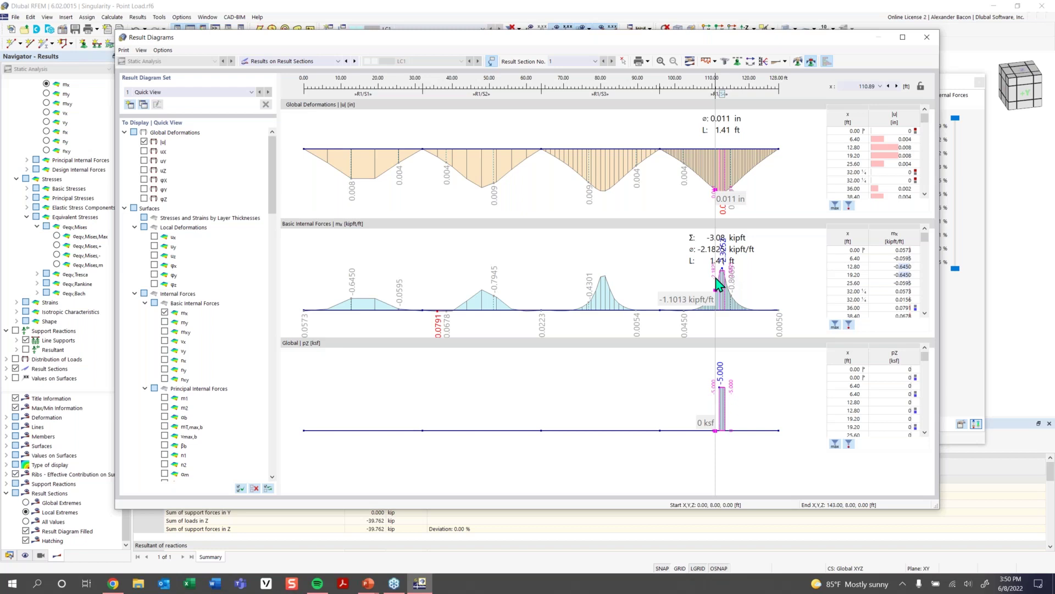
pyautogui.click(927, 37)
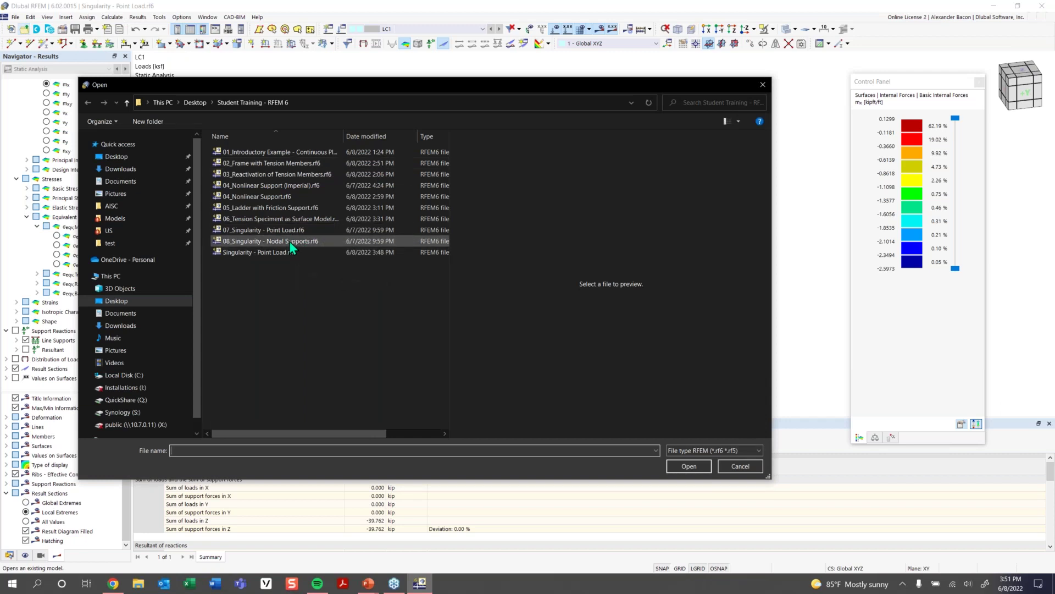
# - Open the model 08_Singularity - Nodal Supports.rf6 in a maximised window and compare its mx moment peaks from the side
pyautogui.click(289, 241)
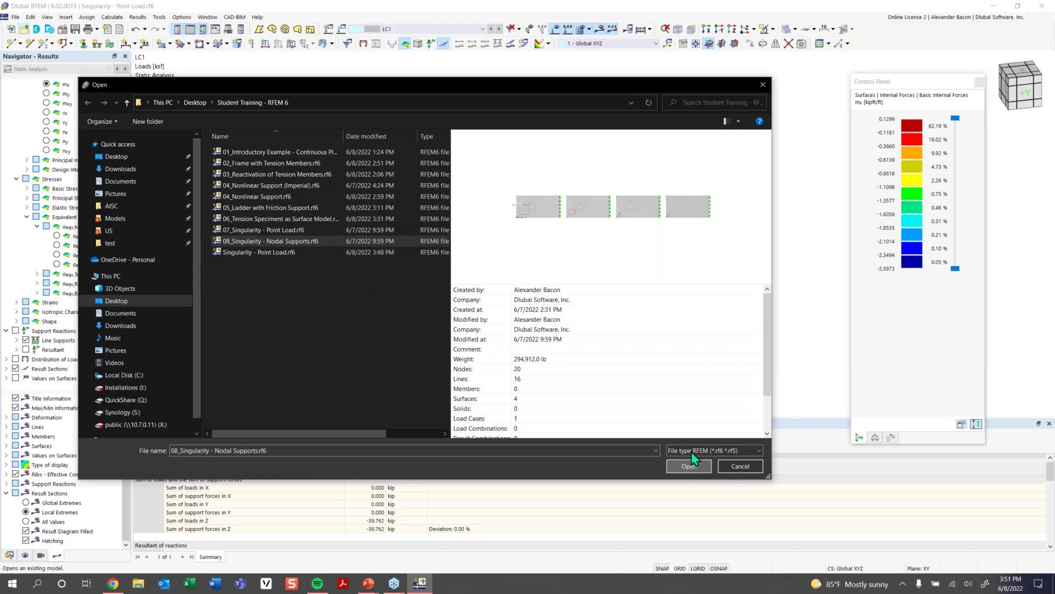
pyautogui.click(690, 466)
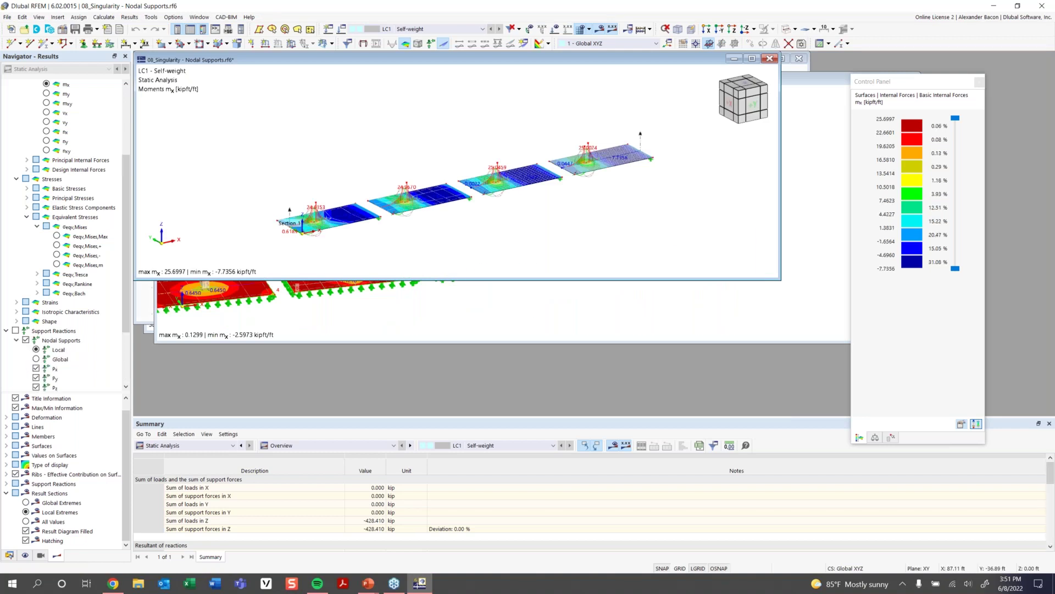
pyautogui.click(752, 58)
pyautogui.moveTo(619, 310); pyautogui.dragTo(506, 318, button='middle')
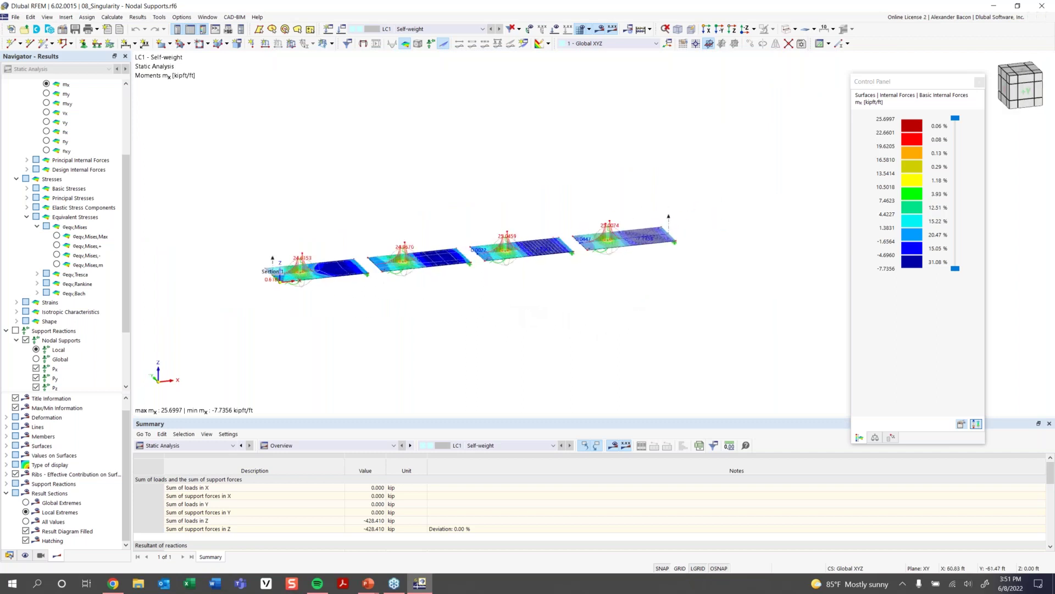
pyautogui.scroll(2, 367, 260)
pyautogui.scroll(1, 367, 260)
pyautogui.moveTo(767, 281); pyautogui.dragTo(739, 291, button='middle')
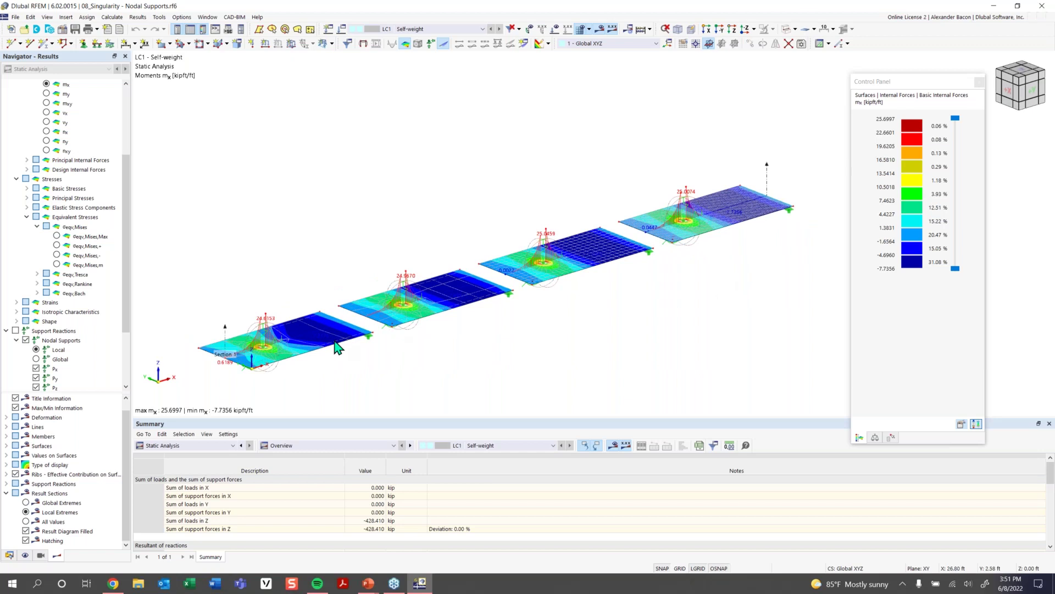
pyautogui.keyDown('ctrl'); pyautogui.moveTo(431, 349); pyautogui.dragTo(439, 291, button='middle'); pyautogui.keyUp('ctrl')
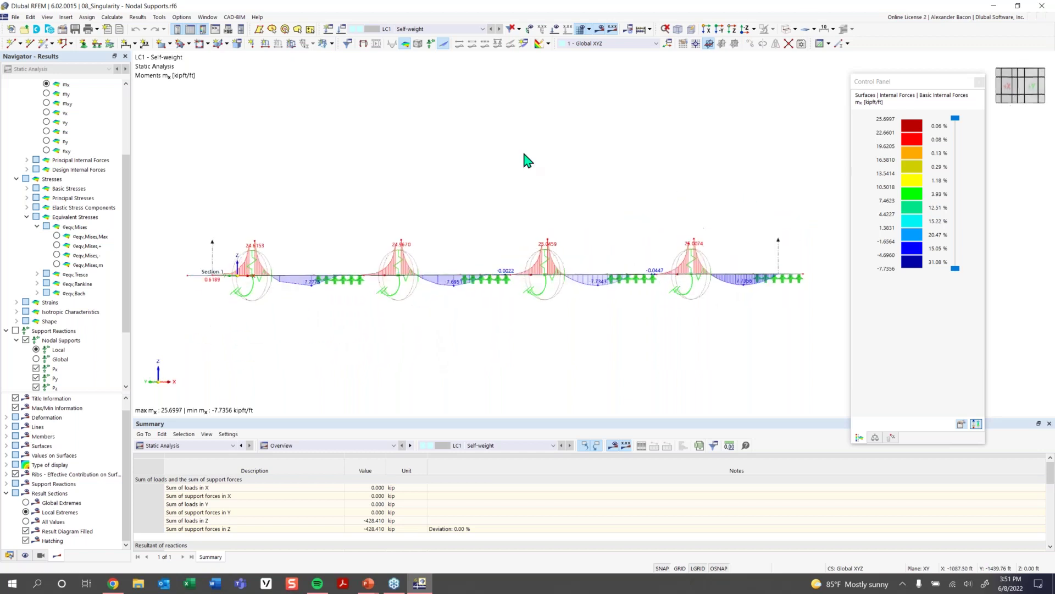
# - Hide the results and inspect the nodal supports, line supports and mesh refinements on the four plates
pyautogui.click(589, 32)
pyautogui.rightClick(548, 268)
pyautogui.moveTo(613, 349); pyautogui.dragTo(569, 346)
pyautogui.click(426, 199)
pyautogui.keyDown('ctrl'); pyautogui.moveTo(427, 200); pyautogui.dragTo(436, 239, button='middle'); pyautogui.keyUp('ctrl')
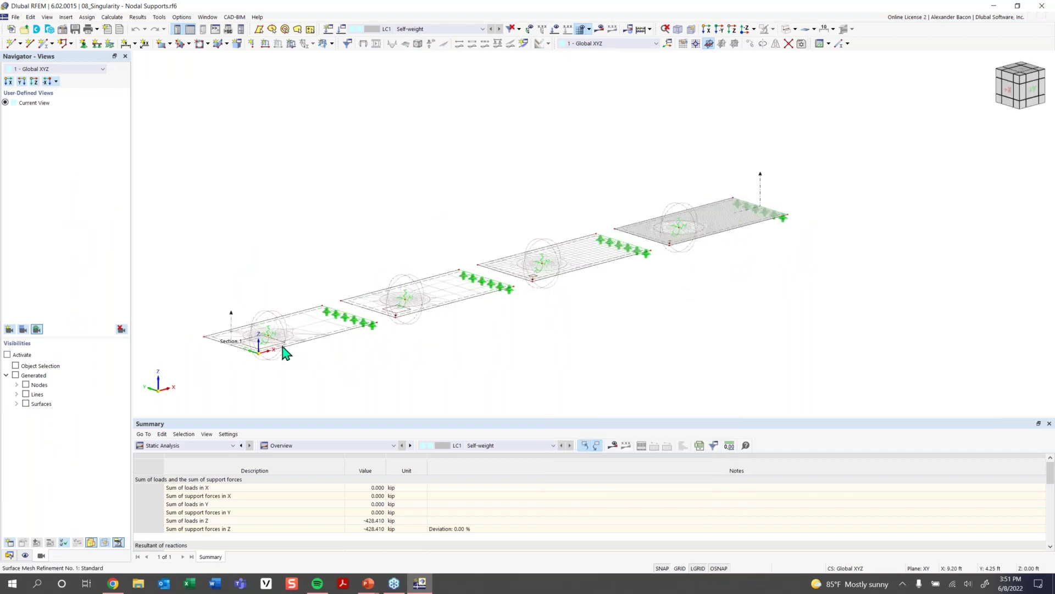
pyautogui.keyDown('ctrl'); pyautogui.moveTo(413, 334); pyautogui.dragTo(405, 345, button='middle'); pyautogui.keyUp('ctrl')
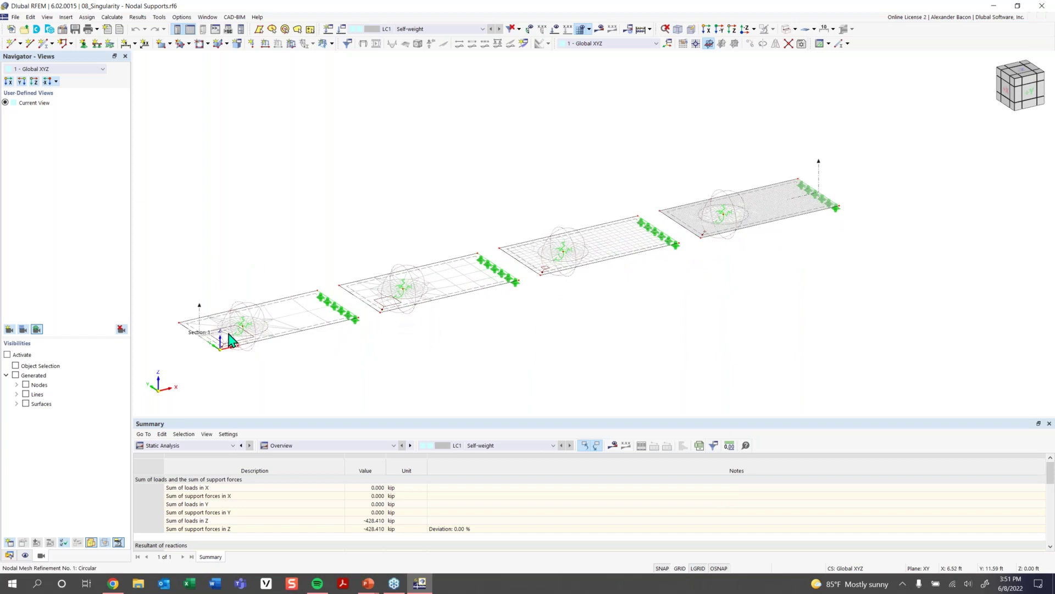
pyautogui.scroll(2, 229, 334)
pyautogui.moveTo(231, 340); pyautogui.dragTo(318, 327, button='middle')
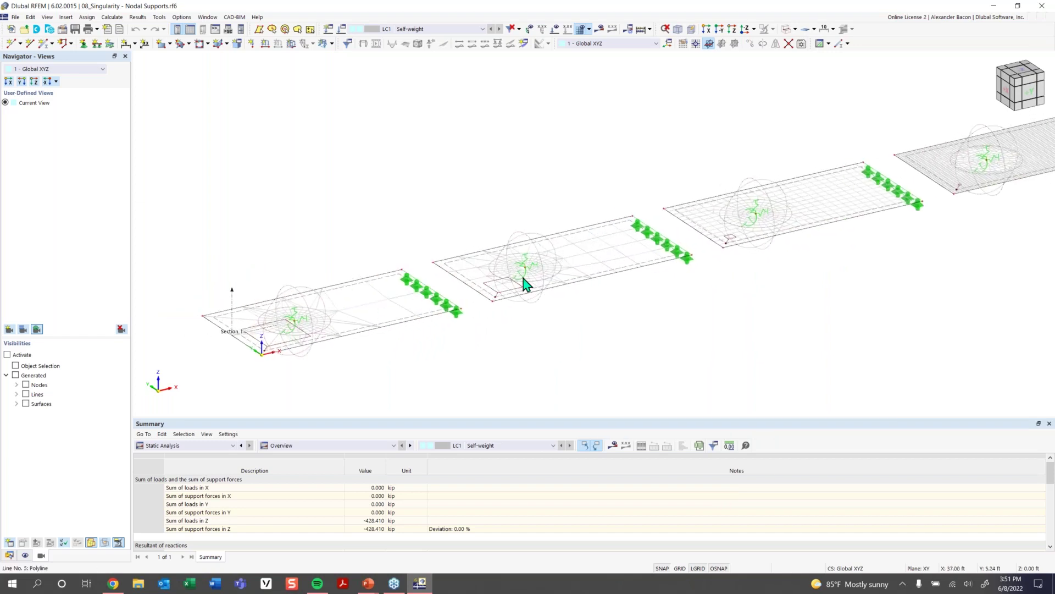
pyautogui.scroll(2, 322, 335)
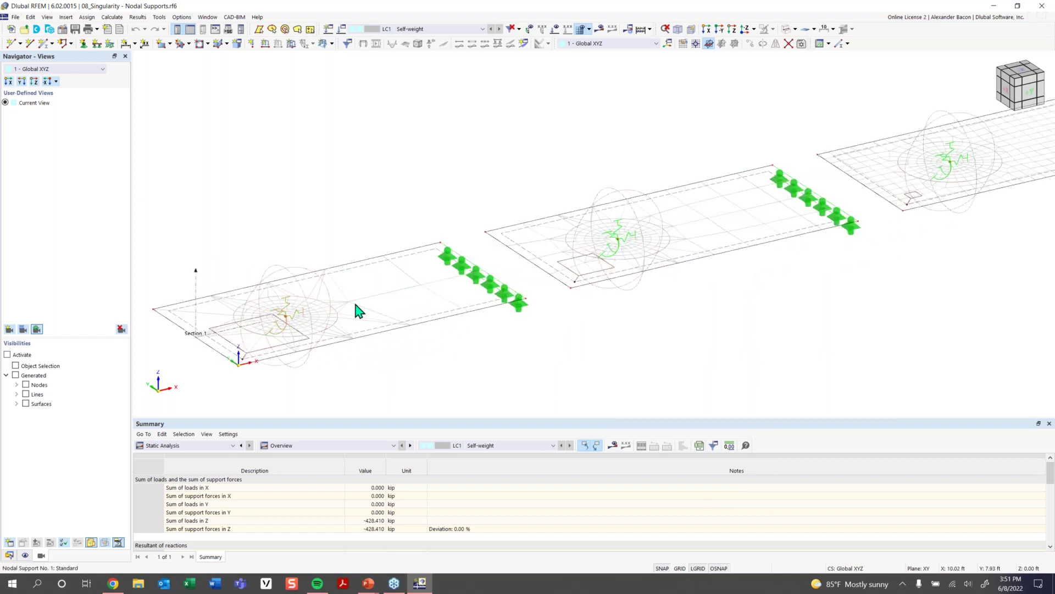
# - Display the LC1 self-weight surface loads on the four plates
pyautogui.click(554, 29)
pyautogui.scroll(-1, 486, 196)
pyautogui.moveTo(692, 212); pyautogui.dragTo(626, 227, button='middle')
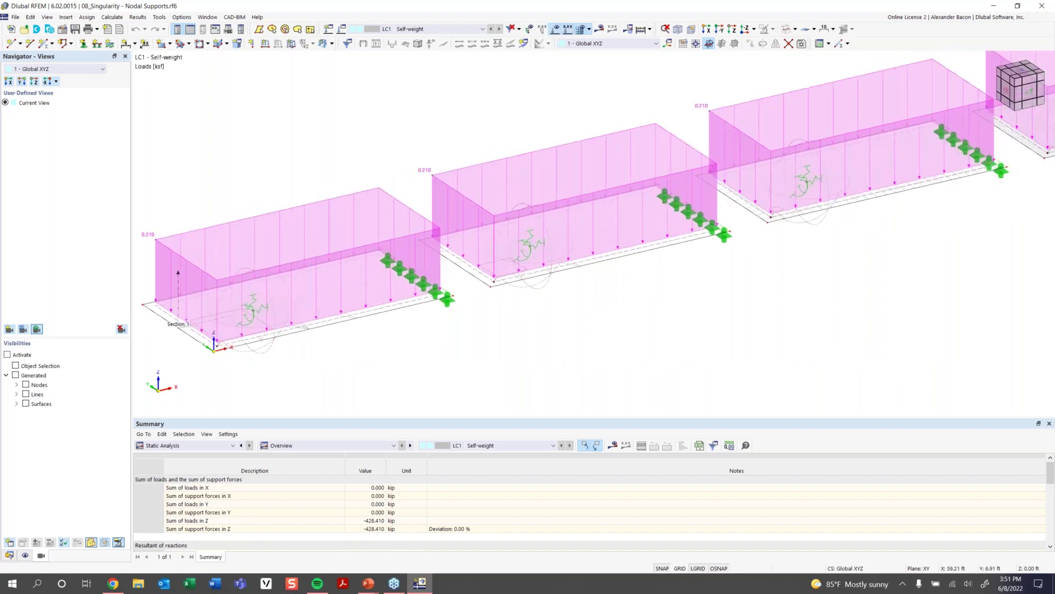
pyautogui.scroll(-1, 370, 207)
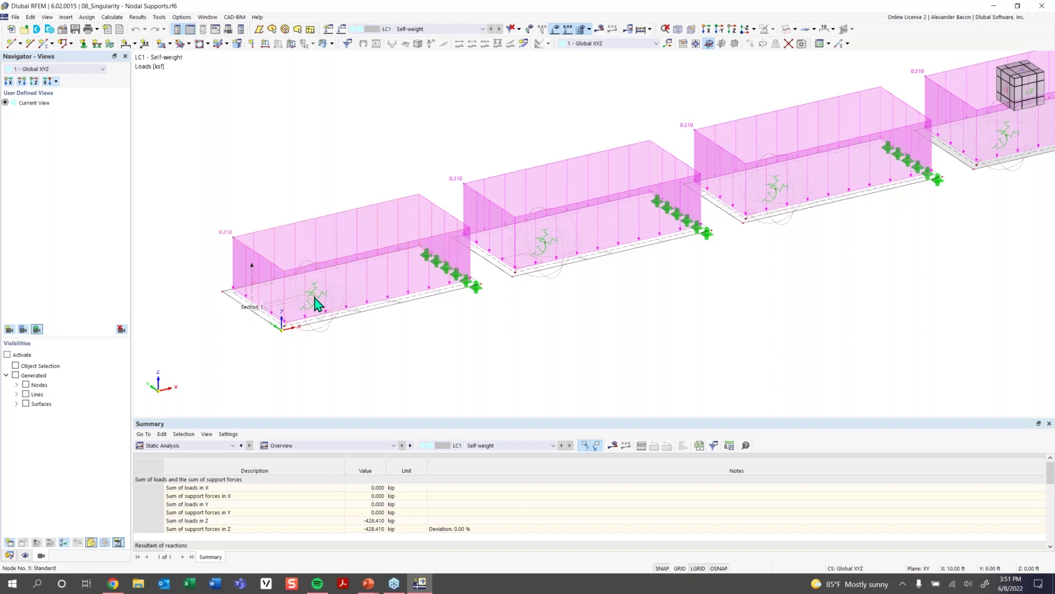
# - Review the spring constants and fictitious column option of the nodal support at node 5 on the first plate
pyautogui.moveTo(315, 302)
pyautogui.doubleClick(315, 304)
pyautogui.click(370, 164)
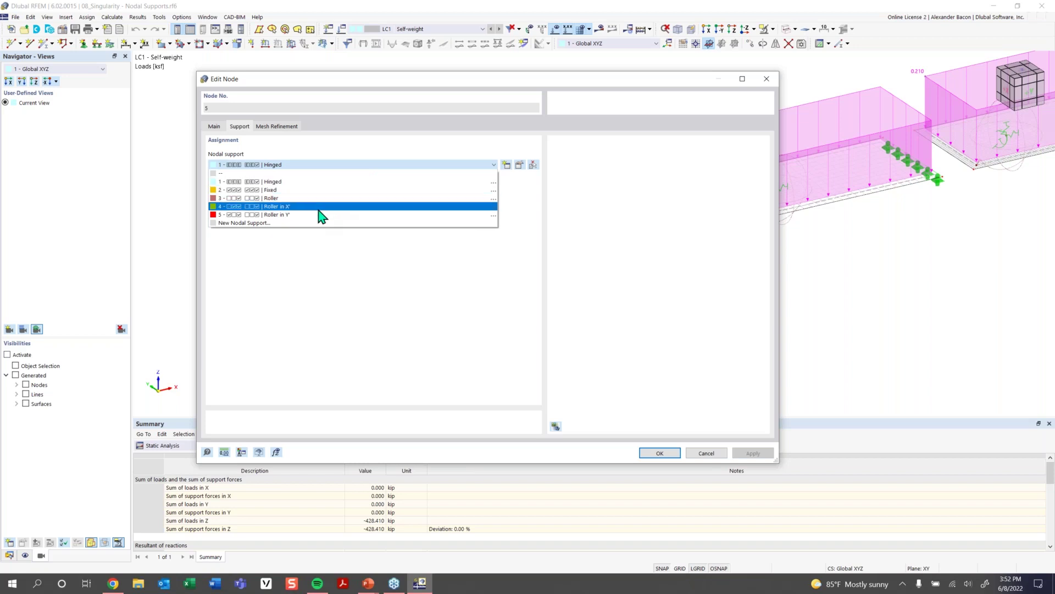
pyautogui.click(520, 169)
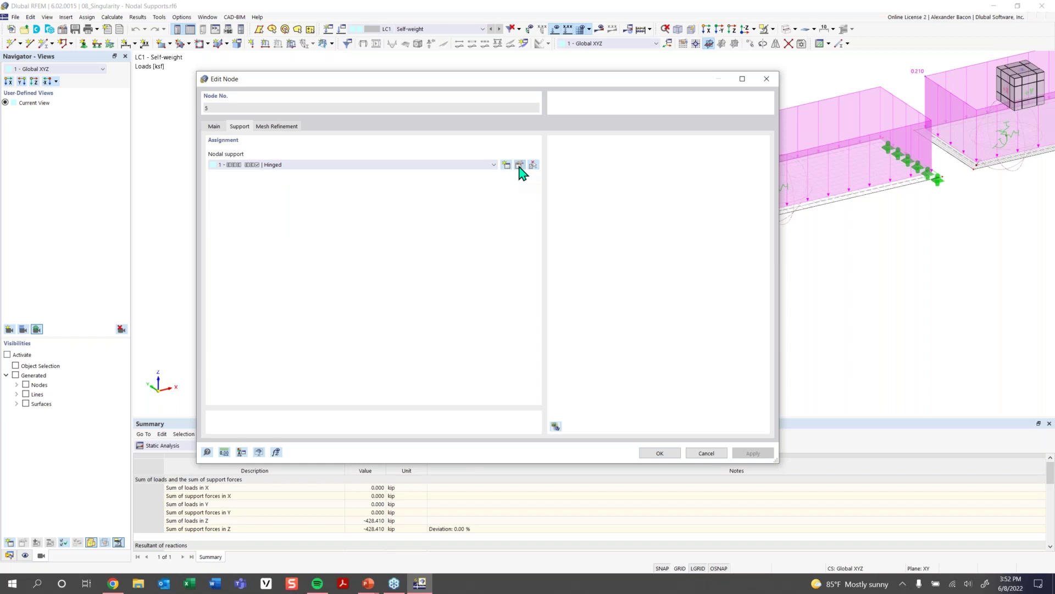
pyautogui.click(519, 165)
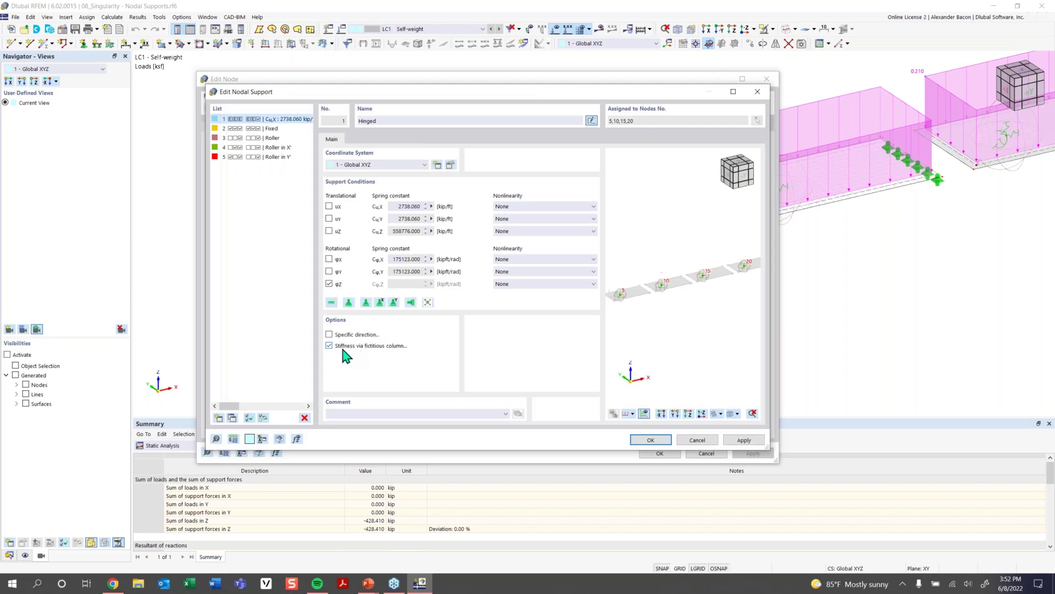
pyautogui.click(657, 441)
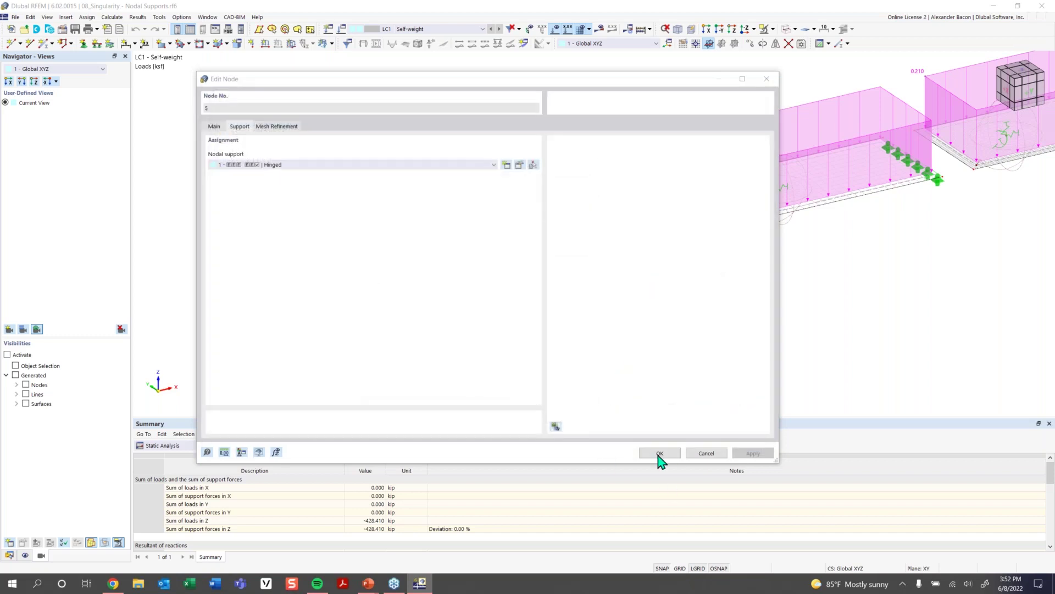
pyautogui.click(659, 453)
pyautogui.click(572, 337)
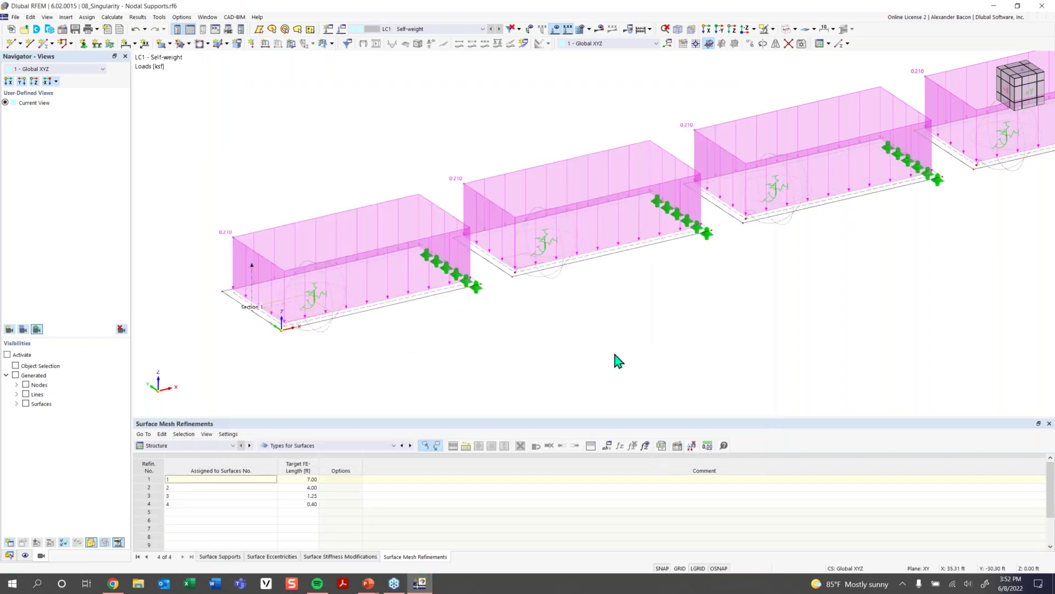
# - Assign a new nodal support without springs to node 5 on the first plate, restraining uX, uY, uZ and φZ
pyautogui.scroll(-3, 615, 360)
pyautogui.moveTo(614, 357); pyautogui.dragTo(341, 324, button='middle')
pyautogui.scroll(2, 341, 325)
pyautogui.doubleClick(328, 327)
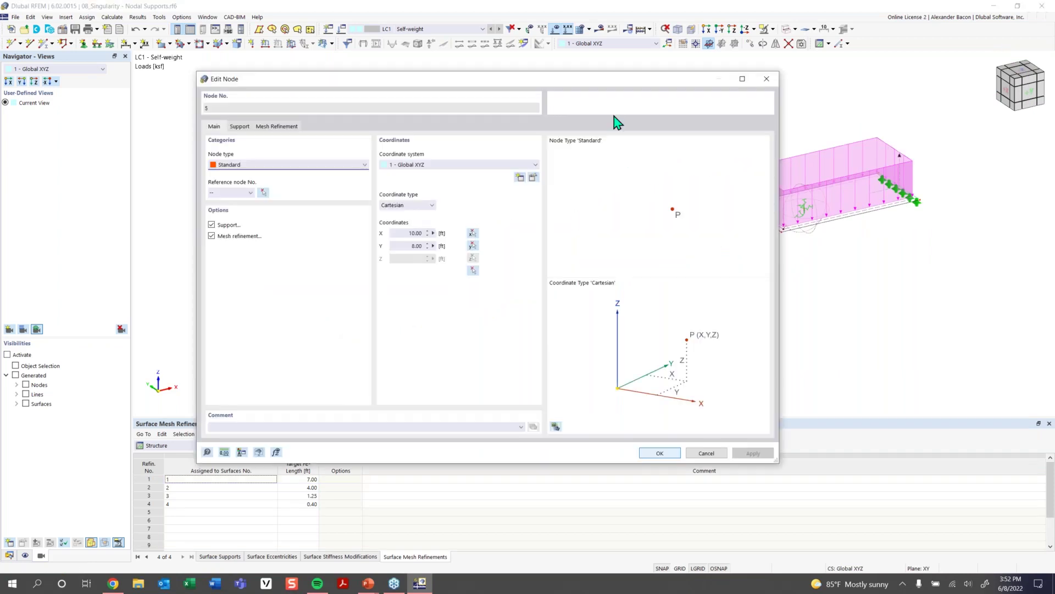
pyautogui.click(767, 83)
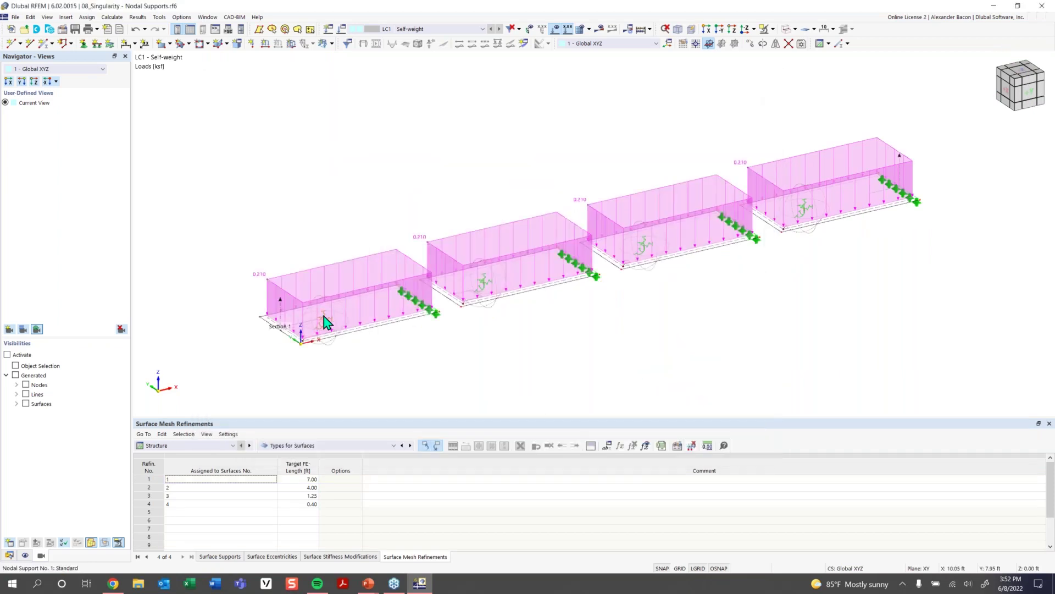
pyautogui.doubleClick(324, 317)
pyautogui.click(337, 165)
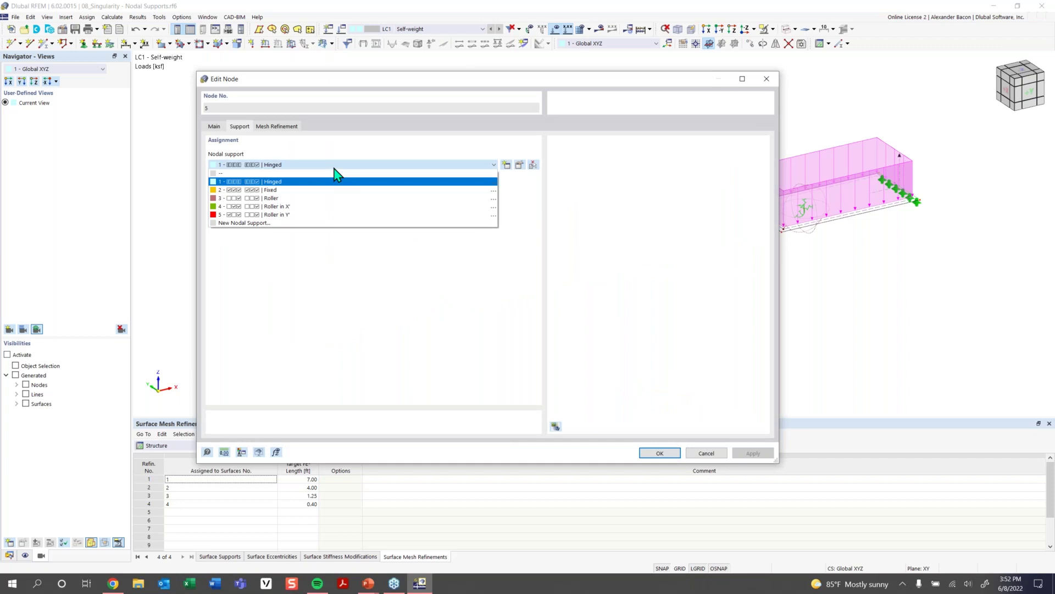
pyautogui.click(258, 223)
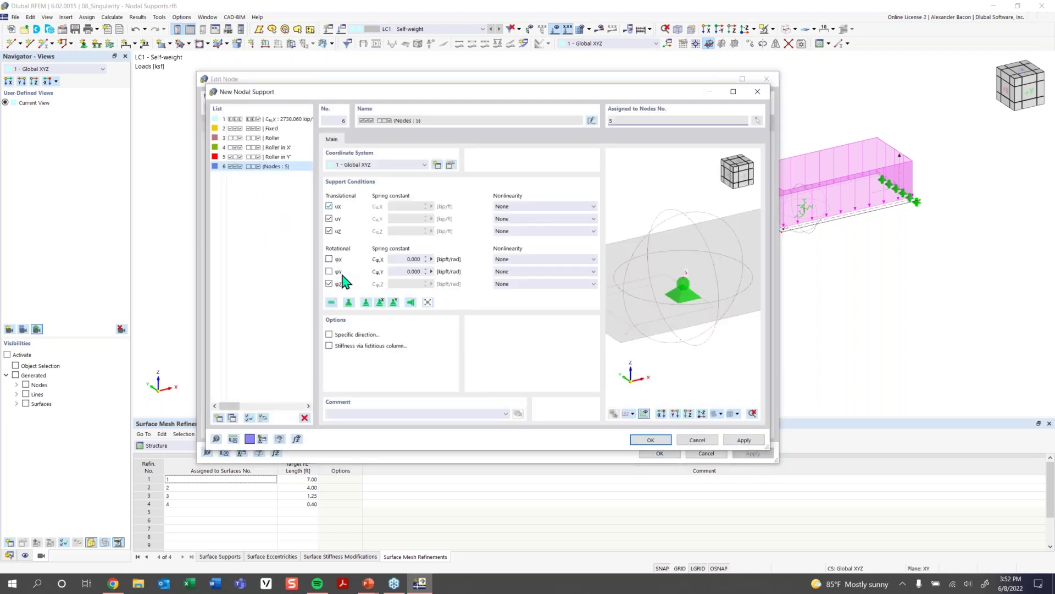
pyautogui.click(659, 440)
pyautogui.click(659, 453)
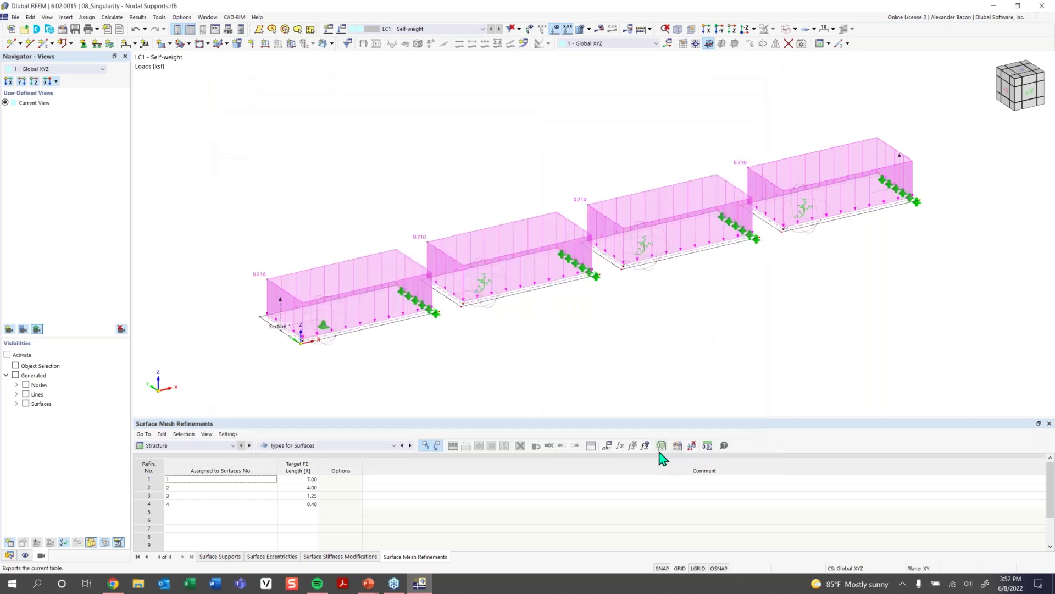
pyautogui.doubleClick(485, 284)
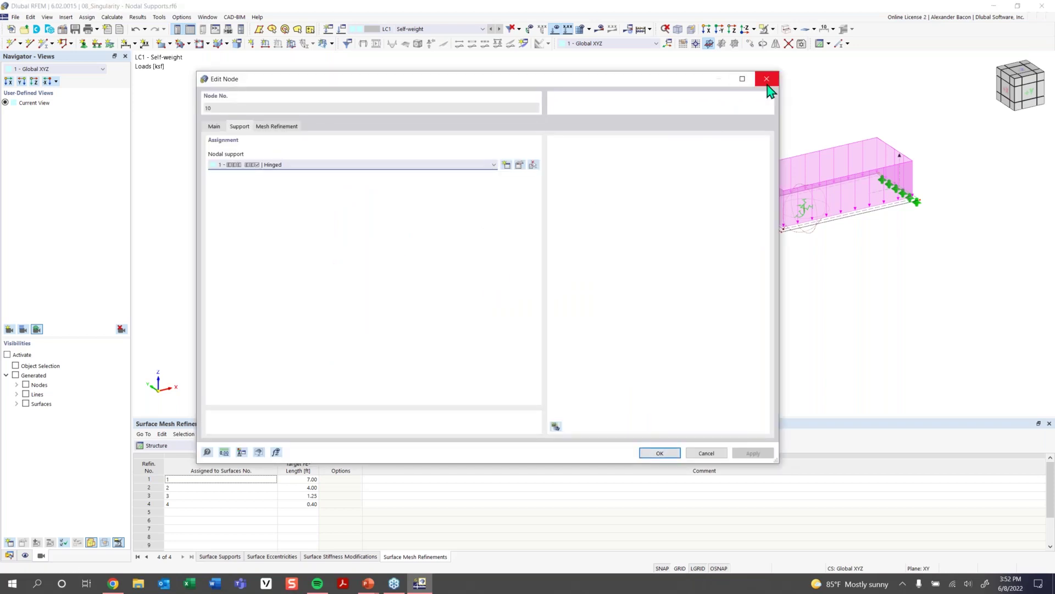
pyautogui.click(507, 166)
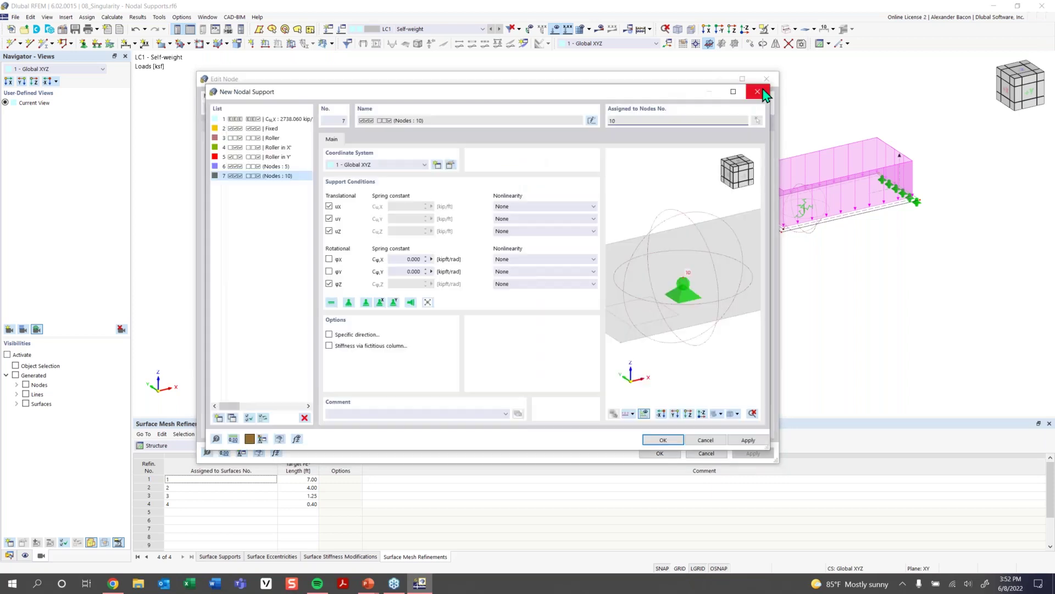
pyautogui.click(758, 93)
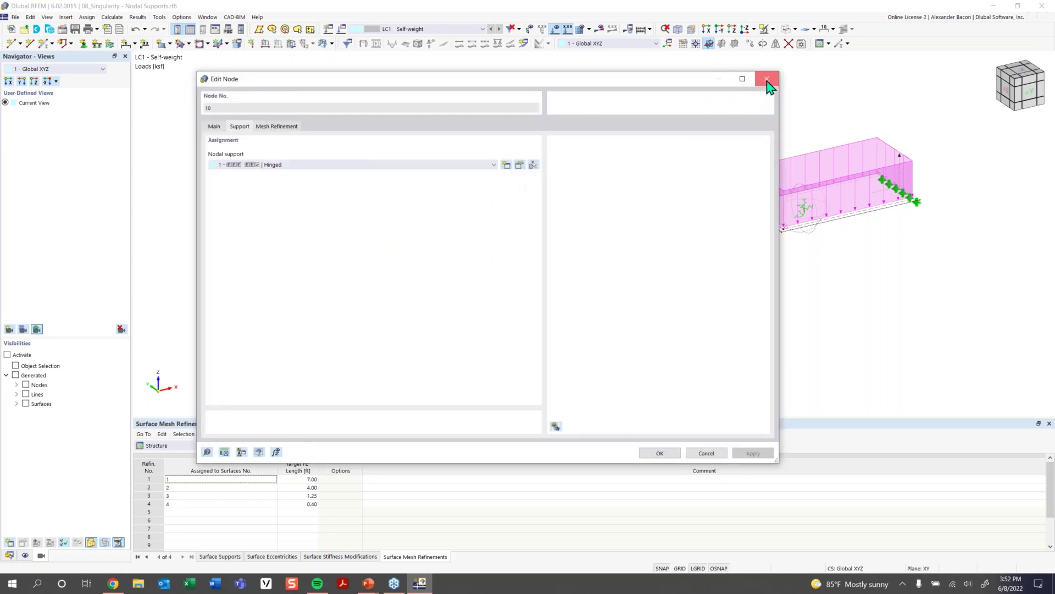
pyautogui.click(766, 79)
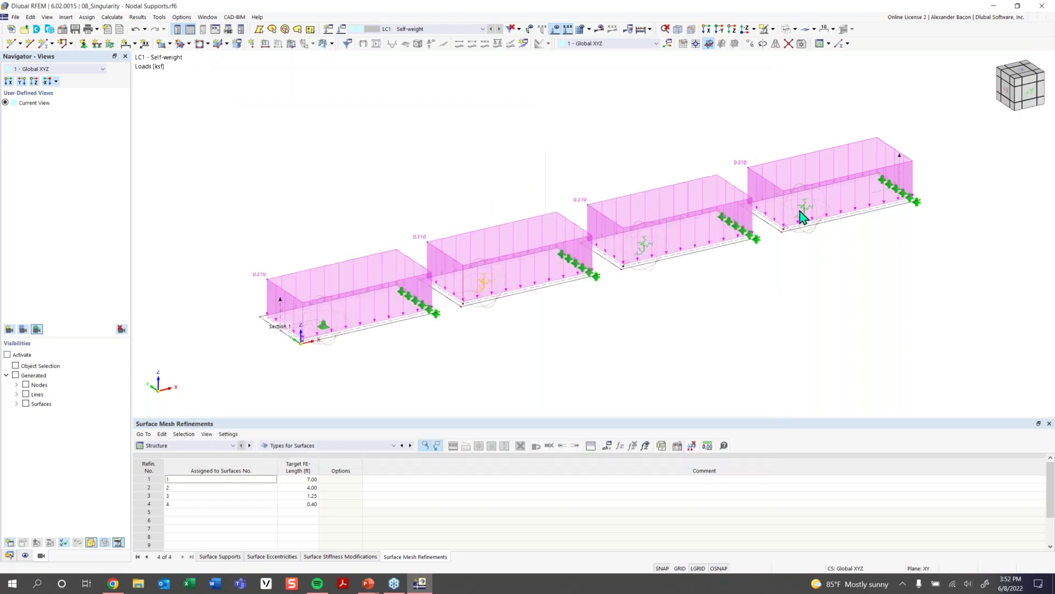
# - Assign nodal support 6 to nodes 10, 15 and 20 on the other three plates
pyautogui.doubleClick(652, 254)
pyautogui.click(493, 165)
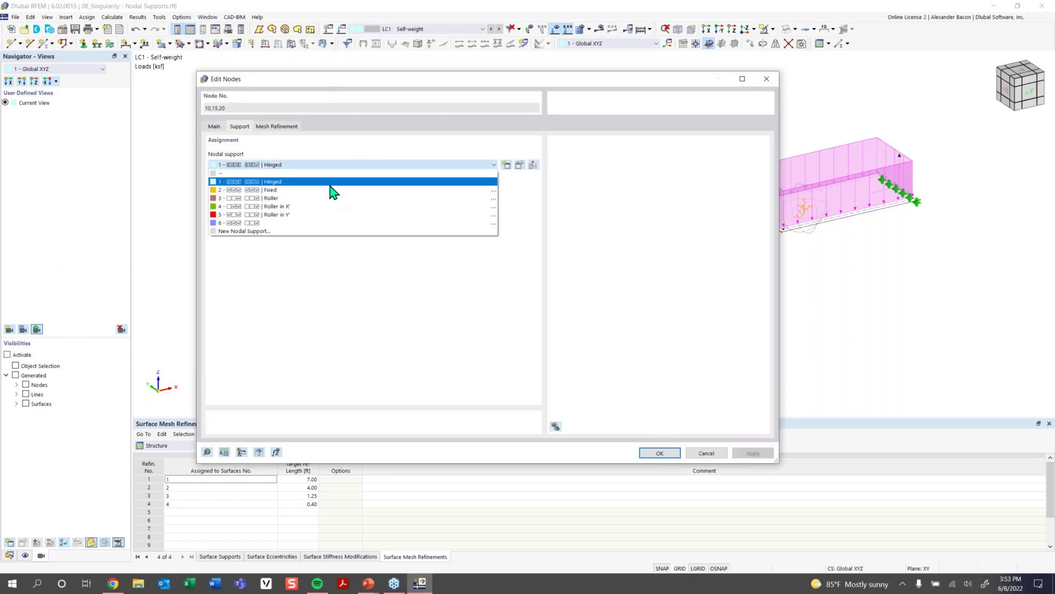
pyautogui.click(315, 223)
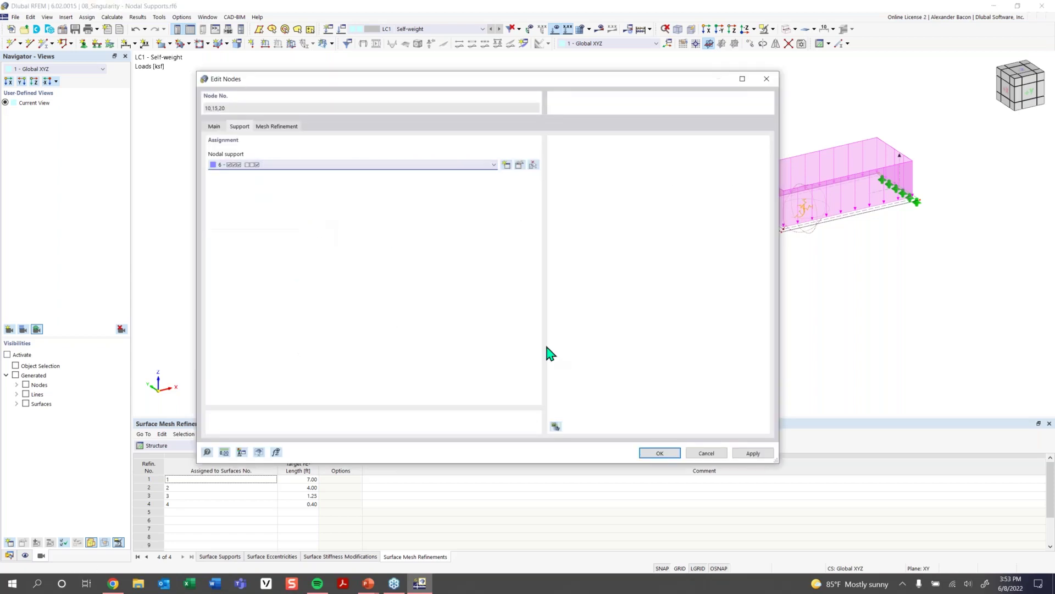
pyautogui.click(656, 454)
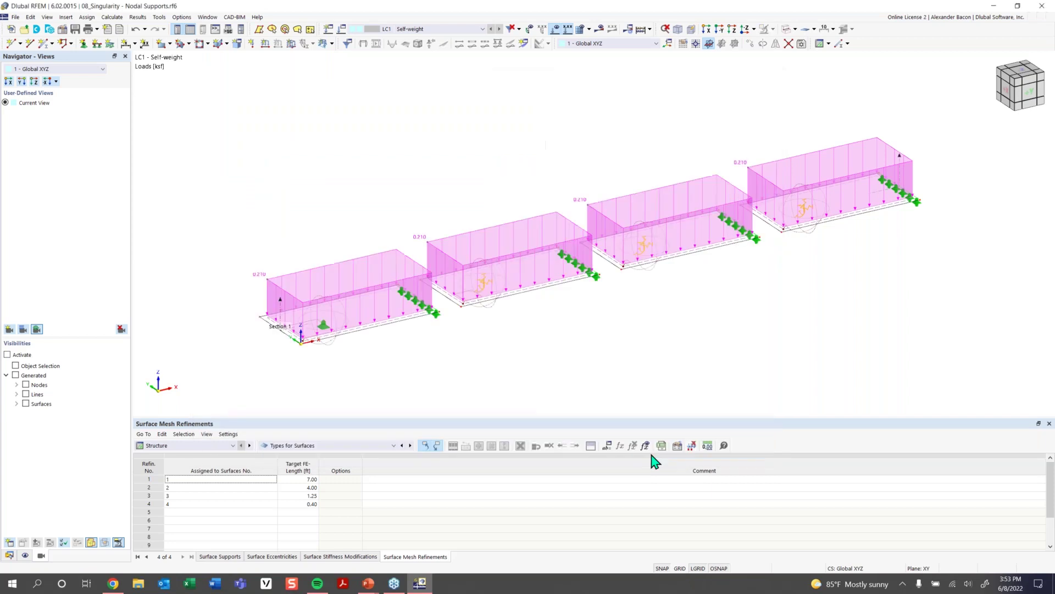
# - Calculate LC1 and inspect the mx moments on the four plates with the loads hidden
pyautogui.click(599, 37)
pyautogui.click(574, 336)
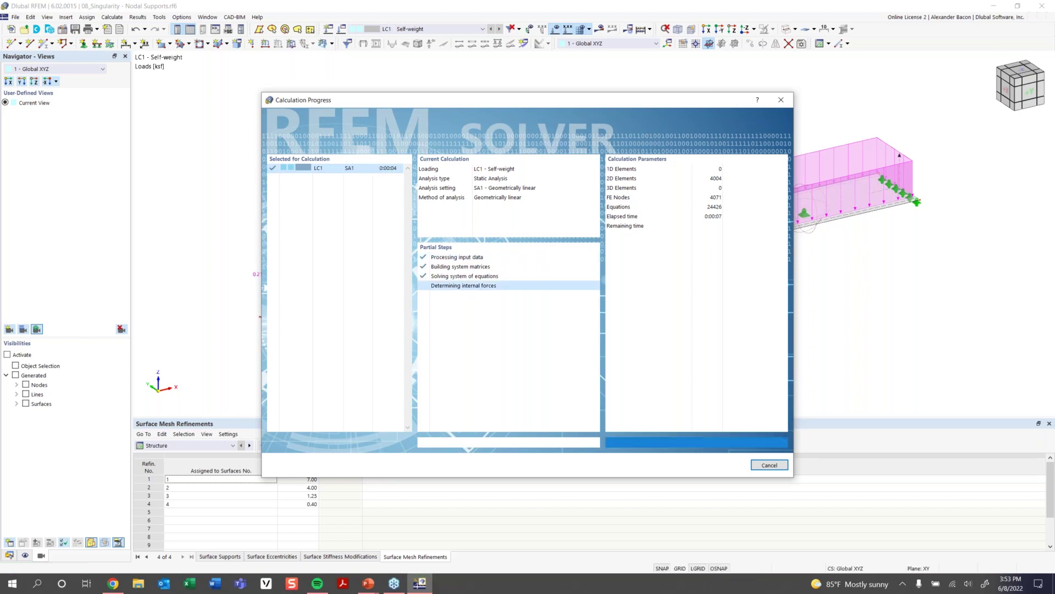
pyautogui.scroll(-1, 784, 317)
pyautogui.moveTo(737, 323); pyautogui.dragTo(627, 313, button='middle')
pyautogui.click(559, 32)
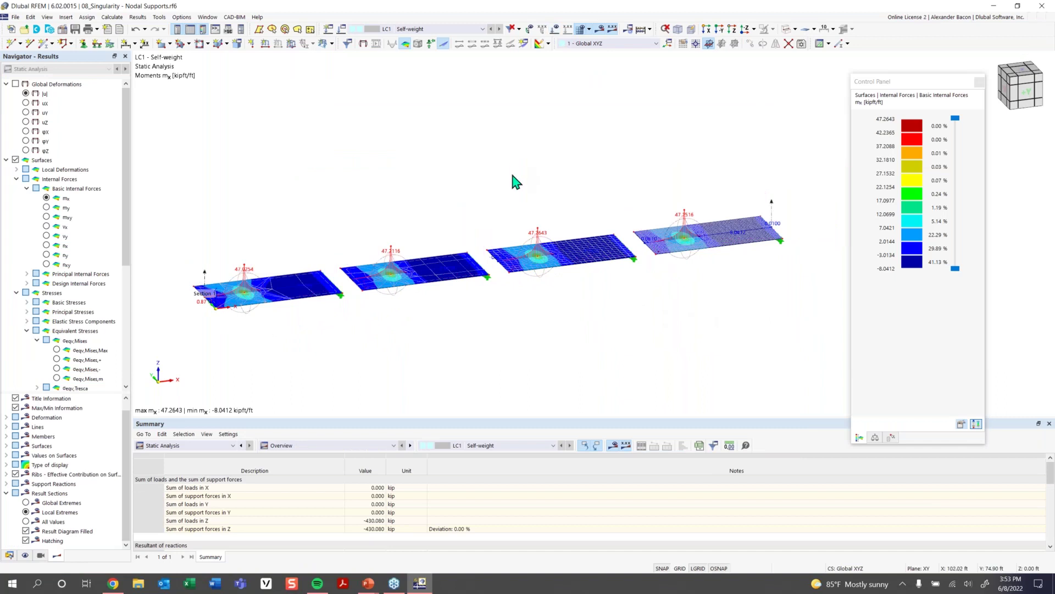
pyautogui.moveTo(511, 176)
pyautogui.keyDown('ctrl'); pyautogui.mouseDown(button='middle')
pyautogui.moveTo(490, 151)
pyautogui.moveTo(502, 184)
pyautogui.mouseUp(button='middle'); pyautogui.keyUp('ctrl')
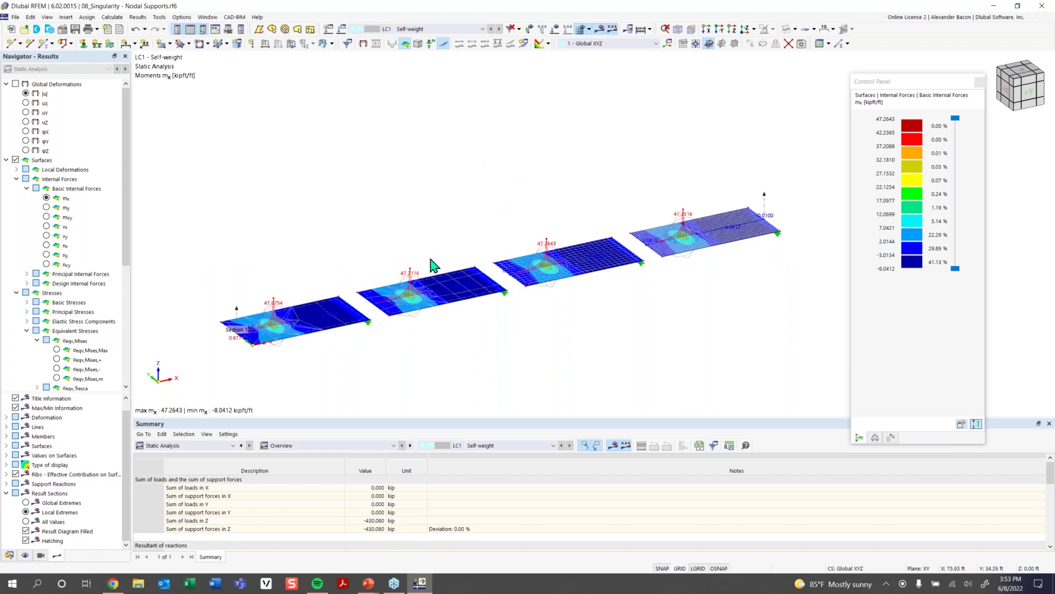
# - Check the mesh refinement of node 5, then delete the circular nodal mesh refinements around the supports together with the existing results
pyautogui.doubleClick(285, 308)
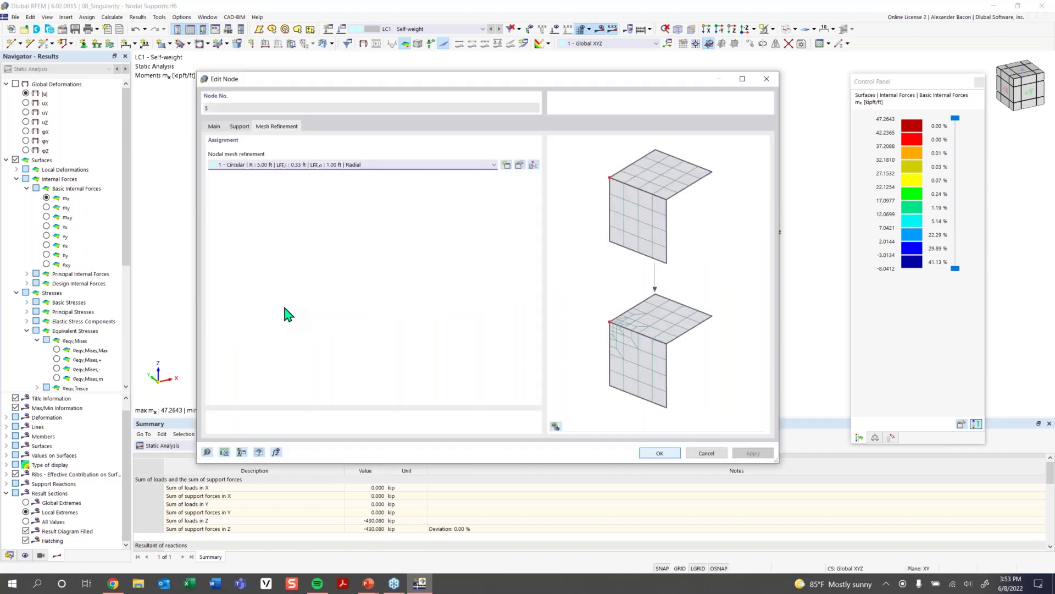
pyautogui.click(776, 82)
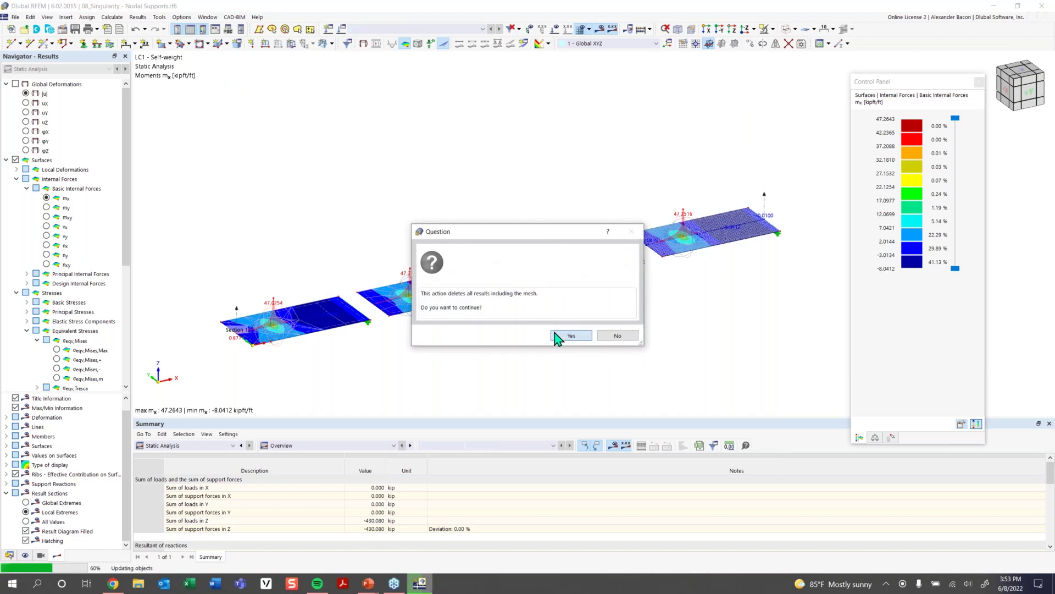
pyautogui.click(558, 336)
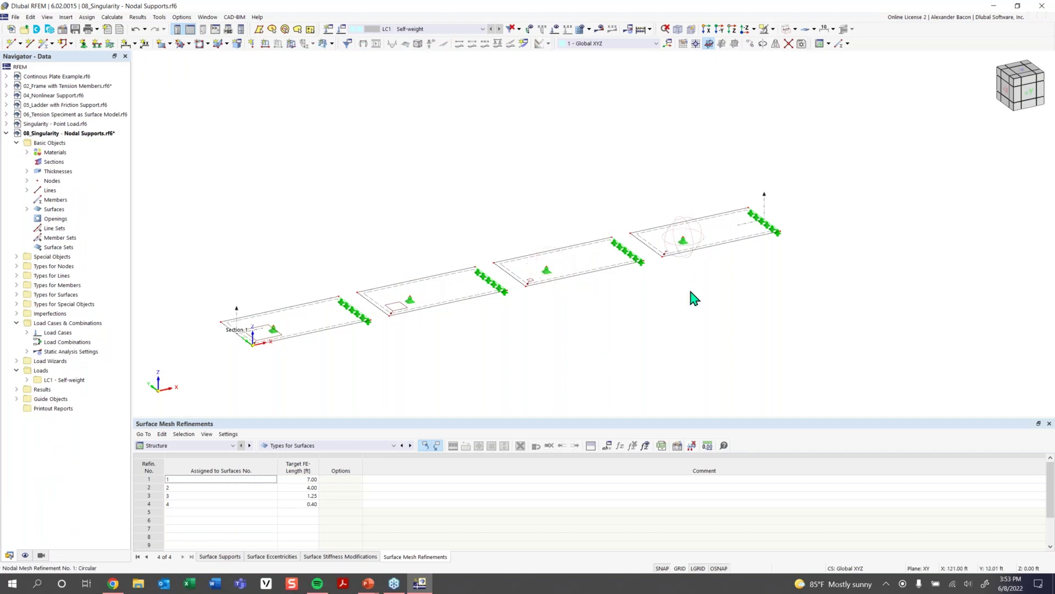
# - Recalculate LC1 and compare the mx moment peaks over the nodal supports of the four plates
pyautogui.click(603, 31)
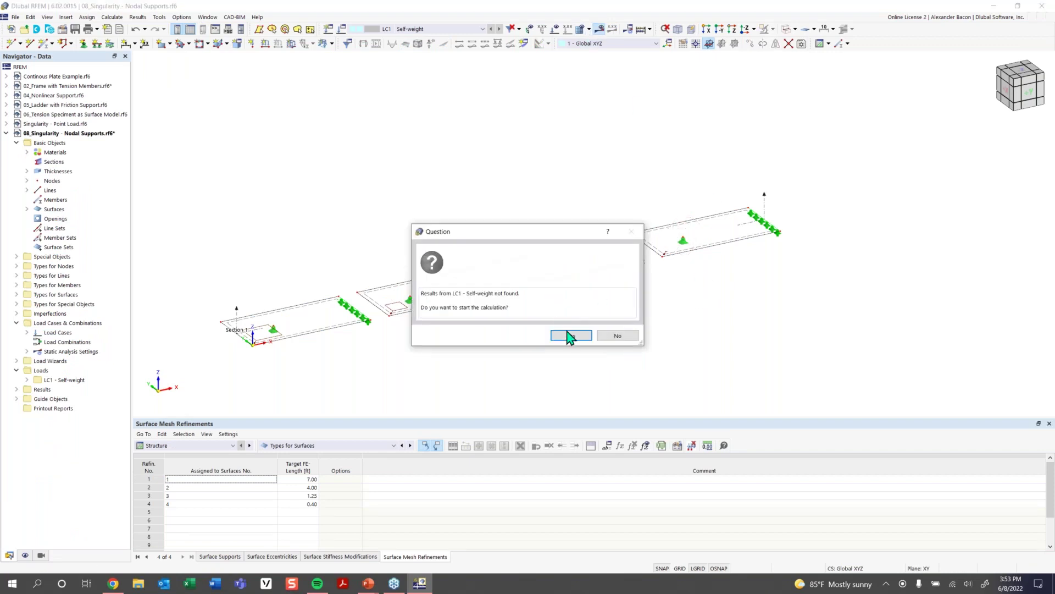
pyautogui.click(567, 334)
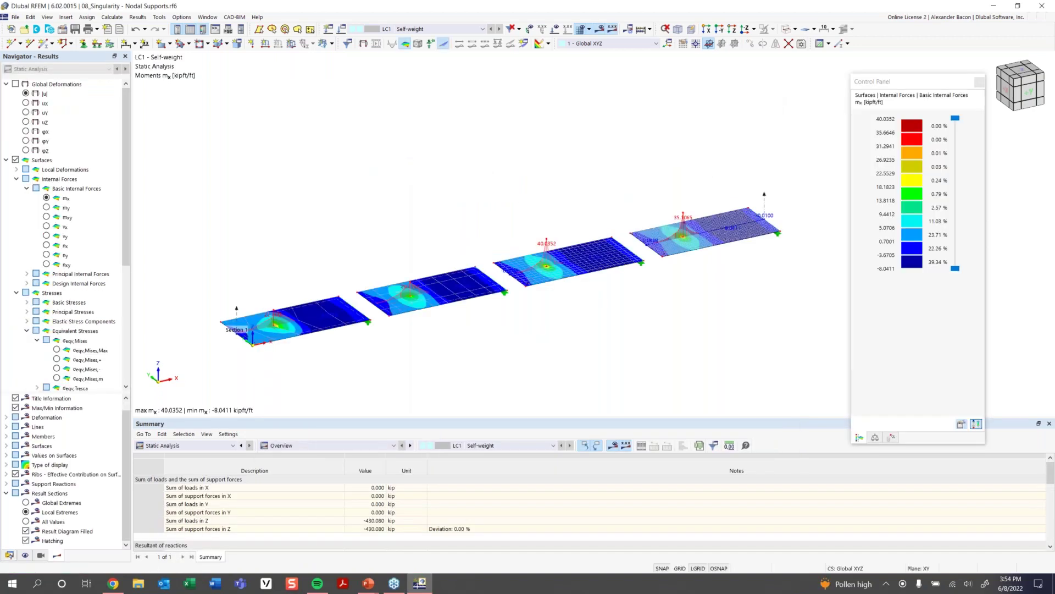
pyautogui.keyDown('ctrl'); pyautogui.moveTo(578, 346); pyautogui.dragTo(532, 322, button='middle'); pyautogui.keyUp('ctrl')
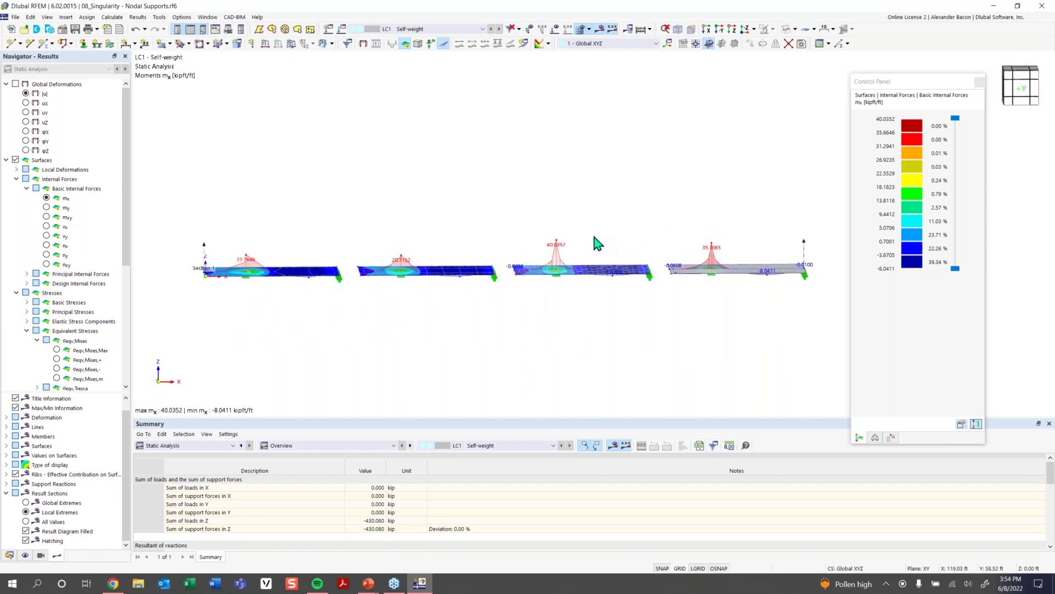
pyautogui.keyDown('ctrl'); pyautogui.moveTo(365, 255); pyautogui.dragTo(287, 313, button='middle'); pyautogui.keyUp('ctrl')
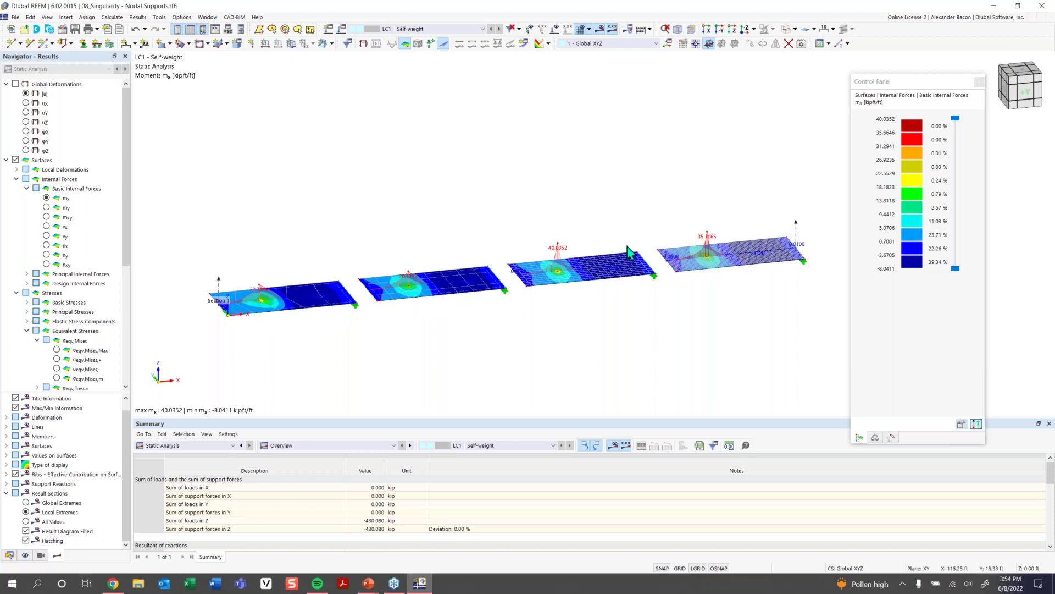
pyautogui.scroll(3, 242, 296)
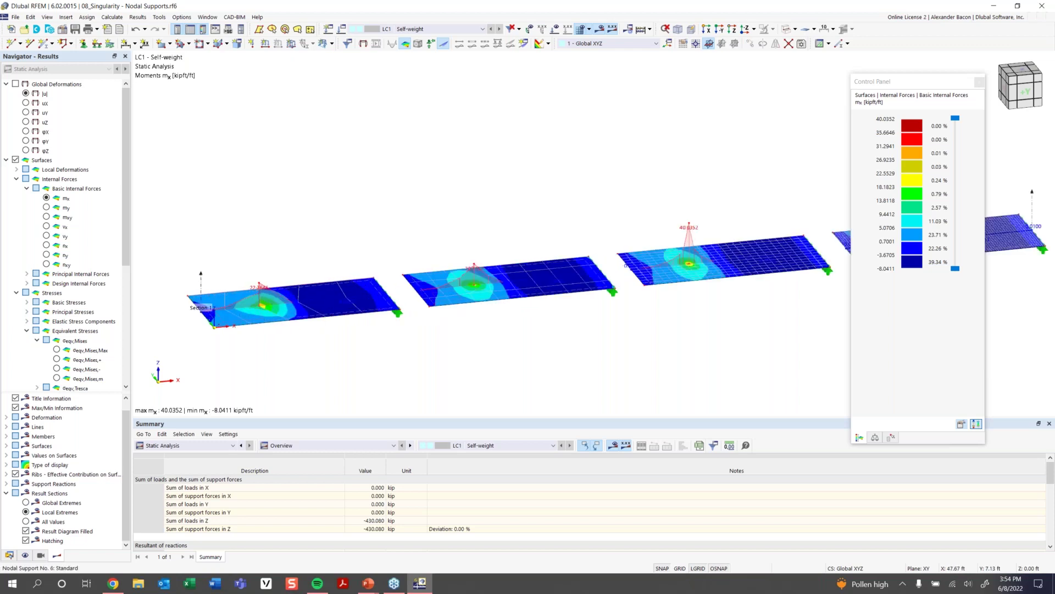
pyautogui.moveTo(849, 212); pyautogui.dragTo(585, 231, button='middle')
pyautogui.scroll(-3, 610, 235)
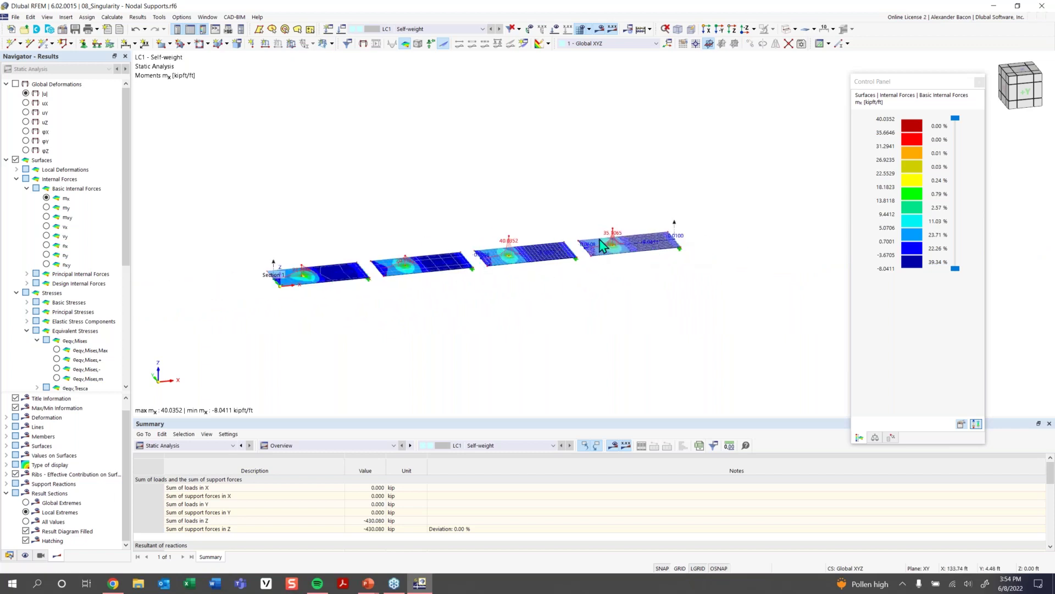
pyautogui.keyDown('ctrl'); pyautogui.moveTo(608, 261); pyautogui.dragTo(608, 241, button='middle'); pyautogui.keyUp('ctrl')
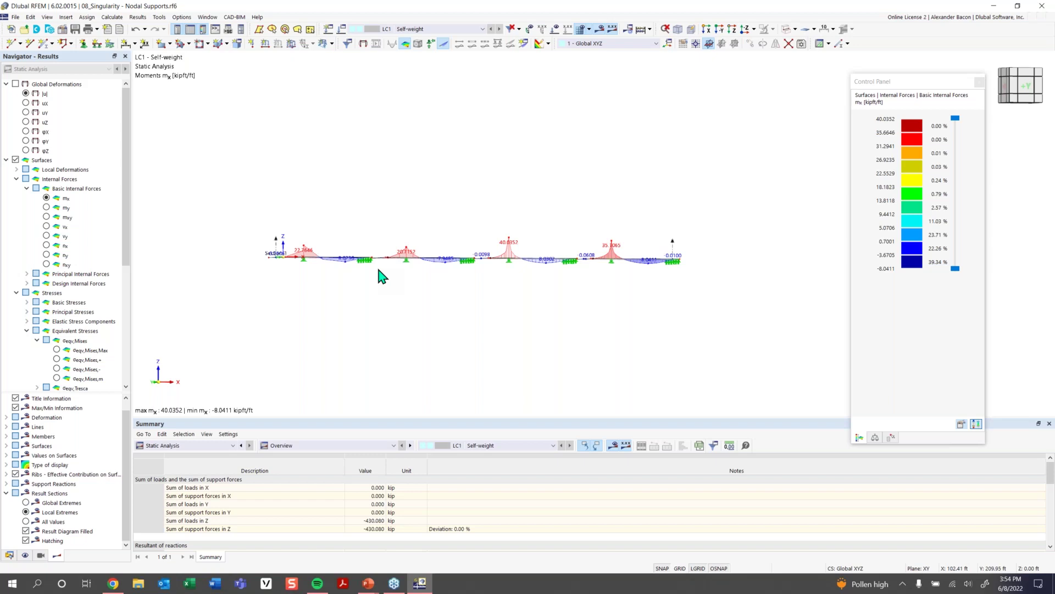
pyautogui.keyDown('ctrl'); pyautogui.moveTo(392, 252); pyautogui.dragTo(421, 231, button='middle'); pyautogui.keyUp('ctrl')
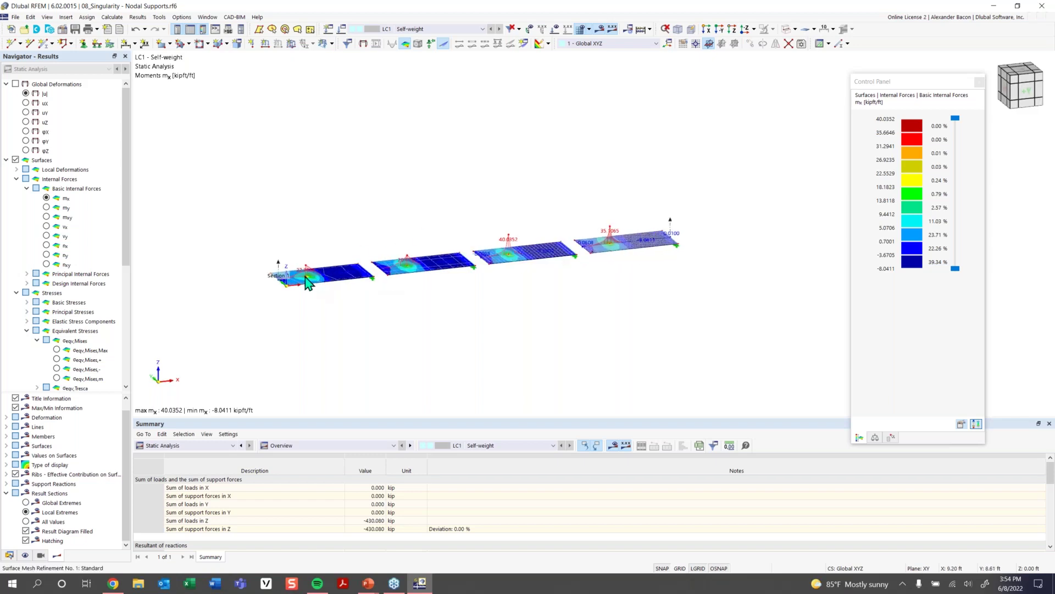